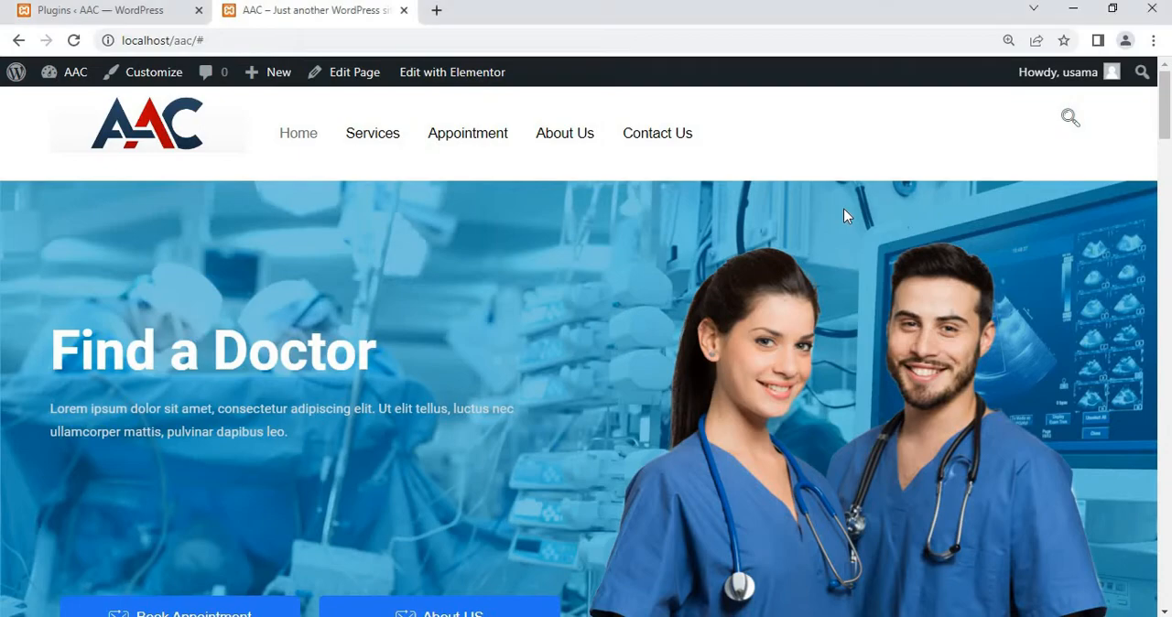
Examine the finished AAC home page from the hero banner through the services, About Us and departments sections
{"action": "scroll", "coordinate": [843, 208], "scroll_direction": "down", "scroll_amount": 2}
{"action": "scroll", "coordinate": [864, 239], "scroll_direction": "up", "scroll_amount": 1}
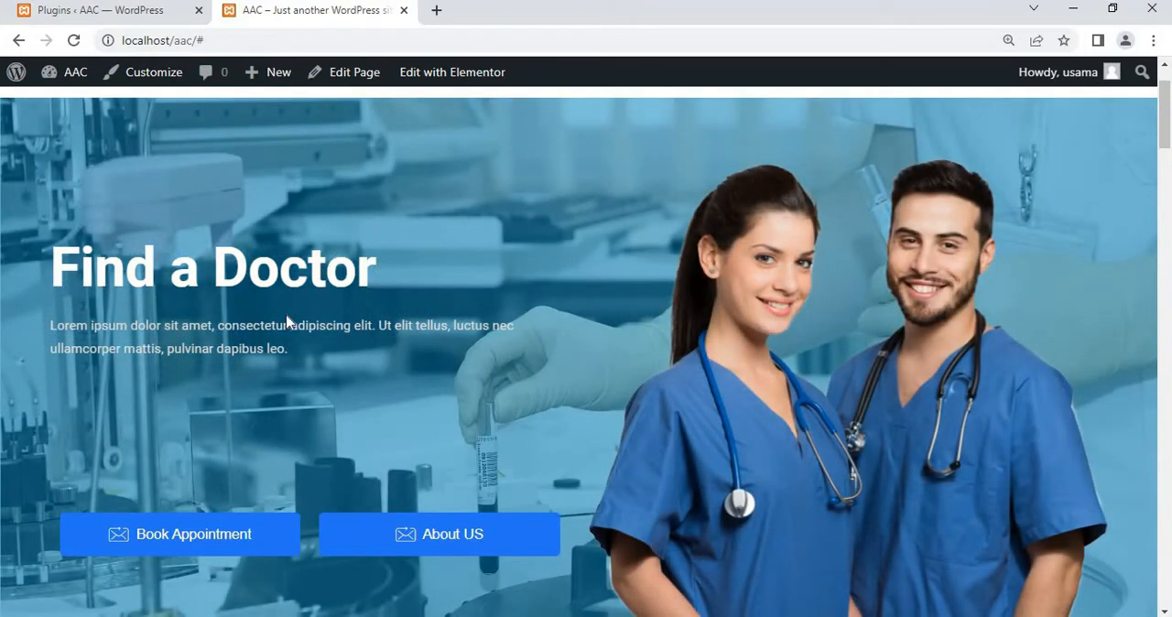
{"action": "scroll", "coordinate": [287, 321], "scroll_direction": "down", "scroll_amount": 2}
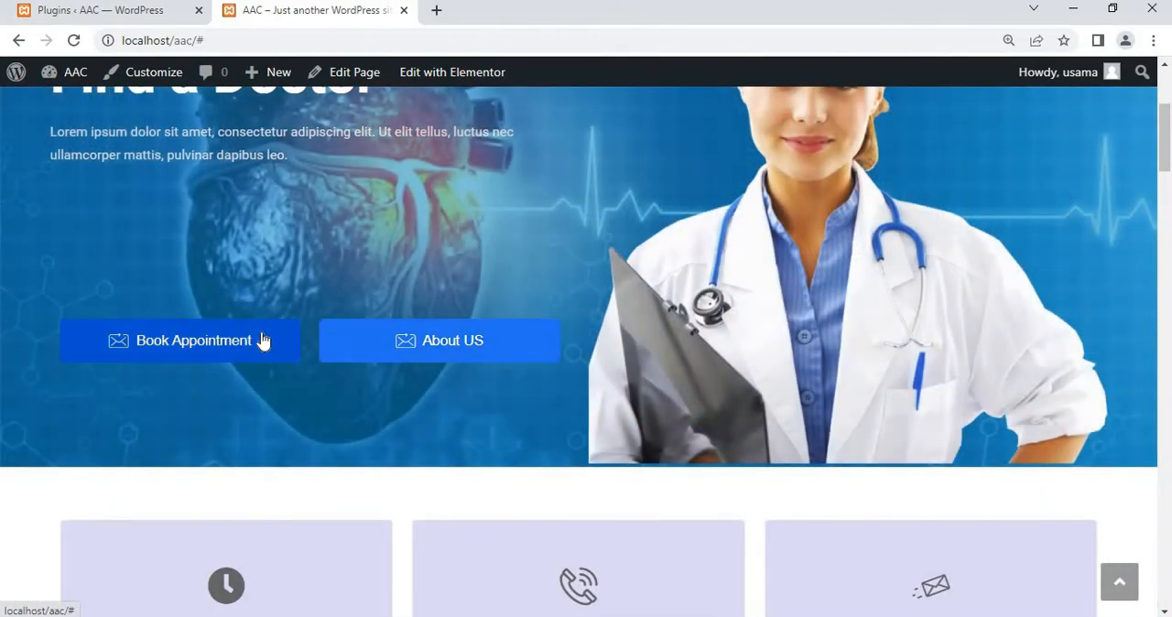
{"action": "scroll", "coordinate": [263, 340], "scroll_direction": "down", "scroll_amount": 4}
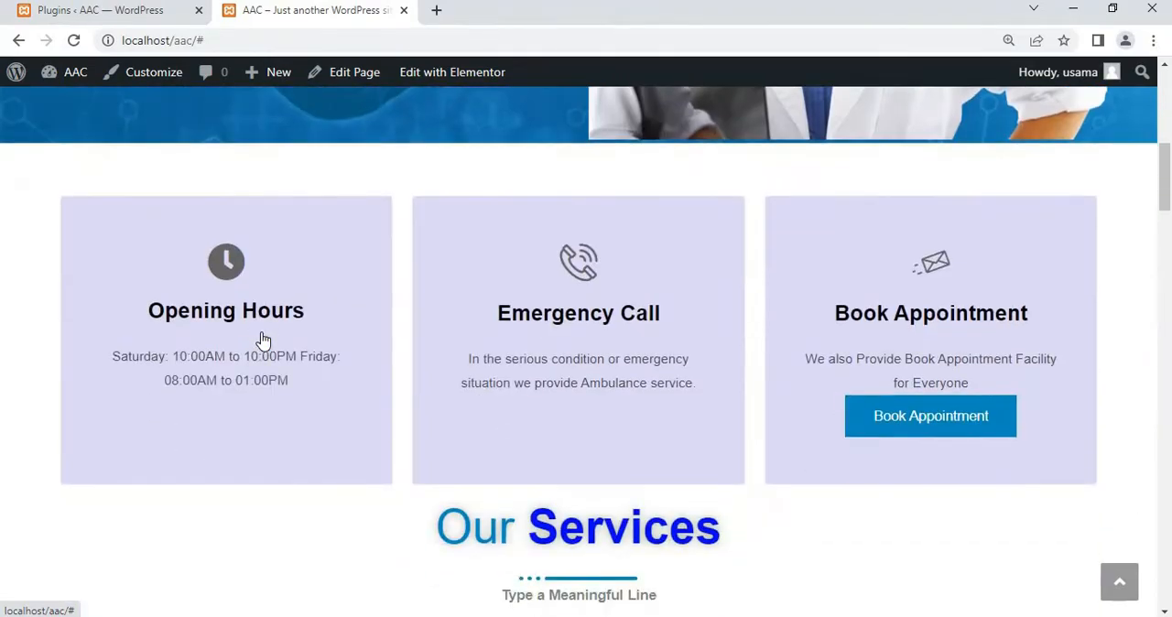
{"action": "scroll", "coordinate": [262, 331], "scroll_direction": "down", "scroll_amount": 1}
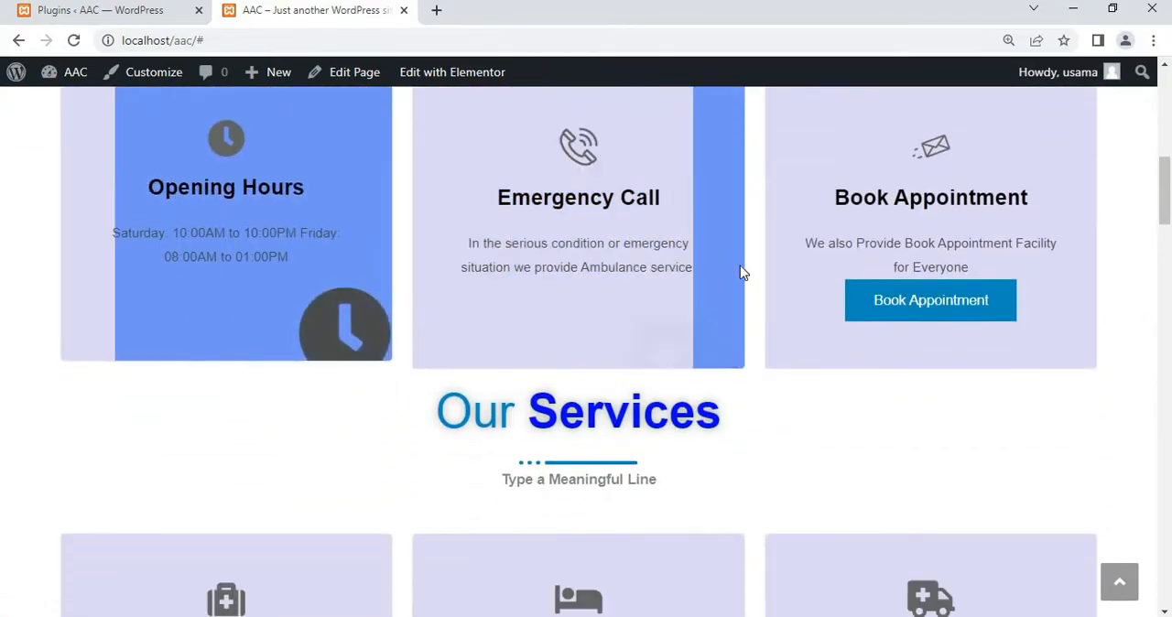
{"action": "scroll", "coordinate": [740, 267], "scroll_direction": "down", "scroll_amount": 2}
{"action": "scroll", "coordinate": [652, 335], "scroll_direction": "down", "scroll_amount": 3}
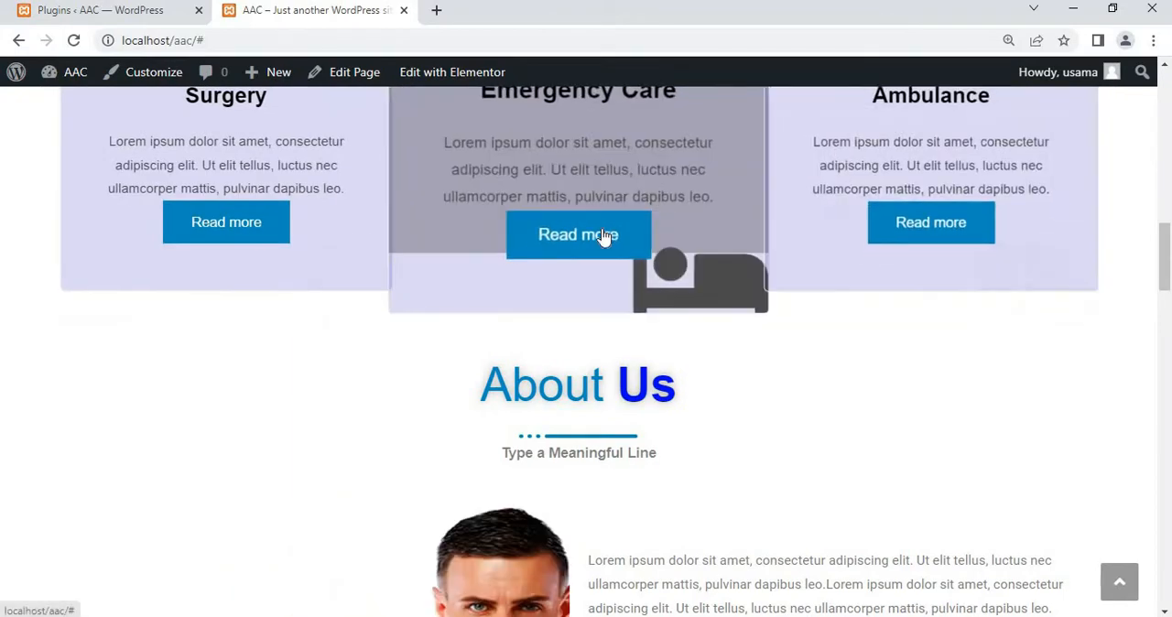
{"action": "scroll", "coordinate": [652, 396], "scroll_direction": "down", "scroll_amount": 3}
{"action": "scroll", "coordinate": [652, 396], "scroll_direction": "down", "scroll_amount": 1}
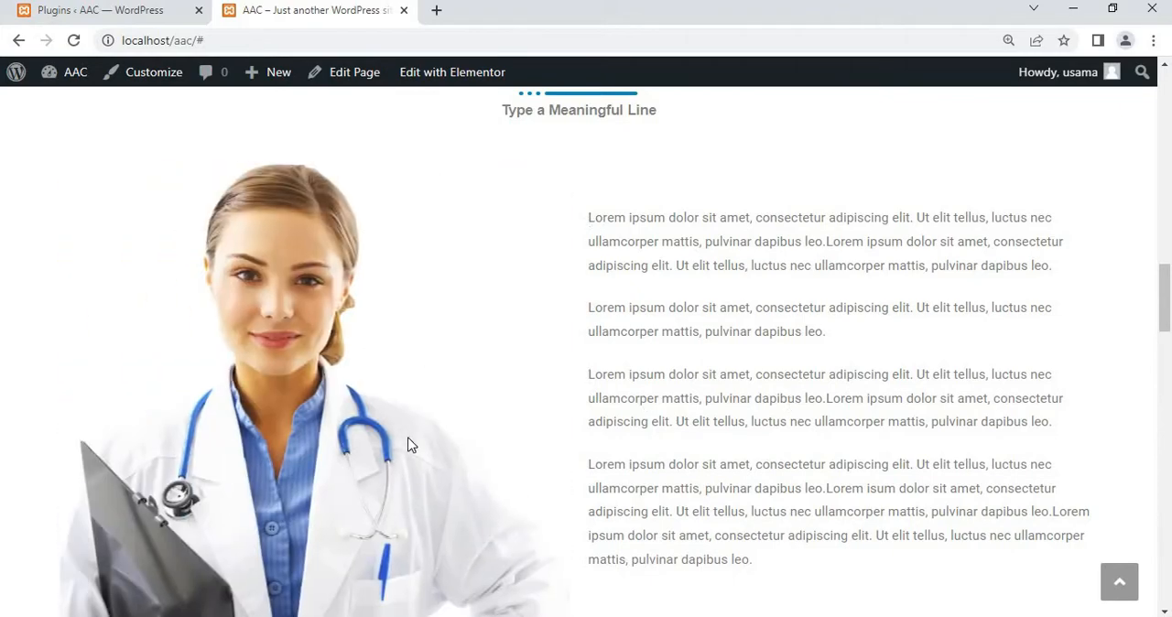
{"action": "scroll", "coordinate": [411, 445], "scroll_direction": "down", "scroll_amount": 2}
{"action": "scroll", "coordinate": [411, 445], "scroll_direction": "down", "scroll_amount": 4}
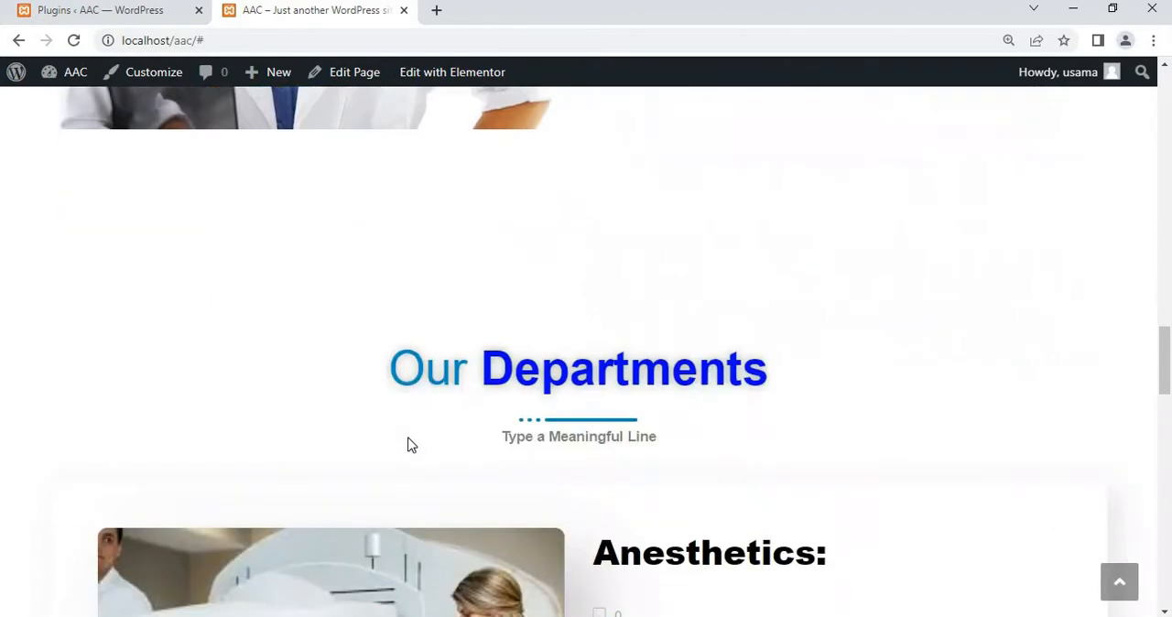
{"action": "scroll", "coordinate": [410, 444], "scroll_direction": "down", "scroll_amount": 1}
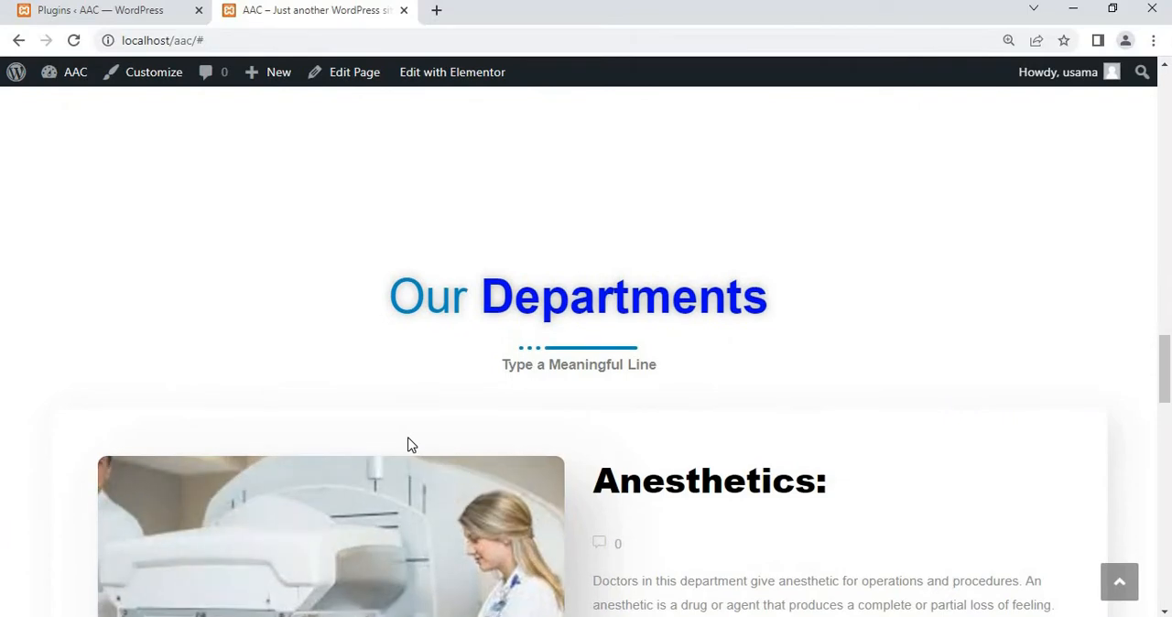
{"action": "scroll", "coordinate": [411, 445], "scroll_direction": "up", "scroll_amount": 1}
{"action": "scroll", "coordinate": [411, 445], "scroll_direction": "down", "scroll_amount": 2}
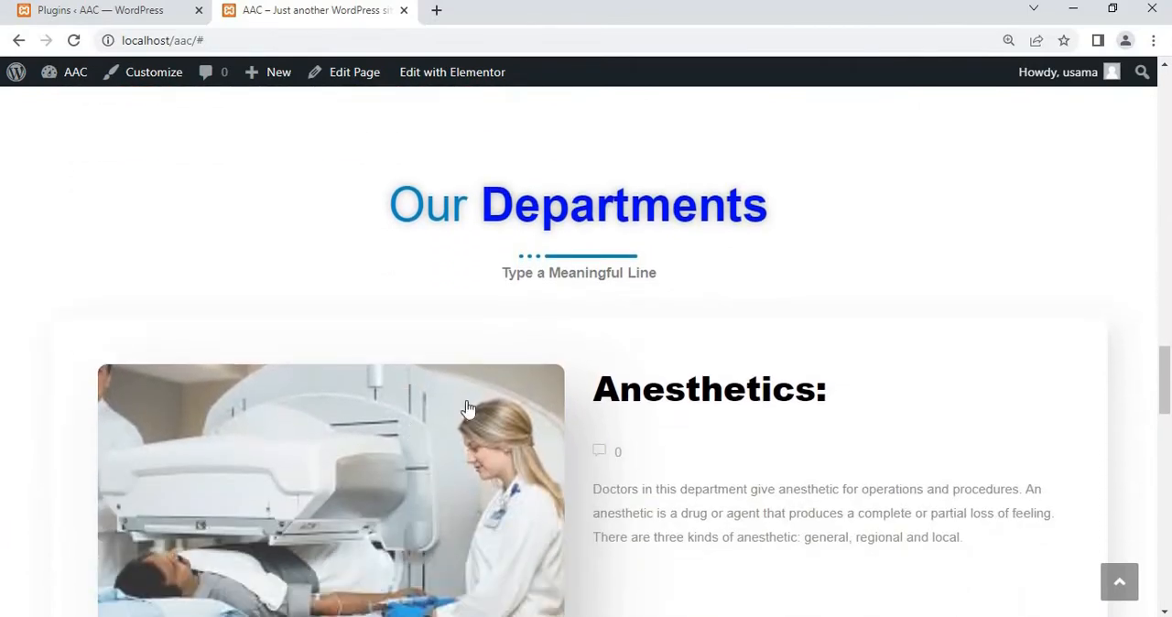
{"action": "scroll", "coordinate": [166, 423], "scroll_direction": "down", "scroll_amount": 2}
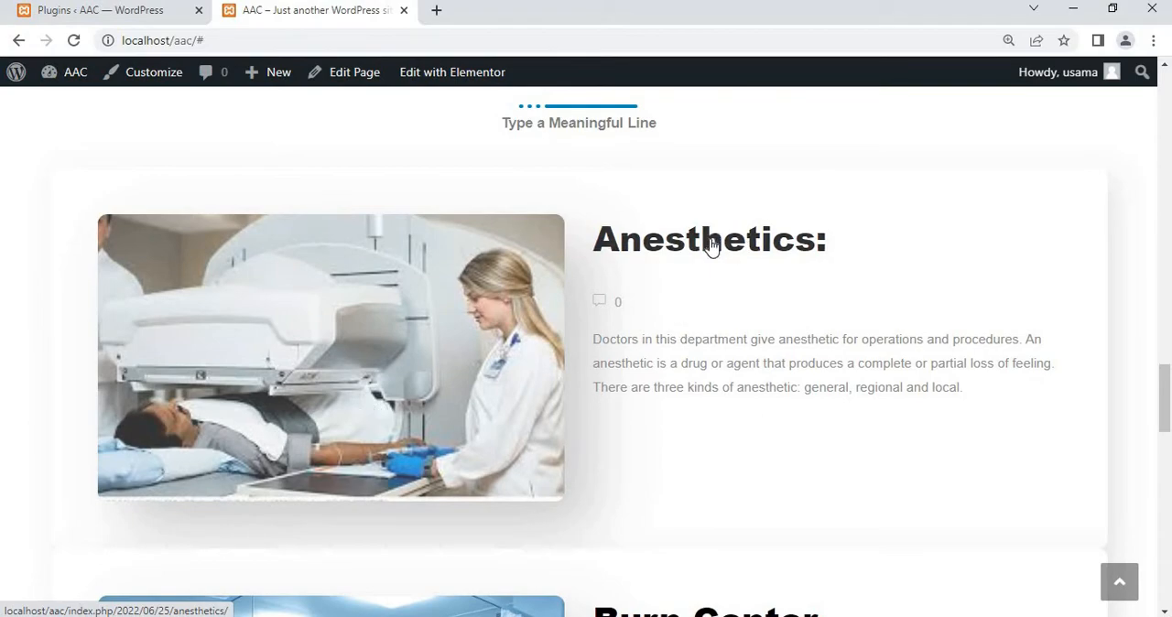
{"action": "scroll", "coordinate": [740, 340], "scroll_direction": "down", "scroll_amount": 12}
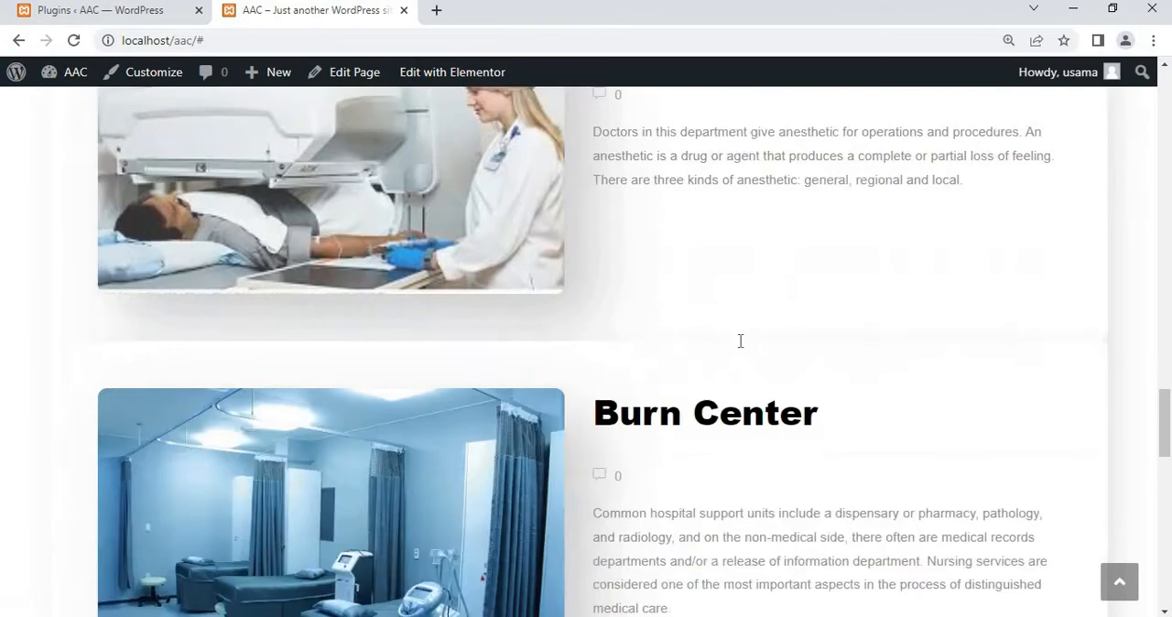
{"action": "scroll", "coordinate": [740, 340], "scroll_direction": "down", "scroll_amount": 3}
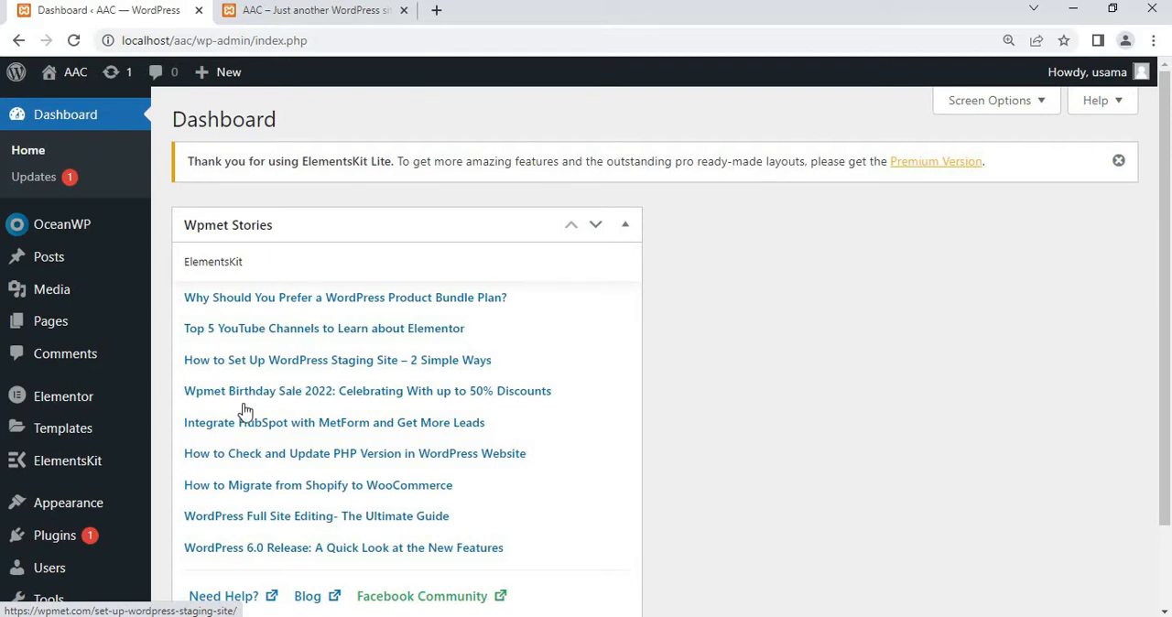
Open the list of installed plugins in the WordPress admin and look through it
{"action": "mouse_move", "coordinate": [68, 540]}
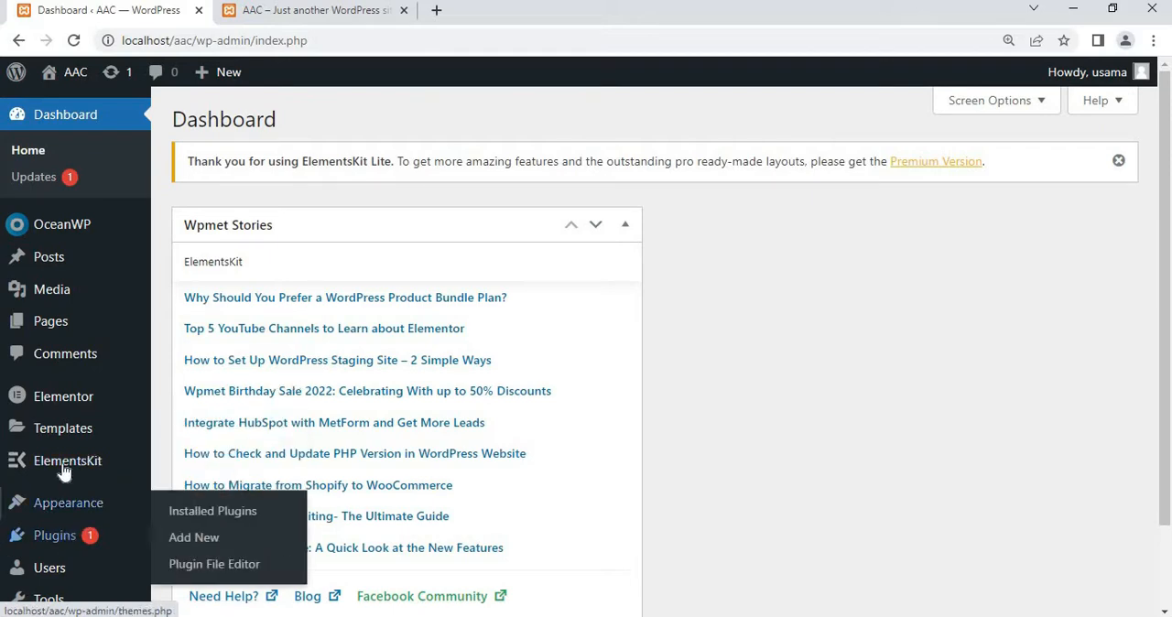
{"action": "mouse_move", "coordinate": [71, 448]}
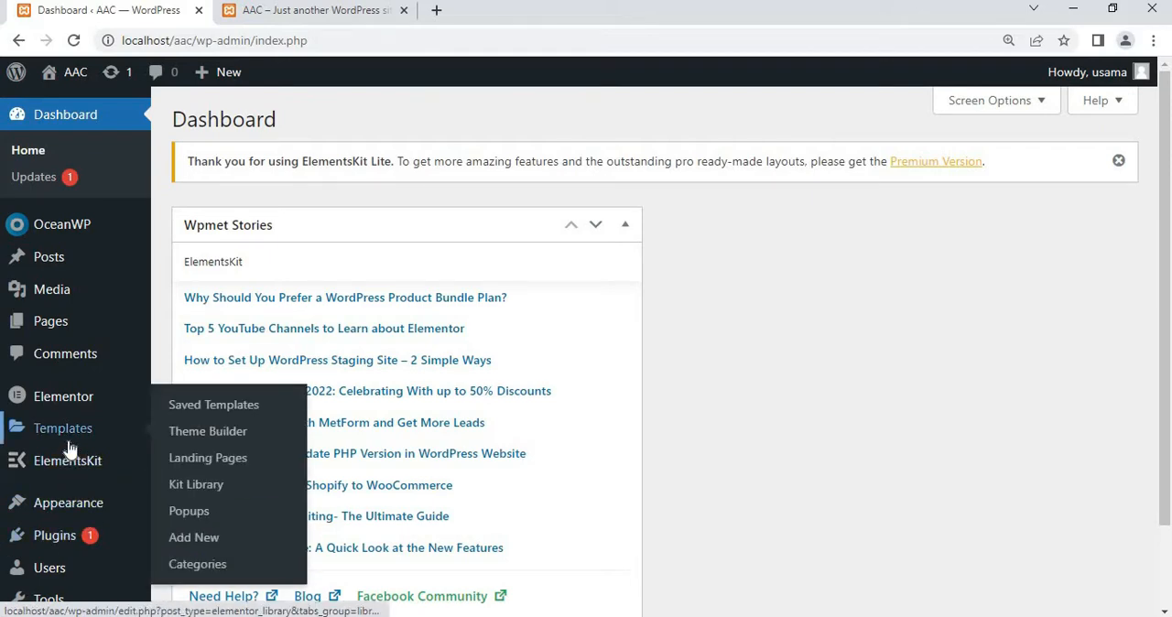
{"action": "mouse_move", "coordinate": [117, 505]}
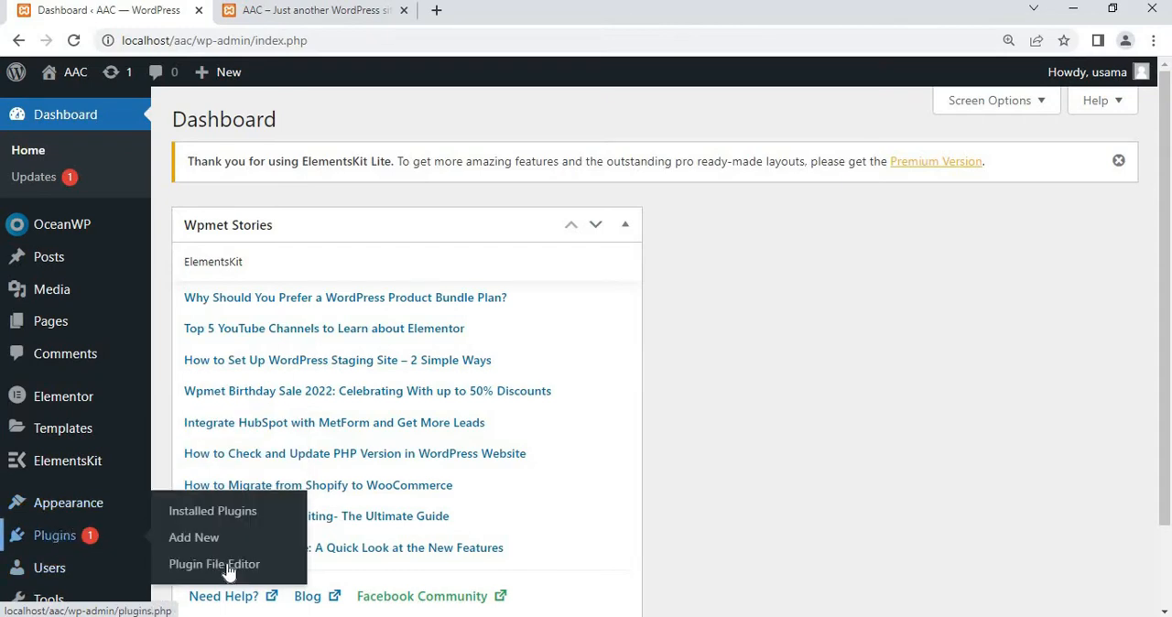
{"action": "left_click", "coordinate": [216, 515]}
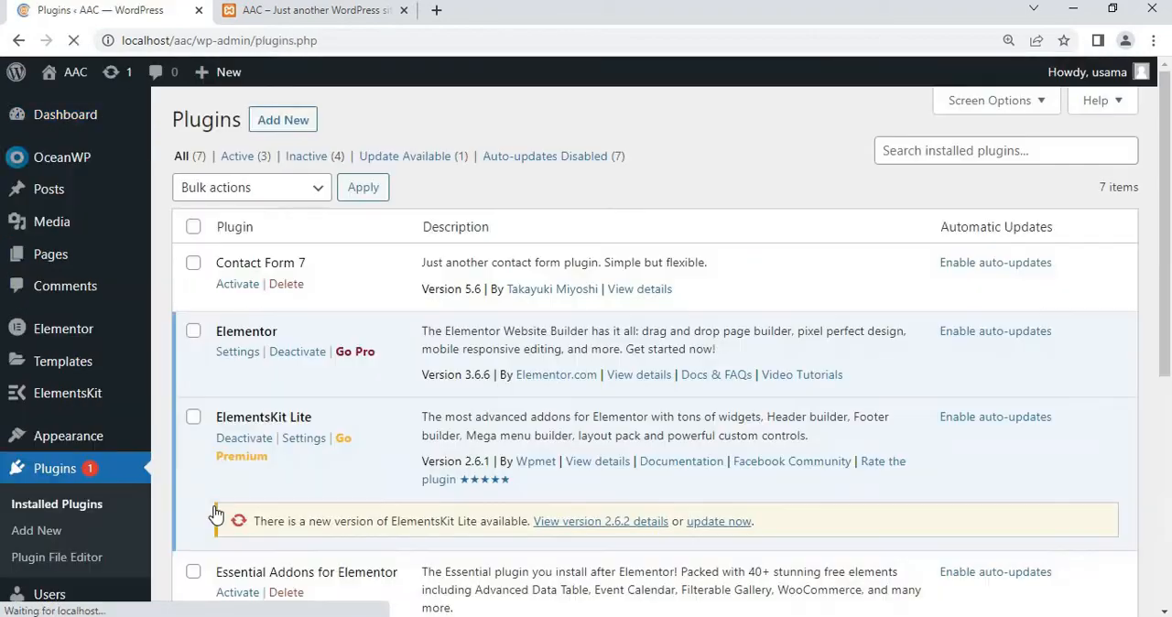
{"action": "scroll", "coordinate": [216, 515], "scroll_direction": "down", "scroll_amount": 1}
{"action": "scroll", "coordinate": [216, 515], "scroll_direction": "down", "scroll_amount": 1}
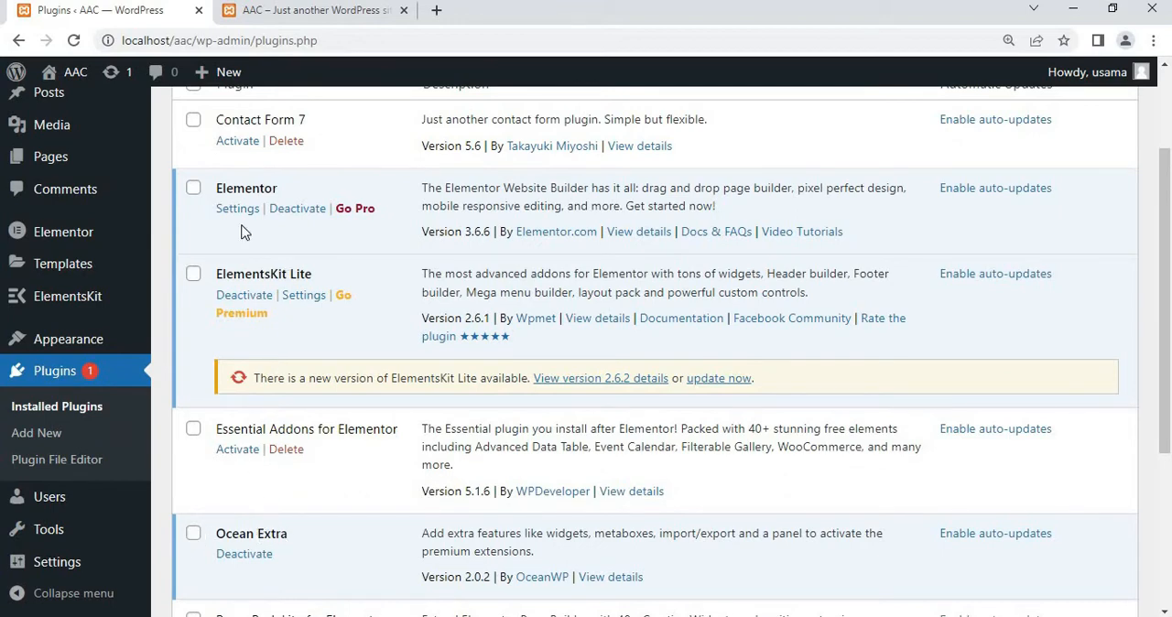
{"action": "scroll", "coordinate": [259, 430], "scroll_direction": "down", "scroll_amount": 3}
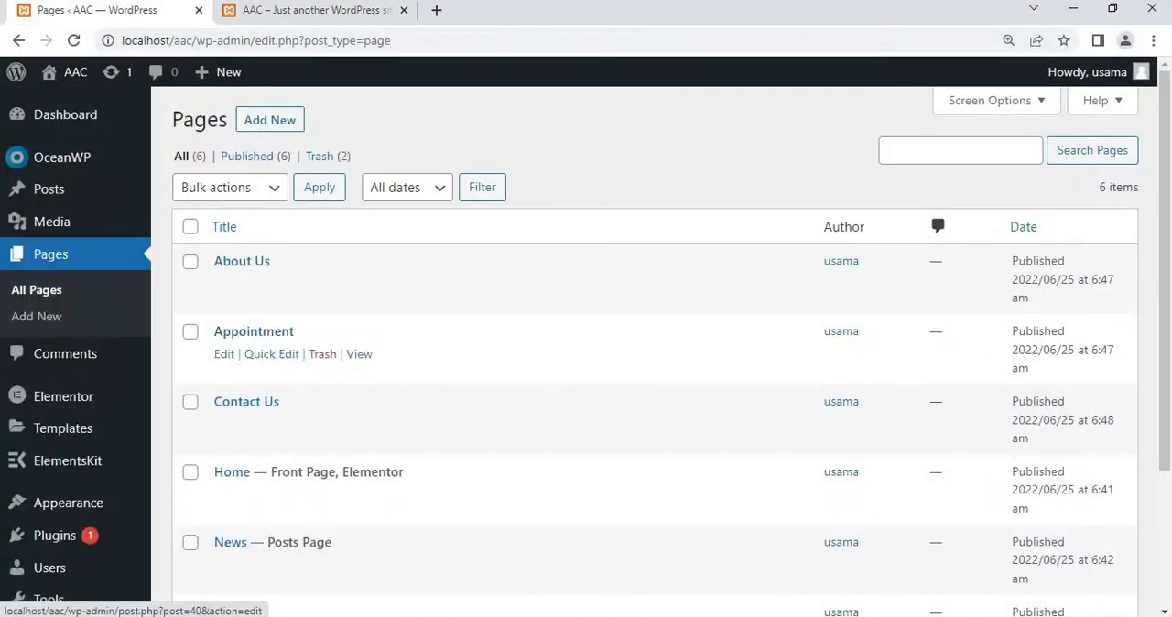
Look through the list of all the site's pages
{"action": "scroll", "coordinate": [281, 340], "scroll_direction": "down", "scroll_amount": 2}
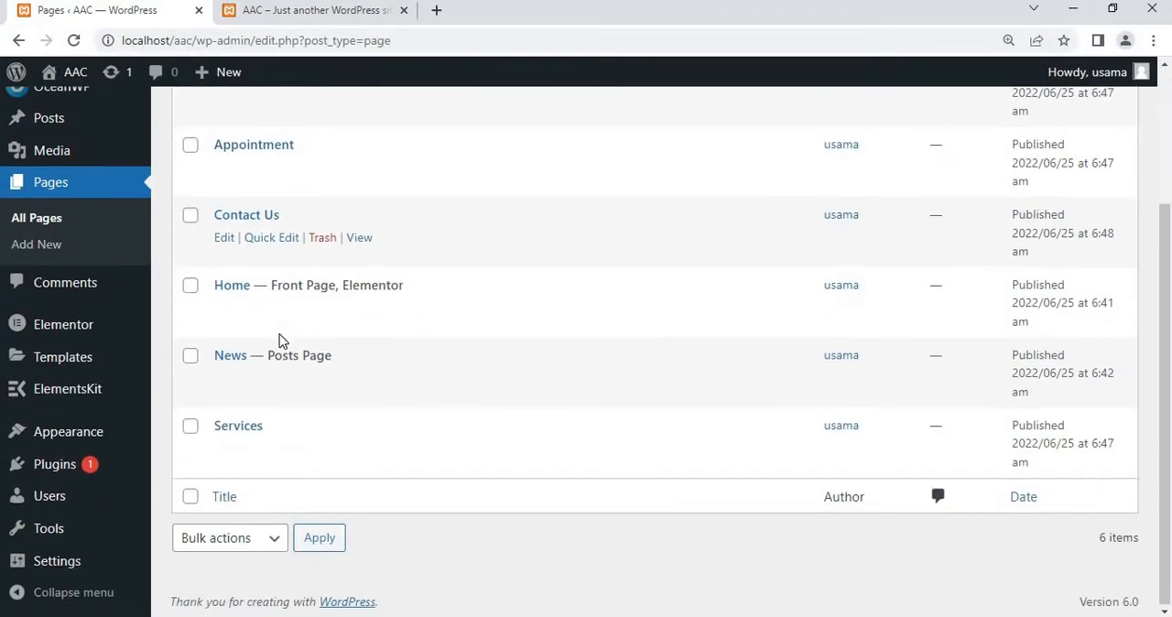
{"action": "scroll", "coordinate": [284, 340], "scroll_direction": "up", "scroll_amount": 1}
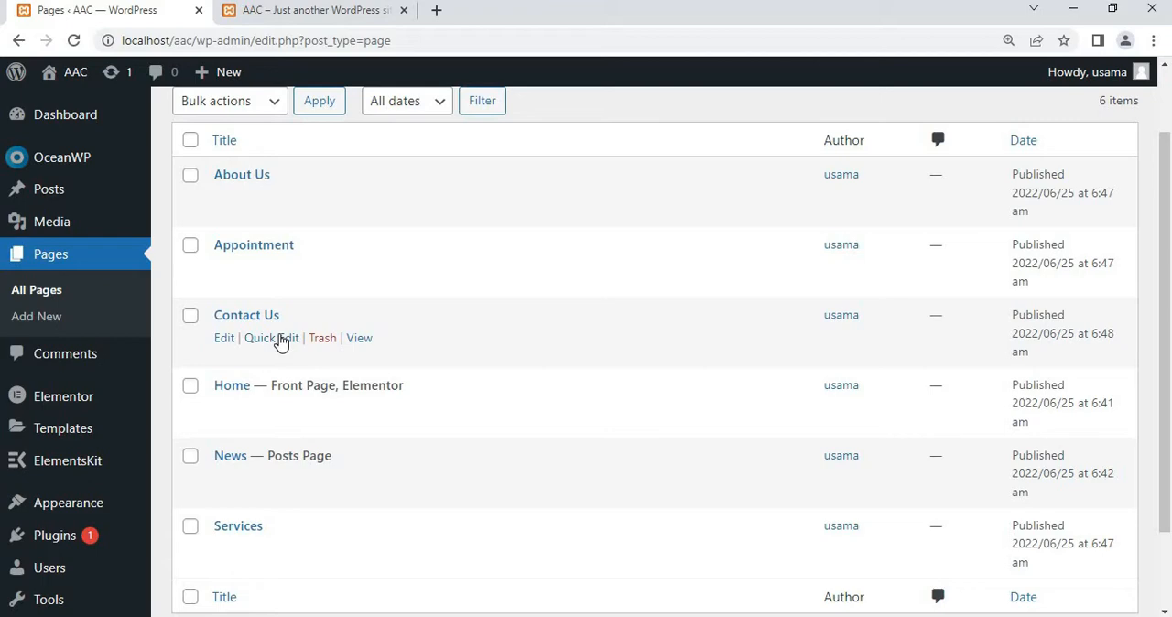
{"action": "scroll", "coordinate": [279, 341], "scroll_direction": "down", "scroll_amount": 1}
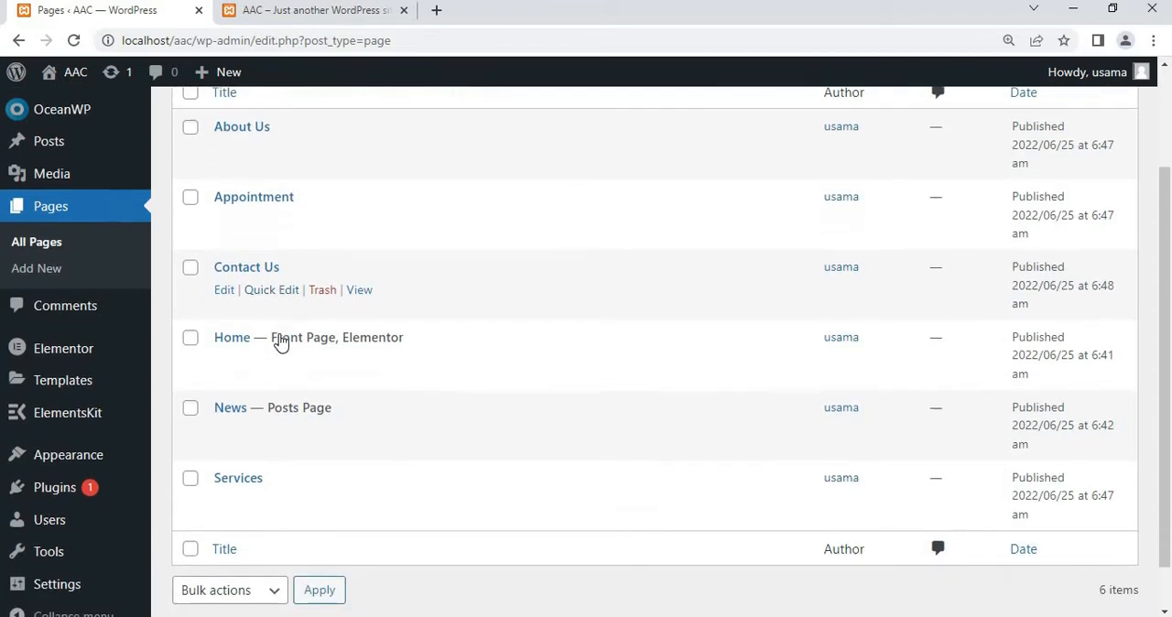
In the Reading settings, choose Home as the static homepage and News as the posts page
{"action": "mouse_move", "coordinate": [40, 408]}
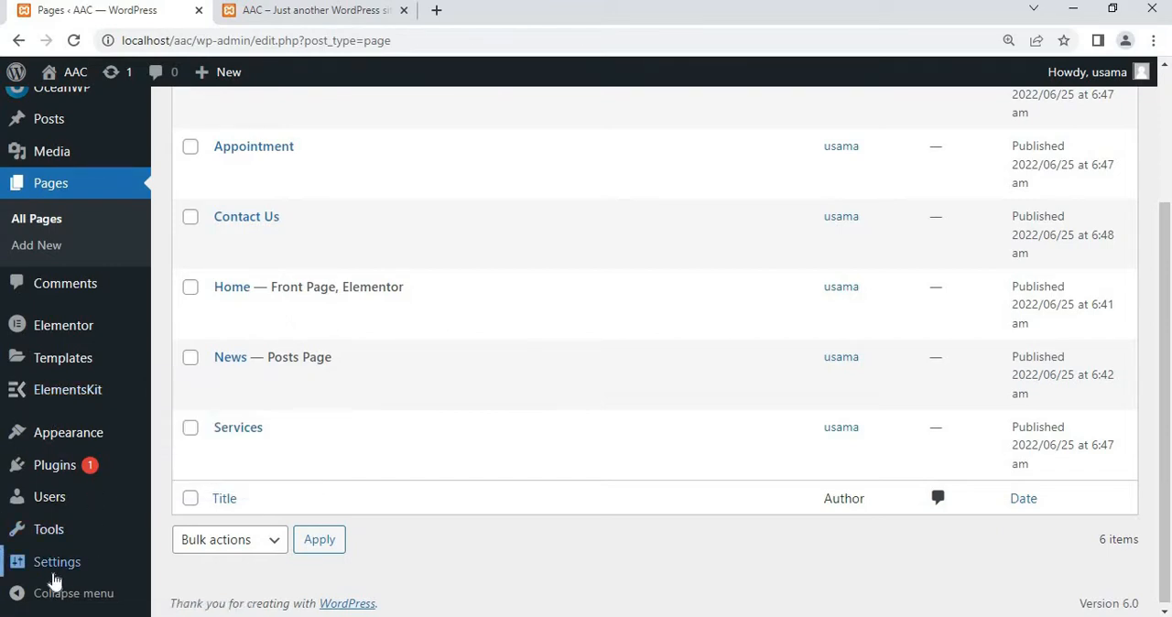
{"action": "mouse_move", "coordinate": [56, 565]}
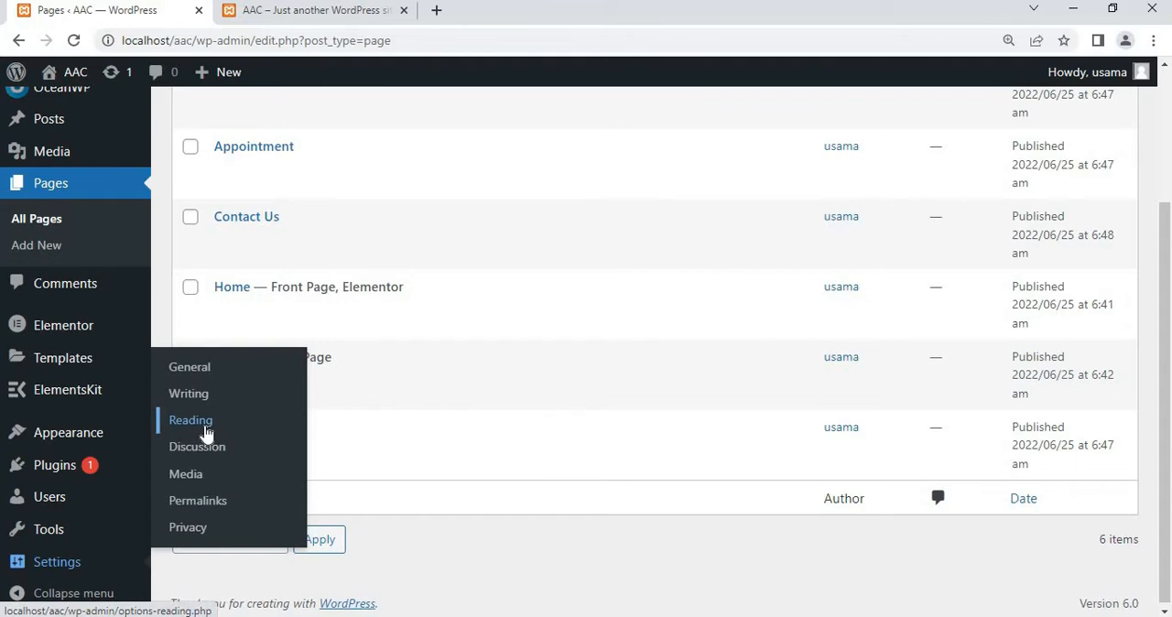
{"action": "left_click", "coordinate": [192, 421]}
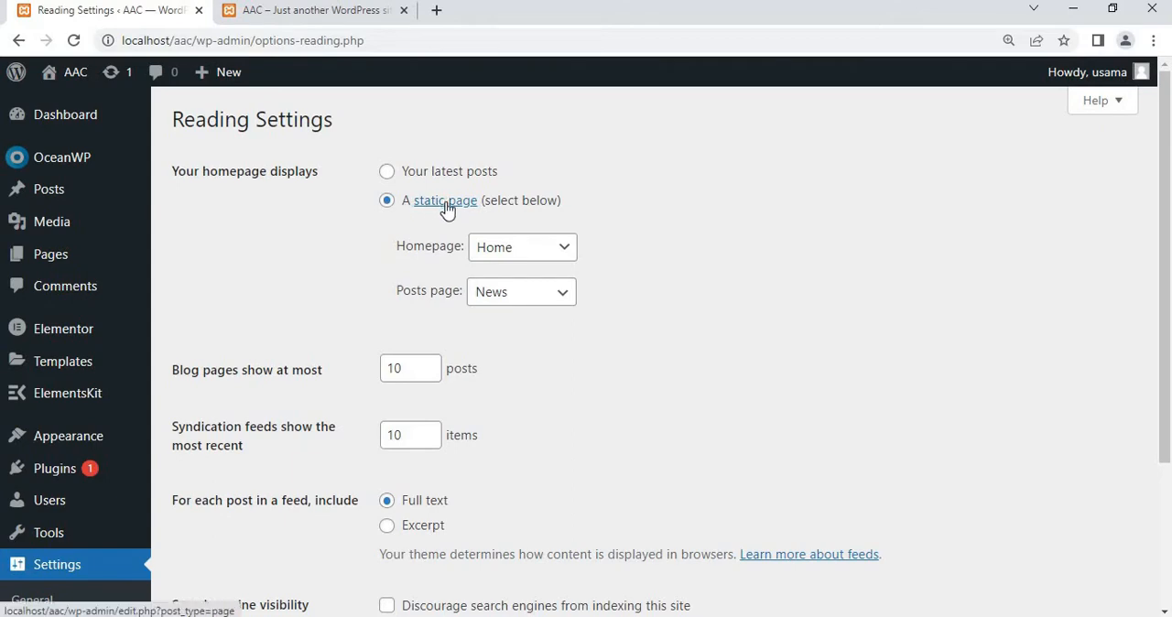
{"action": "left_click", "coordinate": [526, 257]}
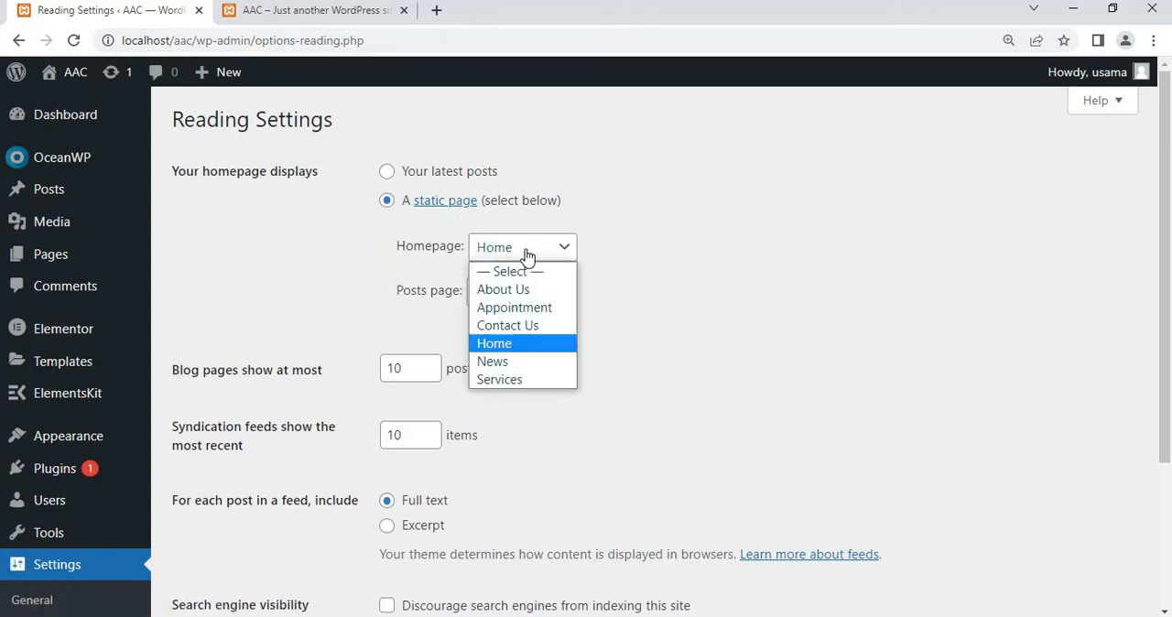
{"action": "left_click", "coordinate": [508, 348]}
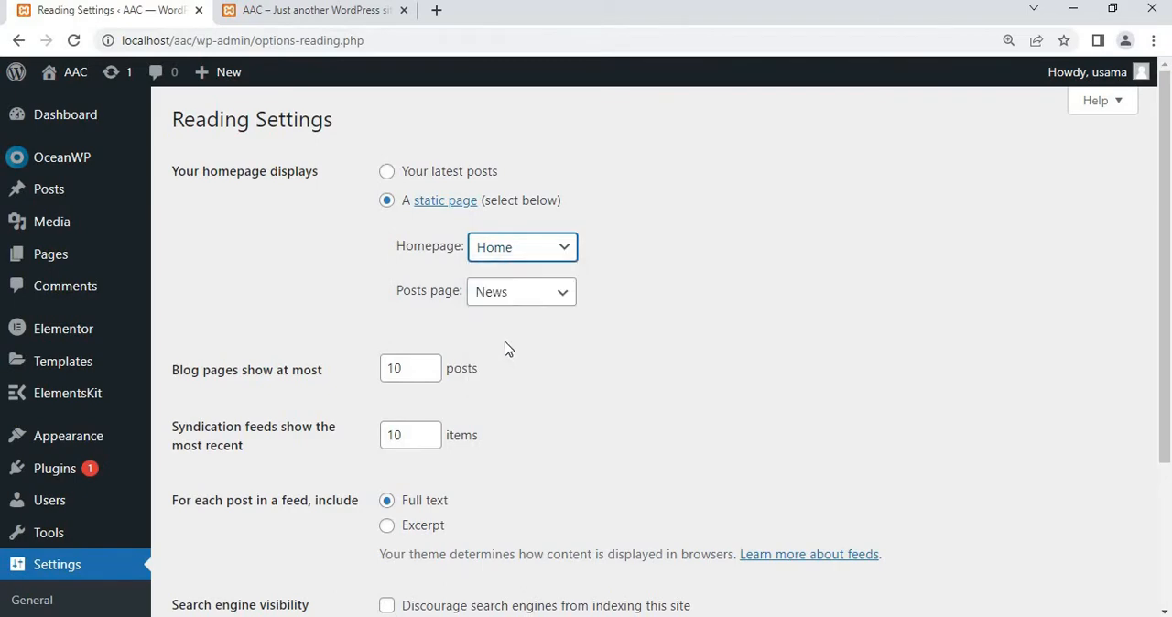
{"action": "left_click", "coordinate": [528, 297]}
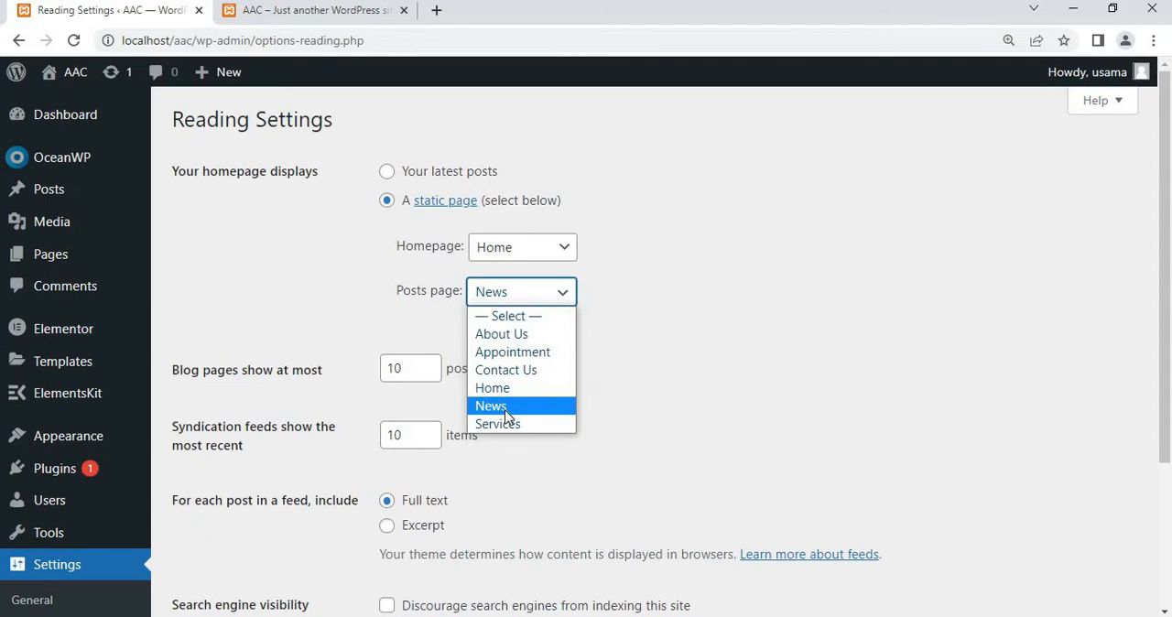
{"action": "left_click", "coordinate": [504, 415]}
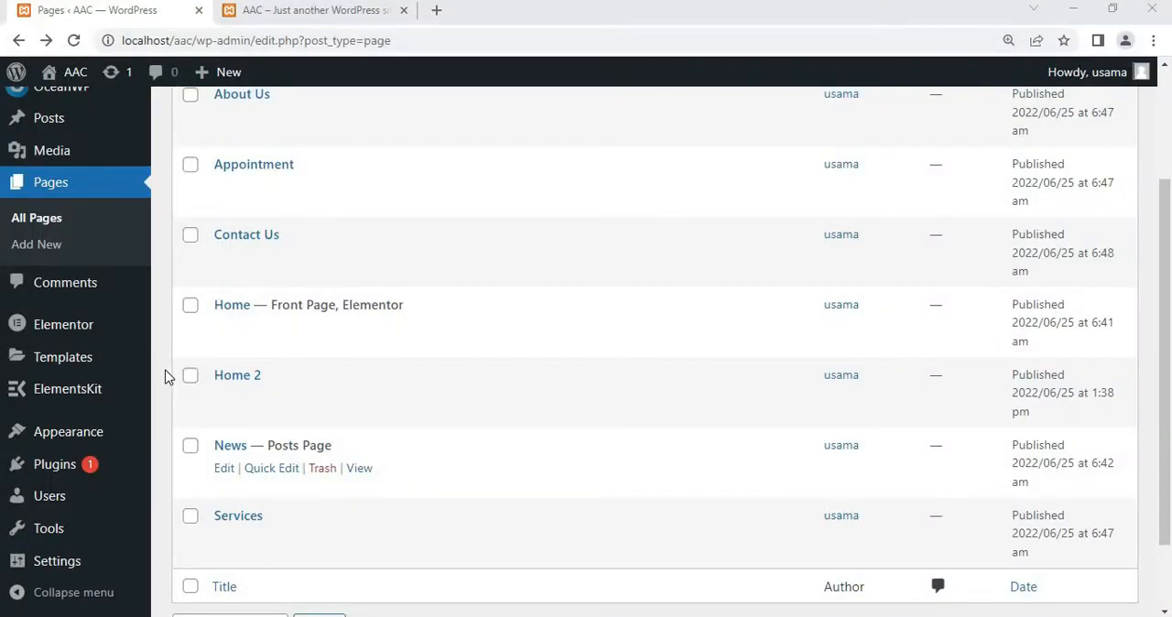
View the Home 2 page in a new browser tab, then return to the pages list
{"action": "mouse_move", "coordinate": [225, 384]}
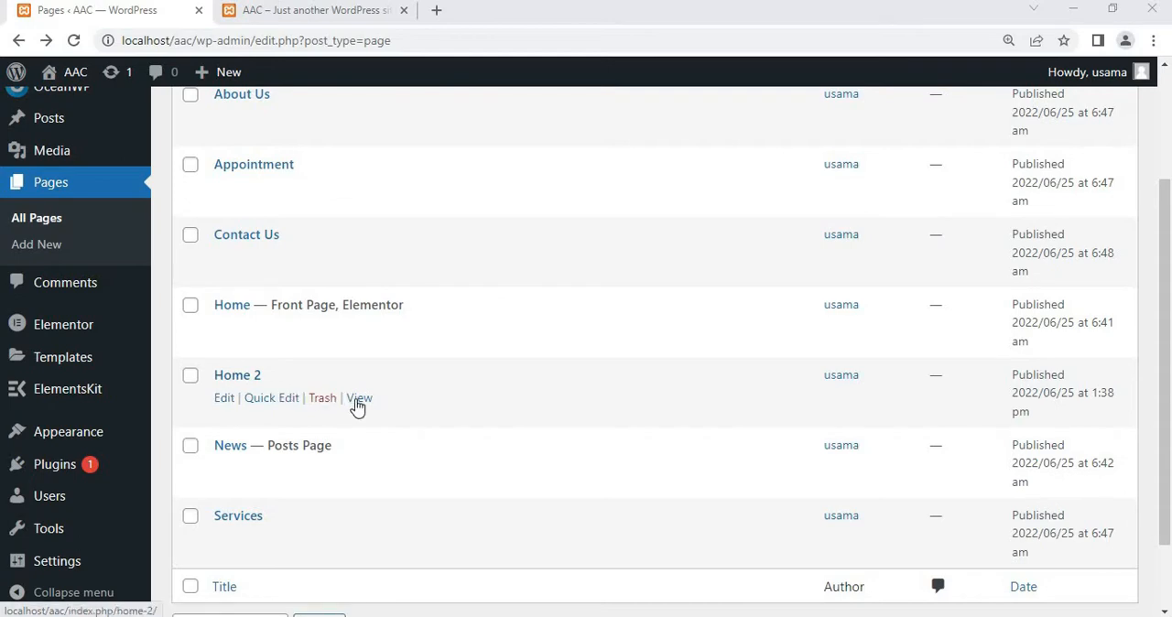
{"action": "right_click", "coordinate": [357, 403]}
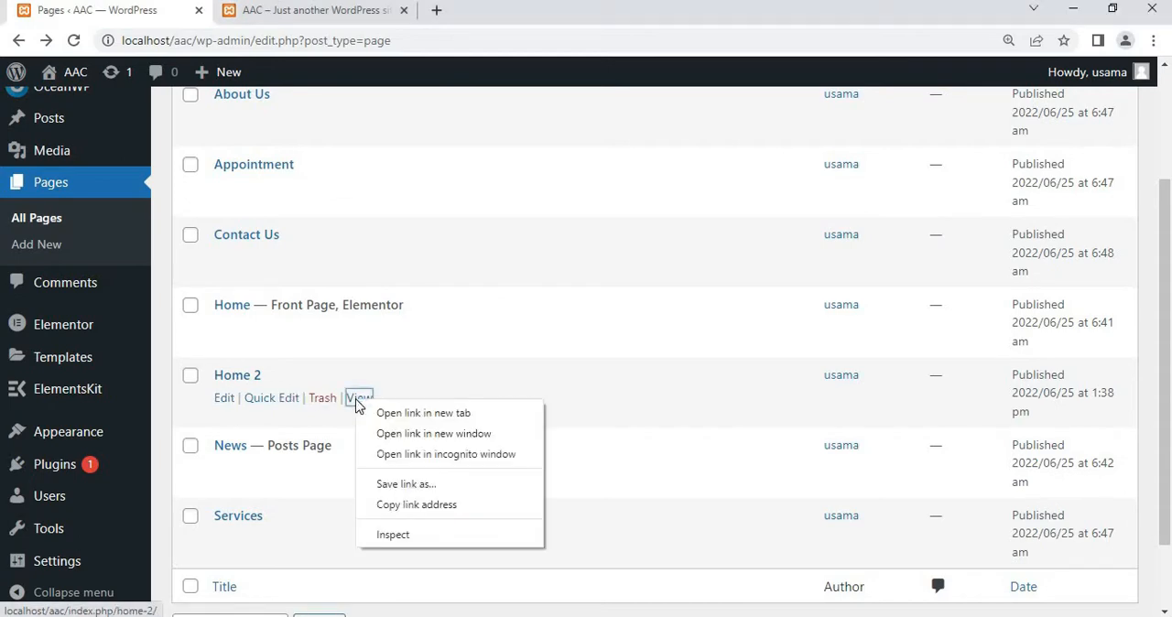
{"action": "left_click", "coordinate": [408, 418]}
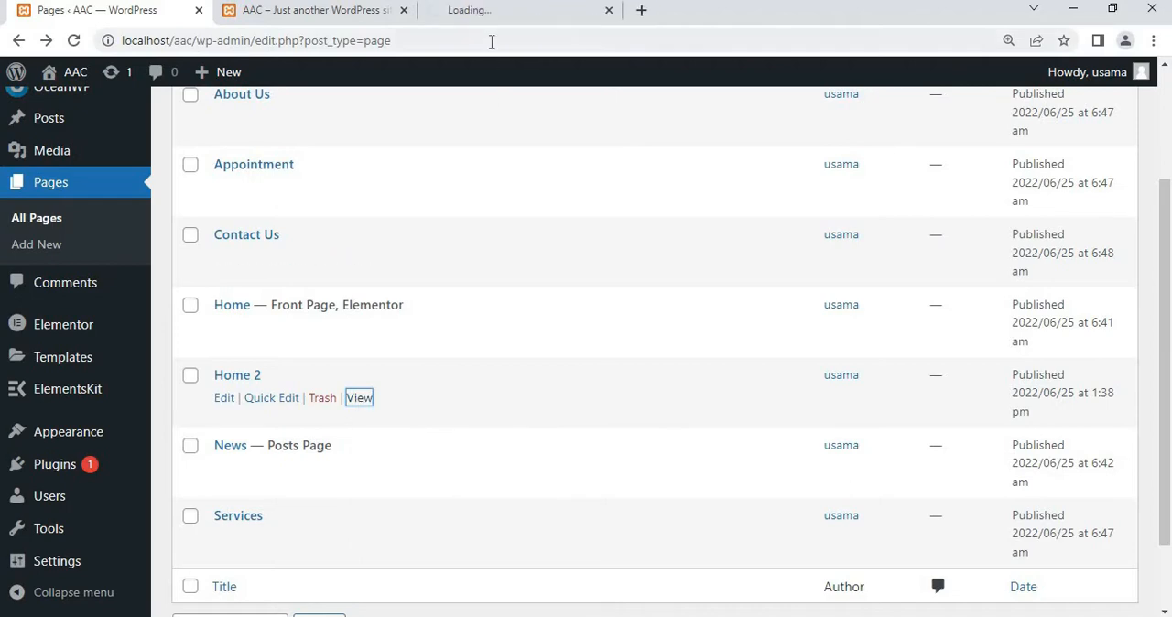
{"action": "left_click", "coordinate": [484, 23]}
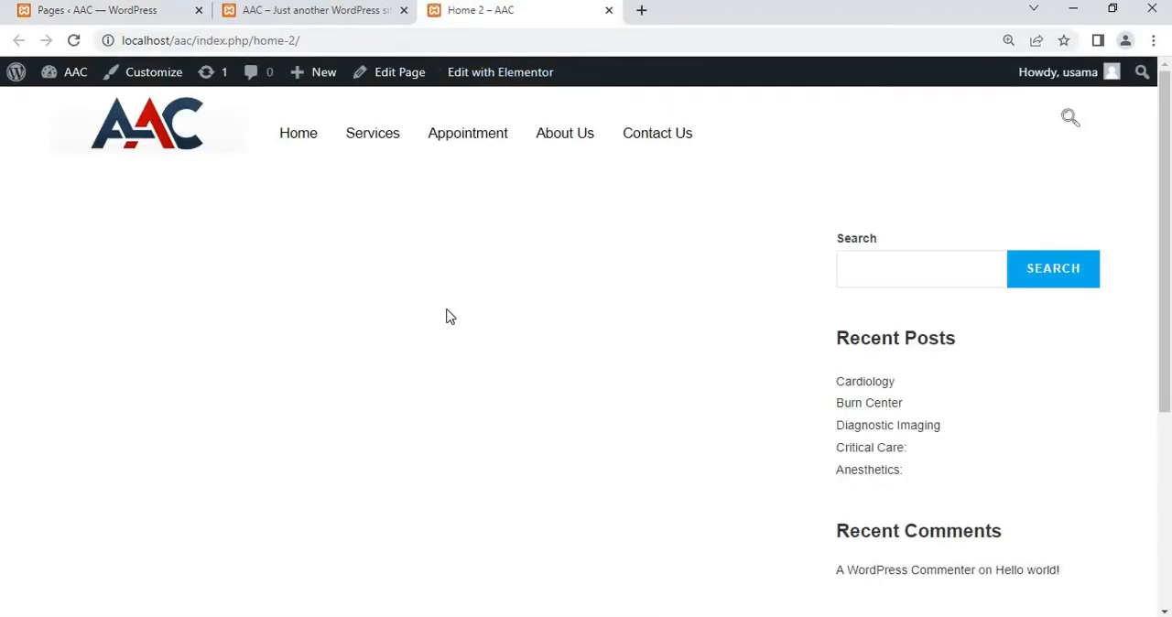
{"action": "left_click", "coordinate": [102, 20]}
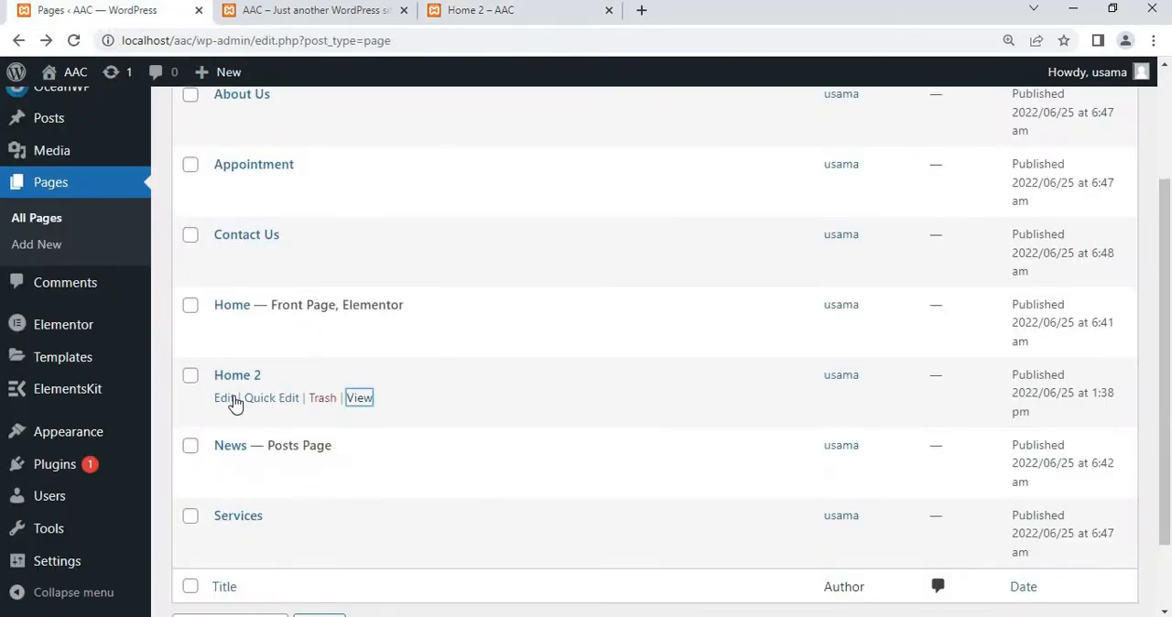
Open the Home 2 page for editing and launch it in the Elementor editor
{"action": "left_click", "coordinate": [225, 400]}
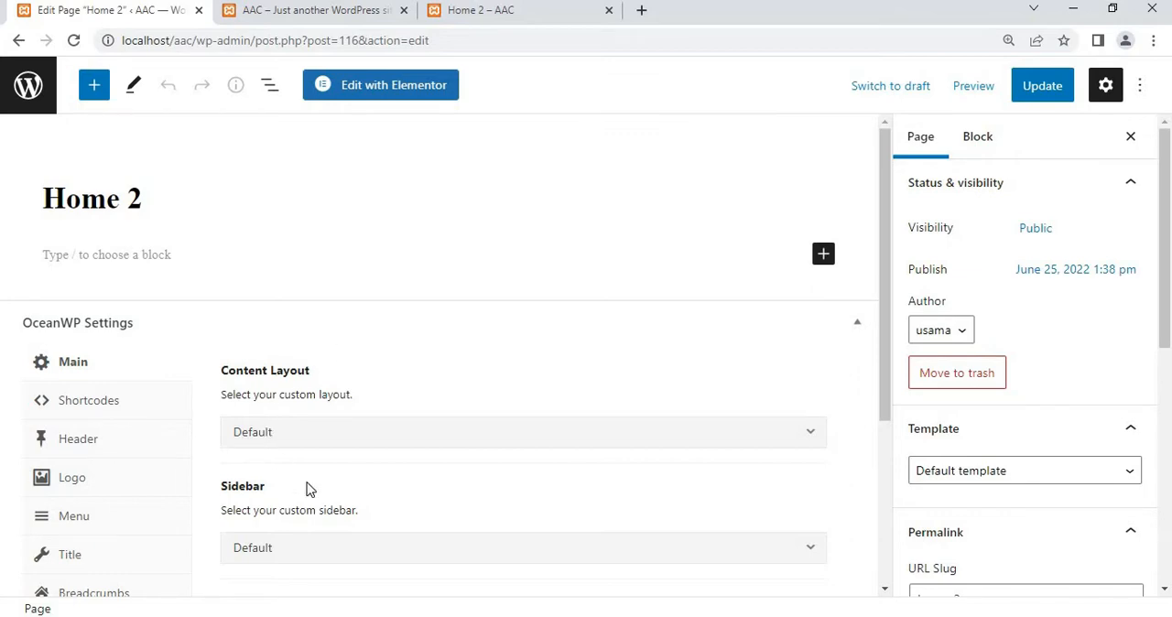
{"action": "left_click", "coordinate": [360, 89]}
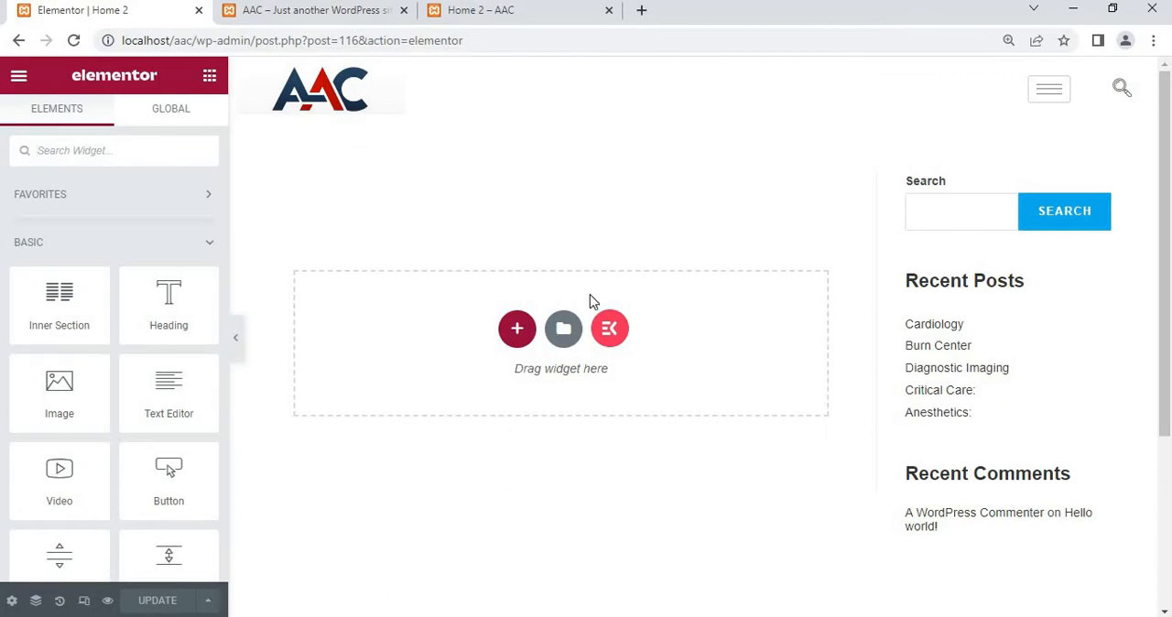
Set the Home 2 page's layout to Elementor Full Width in its page settings
{"action": "scroll", "coordinate": [902, 375], "scroll_direction": "down", "scroll_amount": 3}
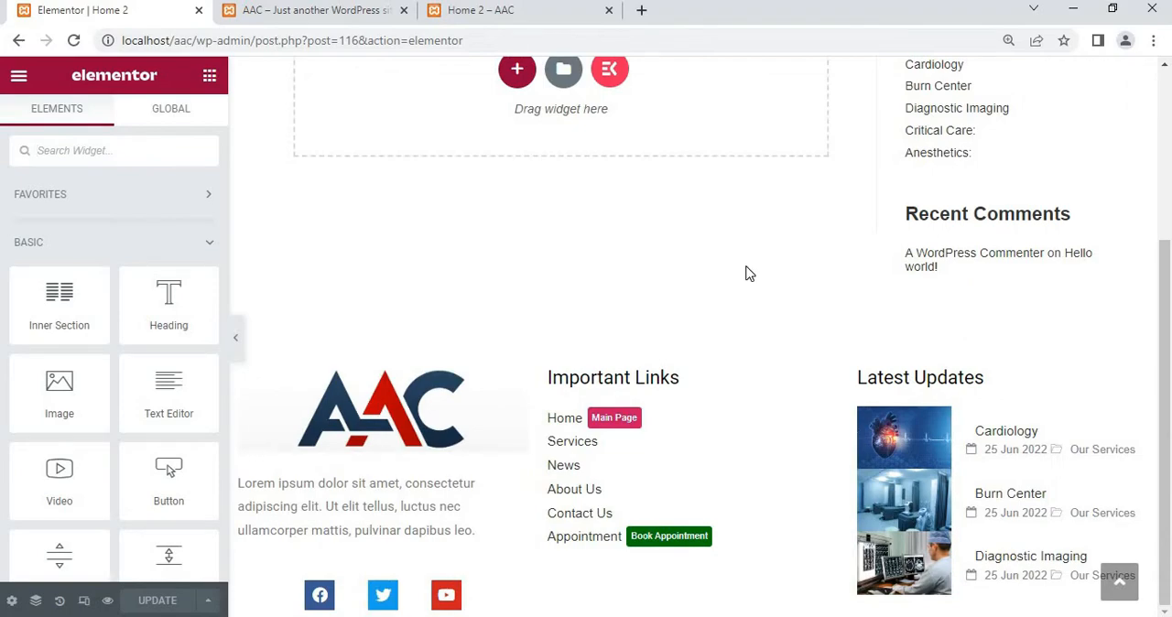
{"action": "scroll", "coordinate": [759, 293], "scroll_direction": "up", "scroll_amount": 4}
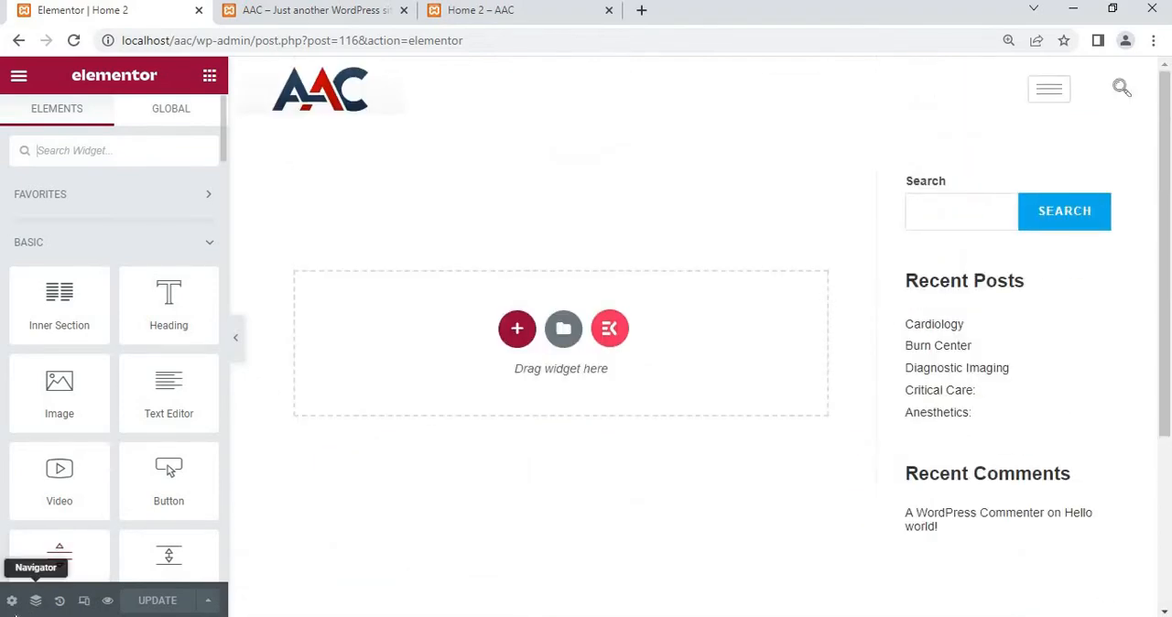
{"action": "left_click", "coordinate": [11, 600]}
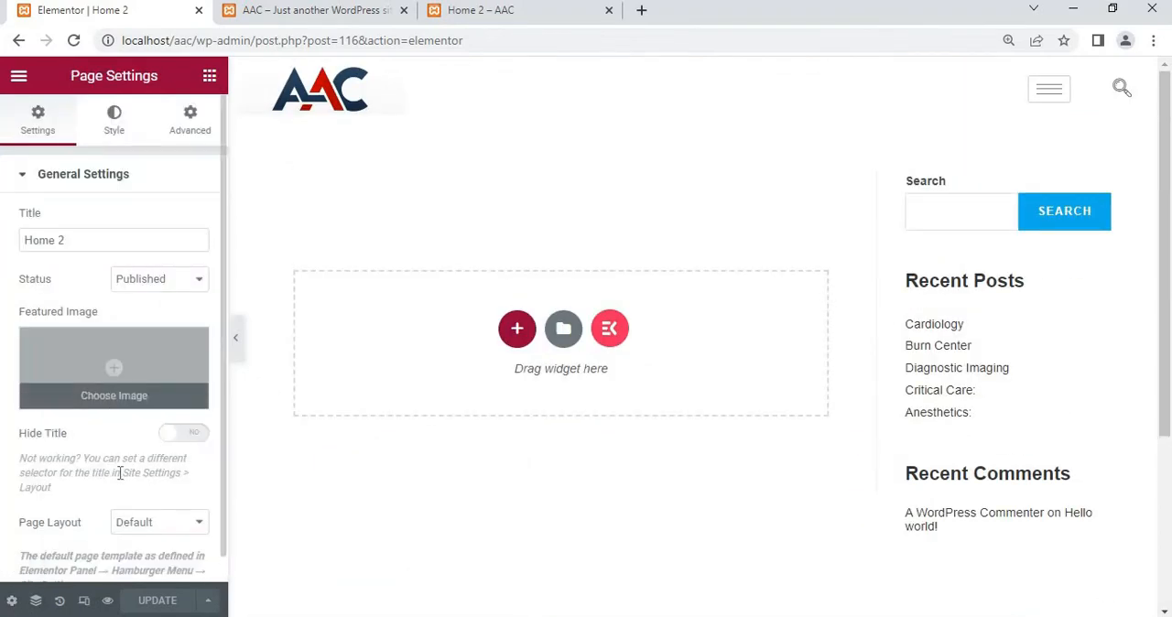
{"action": "left_click", "coordinate": [157, 526]}
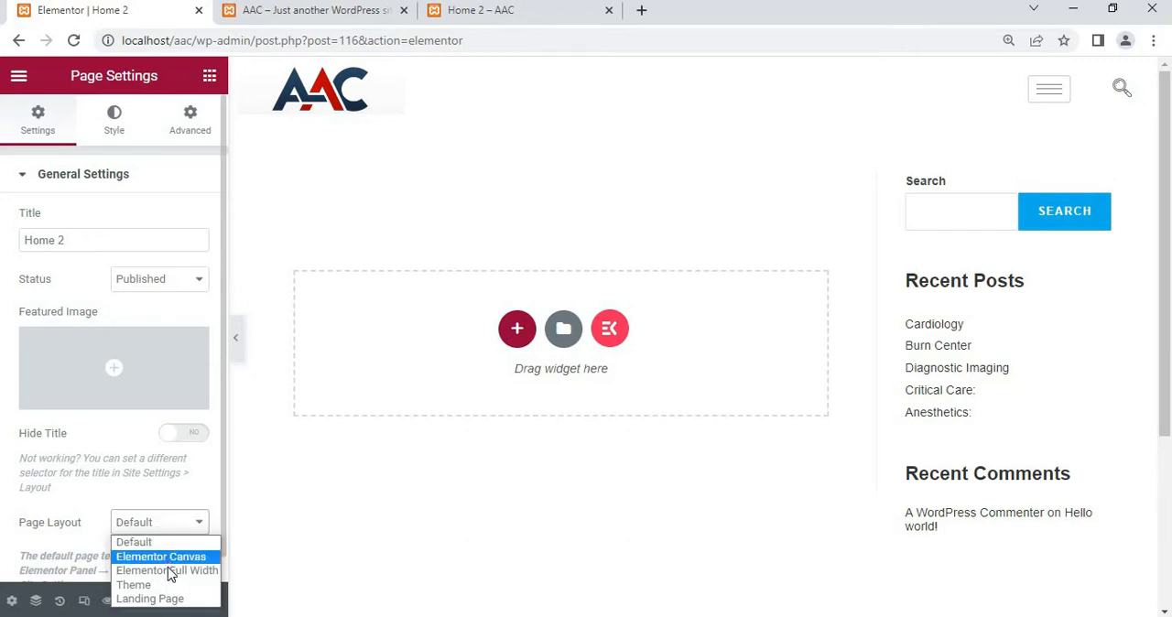
{"action": "left_click", "coordinate": [167, 570]}
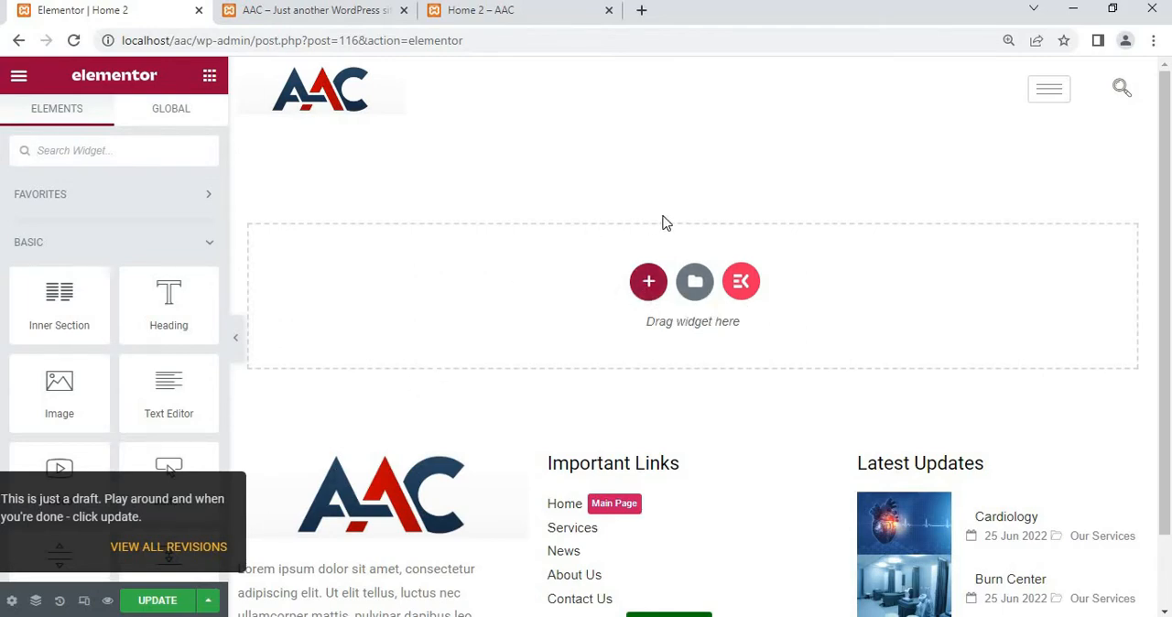
Examine the hero section of the finished AAC home page and compare it with the Home 2 page, then return to the editor
{"action": "left_click", "coordinate": [649, 282]}
{"action": "left_click", "coordinate": [331, 10]}
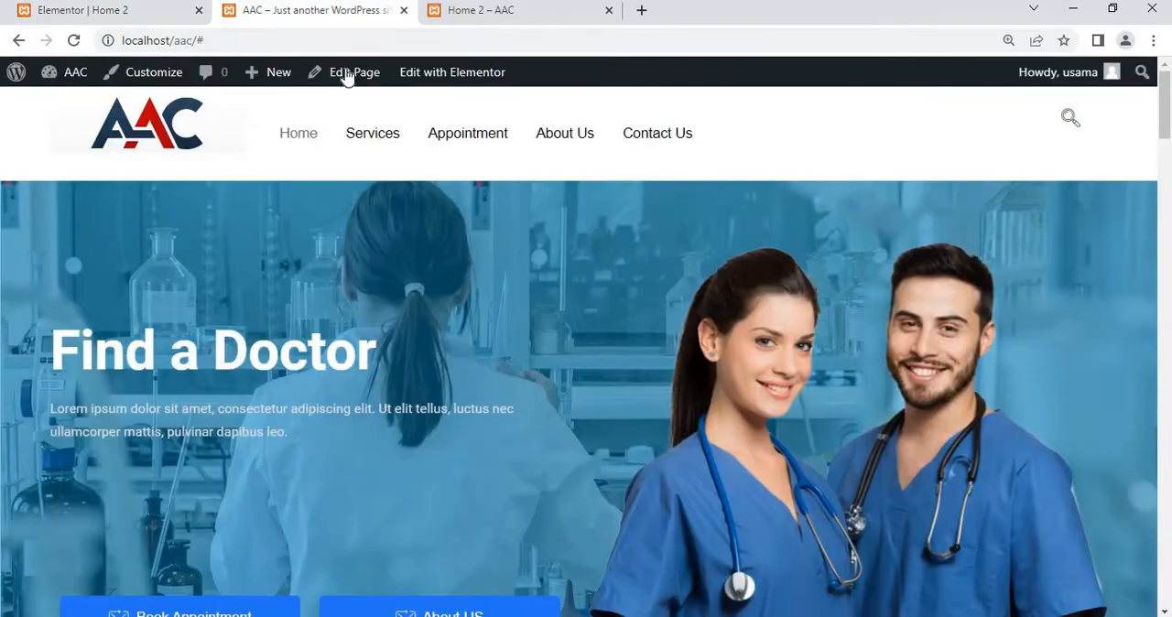
{"action": "scroll", "coordinate": [398, 248], "scroll_direction": "down", "scroll_amount": 2}
{"action": "scroll", "coordinate": [385, 201], "scroll_direction": "up", "scroll_amount": 2}
{"action": "left_click", "coordinate": [527, 11]}
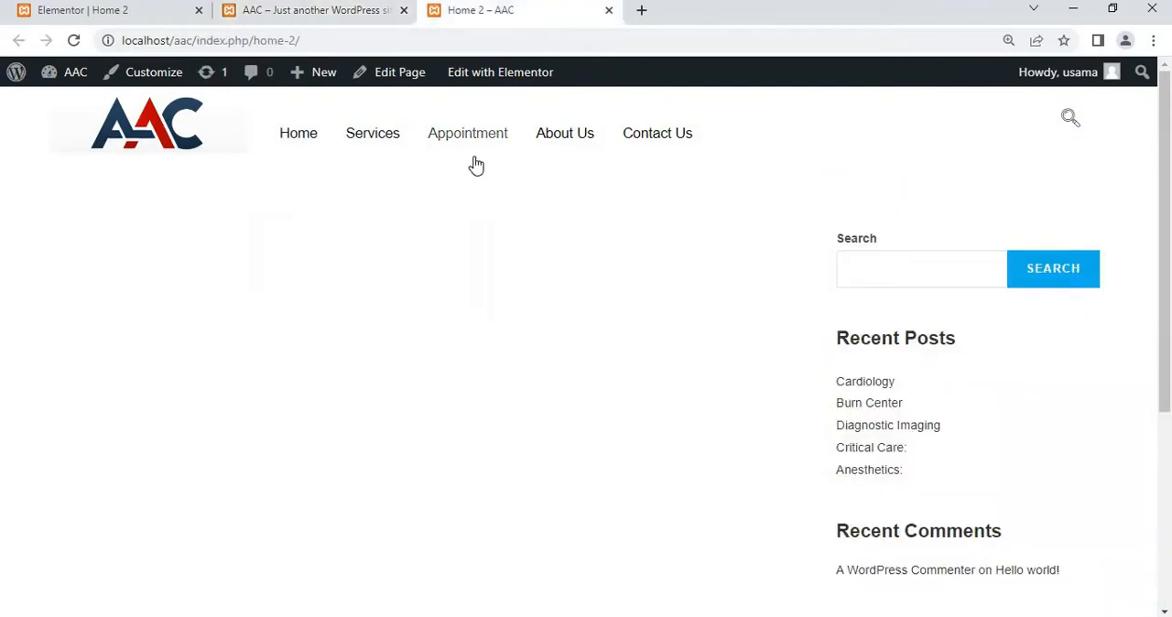
{"action": "left_click", "coordinate": [309, 10]}
{"action": "scroll", "coordinate": [382, 382], "scroll_direction": "down", "scroll_amount": 2}
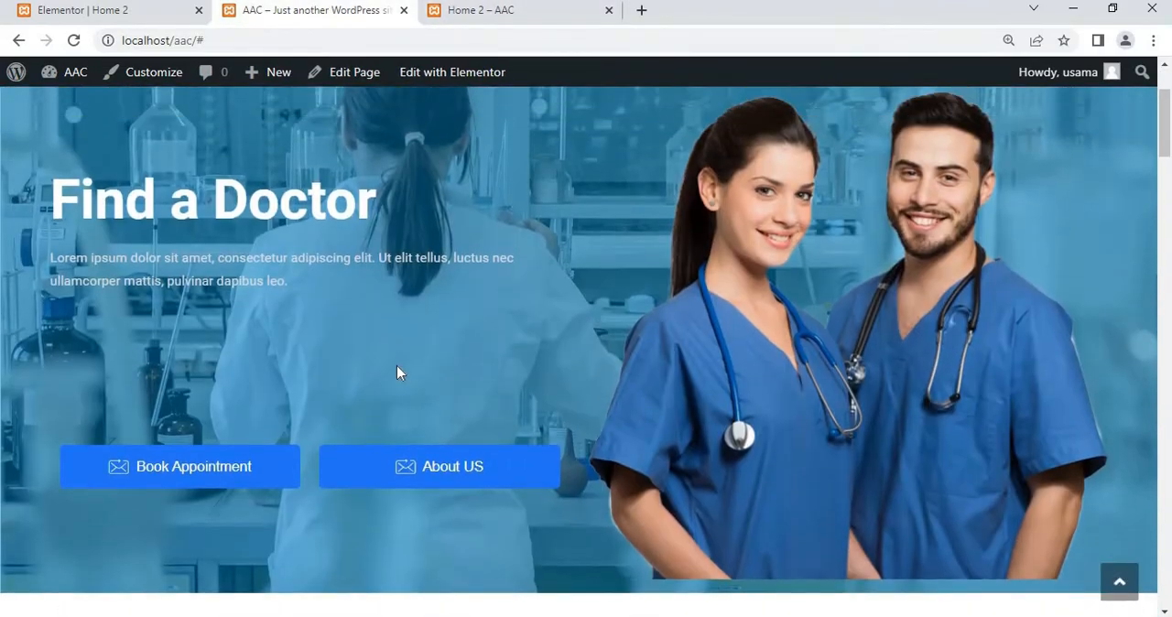
{"action": "scroll", "coordinate": [423, 355], "scroll_direction": "up", "scroll_amount": 1}
{"action": "scroll", "coordinate": [423, 355], "scroll_direction": "up", "scroll_amount": 1}
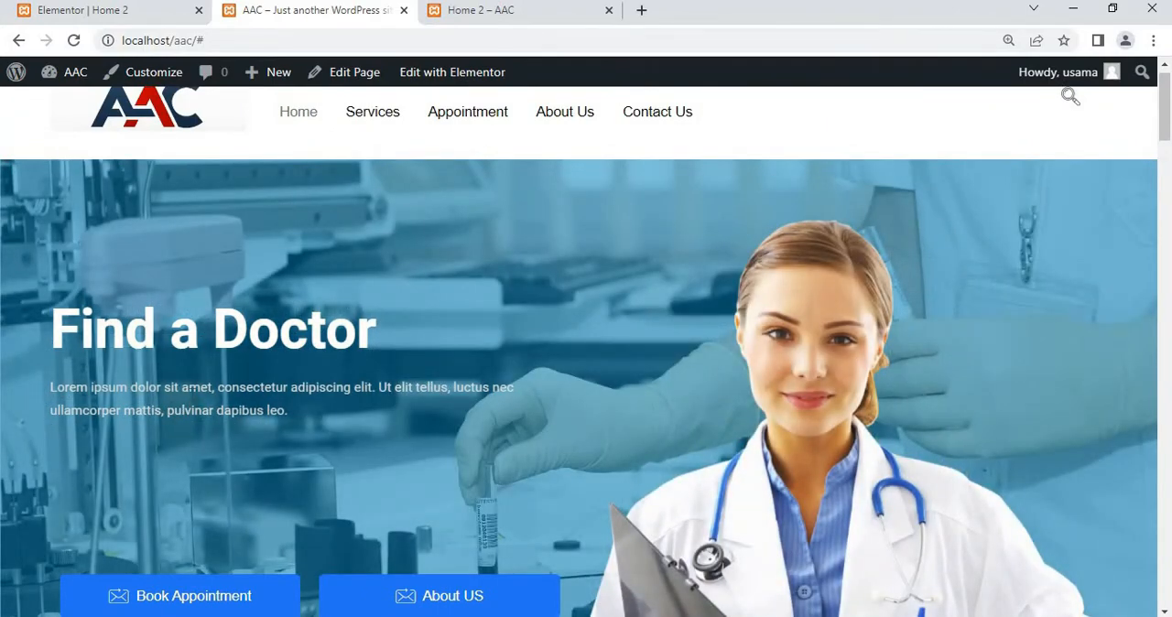
{"action": "scroll", "coordinate": [192, 401], "scroll_direction": "down", "scroll_amount": 1}
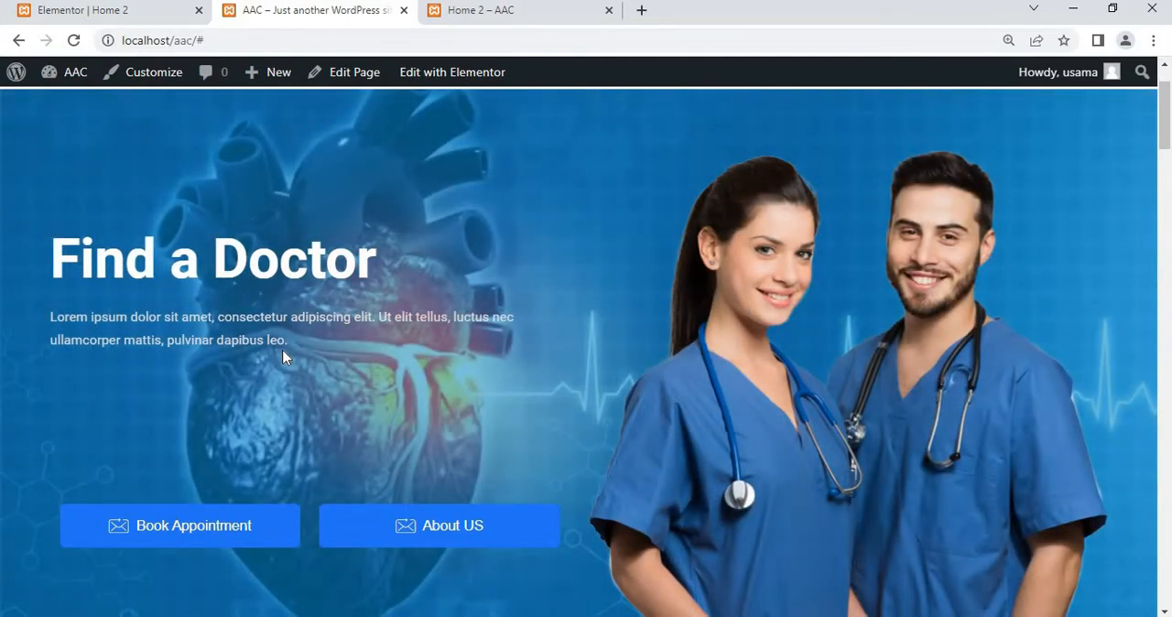
{"action": "scroll", "coordinate": [284, 357], "scroll_direction": "down", "scroll_amount": 2}
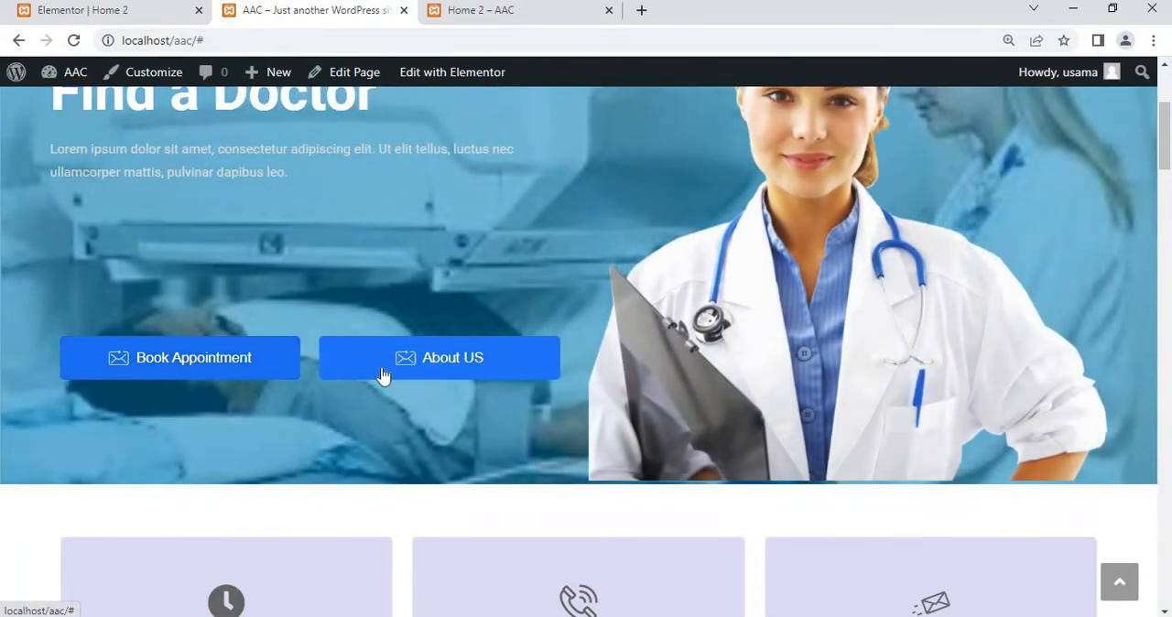
{"action": "scroll", "coordinate": [791, 261], "scroll_direction": "up", "scroll_amount": 3}
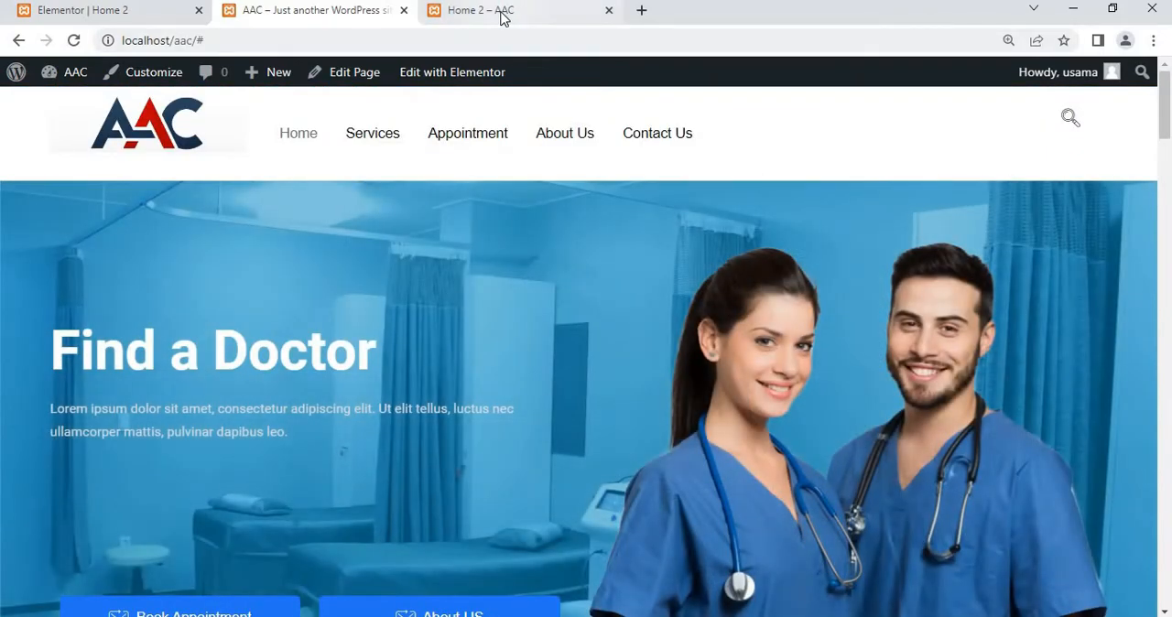
{"action": "left_click", "coordinate": [502, 18]}
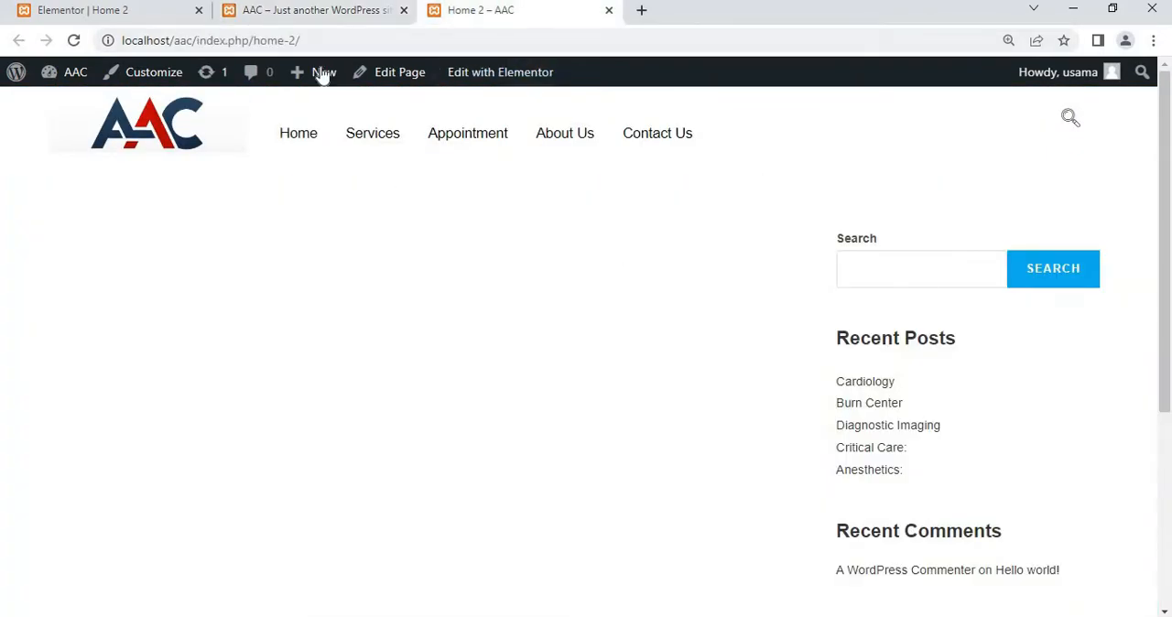
{"action": "left_click", "coordinate": [149, 18]}
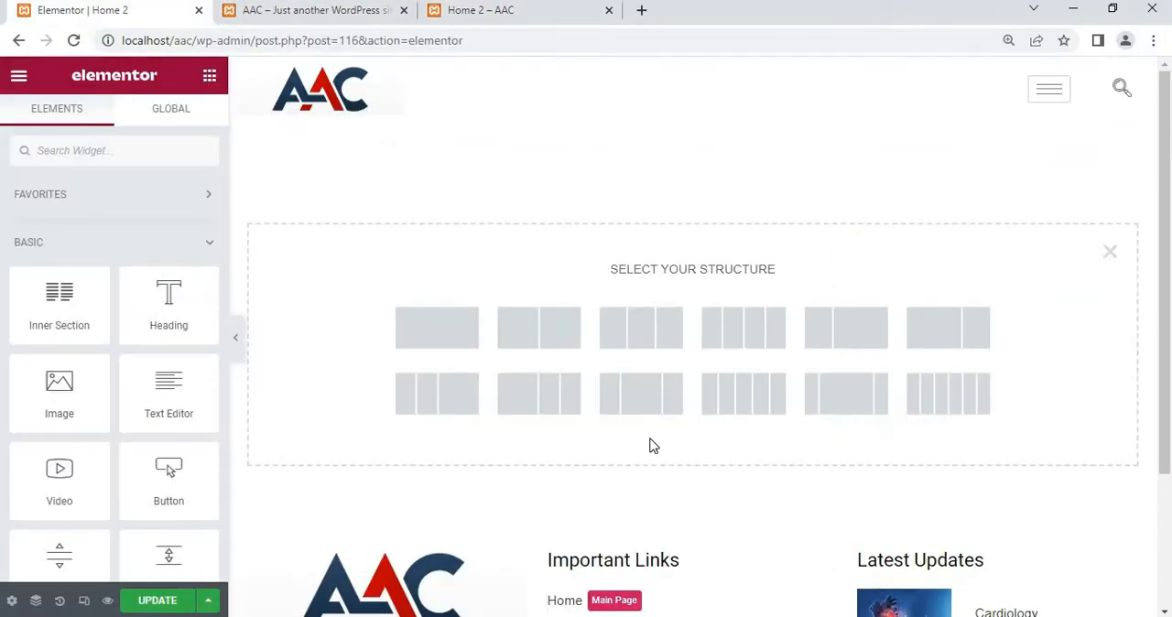
Add a single-column section to the page and insert a second column beside the first
{"action": "scroll", "coordinate": [654, 446], "scroll_direction": "down", "scroll_amount": 1}
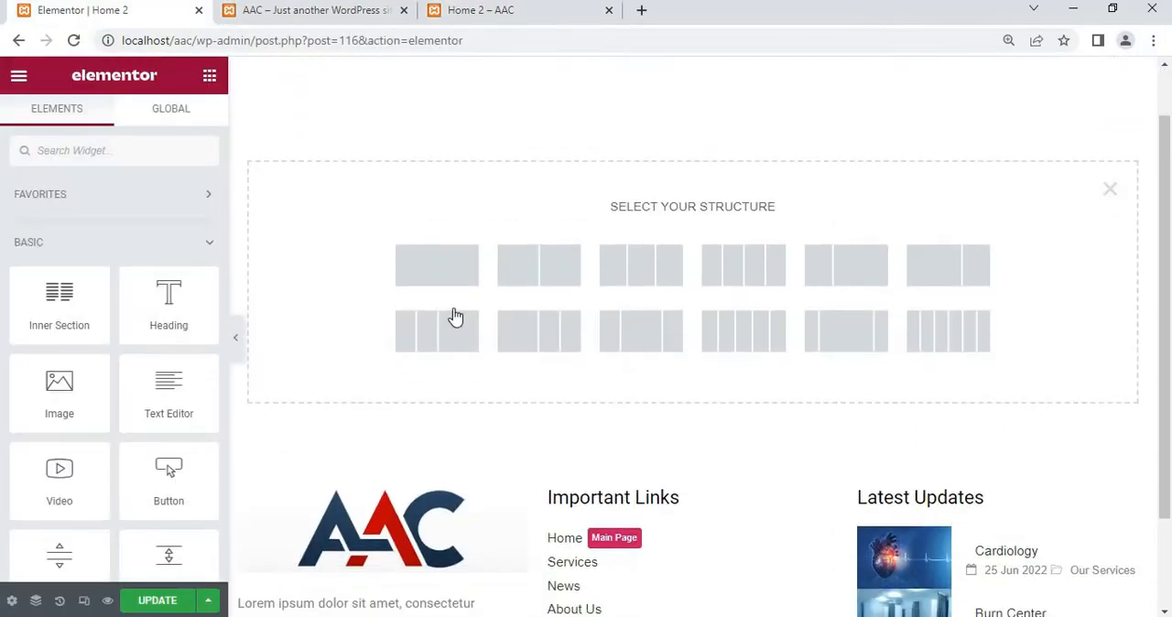
{"action": "left_click", "coordinate": [1110, 190]}
{"action": "left_click", "coordinate": [646, 217]}
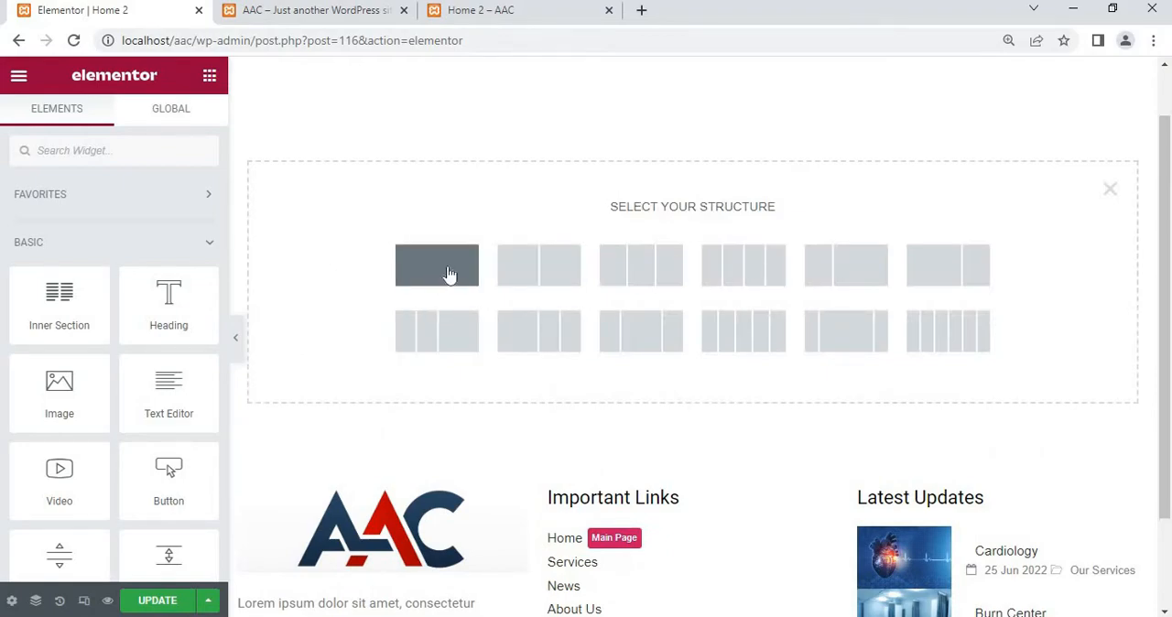
{"action": "left_click", "coordinate": [448, 274]}
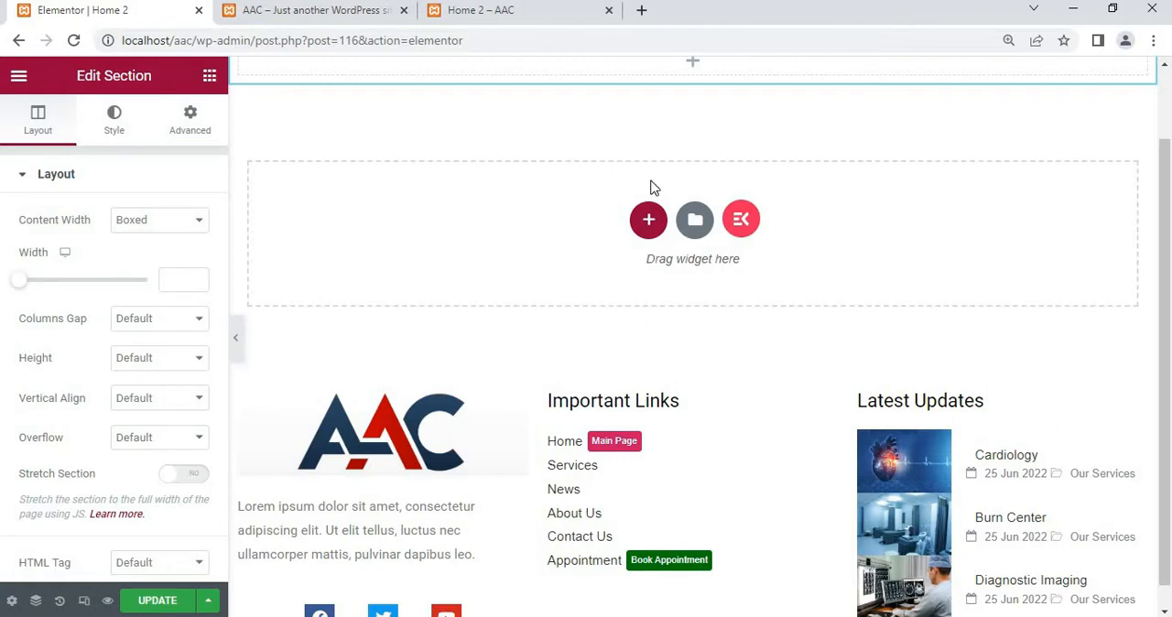
{"action": "scroll", "coordinate": [677, 174], "scroll_direction": "up", "scroll_amount": 1}
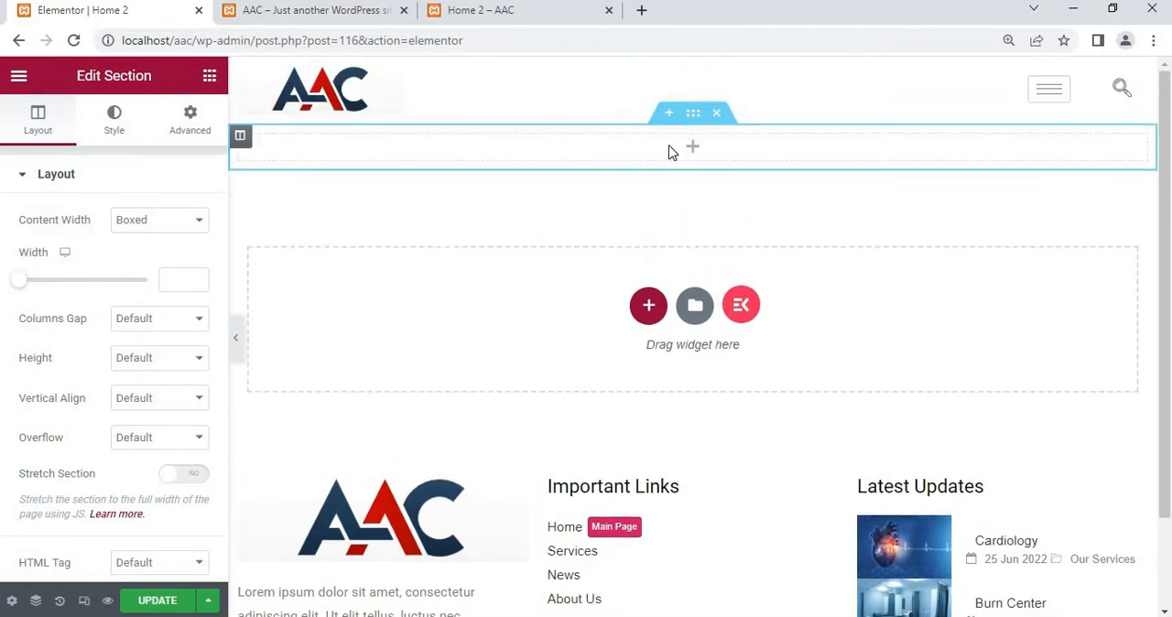
{"action": "right_click", "coordinate": [676, 151]}
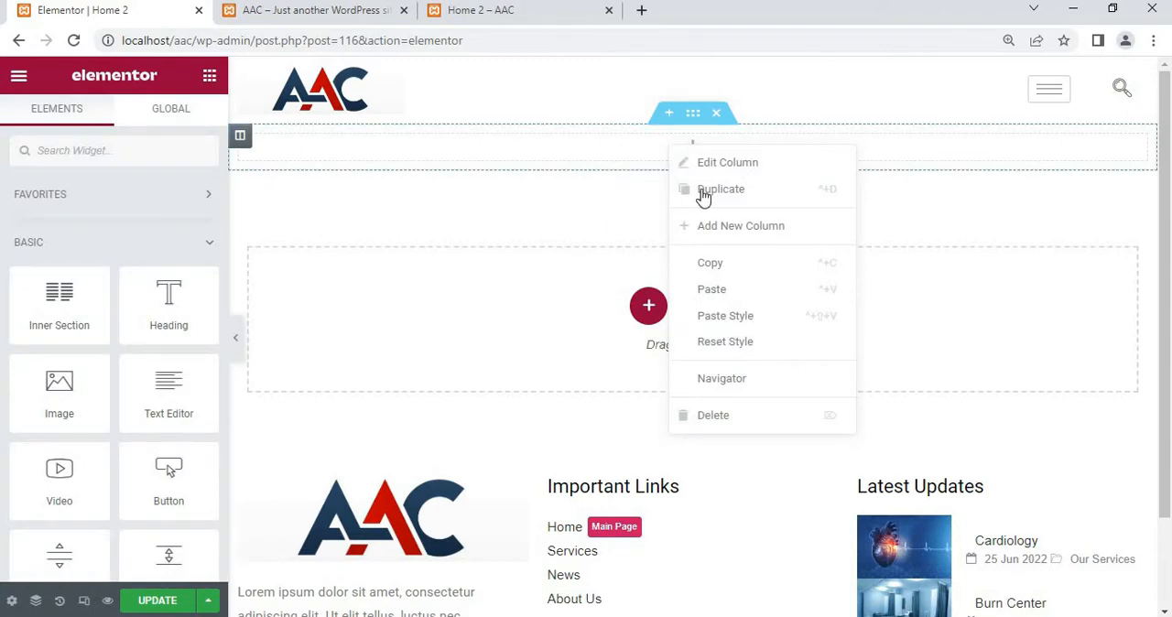
{"action": "left_click", "coordinate": [734, 230]}
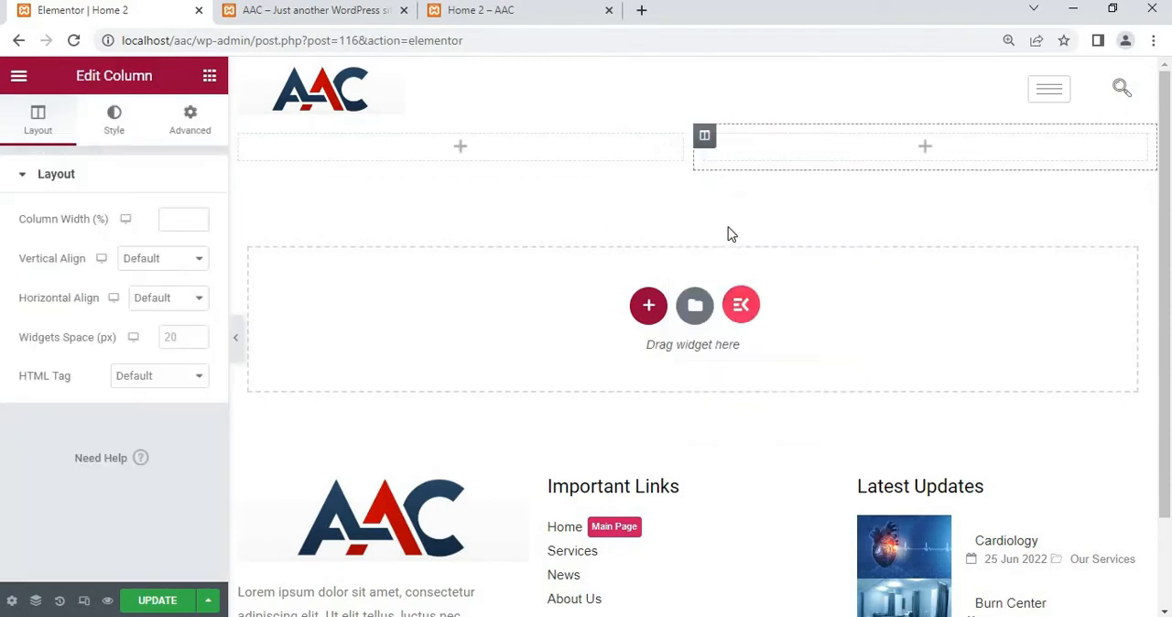
Set the two-column section's normal background type to Slideshow
{"action": "left_click", "coordinate": [693, 117]}
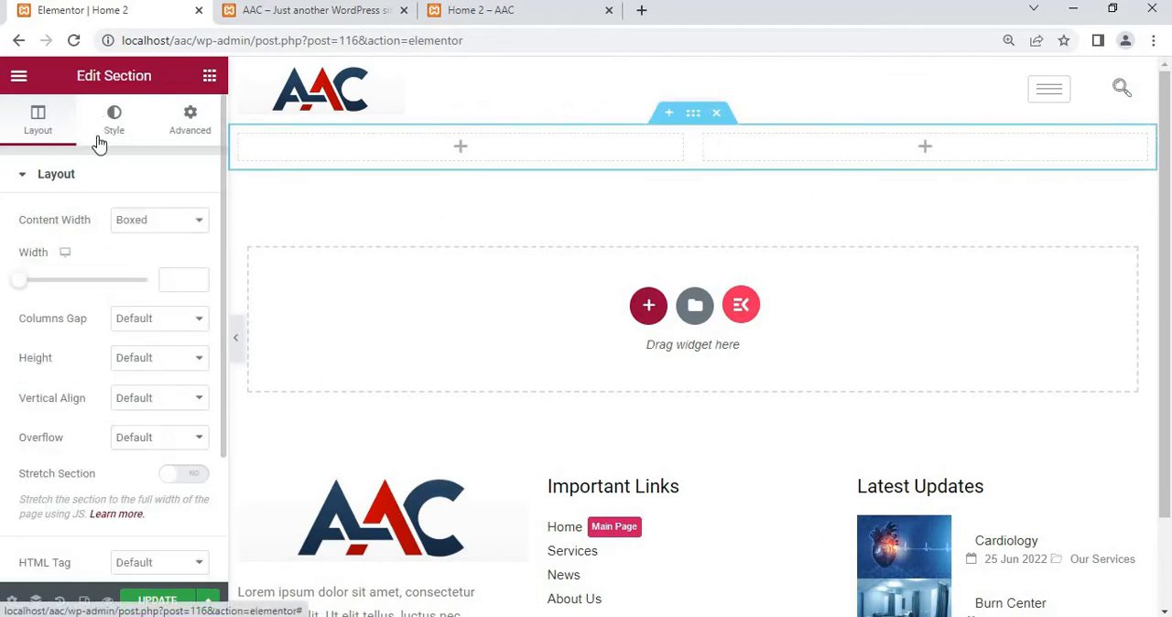
{"action": "left_click", "coordinate": [134, 145]}
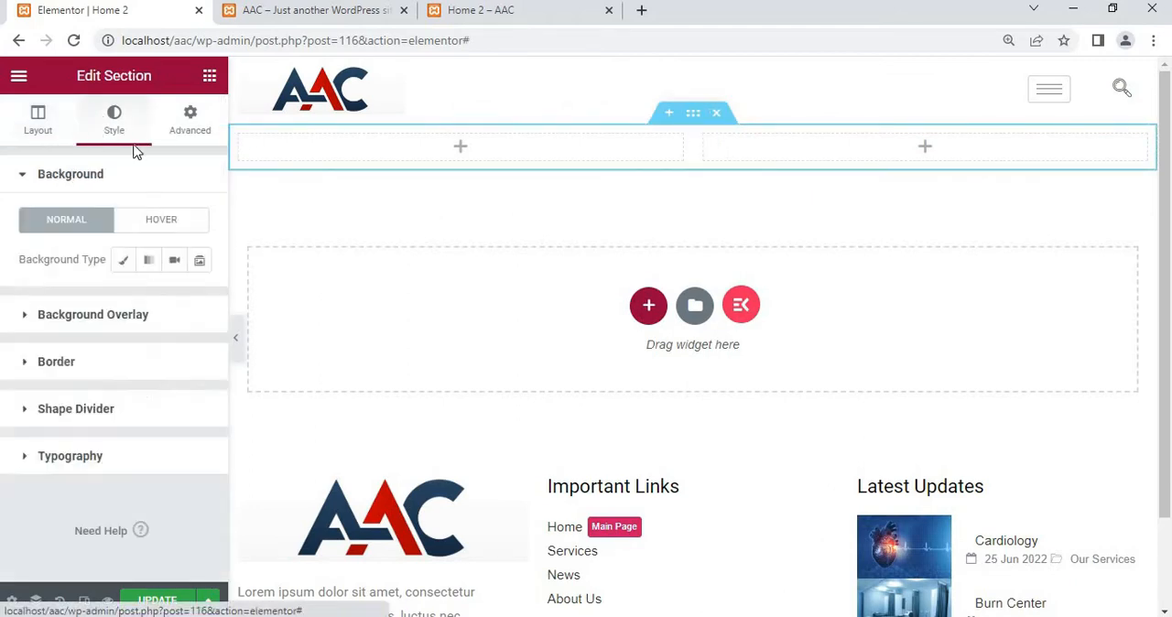
{"action": "left_click", "coordinate": [199, 266]}
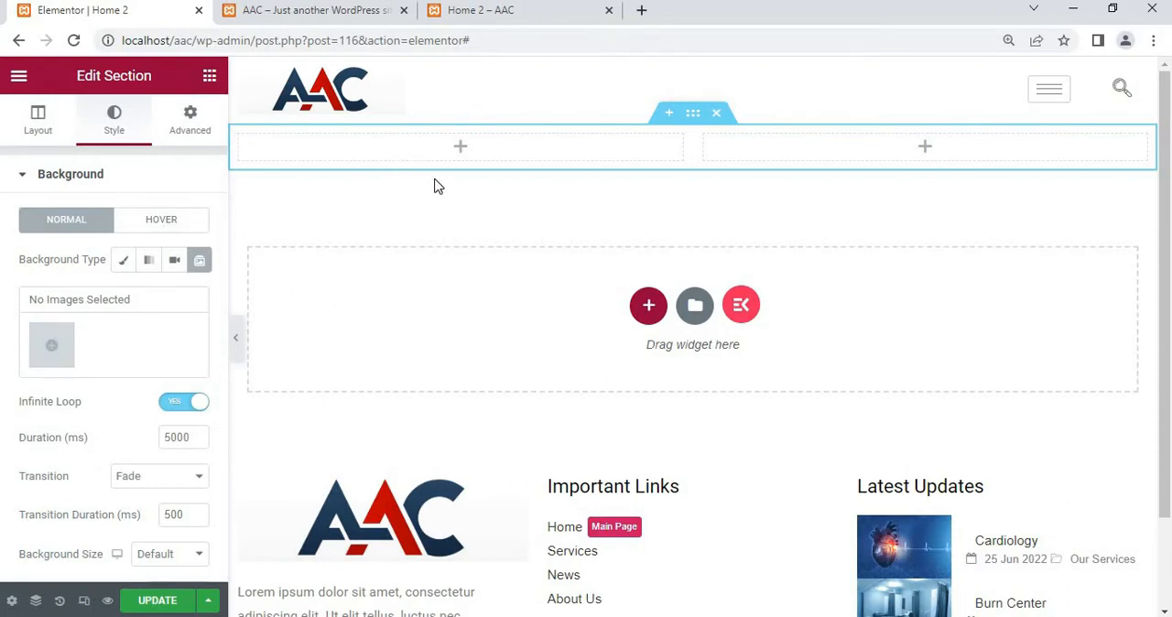
Select the thermometer with pills, pink tablets, operating room and microscope images from the media library for the background slideshow
{"action": "left_click", "coordinate": [51, 348]}
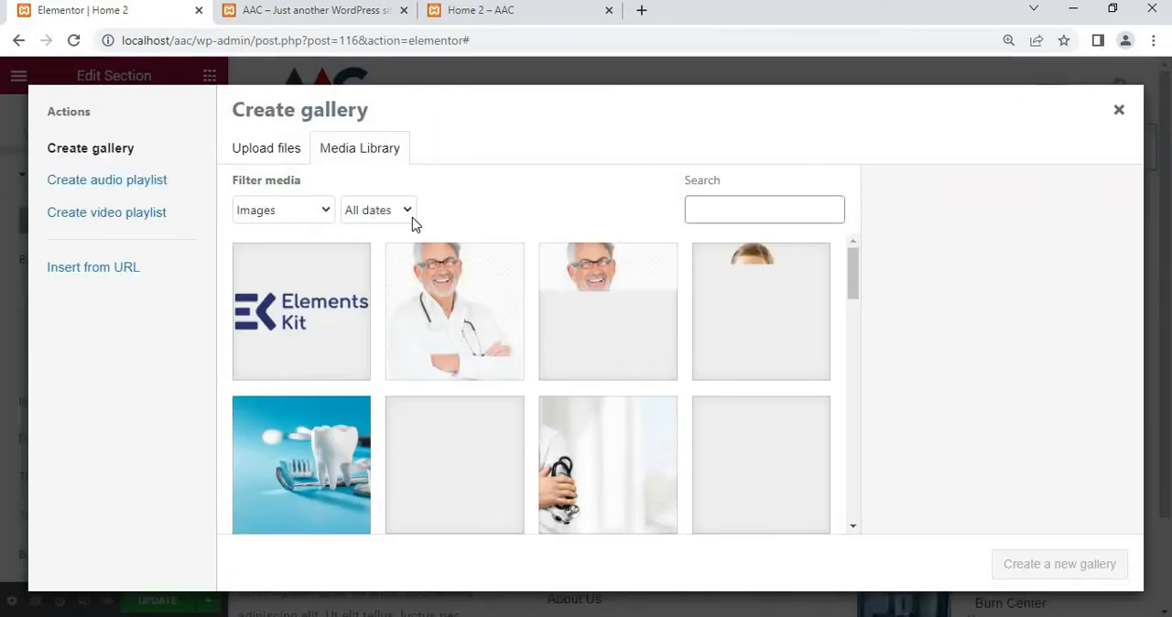
{"action": "scroll", "coordinate": [442, 359], "scroll_direction": "down", "scroll_amount": 2}
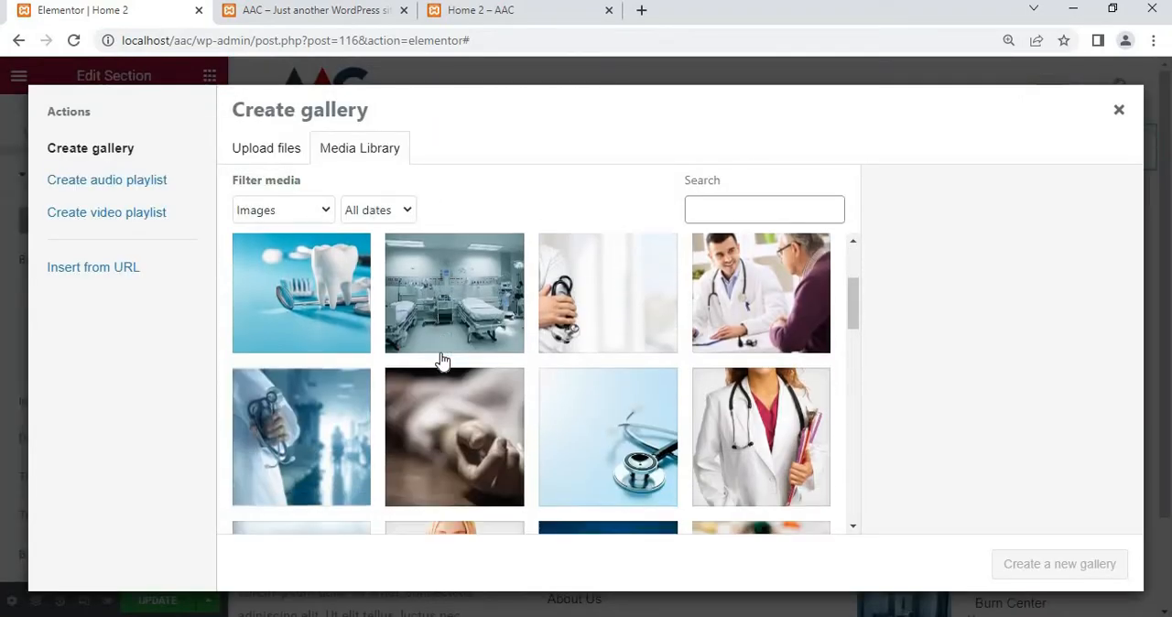
{"action": "scroll", "coordinate": [442, 360], "scroll_direction": "down", "scroll_amount": 2}
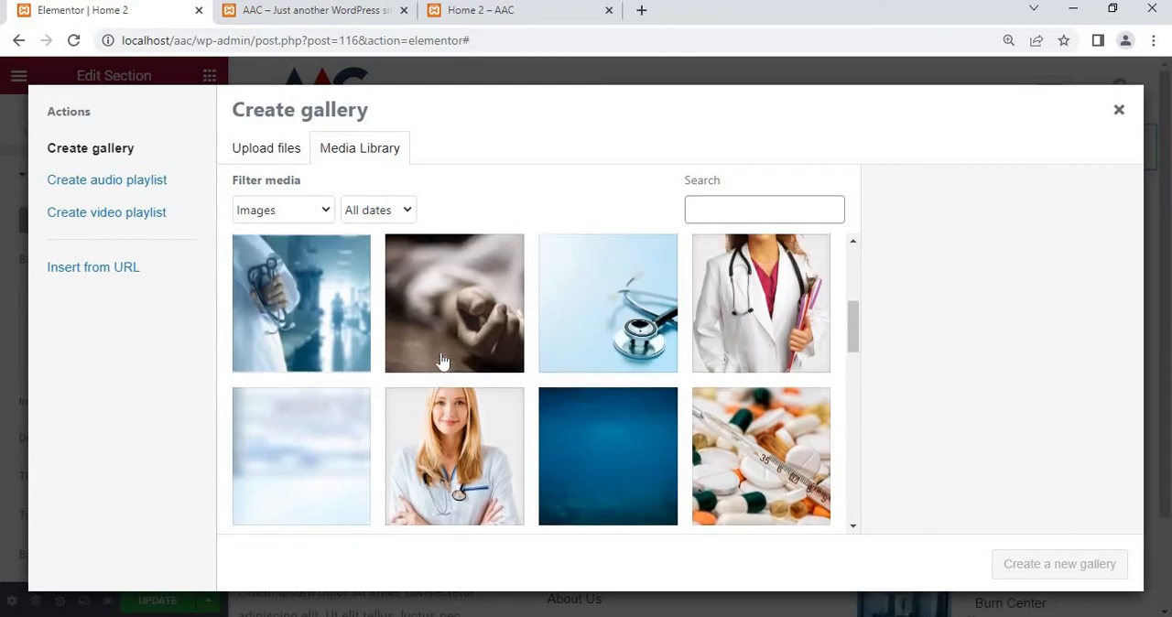
{"action": "scroll", "coordinate": [442, 359], "scroll_direction": "down", "scroll_amount": 3}
{"action": "scroll", "coordinate": [442, 359], "scroll_direction": "up", "scroll_amount": 2}
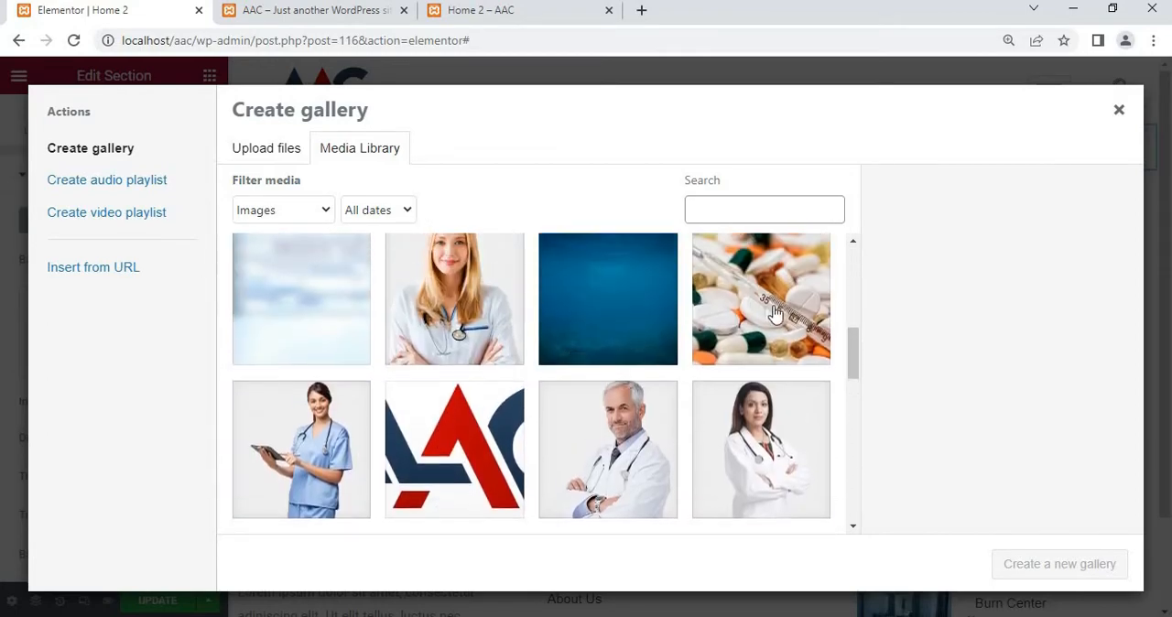
{"action": "left_click", "coordinate": [772, 320]}
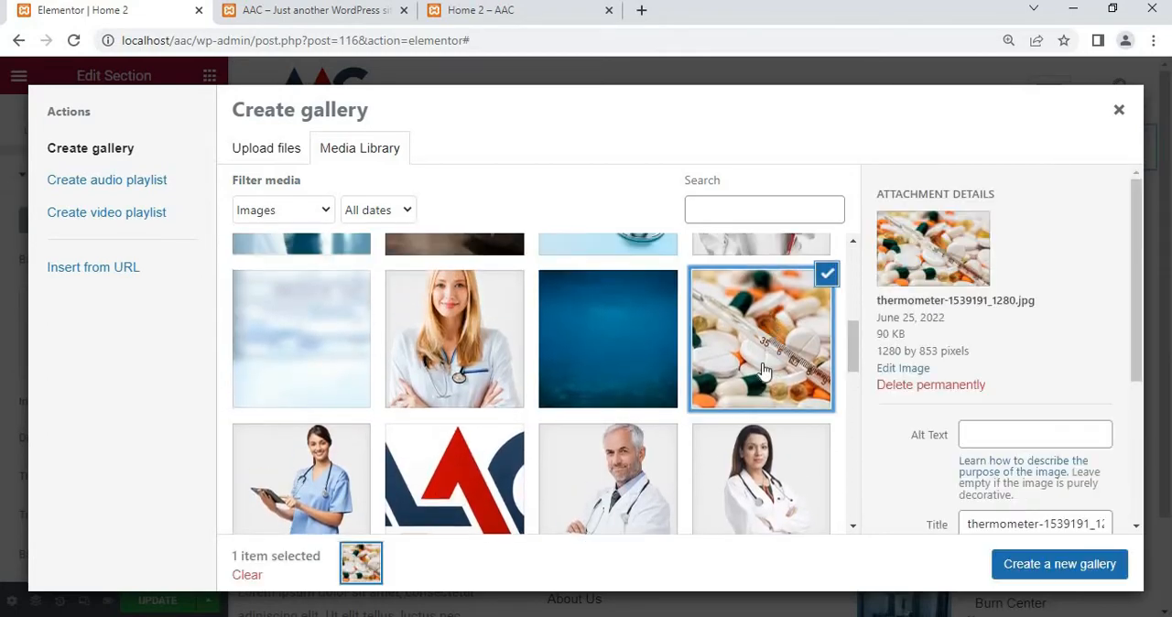
{"action": "scroll", "coordinate": [607, 446], "scroll_direction": "down", "scroll_amount": 3}
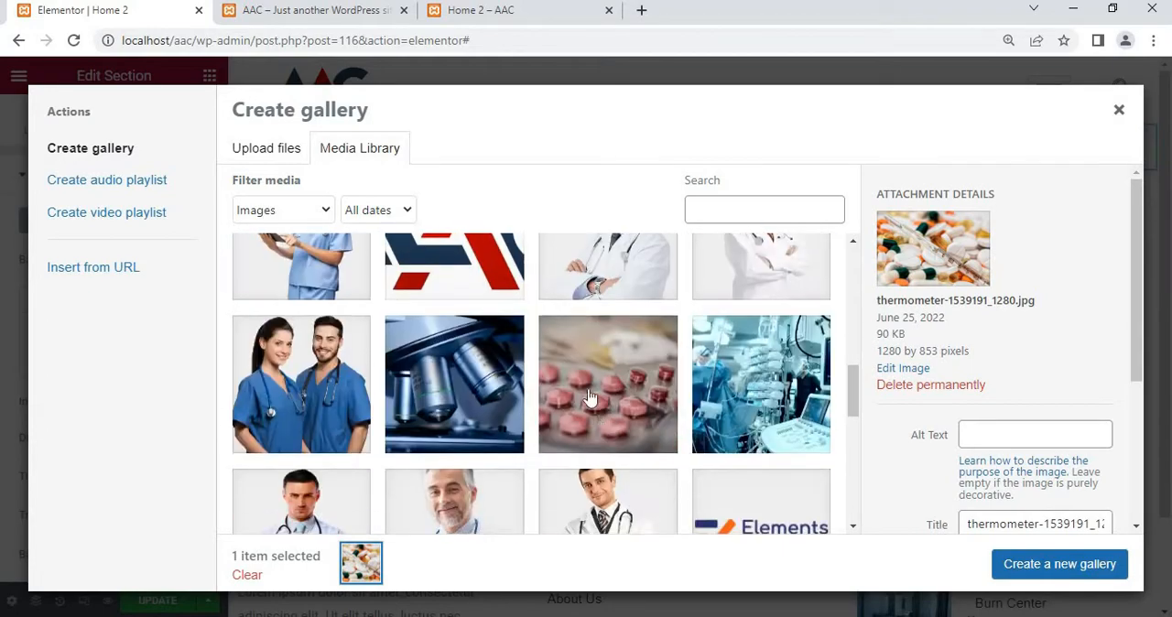
{"action": "left_click", "coordinate": [641, 402]}
{"action": "left_click", "coordinate": [759, 385]}
{"action": "left_click", "coordinate": [439, 396]}
Add the two laboratory images, the scan monitors and the glowing heart to the selection and create a new gallery from it
{"action": "scroll", "coordinate": [549, 430], "scroll_direction": "down", "scroll_amount": 4}
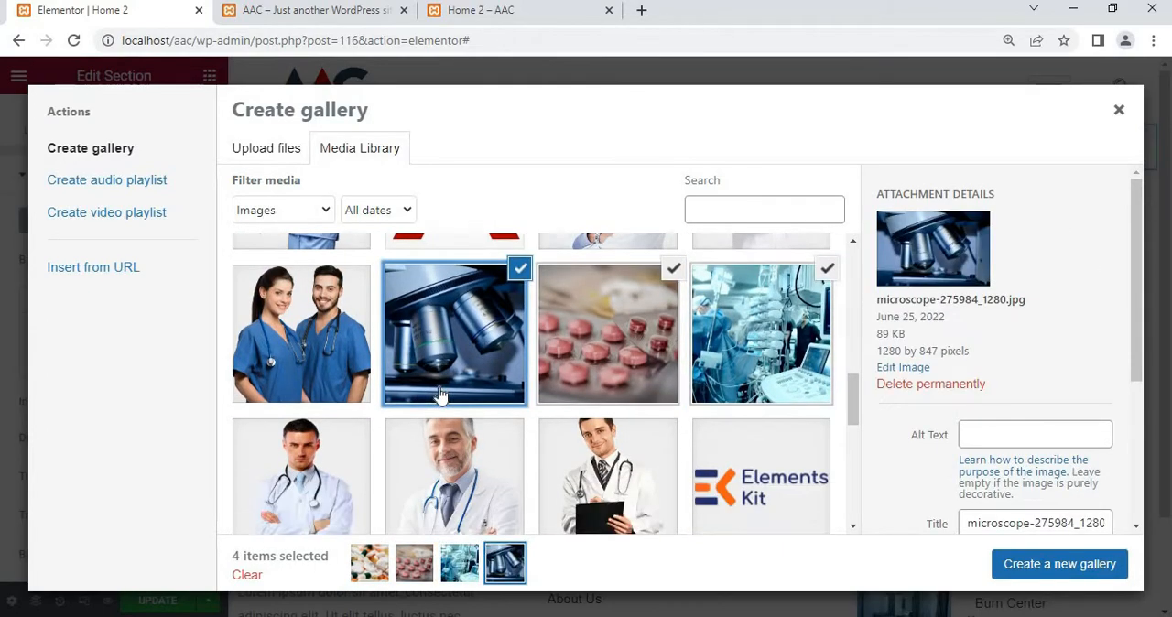
{"action": "left_click", "coordinate": [629, 463]}
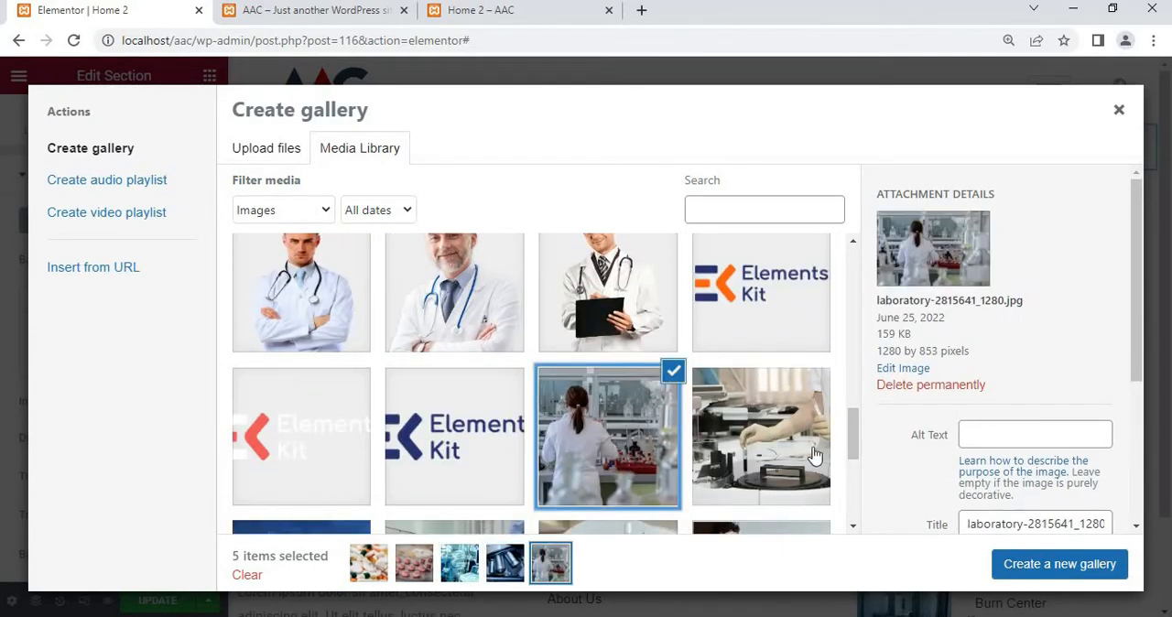
{"action": "scroll", "coordinate": [812, 455], "scroll_direction": "down", "scroll_amount": 2}
{"action": "left_click", "coordinate": [769, 393]}
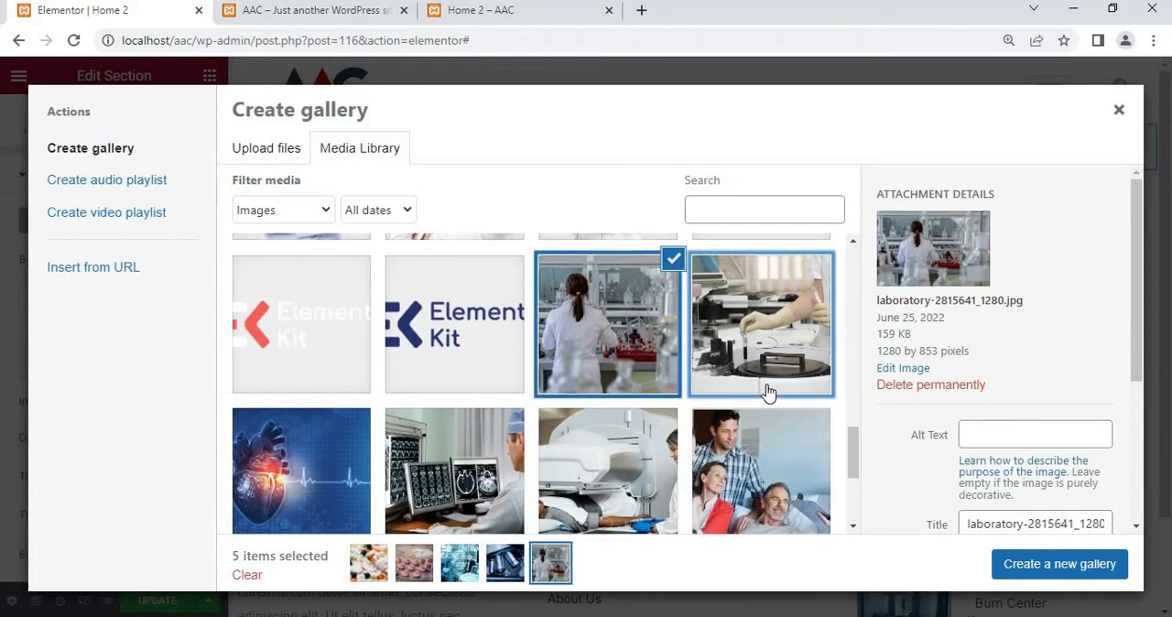
{"action": "left_click", "coordinate": [449, 494]}
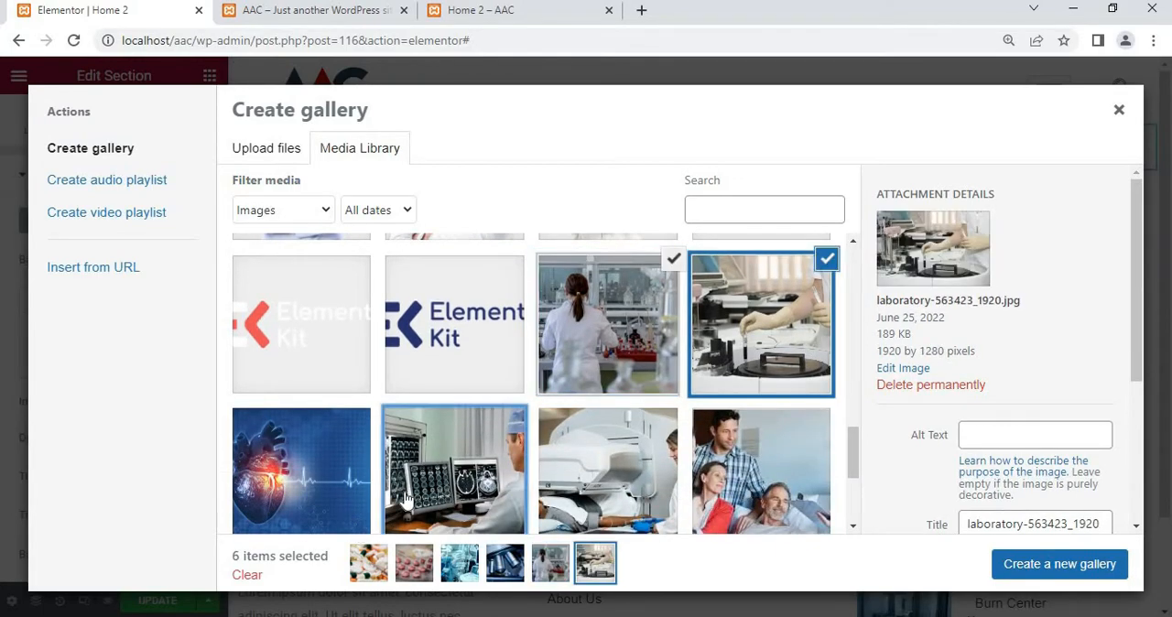
{"action": "left_click", "coordinate": [302, 468]}
{"action": "left_click", "coordinate": [1044, 579]}
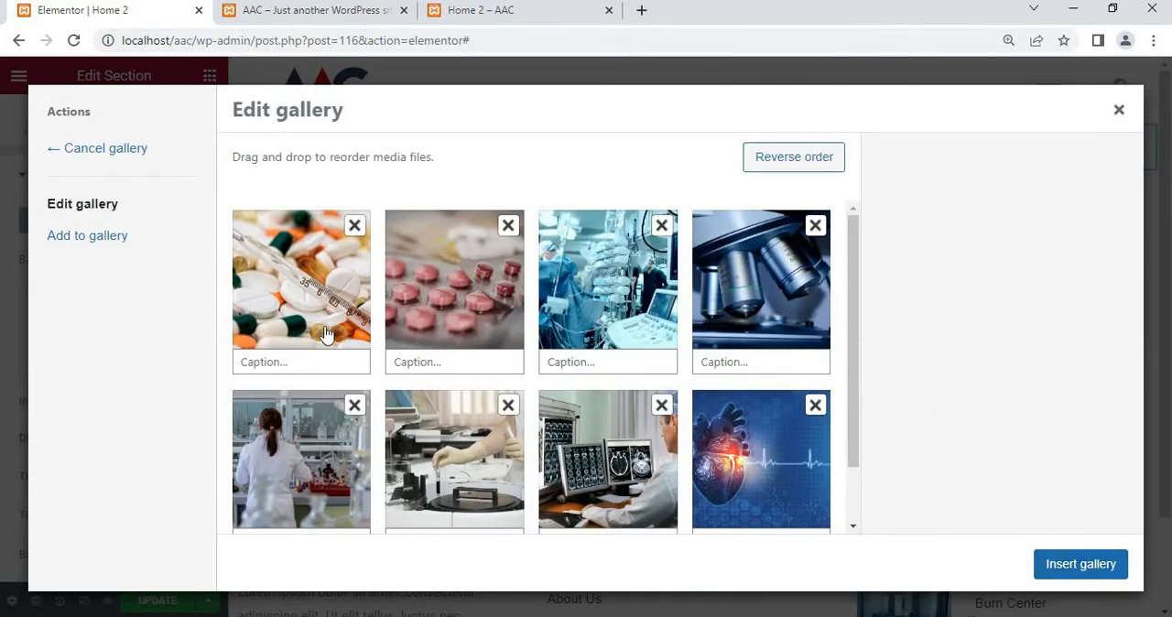
Add the hospital ward image with two empty beds to the slideshow gallery and insert the gallery as the section's background
{"action": "left_click", "coordinate": [89, 239]}
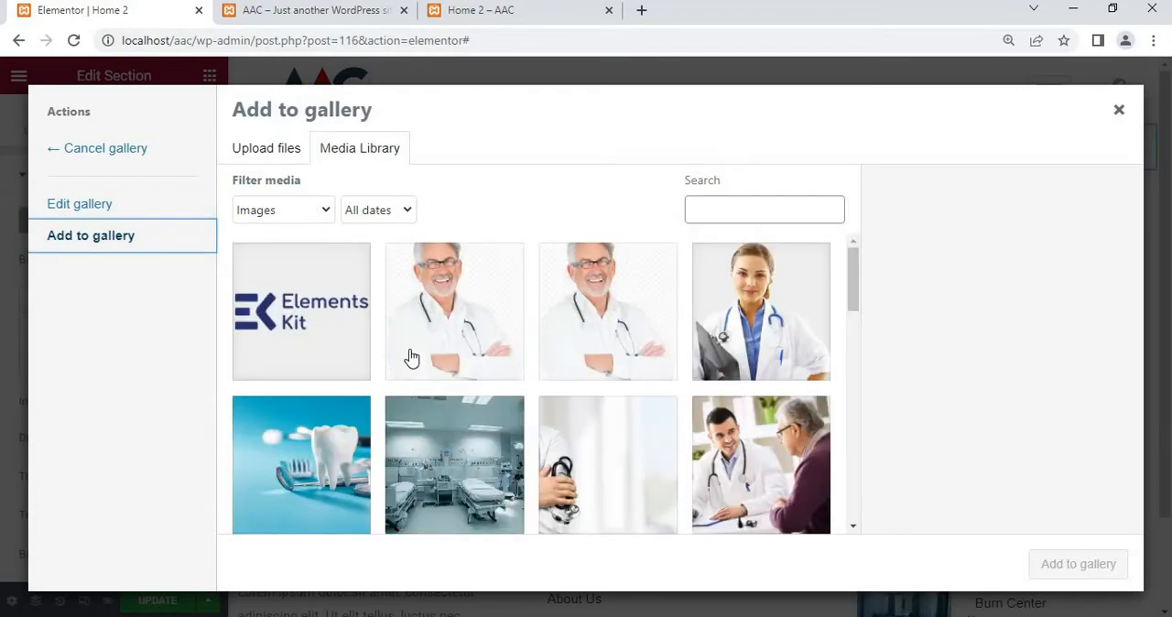
{"action": "scroll", "coordinate": [450, 386], "scroll_direction": "down", "scroll_amount": 1}
{"action": "scroll", "coordinate": [450, 387], "scroll_direction": "down", "scroll_amount": 1}
{"action": "left_click", "coordinate": [427, 354]}
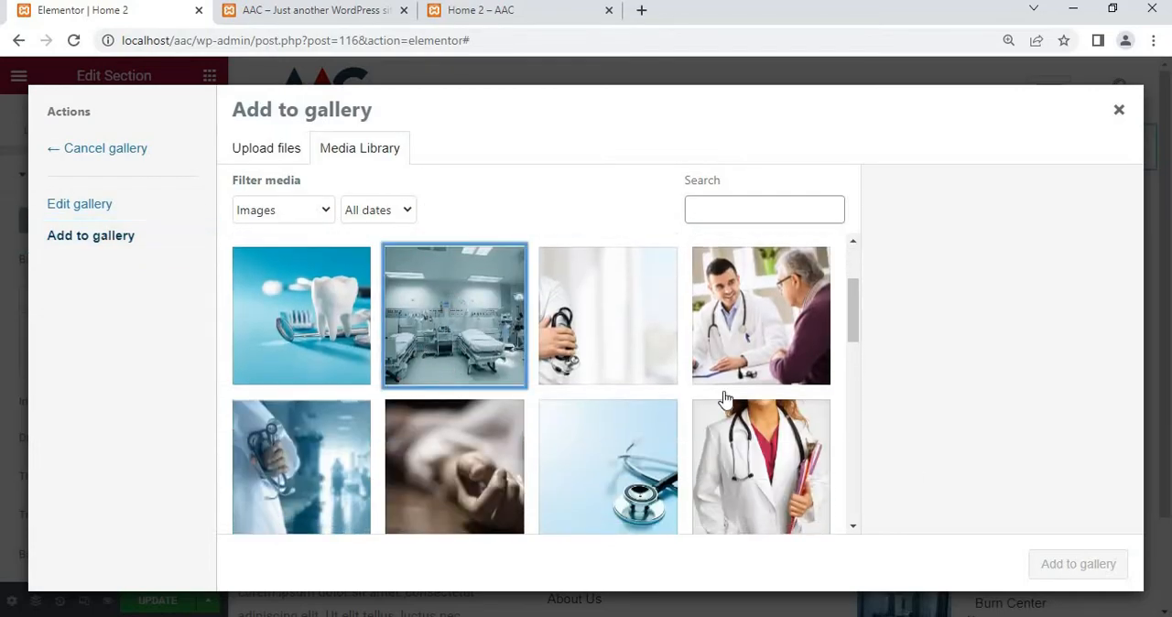
{"action": "left_click", "coordinate": [1078, 564]}
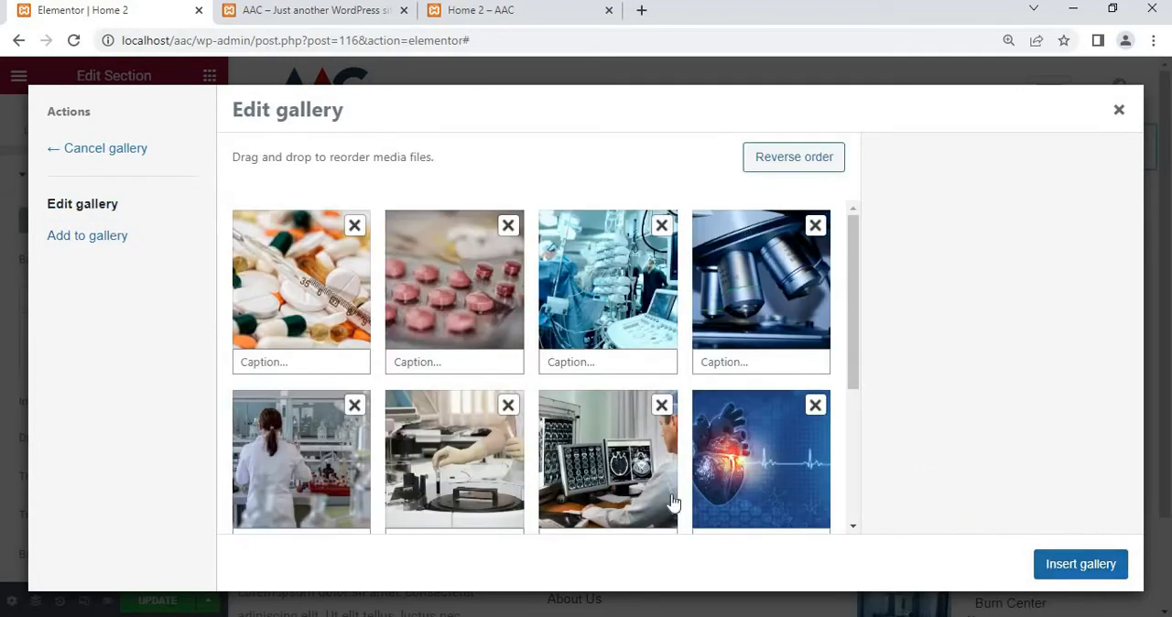
{"action": "scroll", "coordinate": [552, 350], "scroll_direction": "down", "scroll_amount": 2}
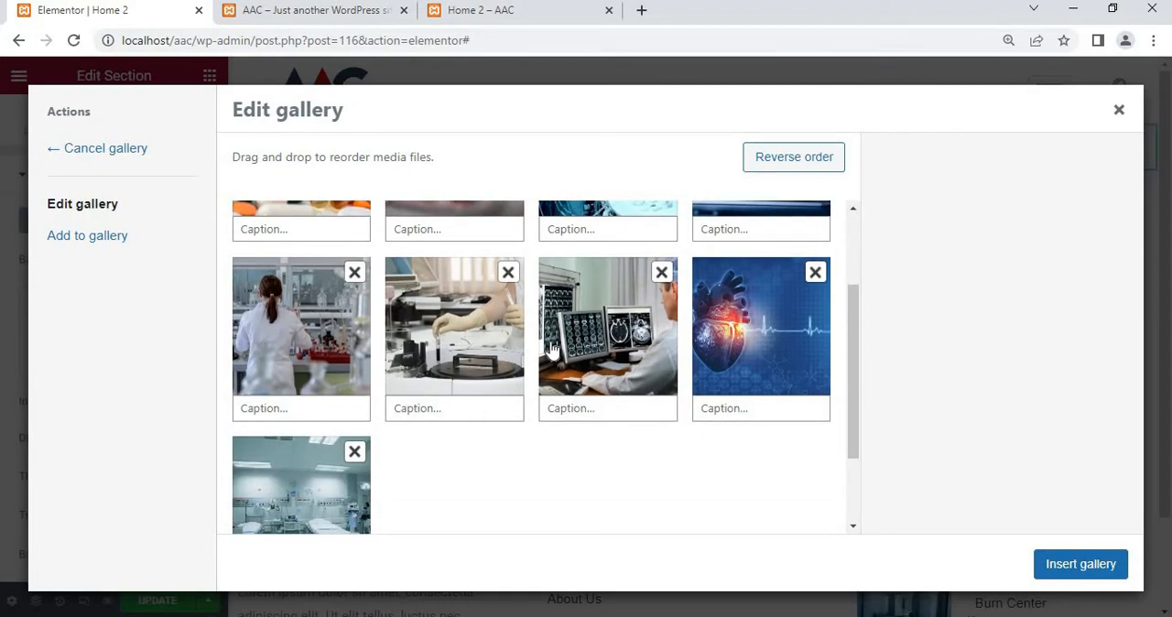
{"action": "scroll", "coordinate": [552, 350], "scroll_direction": "up", "scroll_amount": 2}
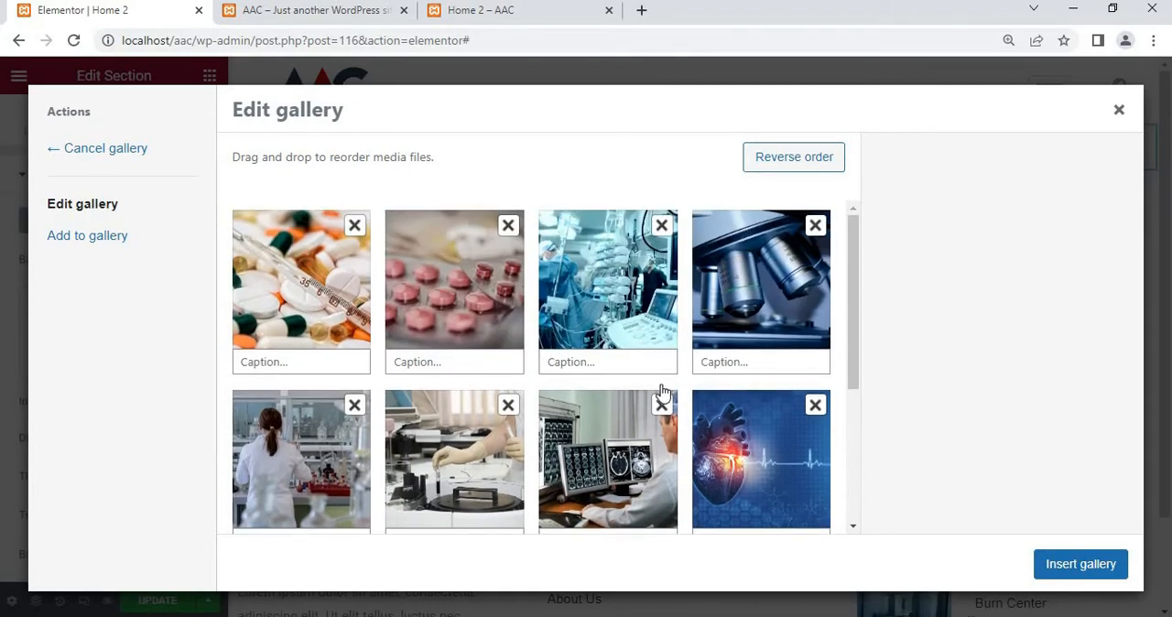
{"action": "left_click", "coordinate": [1078, 565]}
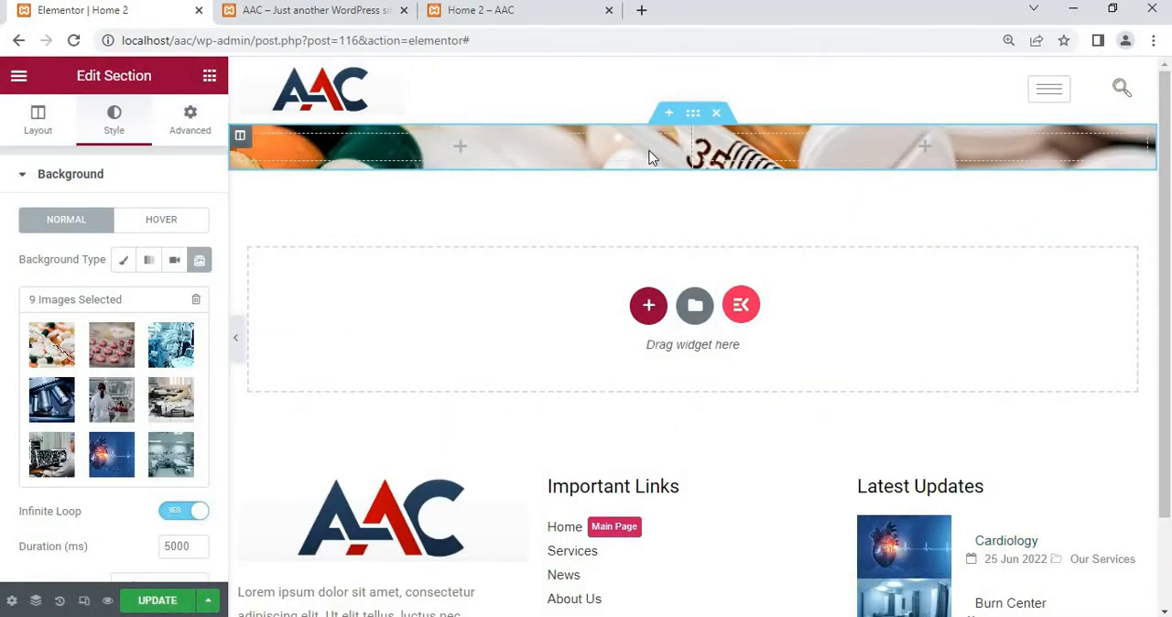
Set the hero section's height to Fit To Screen
{"action": "left_click", "coordinate": [51, 137]}
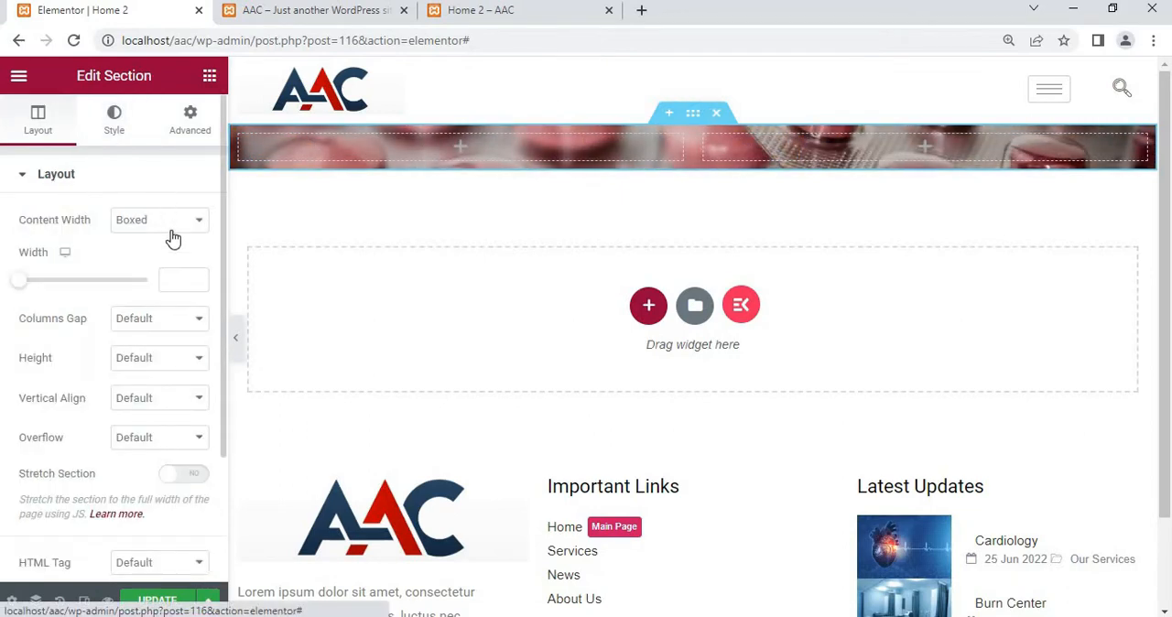
{"action": "left_click", "coordinate": [183, 360]}
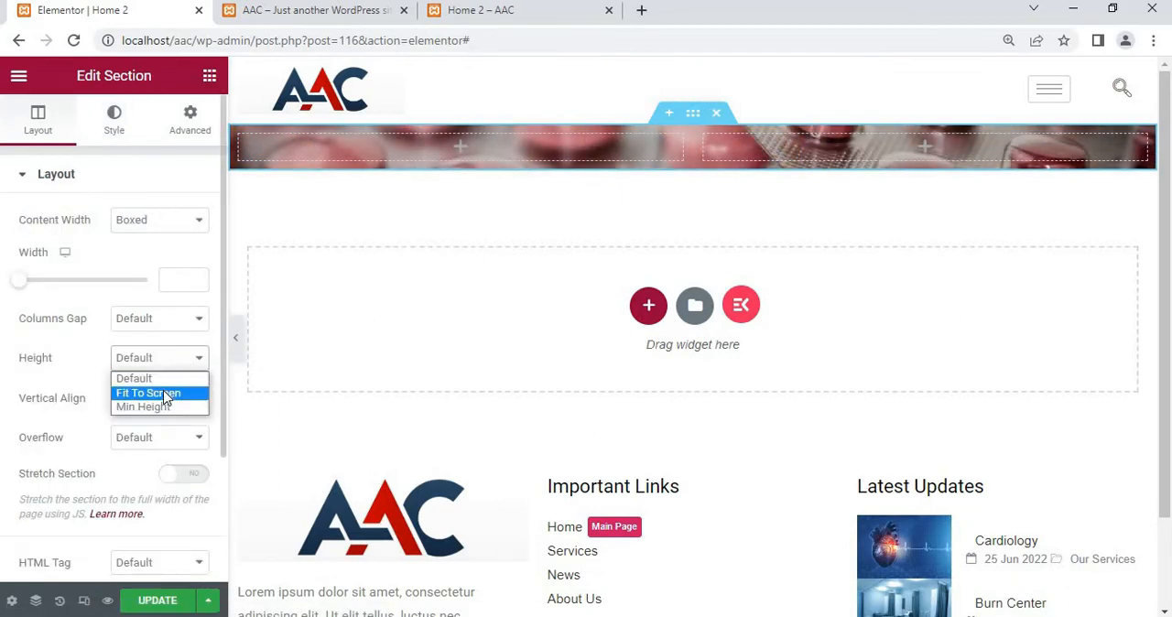
{"action": "left_click", "coordinate": [166, 393]}
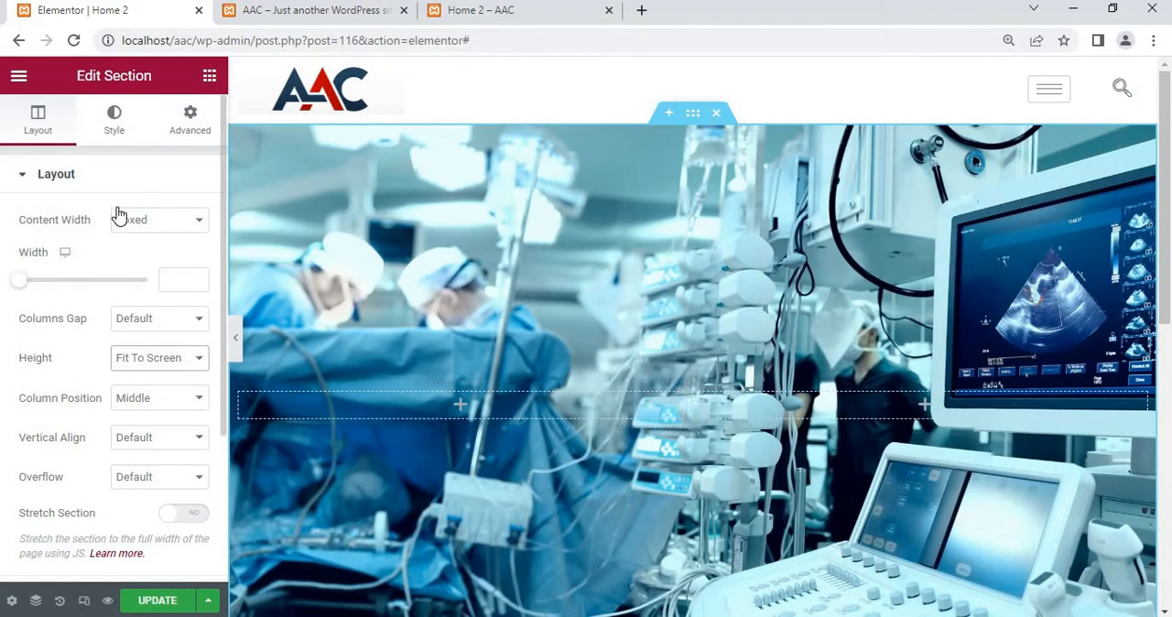
{"action": "left_click", "coordinate": [56, 178]}
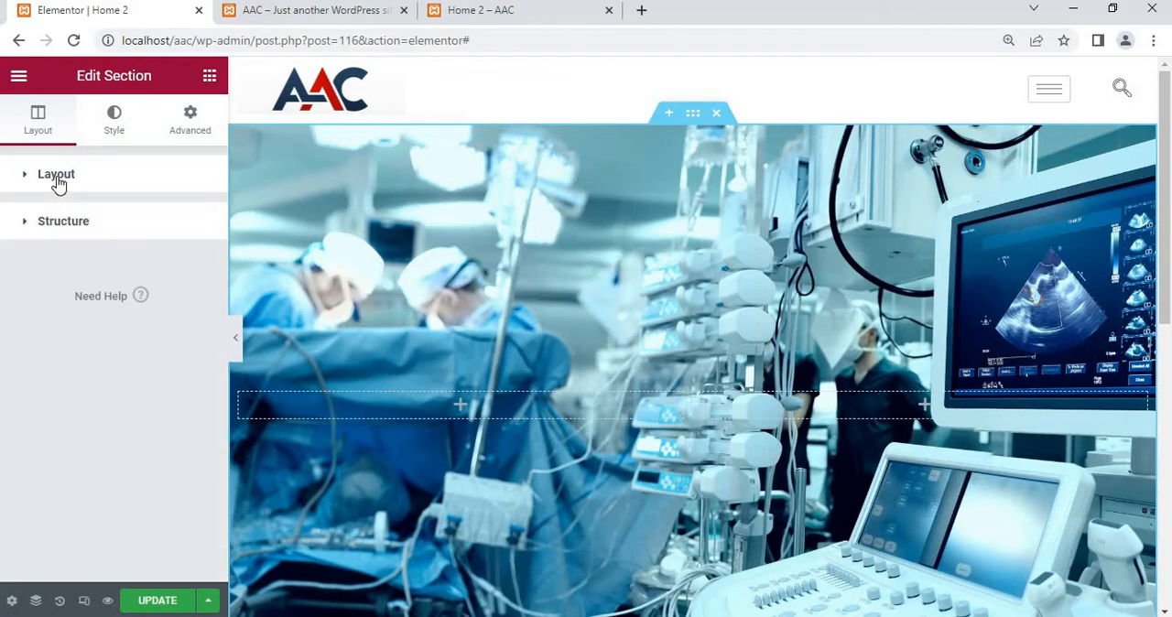
{"action": "left_click", "coordinate": [52, 176]}
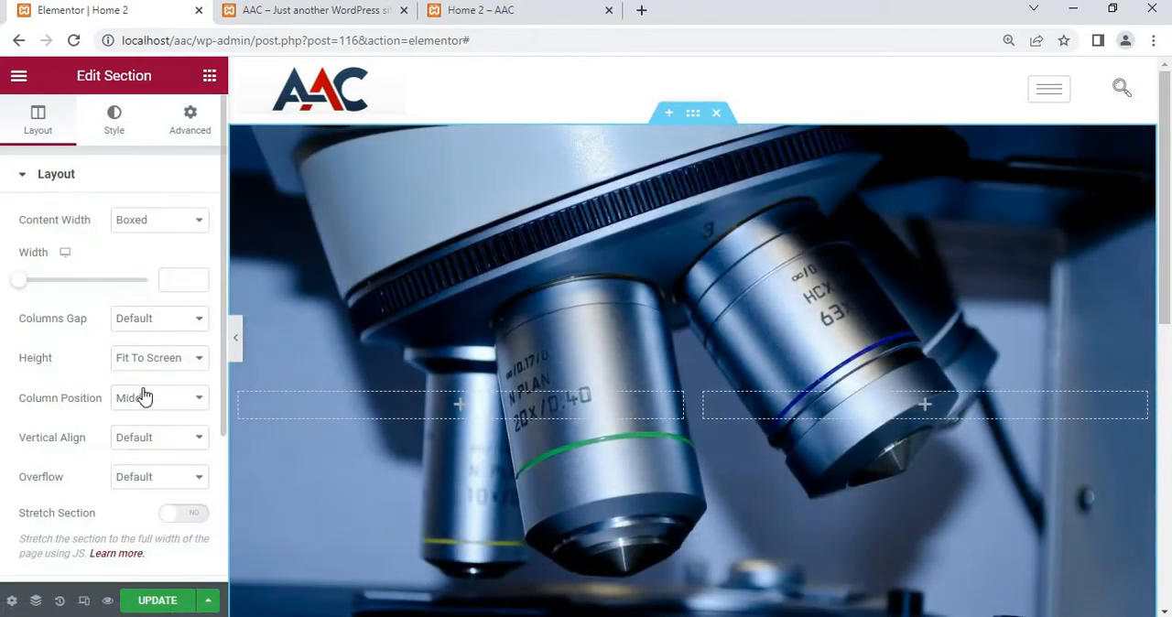
Set the hero section's column position to Bottom
{"action": "scroll", "coordinate": [142, 396], "scroll_direction": "down", "scroll_amount": 2}
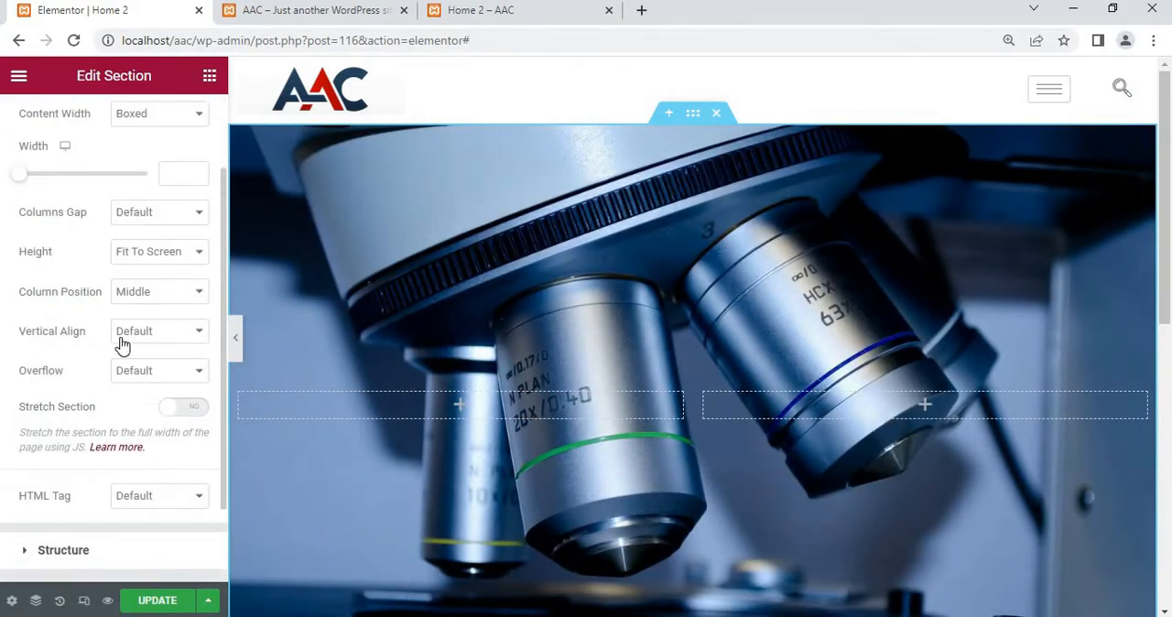
{"action": "left_click", "coordinate": [149, 305]}
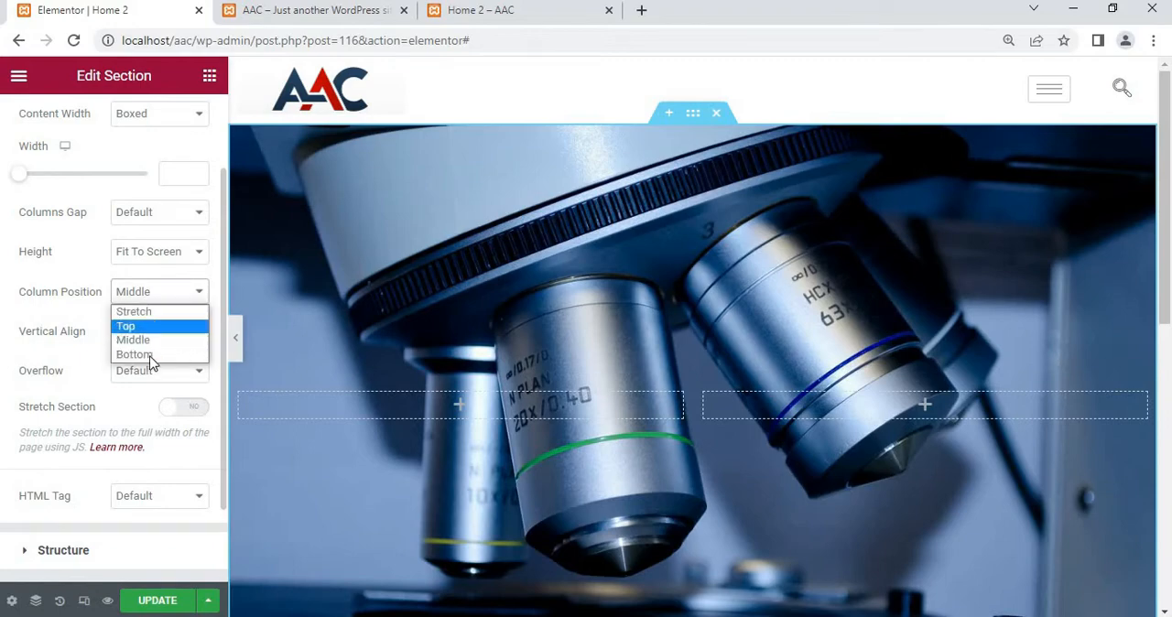
{"action": "left_click", "coordinate": [149, 357]}
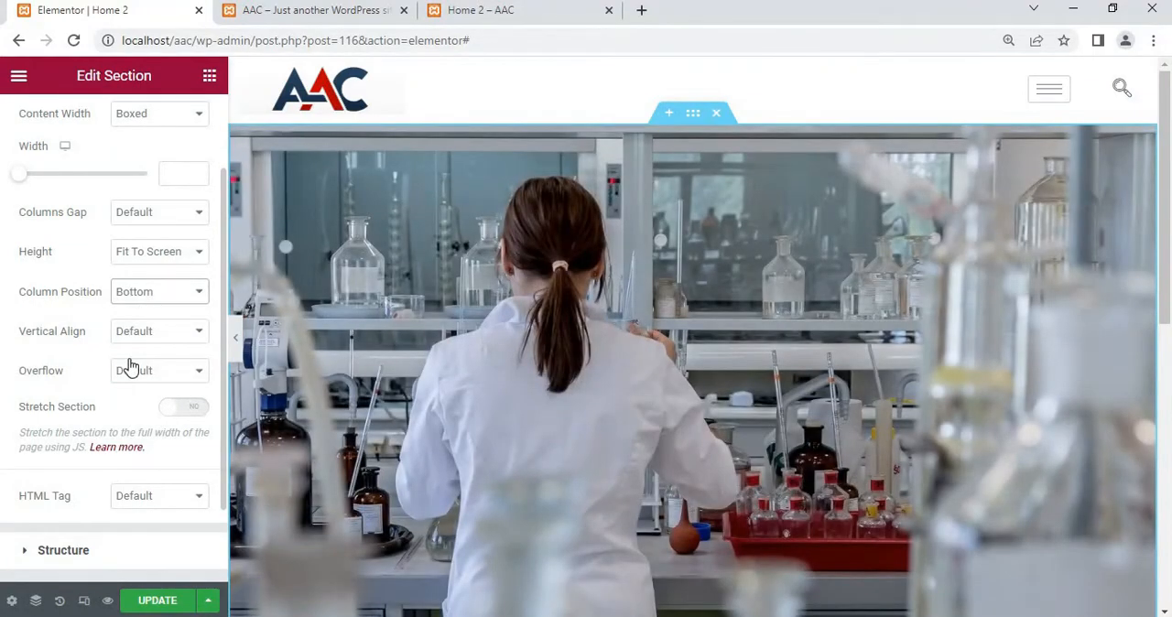
{"action": "scroll", "coordinate": [127, 364], "scroll_direction": "down", "scroll_amount": 1}
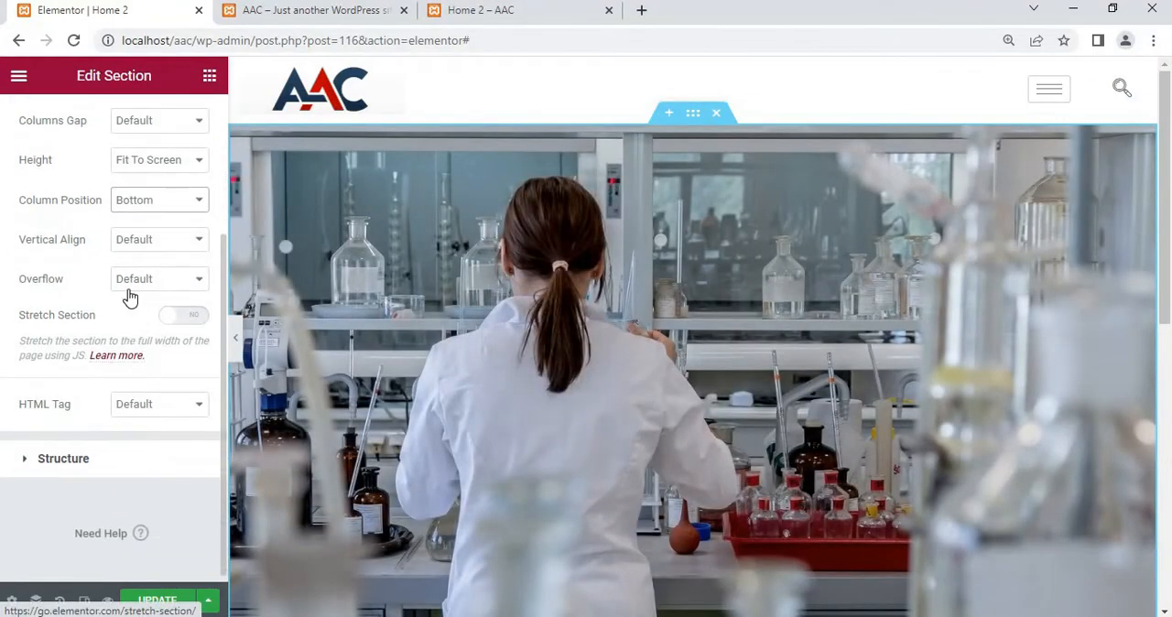
{"action": "scroll", "coordinate": [128, 296], "scroll_direction": "up", "scroll_amount": 1}
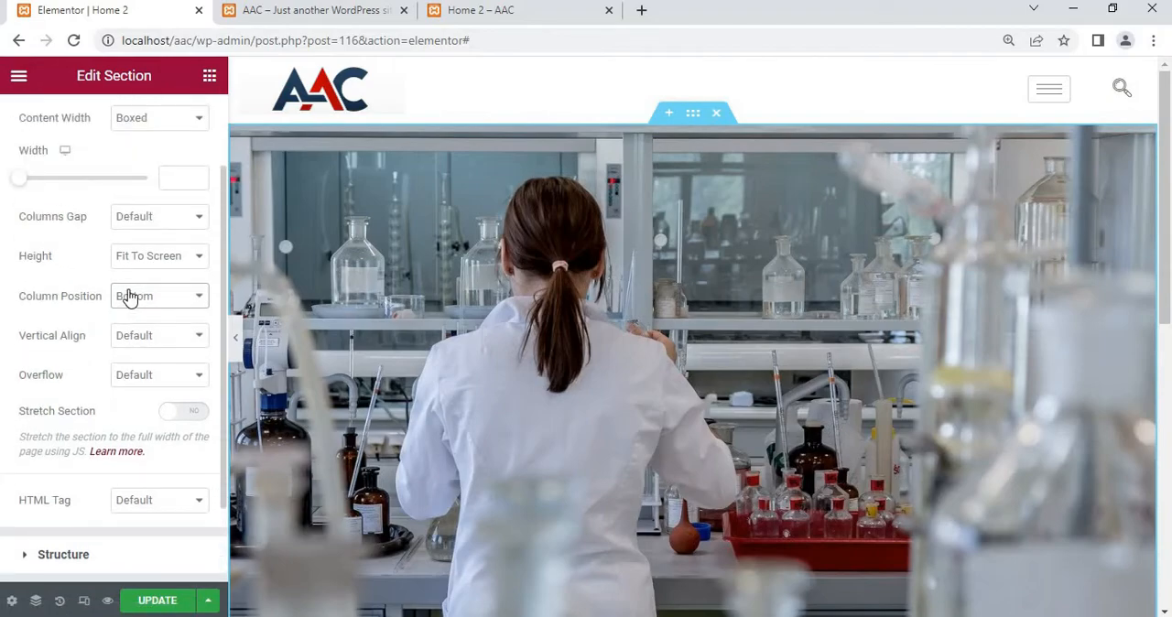
{"action": "scroll", "coordinate": [128, 296], "scroll_direction": "up", "scroll_amount": 1}
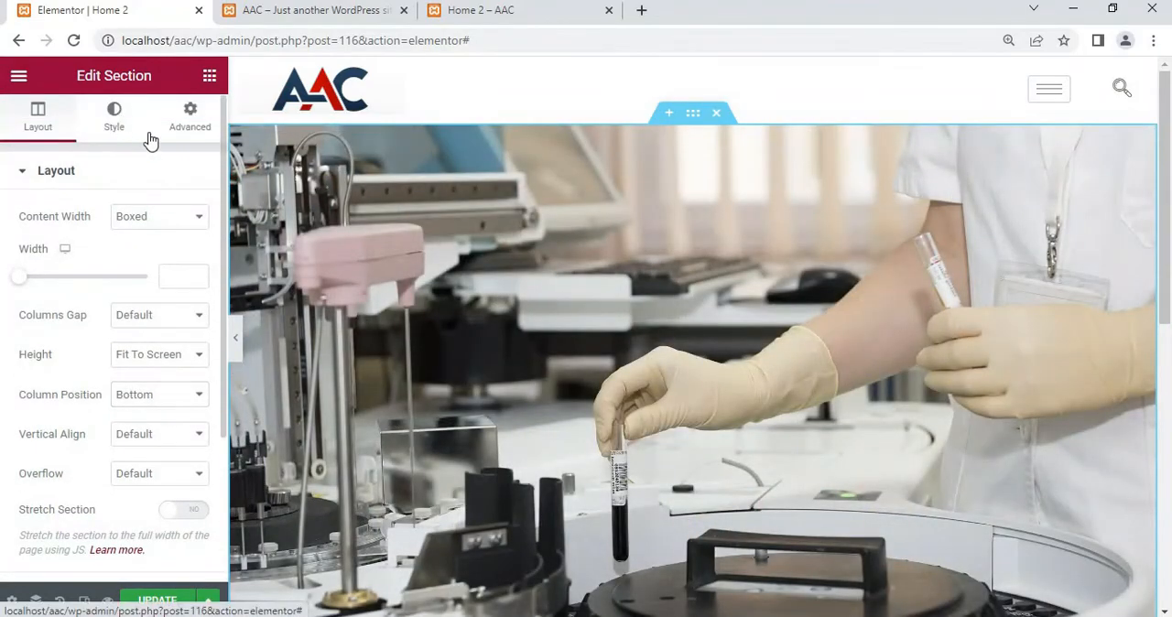
Compare the section's background style settings with the hero section of the existing AAC home page
{"action": "left_click", "coordinate": [115, 119]}
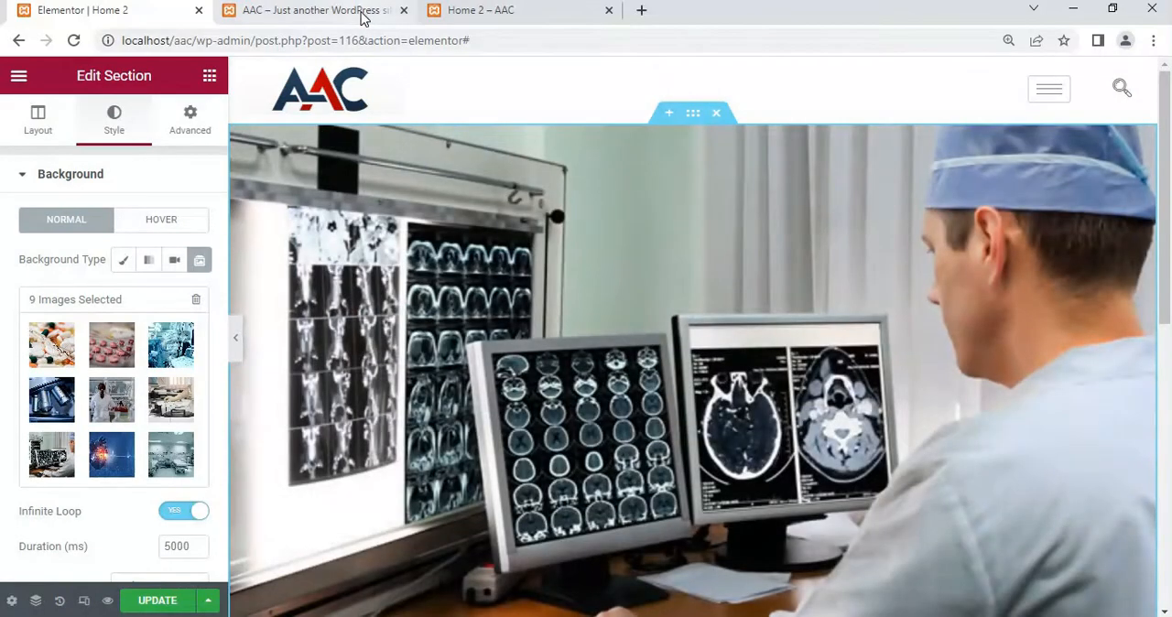
{"action": "left_click", "coordinate": [361, 13]}
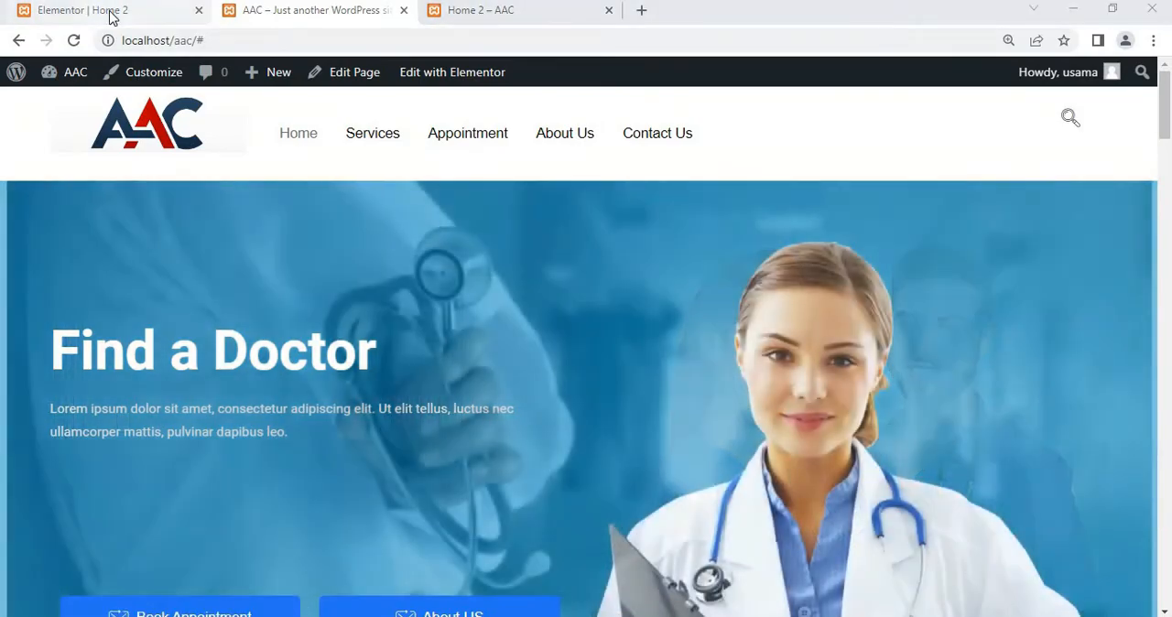
{"action": "left_click", "coordinate": [115, 13]}
{"action": "scroll", "coordinate": [126, 320], "scroll_direction": "down", "scroll_amount": 1}
{"action": "scroll", "coordinate": [126, 331], "scroll_direction": "down", "scroll_amount": 2}
{"action": "scroll", "coordinate": [86, 204], "scroll_direction": "up", "scroll_amount": 3}
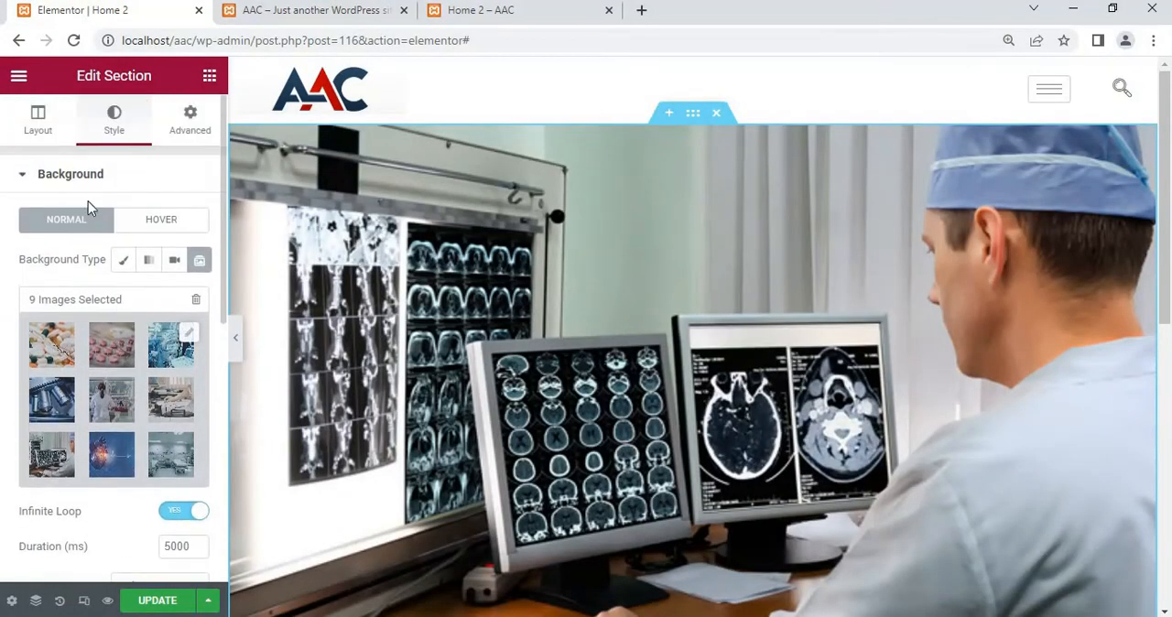
Set the hero section's normal background overlay type to Classic
{"action": "left_click", "coordinate": [78, 187]}
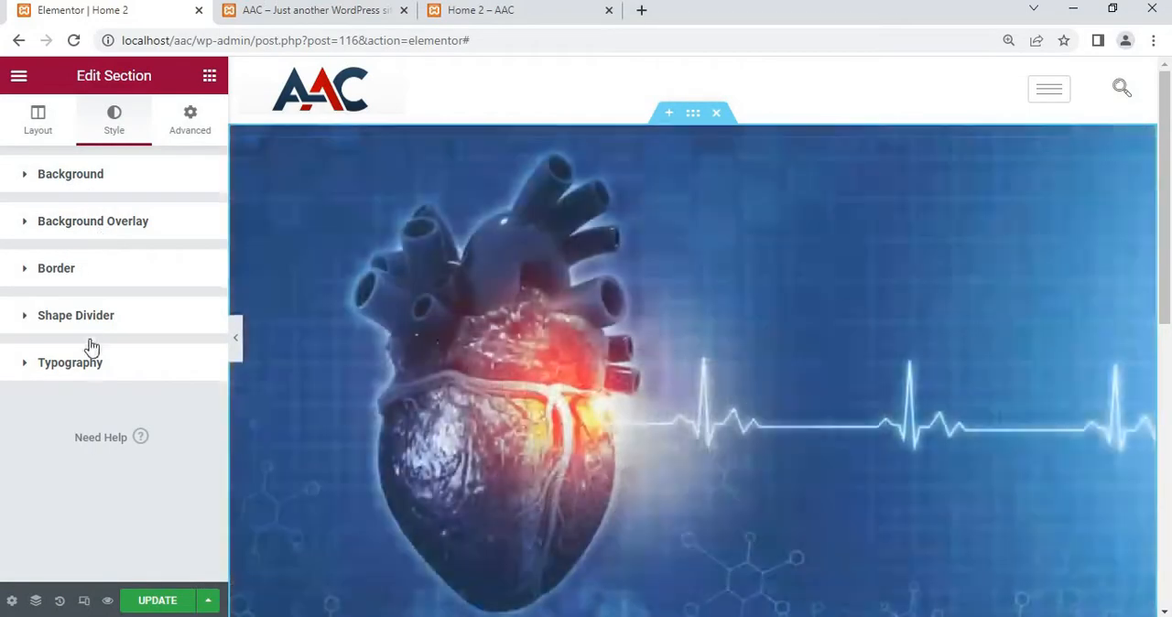
{"action": "left_click", "coordinate": [66, 234]}
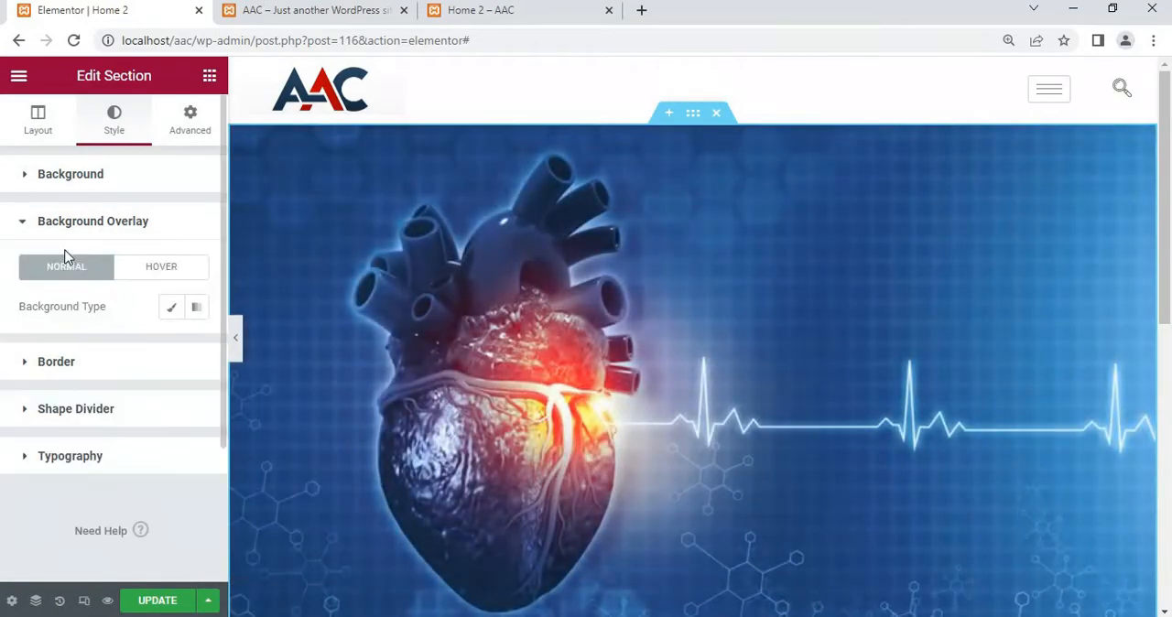
{"action": "left_click", "coordinate": [173, 311]}
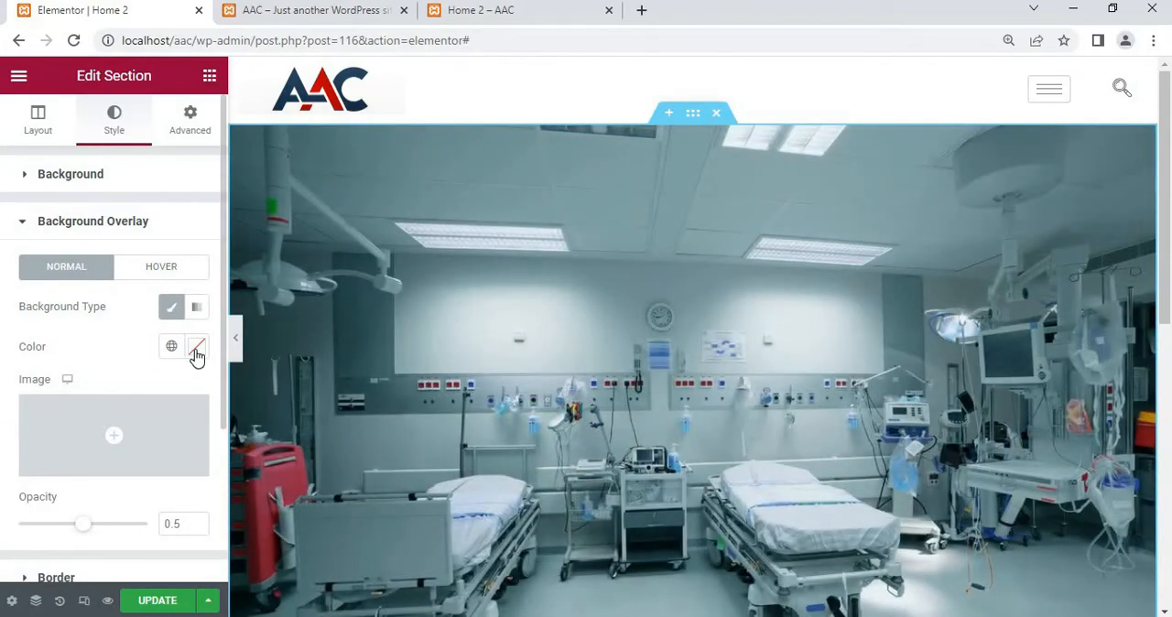
Try the custom blue #0400FF and the global Primary colour for the background overlay
{"action": "left_click", "coordinate": [196, 355]}
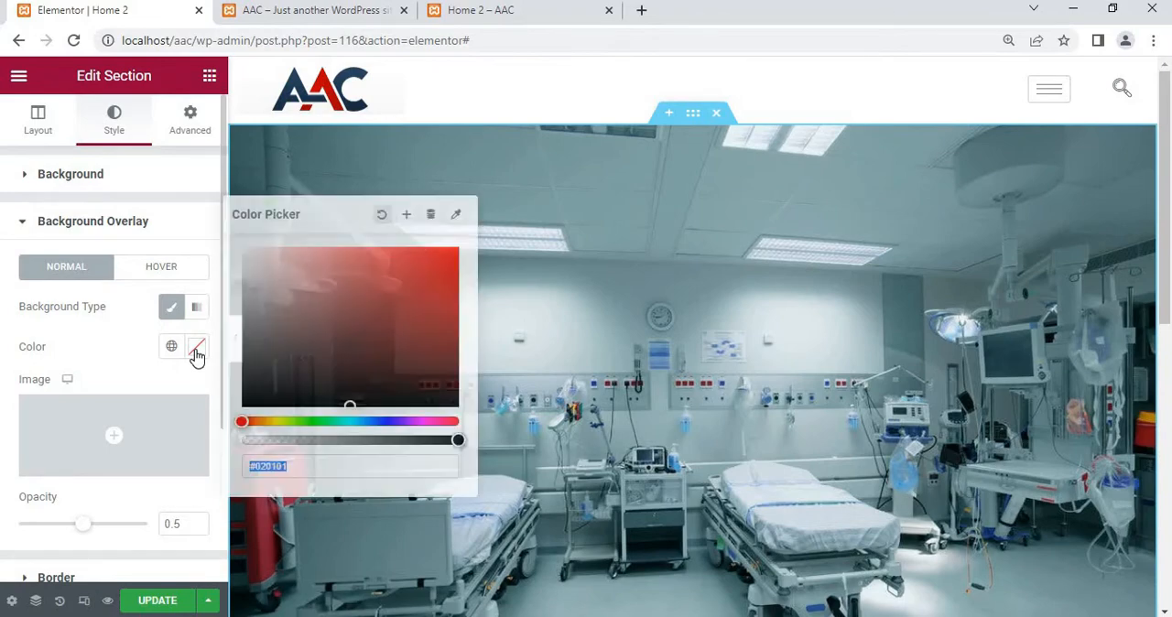
{"action": "left_click", "coordinate": [386, 423]}
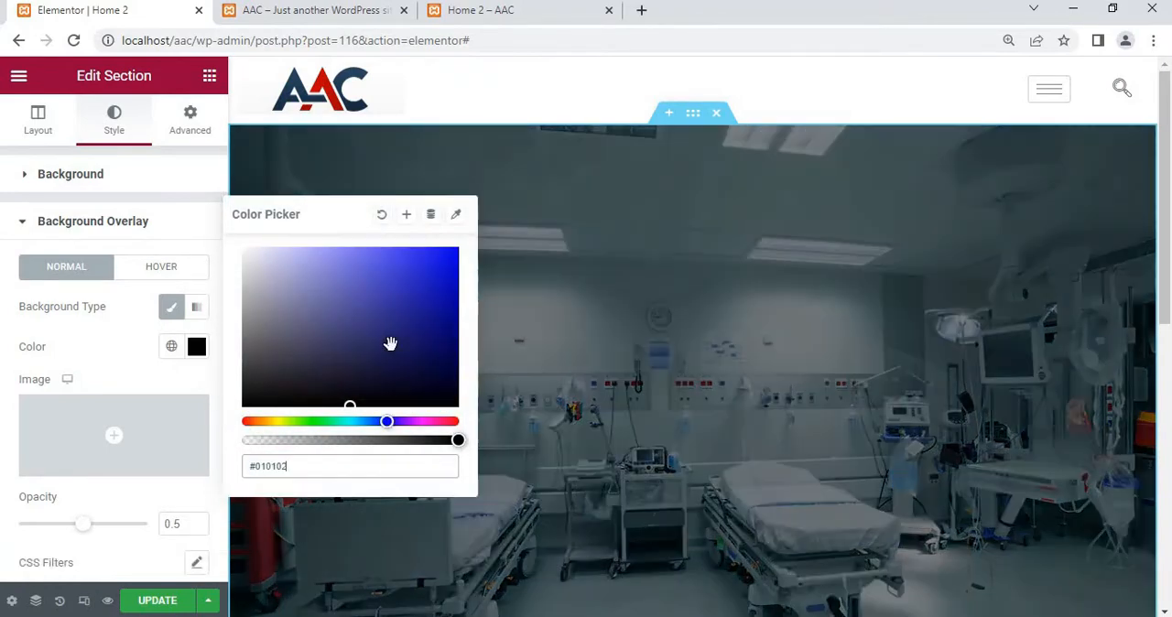
{"action": "left_click_drag", "start_coordinate": [433, 319], "coordinate": [478, 274]}
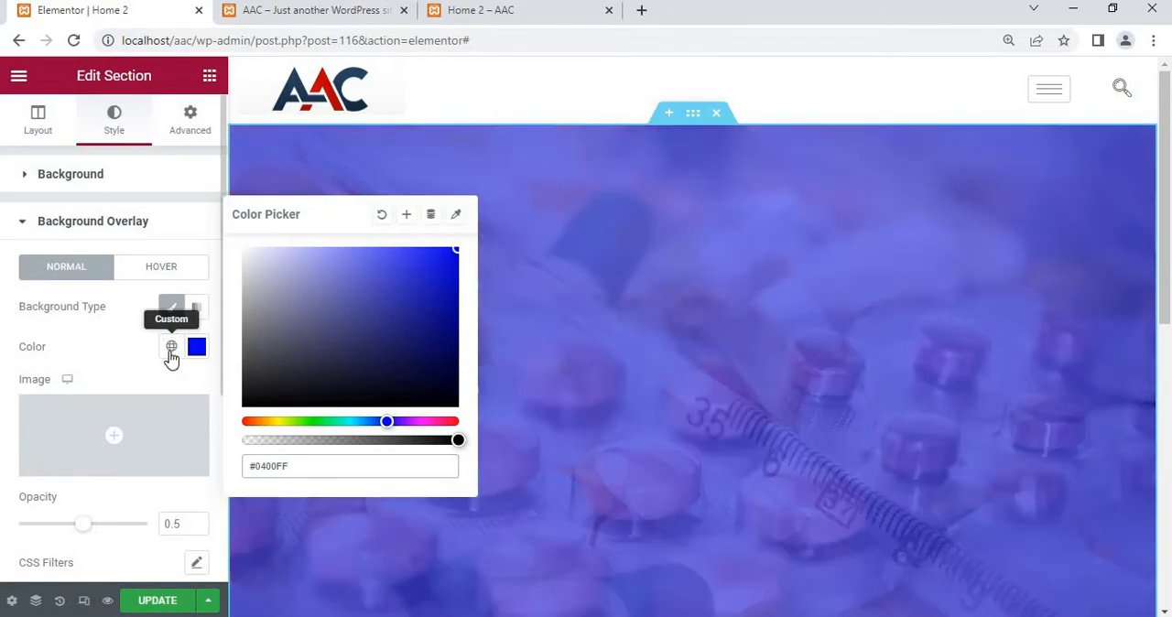
{"action": "left_click", "coordinate": [171, 346]}
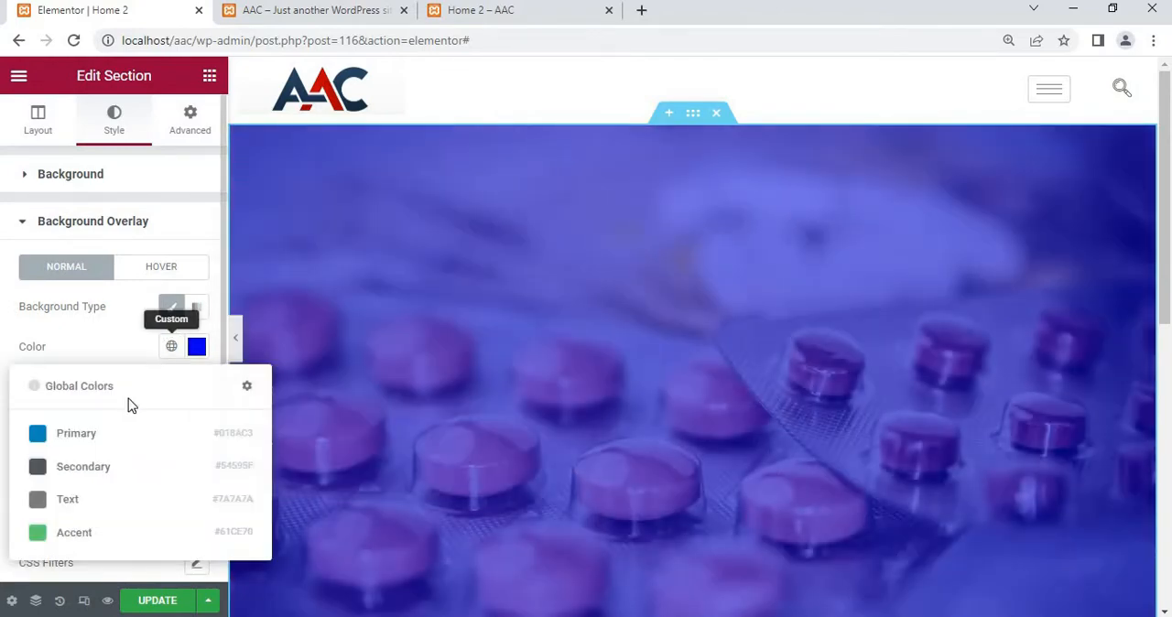
{"action": "left_click", "coordinate": [87, 446]}
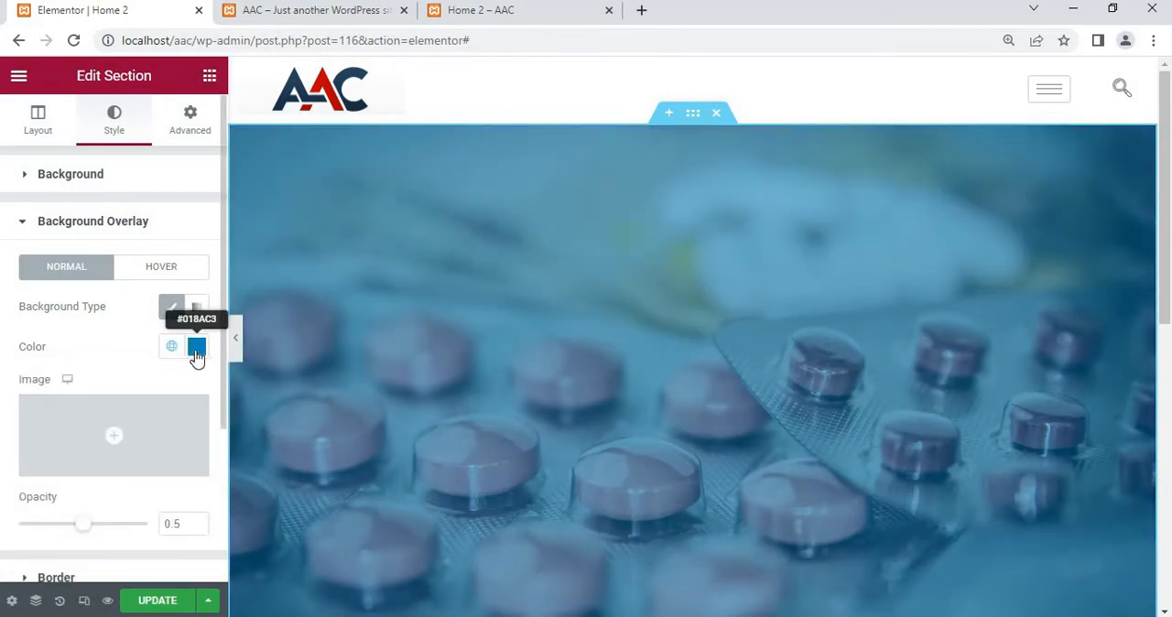
Set the overlay to the custom deep blue #0121C3 and lower its opacity slightly
{"action": "left_click", "coordinate": [196, 351]}
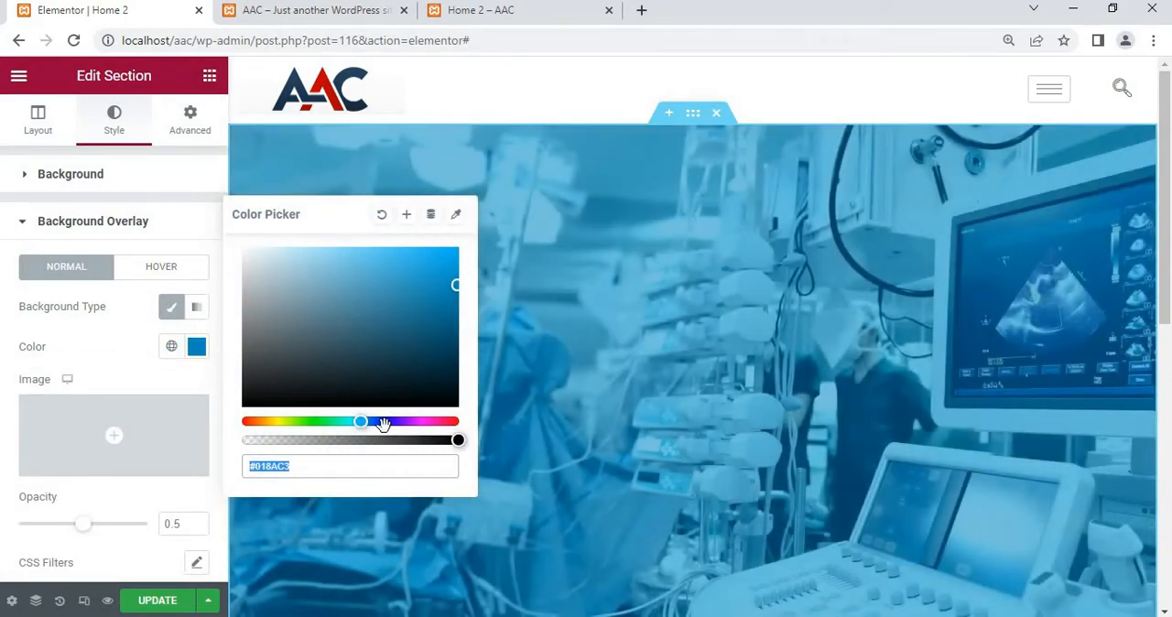
{"action": "left_click", "coordinate": [384, 422]}
{"action": "left_click_drag", "start_coordinate": [383, 423], "coordinate": [380, 422]}
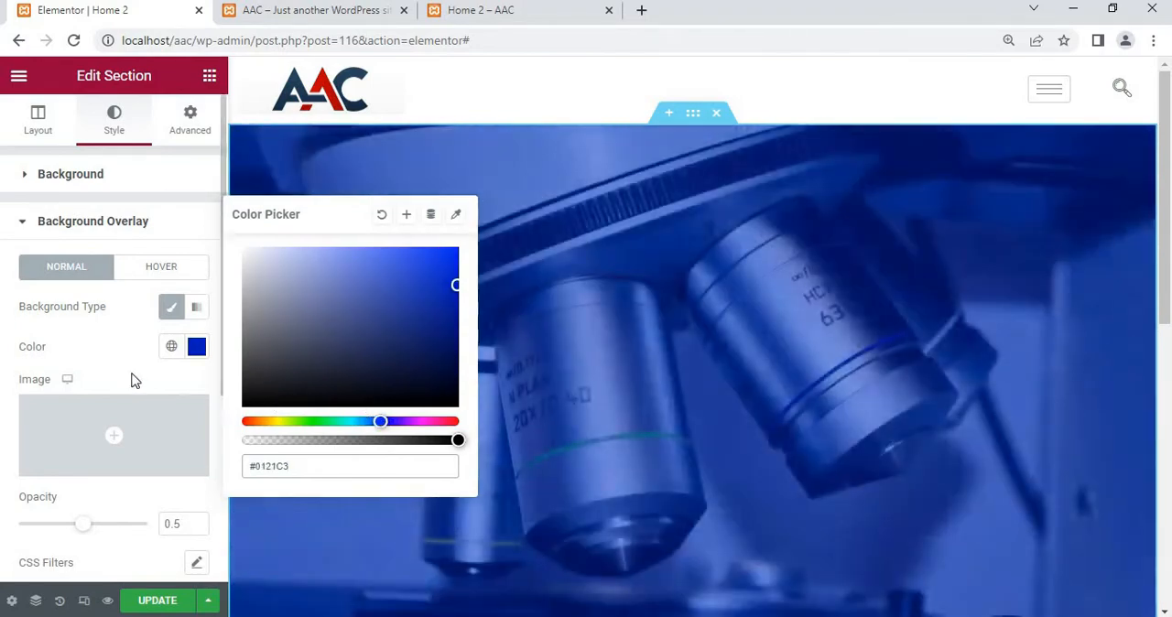
{"action": "left_click", "coordinate": [132, 374]}
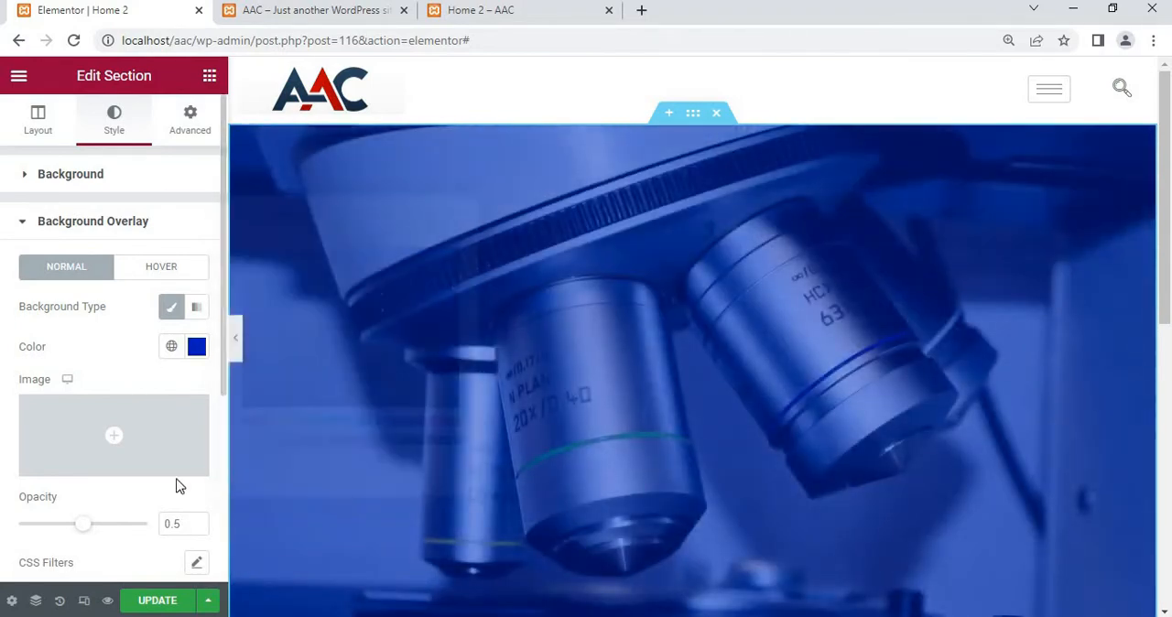
{"action": "mouse_move", "coordinate": [82, 533]}
{"action": "left_mouse_down"}
{"action": "mouse_move", "coordinate": [122, 531]}
{"action": "mouse_move", "coordinate": [72, 533]}
{"action": "left_mouse_up"}
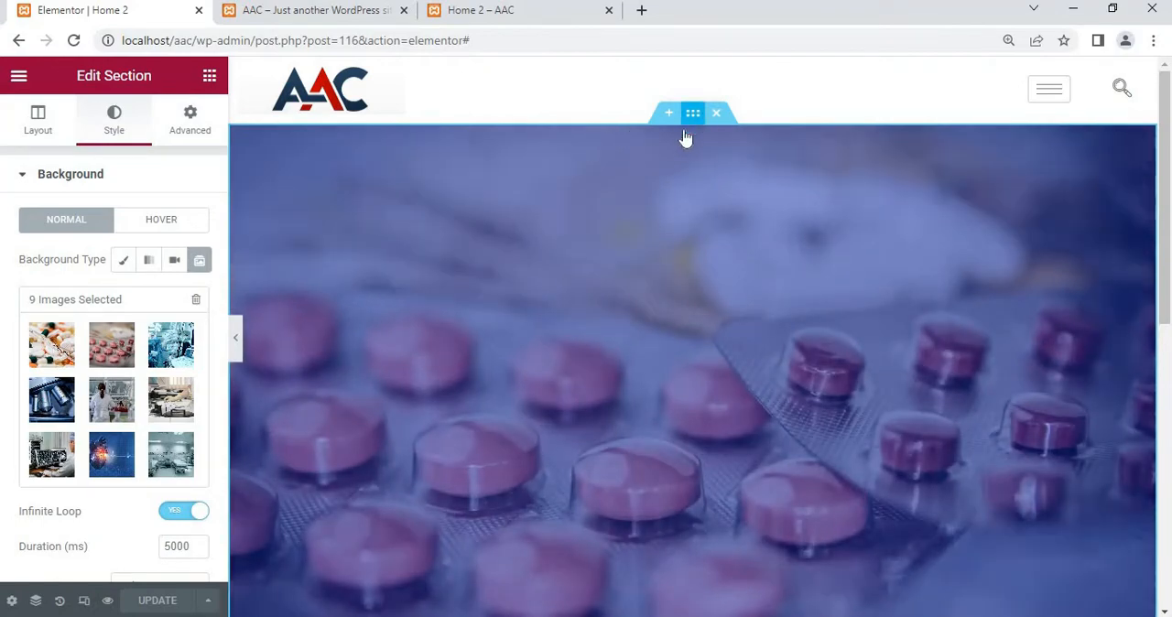
Add a Heading widget to the first column of the hero section
{"action": "scroll", "coordinate": [615, 264], "scroll_direction": "down", "scroll_amount": 3}
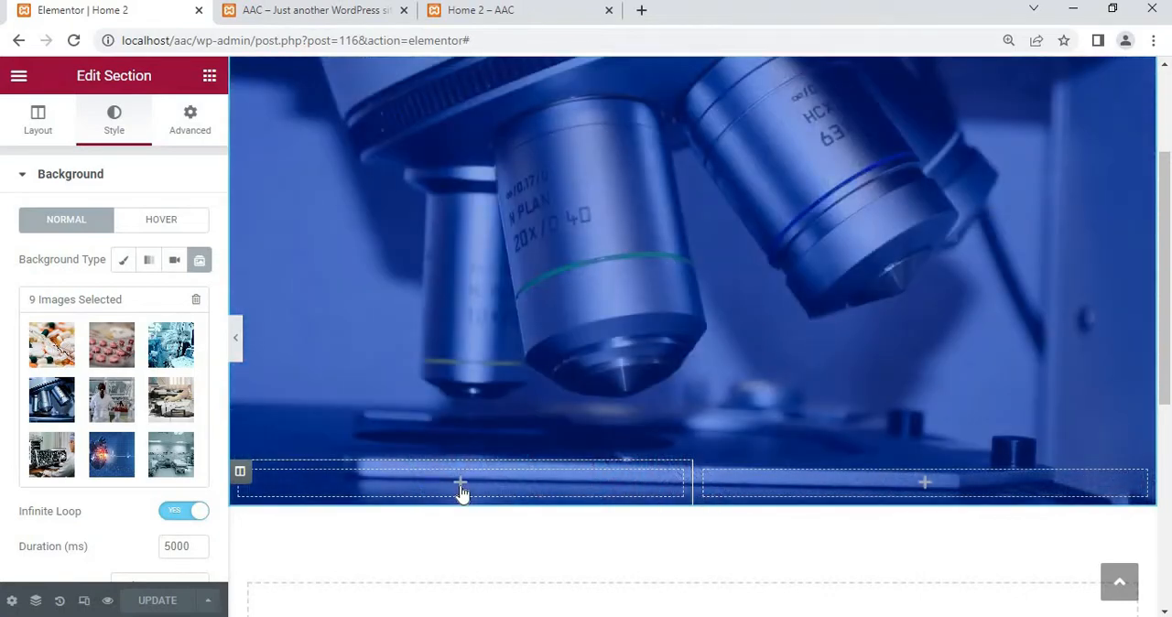
{"action": "left_click", "coordinate": [210, 75]}
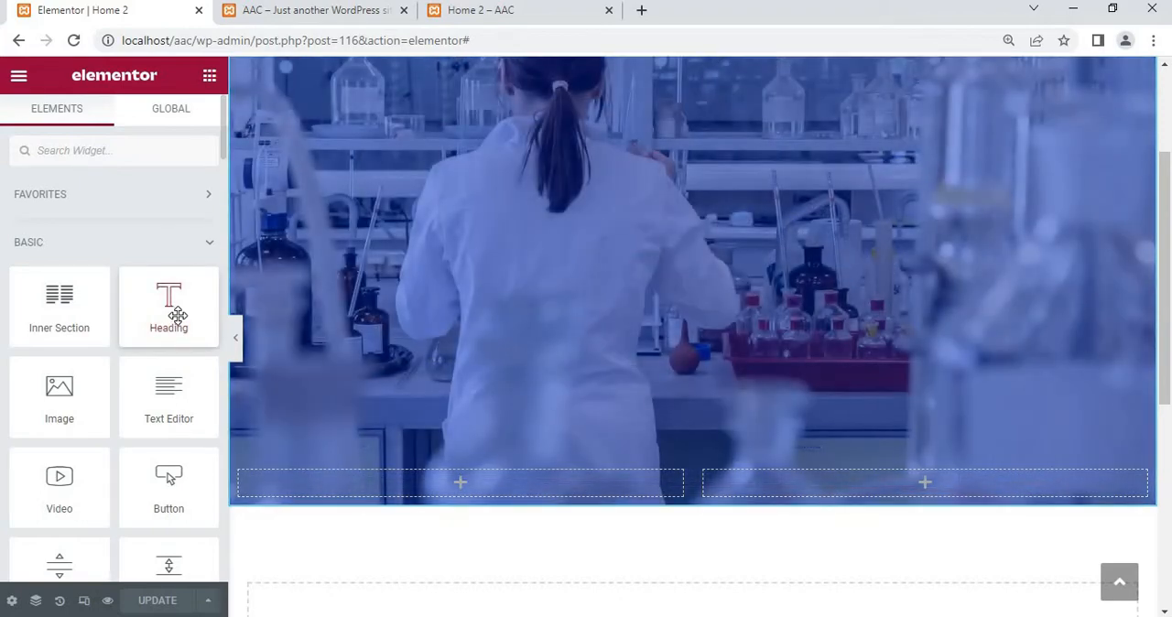
{"action": "left_click_drag", "start_coordinate": [177, 315], "coordinate": [495, 485]}
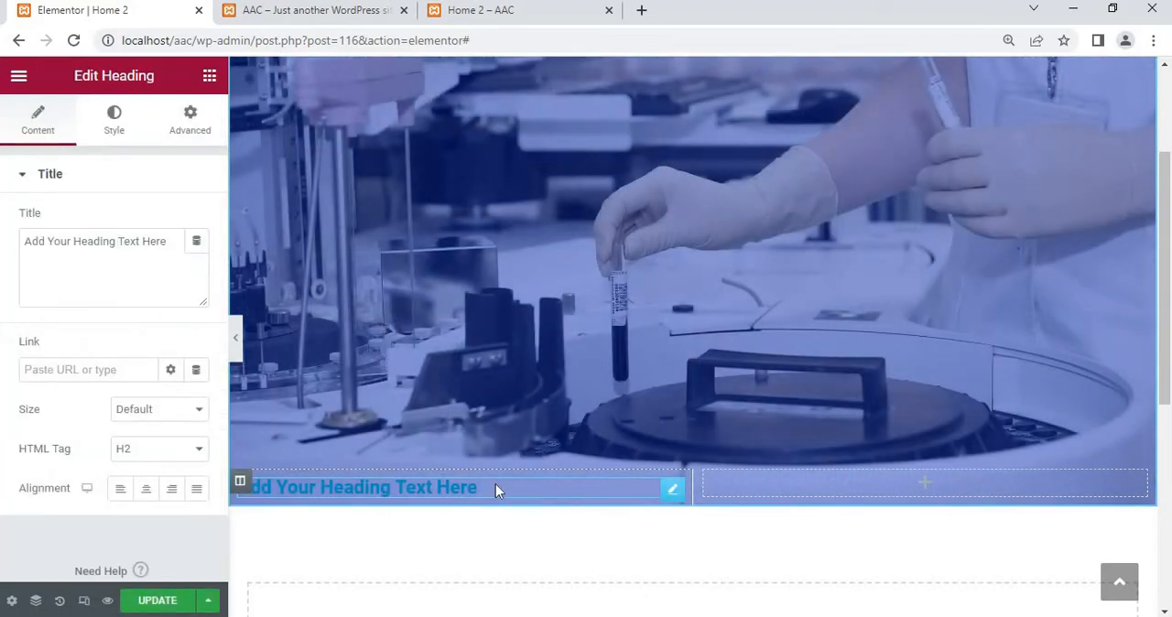
Add a Text Editor widget below the heading in the hero's first column and an Inner Section beneath it
{"action": "left_click", "coordinate": [209, 76]}
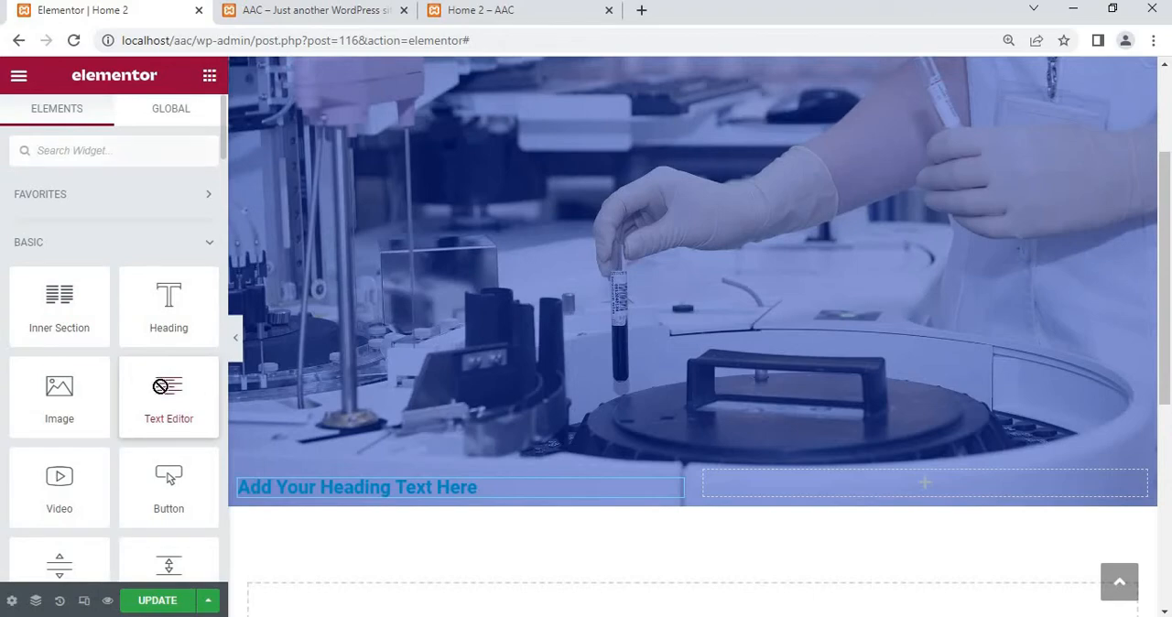
{"action": "left_click_drag", "start_coordinate": [160, 386], "coordinate": [406, 498]}
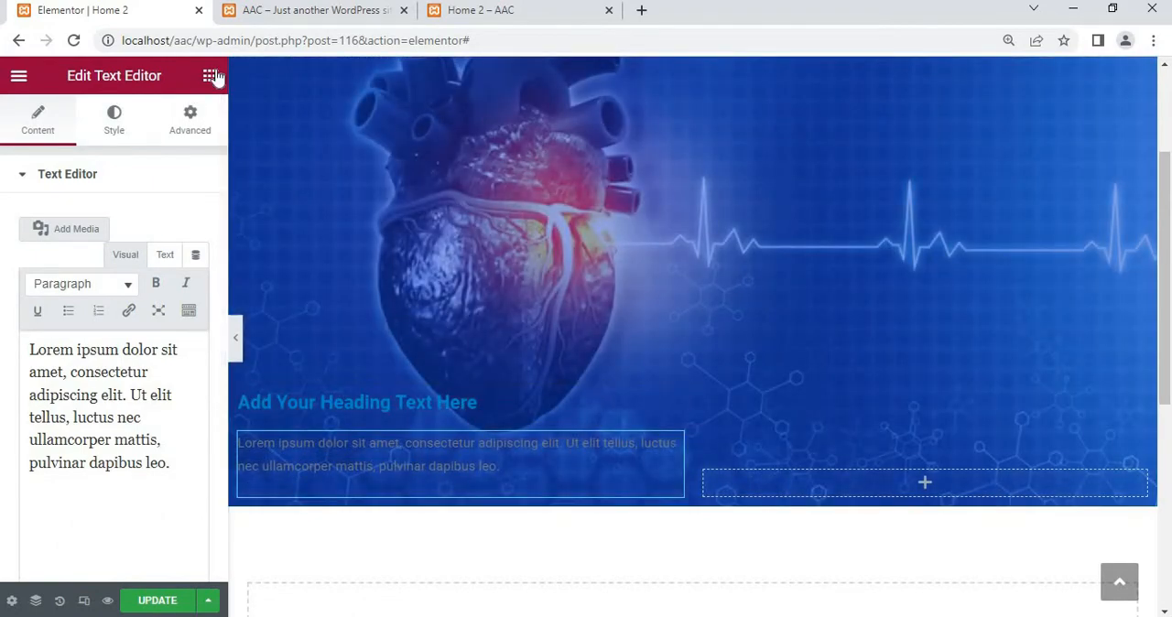
{"action": "left_click", "coordinate": [209, 75]}
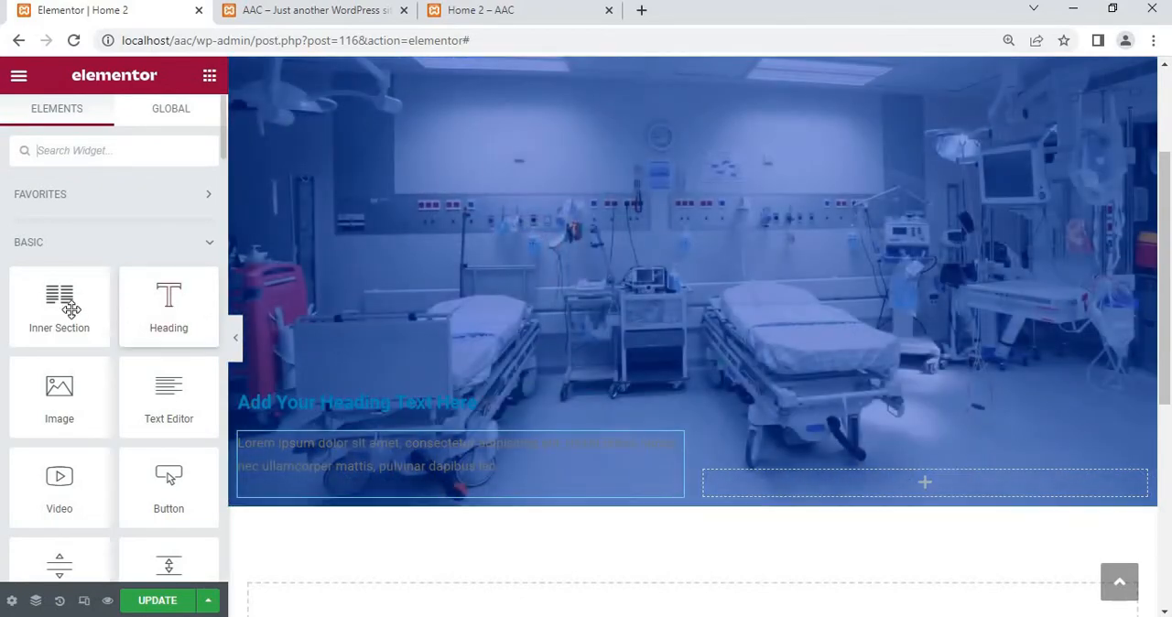
{"action": "left_click_drag", "start_coordinate": [58, 300], "coordinate": [329, 480]}
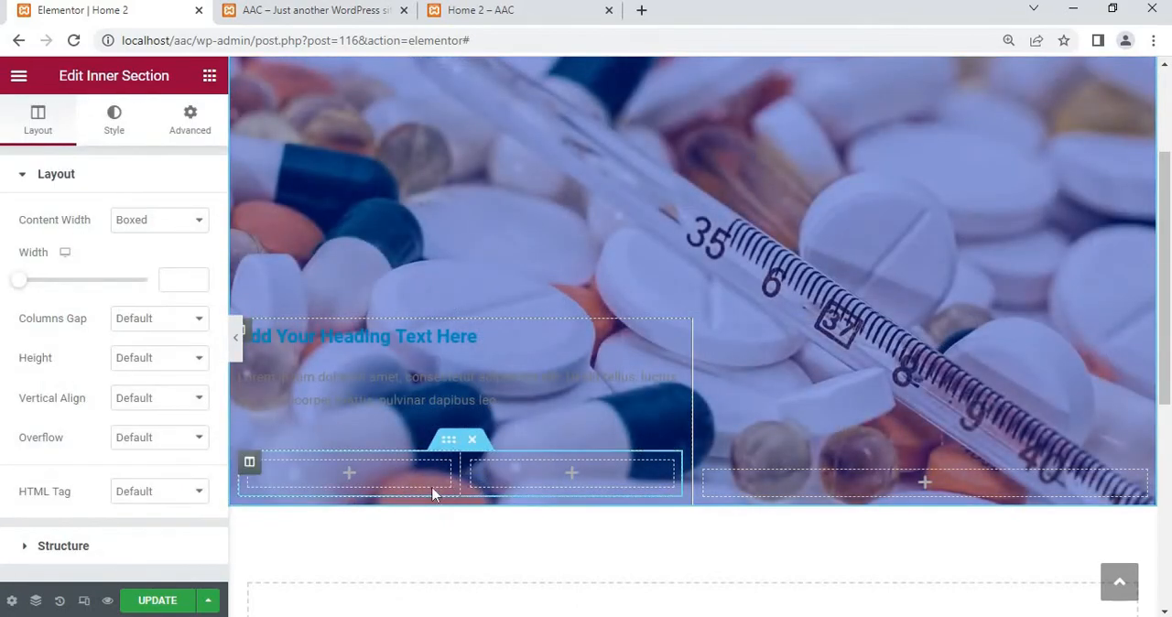
Find the EKIT Button widget and add it to the first column of the inner section
{"action": "left_click", "coordinate": [210, 76]}
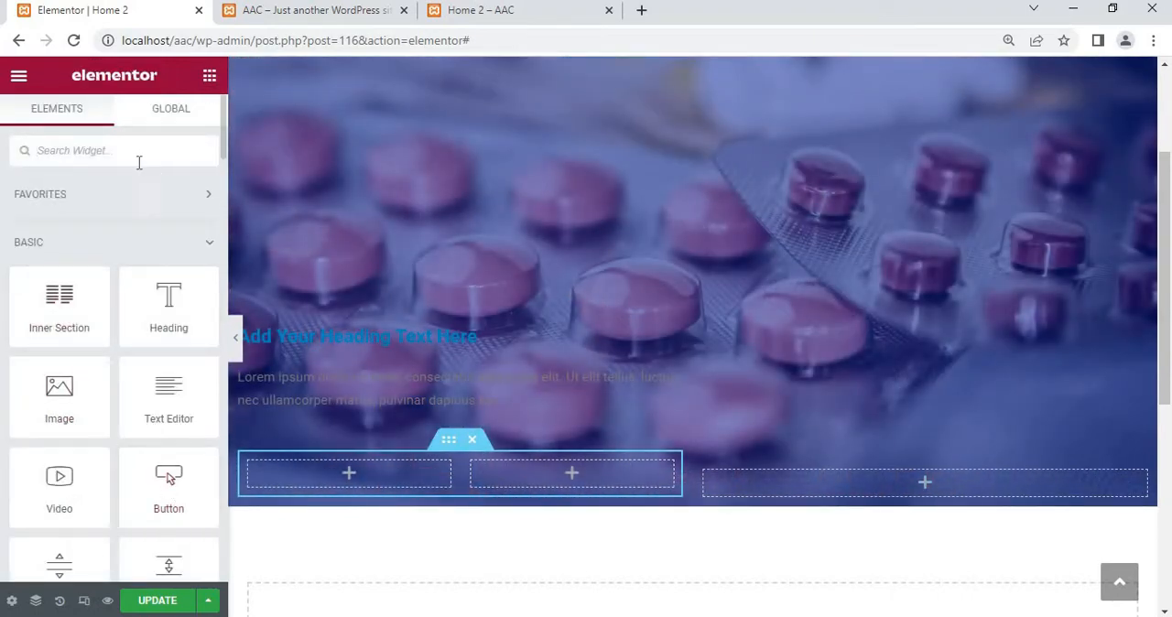
{"action": "type", "text": "butt"}
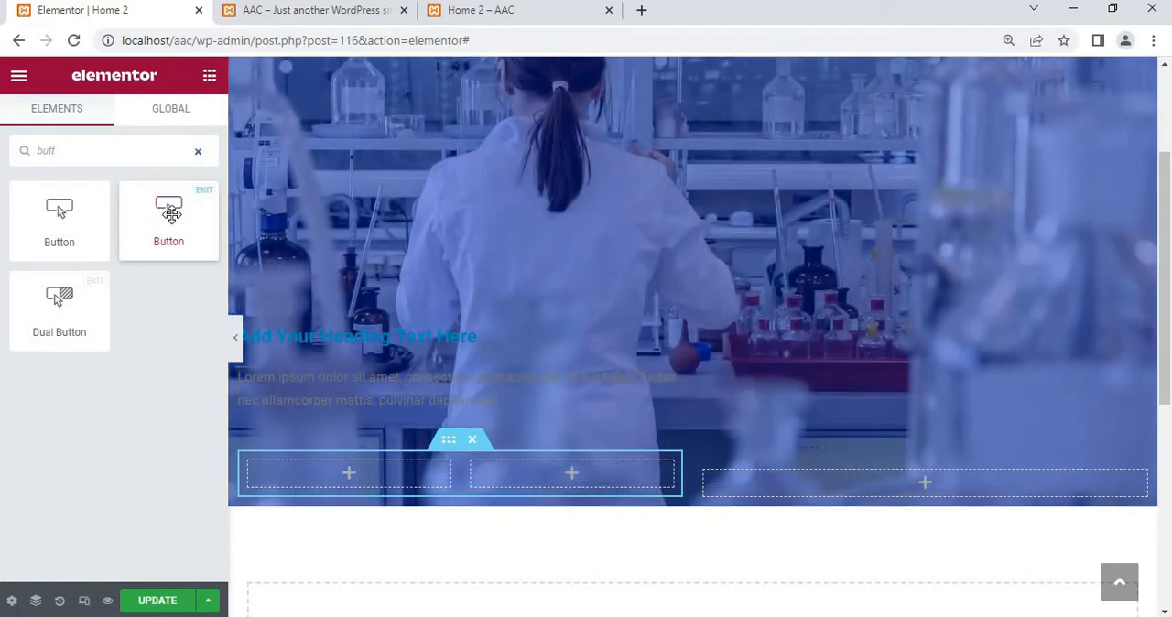
{"action": "left_click_drag", "start_coordinate": [169, 215], "coordinate": [335, 494]}
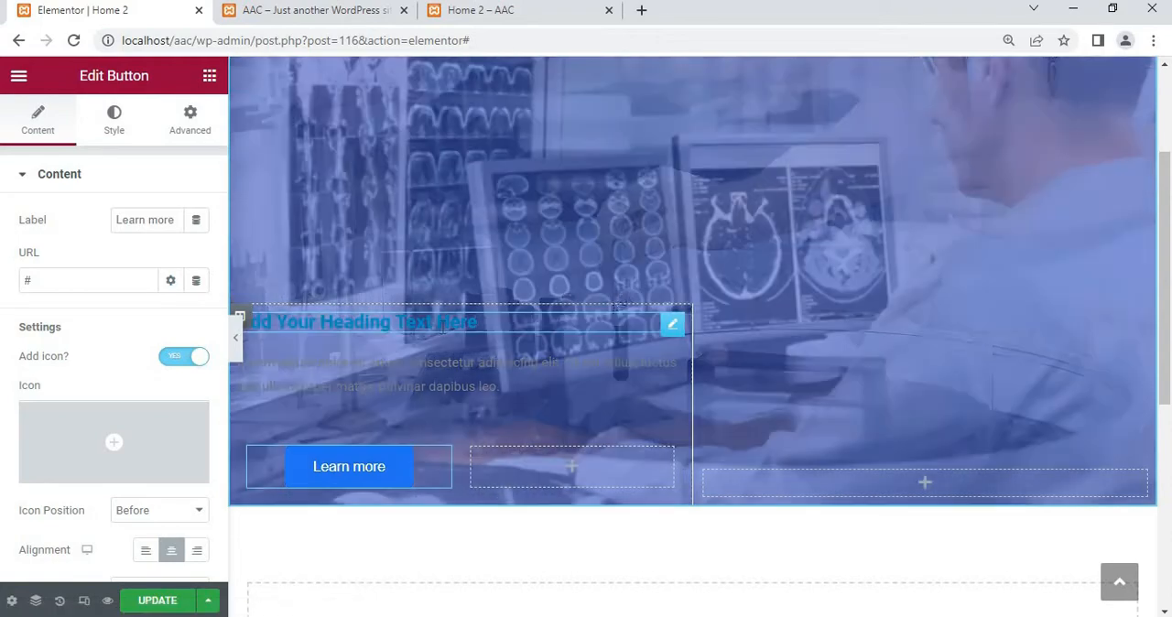
Change the hero heading's title to "Find a Doctor"
{"action": "left_click", "coordinate": [477, 321]}
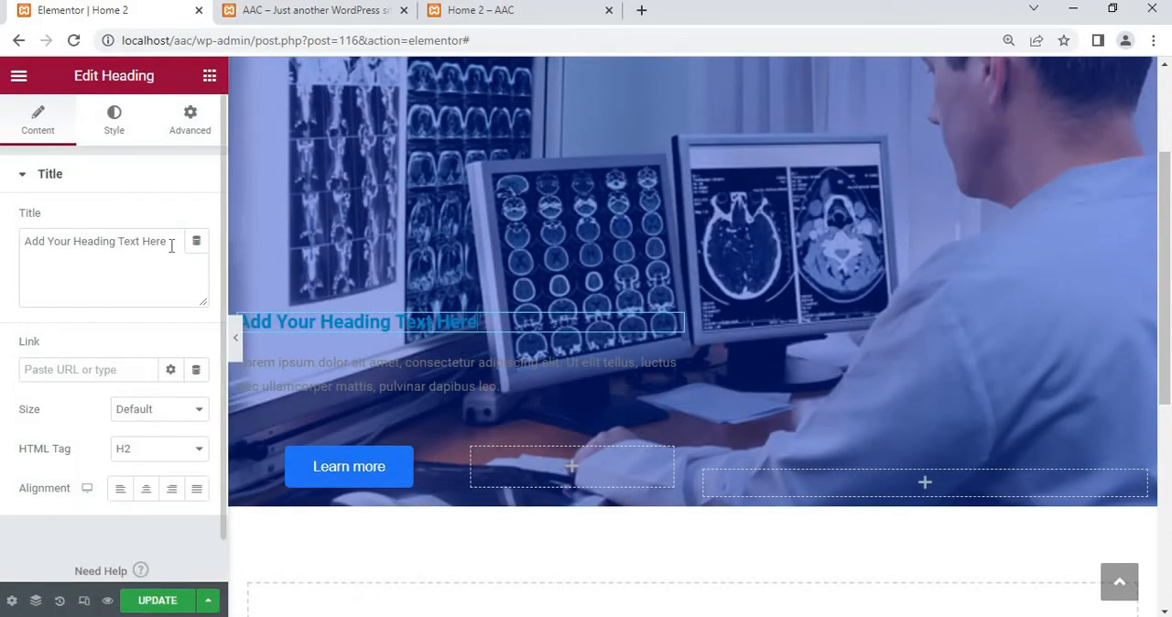
{"action": "left_click_drag", "start_coordinate": [170, 244], "coordinate": [3, 266]}
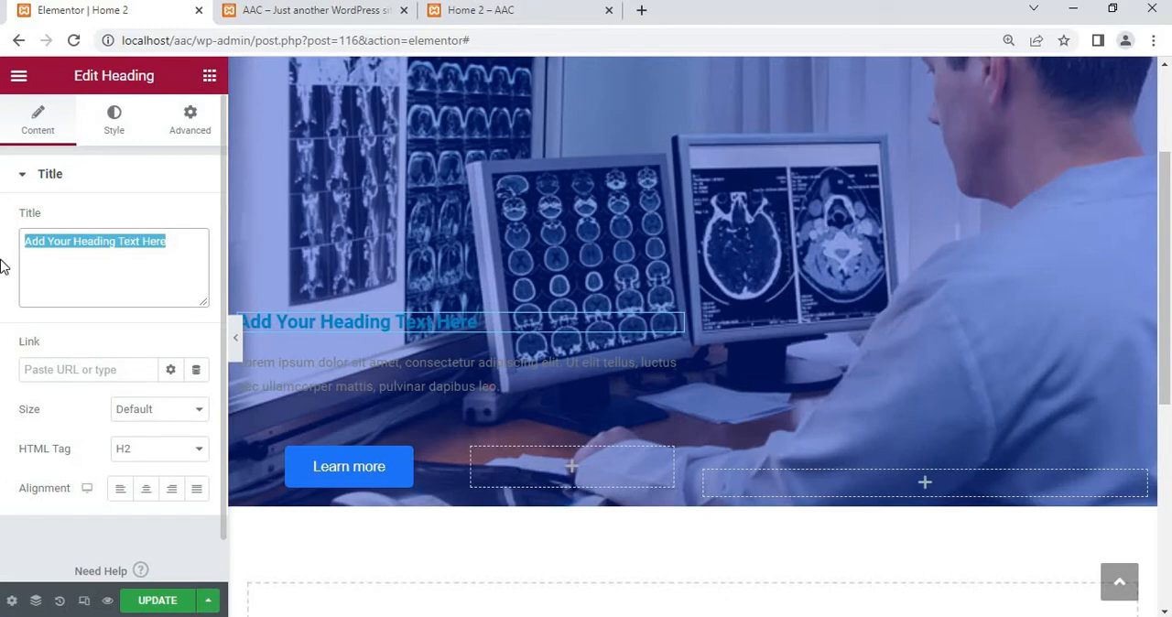
{"action": "type", "text": "F"}
{"action": "type", "text": "inf"}
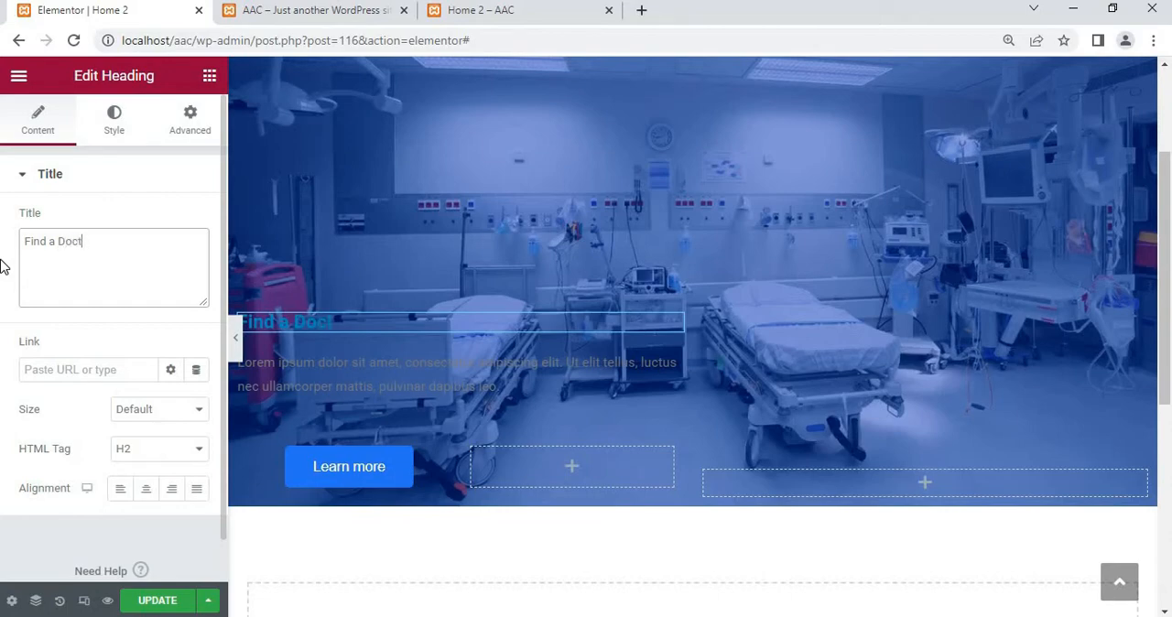
{"action": "type", "text": "or"}
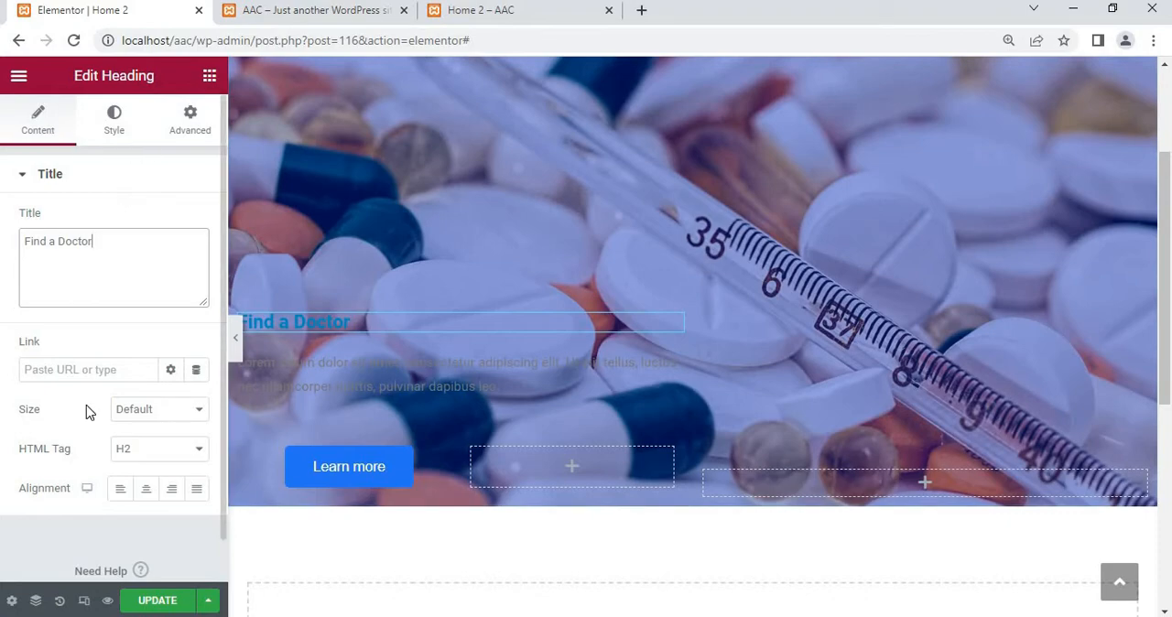
Try centre alignment for the Find a Doctor heading, settle on left alignment, and keep its size at Default
{"action": "scroll", "coordinate": [86, 404], "scroll_direction": "down", "scroll_amount": 1}
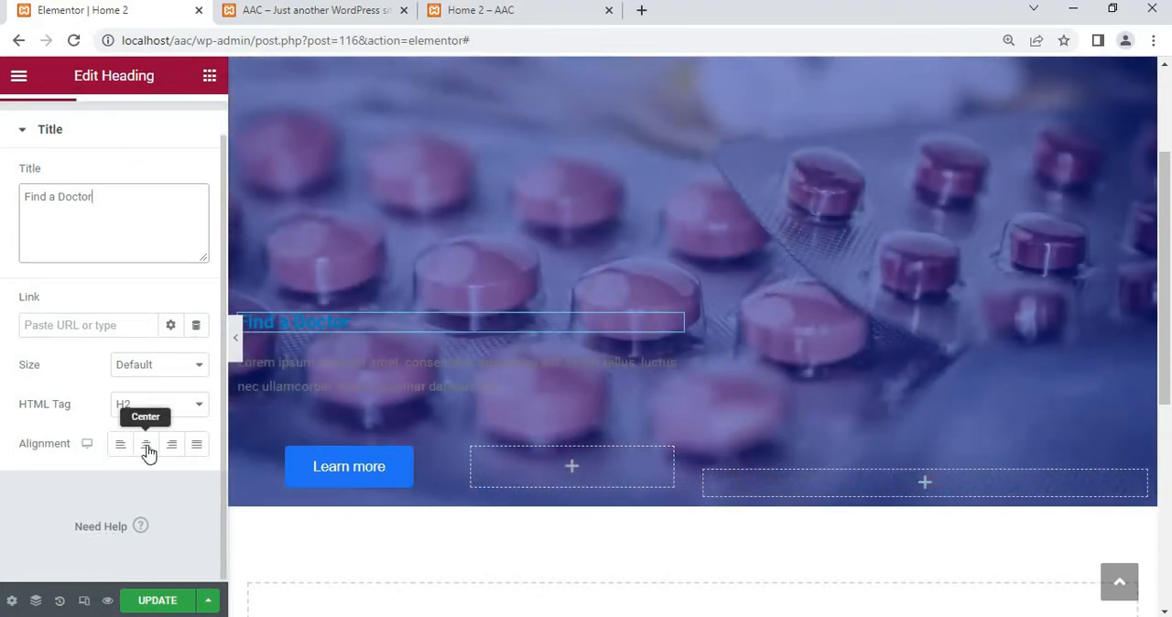
{"action": "left_click", "coordinate": [144, 447]}
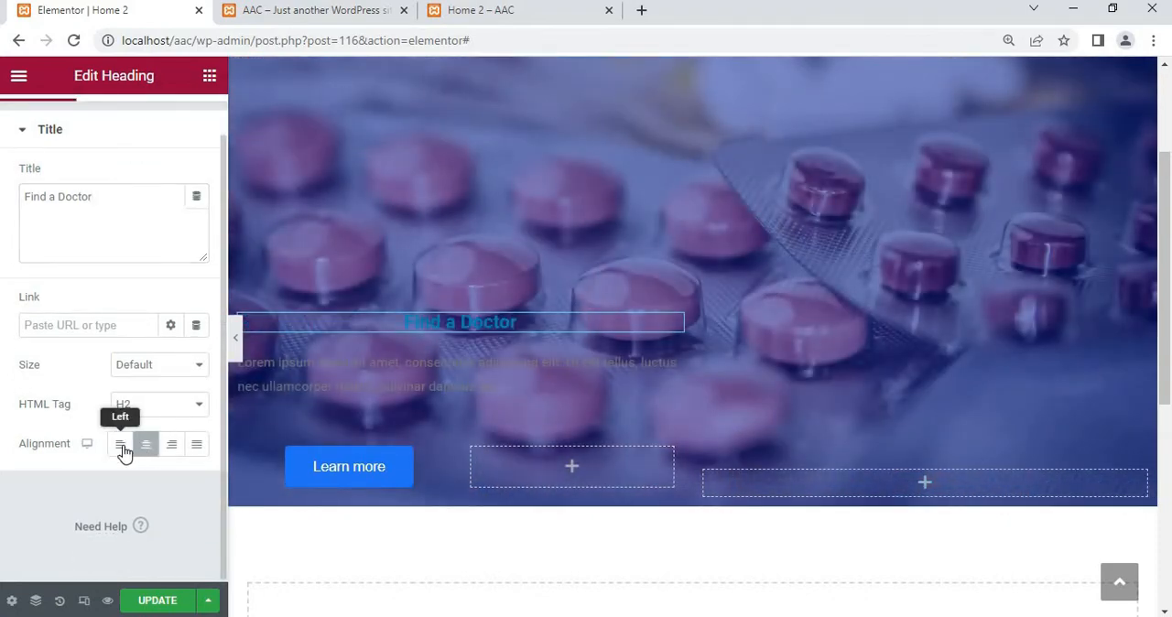
{"action": "left_click", "coordinate": [121, 449]}
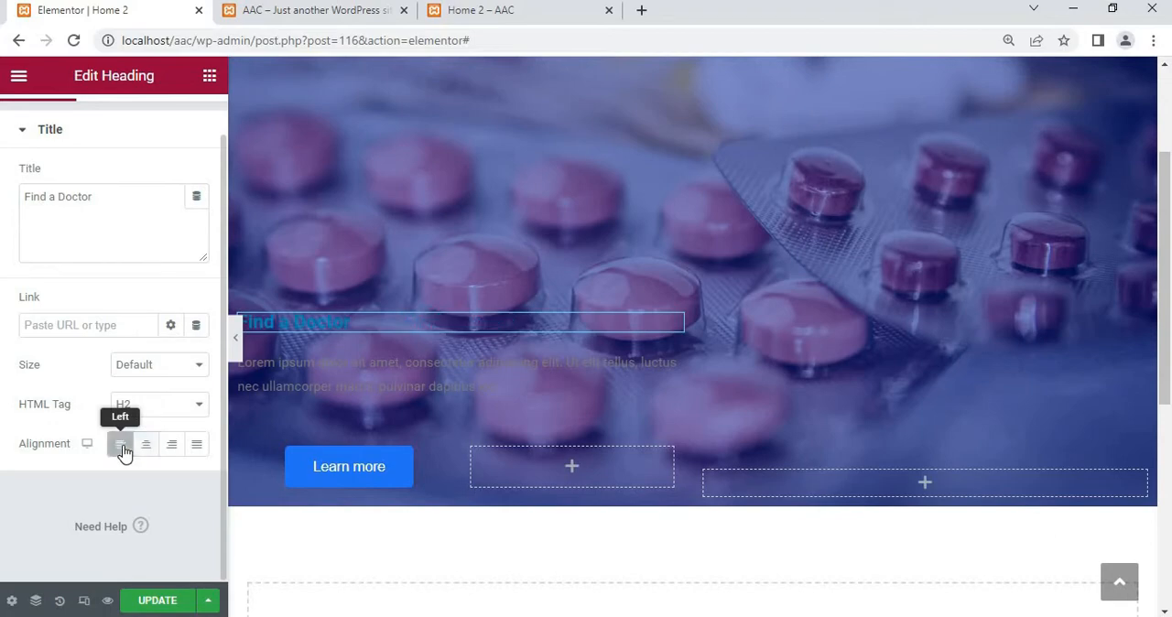
{"action": "left_click", "coordinate": [158, 375]}
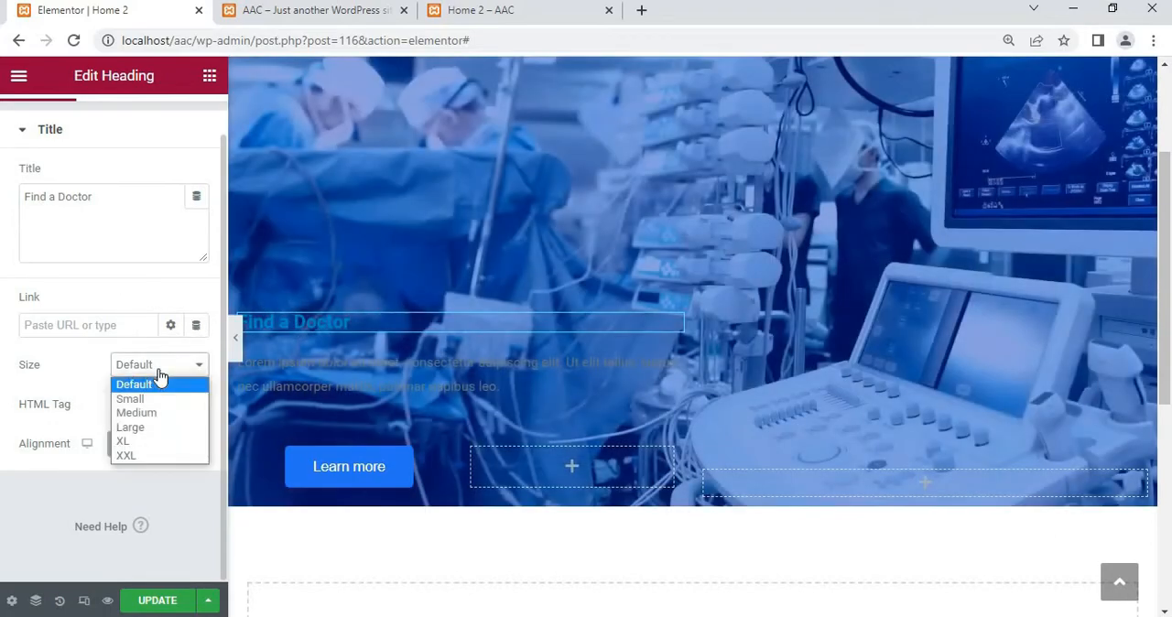
{"action": "left_click", "coordinate": [88, 387]}
Set the Find a Doctor heading's text color to white, #FFFFFF
{"action": "scroll", "coordinate": [78, 202], "scroll_direction": "up", "scroll_amount": 1}
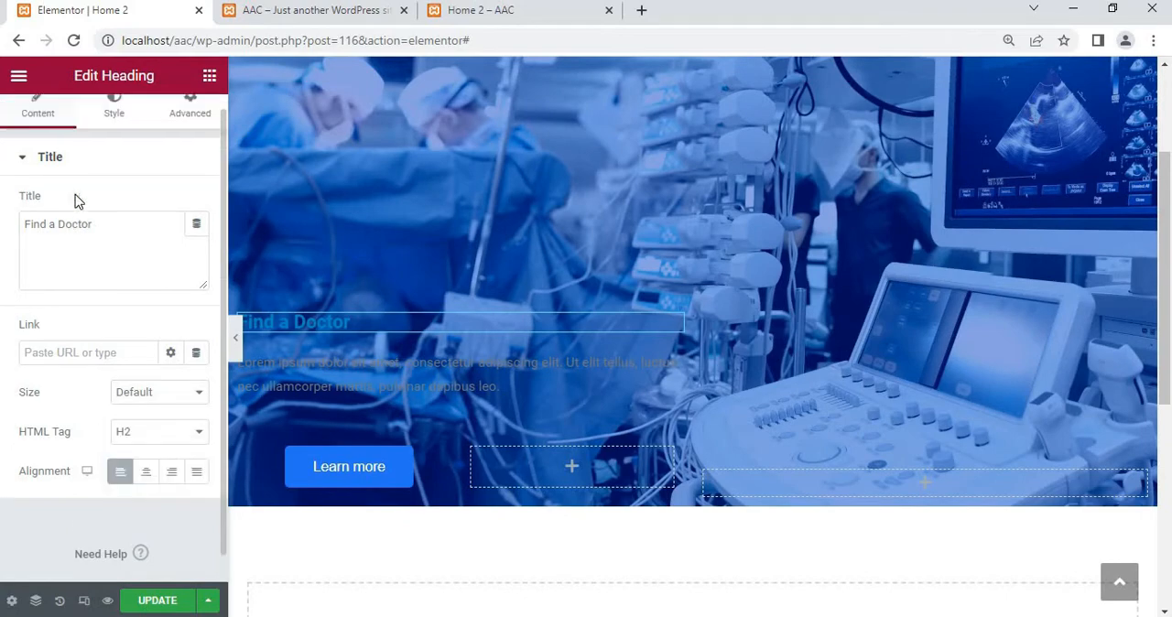
{"action": "left_click", "coordinate": [116, 132]}
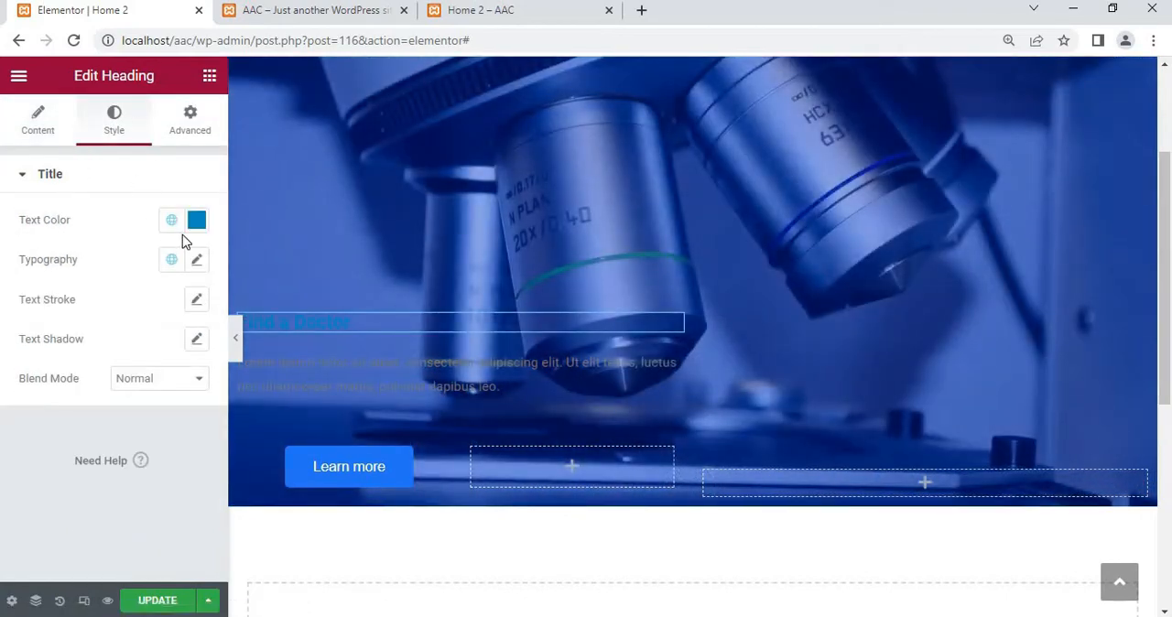
{"action": "left_click", "coordinate": [197, 226]}
{"action": "left_click_drag", "start_coordinate": [170, 292], "coordinate": [6, 293]}
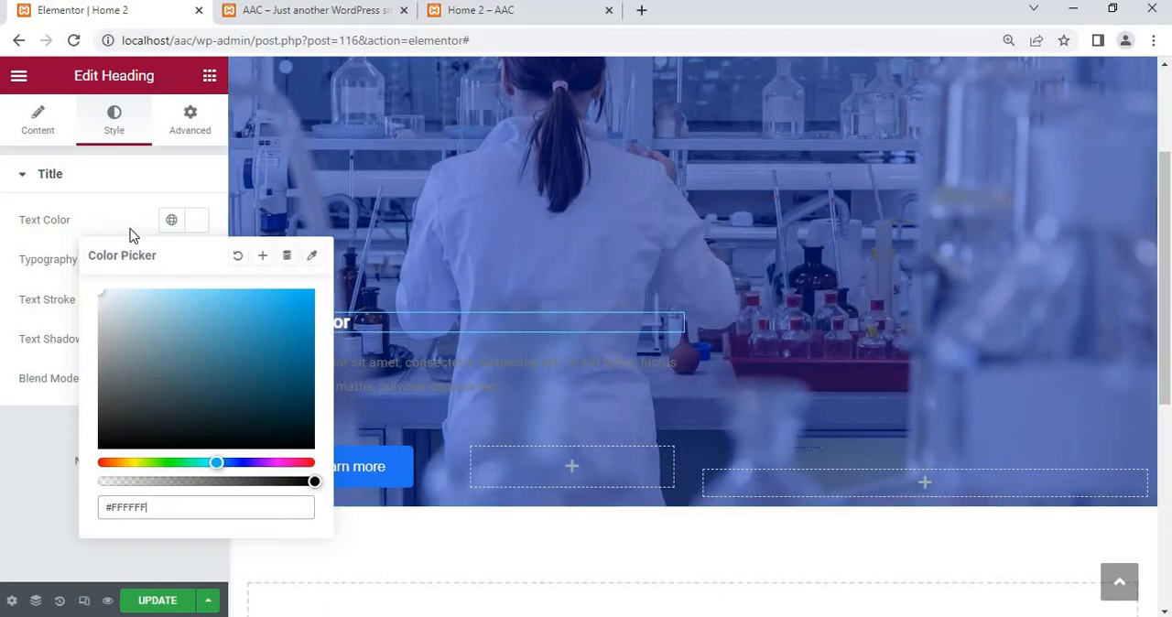
{"action": "left_click", "coordinate": [101, 176]}
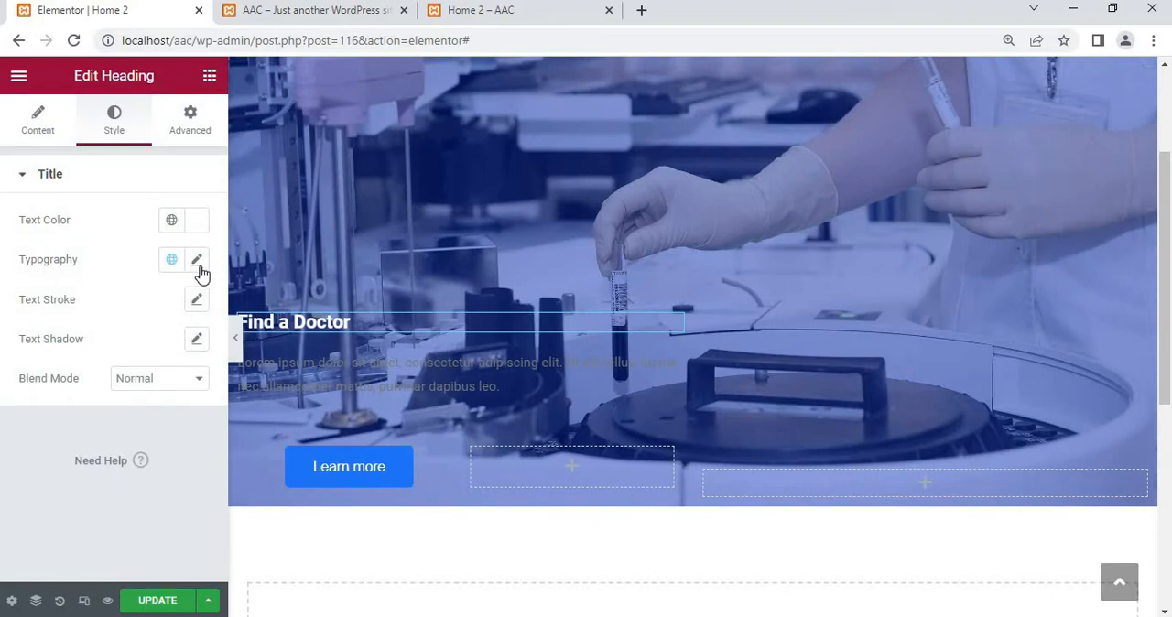
Set the heading's typography size to 70 px
{"action": "left_click", "coordinate": [196, 261]}
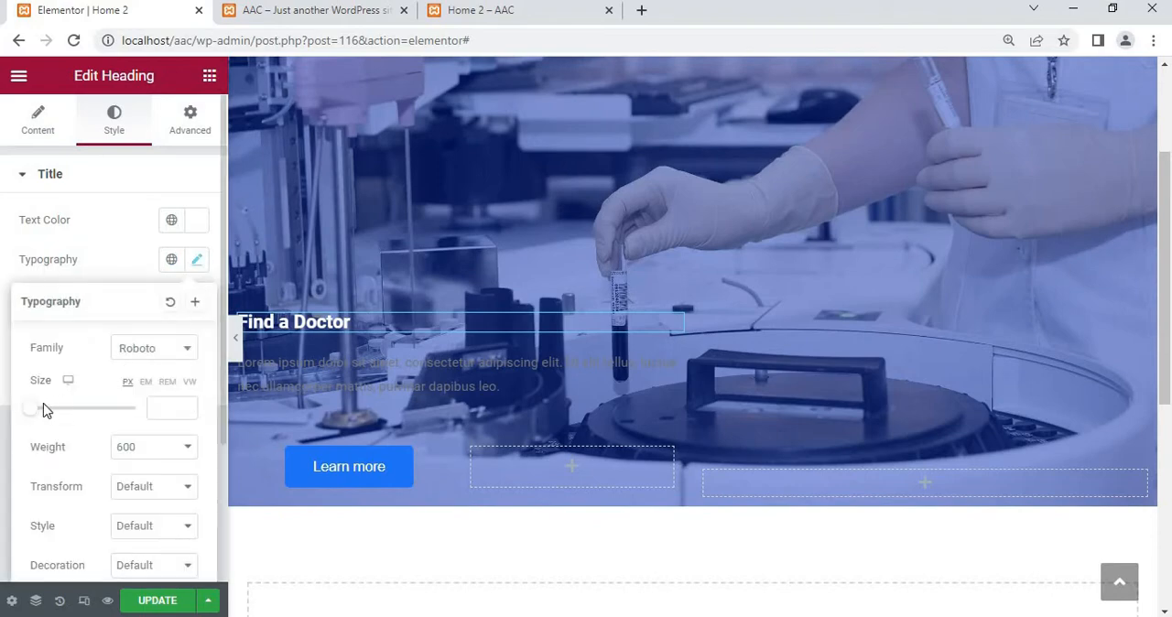
{"action": "left_click_drag", "start_coordinate": [34, 411], "coordinate": [73, 412]}
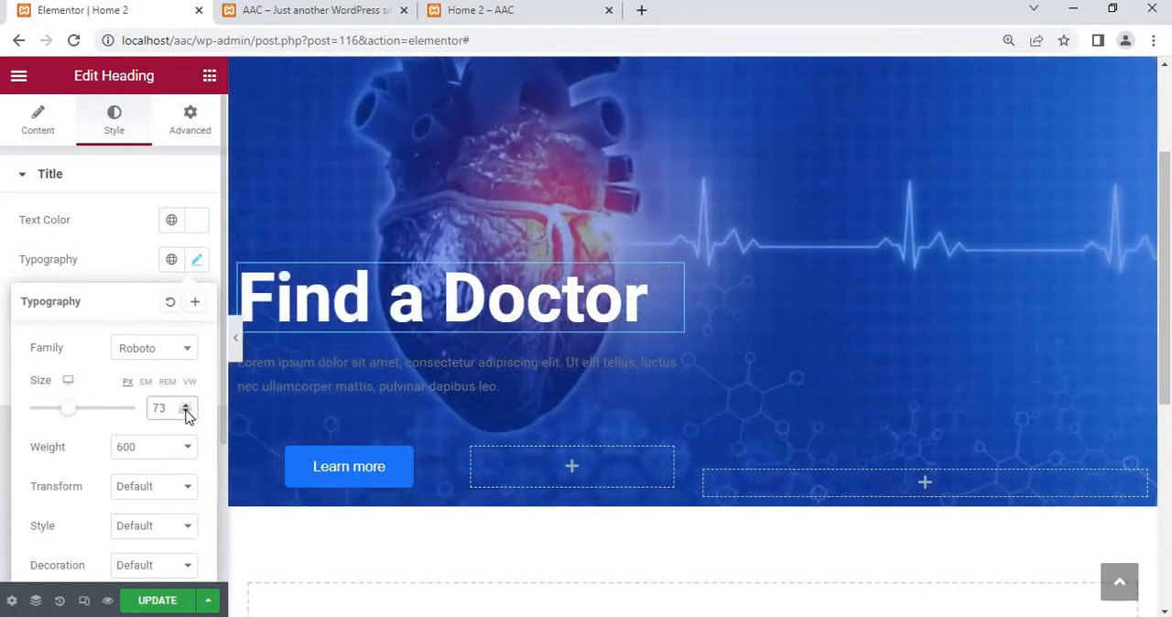
{"action": "left_click", "coordinate": [186, 412]}
{"action": "left_click", "coordinate": [186, 413]}
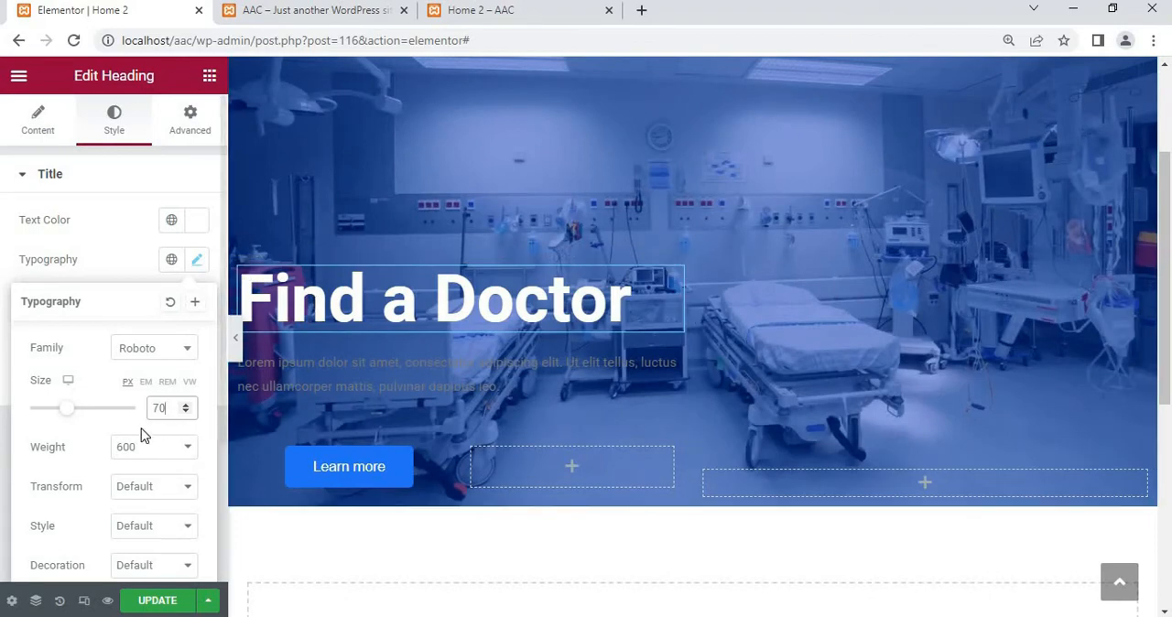
Try a font weight of 800 on the heading and return it to 600
{"action": "scroll", "coordinate": [141, 434], "scroll_direction": "down", "scroll_amount": 1}
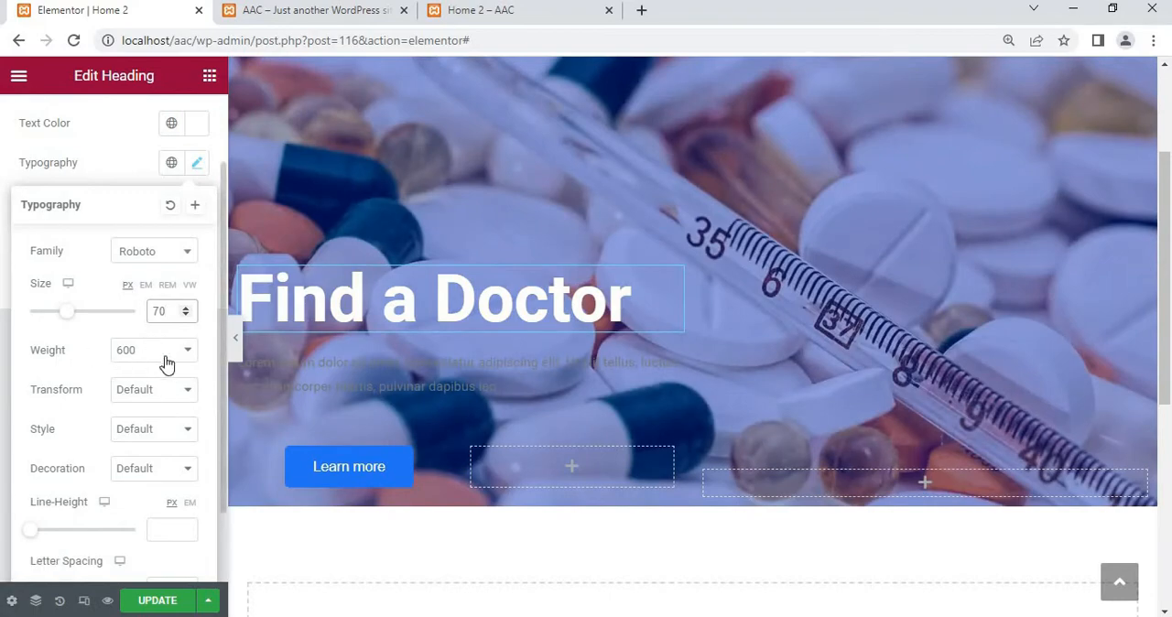
{"action": "left_click", "coordinate": [188, 353]}
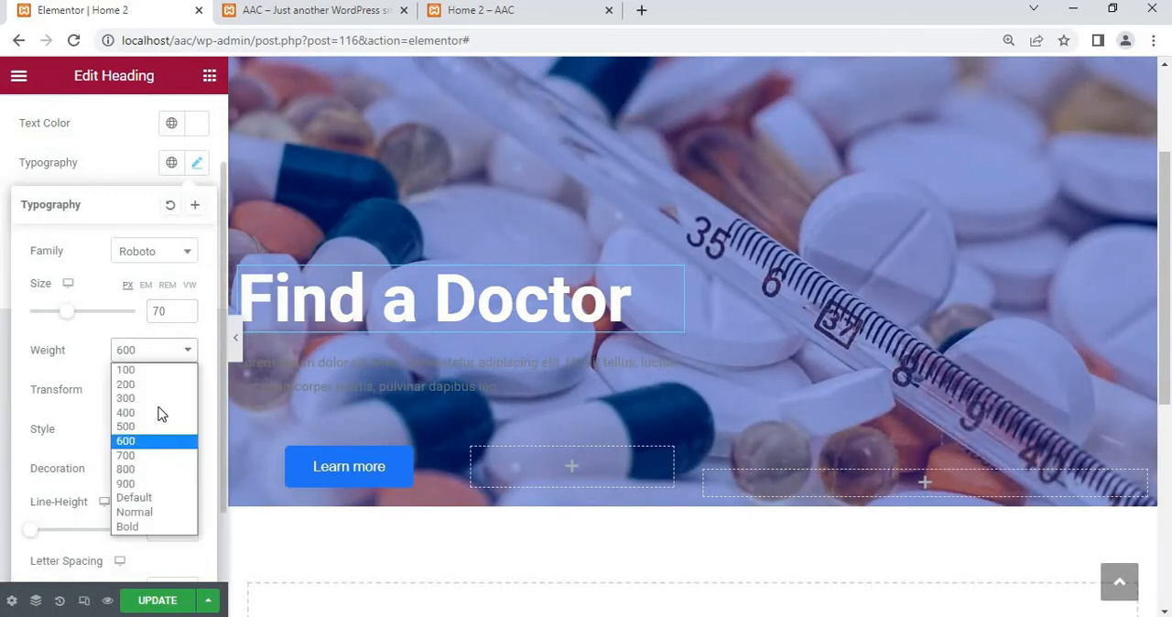
{"action": "left_click", "coordinate": [139, 476]}
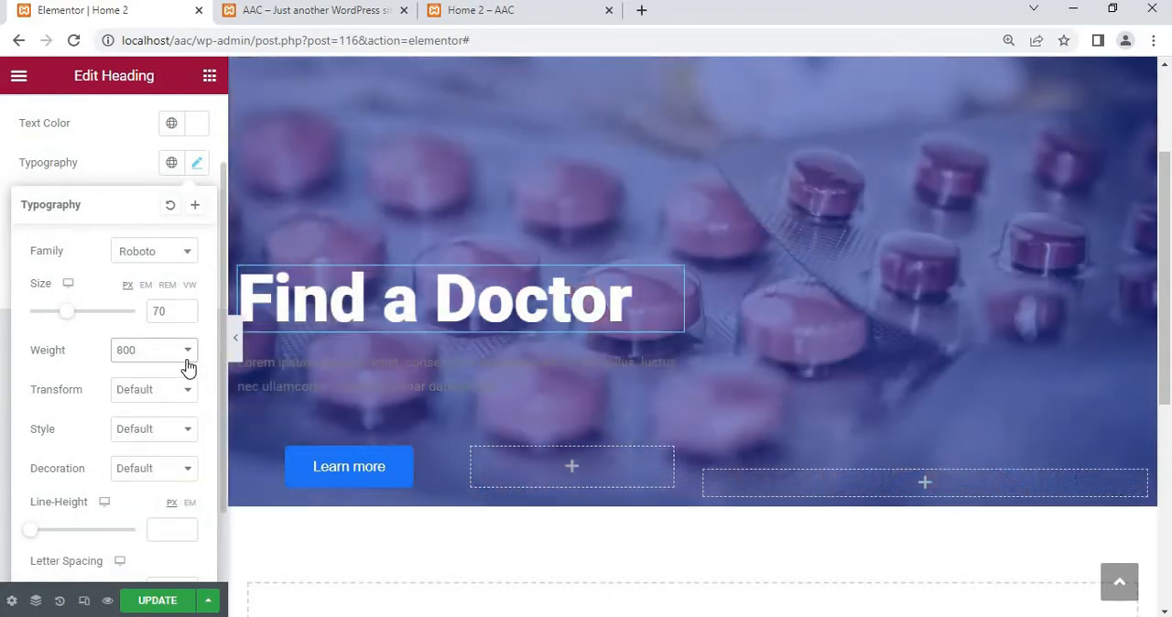
{"action": "left_click", "coordinate": [187, 355]}
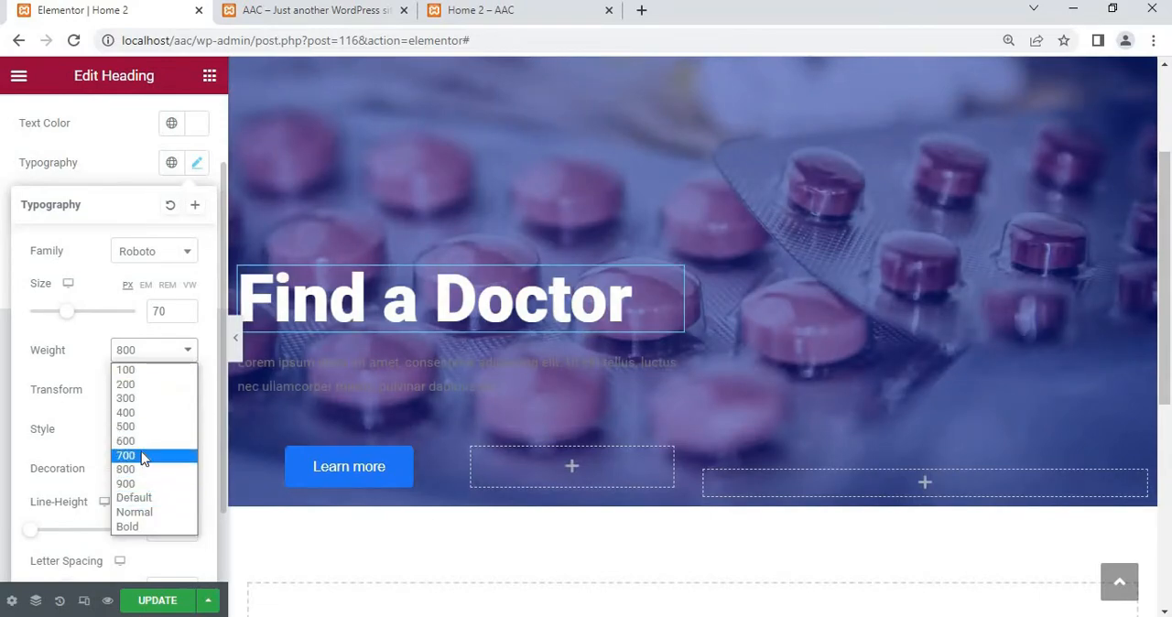
{"action": "left_click", "coordinate": [140, 442]}
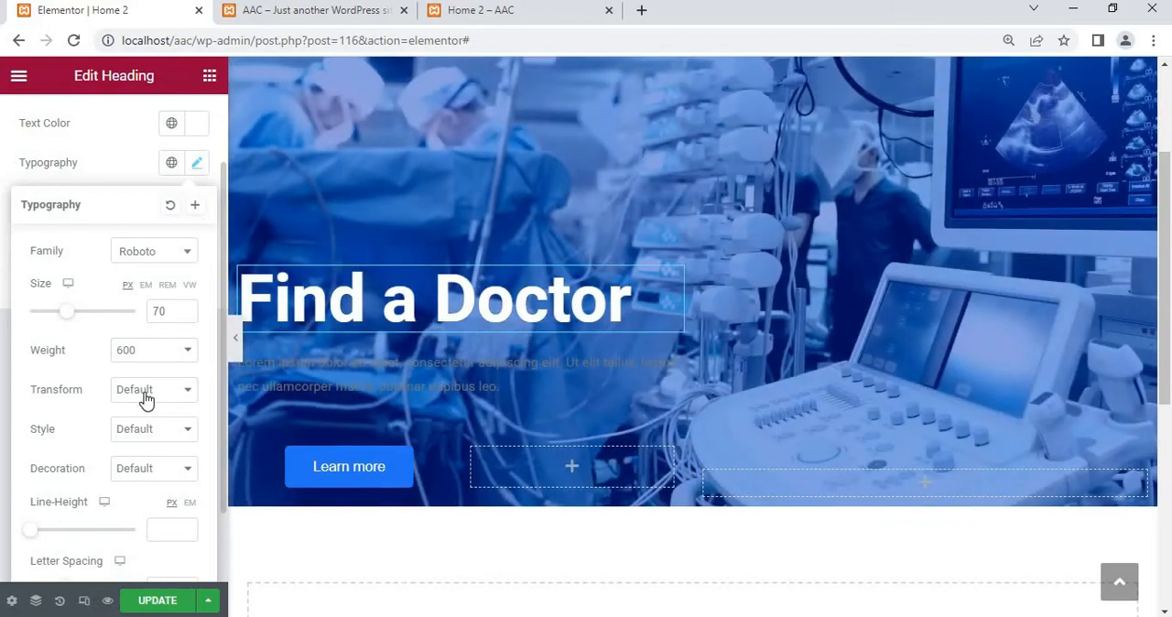
Transform the heading to Uppercase and set its font size to 56 px
{"action": "left_click", "coordinate": [145, 393]}
{"action": "left_click", "coordinate": [149, 426]}
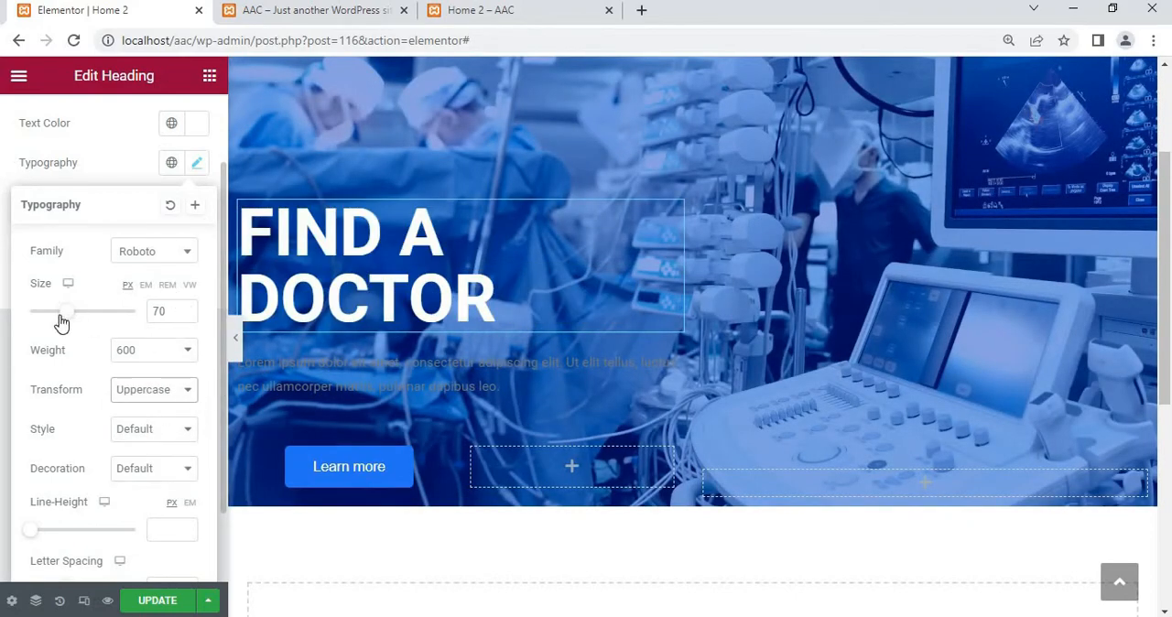
{"action": "left_click_drag", "start_coordinate": [65, 320], "coordinate": [58, 320]}
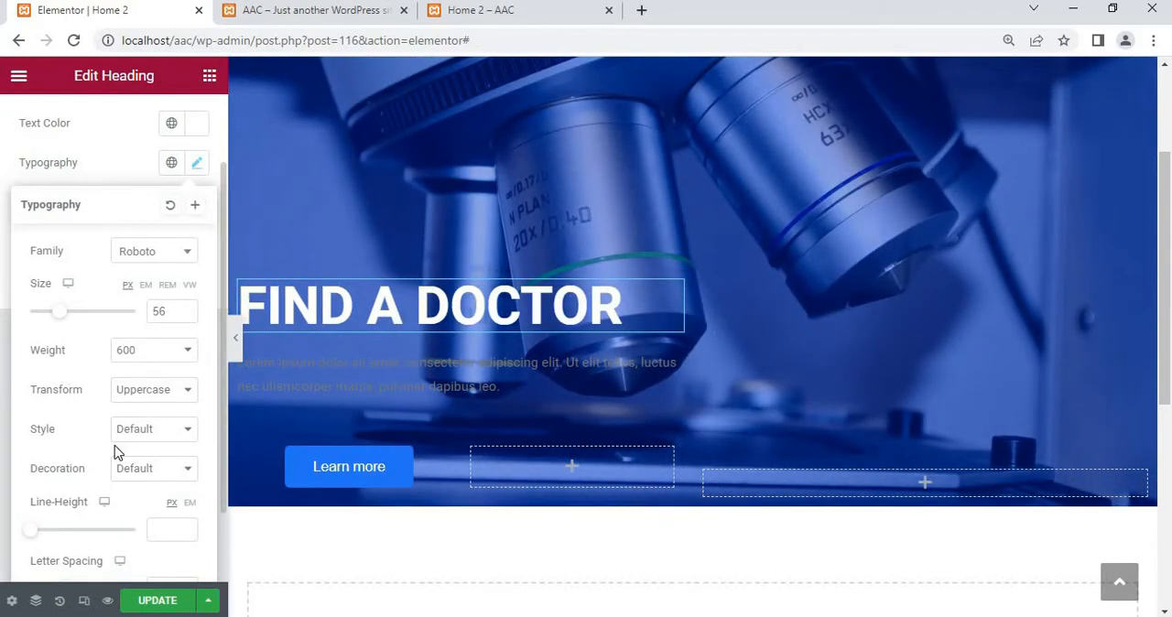
{"action": "scroll", "coordinate": [115, 451], "scroll_direction": "down", "scroll_amount": 2}
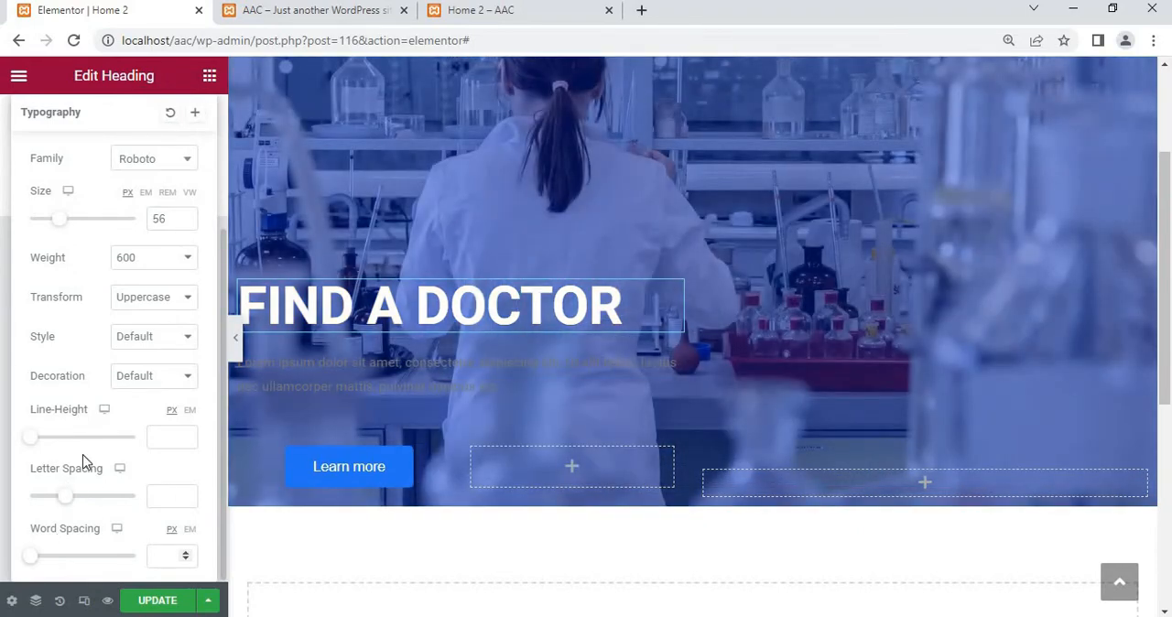
{"action": "scroll", "coordinate": [134, 253], "scroll_direction": "up", "scroll_amount": 4}
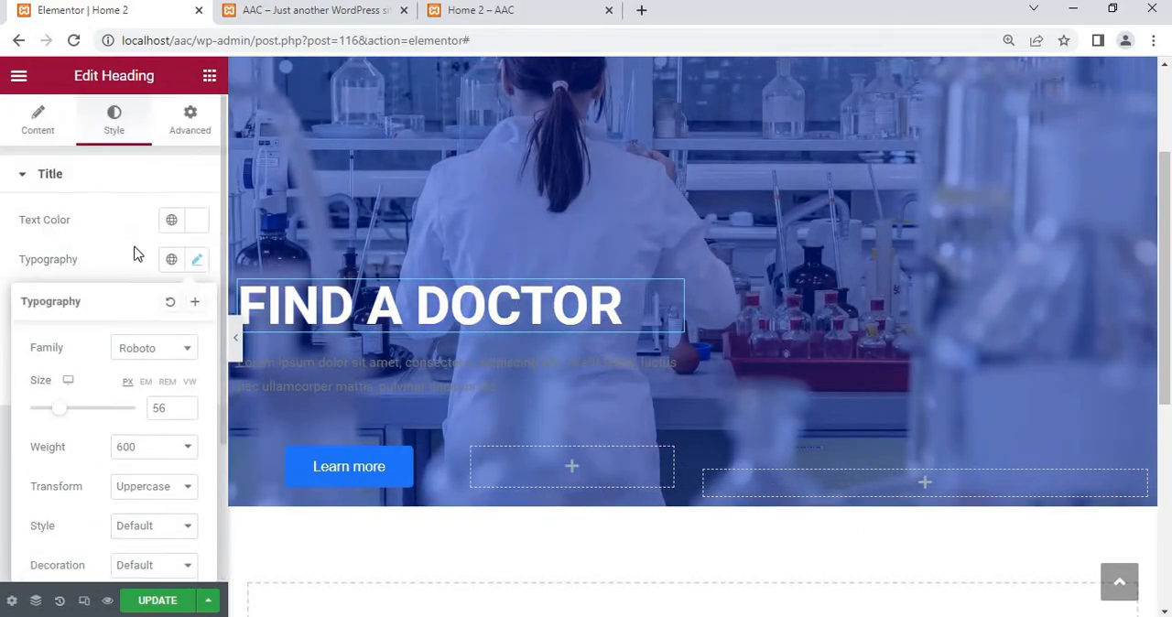
Try a text shadow with 9 horizontal offset on the Find a Doctor heading and reset it to default
{"action": "left_click", "coordinate": [112, 243]}
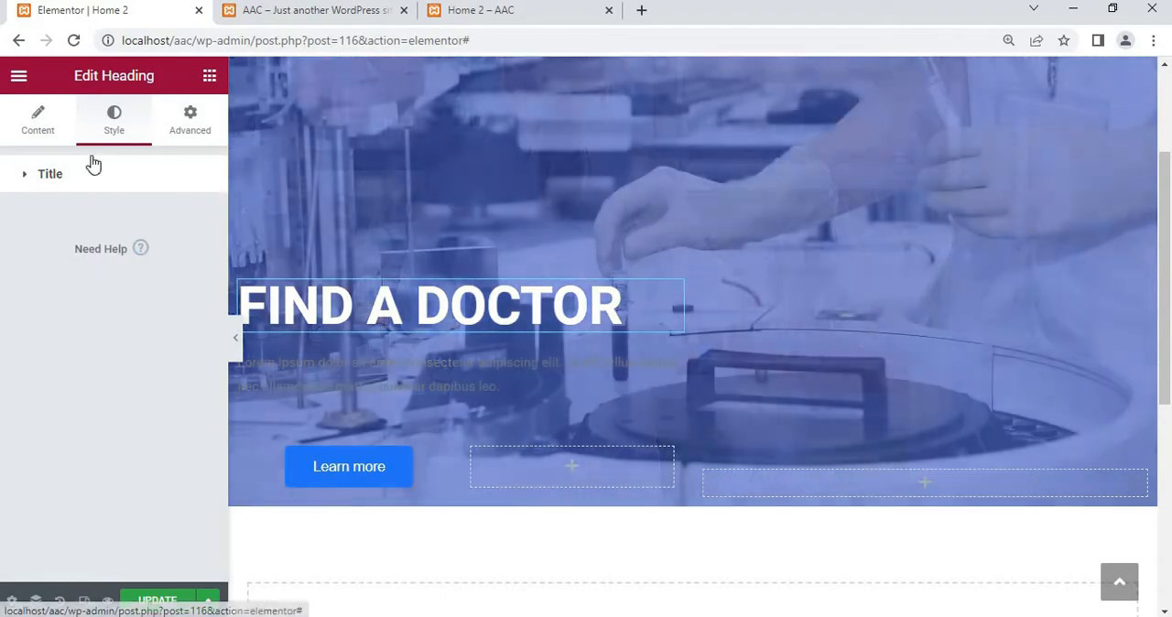
{"action": "left_click", "coordinate": [86, 184]}
{"action": "left_click", "coordinate": [82, 181]}
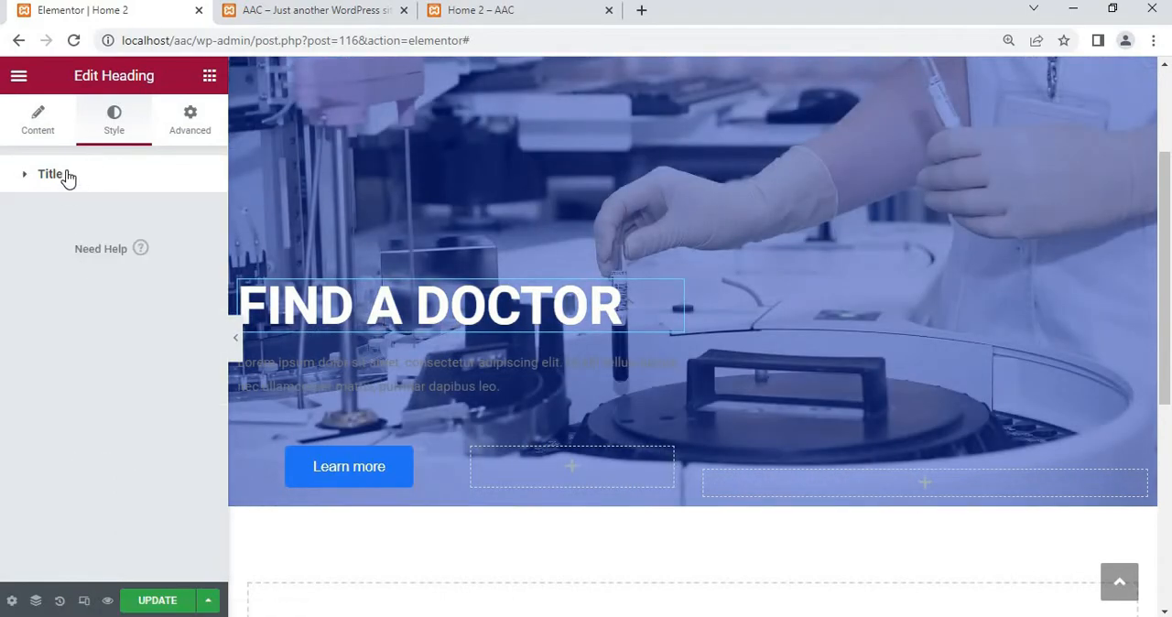
{"action": "left_click", "coordinate": [71, 181]}
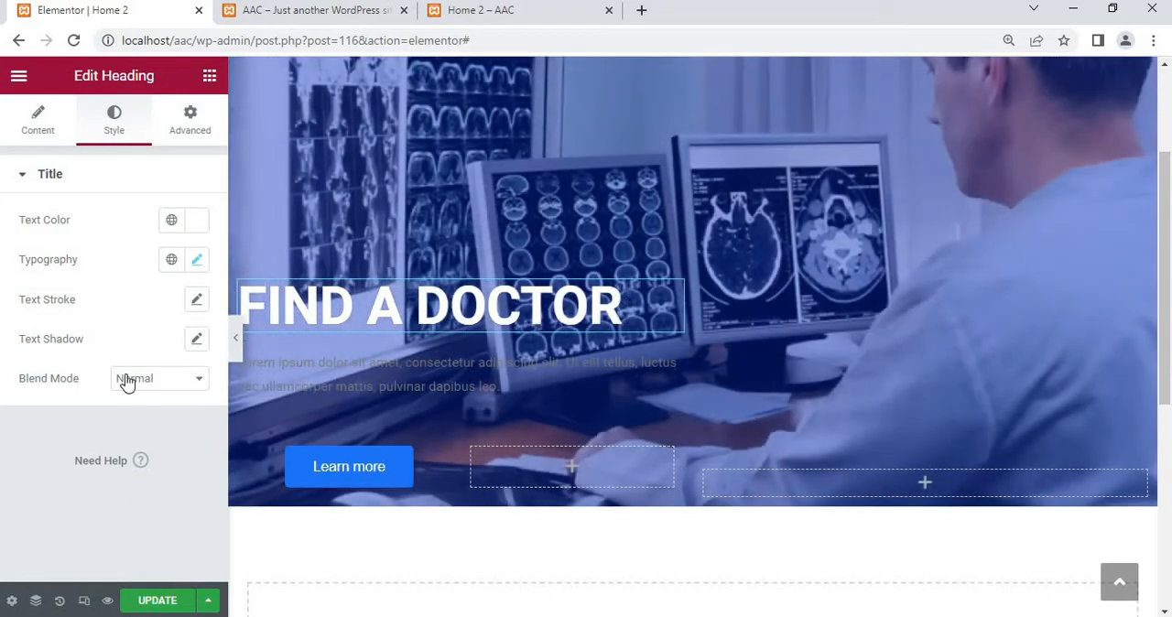
{"action": "left_click", "coordinate": [196, 340]}
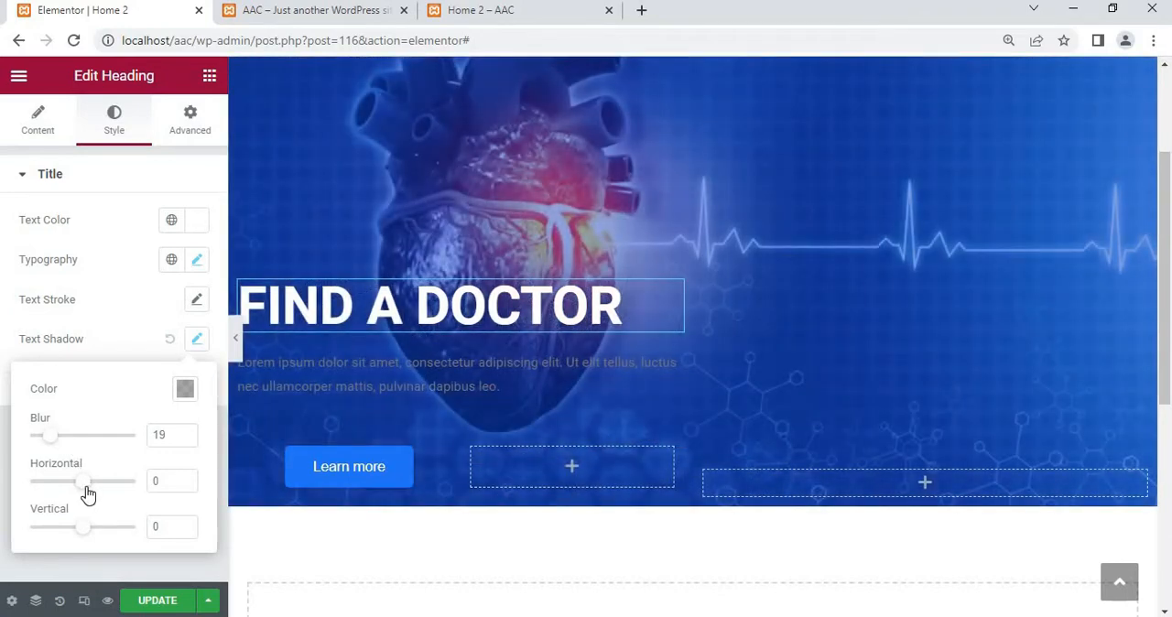
{"action": "mouse_move", "coordinate": [86, 494]}
{"action": "left_mouse_down"}
{"action": "mouse_move", "coordinate": [98, 498]}
{"action": "mouse_move", "coordinate": [88, 498]}
{"action": "left_mouse_up"}
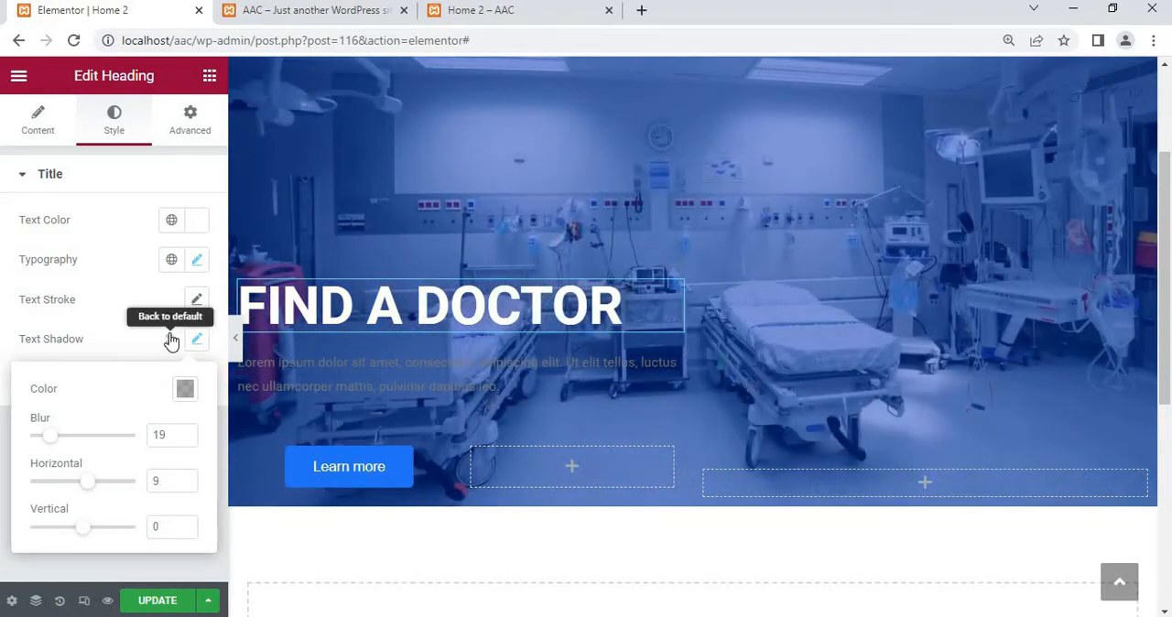
{"action": "left_click", "coordinate": [172, 338]}
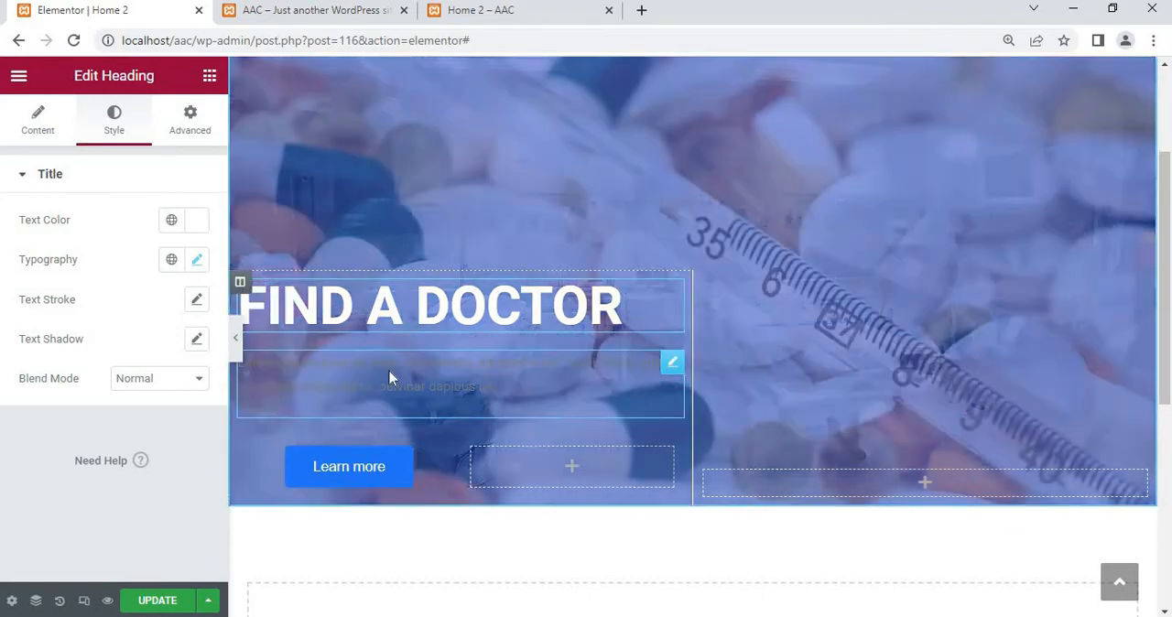
Set the text color of the lorem ipsum paragraph below the heading to light grey, #E2E2E2
{"action": "left_click", "coordinate": [358, 371]}
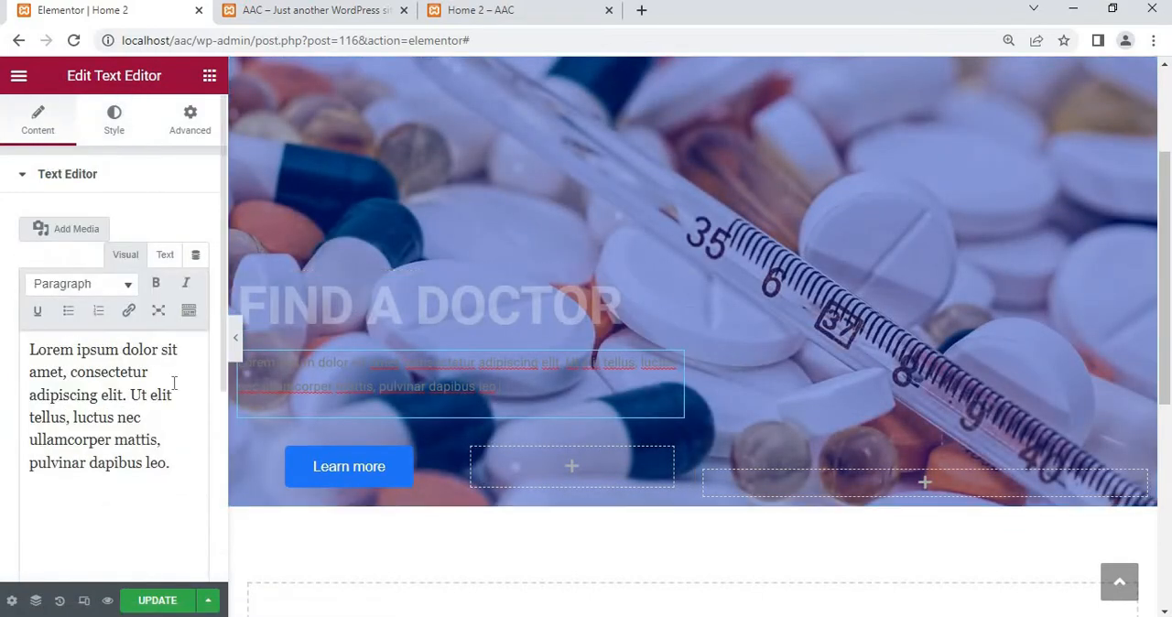
{"action": "double_click", "coordinate": [173, 468]}
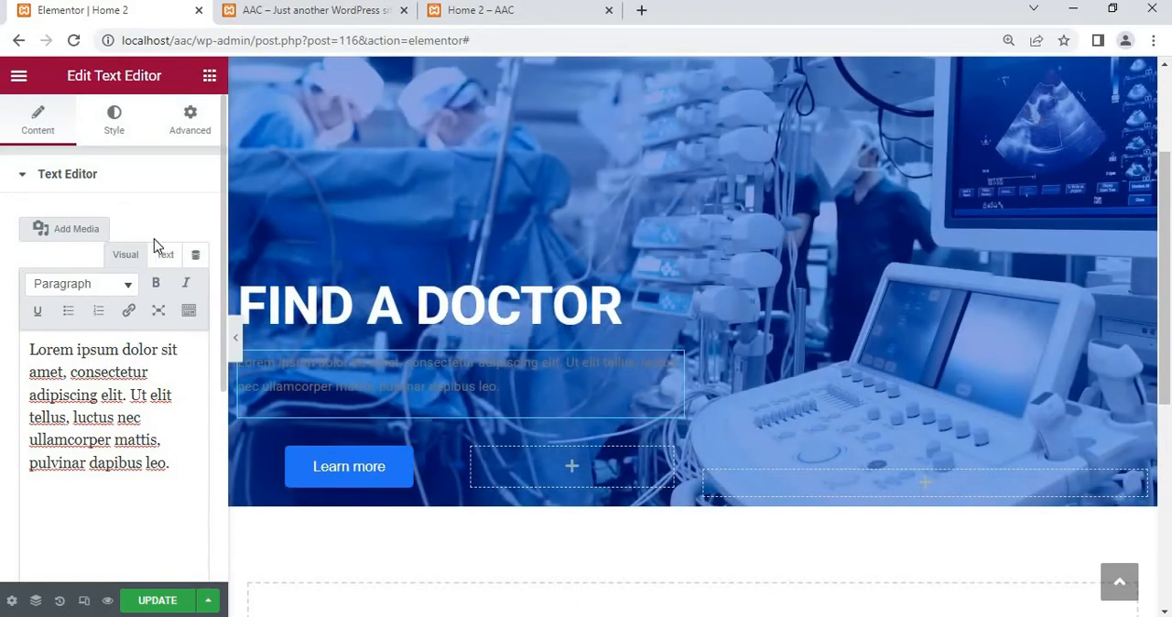
{"action": "left_click", "coordinate": [115, 129]}
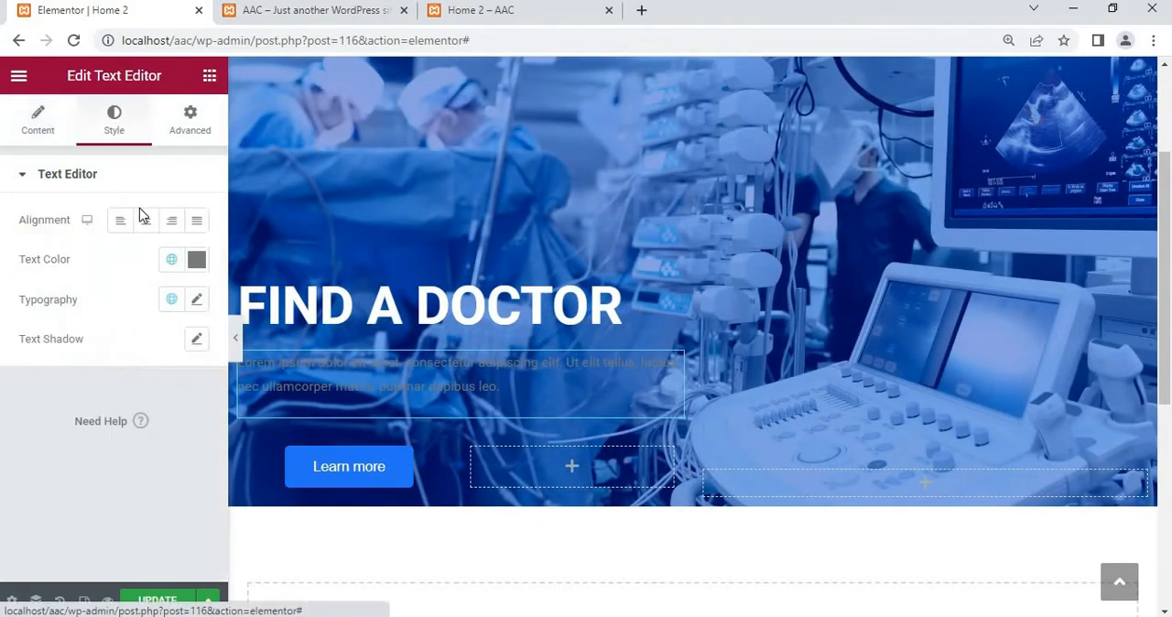
{"action": "left_click", "coordinate": [197, 262]}
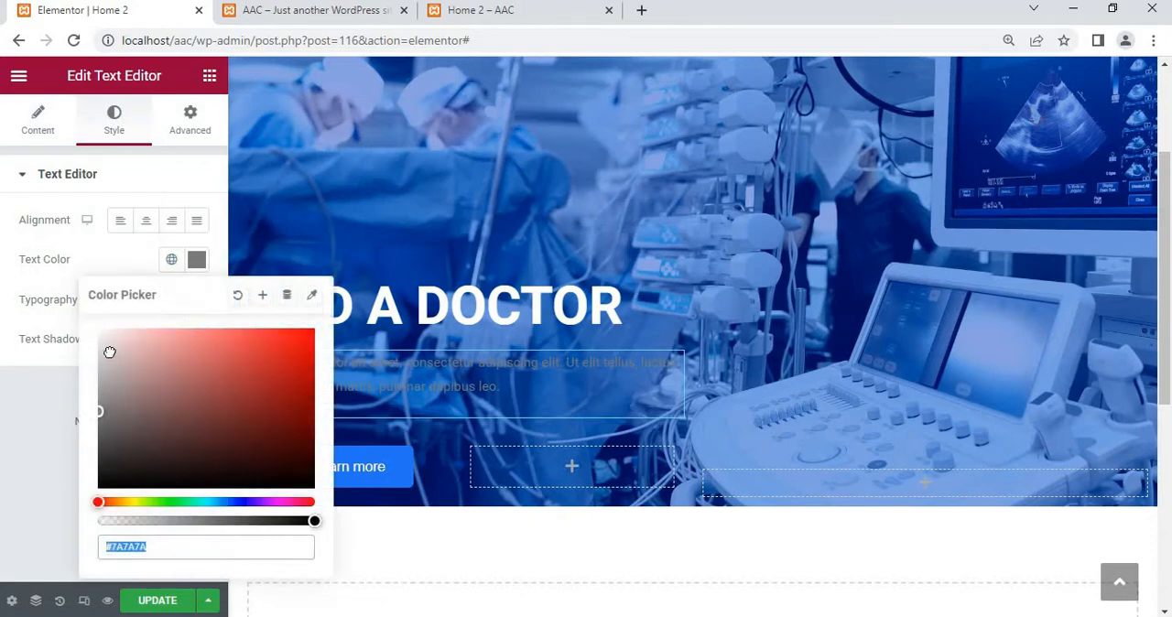
{"action": "left_click_drag", "start_coordinate": [109, 352], "coordinate": [99, 329]}
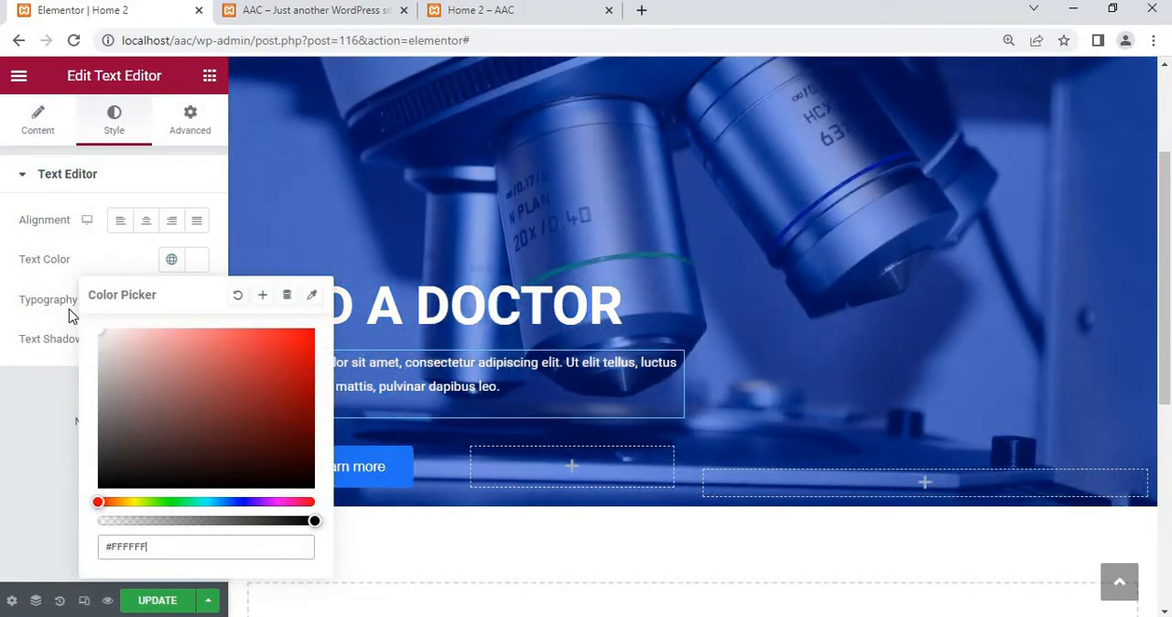
{"action": "left_click_drag", "start_coordinate": [64, 343], "coordinate": [64, 351]}
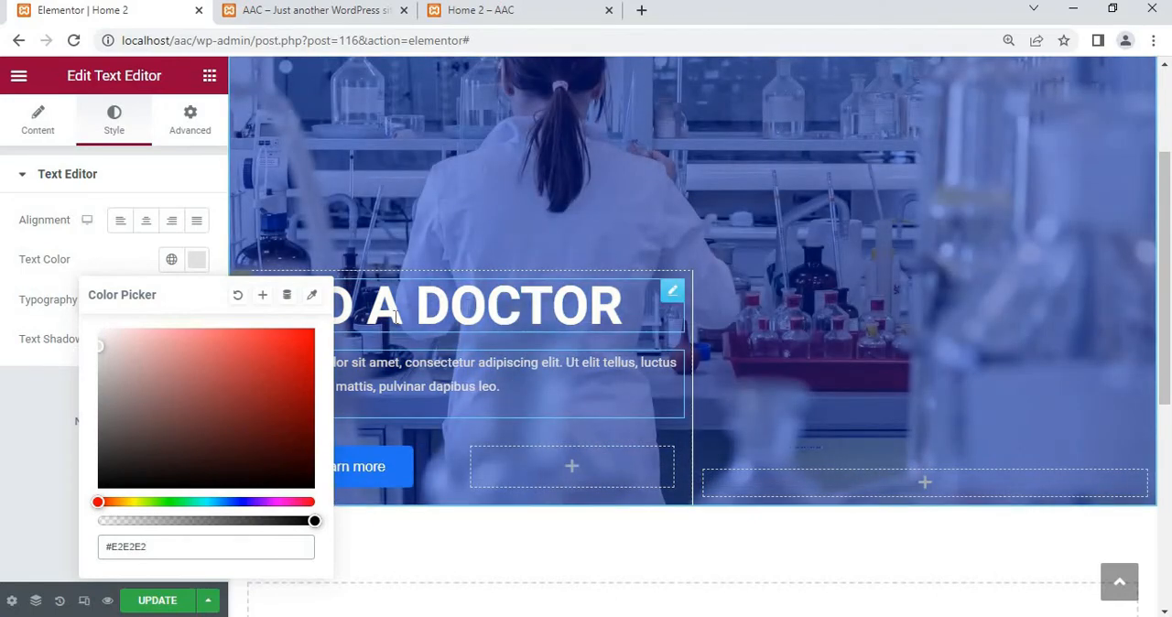
{"action": "left_click", "coordinate": [28, 414]}
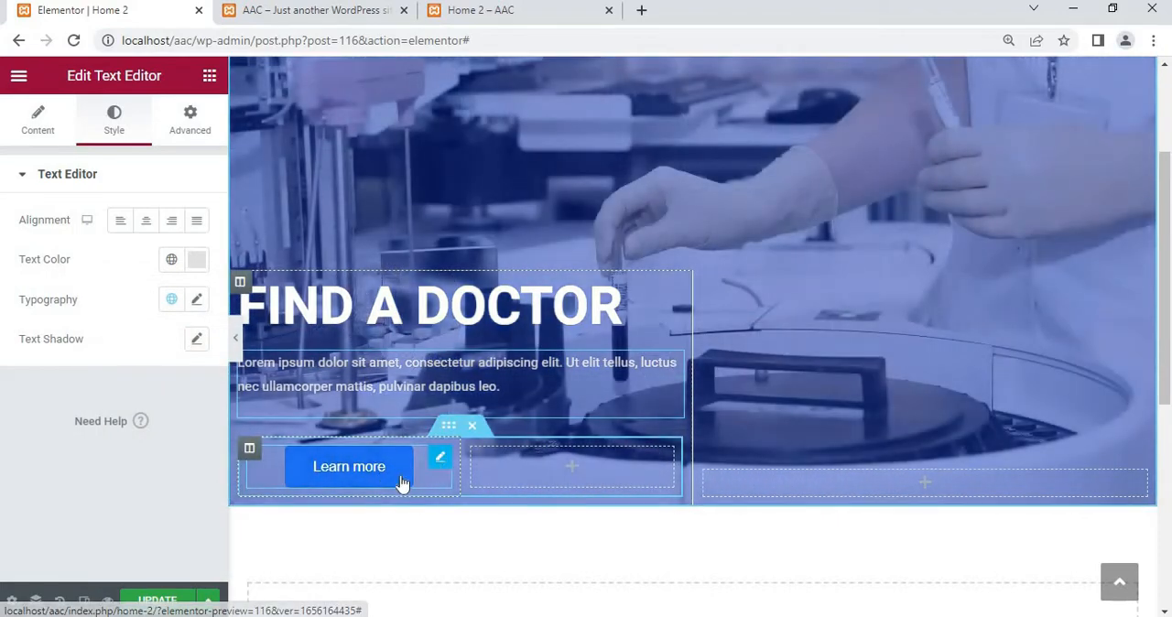
Change the Learn more button's label to "Book Appointment"
{"action": "left_click", "coordinate": [379, 484]}
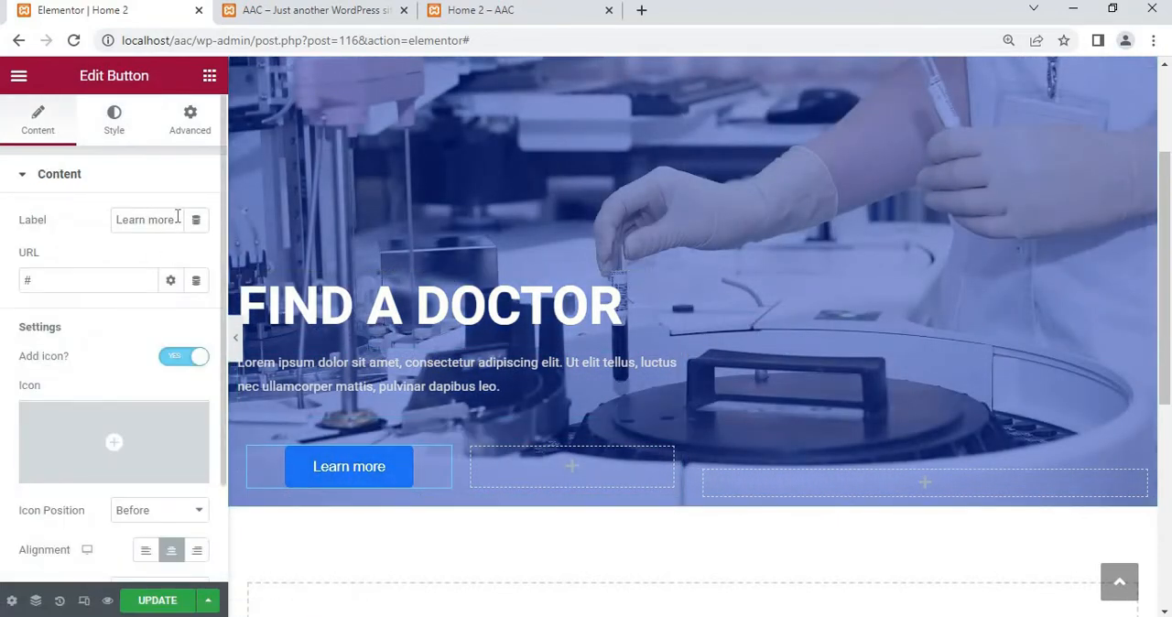
{"action": "left_click_drag", "start_coordinate": [178, 220], "coordinate": [3, 183]}
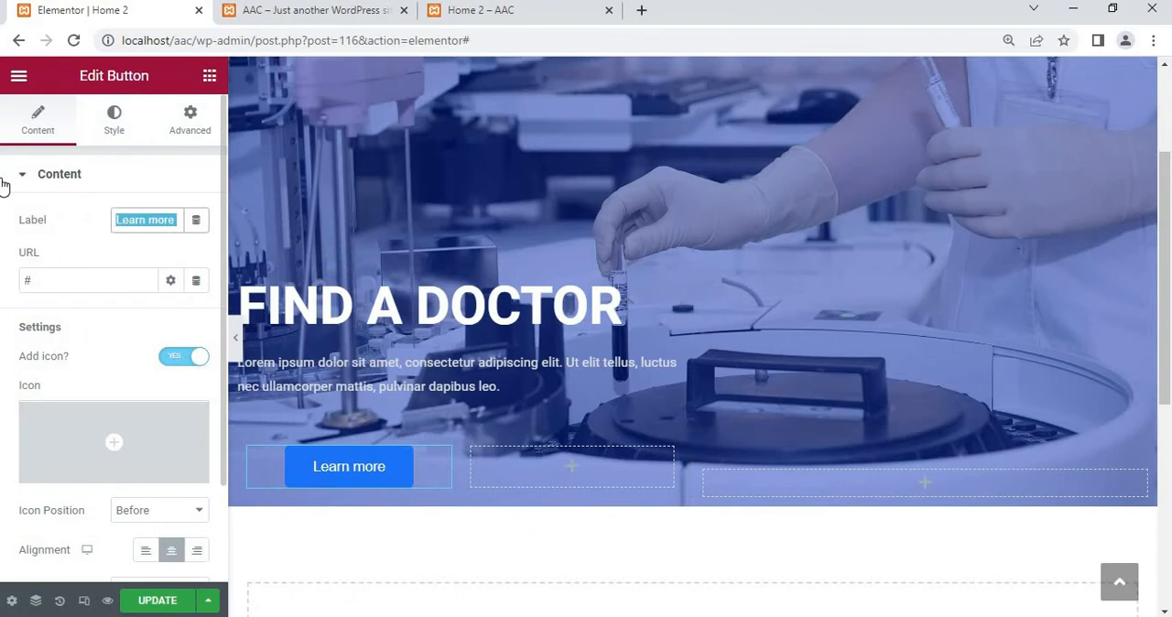
{"action": "type", "text": "b"}
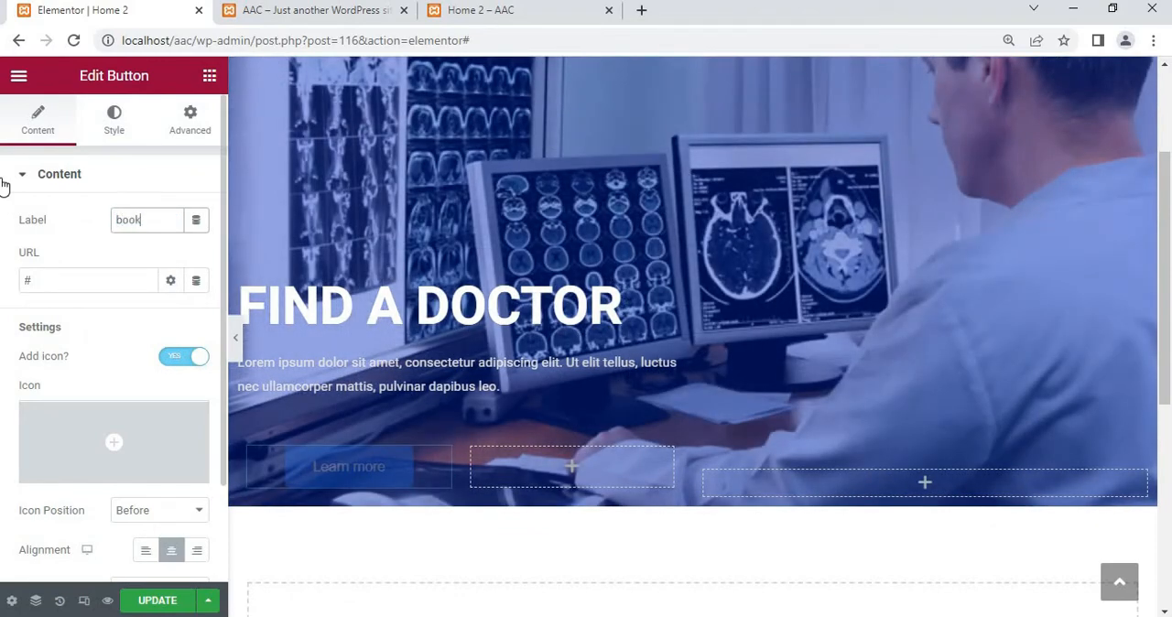
{"action": "type", "text": "oo"}
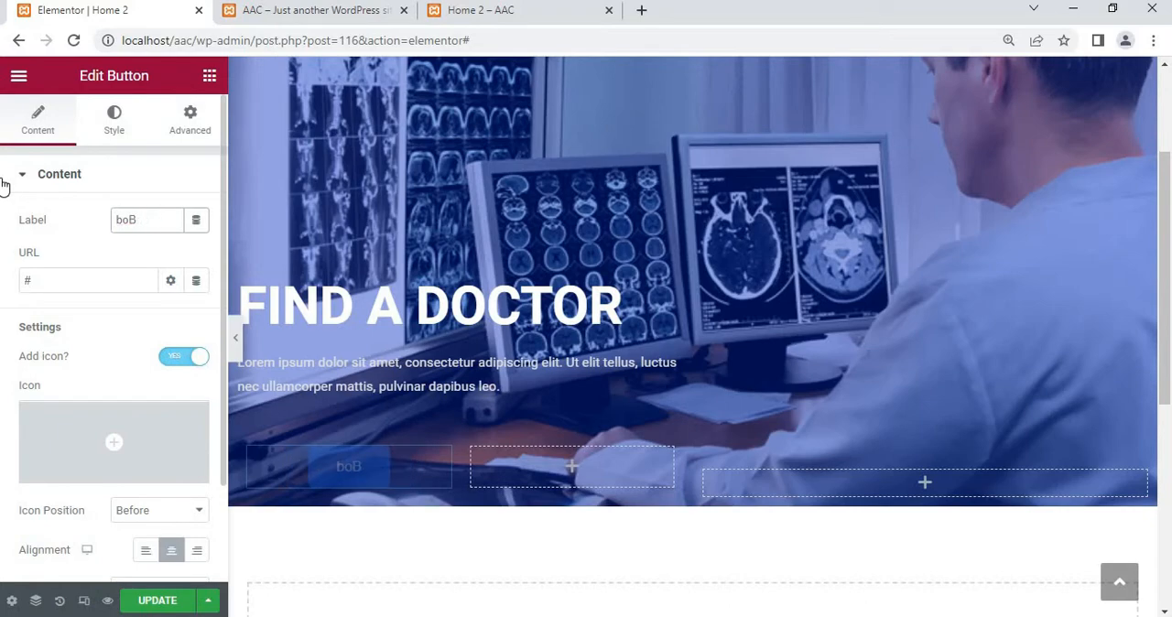
{"action": "key", "text": "BackSpace"}
{"action": "key", "text": "BackSpace"}
{"action": "key", "text": "BackSpace"}
{"action": "type", "text": "Book"}
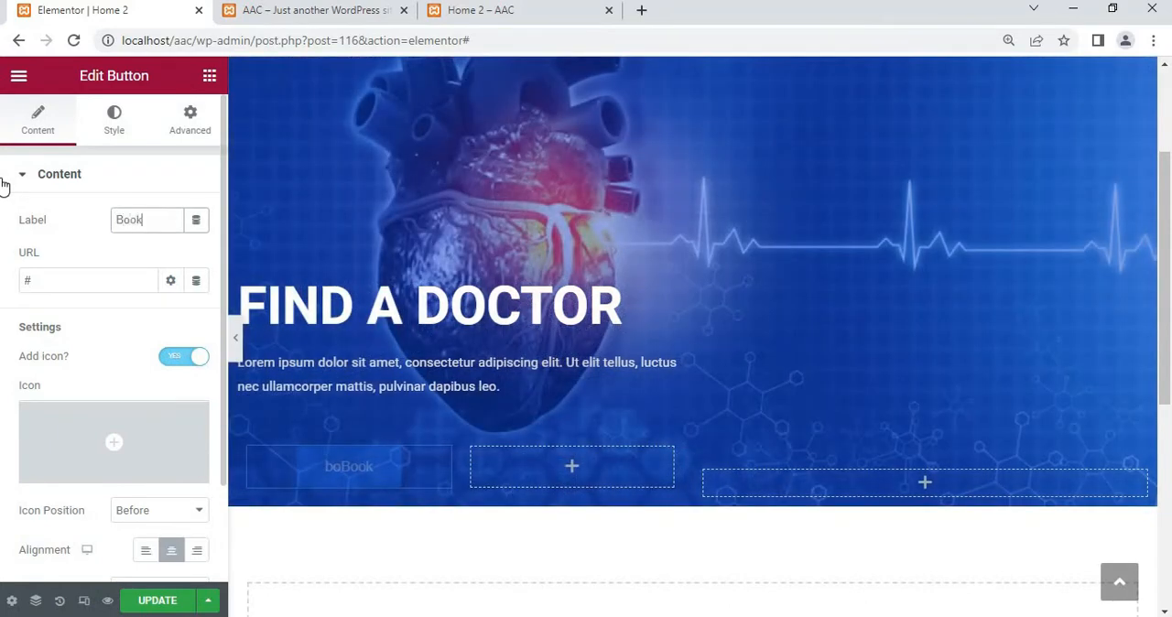
{"action": "type", "text": " Appointm"}
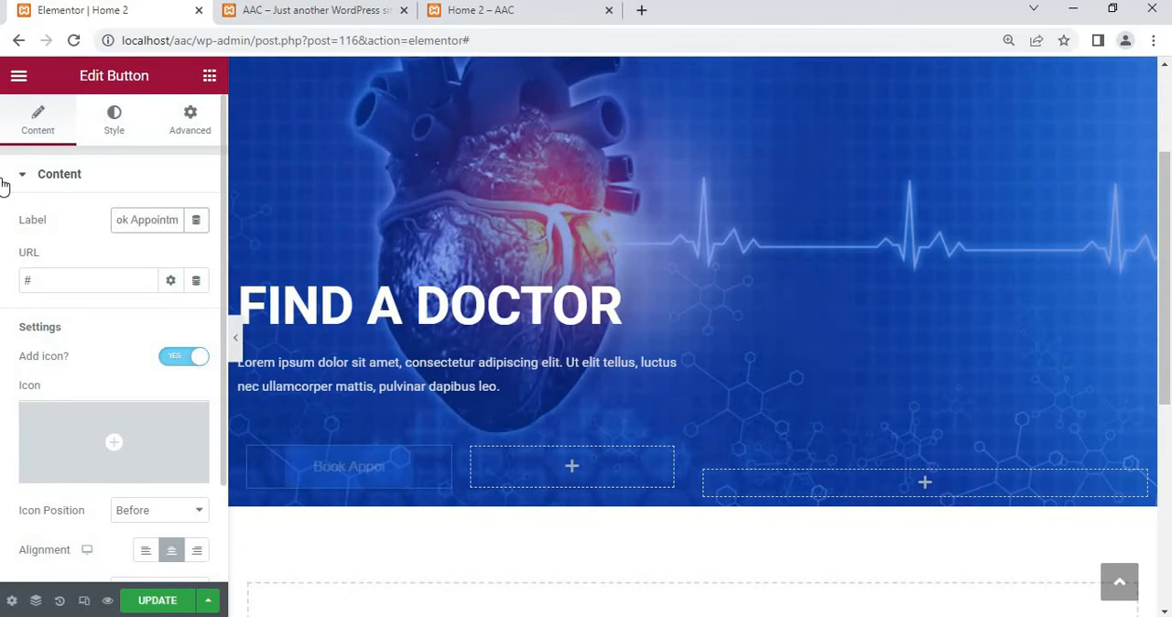
{"action": "type", "text": "ent"}
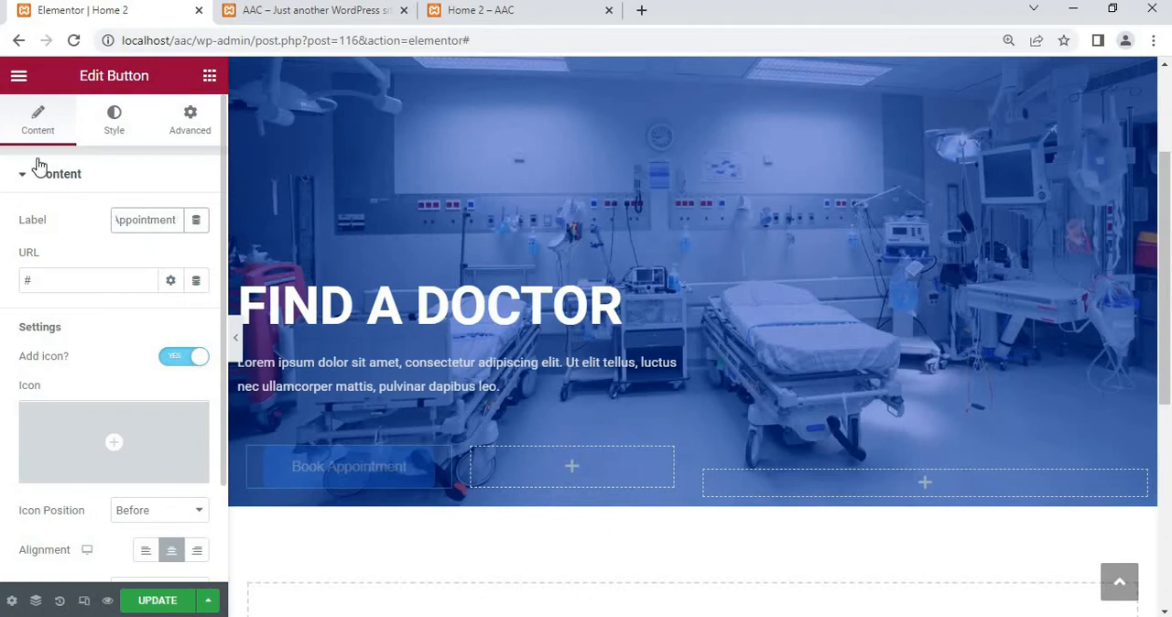
{"action": "left_click", "coordinate": [53, 285]}
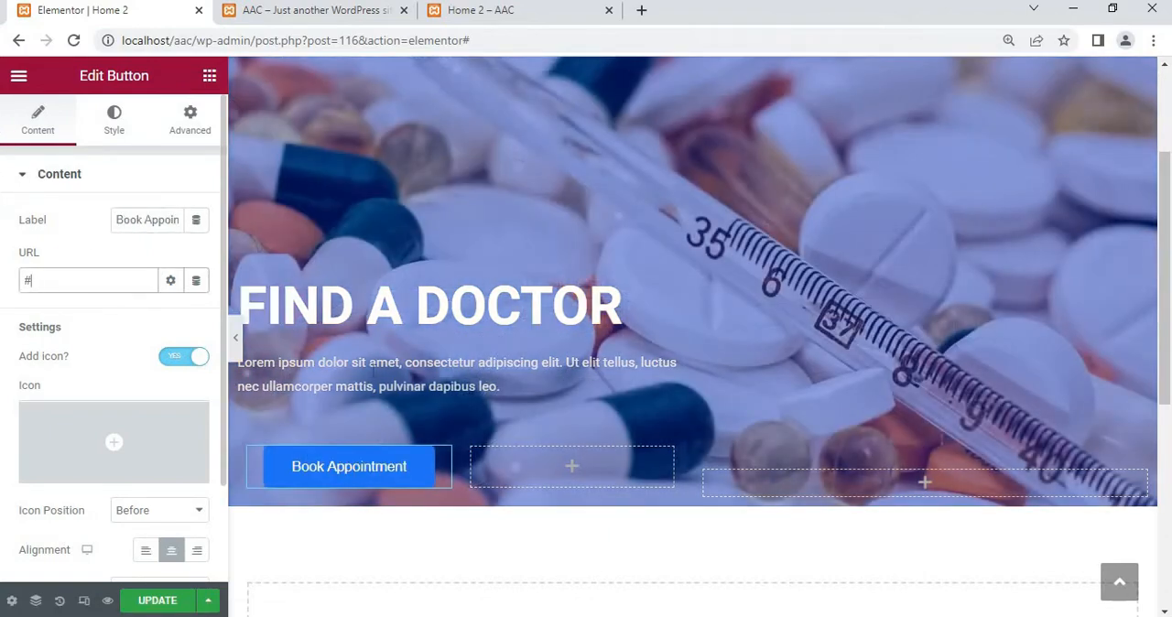
Preview the hero section at full width with the editing panel hidden, and restore the panel
{"action": "scroll", "coordinate": [430, 275], "scroll_direction": "up", "scroll_amount": 3}
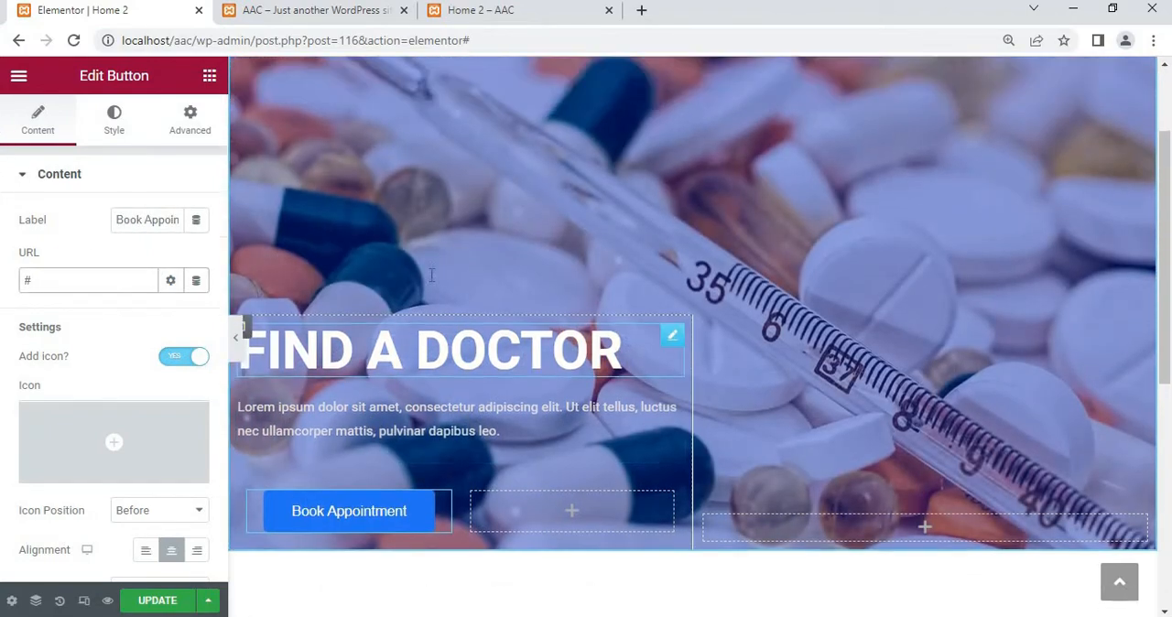
{"action": "left_click", "coordinate": [233, 335]}
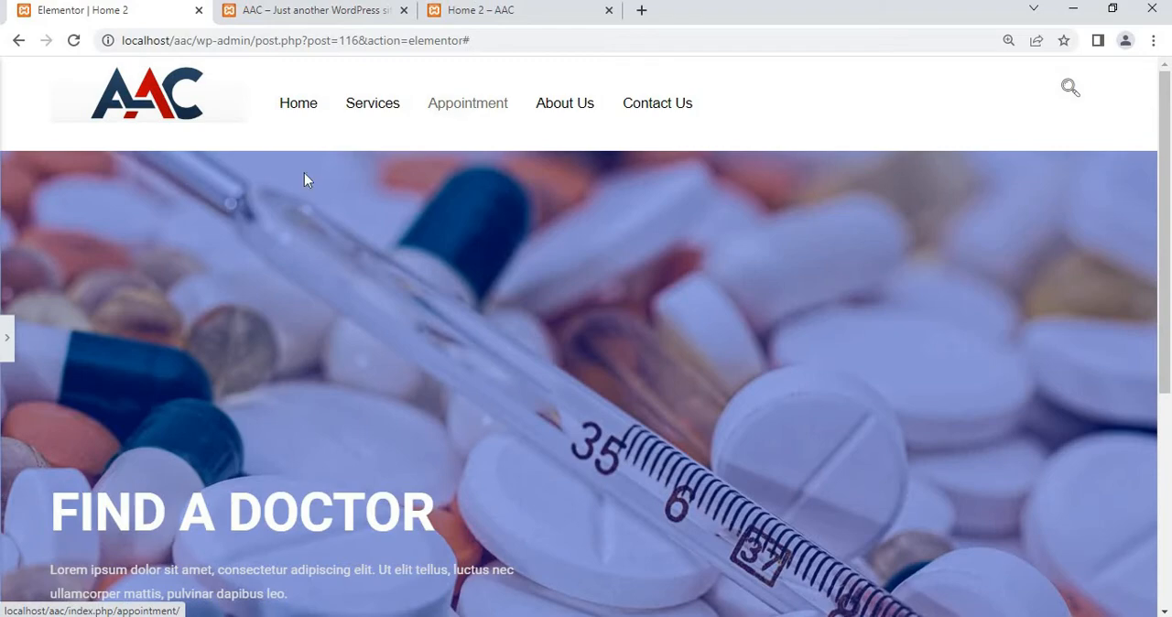
{"action": "left_click", "coordinate": [6, 343]}
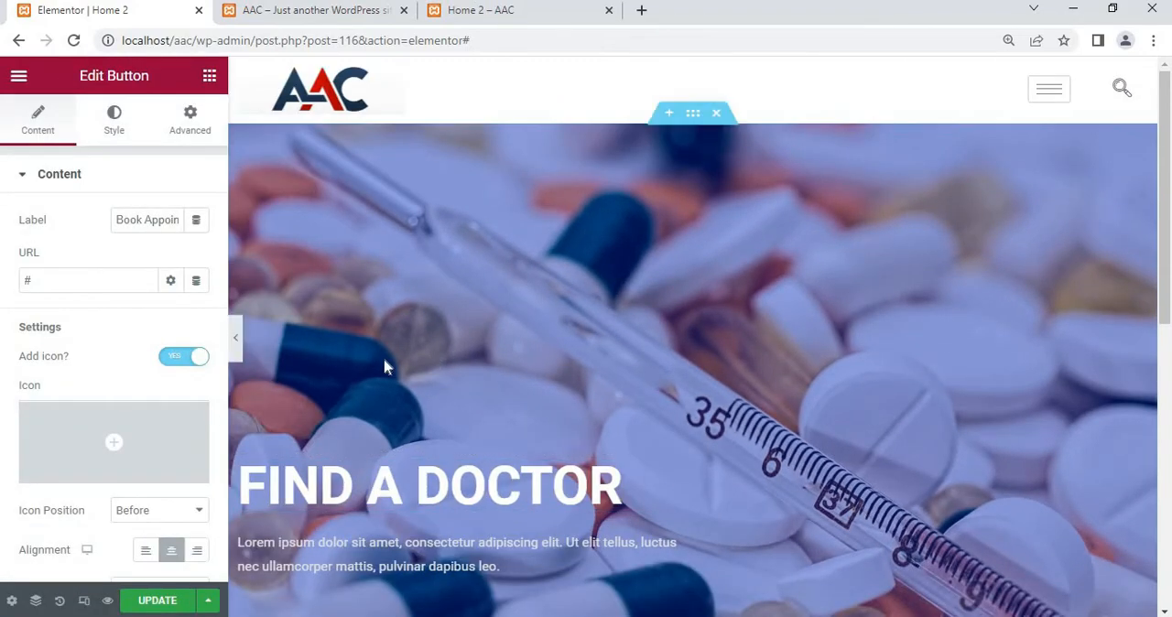
{"action": "scroll", "coordinate": [384, 366], "scroll_direction": "down", "scroll_amount": 2}
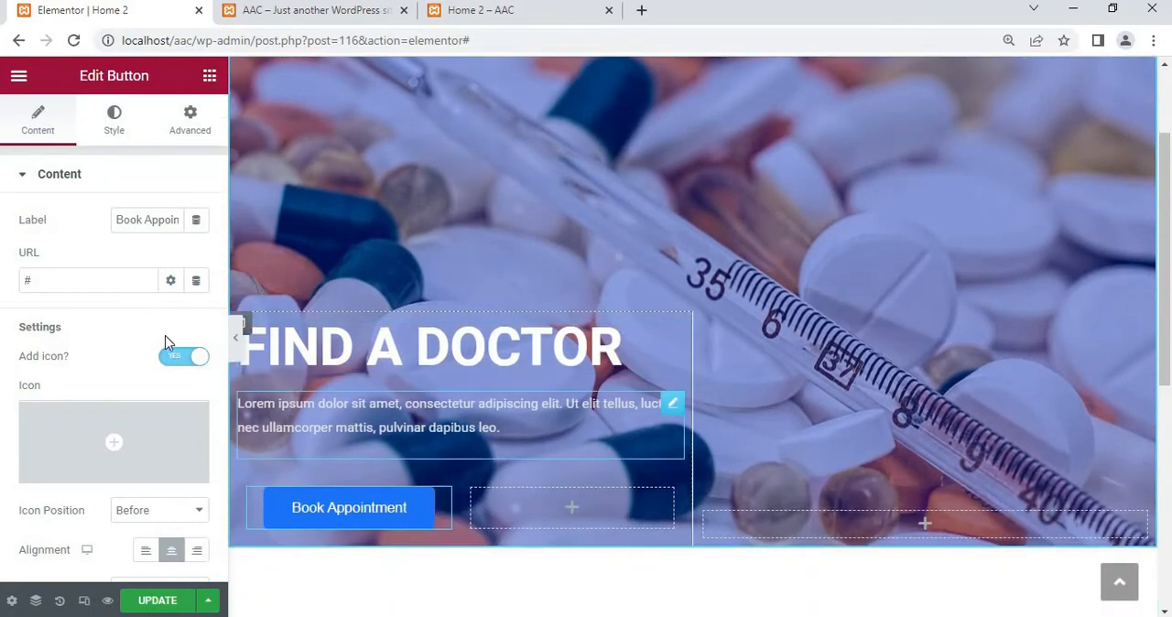
Search the icon library for "mess" and insert the envelope icon with an upward arrow on the Book Appointment button
{"action": "scroll", "coordinate": [99, 336], "scroll_direction": "down", "scroll_amount": 1}
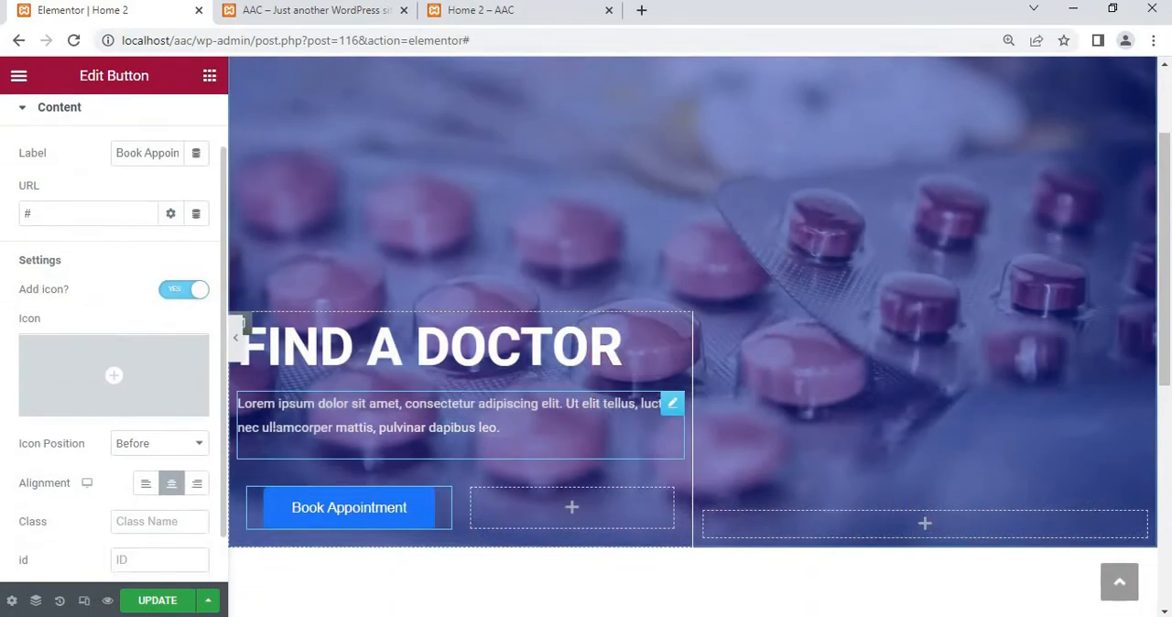
{"action": "left_click", "coordinate": [94, 397]}
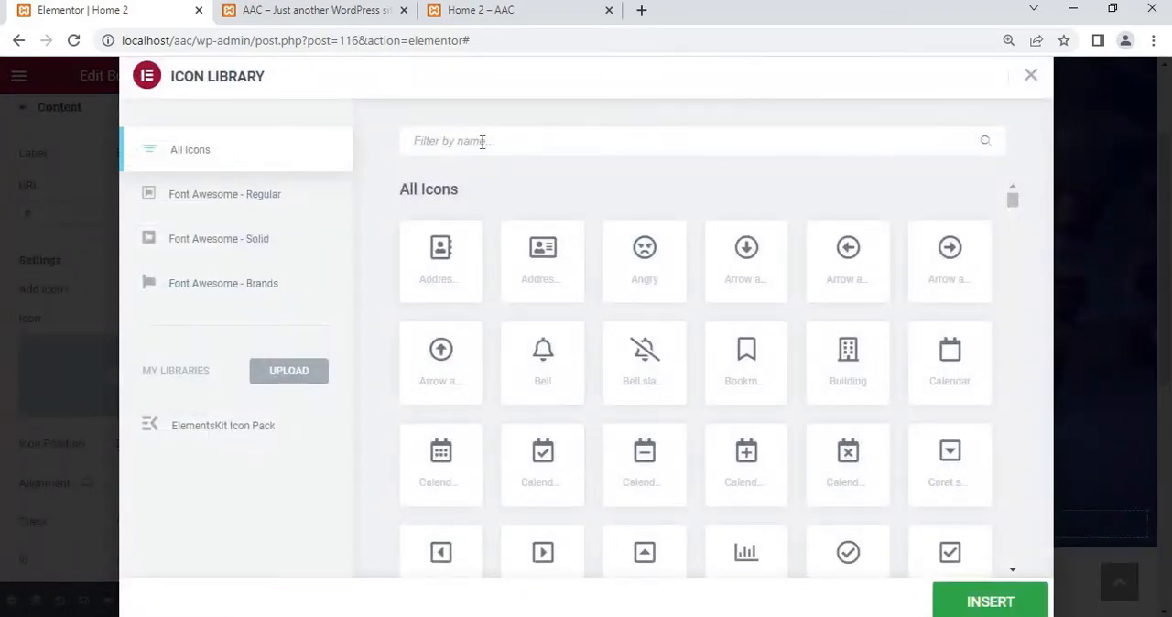
{"action": "type", "text": "mess"}
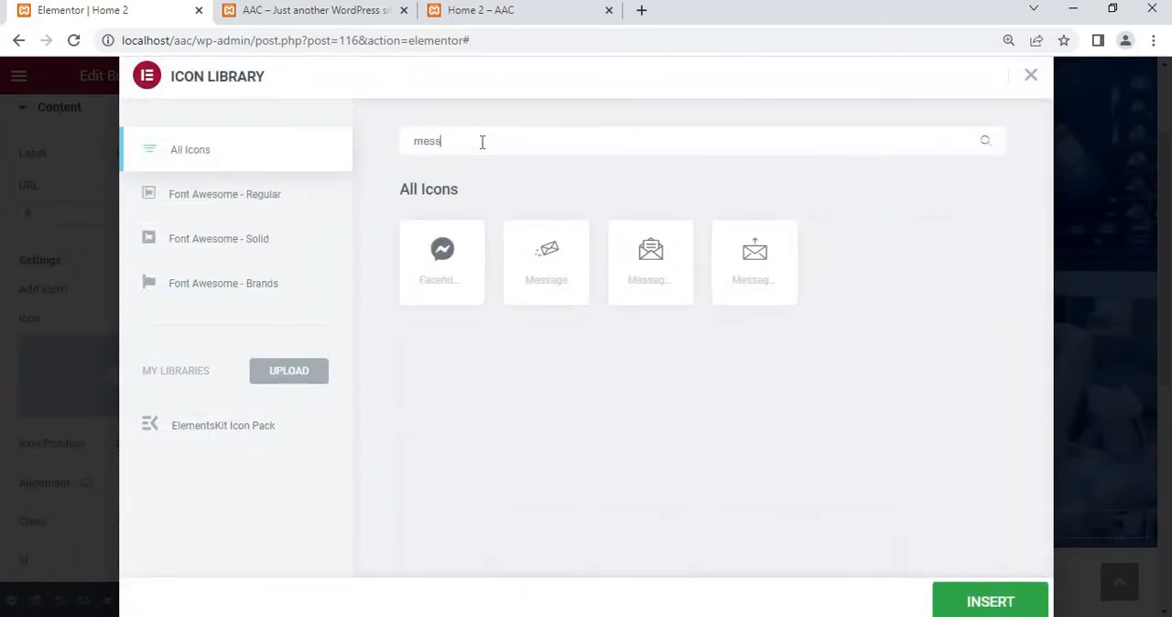
{"action": "left_click", "coordinate": [753, 253]}
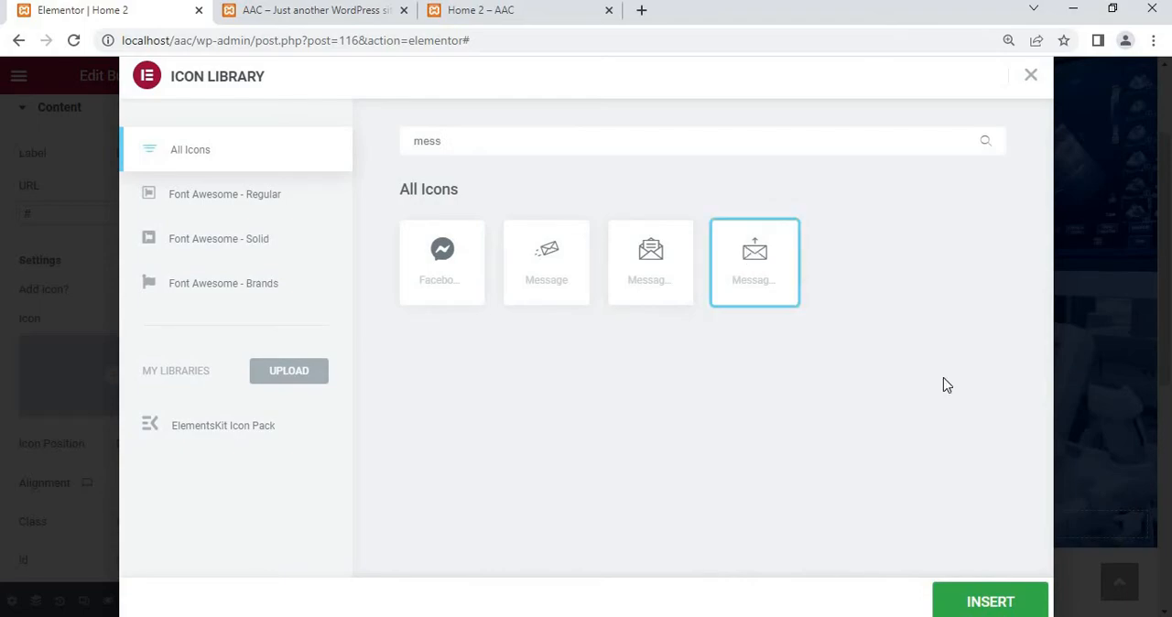
{"action": "left_click", "coordinate": [953, 595]}
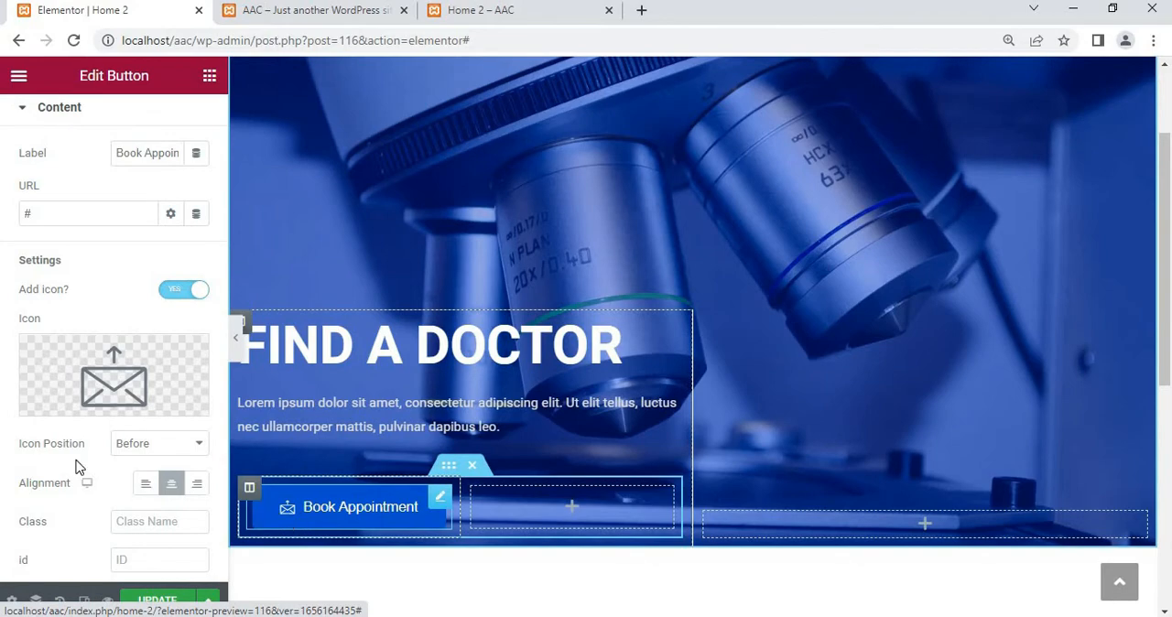
Compare left and center alignment for the Book Appointment button and set it to left
{"action": "scroll", "coordinate": [31, 454], "scroll_direction": "down", "scroll_amount": 1}
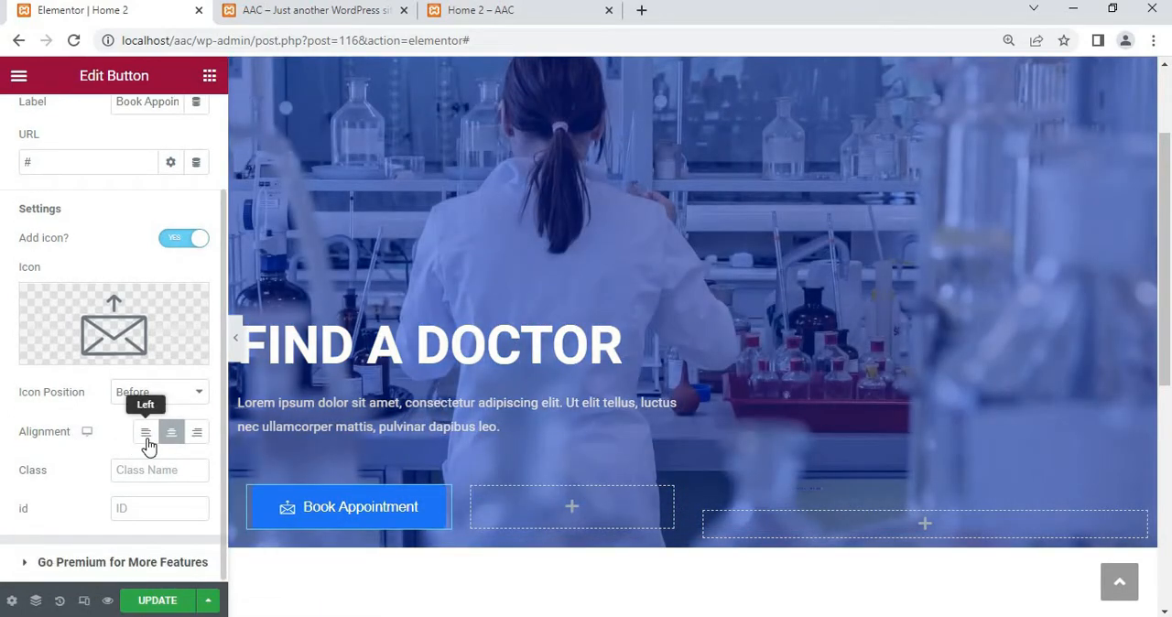
{"action": "left_click", "coordinate": [145, 433]}
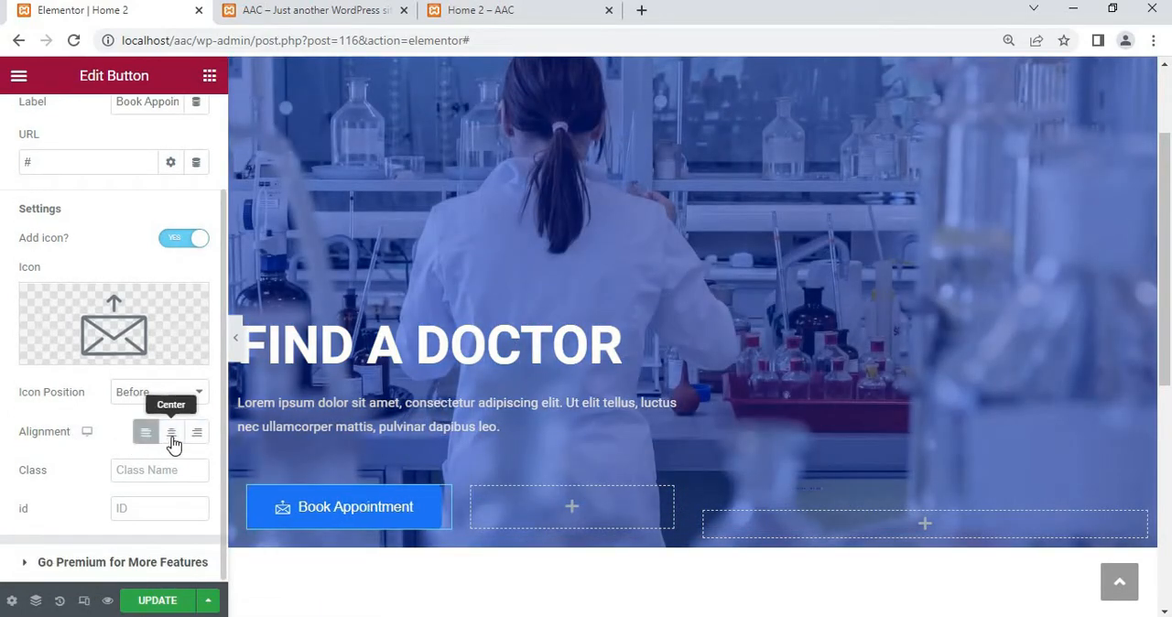
{"action": "left_click", "coordinate": [172, 439]}
{"action": "left_click", "coordinate": [148, 437]}
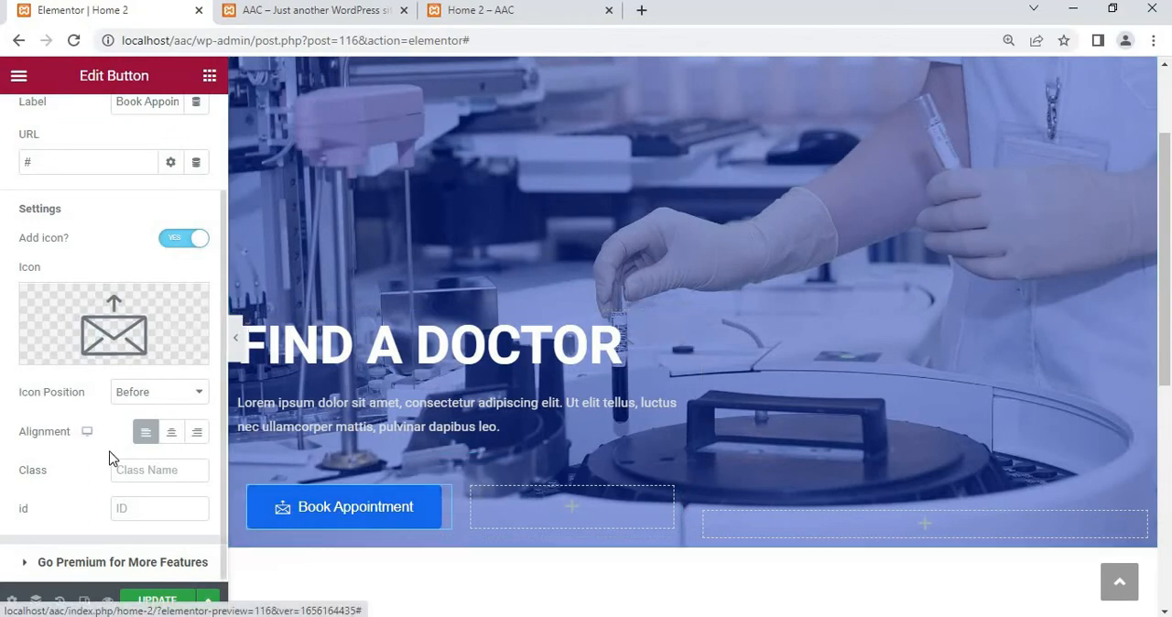
Set the Book Appointment button's width to 100%
{"action": "scroll", "coordinate": [64, 478], "scroll_direction": "up", "scroll_amount": 2}
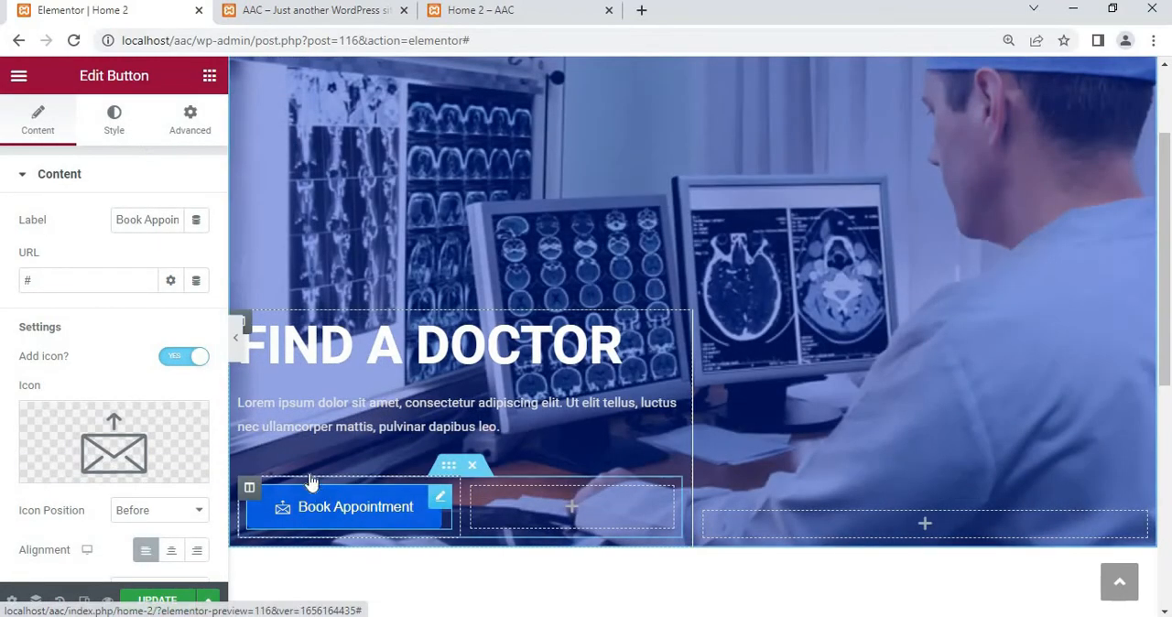
{"action": "left_click", "coordinate": [110, 124]}
{"action": "scroll", "coordinate": [108, 249], "scroll_direction": "down", "scroll_amount": 1}
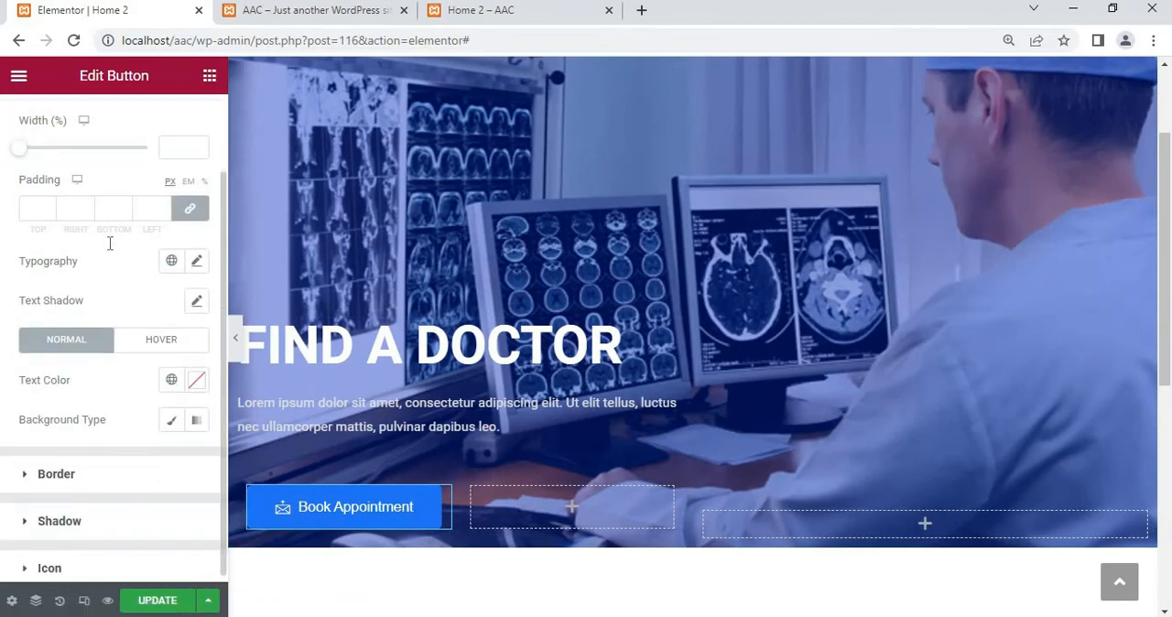
{"action": "scroll", "coordinate": [37, 202], "scroll_direction": "up", "scroll_amount": 1}
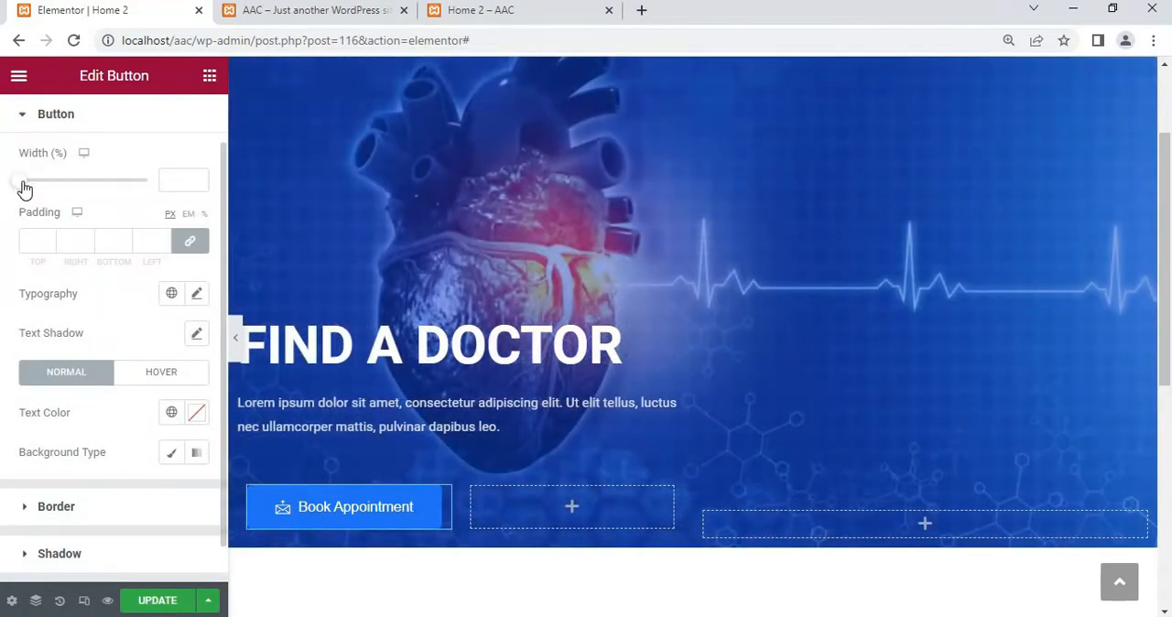
{"action": "left_click_drag", "start_coordinate": [25, 188], "coordinate": [176, 186]}
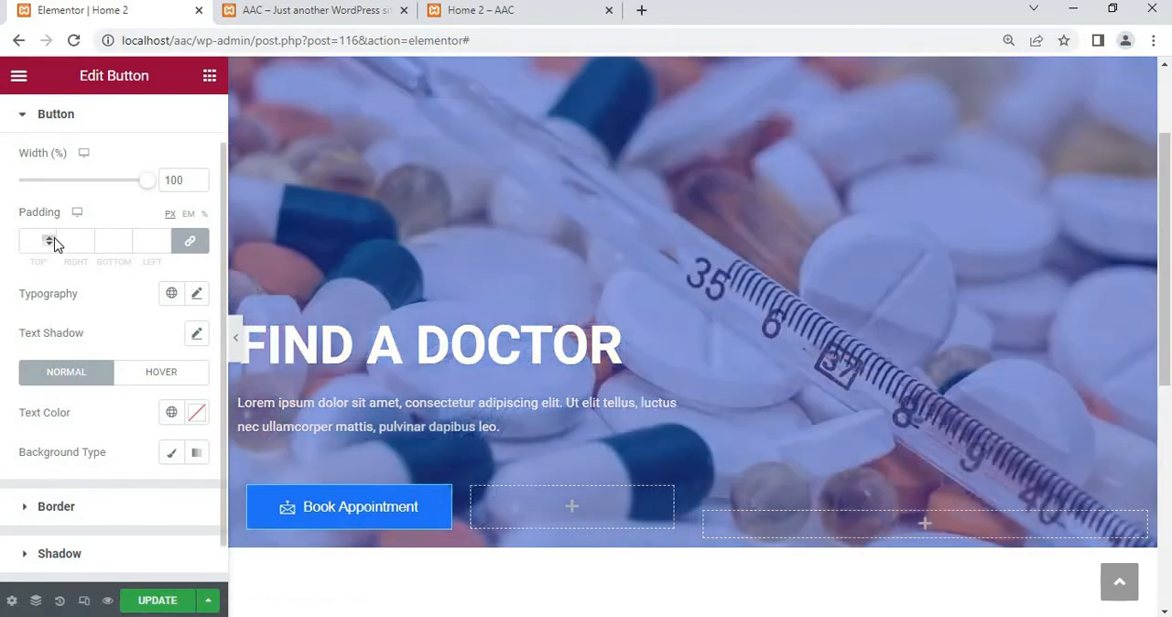
Try a linked padding of 4 px on the Book Appointment button and clear it again
{"action": "left_click", "coordinate": [53, 238]}
{"action": "left_click", "coordinate": [53, 239]}
{"action": "left_click", "coordinate": [53, 239]}
{"action": "left_click", "coordinate": [53, 239]}
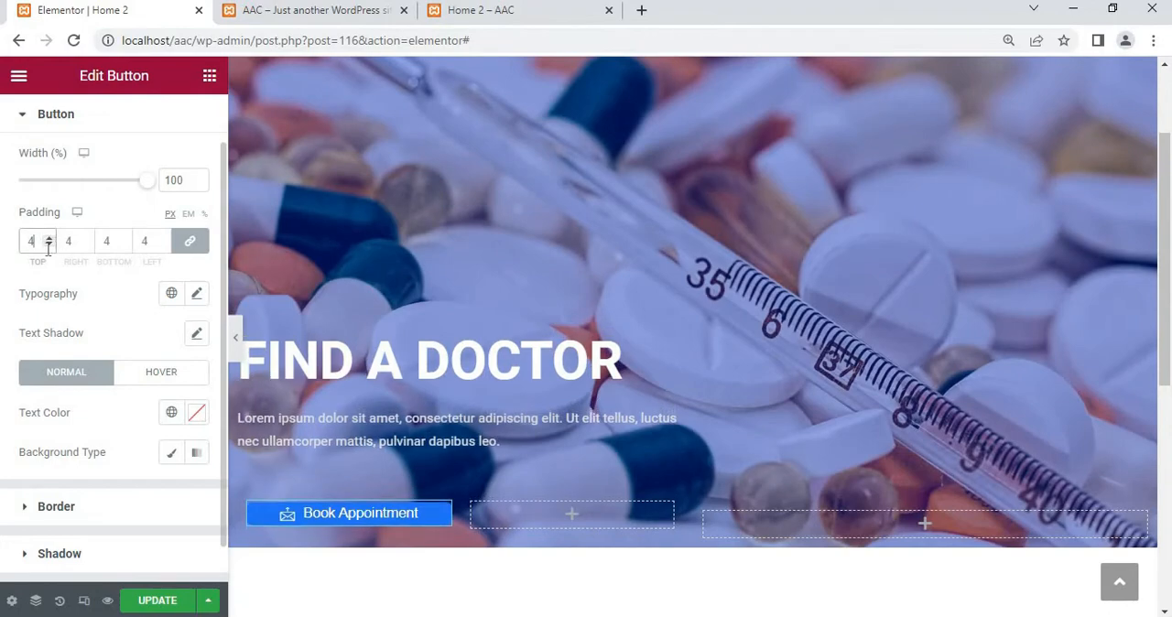
{"action": "key", "text": "BackSpace"}
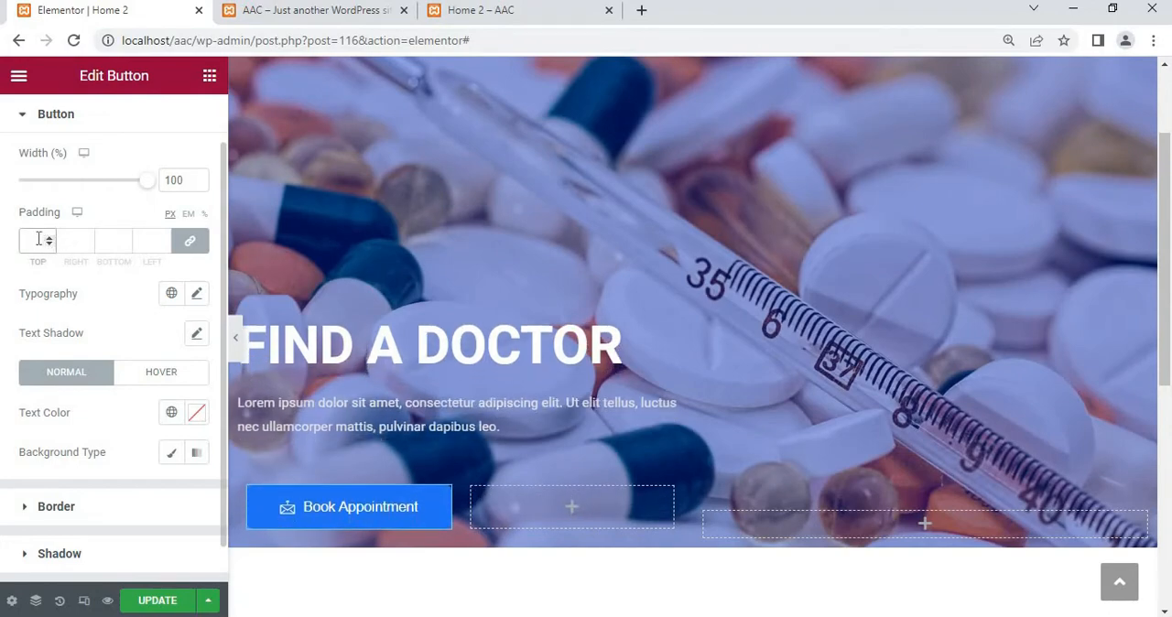
{"action": "scroll", "coordinate": [35, 314], "scroll_direction": "down", "scroll_amount": 1}
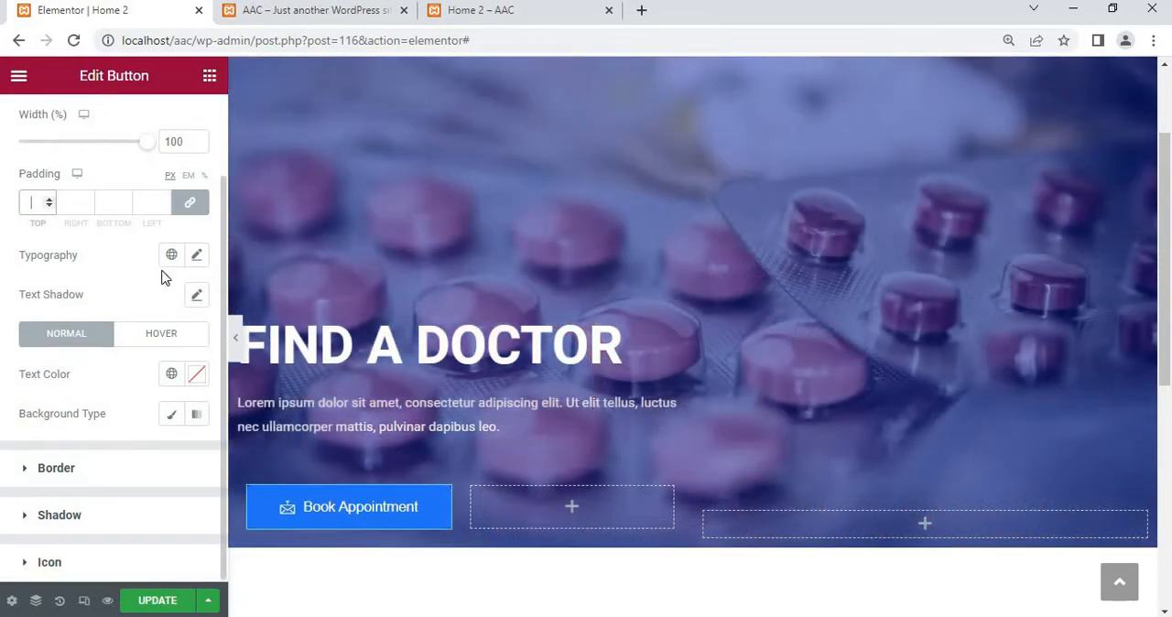
{"action": "scroll", "coordinate": [86, 266], "scroll_direction": "up", "scroll_amount": 2}
{"action": "scroll", "coordinate": [64, 233], "scroll_direction": "down", "scroll_amount": 1}
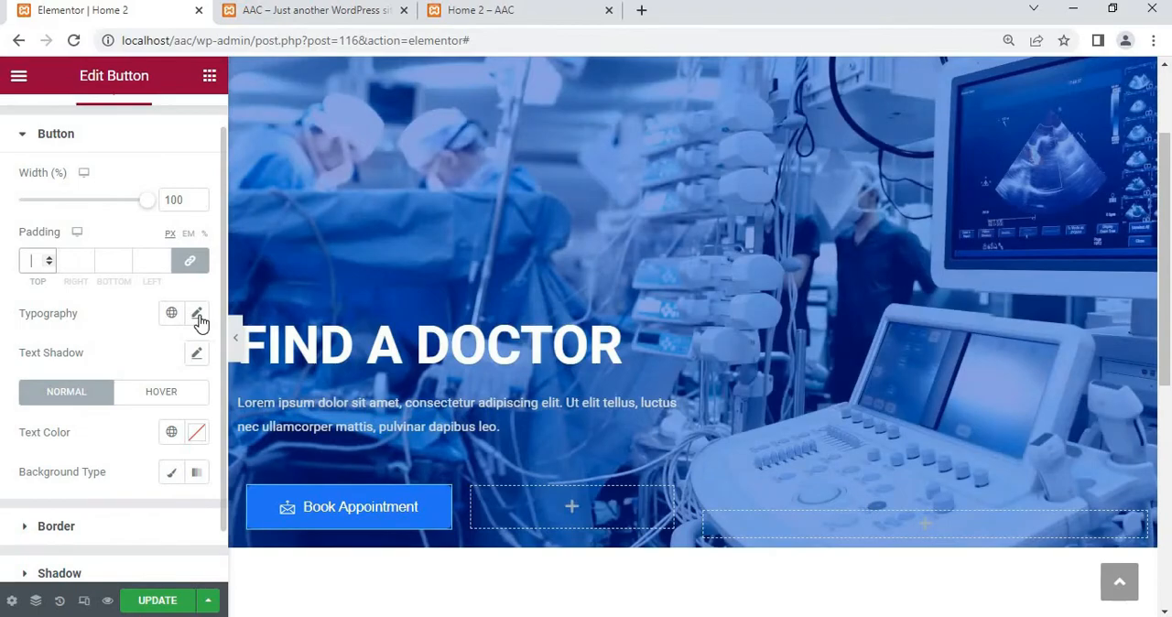
Try a 40 px font size for the Book Appointment button's label and clear the size value
{"action": "left_click", "coordinate": [197, 314]}
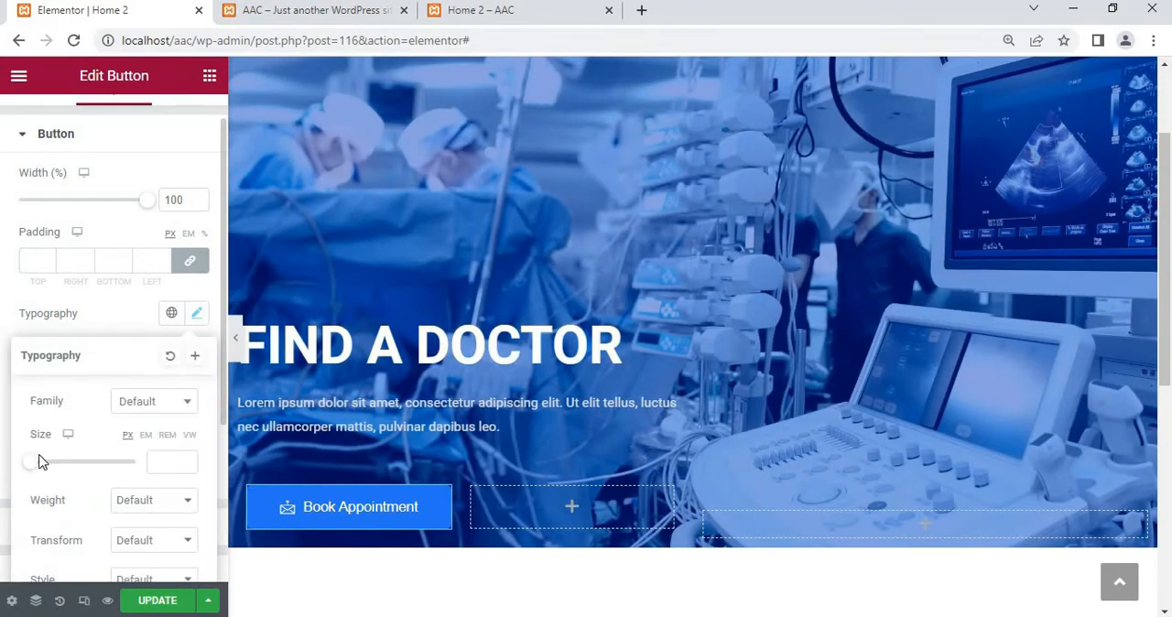
{"action": "mouse_move", "coordinate": [37, 465]}
{"action": "left_mouse_down"}
{"action": "mouse_move", "coordinate": [69, 465]}
{"action": "mouse_move", "coordinate": [51, 462]}
{"action": "left_mouse_up"}
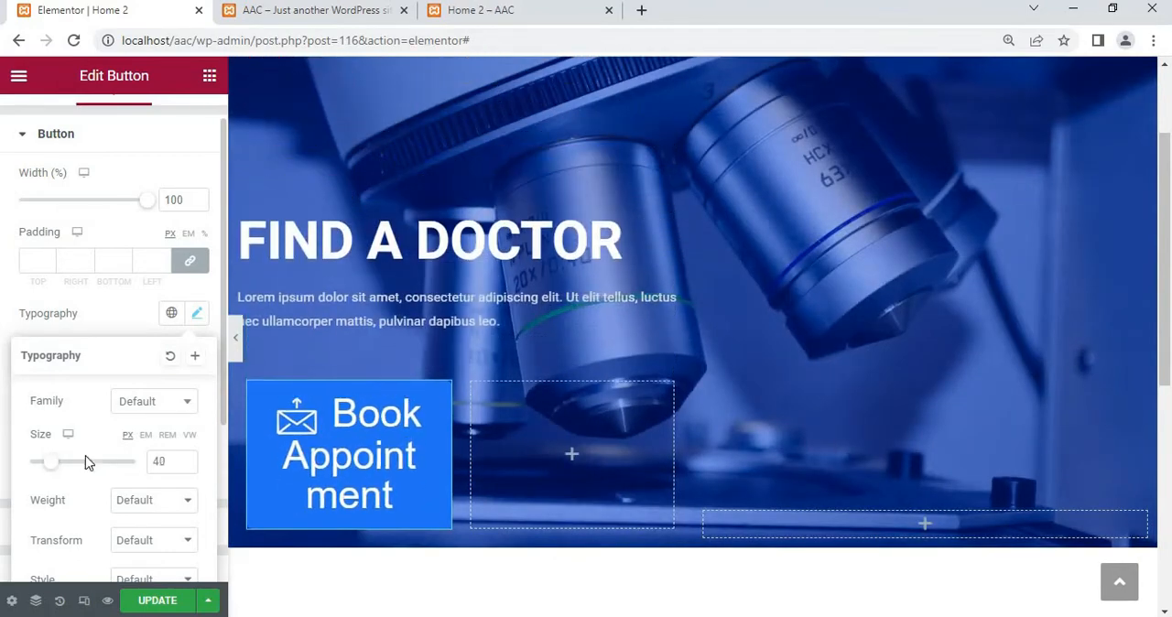
{"action": "left_click_drag", "start_coordinate": [168, 460], "coordinate": [149, 469]}
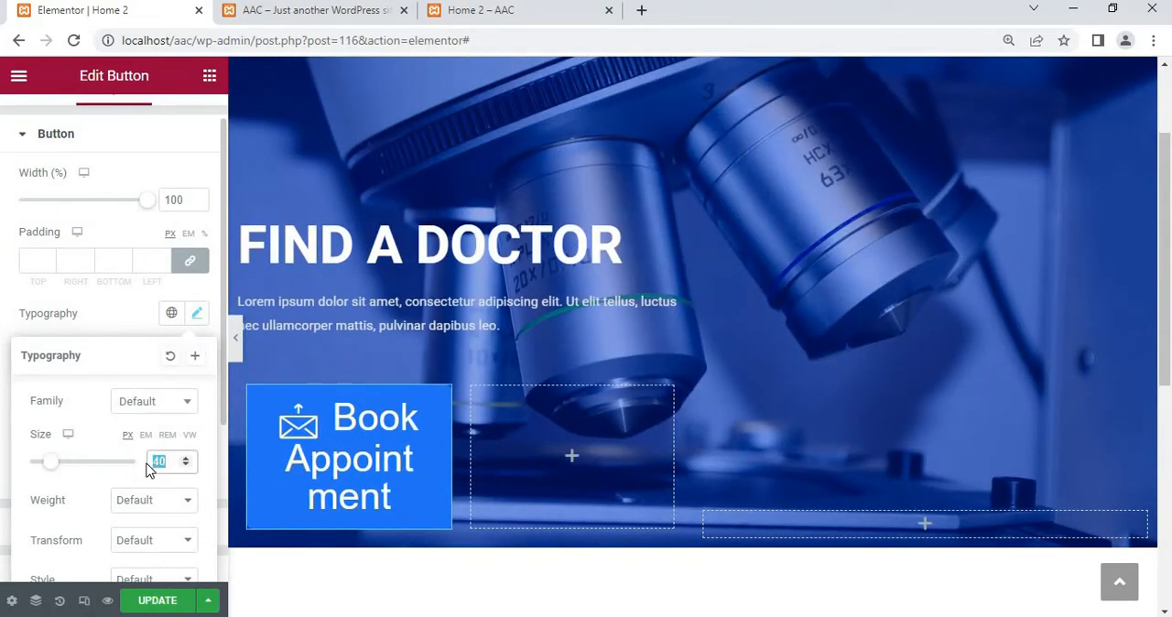
{"action": "key", "text": "BackSpace"}
{"action": "scroll", "coordinate": [125, 411], "scroll_direction": "down", "scroll_amount": 3}
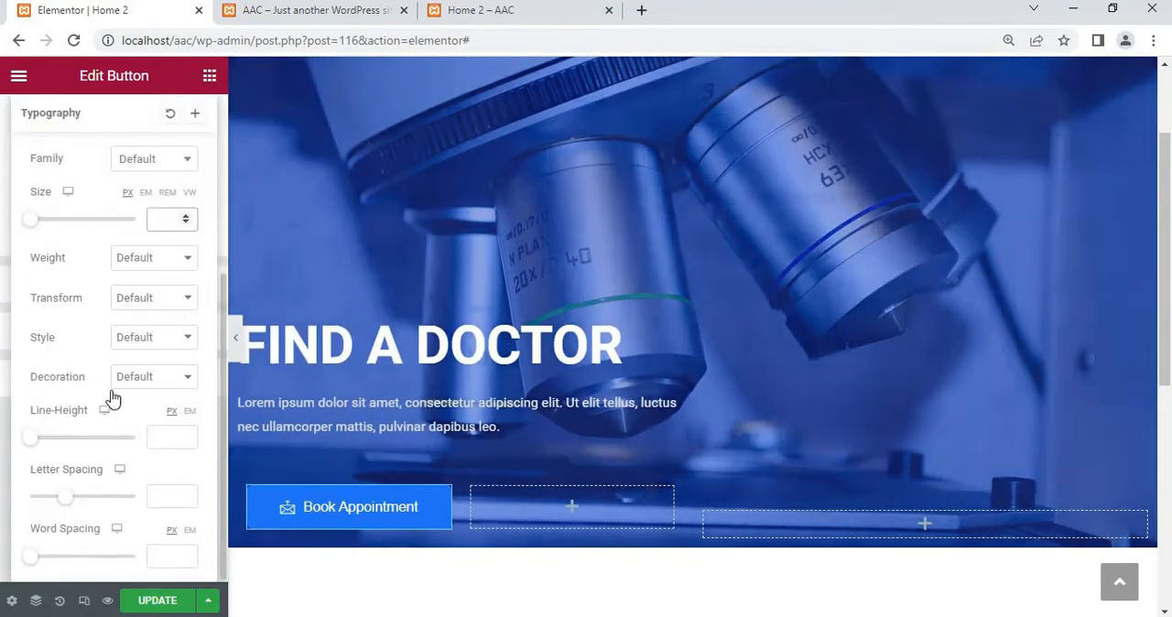
Compare the lowercase and uppercase text transforms on the button's label and return the transform to Default
{"action": "left_click", "coordinate": [167, 300]}
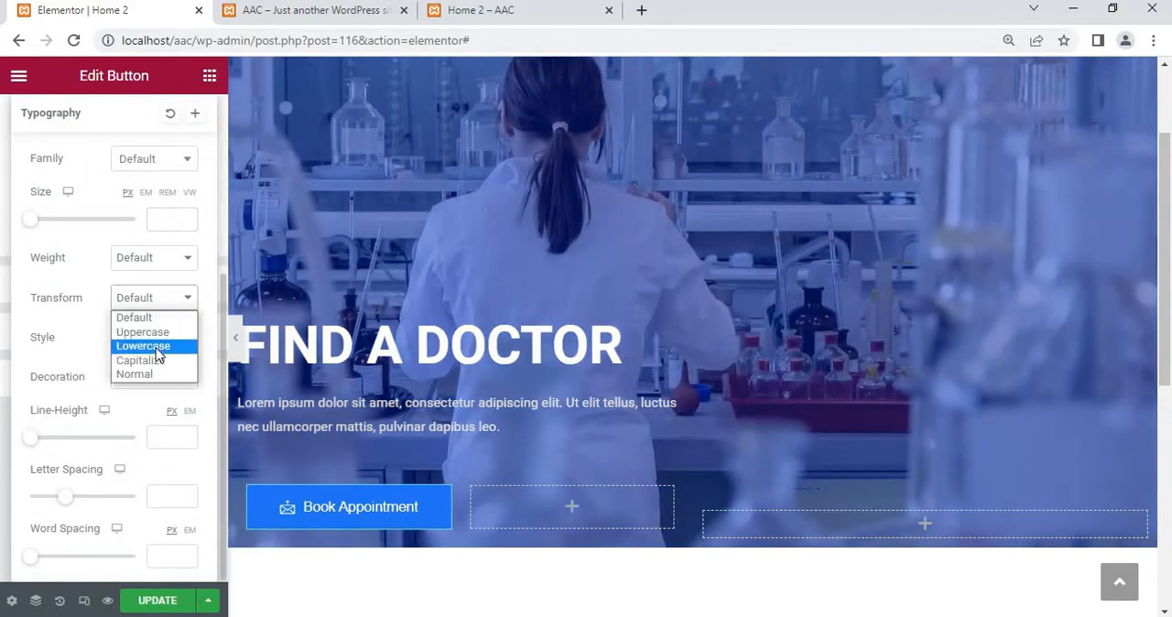
{"action": "left_click", "coordinate": [157, 342]}
{"action": "left_click", "coordinate": [168, 304]}
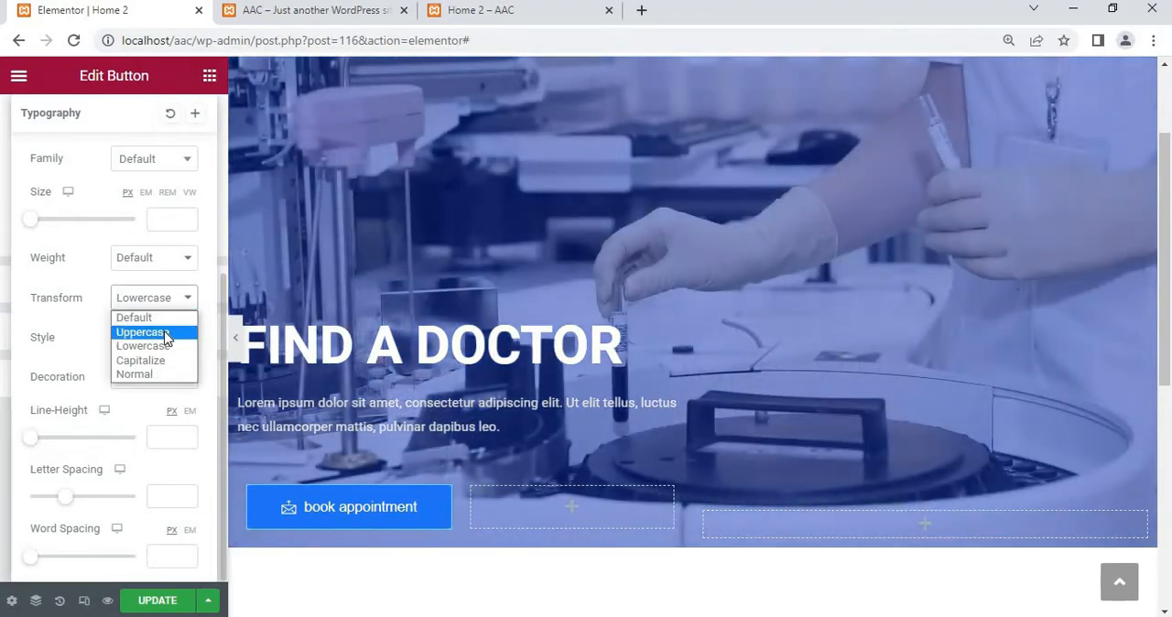
{"action": "left_click", "coordinate": [166, 333]}
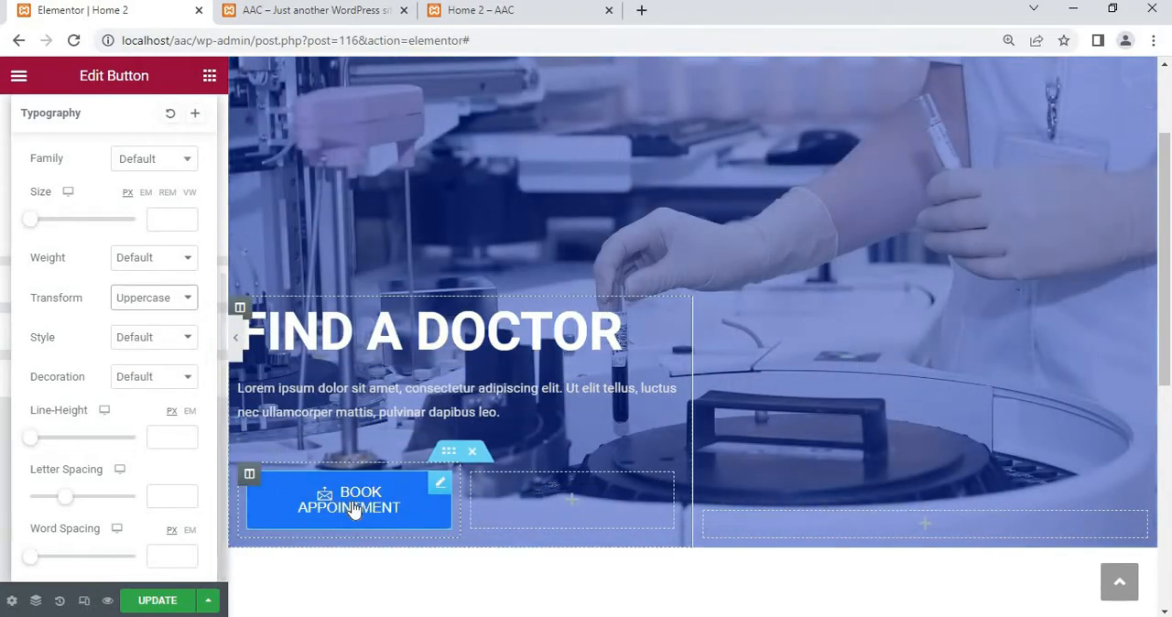
{"action": "left_click", "coordinate": [156, 304]}
{"action": "left_click", "coordinate": [154, 316]}
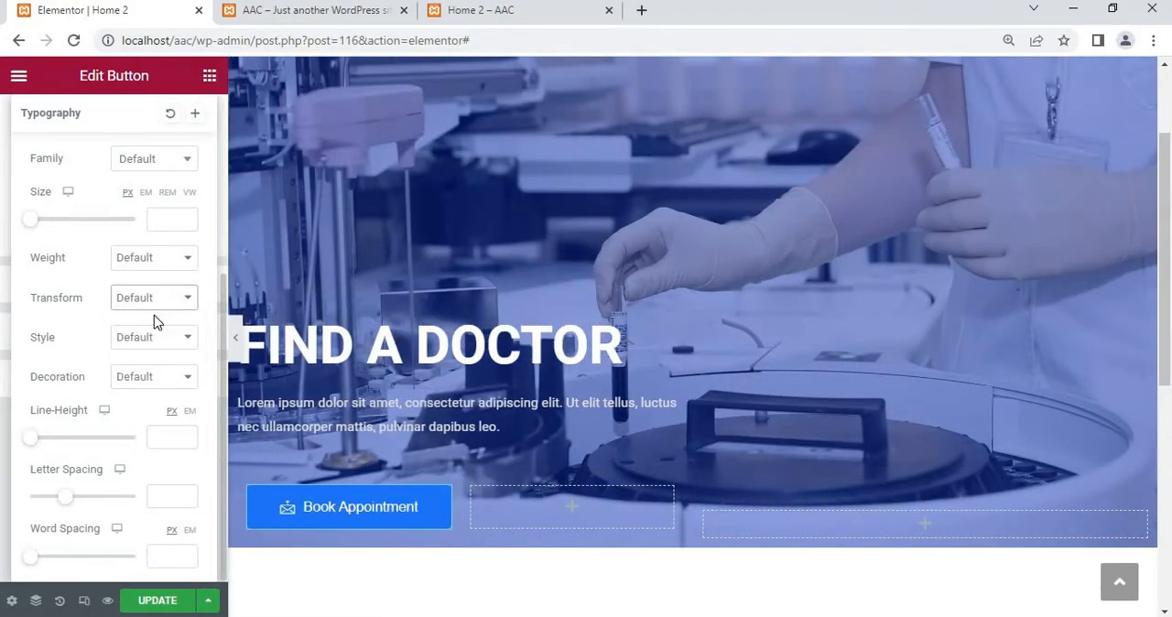
Reset the Book Appointment button's typography settings to their defaults
{"action": "scroll", "coordinate": [154, 315], "scroll_direction": "up", "scroll_amount": 5}
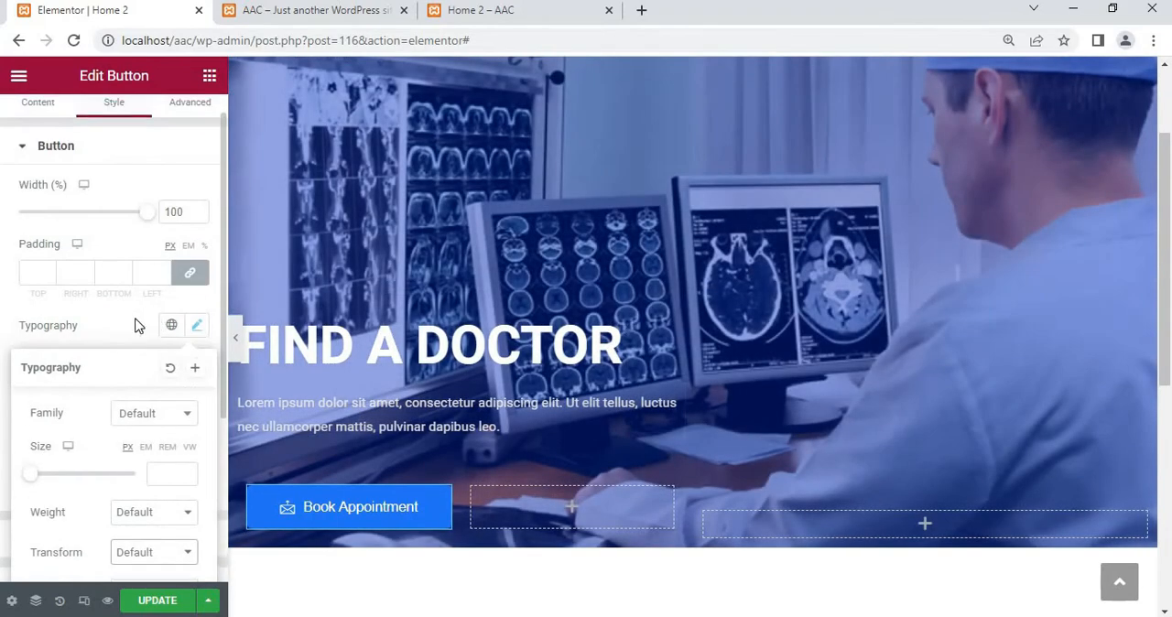
{"action": "left_click", "coordinate": [116, 332]}
{"action": "scroll", "coordinate": [117, 333], "scroll_direction": "down", "scroll_amount": 1}
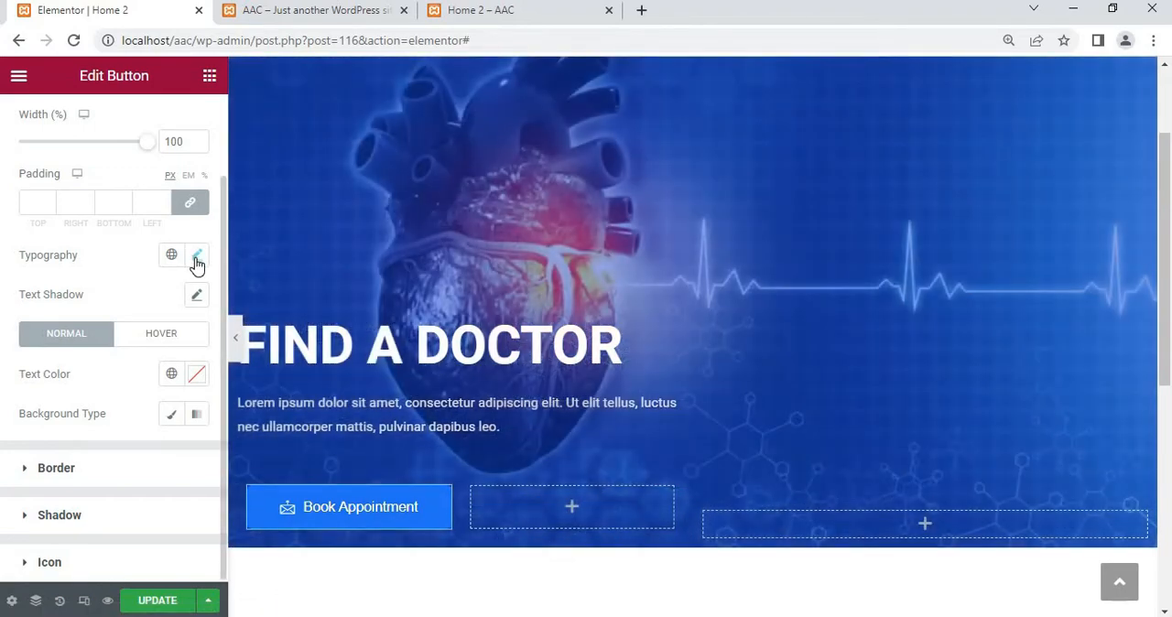
{"action": "left_click", "coordinate": [196, 255]}
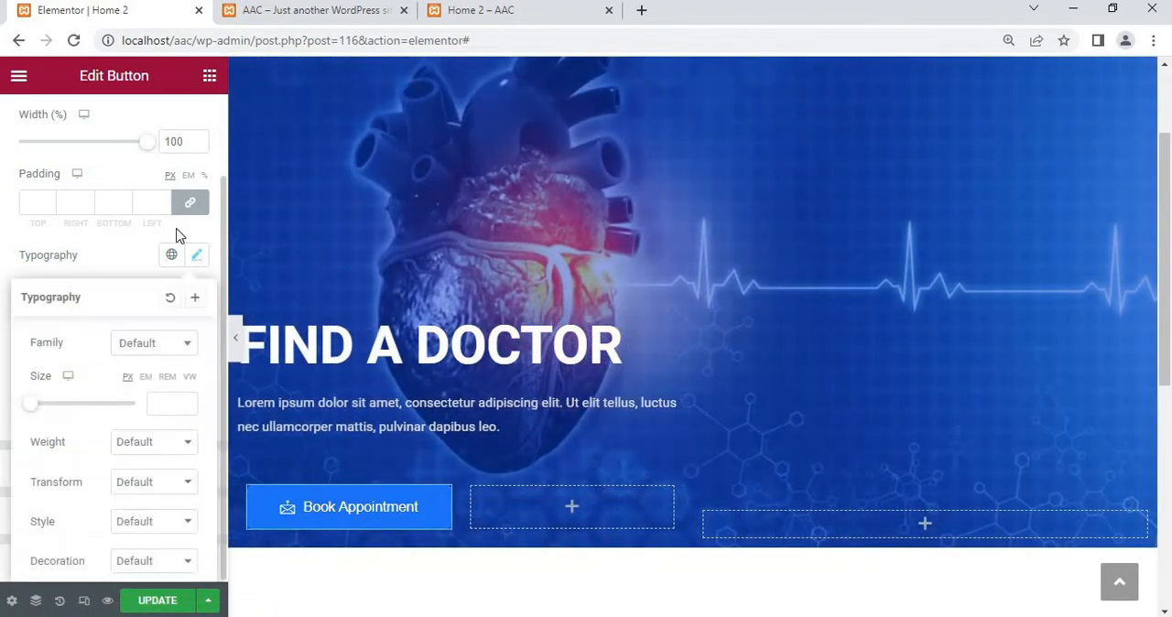
{"action": "left_click", "coordinate": [174, 296]}
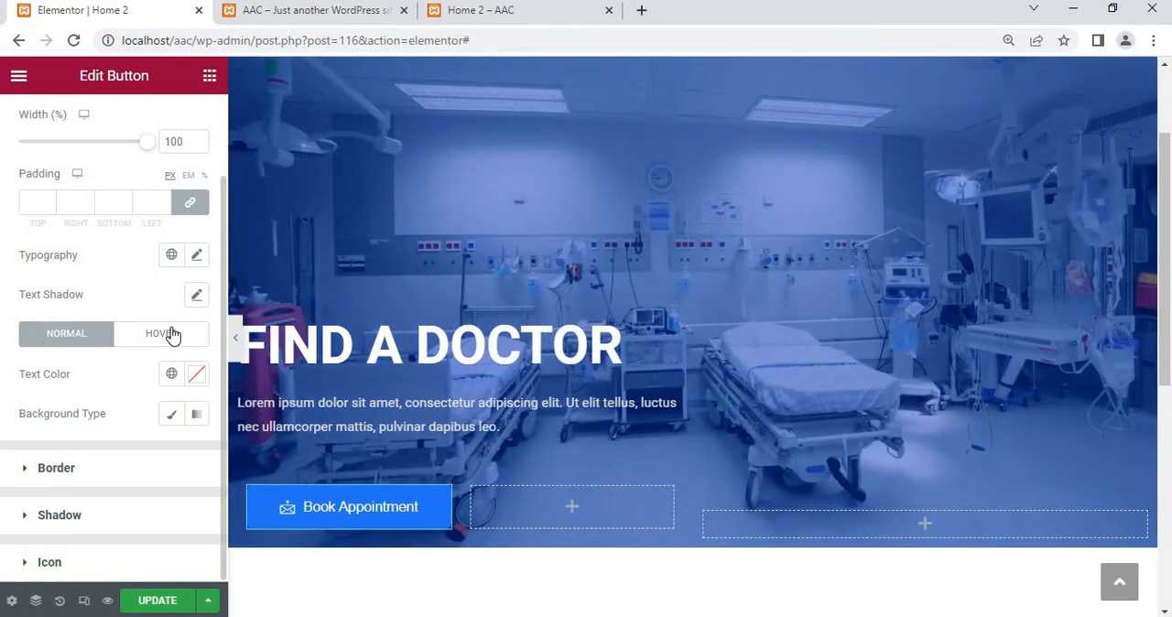
Give the Book Appointment button's hover state a classic background in dark blue #0B00B9
{"action": "left_click", "coordinate": [172, 335]}
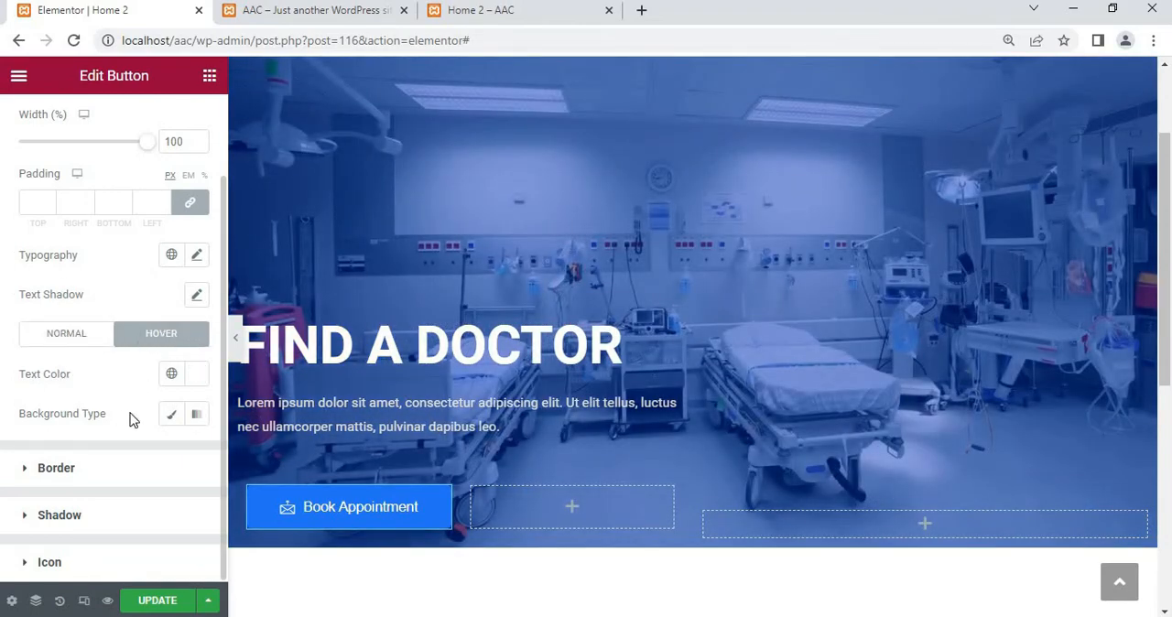
{"action": "left_click", "coordinate": [173, 417]}
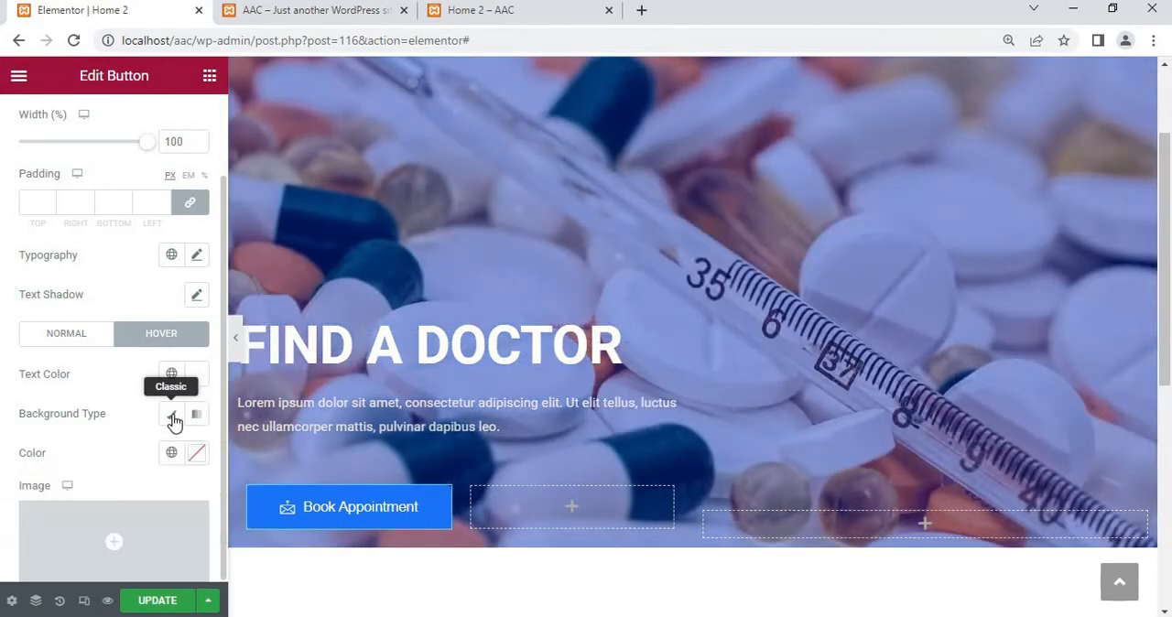
{"action": "left_click", "coordinate": [197, 455]}
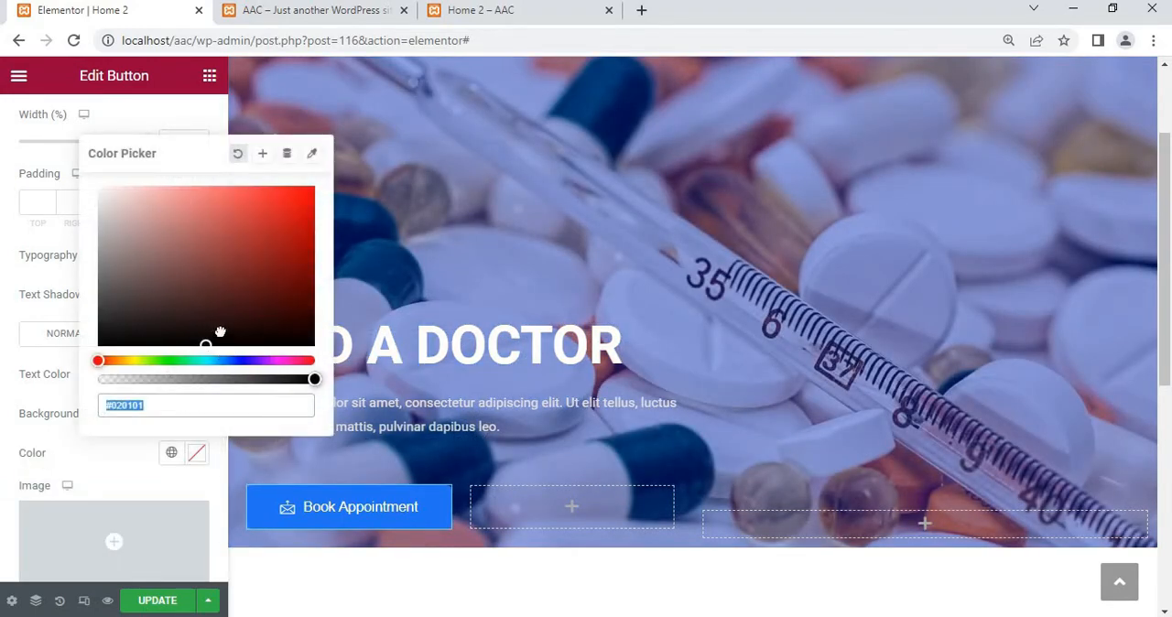
{"action": "left_click", "coordinate": [230, 335]}
{"action": "left_click", "coordinate": [243, 359]}
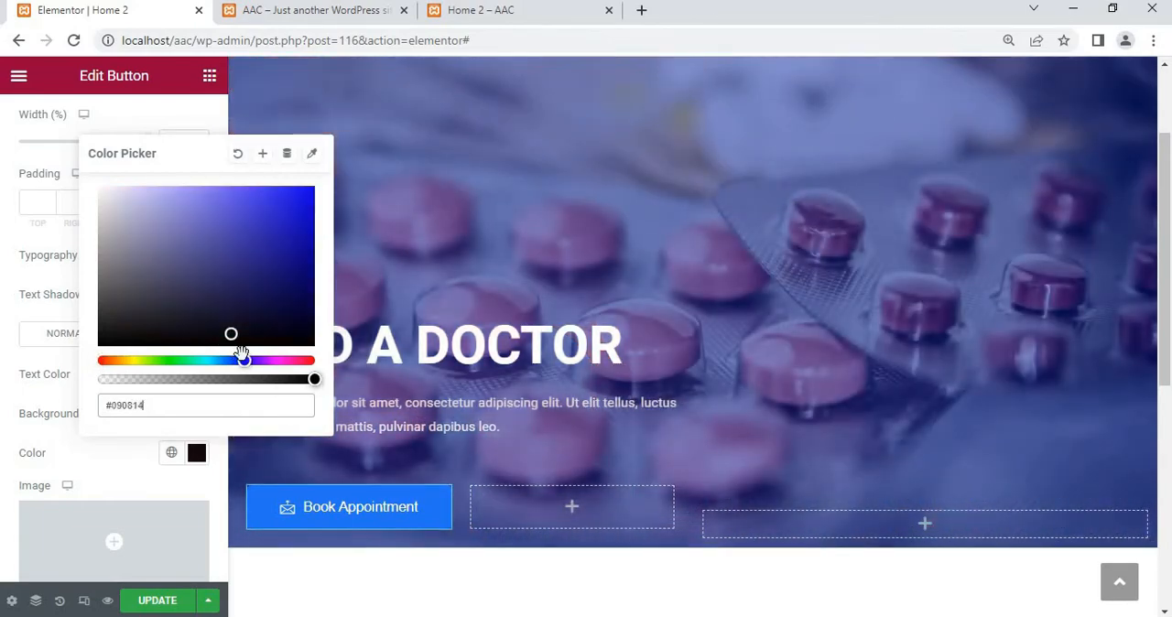
{"action": "left_click_drag", "start_coordinate": [233, 335], "coordinate": [306, 264]}
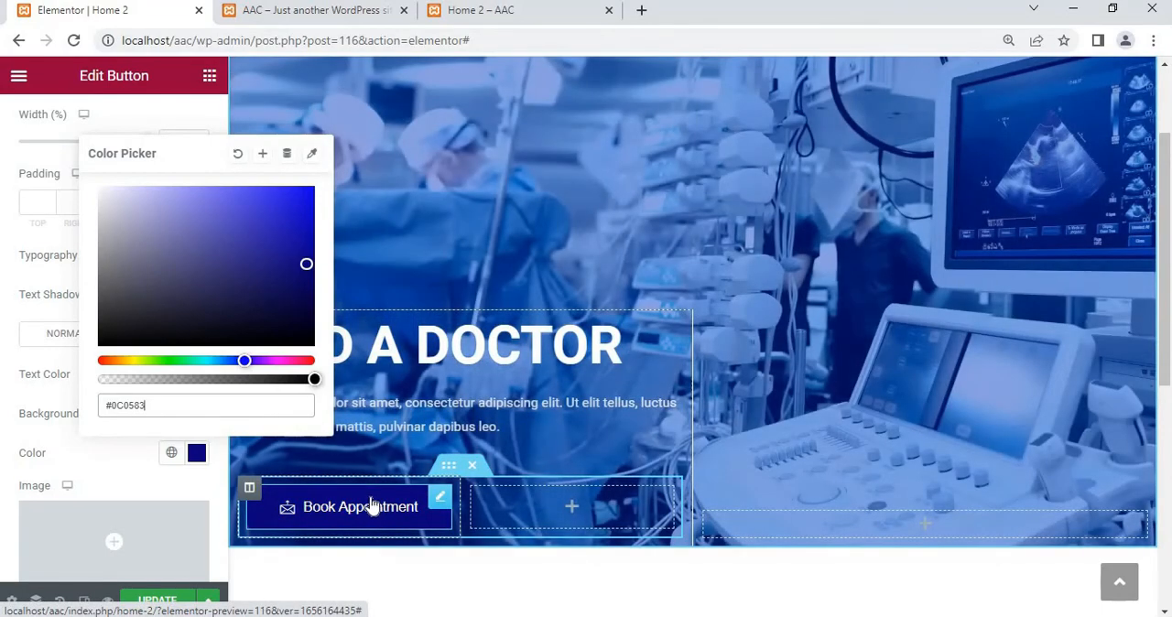
{"action": "left_click_drag", "start_coordinate": [269, 209], "coordinate": [313, 230]}
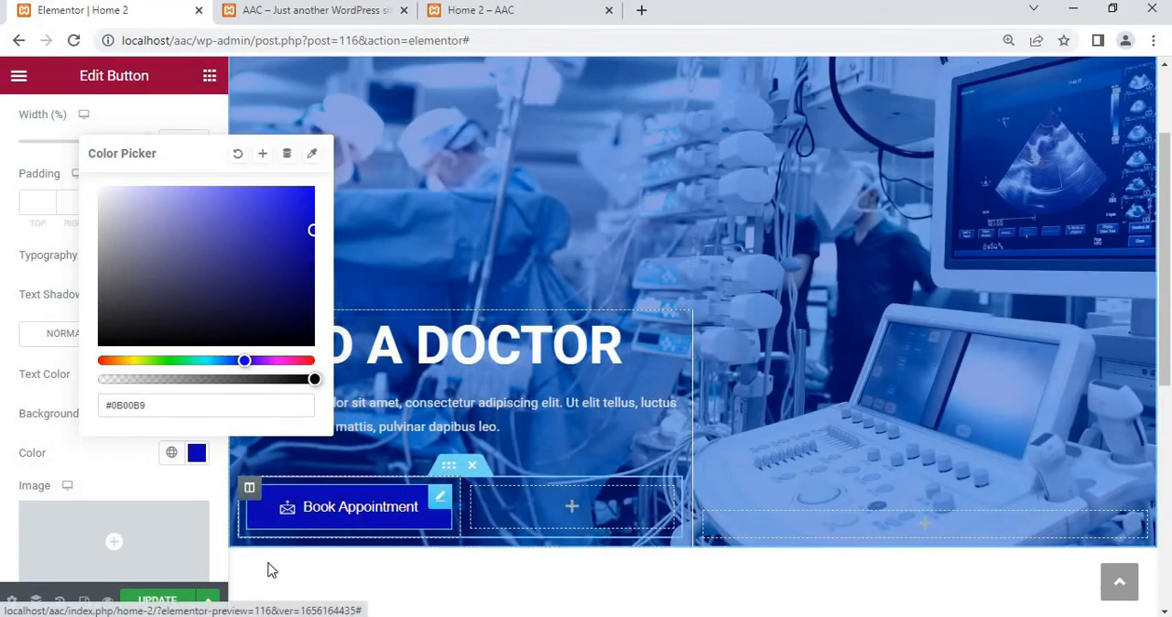
{"action": "left_click", "coordinate": [99, 463]}
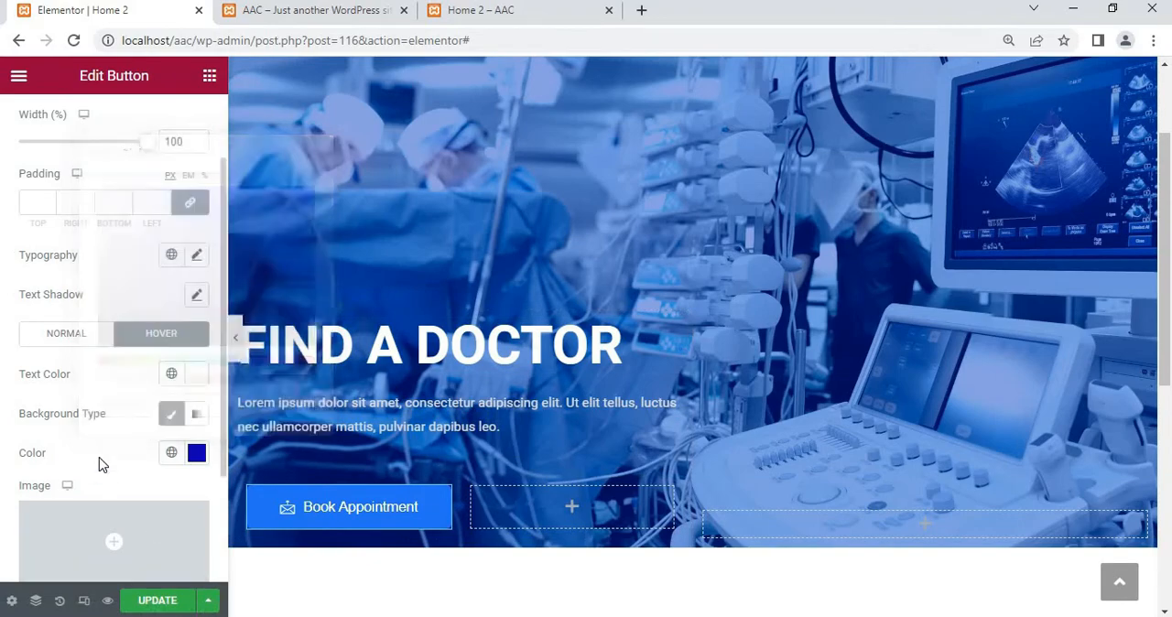
Add a box shadow to the Book Appointment button with a horizontal offset of 9 and a vertical offset of 5
{"action": "scroll", "coordinate": [98, 465], "scroll_direction": "down", "scroll_amount": 3}
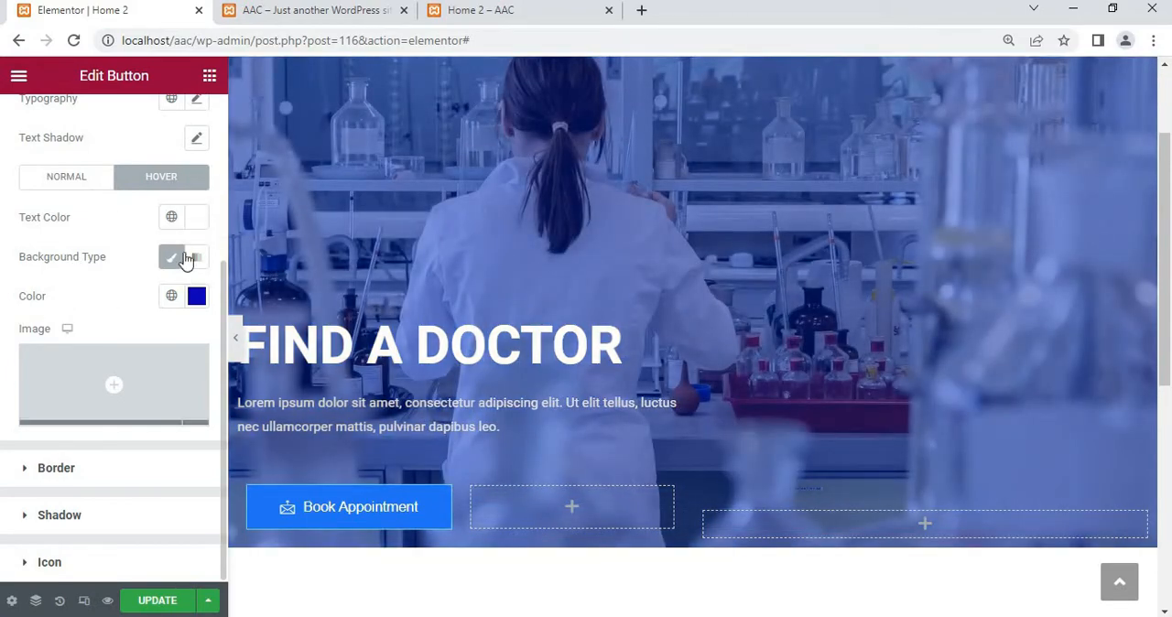
{"action": "mouse_move", "coordinate": [95, 406]}
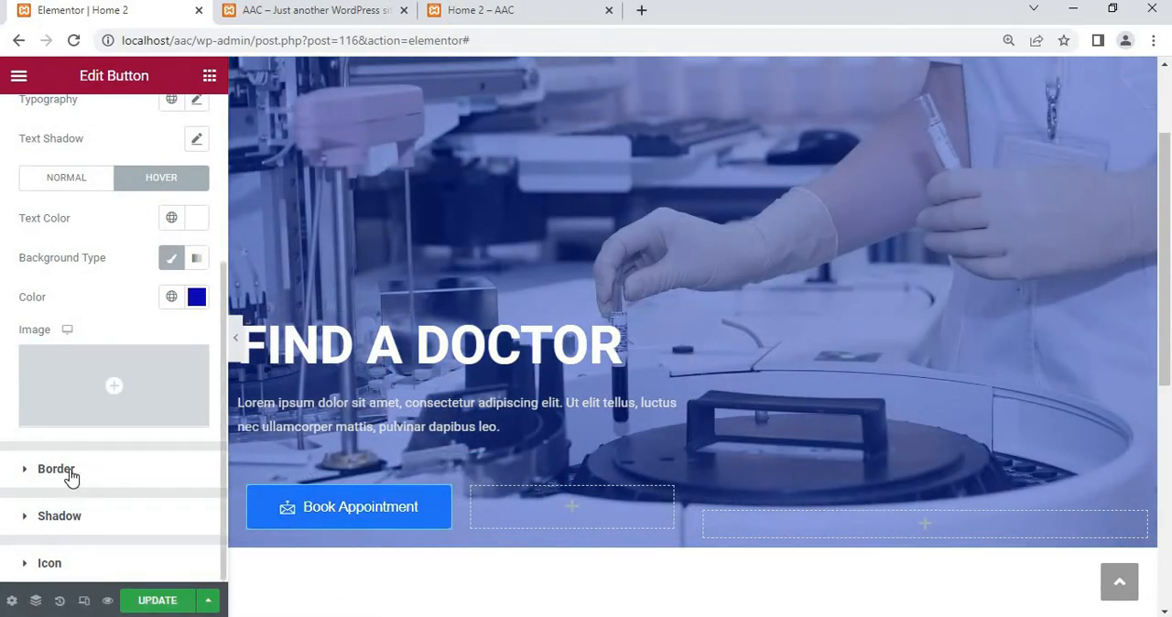
{"action": "left_click", "coordinate": [59, 516]}
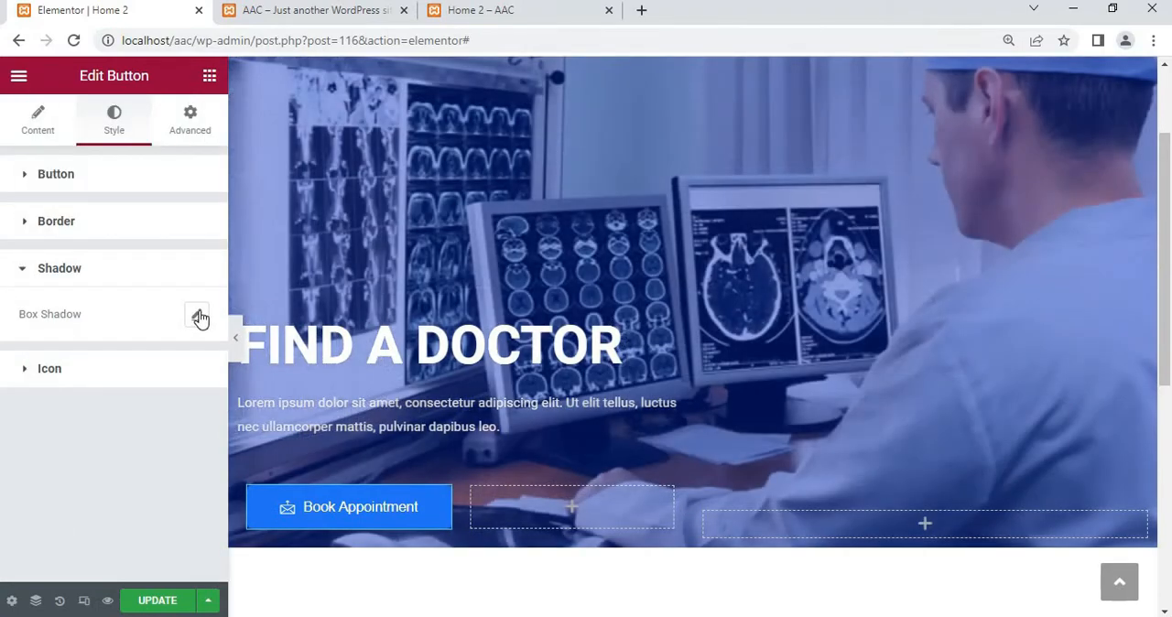
{"action": "left_click", "coordinate": [197, 315]}
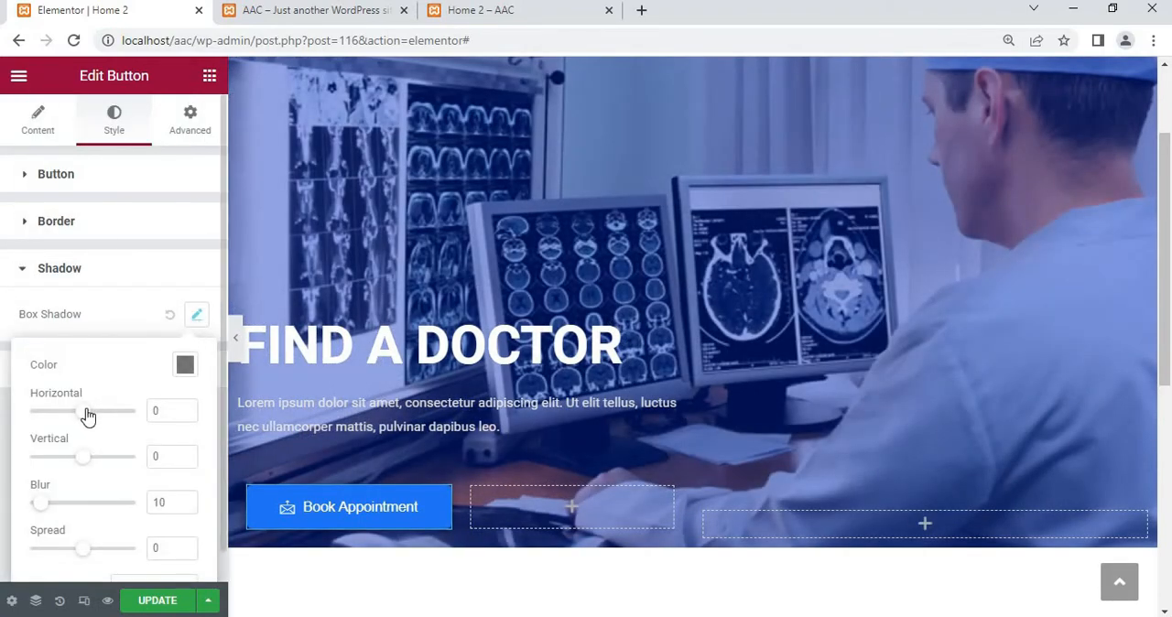
{"action": "left_click_drag", "start_coordinate": [89, 417], "coordinate": [98, 415]}
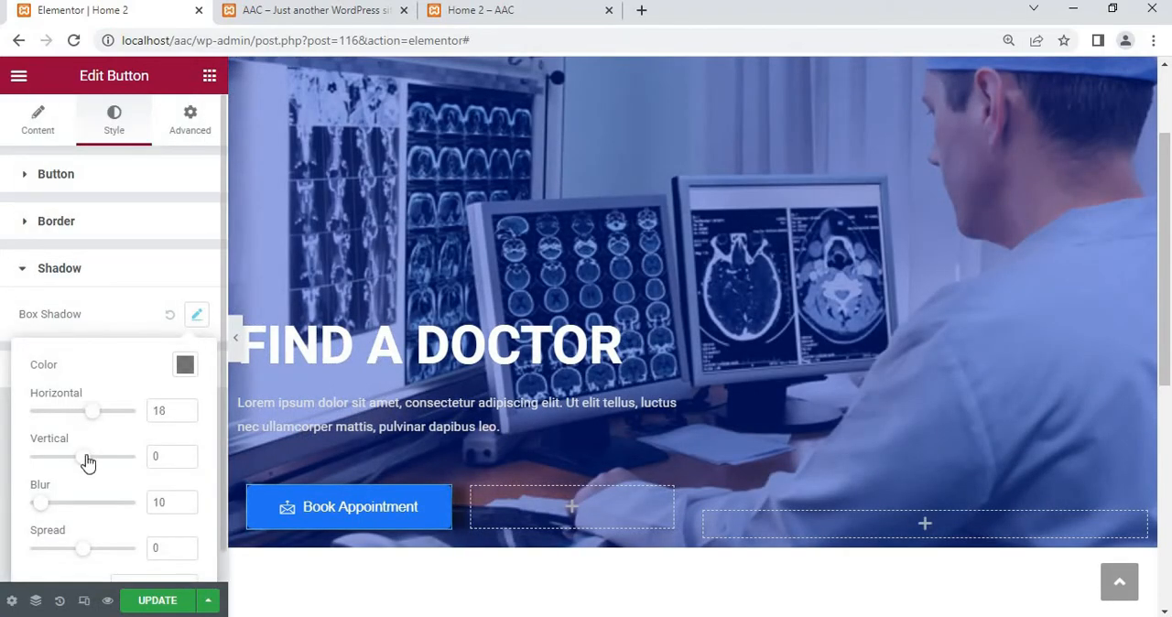
{"action": "left_click_drag", "start_coordinate": [87, 467], "coordinate": [87, 460]}
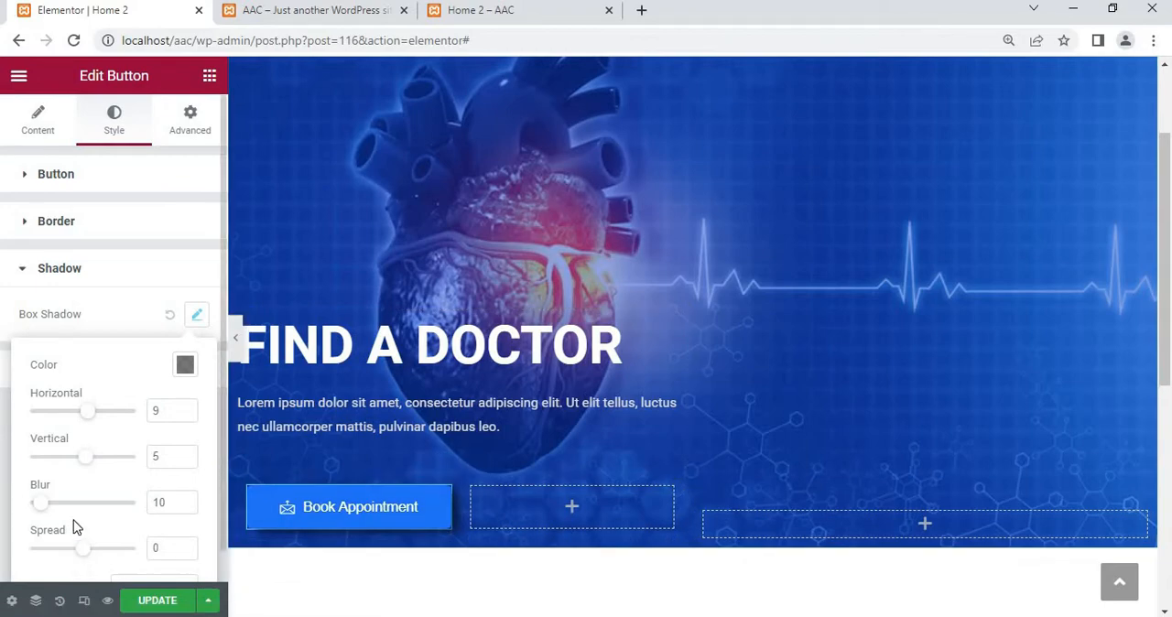
Set the Book Appointment button's box shadow blur to 40 and clear its spread value
{"action": "scroll", "coordinate": [76, 527], "scroll_direction": "down", "scroll_amount": 1}
{"action": "left_click_drag", "start_coordinate": [46, 478], "coordinate": [68, 474]}
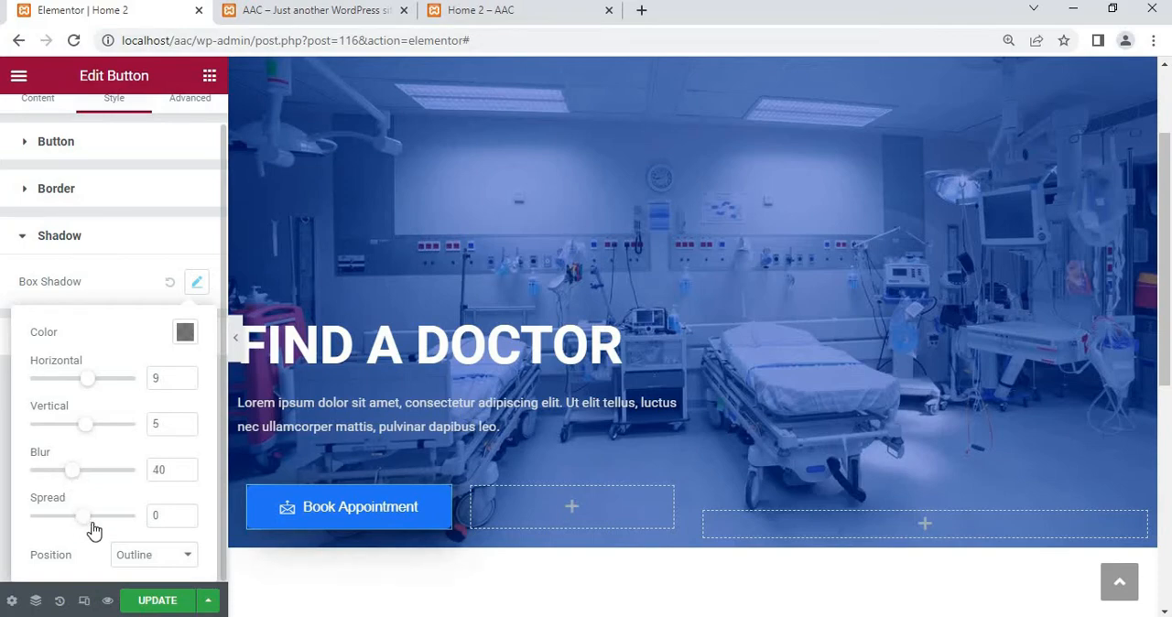
{"action": "left_click_drag", "start_coordinate": [93, 531], "coordinate": [178, 554]}
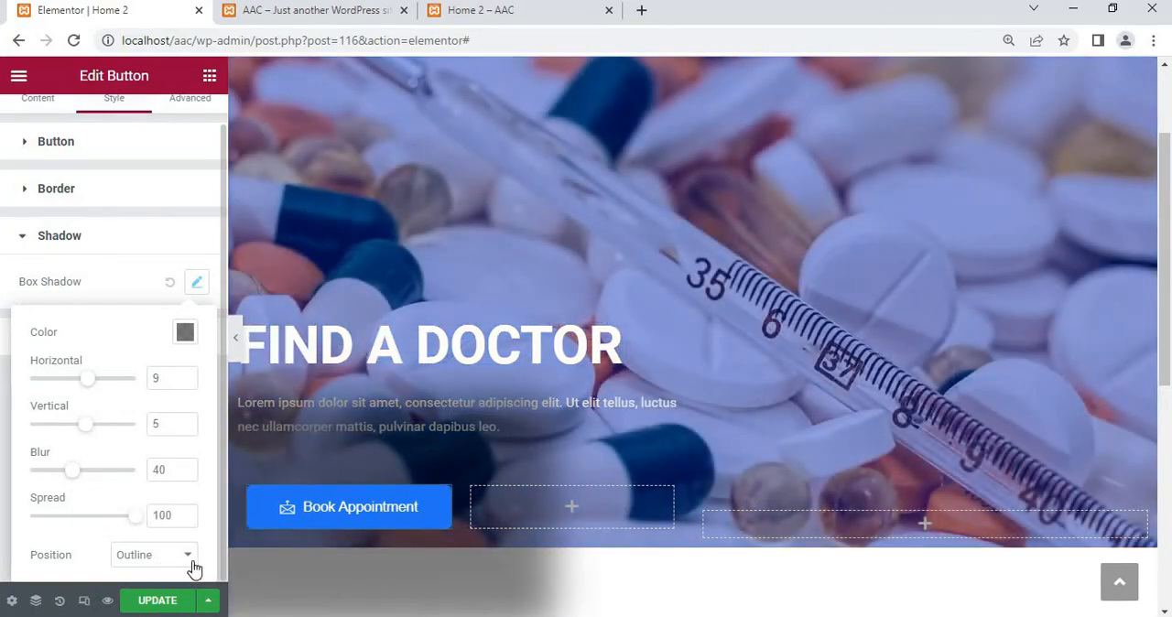
{"action": "left_click_drag", "start_coordinate": [135, 516], "coordinate": [58, 521]}
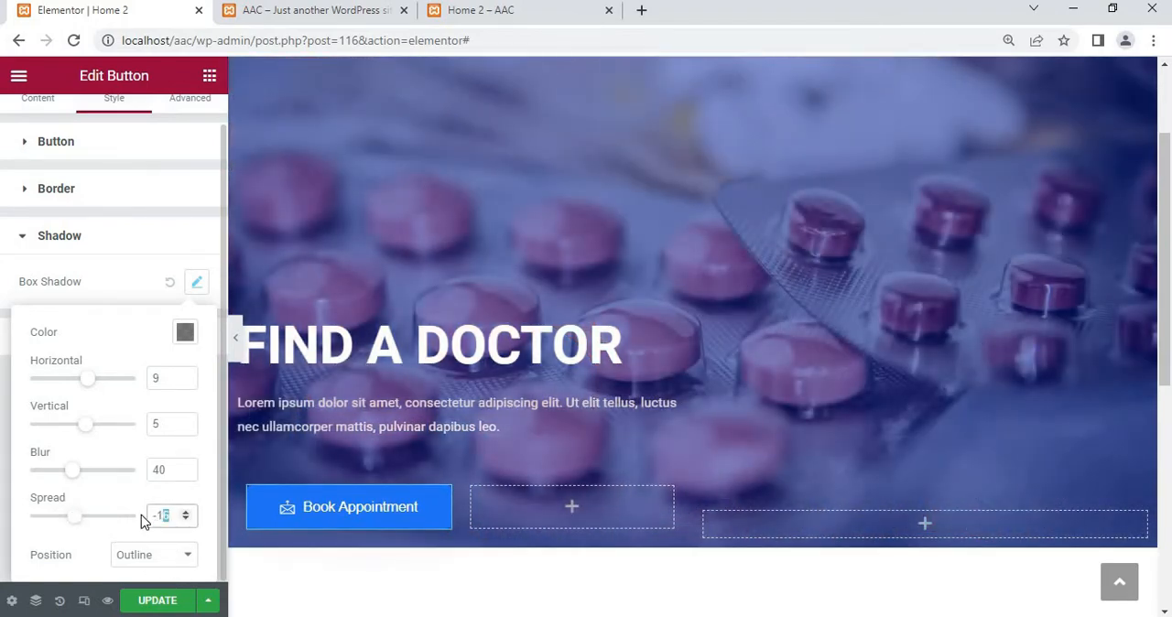
{"action": "key", "text": "BackSpace"}
{"action": "left_click", "coordinate": [115, 488]}
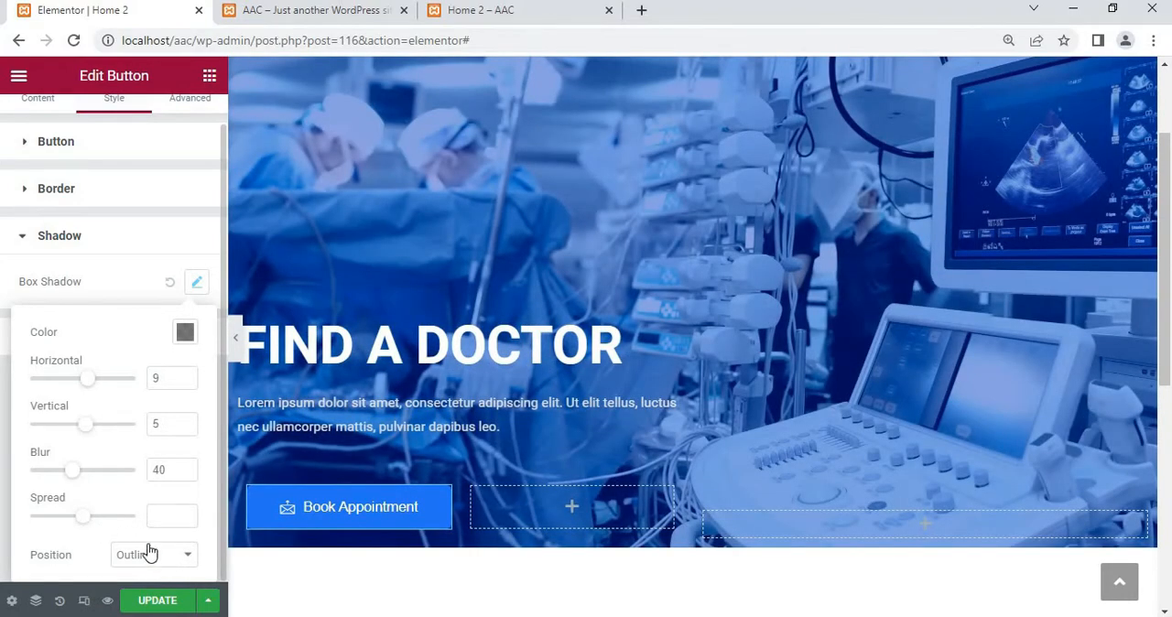
{"action": "scroll", "coordinate": [102, 409], "scroll_direction": "up", "scroll_amount": 1}
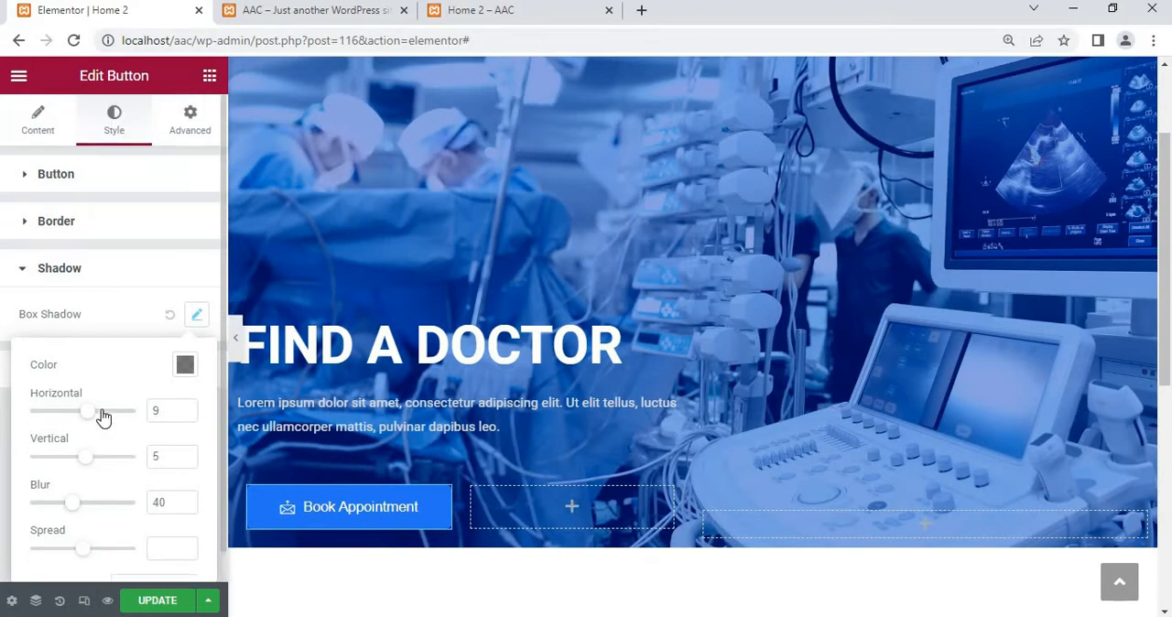
{"action": "left_click", "coordinate": [119, 274]}
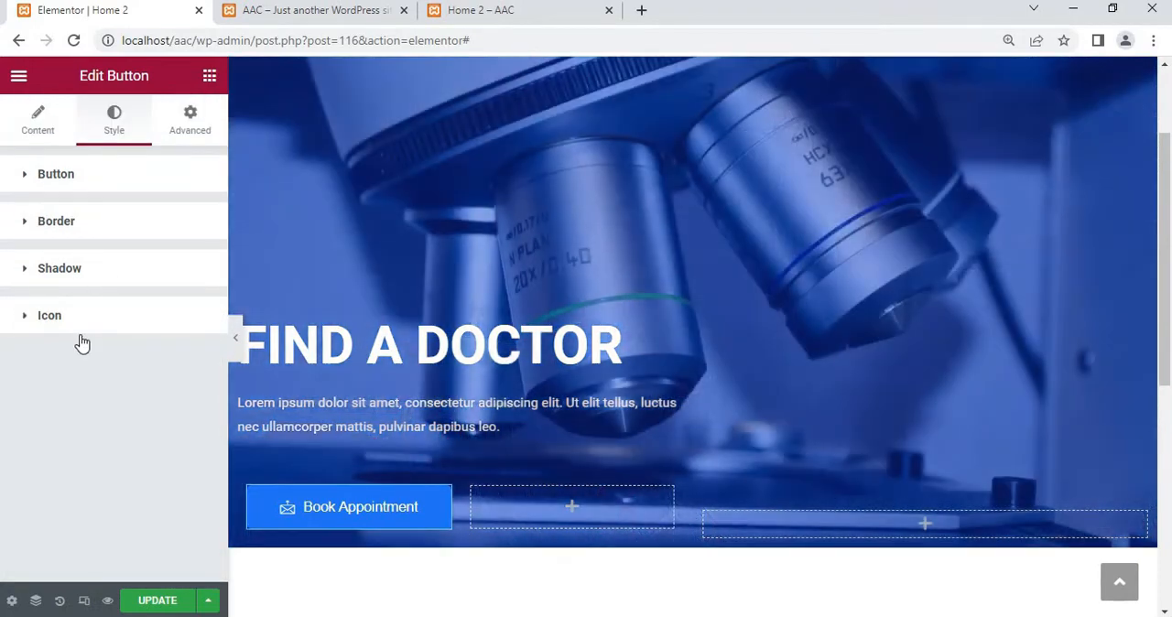
Copy the Book Appointment button and paste it into the empty inner column beside it
{"action": "right_click", "coordinate": [357, 527]}
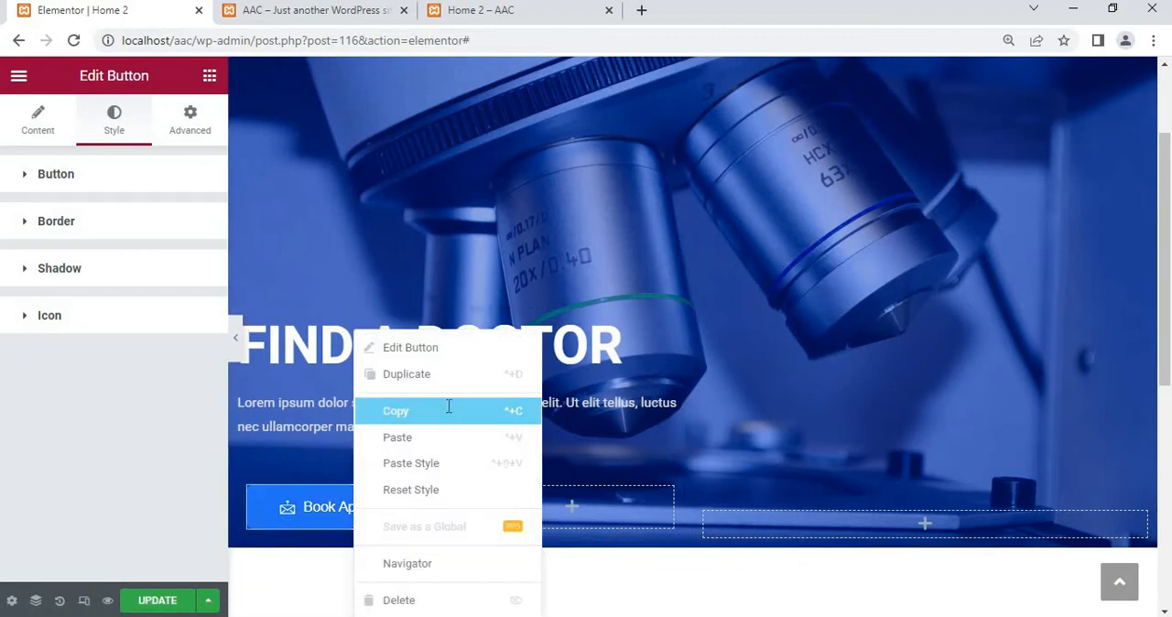
{"action": "left_click", "coordinate": [450, 411]}
{"action": "right_click", "coordinate": [503, 517]}
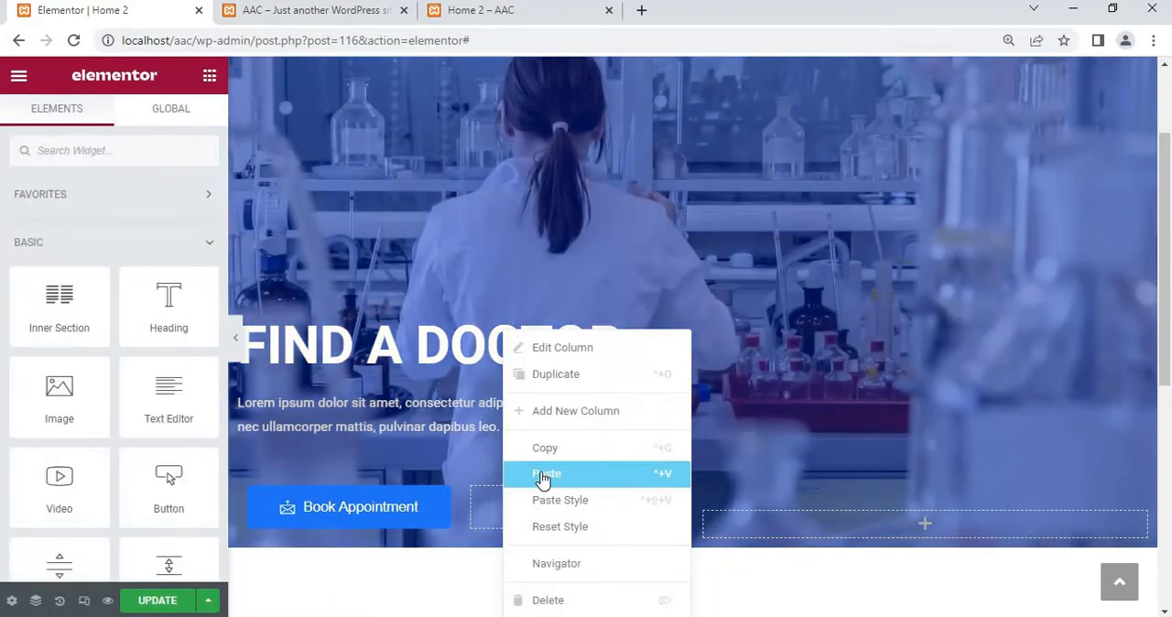
{"action": "left_click", "coordinate": [544, 470]}
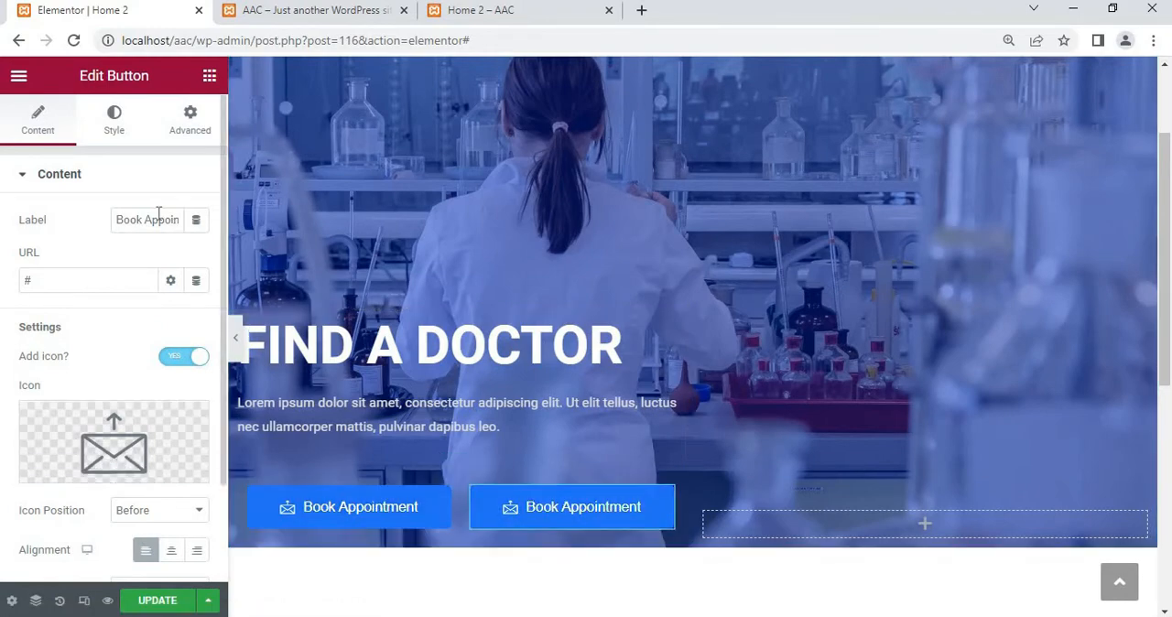
Change the pasted button's label to "About Us"
{"action": "left_click", "coordinate": [119, 220]}
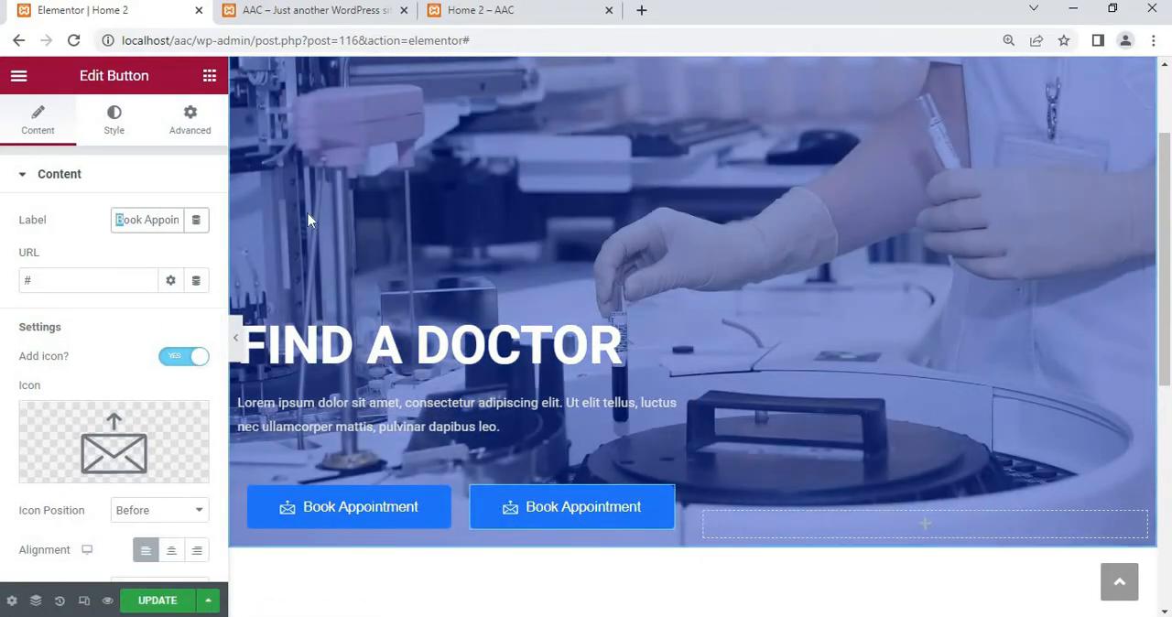
{"action": "key", "text": "ctrl+a"}
{"action": "type", "text": "a"}
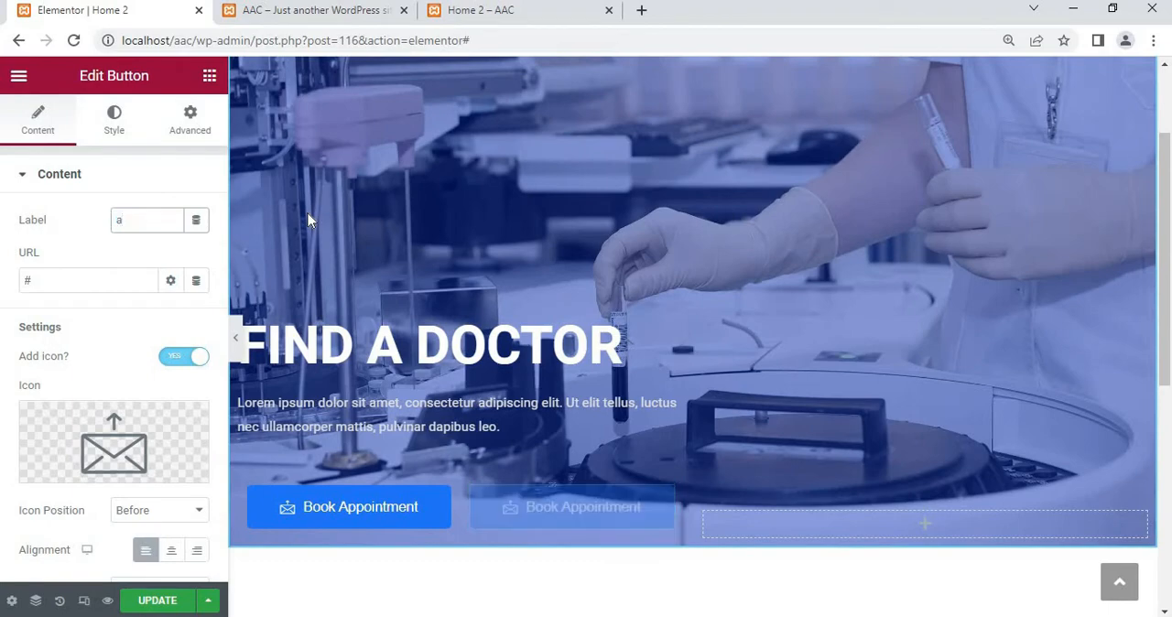
{"action": "key", "text": "BackSpace"}
{"action": "type", "text": "A"}
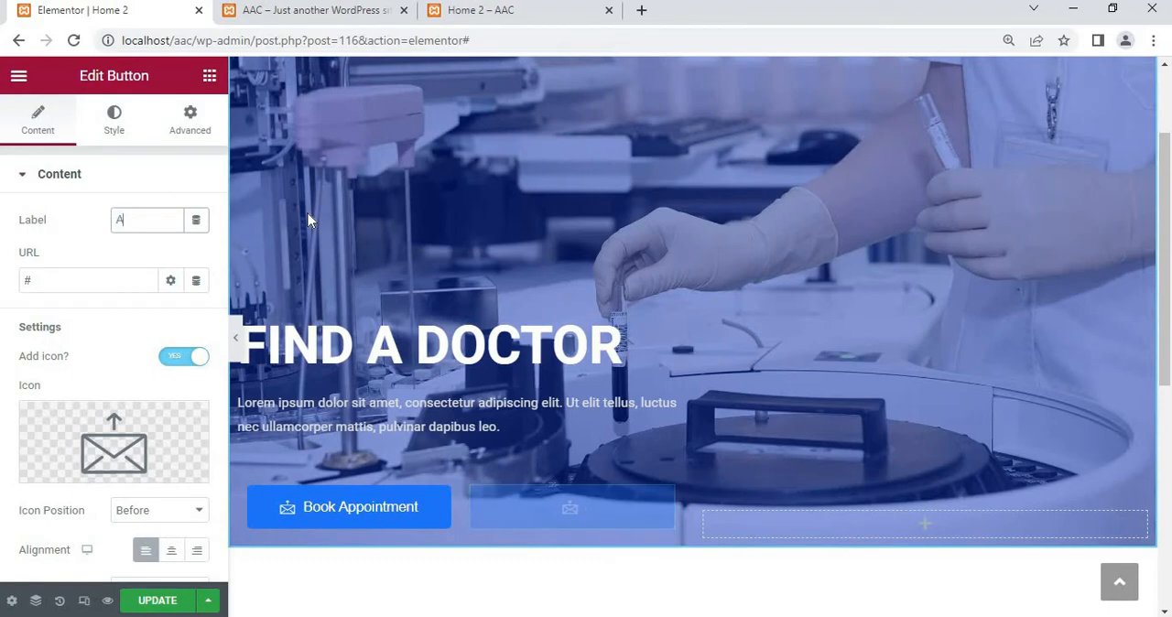
{"action": "type", "text": "bout Us"}
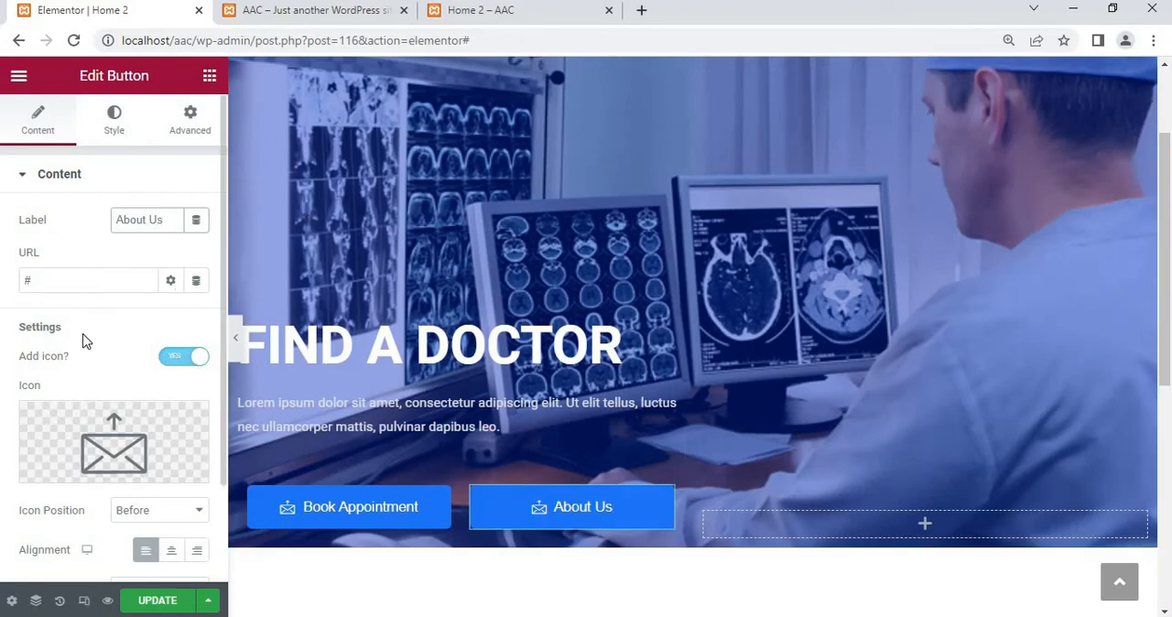
Turn off the icon on the About Us button and check the button in the page
{"action": "scroll", "coordinate": [83, 340], "scroll_direction": "down", "scroll_amount": 1}
{"action": "scroll", "coordinate": [82, 341], "scroll_direction": "down", "scroll_amount": 1}
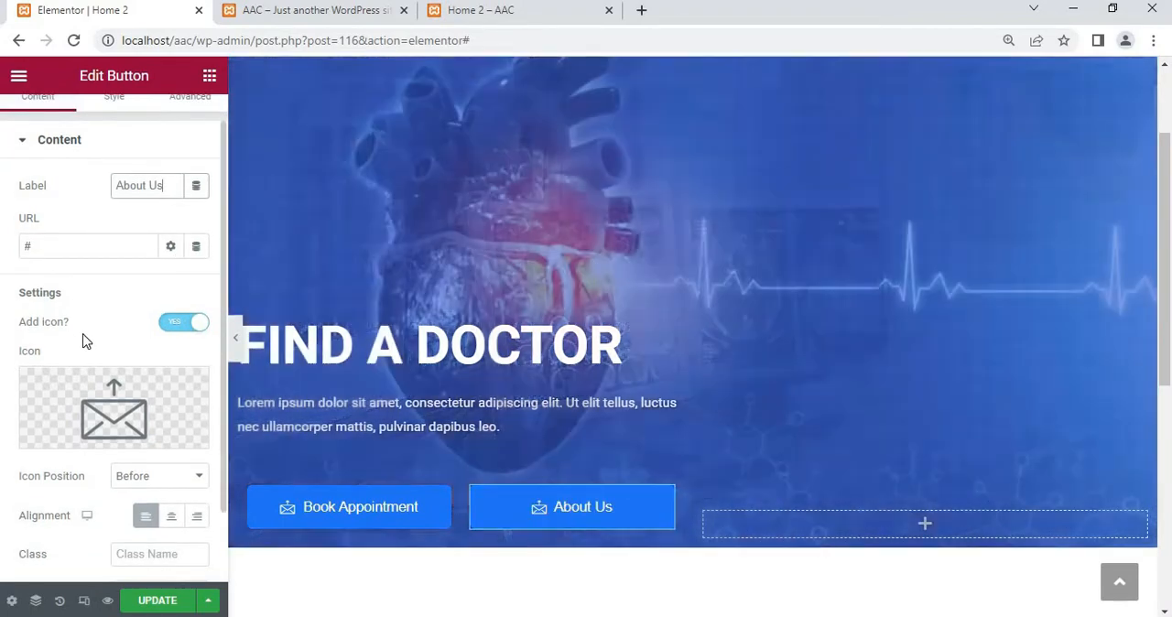
{"action": "scroll", "coordinate": [83, 341], "scroll_direction": "down", "scroll_amount": 1}
{"action": "scroll", "coordinate": [83, 342], "scroll_direction": "down", "scroll_amount": 1}
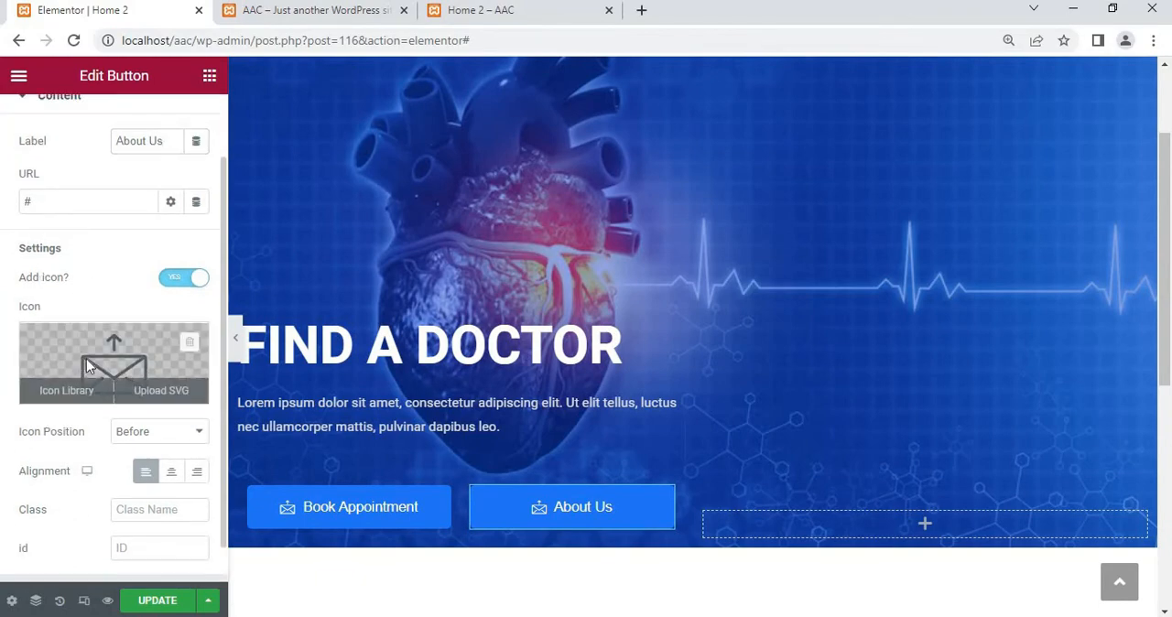
{"action": "left_click", "coordinate": [125, 359]}
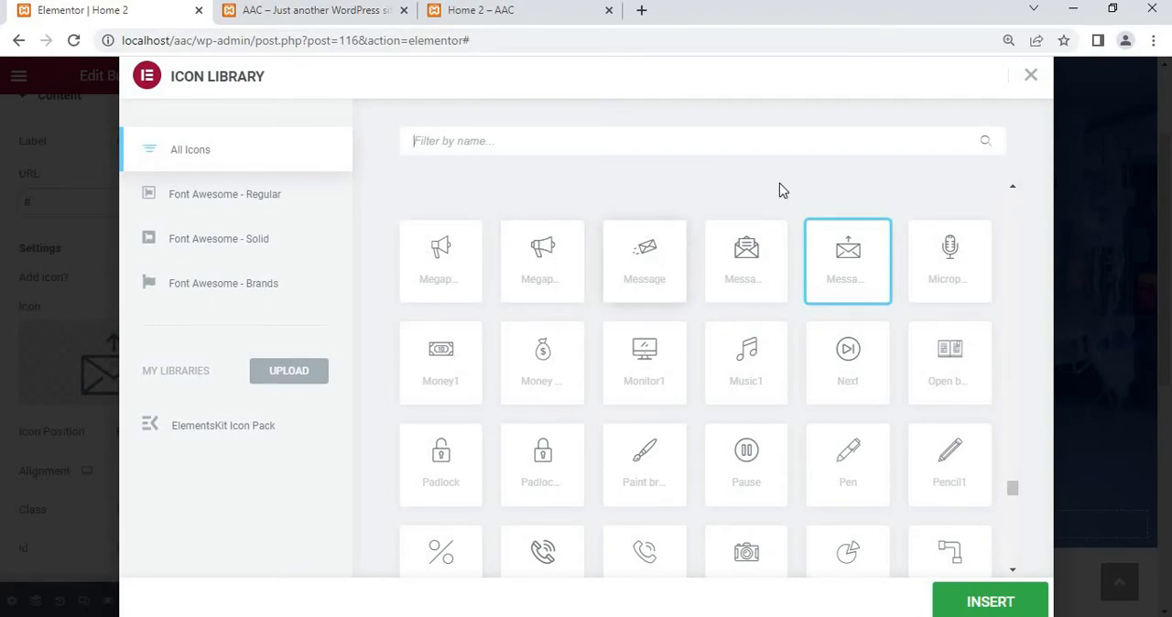
{"action": "left_click", "coordinate": [1031, 77]}
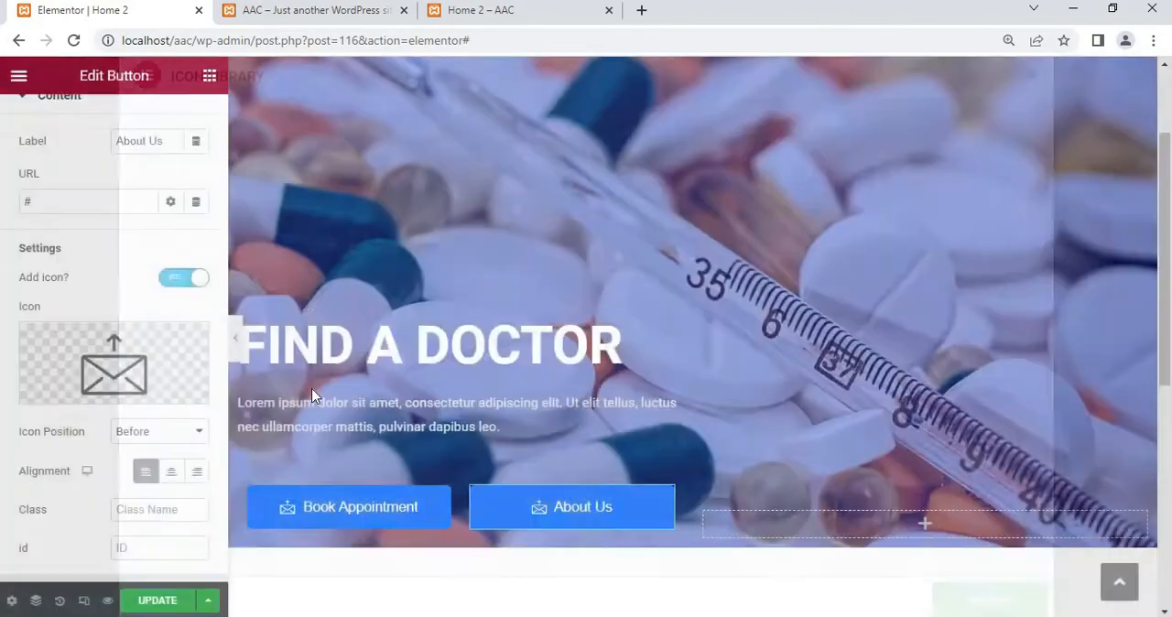
{"action": "left_click", "coordinate": [184, 278]}
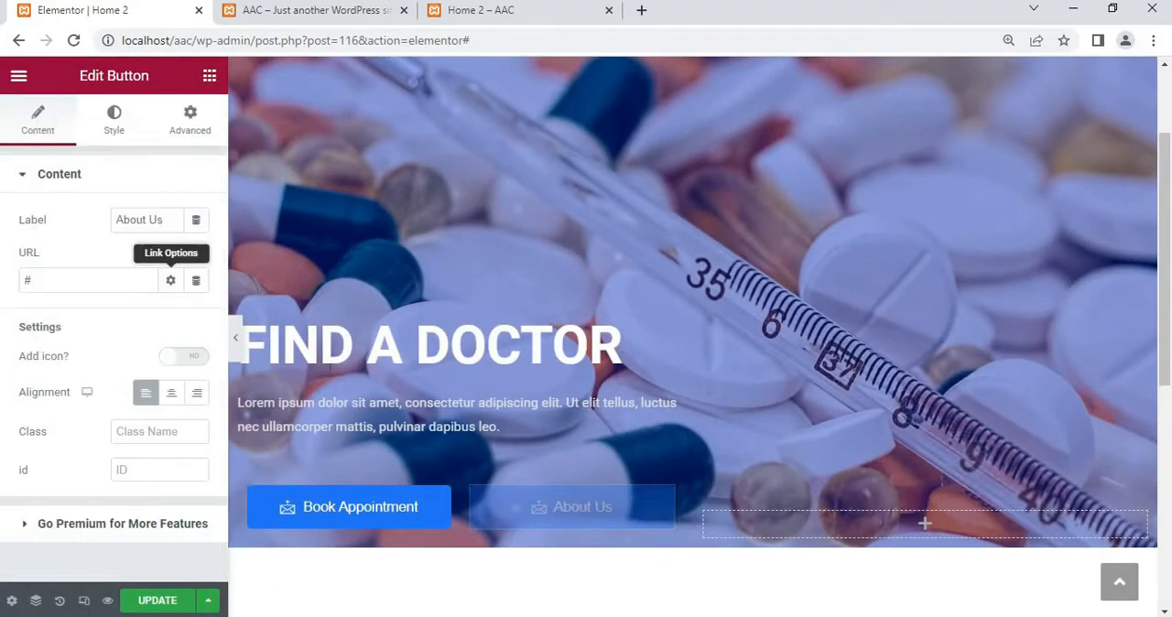
{"action": "scroll", "coordinate": [537, 527], "scroll_direction": "down", "scroll_amount": 3}
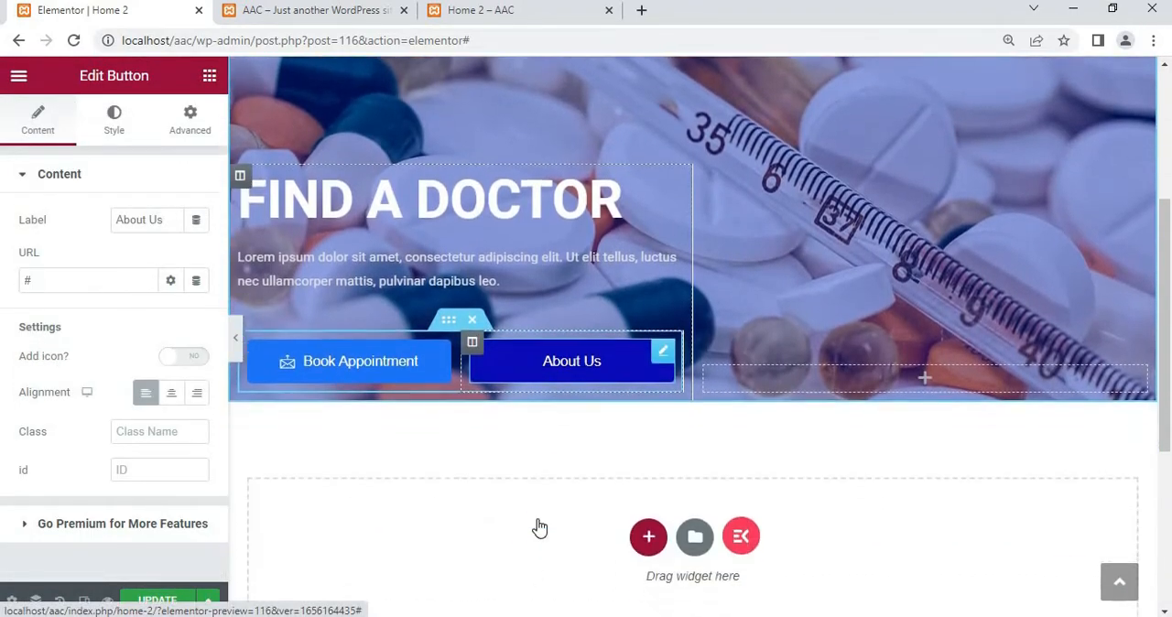
{"action": "scroll", "coordinate": [537, 526], "scroll_direction": "up", "scroll_amount": 4}
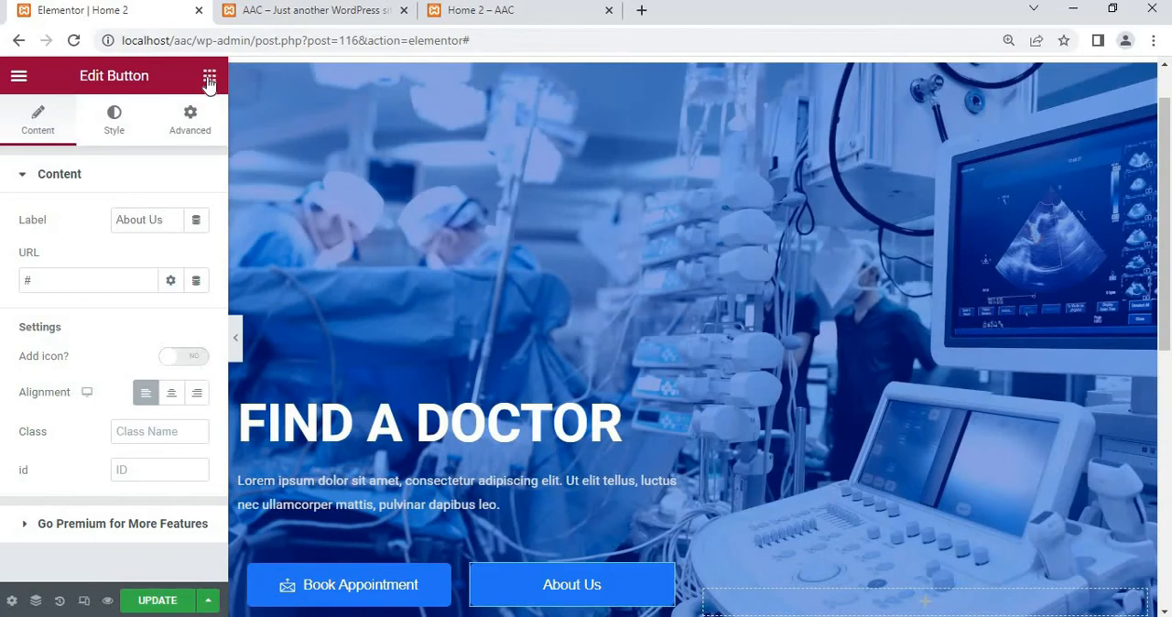
Add a Spacer widget between the hero text and the two buttons and set its space to 98 px
{"action": "left_click", "coordinate": [209, 75]}
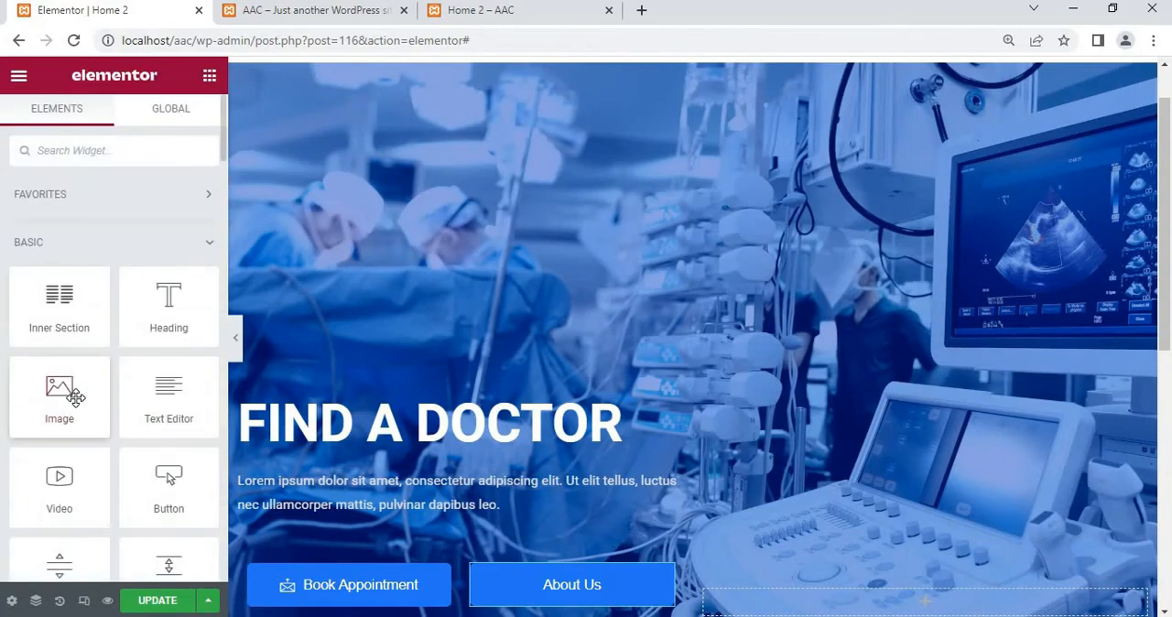
{"action": "scroll", "coordinate": [76, 396], "scroll_direction": "down", "scroll_amount": 3}
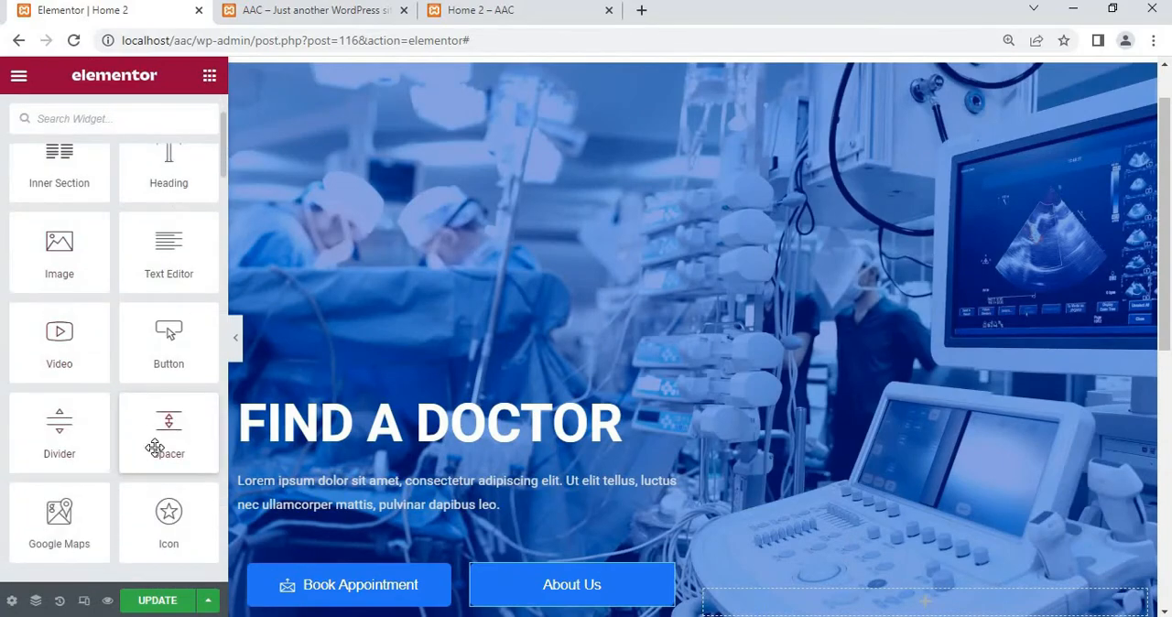
{"action": "left_click_drag", "start_coordinate": [182, 438], "coordinate": [472, 573]}
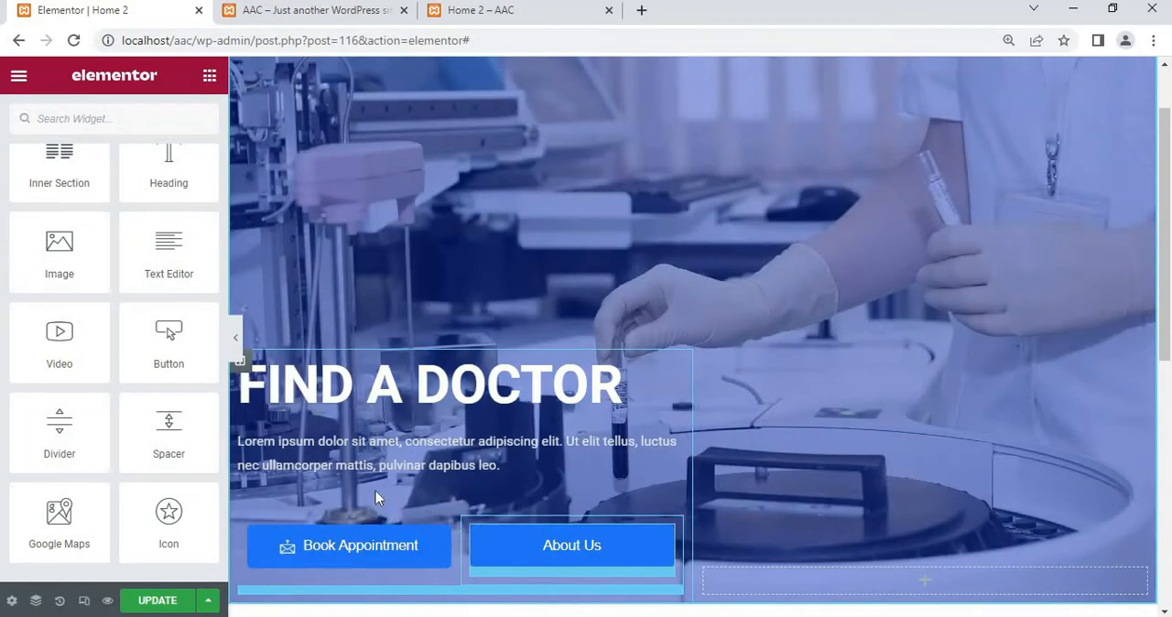
{"action": "left_click_drag", "start_coordinate": [169, 429], "coordinate": [461, 474]}
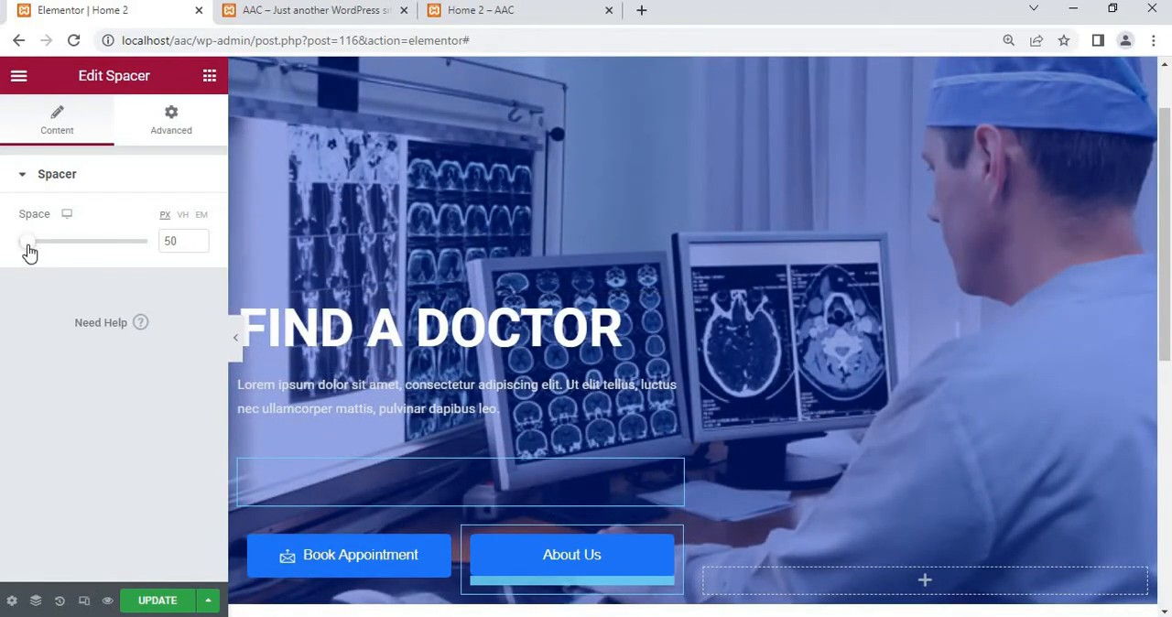
{"action": "left_click_drag", "start_coordinate": [30, 253], "coordinate": [39, 253]}
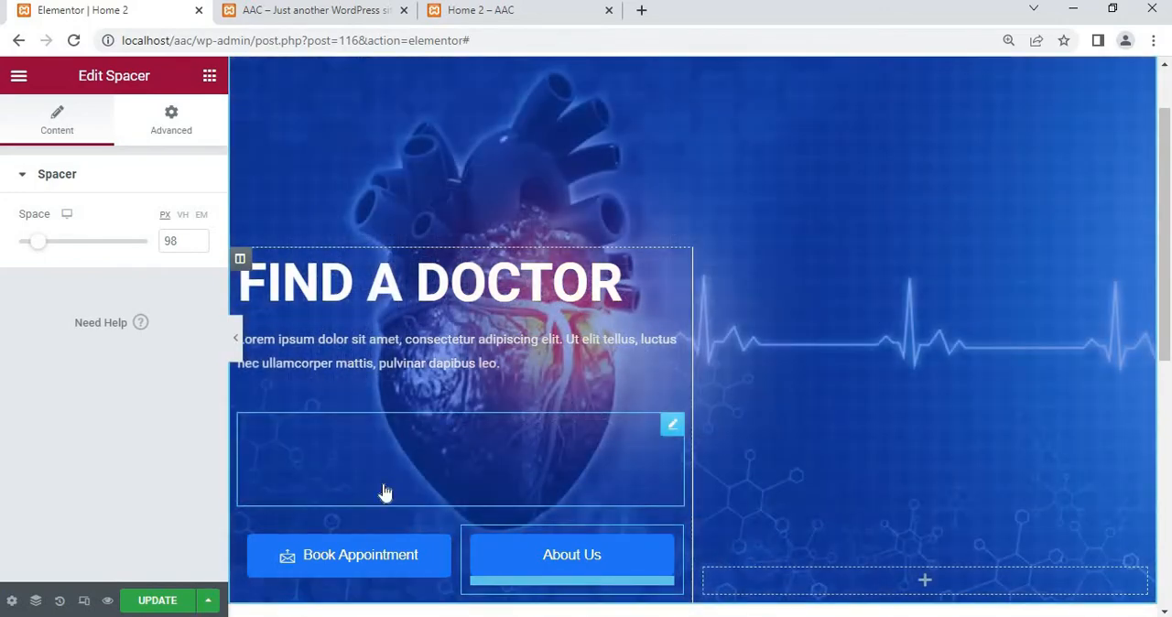
Copy and paste the spacer, and move one of the two below the inner section that holds the buttons
{"action": "right_click", "coordinate": [384, 489]}
{"action": "left_click", "coordinate": [466, 415]}
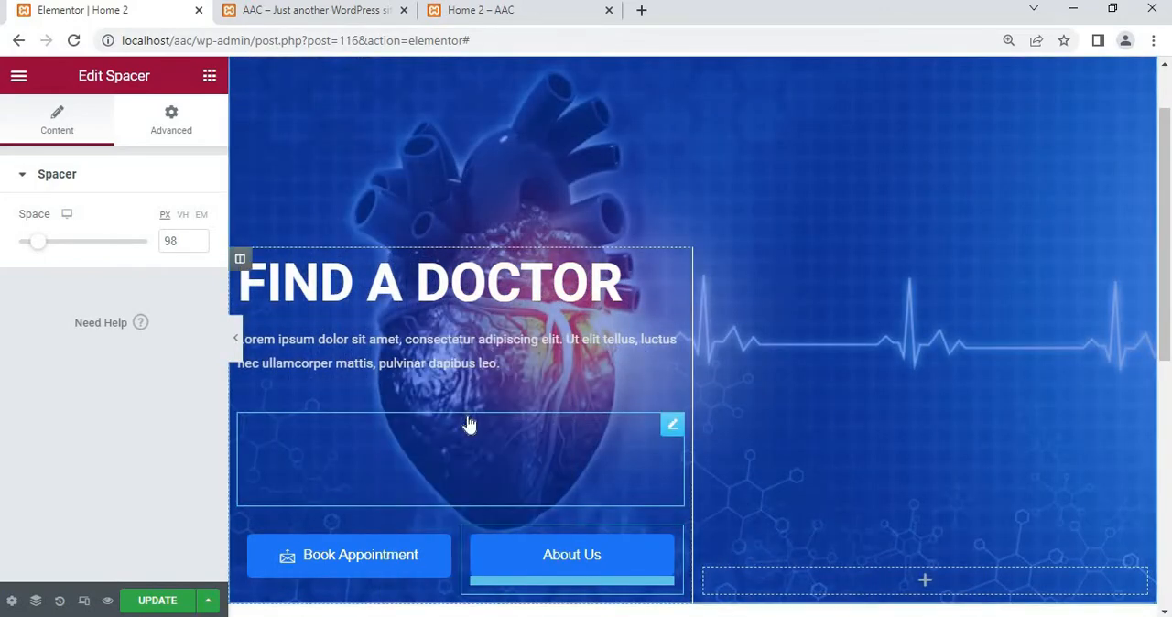
{"action": "right_click", "coordinate": [468, 424]}
{"action": "left_click", "coordinate": [510, 445]}
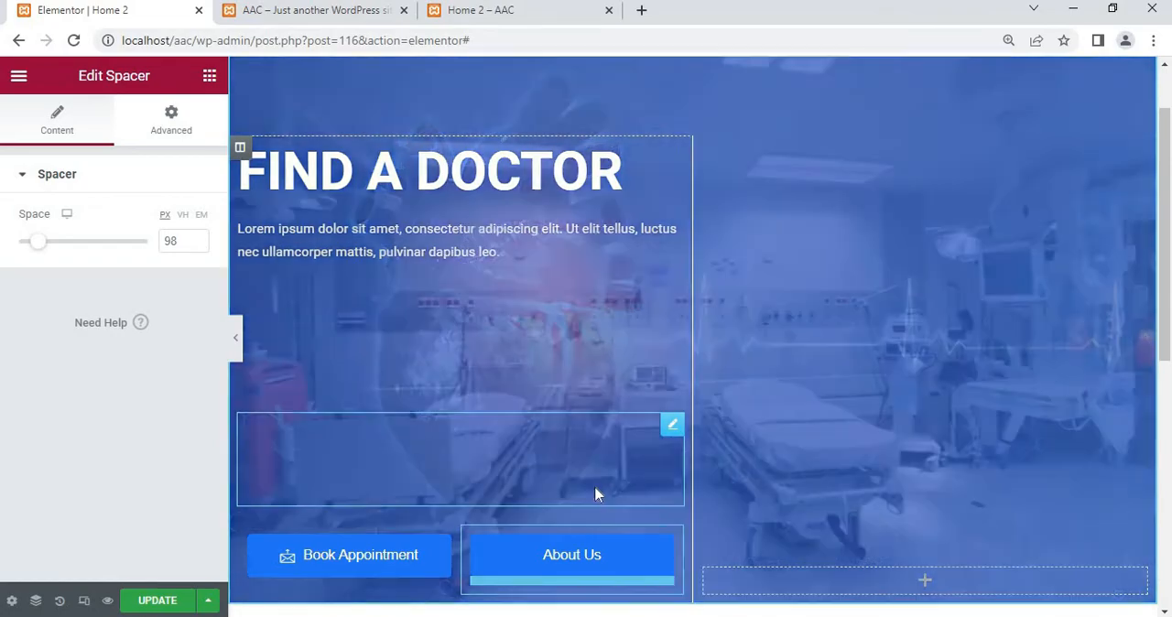
{"action": "left_click_drag", "start_coordinate": [596, 489], "coordinate": [443, 277]}
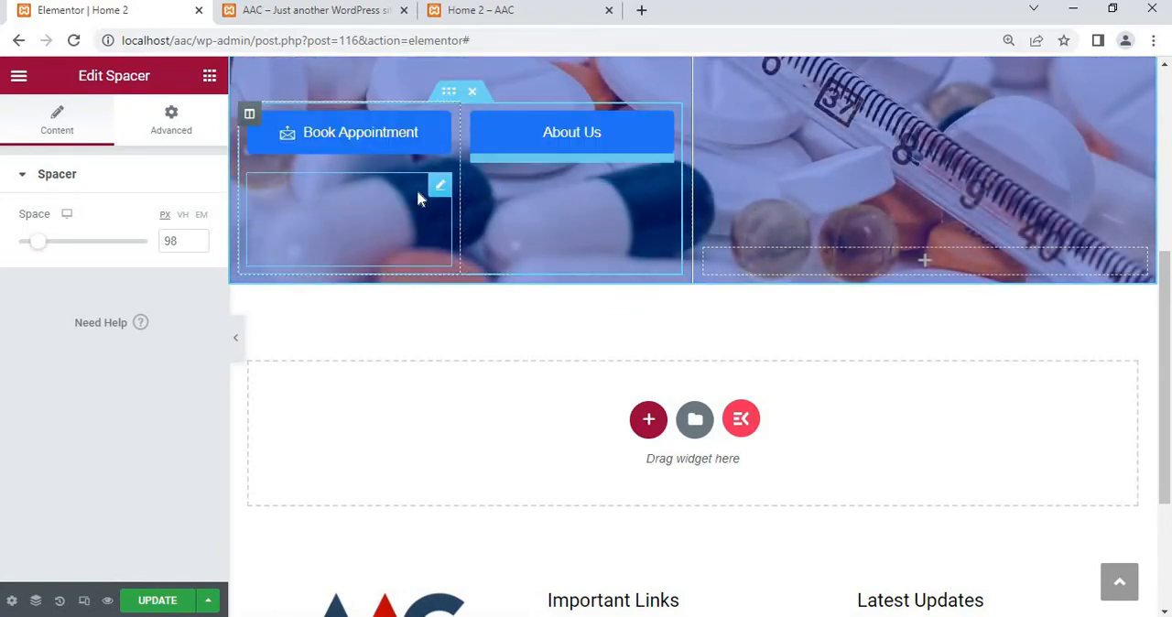
{"action": "left_click_drag", "start_coordinate": [418, 248], "coordinate": [464, 262]}
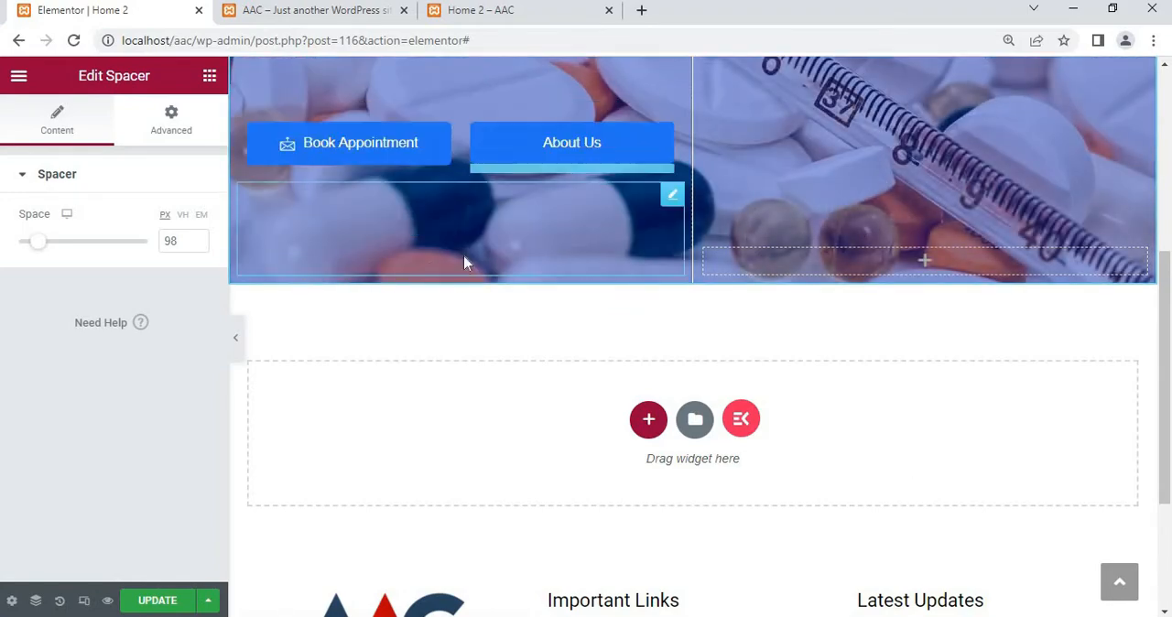
Preview the hero layout at full width without the editing panel, and return to the widget list
{"action": "scroll", "coordinate": [504, 194], "scroll_direction": "up", "scroll_amount": 4}
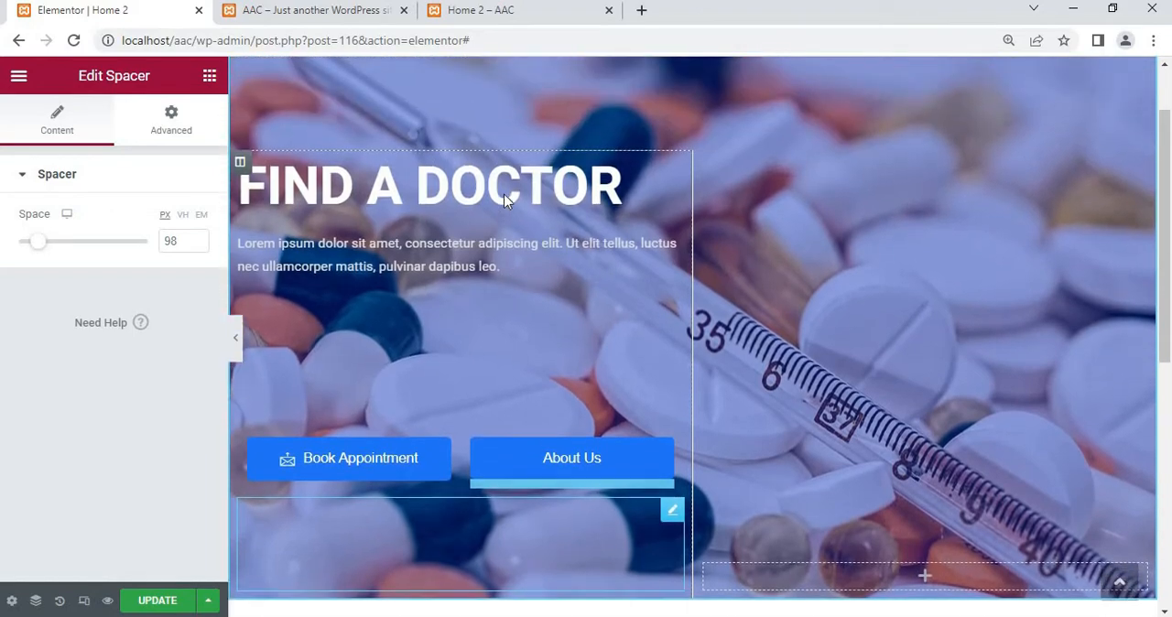
{"action": "scroll", "coordinate": [381, 253], "scroll_direction": "up", "scroll_amount": 1}
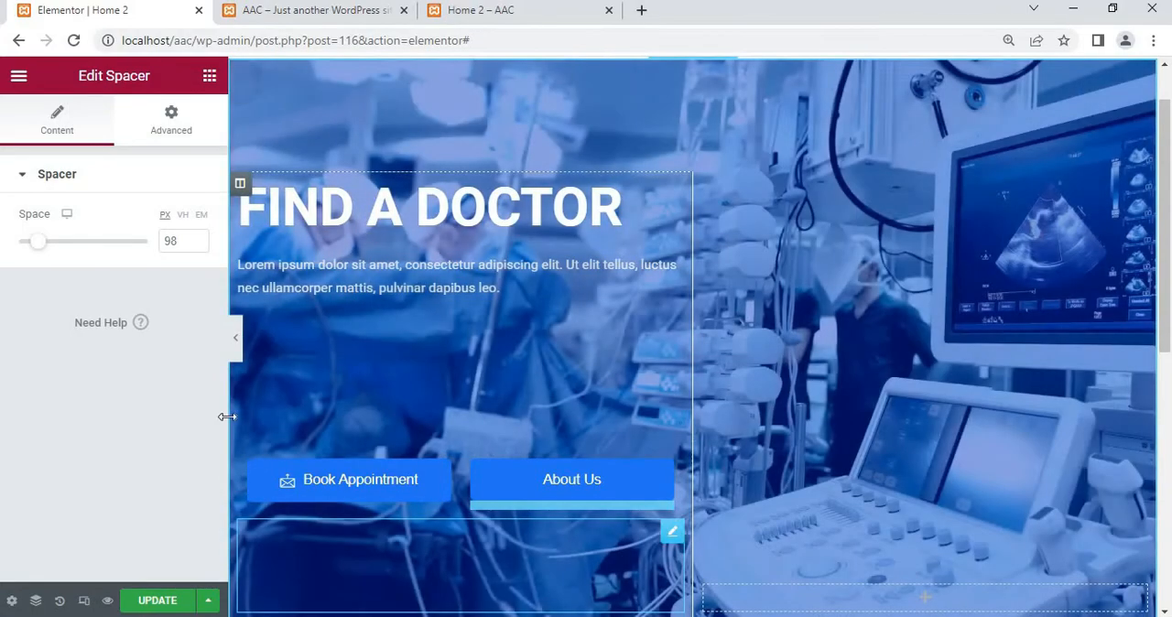
{"action": "left_click", "coordinate": [236, 340]}
{"action": "scroll", "coordinate": [334, 338], "scroll_direction": "down", "scroll_amount": 3}
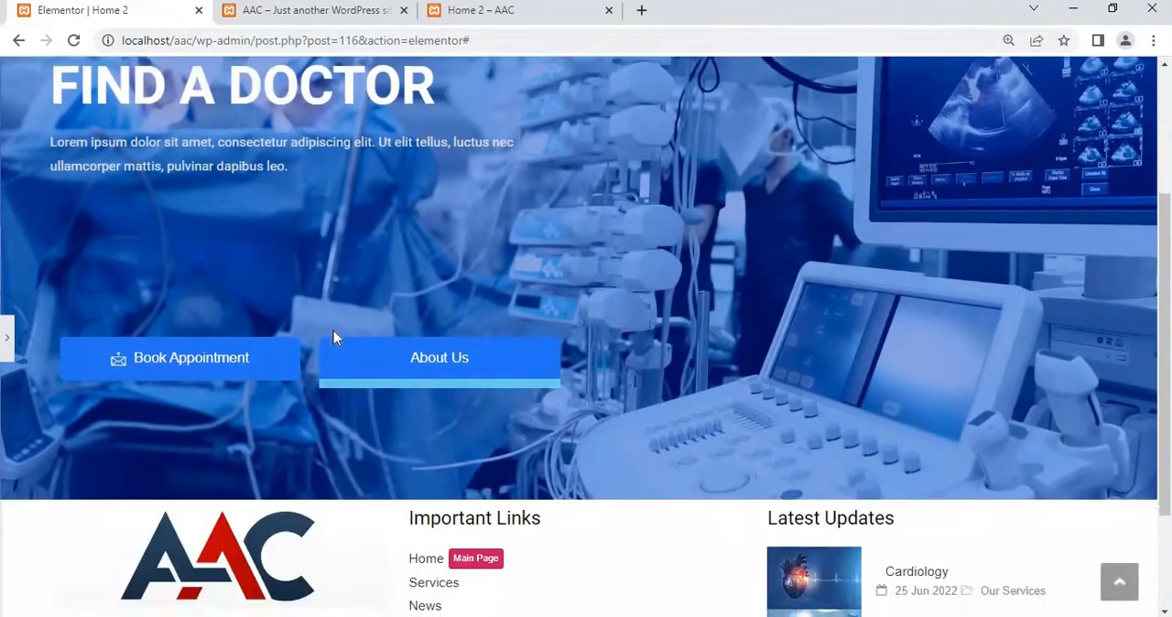
{"action": "scroll", "coordinate": [333, 338], "scroll_direction": "up", "scroll_amount": 2}
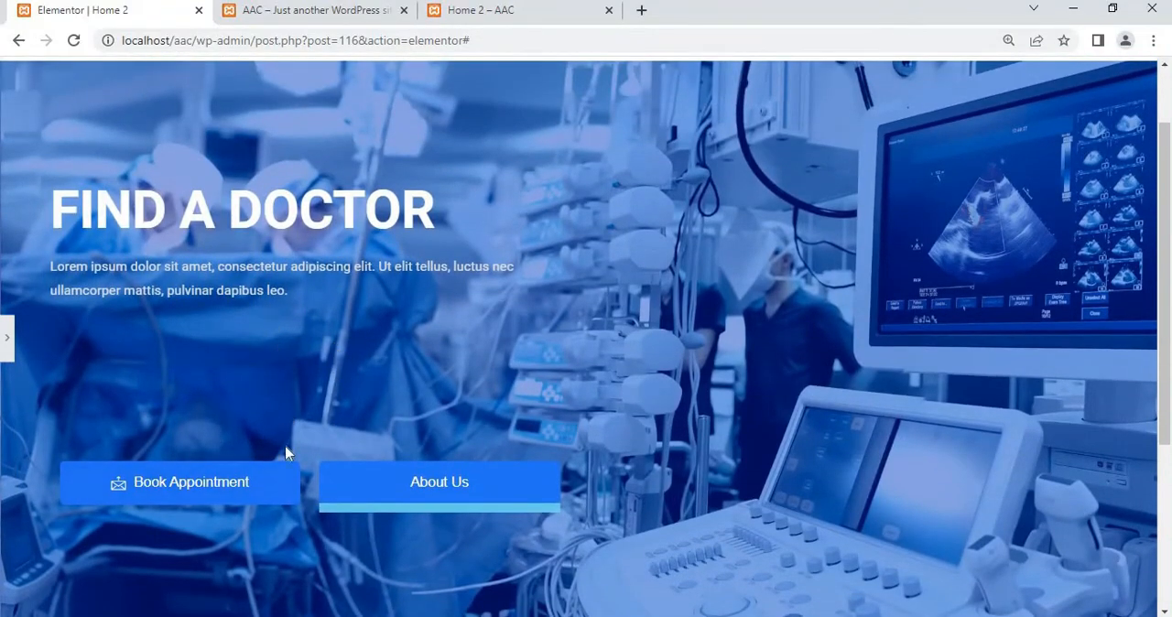
{"action": "left_click", "coordinate": [8, 343]}
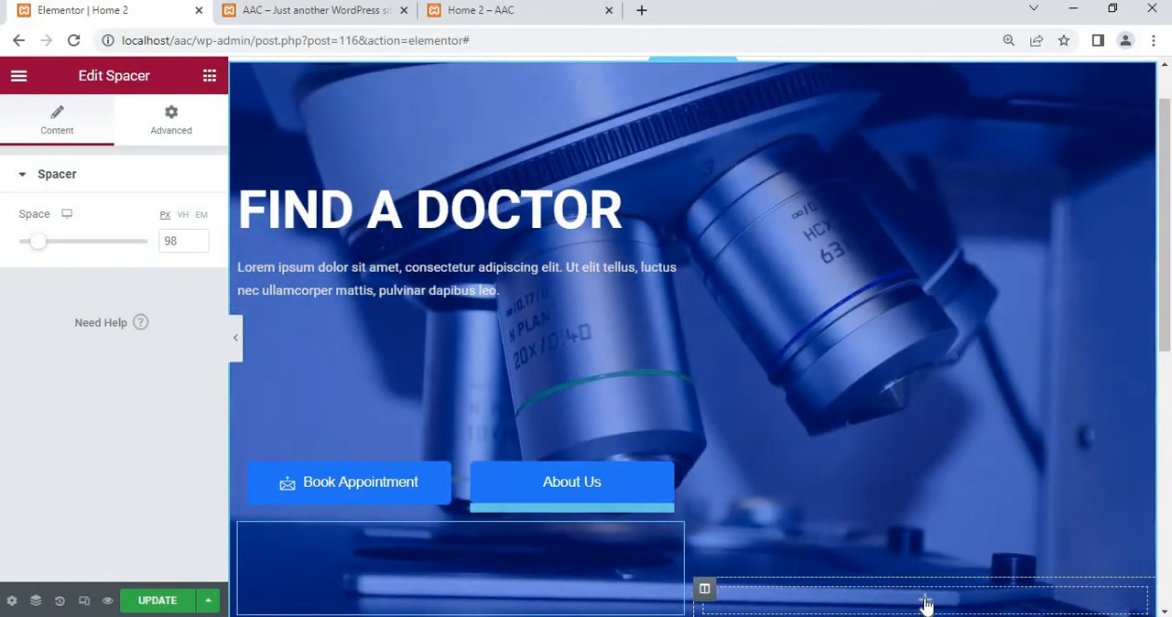
{"action": "left_click", "coordinate": [210, 77]}
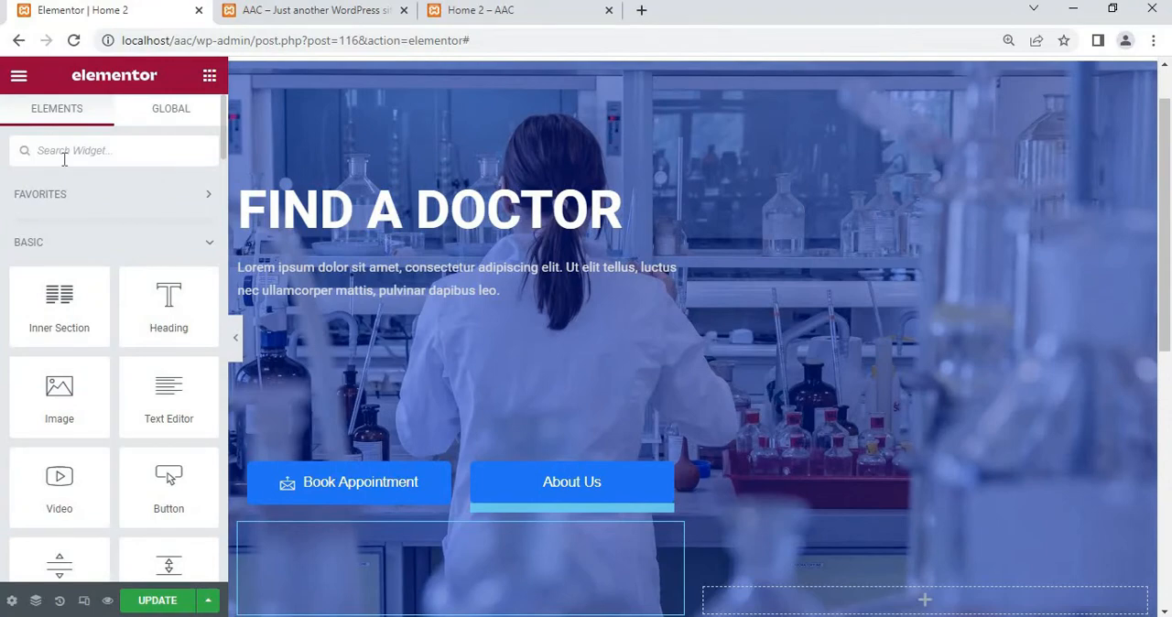
Search the widgets for "slide" and add an Image Carousel to the empty column beside the hero text
{"action": "left_click", "coordinate": [64, 160]}
{"action": "type", "text": "sli"}
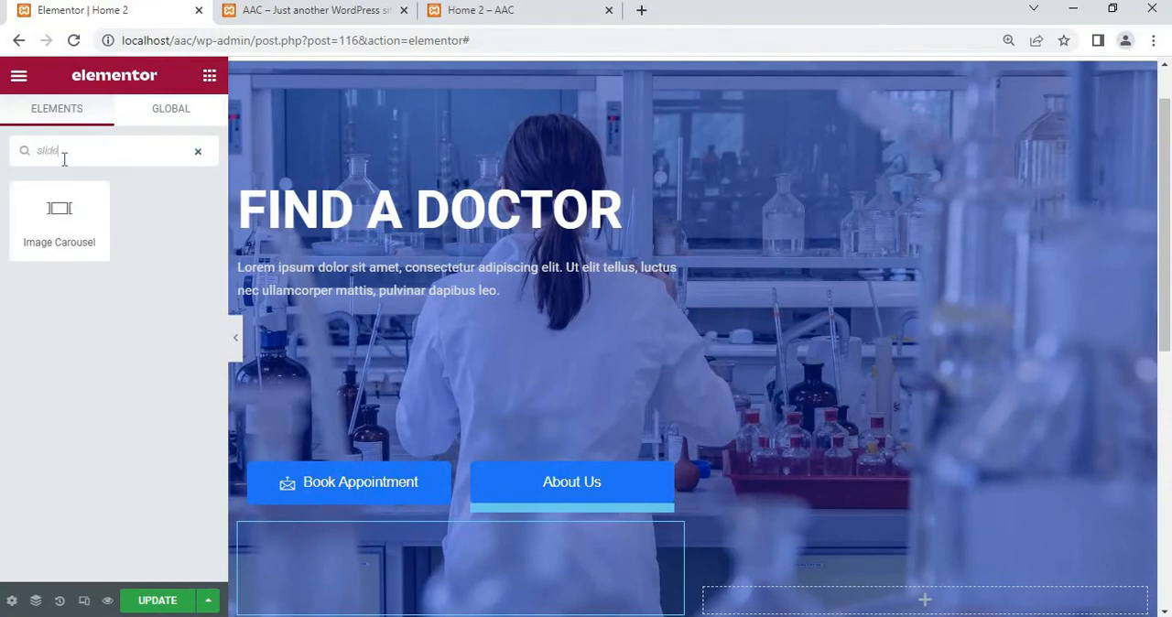
{"action": "type", "text": "de"}
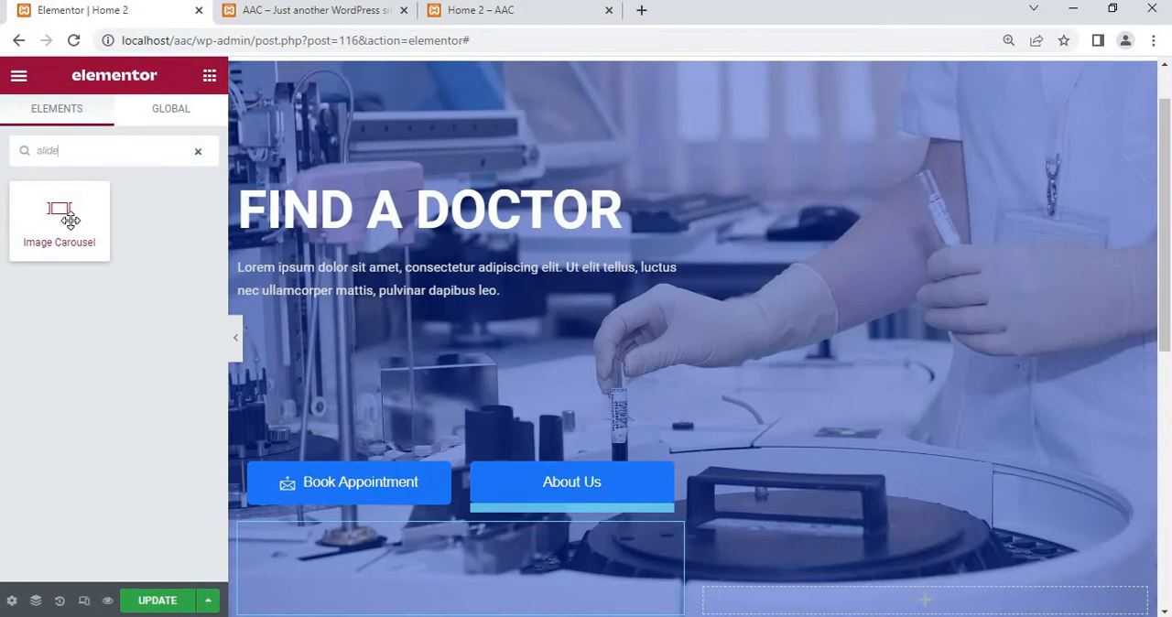
{"action": "left_click_drag", "start_coordinate": [70, 218], "coordinate": [856, 597]}
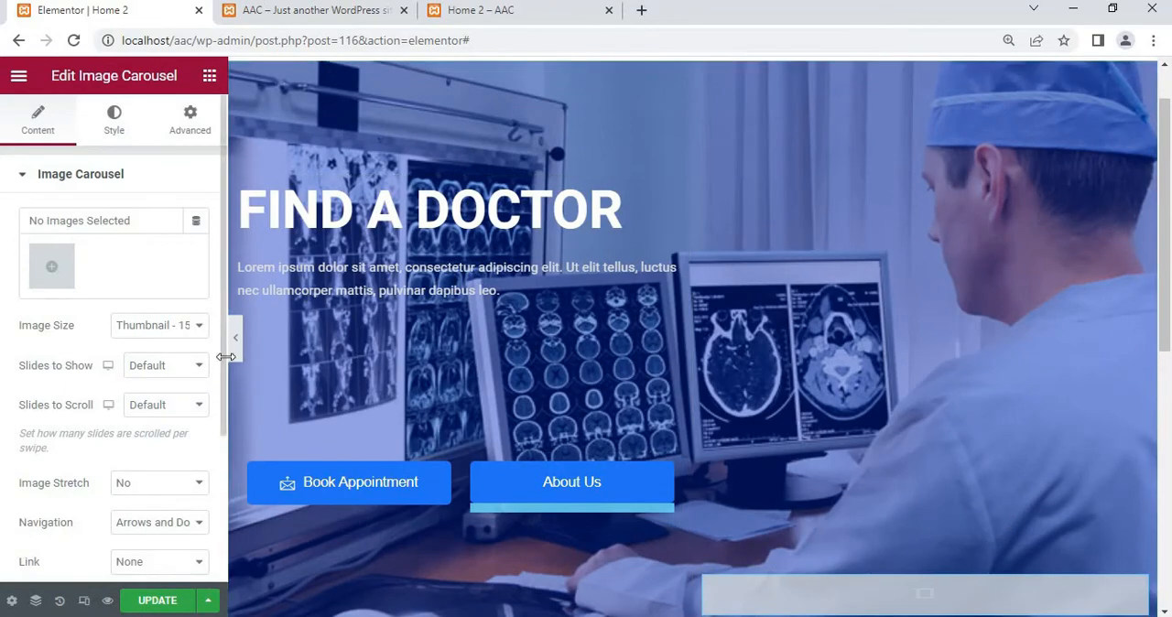
Start the carousel's gallery by selecting the media library image of two nurses in blue scrubs, pngfind.com-nurse-png-357275.png
{"action": "left_click", "coordinate": [62, 266]}
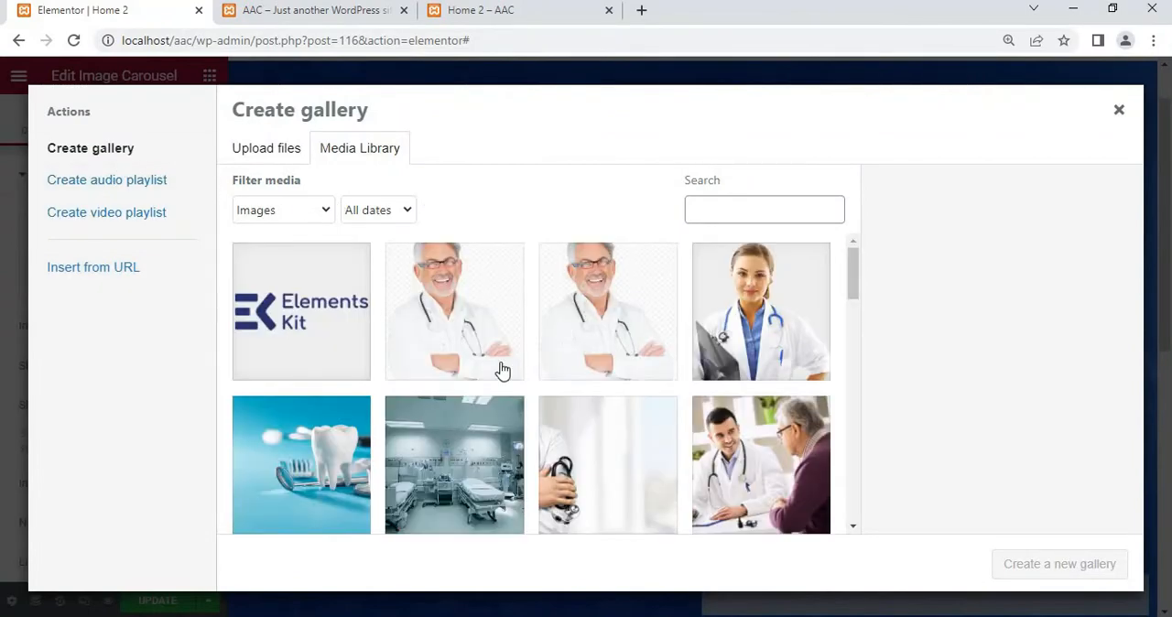
{"action": "scroll", "coordinate": [502, 369], "scroll_direction": "down", "scroll_amount": 2}
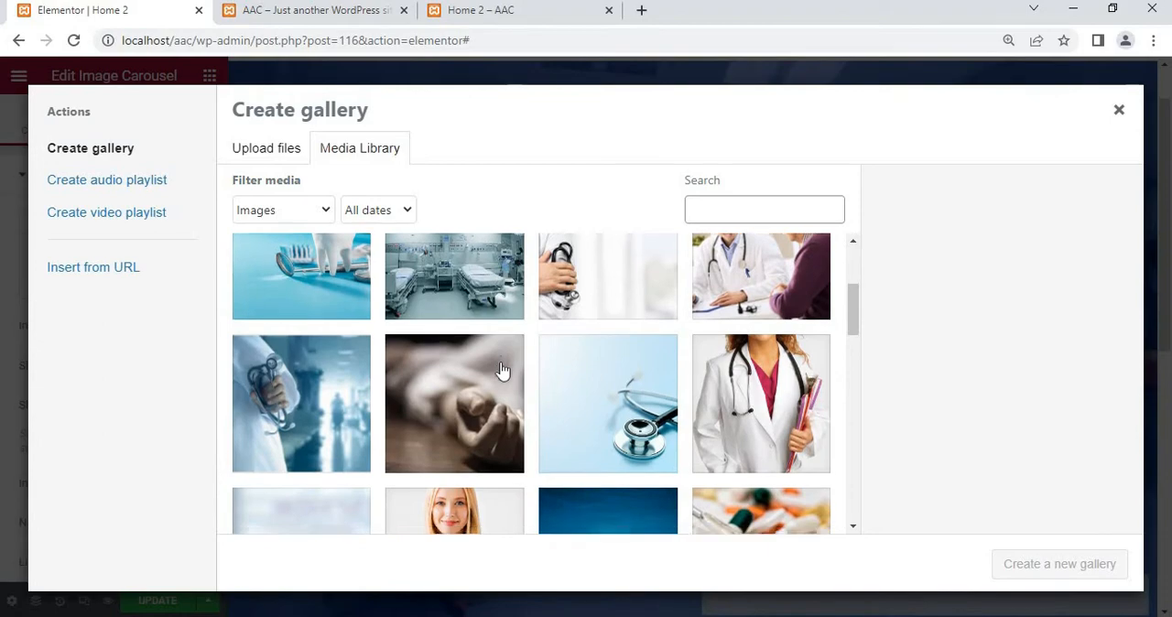
{"action": "scroll", "coordinate": [501, 369], "scroll_direction": "down", "scroll_amount": 1}
{"action": "scroll", "coordinate": [501, 368], "scroll_direction": "up", "scroll_amount": 1}
{"action": "scroll", "coordinate": [502, 369], "scroll_direction": "down", "scroll_amount": 1}
{"action": "scroll", "coordinate": [502, 369], "scroll_direction": "up", "scroll_amount": 3}
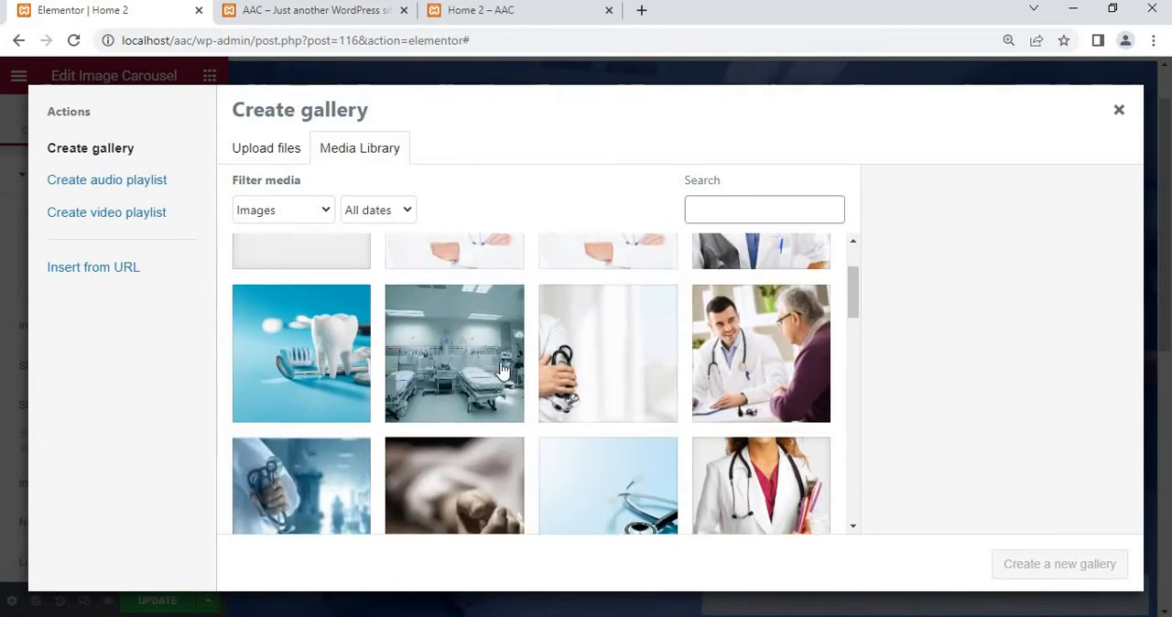
{"action": "scroll", "coordinate": [502, 369], "scroll_direction": "down", "scroll_amount": 6}
{"action": "scroll", "coordinate": [502, 369], "scroll_direction": "down", "scroll_amount": 2}
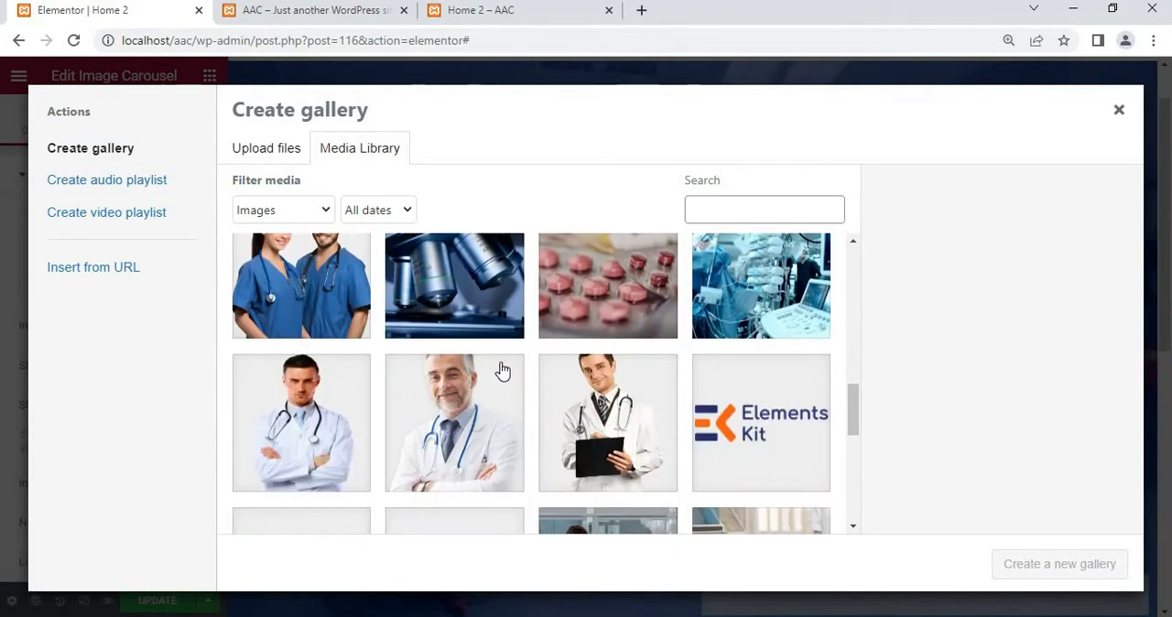
{"action": "scroll", "coordinate": [502, 368], "scroll_direction": "up", "scroll_amount": 1}
{"action": "left_click", "coordinate": [322, 365]}
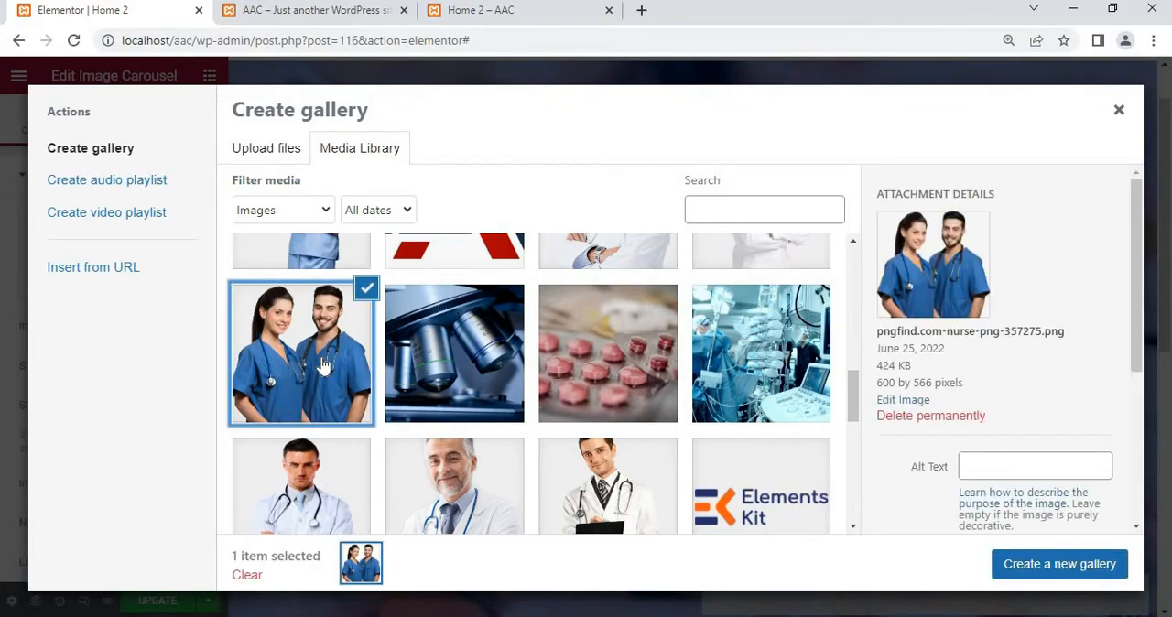
Add the image of the female doctor in a white coat to the selection and insert the new gallery into the carousel
{"action": "scroll", "coordinate": [506, 383], "scroll_direction": "down", "scroll_amount": 1}
{"action": "scroll", "coordinate": [505, 383], "scroll_direction": "up", "scroll_amount": 4}
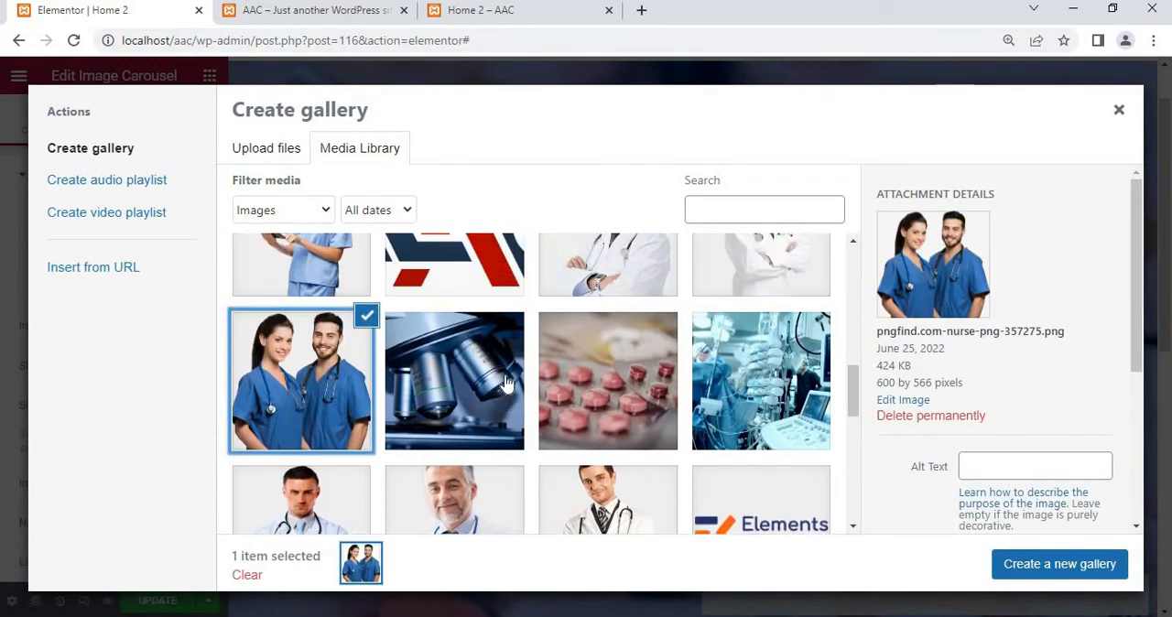
{"action": "scroll", "coordinate": [506, 383], "scroll_direction": "up", "scroll_amount": 3}
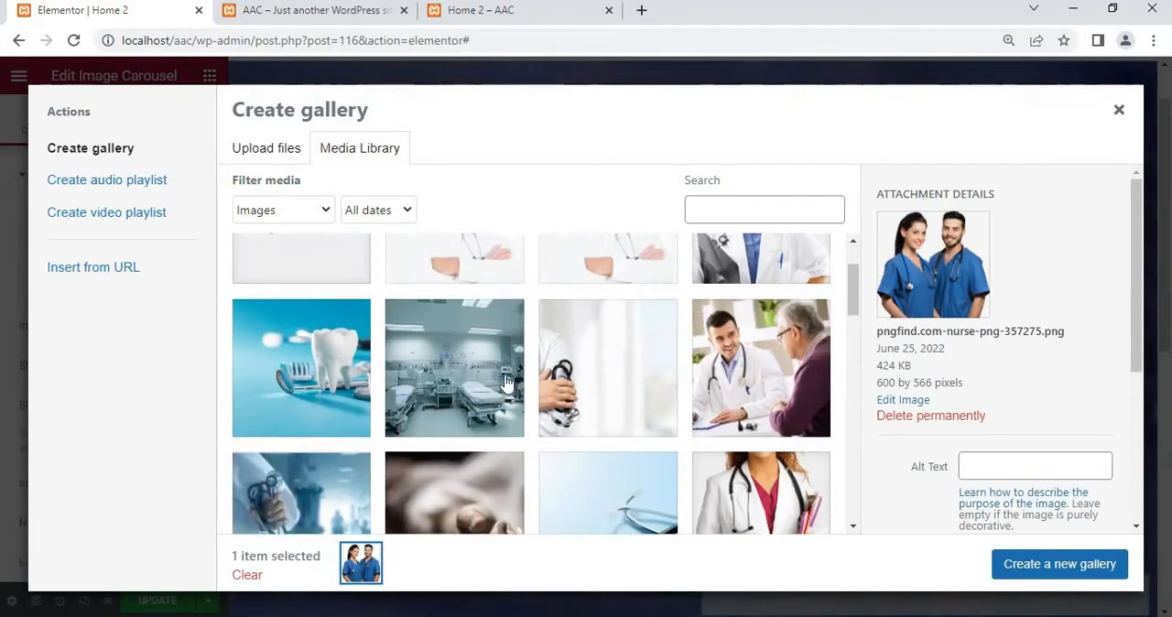
{"action": "scroll", "coordinate": [506, 383], "scroll_direction": "down", "scroll_amount": 2}
{"action": "scroll", "coordinate": [506, 383], "scroll_direction": "up", "scroll_amount": 3}
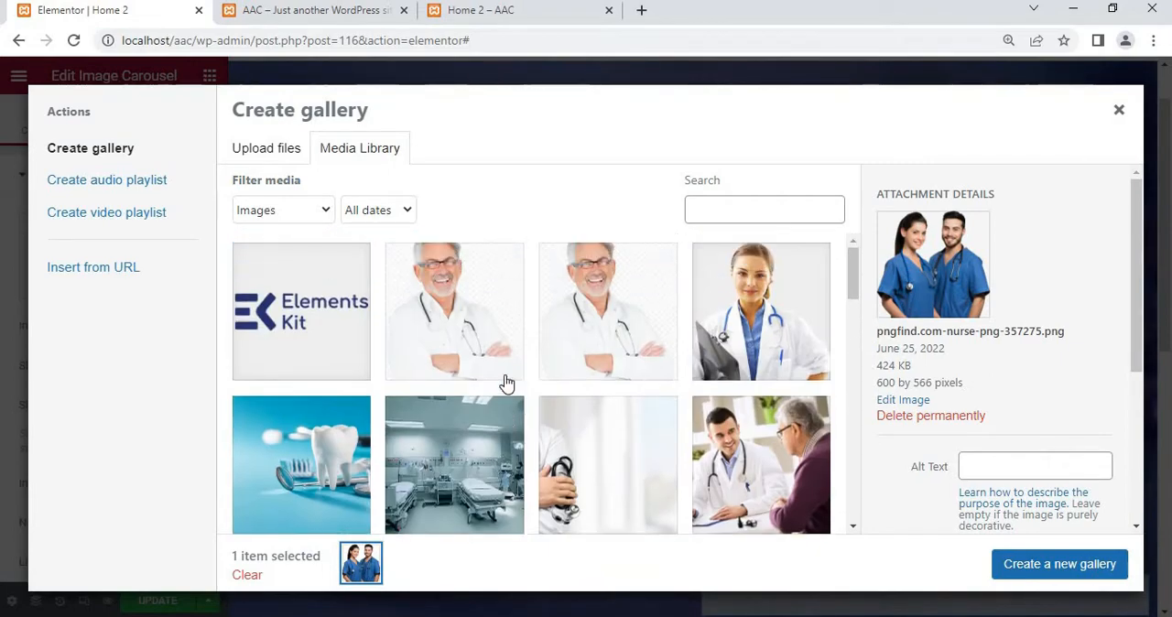
{"action": "left_click", "coordinate": [765, 369]}
{"action": "left_click", "coordinate": [1054, 564]}
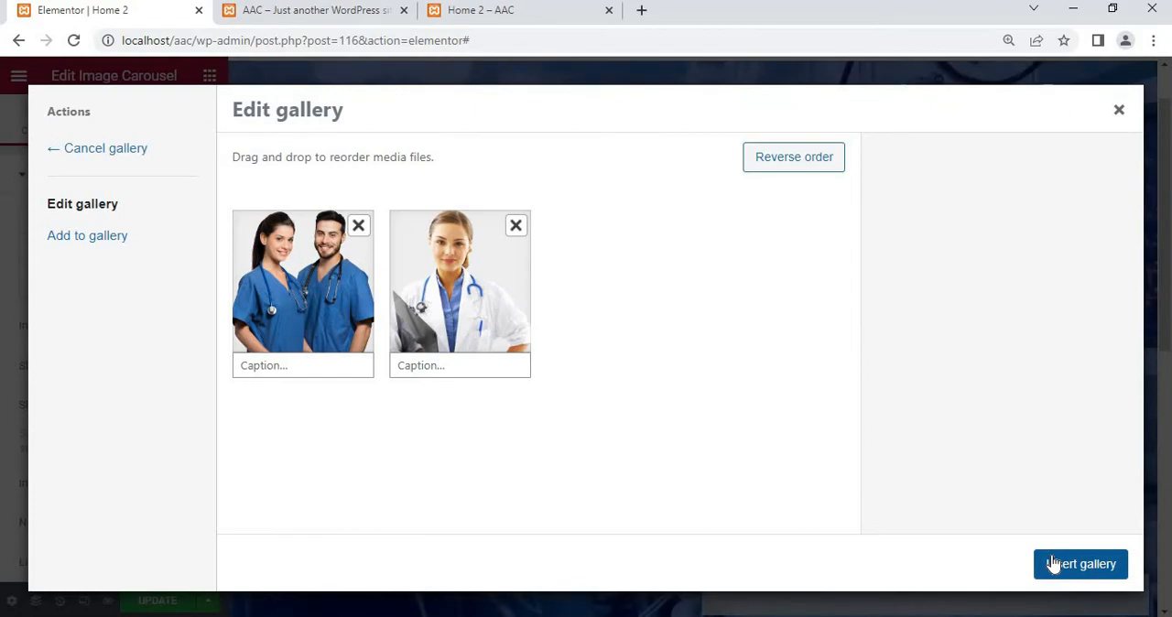
{"action": "left_click", "coordinate": [1056, 574]}
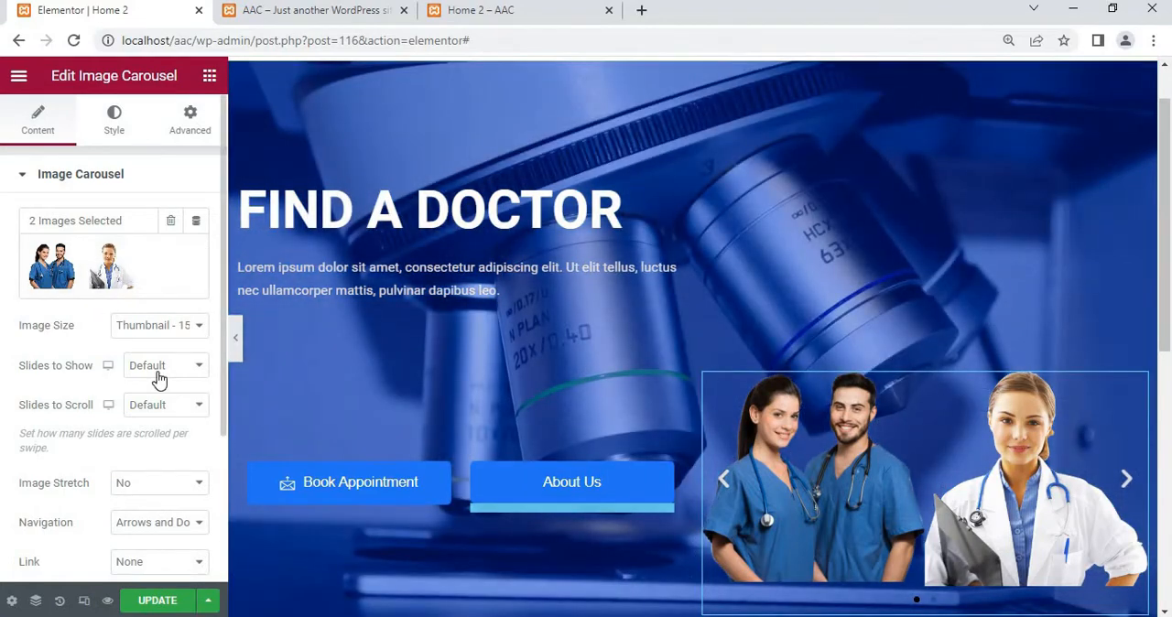
Set the image carousel's Slides to Show to 1
{"action": "scroll", "coordinate": [157, 377], "scroll_direction": "down", "scroll_amount": 2}
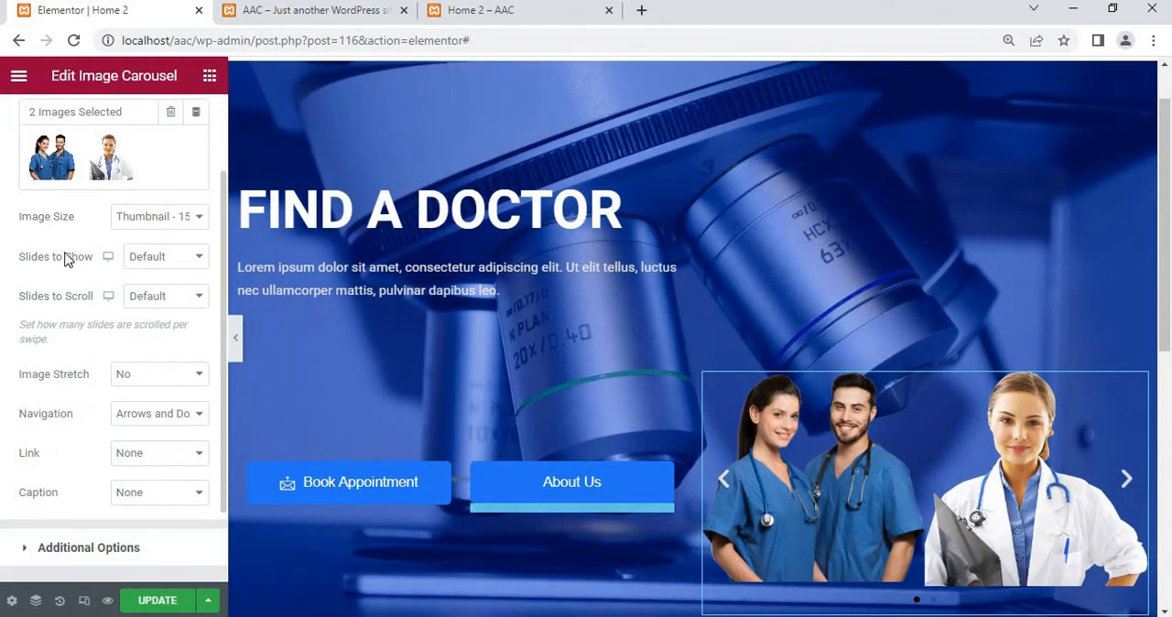
{"action": "left_click", "coordinate": [195, 258]}
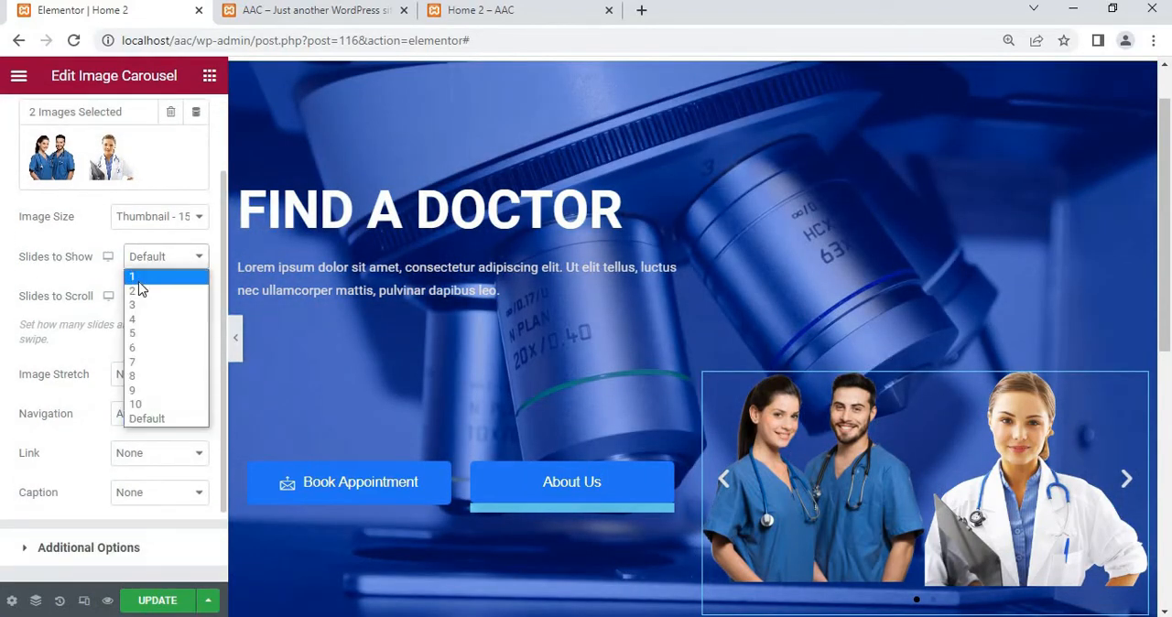
{"action": "left_click", "coordinate": [137, 273]}
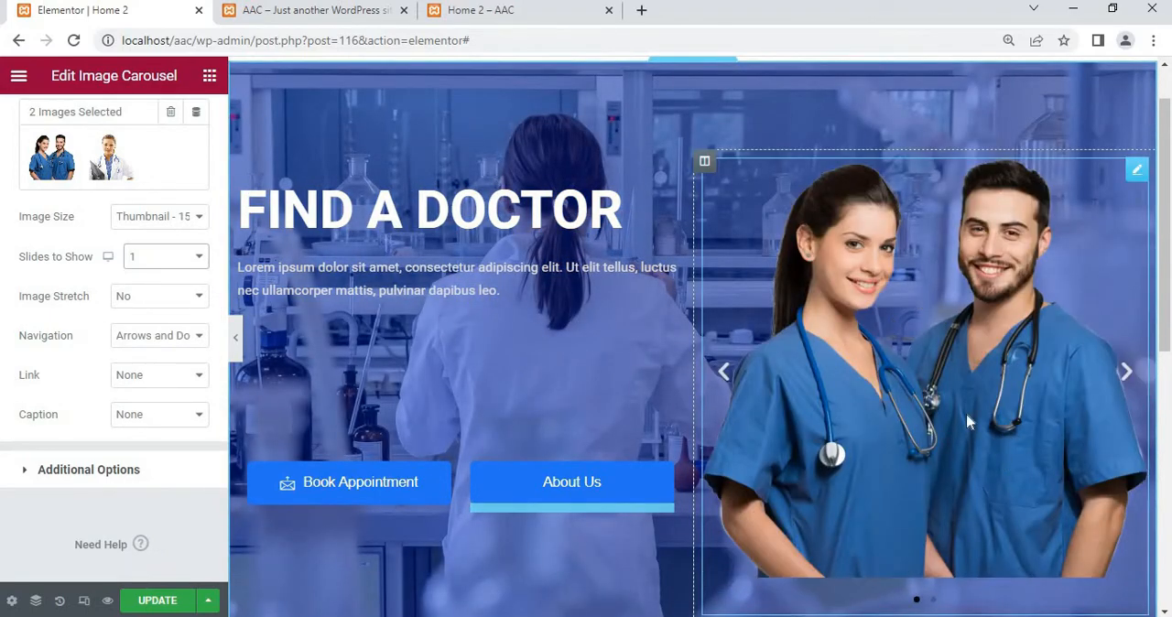
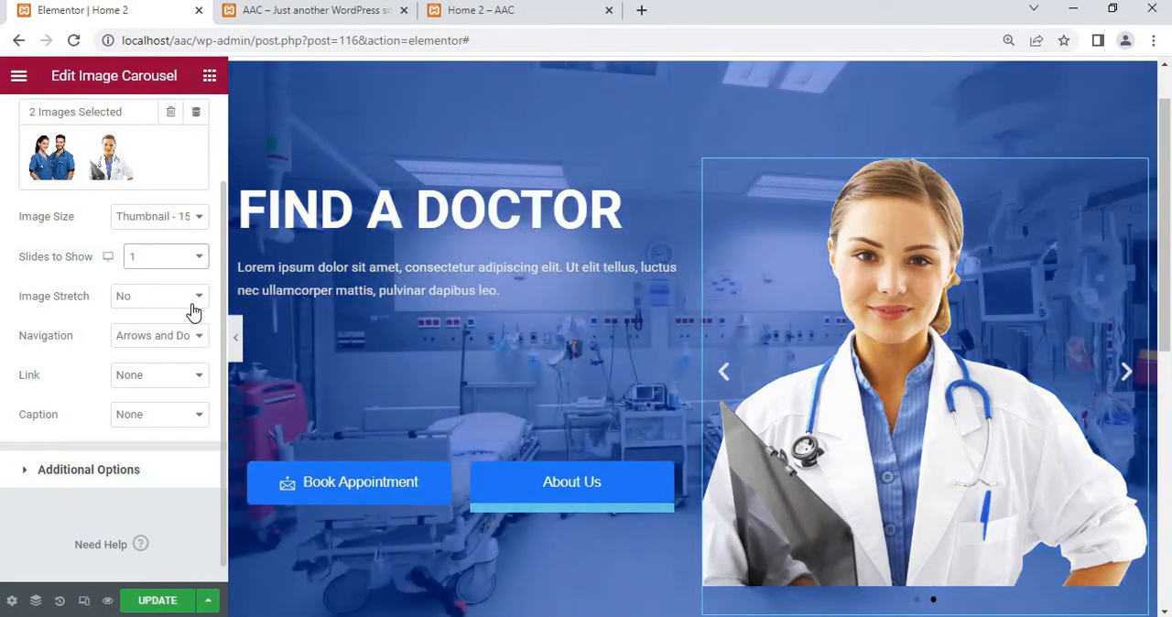
Set the image carousel's Navigation to None, removing its arrows and dots
{"action": "left_click", "coordinate": [190, 302]}
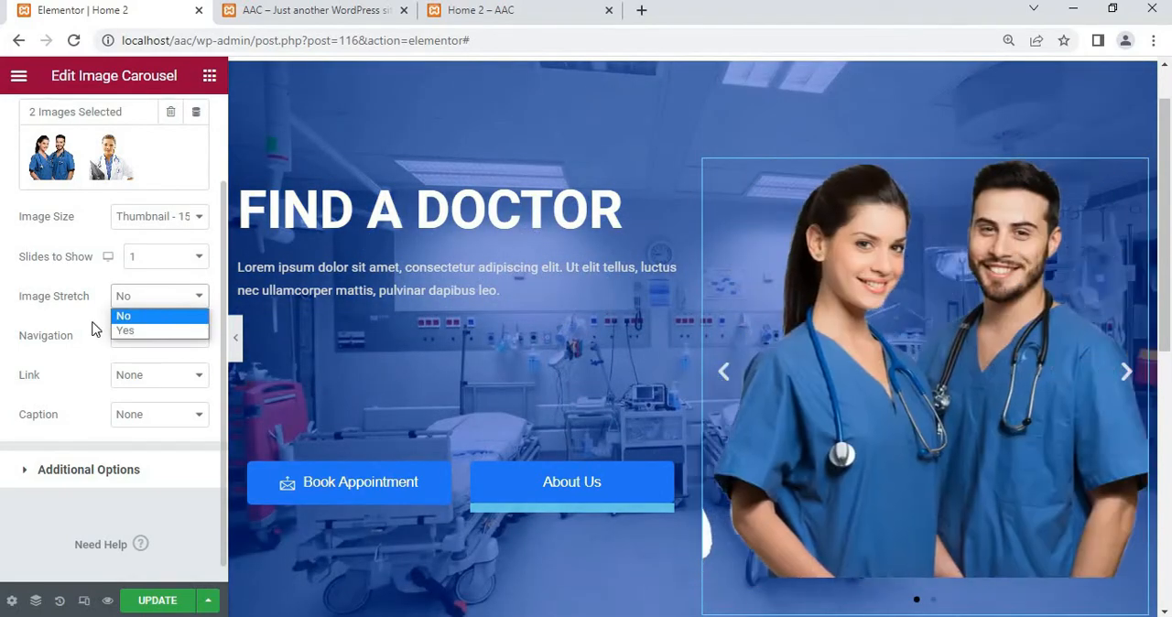
{"action": "left_click", "coordinate": [96, 329]}
{"action": "left_click", "coordinate": [163, 344]}
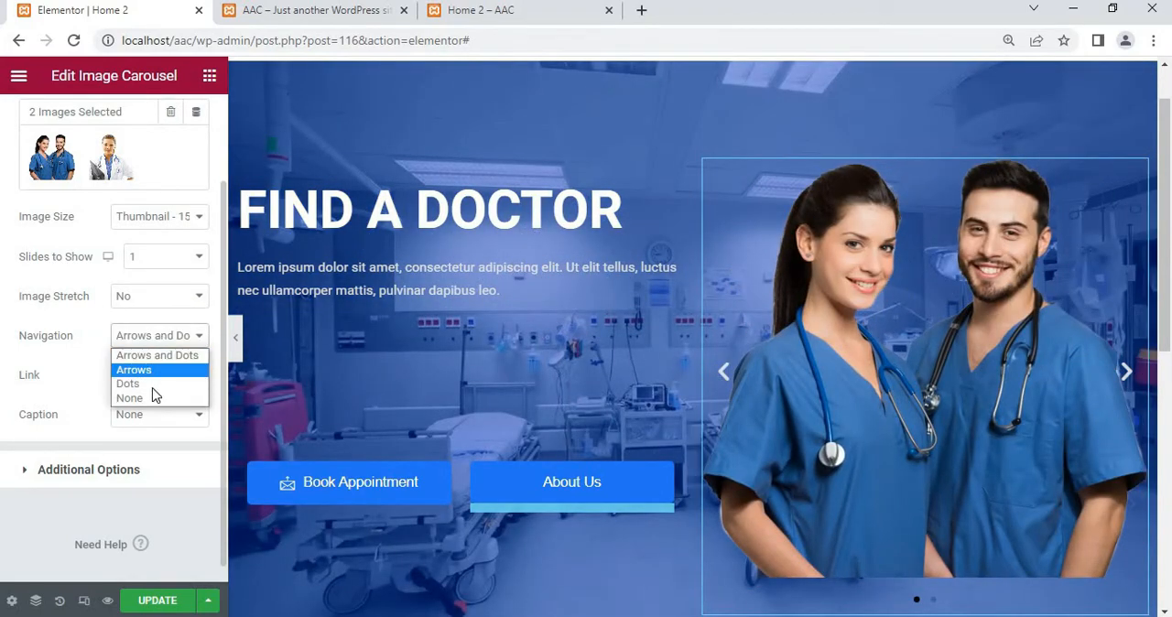
{"action": "left_click", "coordinate": [152, 399]}
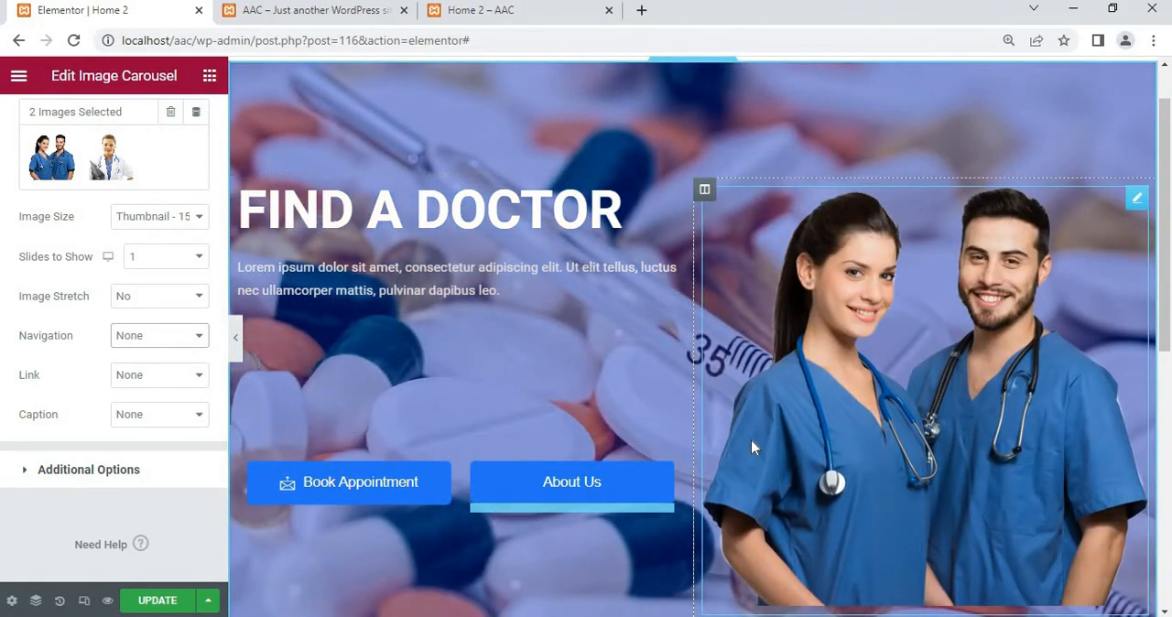
{"action": "scroll", "coordinate": [751, 440], "scroll_direction": "down", "scroll_amount": 1}
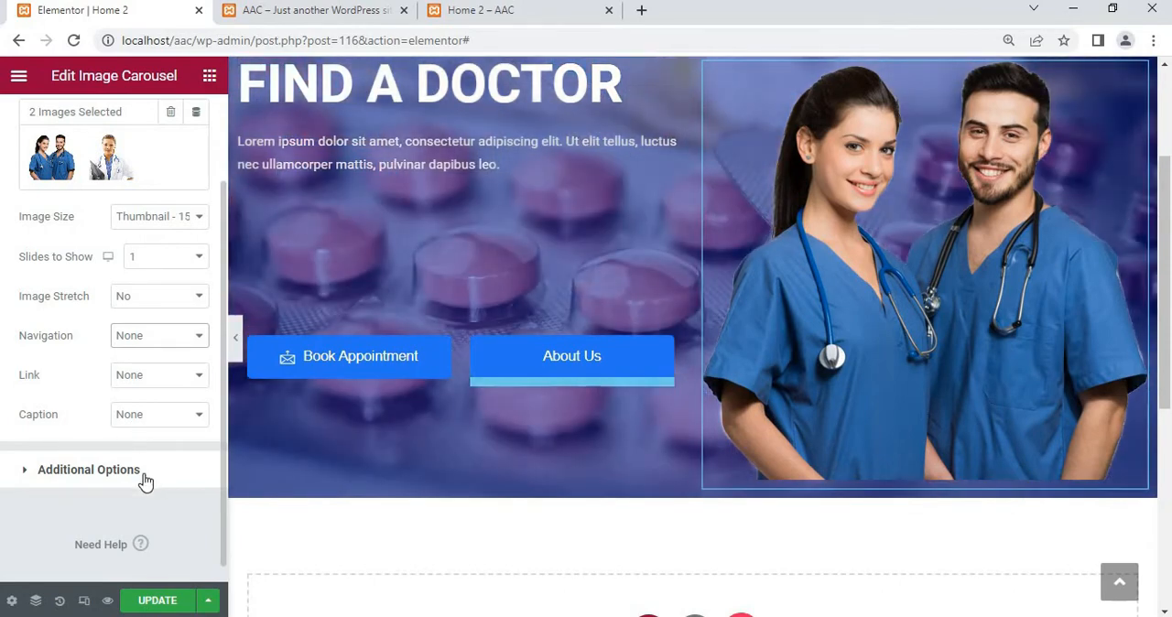
In the carousel's additional options, set the Autoplay Speed to 2000 and the Effect to Fade
{"action": "left_click", "coordinate": [143, 472]}
{"action": "scroll", "coordinate": [143, 481], "scroll_direction": "down", "scroll_amount": 2}
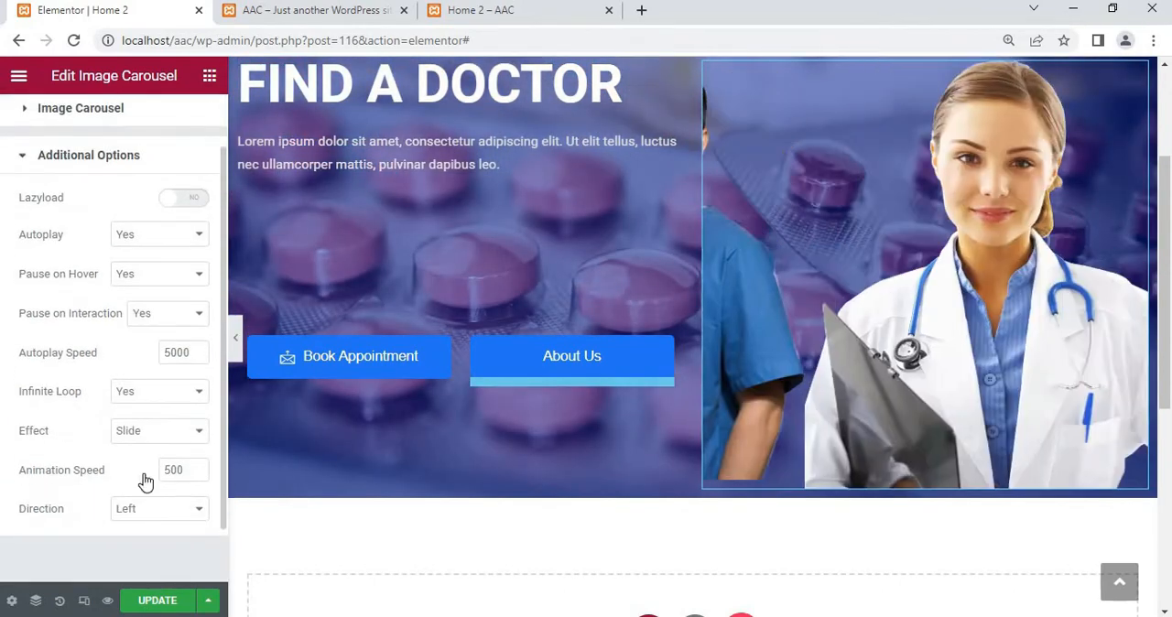
{"action": "scroll", "coordinate": [78, 392], "scroll_direction": "down", "scroll_amount": 1}
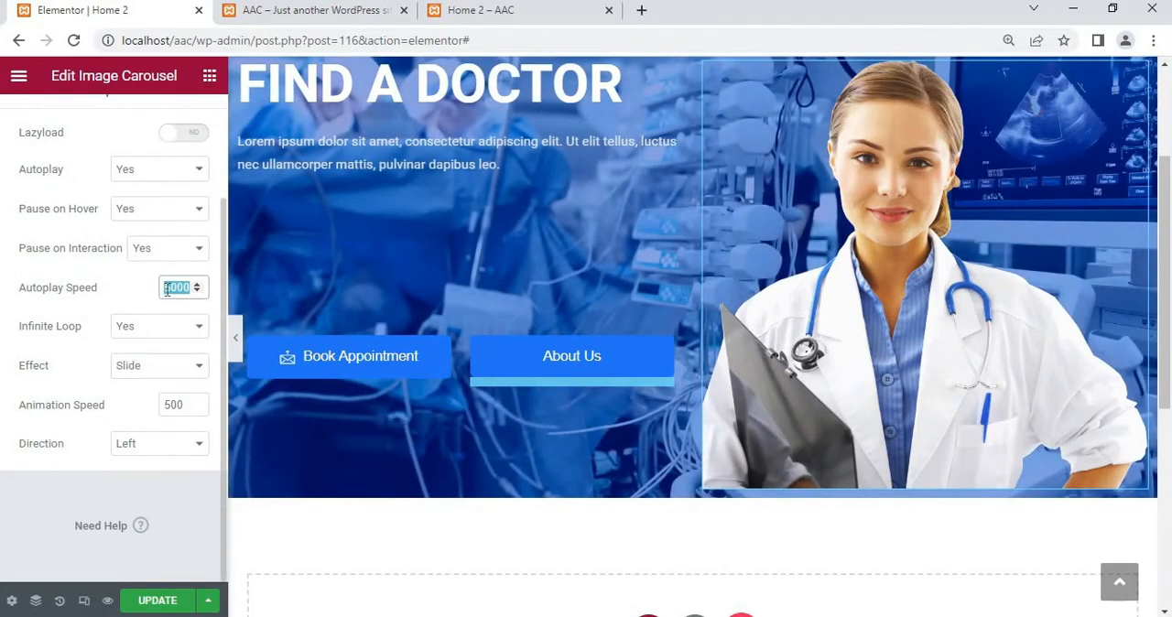
{"action": "key", "text": "Left"}
{"action": "key", "text": "Delete"}
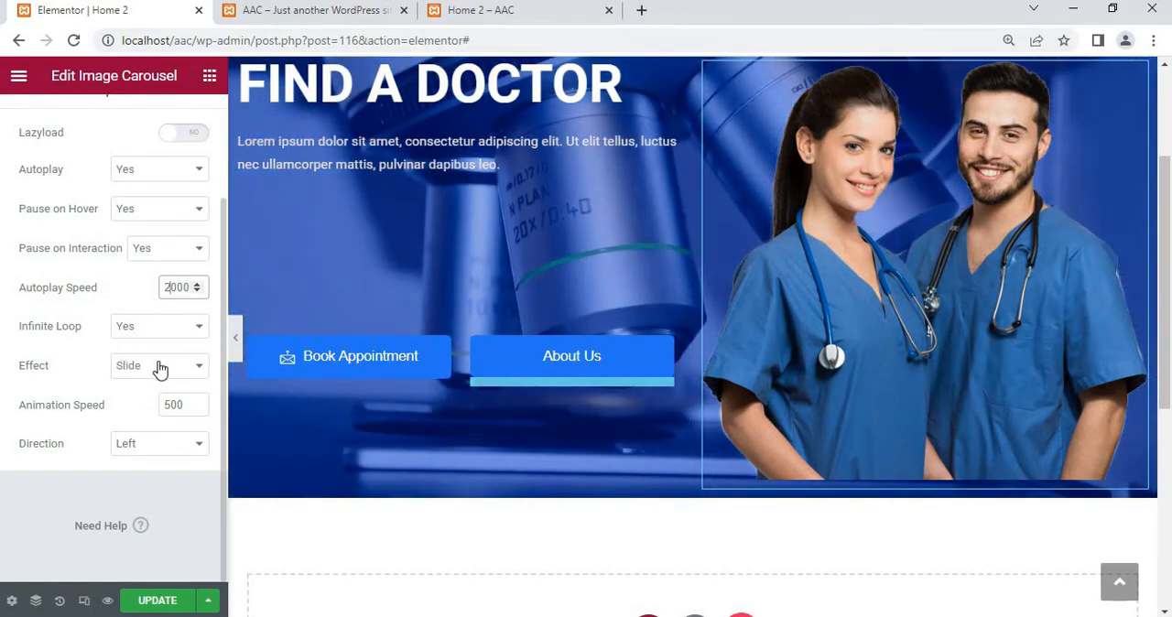
{"action": "left_click", "coordinate": [154, 373]}
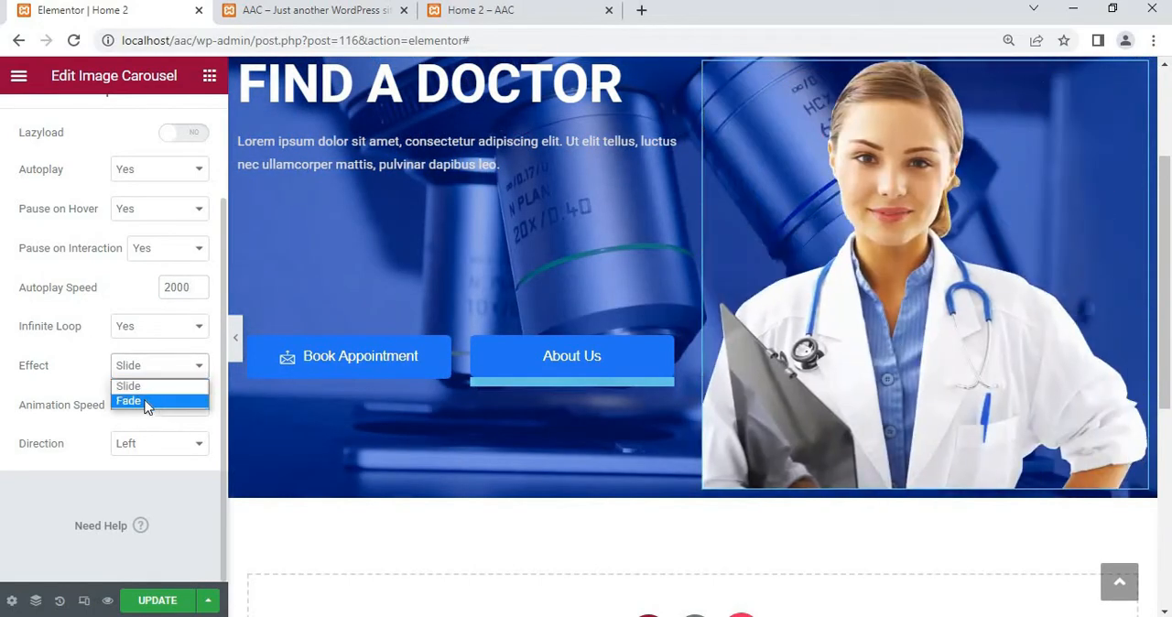
{"action": "left_click", "coordinate": [146, 402]}
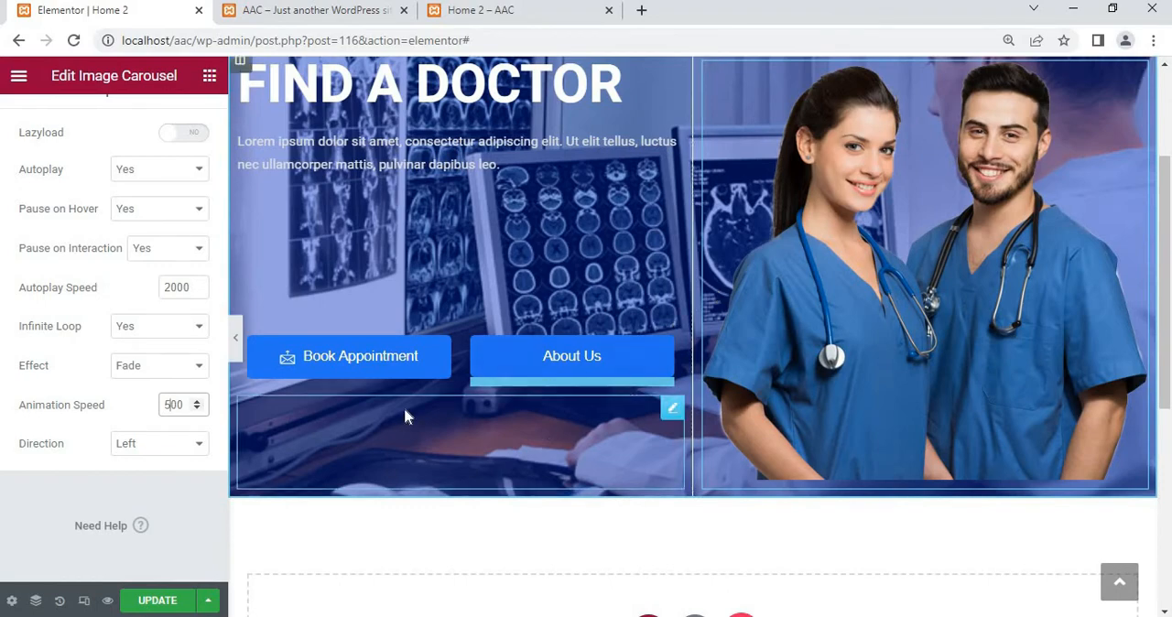
Unlink the image carousel's margin values and set its bottom margin to -11 px
{"action": "scroll", "coordinate": [101, 289], "scroll_direction": "up", "scroll_amount": 2}
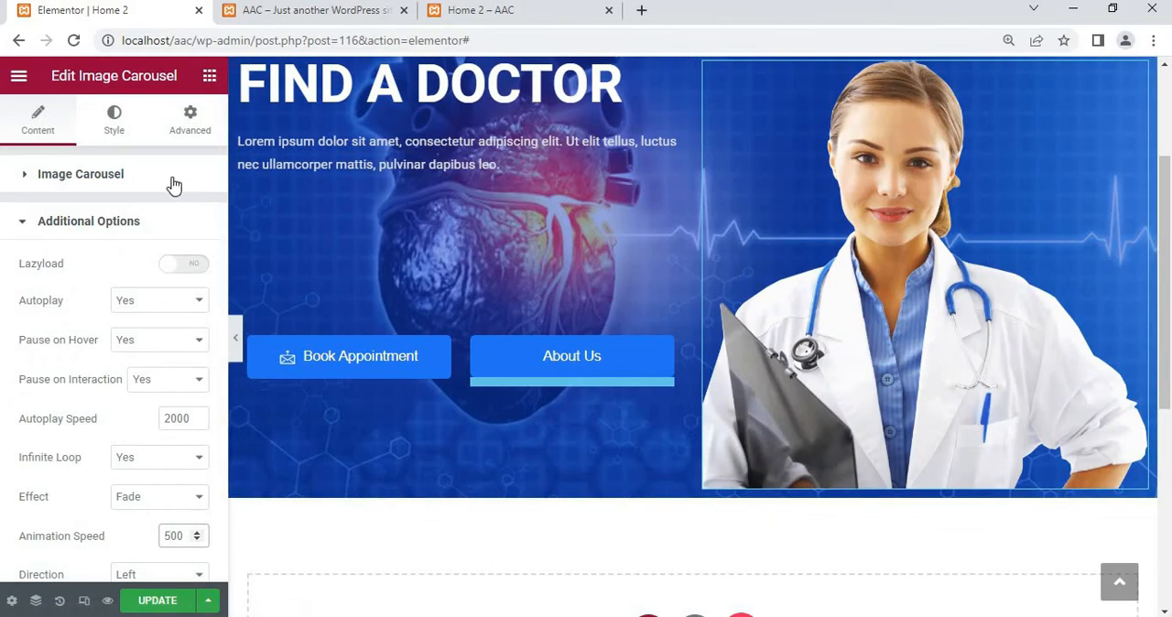
{"action": "left_click", "coordinate": [190, 131]}
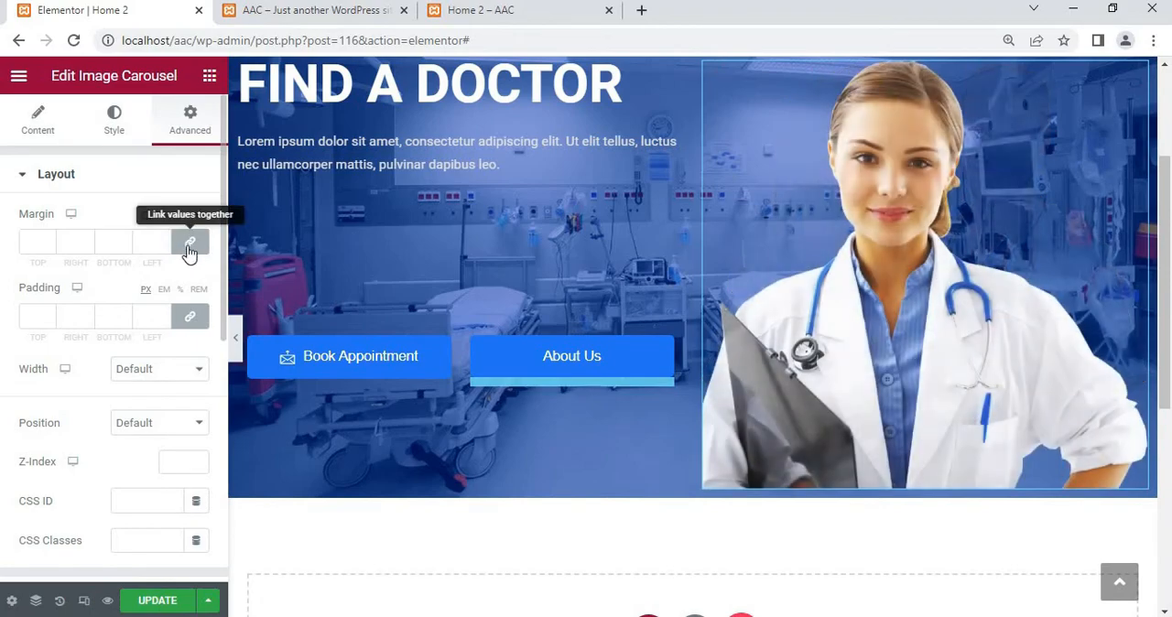
{"action": "left_click", "coordinate": [191, 247]}
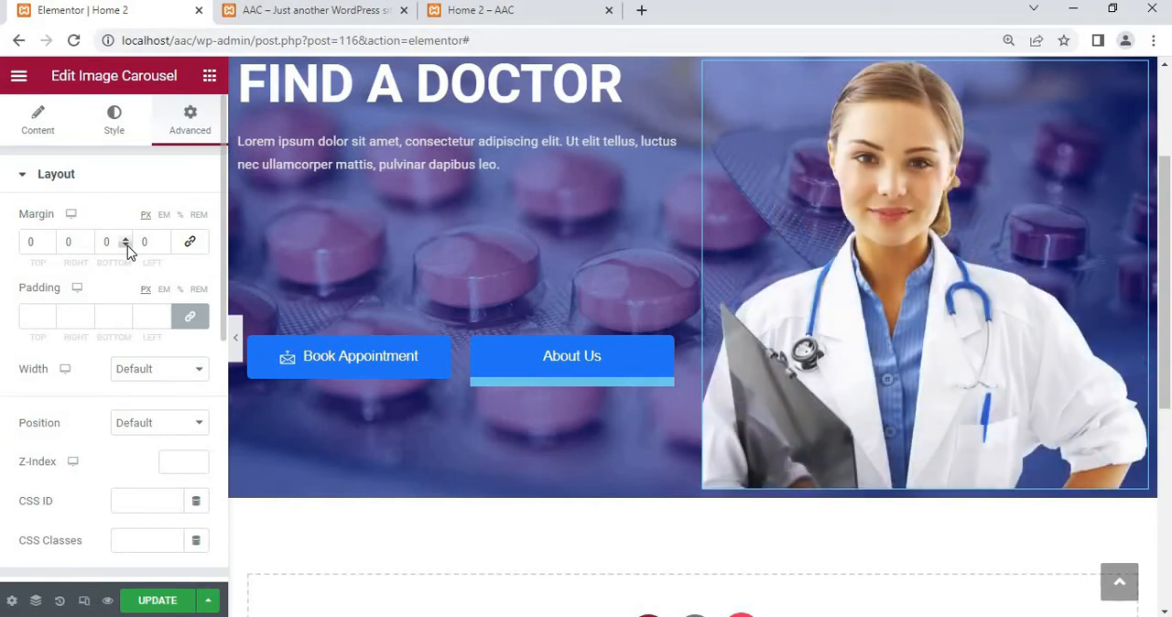
{"action": "left_click", "coordinate": [127, 245]}
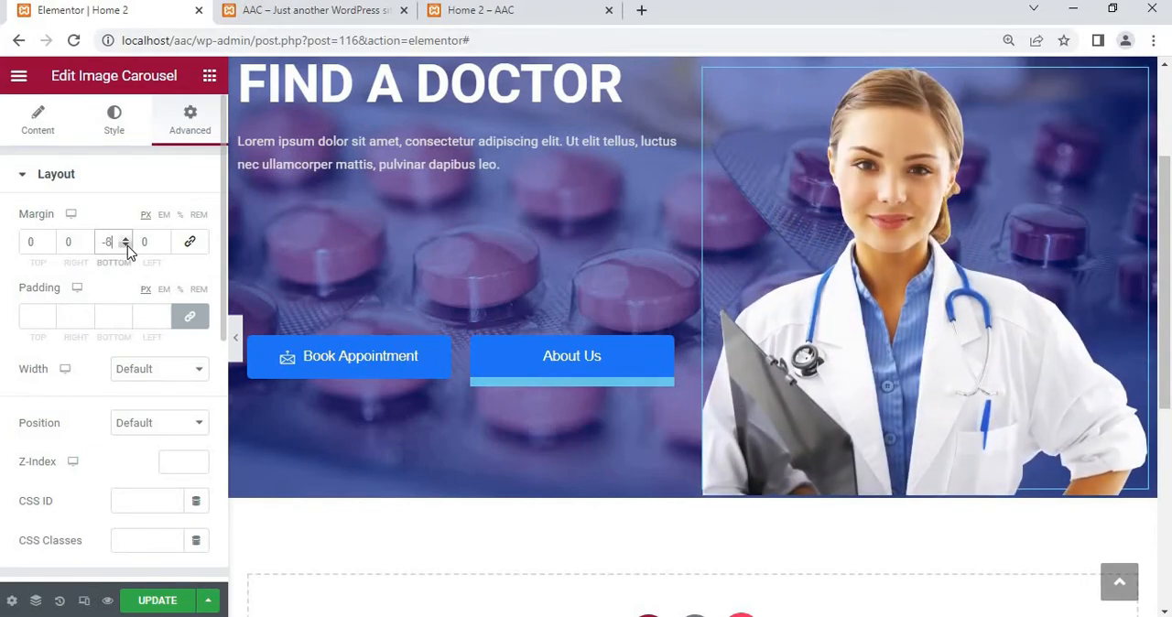
{"action": "left_click", "coordinate": [127, 246]}
{"action": "left_click", "coordinate": [127, 245]}
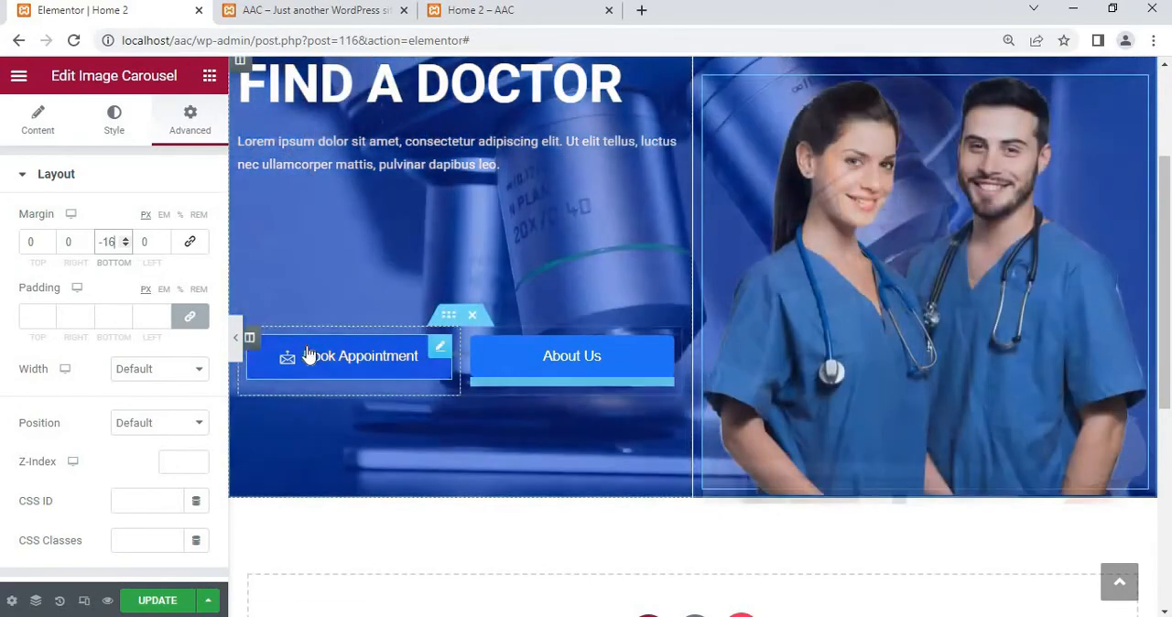
{"action": "left_click", "coordinate": [126, 239]}
{"action": "left_click", "coordinate": [126, 240]}
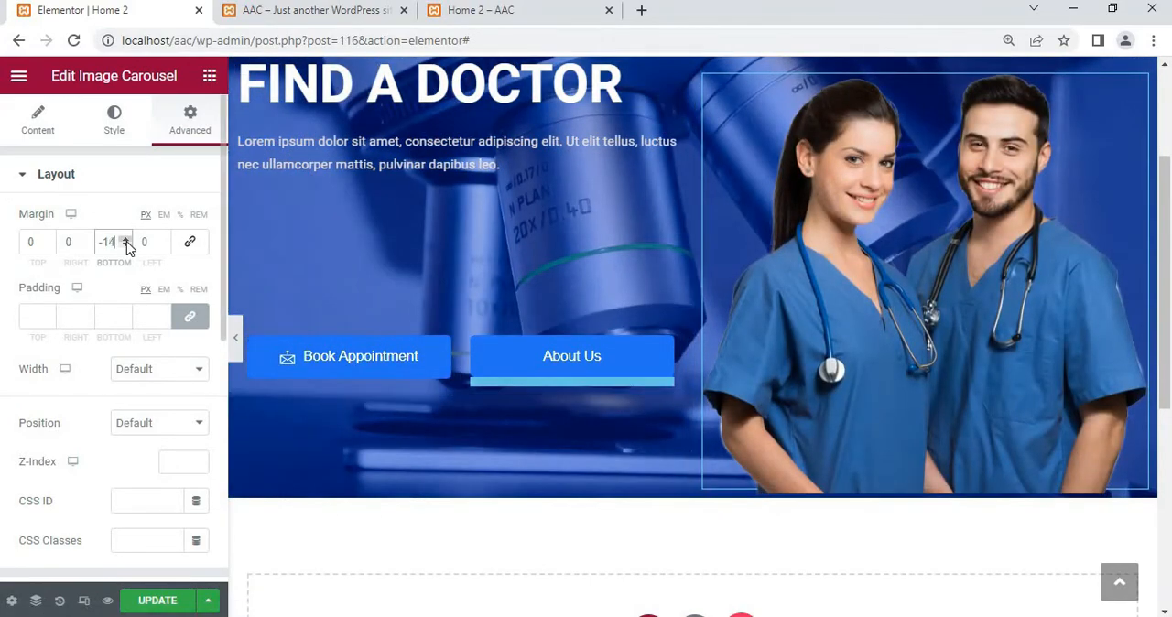
{"action": "left_click", "coordinate": [126, 240]}
{"action": "left_click", "coordinate": [127, 240]}
{"action": "left_click", "coordinate": [127, 240]}
{"action": "left_click", "coordinate": [126, 240]}
{"action": "left_click", "coordinate": [126, 240]}
{"action": "left_click", "coordinate": [126, 240]}
{"action": "left_click", "coordinate": [126, 240]}
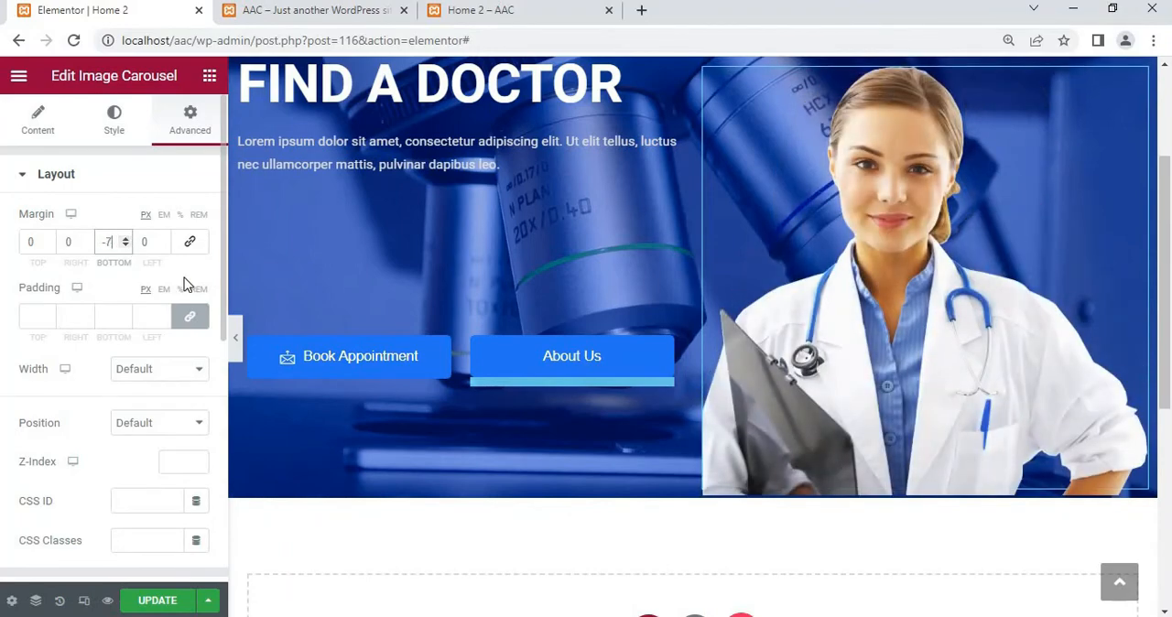
{"action": "left_click", "coordinate": [126, 246]}
{"action": "left_click", "coordinate": [125, 246]}
{"action": "left_click", "coordinate": [126, 246]}
{"action": "left_click", "coordinate": [125, 246]}
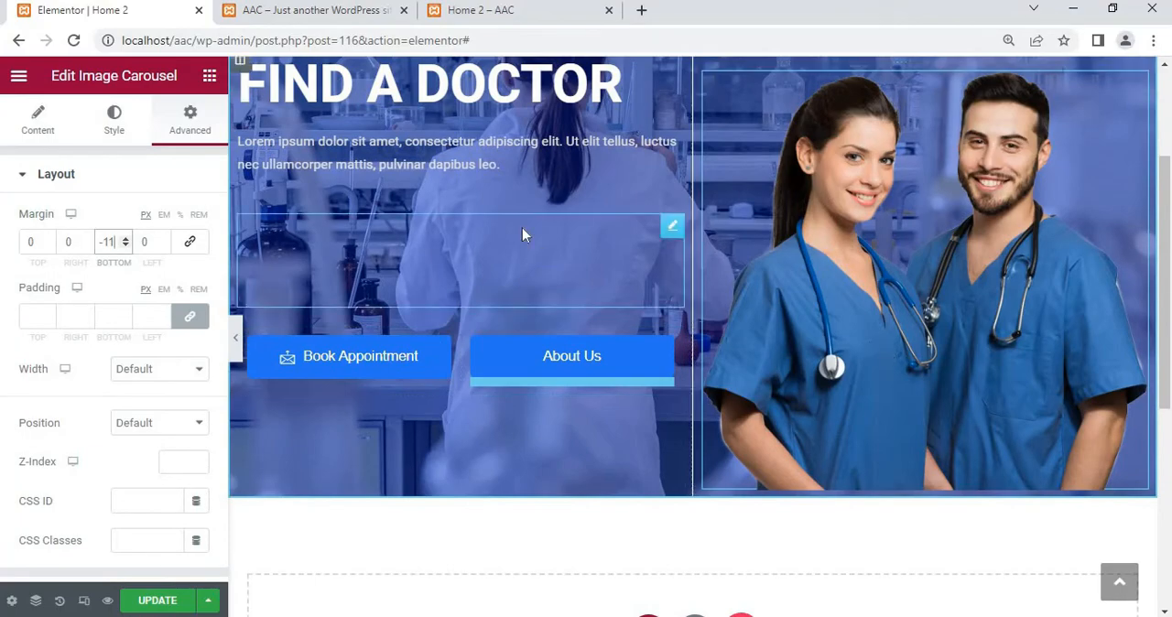
{"action": "scroll", "coordinate": [767, 192], "scroll_direction": "up", "scroll_amount": 2}
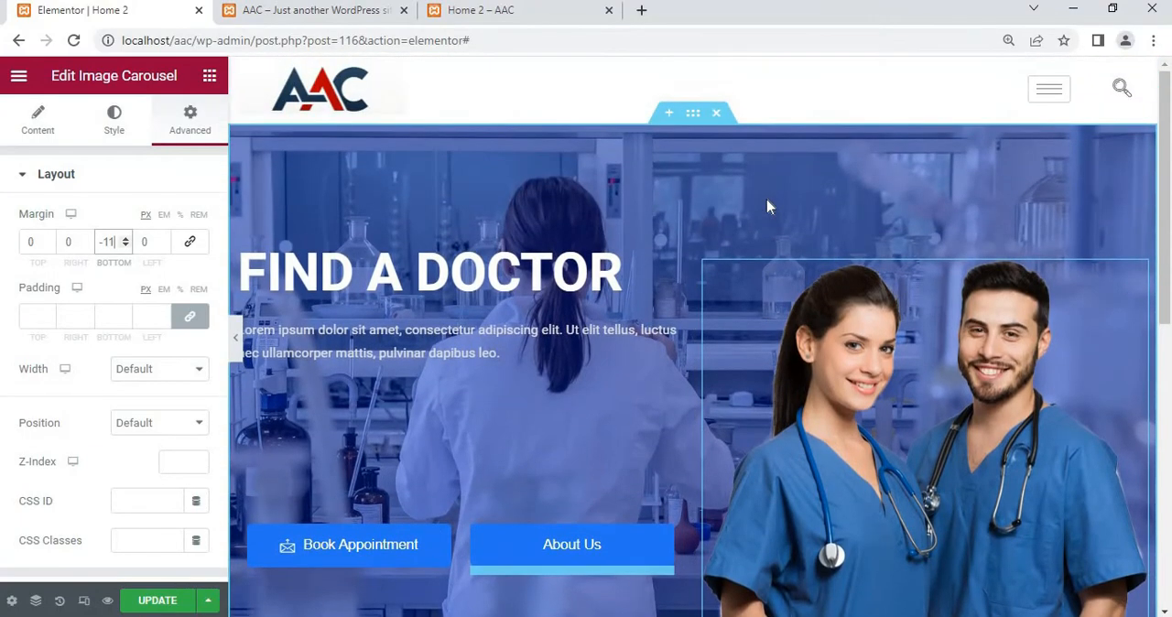
{"action": "scroll", "coordinate": [732, 220], "scroll_direction": "down", "scroll_amount": 2}
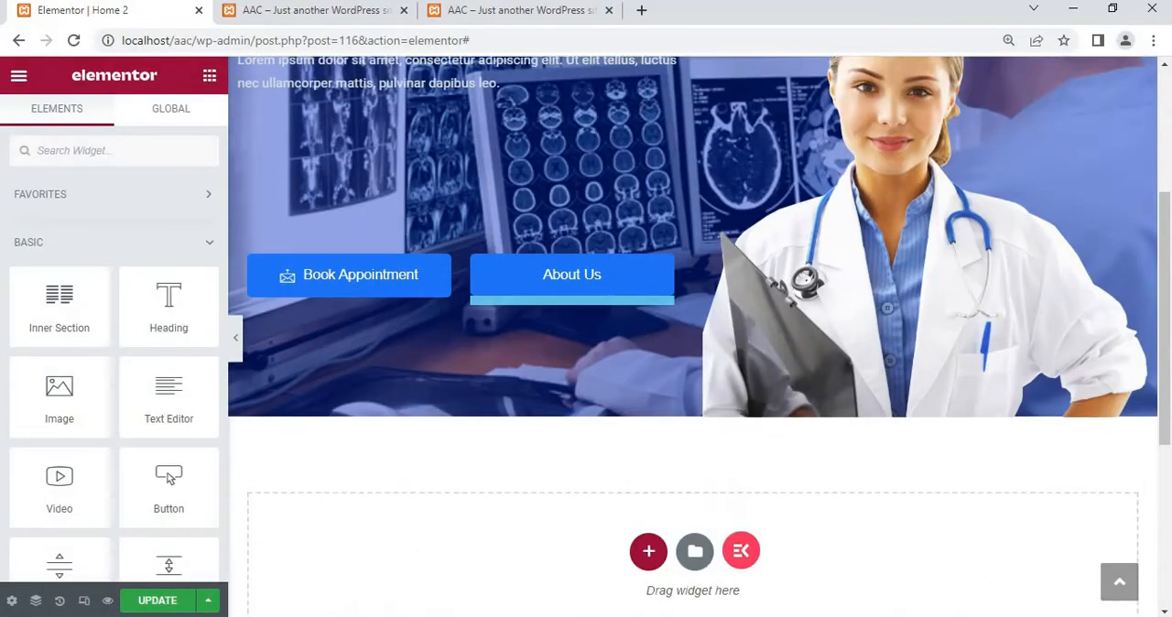
Add a new single-column section below the hero section
{"action": "scroll", "coordinate": [740, 391], "scroll_direction": "up", "scroll_amount": 1}
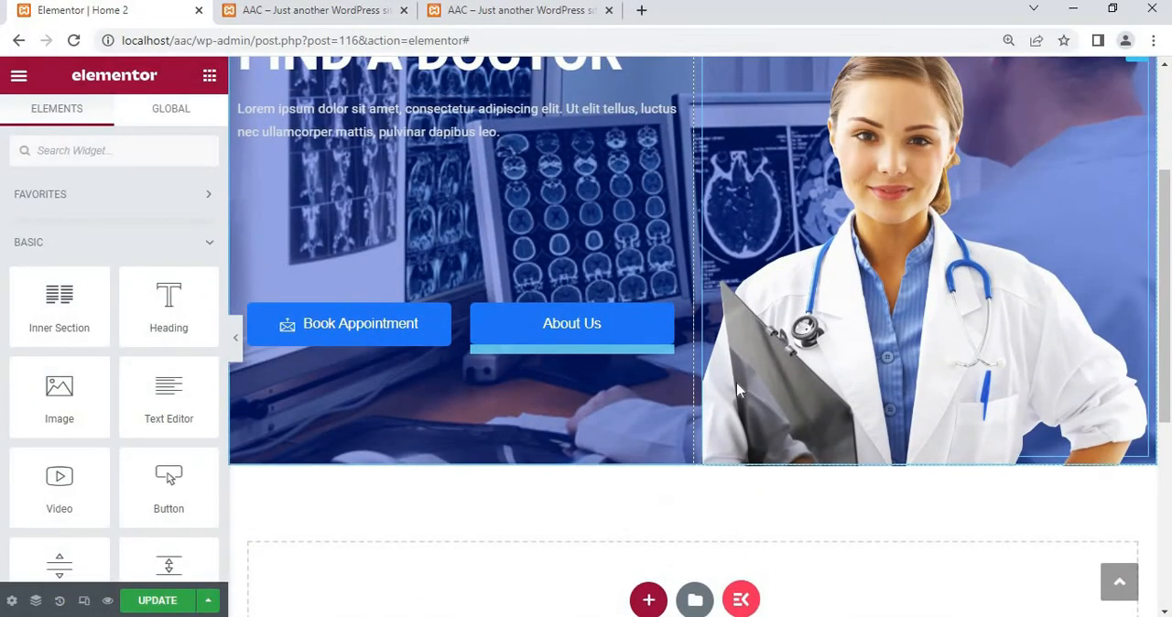
{"action": "scroll", "coordinate": [740, 391], "scroll_direction": "down", "scroll_amount": 3}
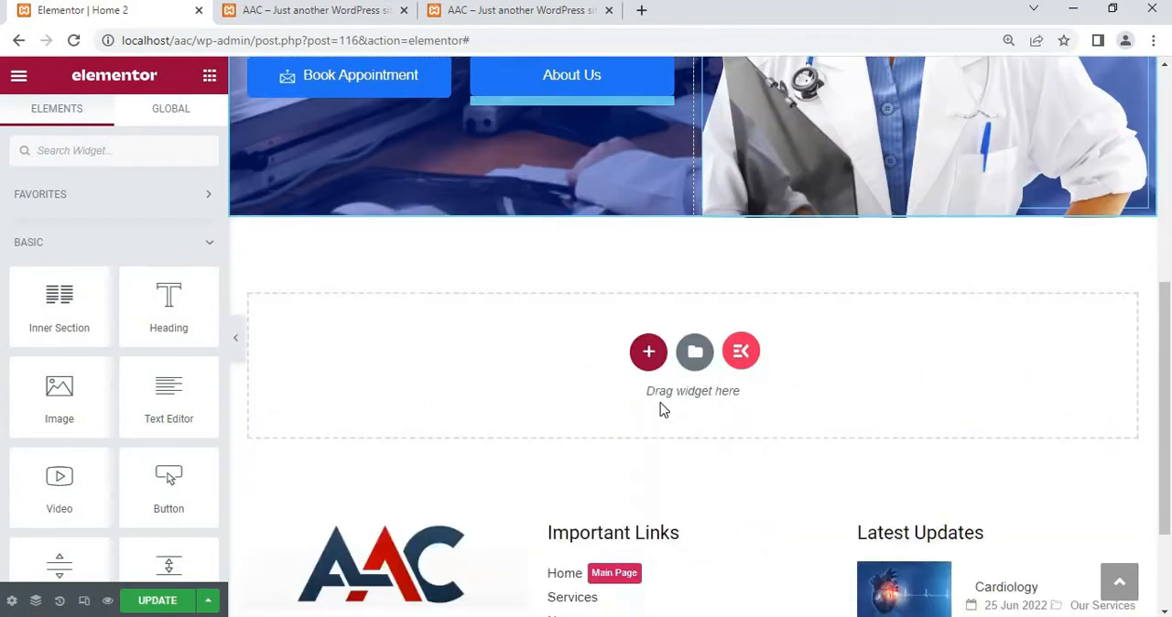
{"action": "left_click", "coordinate": [648, 351]}
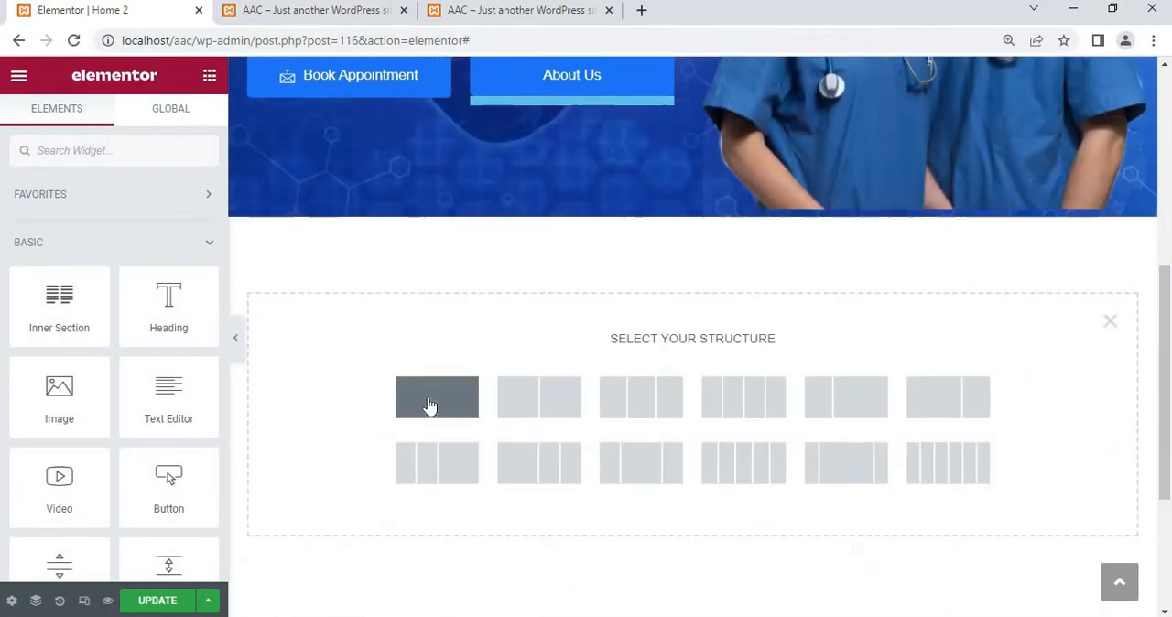
{"action": "left_click", "coordinate": [430, 403]}
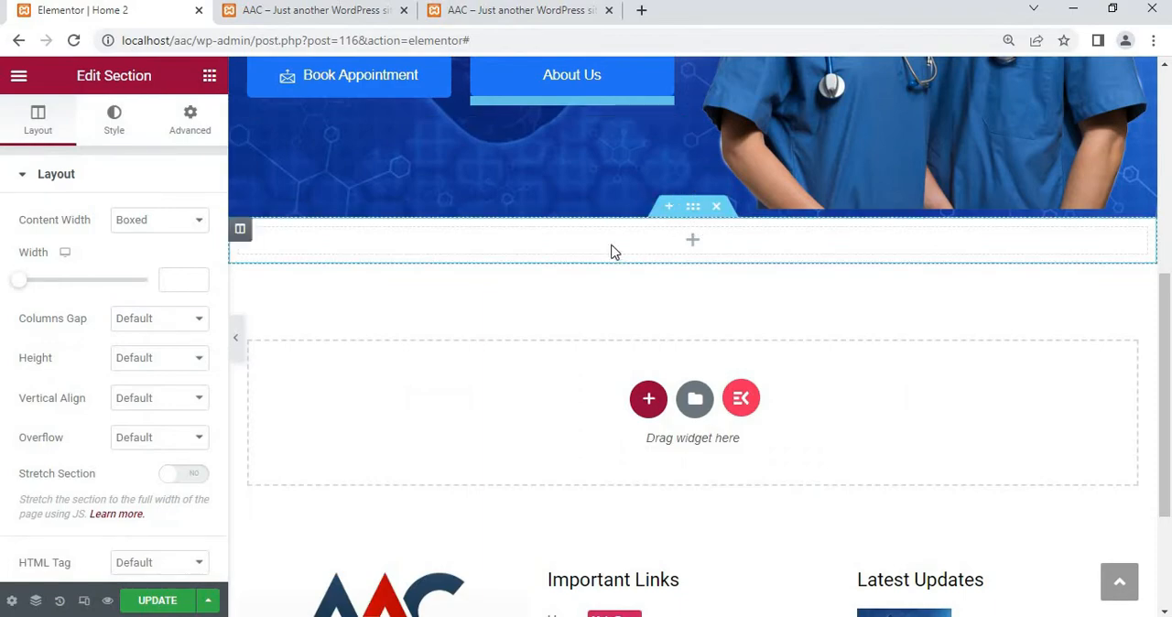
Place an Inner Section in the new section and duplicate its first column to make three columns
{"action": "left_click", "coordinate": [209, 76]}
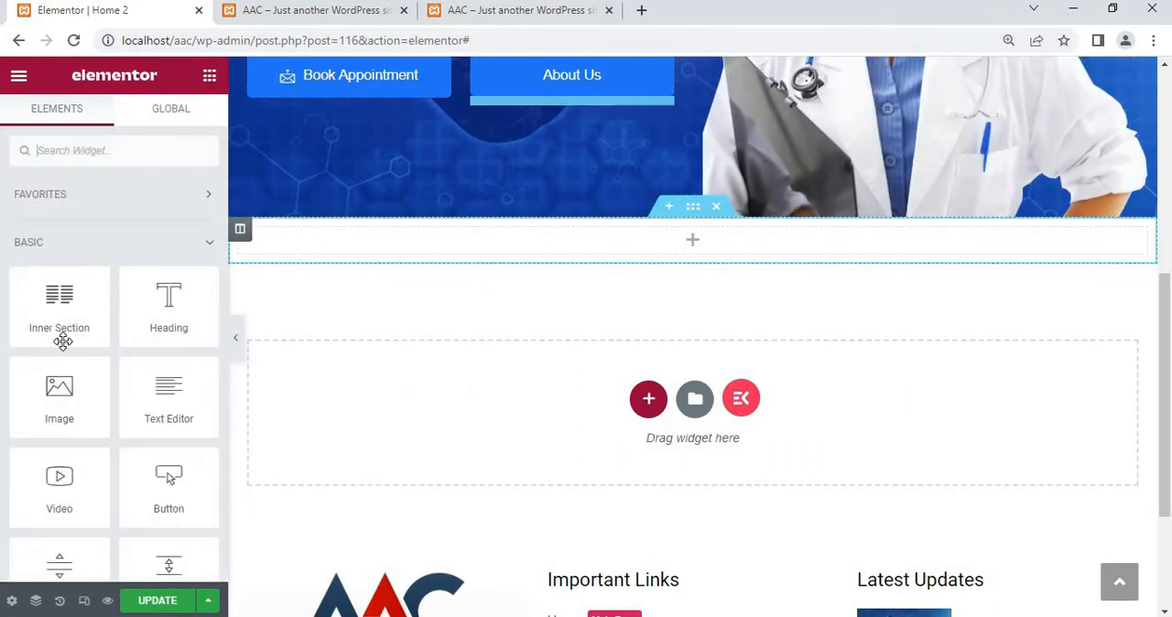
{"action": "left_click_drag", "start_coordinate": [59, 307], "coordinate": [379, 246]}
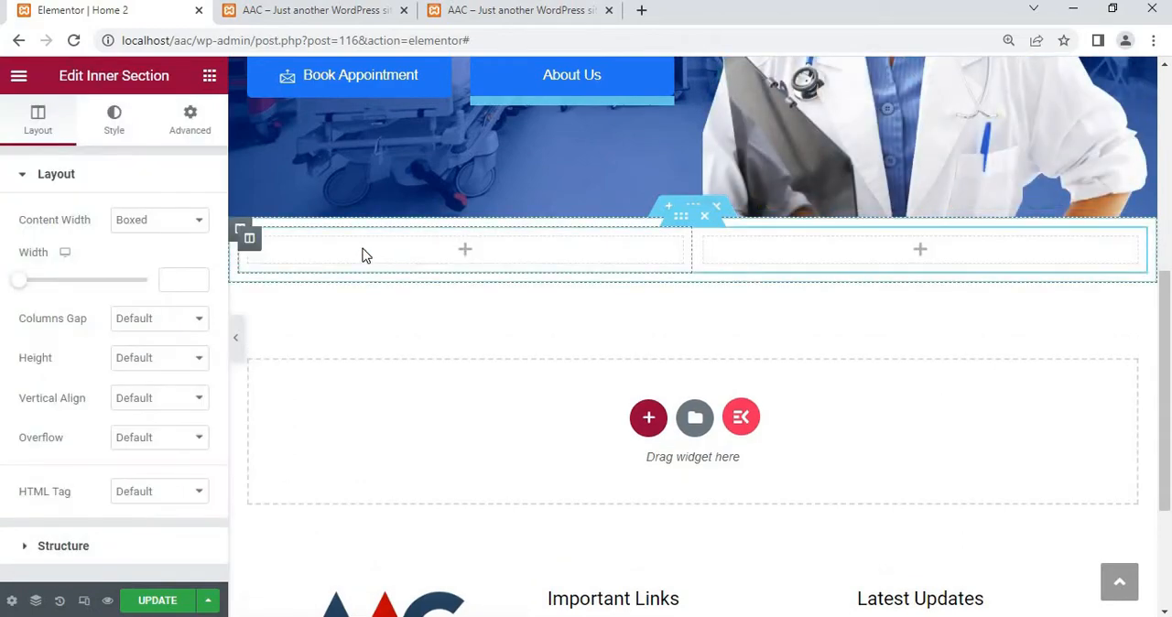
{"action": "right_click", "coordinate": [363, 254]}
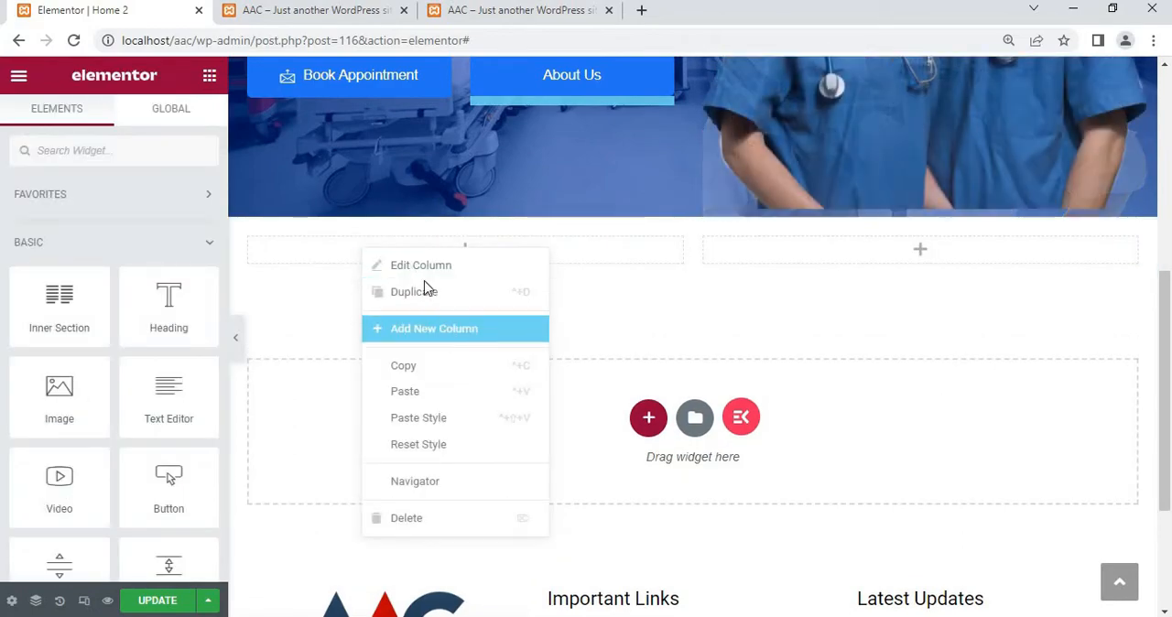
{"action": "left_click", "coordinate": [424, 289]}
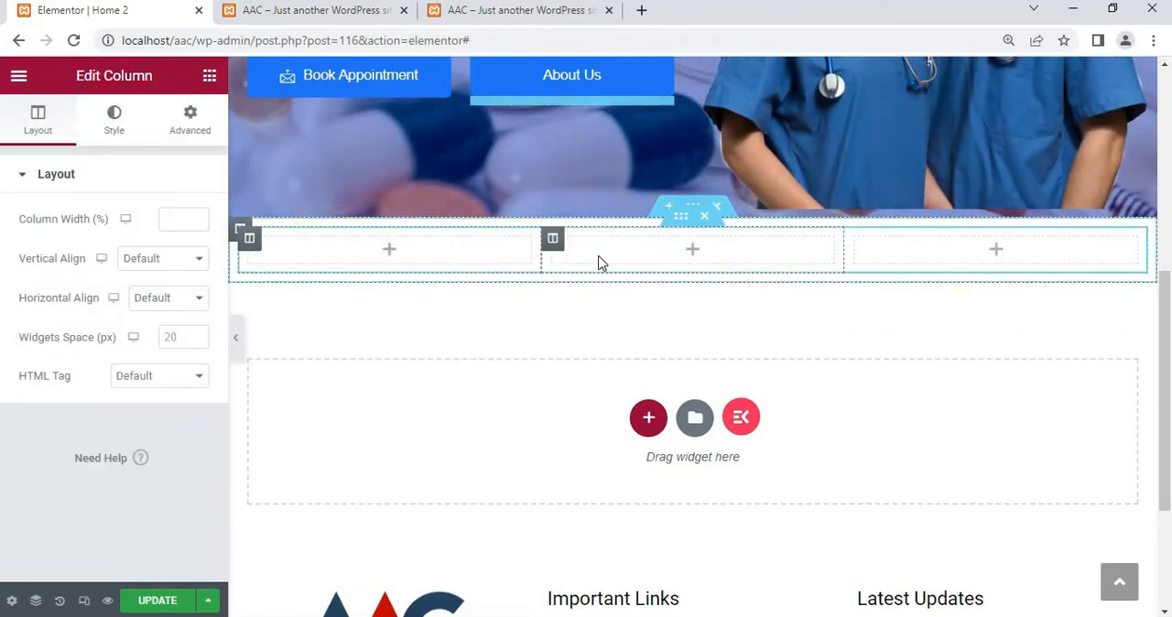
Search the widgets for "icon" and add the ElementsKit Icon Box to the first of the three columns
{"action": "left_click", "coordinate": [210, 78]}
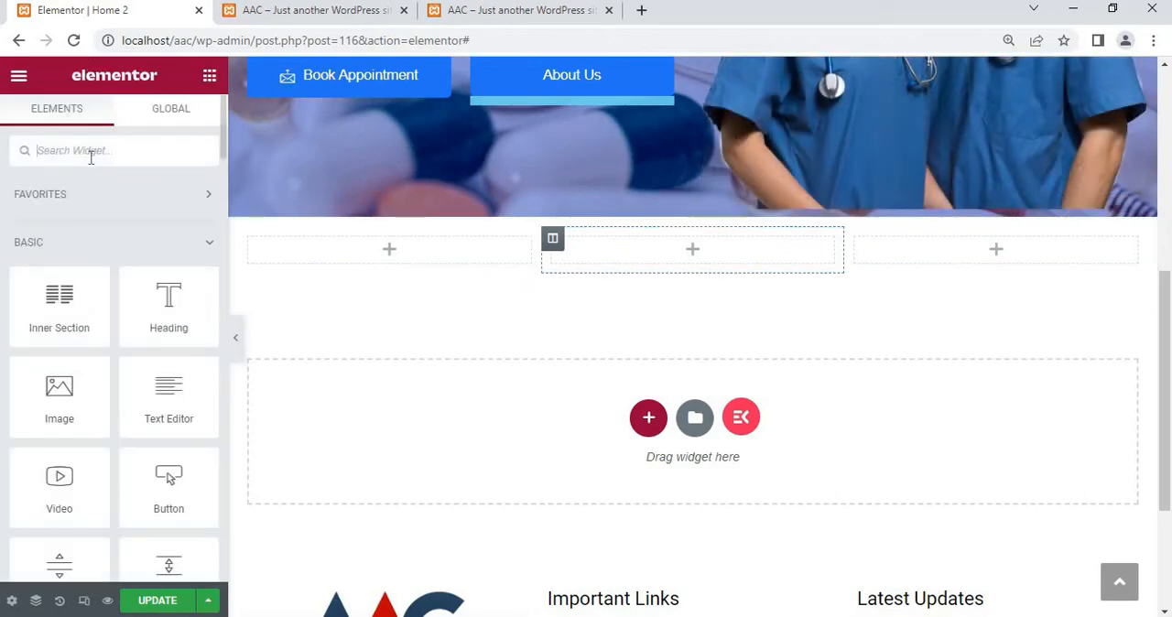
{"action": "type", "text": "icon"}
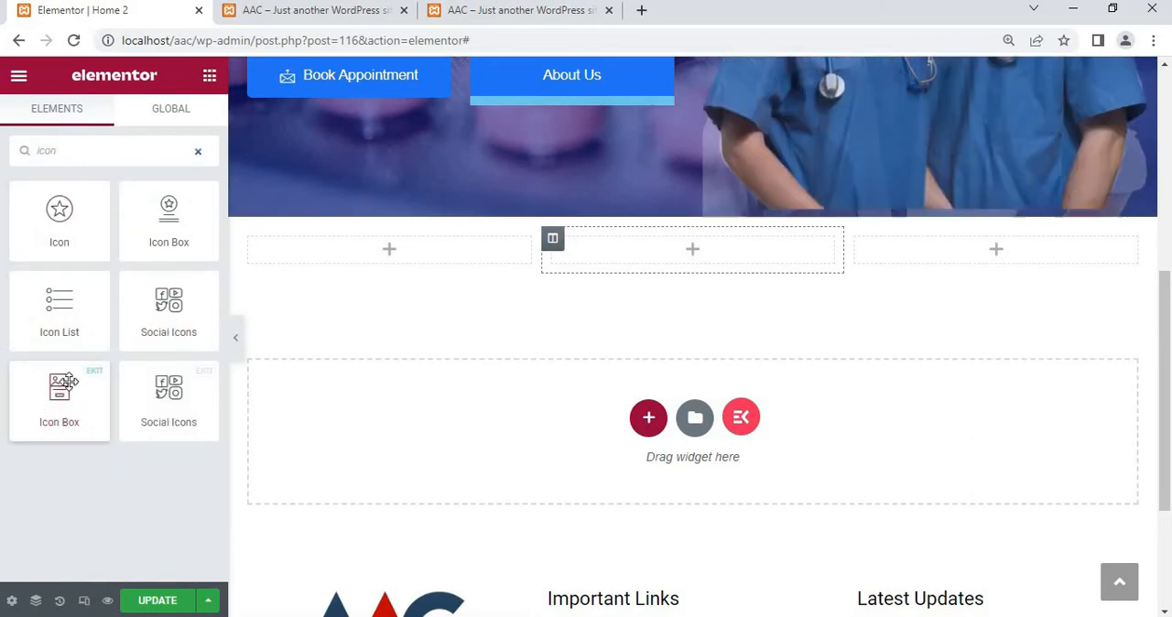
{"action": "left_click_drag", "start_coordinate": [62, 392], "coordinate": [384, 254]}
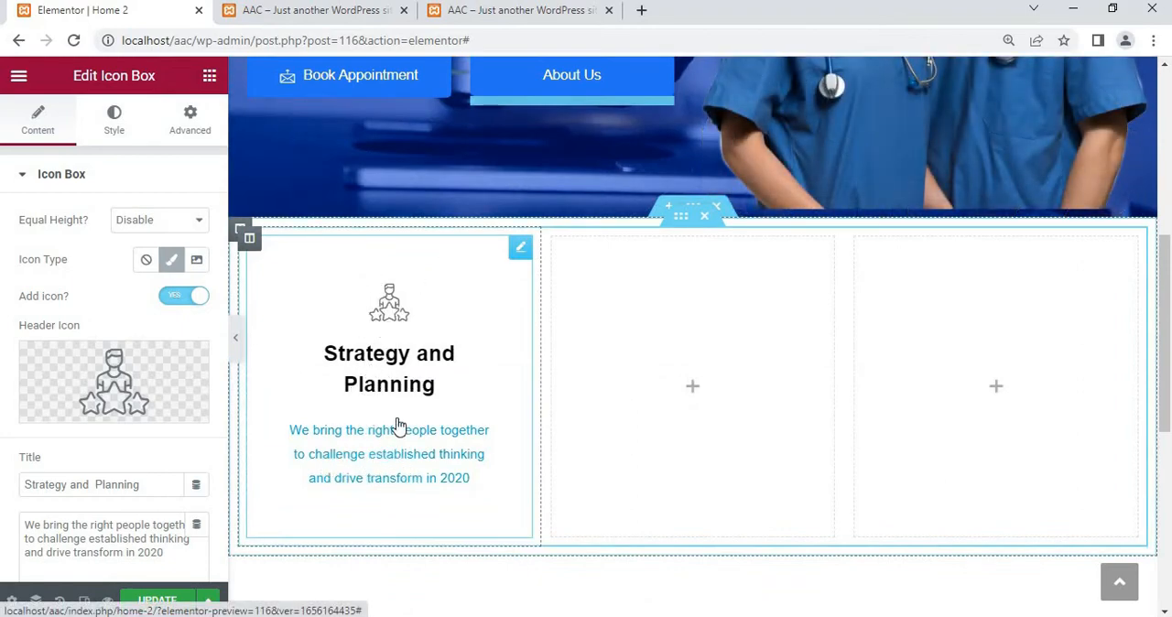
Filter the icon library by "cloc" and insert the solid Clock as the icon box's header icon
{"action": "mouse_move", "coordinate": [101, 376]}
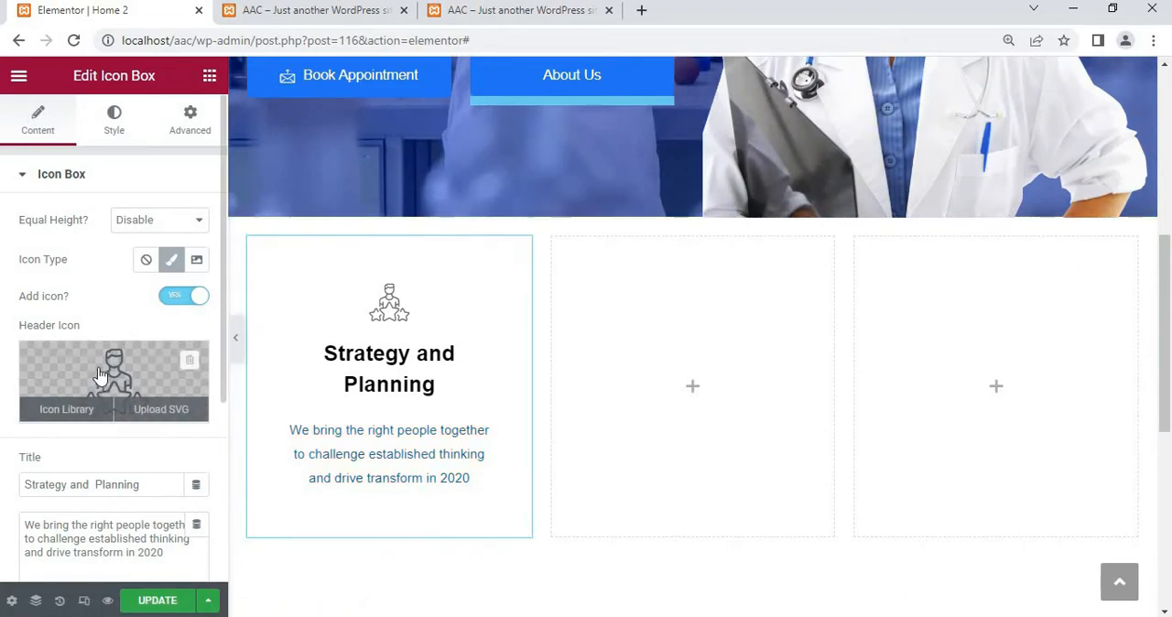
{"action": "left_click", "coordinate": [64, 411]}
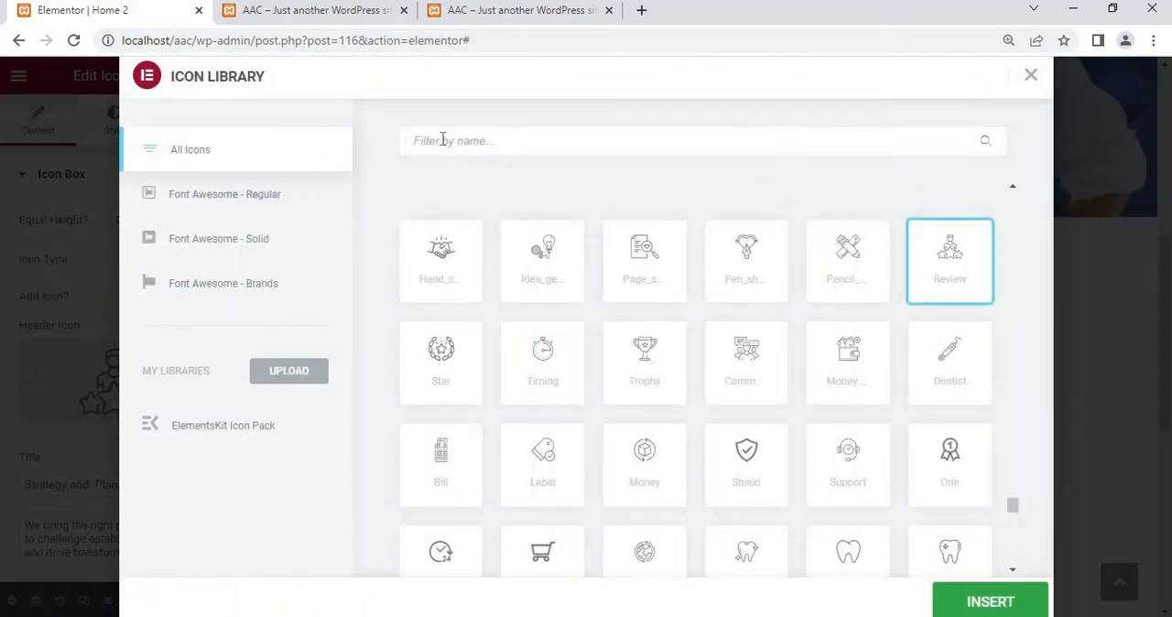
{"action": "type", "text": "c"}
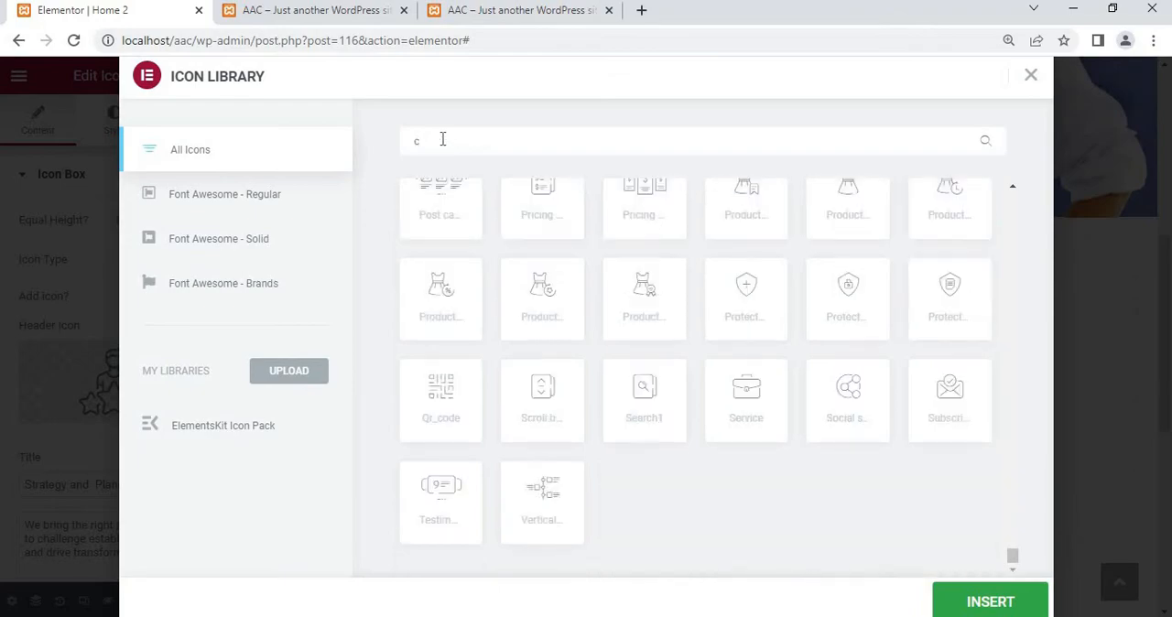
{"action": "type", "text": "loc"}
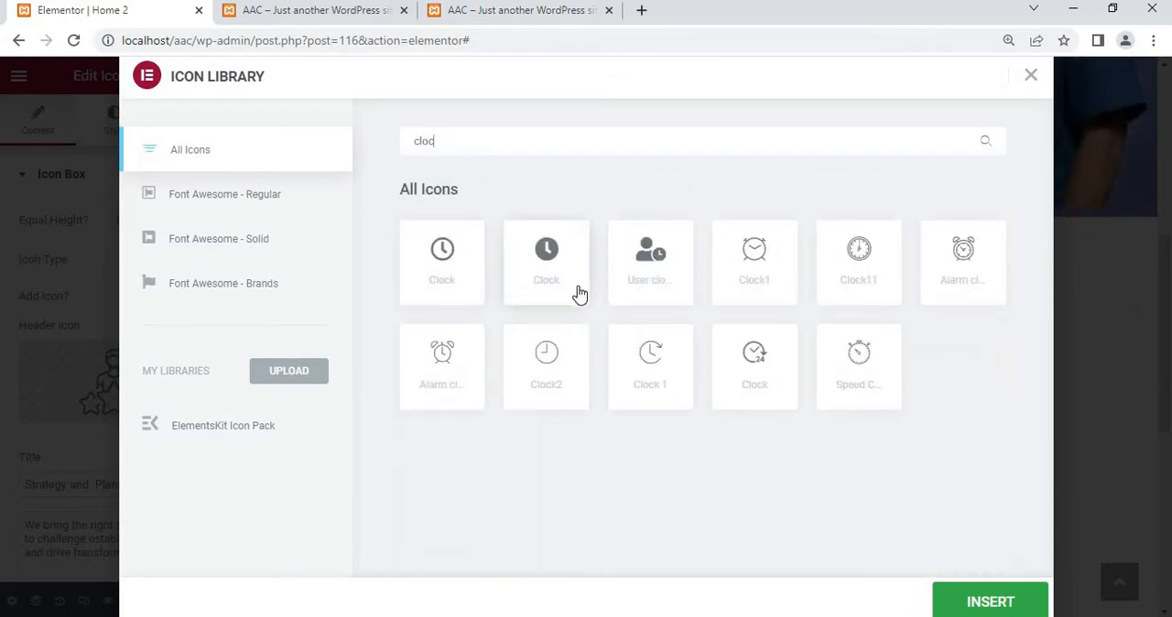
{"action": "left_click", "coordinate": [973, 602]}
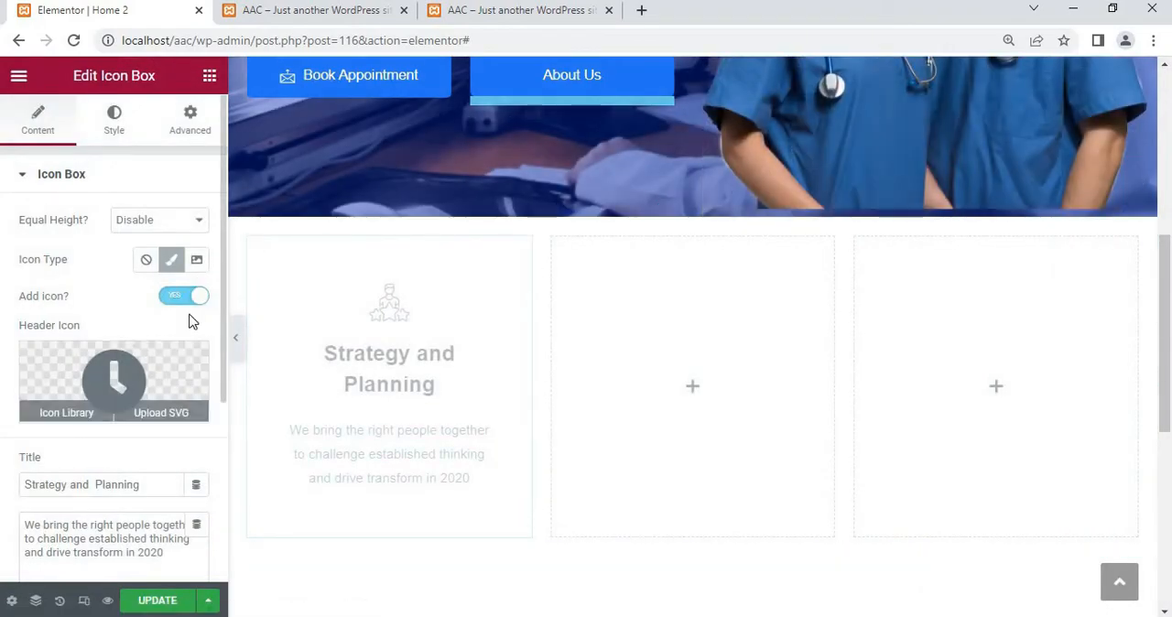
Enable equal height for the icon box in the first column
{"action": "mouse_move", "coordinate": [105, 423]}
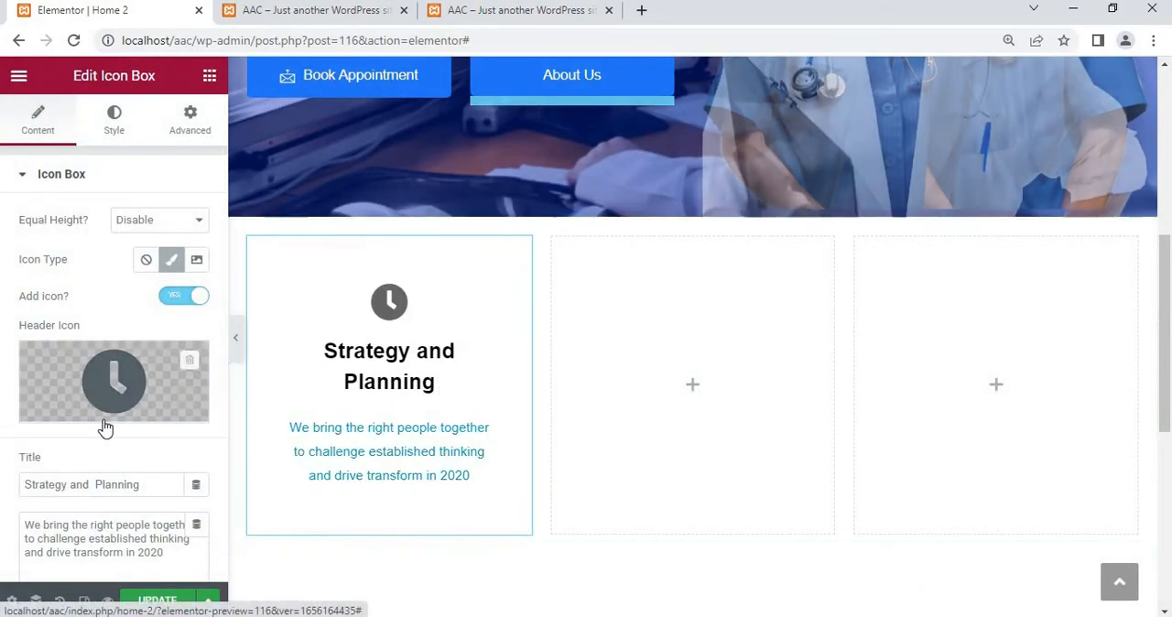
{"action": "scroll", "coordinate": [104, 421], "scroll_direction": "down", "scroll_amount": 2}
{"action": "scroll", "coordinate": [105, 421], "scroll_direction": "up", "scroll_amount": 2}
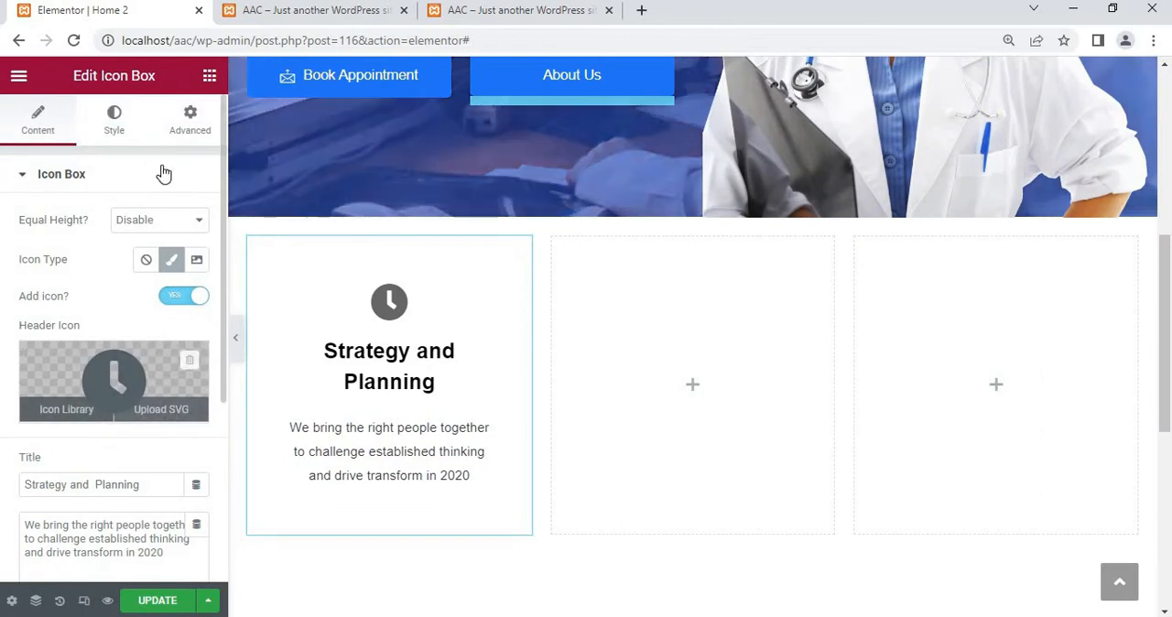
{"action": "left_click", "coordinate": [134, 229]}
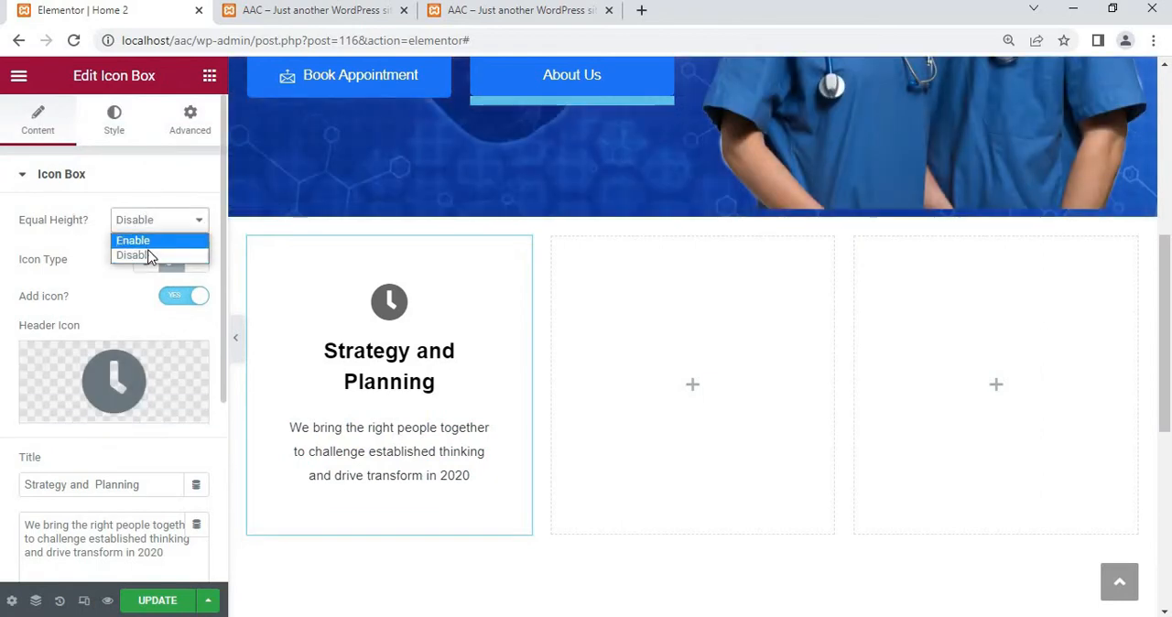
{"action": "left_click", "coordinate": [133, 242]}
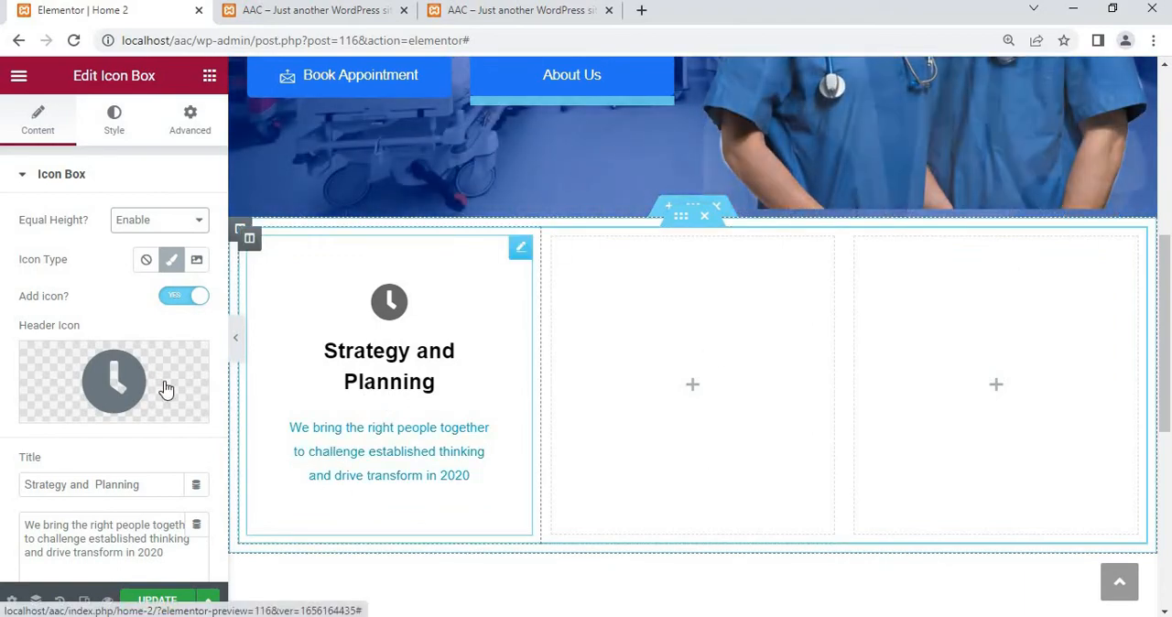
Try out the Read More button on the icon box and switch it back off
{"action": "mouse_move", "coordinate": [165, 389]}
{"action": "scroll", "coordinate": [165, 389], "scroll_direction": "down", "scroll_amount": 2}
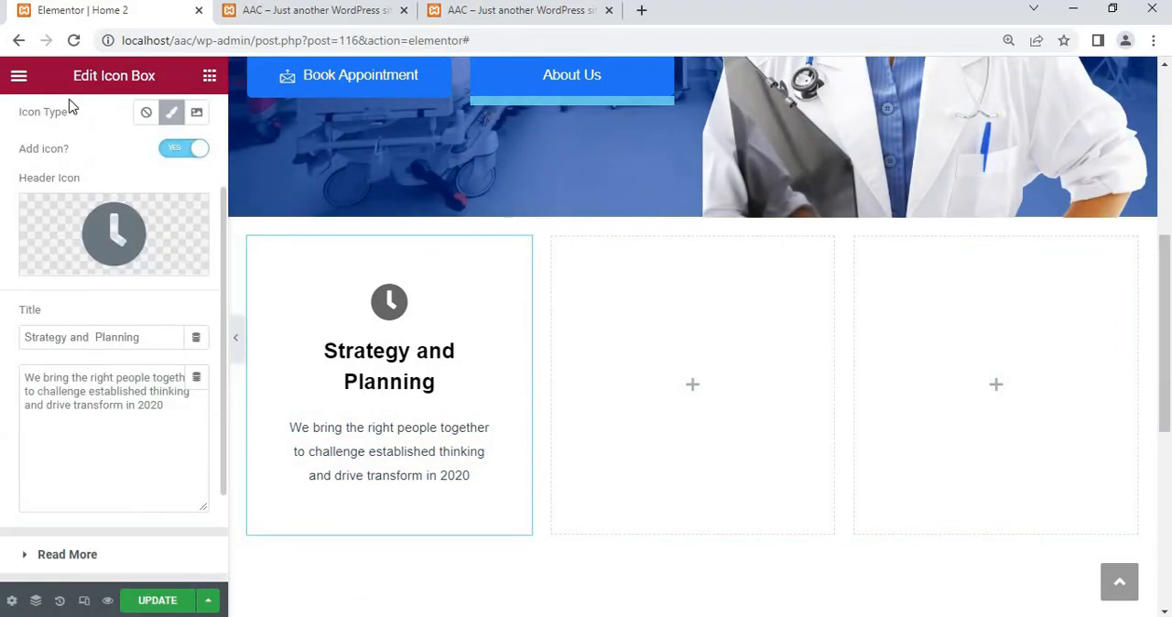
{"action": "scroll", "coordinate": [168, 276], "scroll_direction": "down", "scroll_amount": 1}
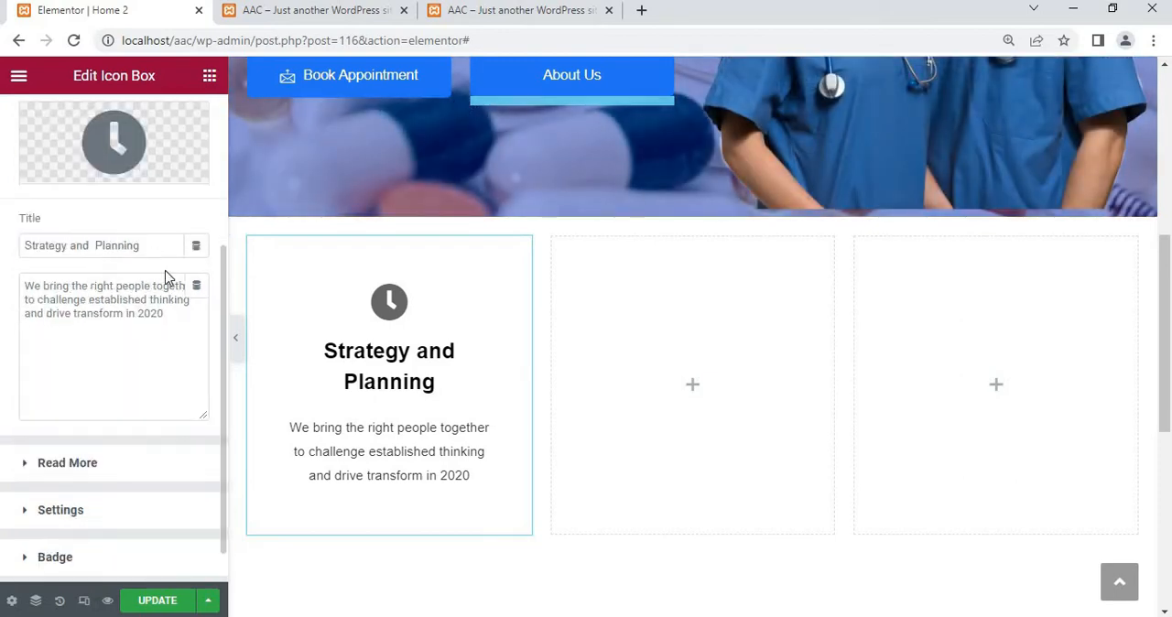
{"action": "scroll", "coordinate": [93, 358], "scroll_direction": "down", "scroll_amount": 1}
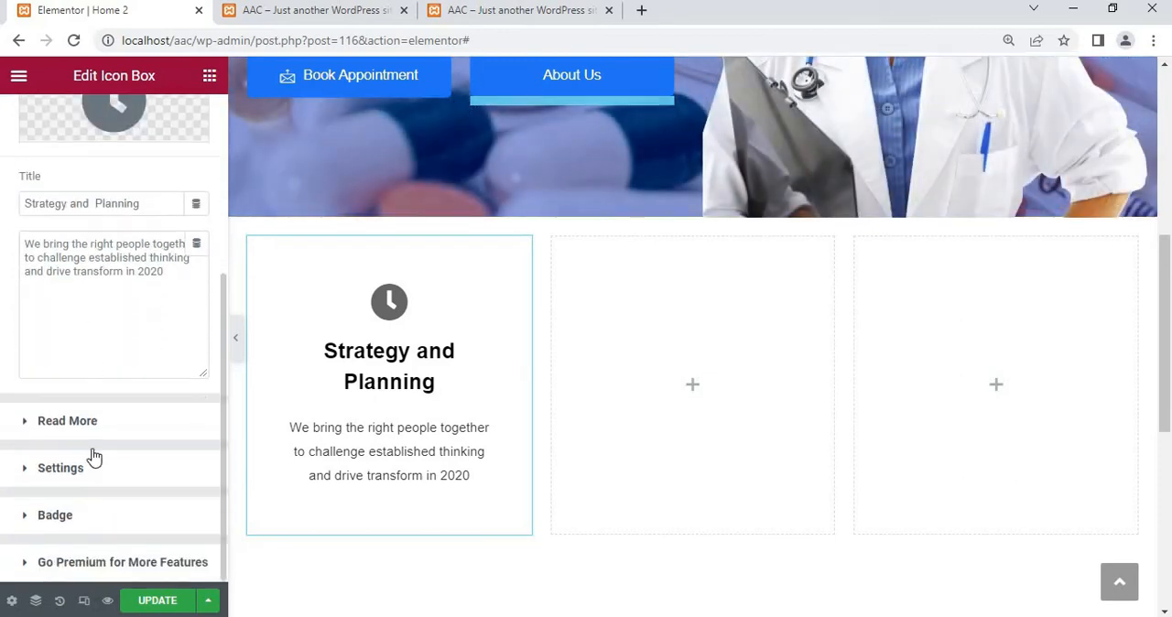
{"action": "left_click", "coordinate": [57, 421]}
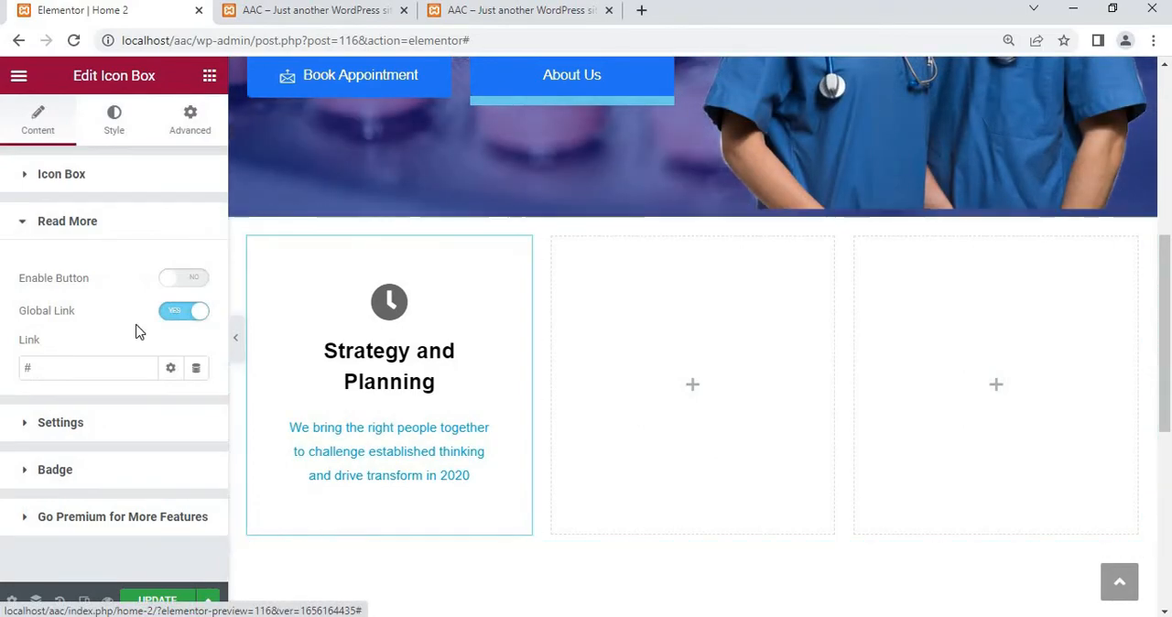
{"action": "left_click", "coordinate": [183, 279]}
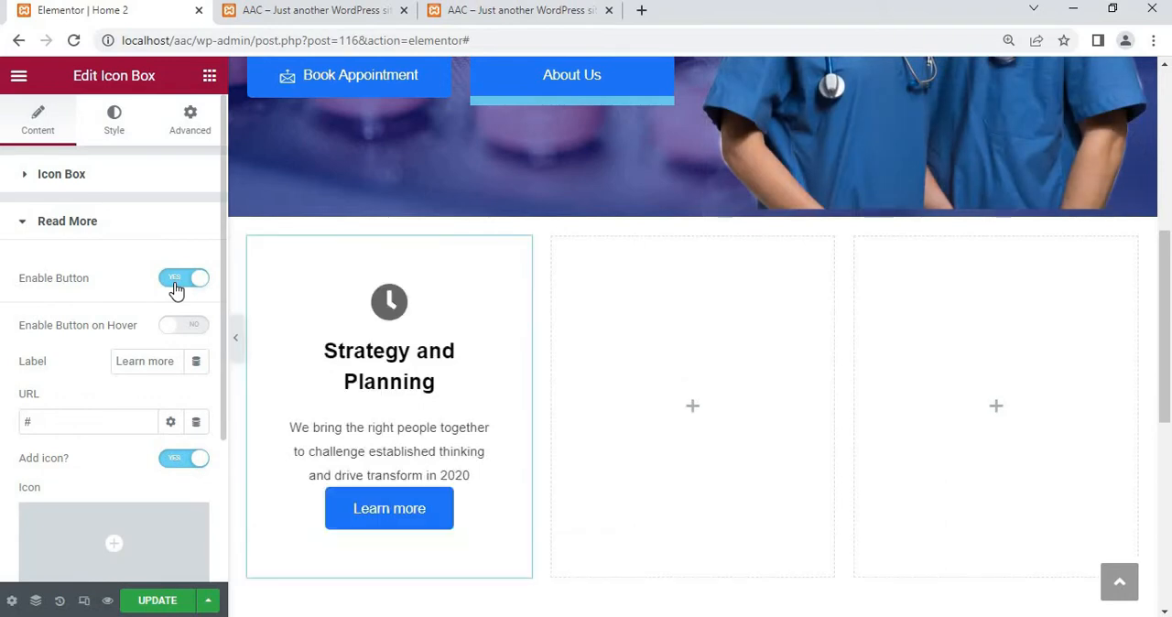
{"action": "left_click", "coordinate": [177, 283]}
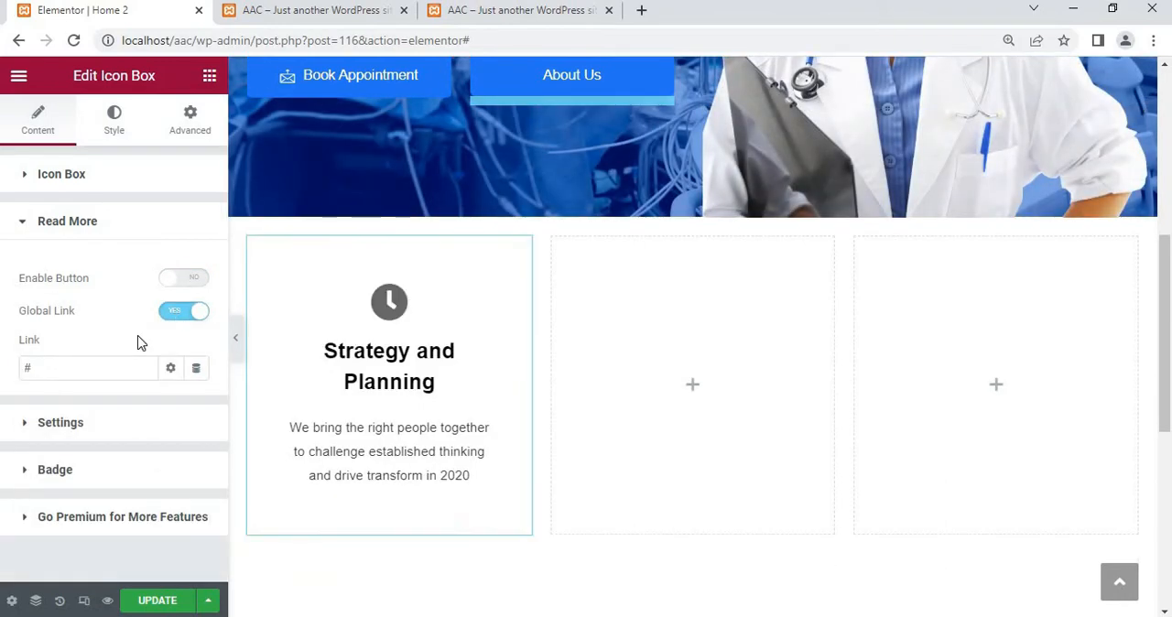
Enable the icon box's hover water mark and use the outlined Clock from the icon library, filtered by "clock", as its icon
{"action": "left_click", "coordinate": [56, 428]}
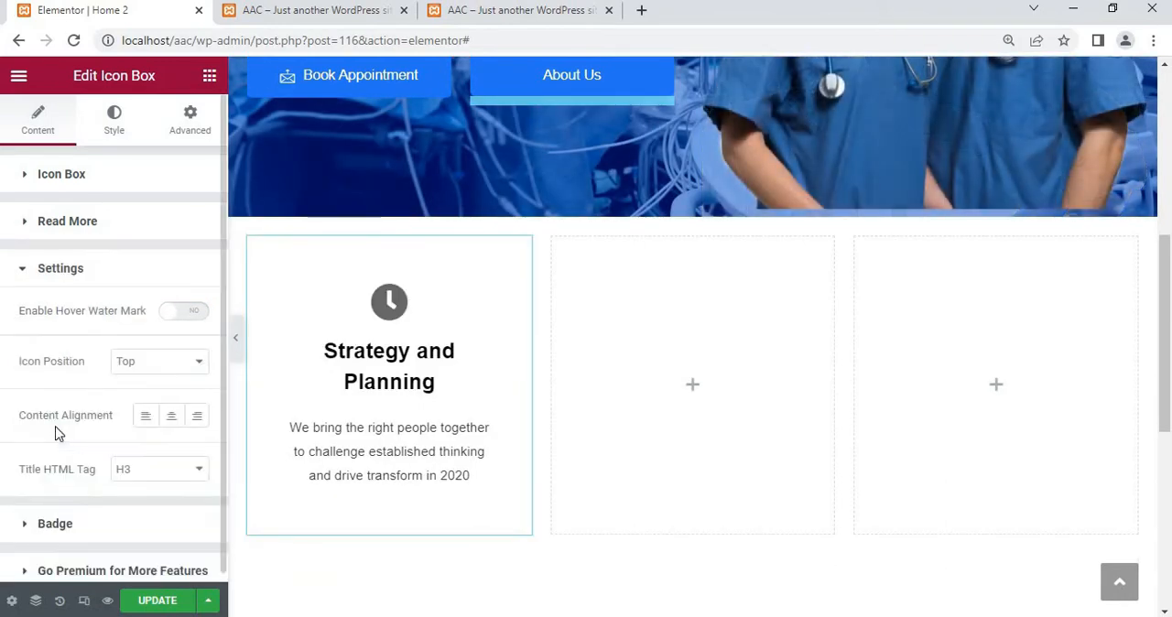
{"action": "left_click", "coordinate": [176, 315]}
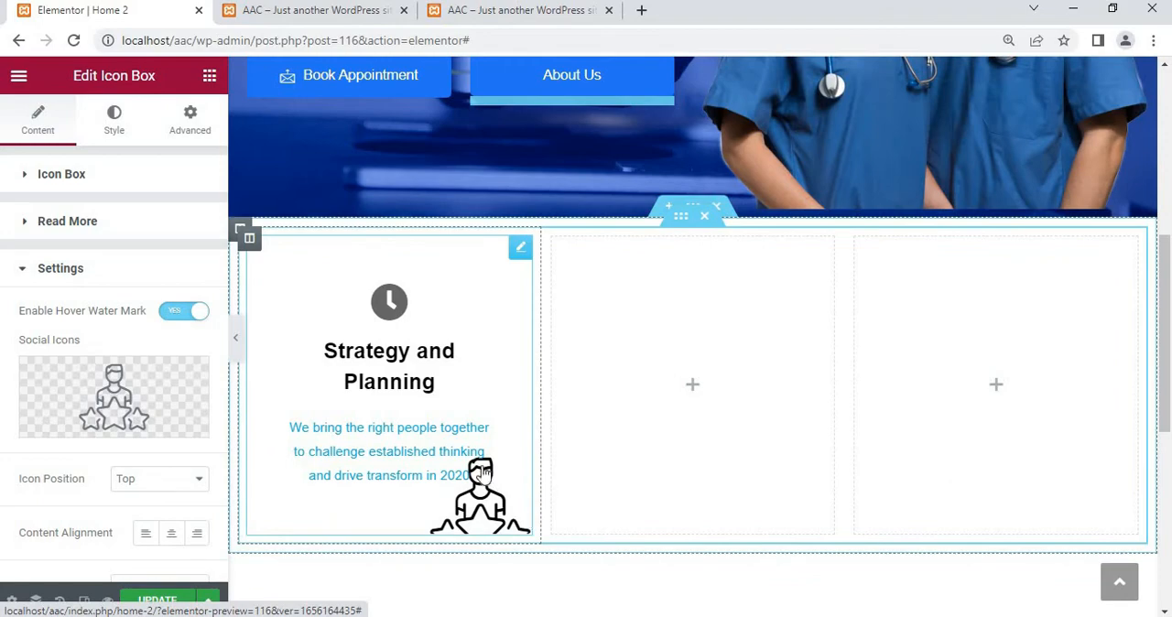
{"action": "mouse_move", "coordinate": [101, 419]}
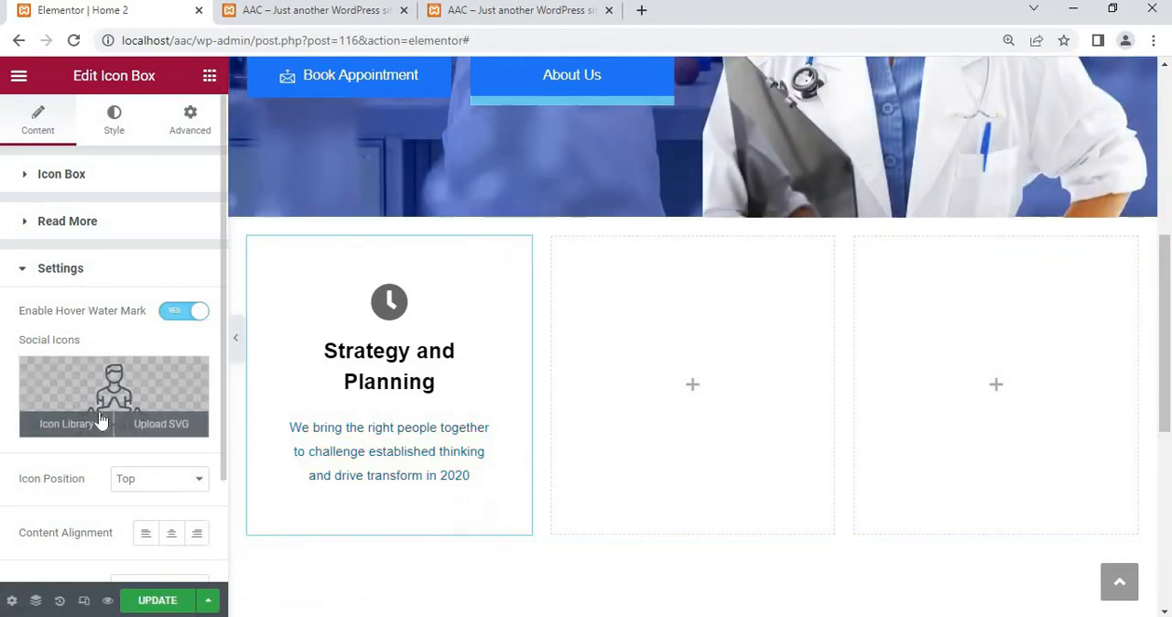
{"action": "left_click", "coordinate": [65, 423]}
{"action": "left_click", "coordinate": [487, 140]}
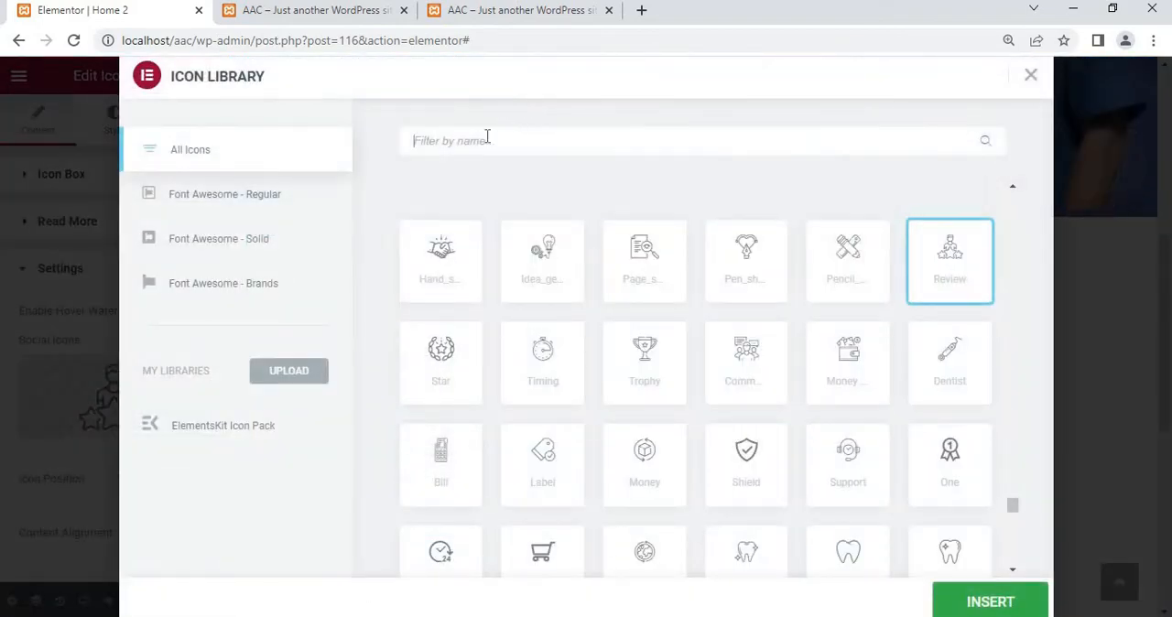
{"action": "type", "text": "clock"}
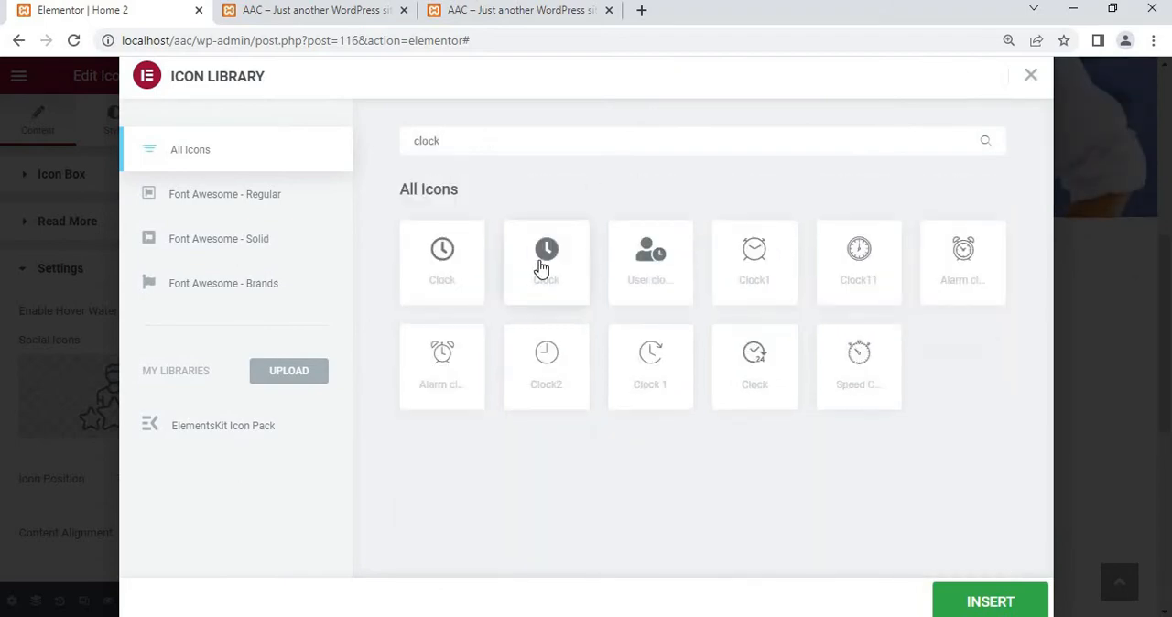
{"action": "left_click", "coordinate": [541, 267]}
{"action": "left_click", "coordinate": [476, 269]}
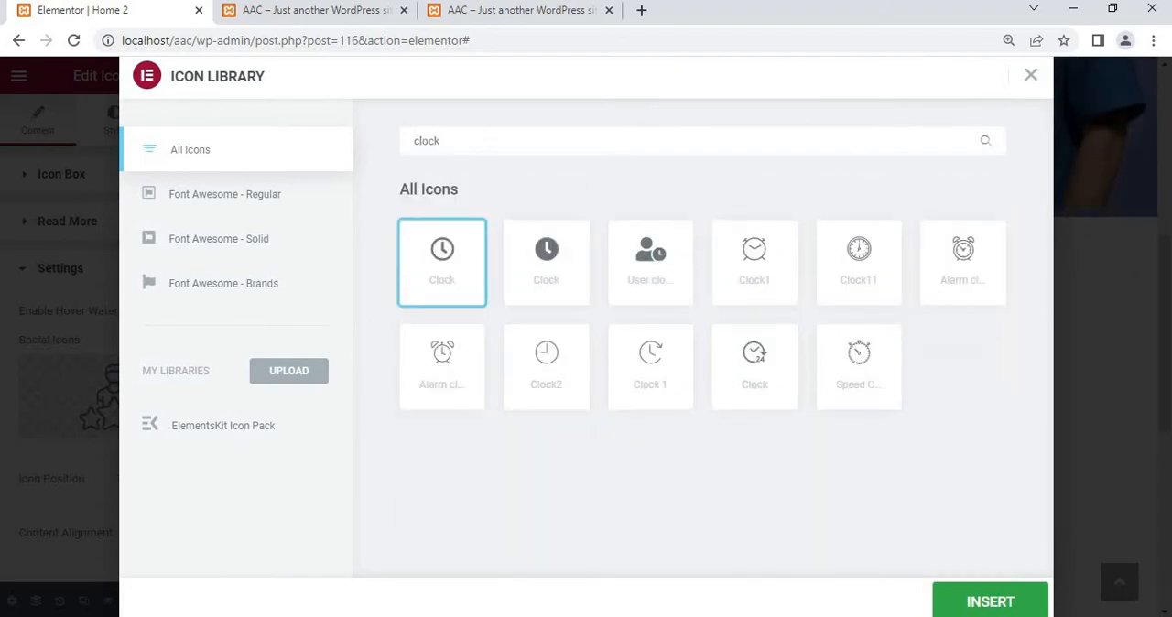
{"action": "left_click", "coordinate": [989, 602]}
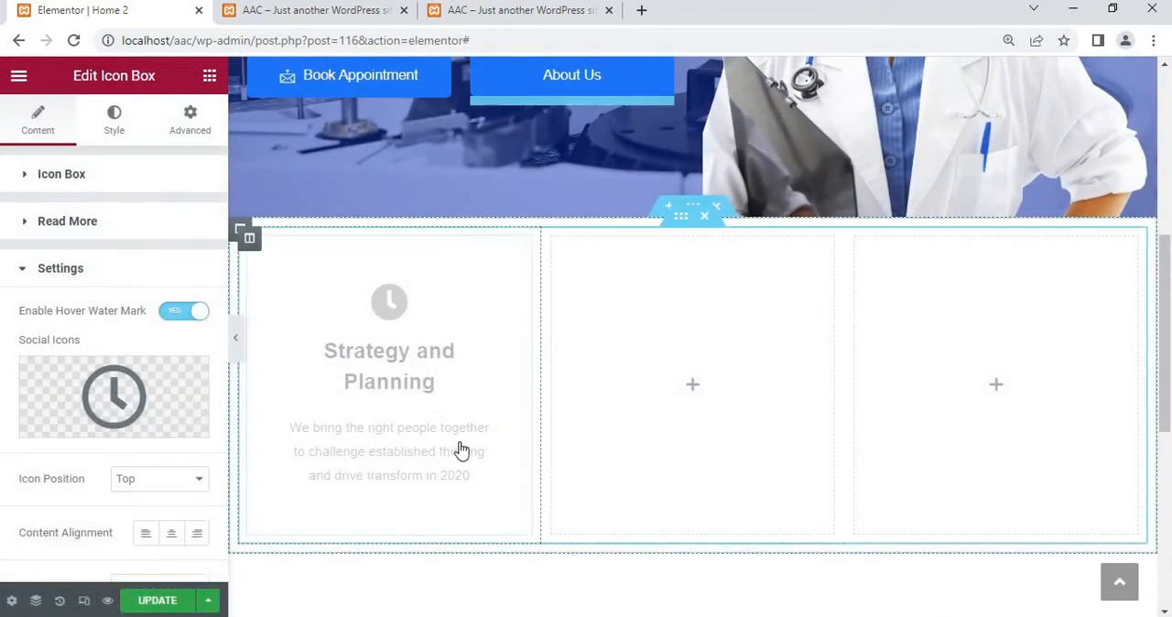
Try out the badge on the icon box and hide it again
{"action": "scroll", "coordinate": [146, 393], "scroll_direction": "down", "scroll_amount": 2}
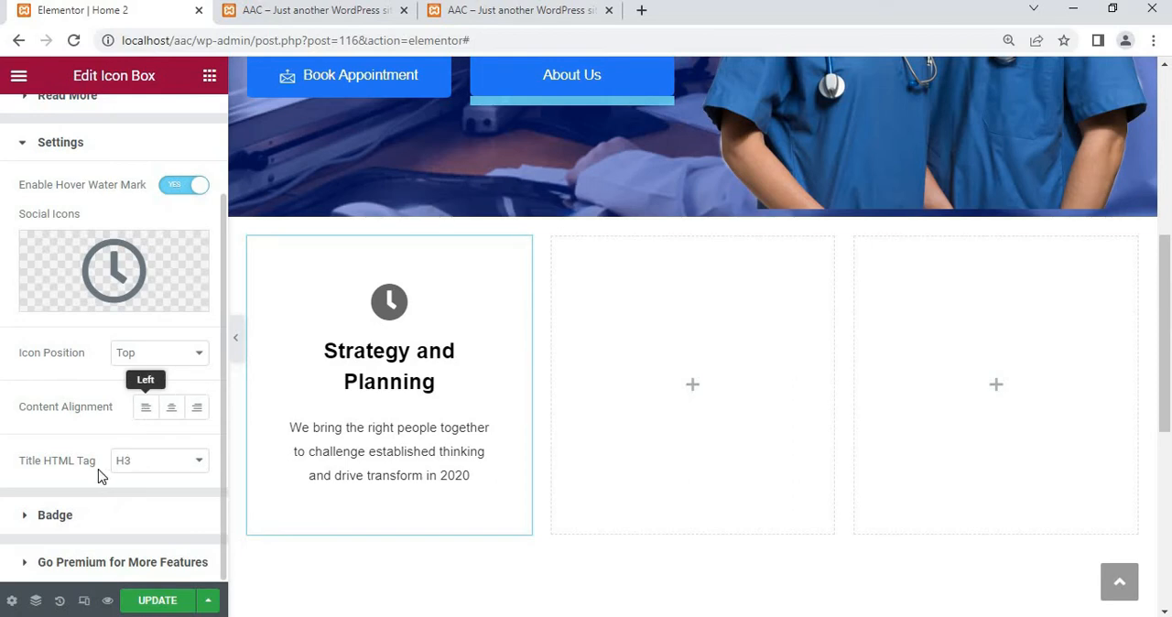
{"action": "left_click", "coordinate": [47, 515]}
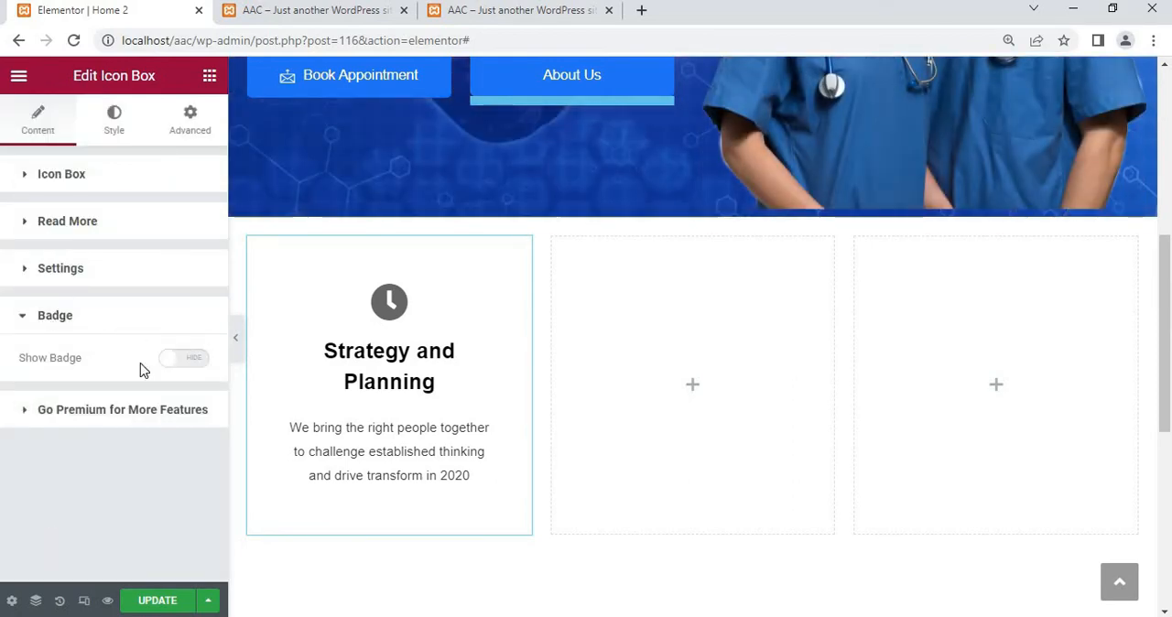
{"action": "left_click", "coordinate": [182, 364]}
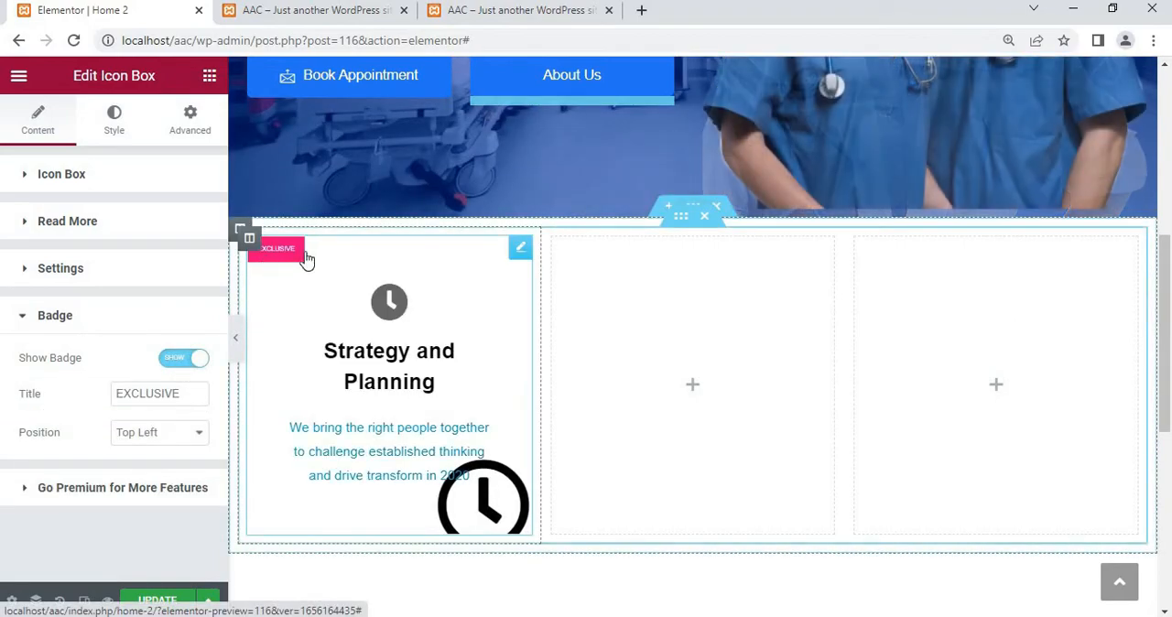
{"action": "left_click", "coordinate": [193, 361]}
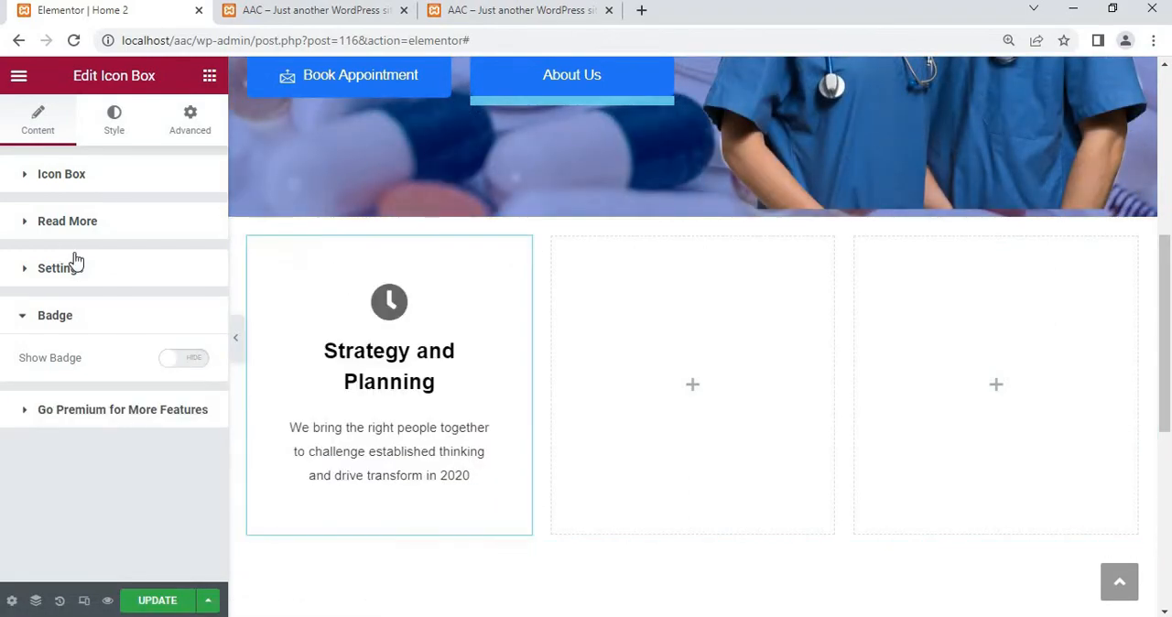
Disable the global link in the icon box's Read More settings
{"action": "left_click", "coordinate": [66, 225]}
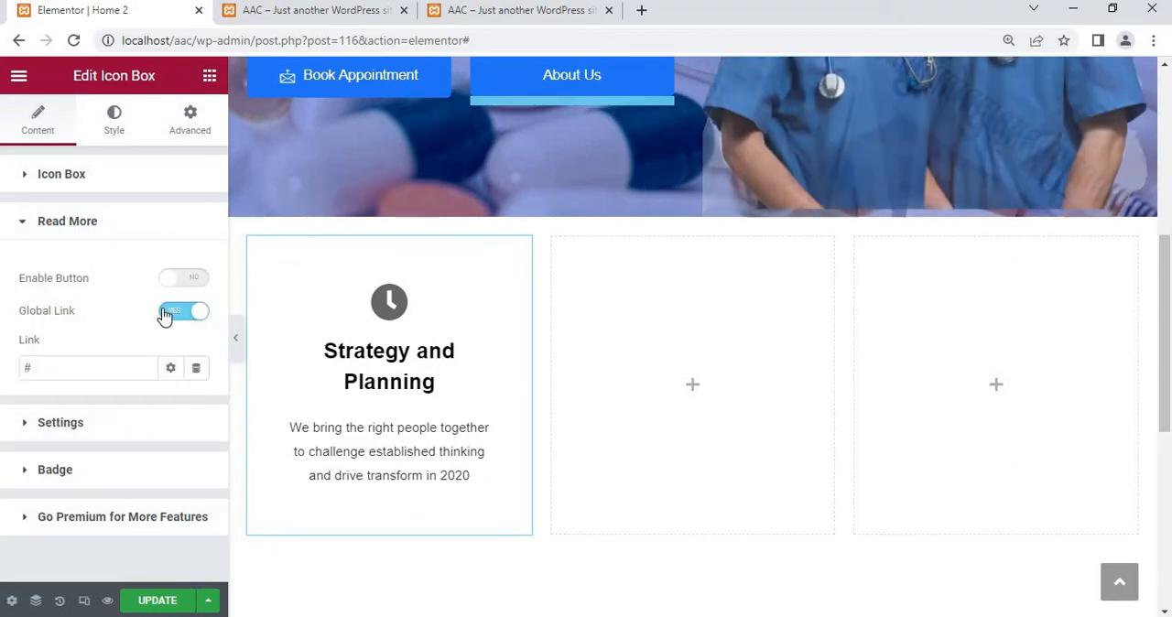
{"action": "left_click", "coordinate": [162, 311]}
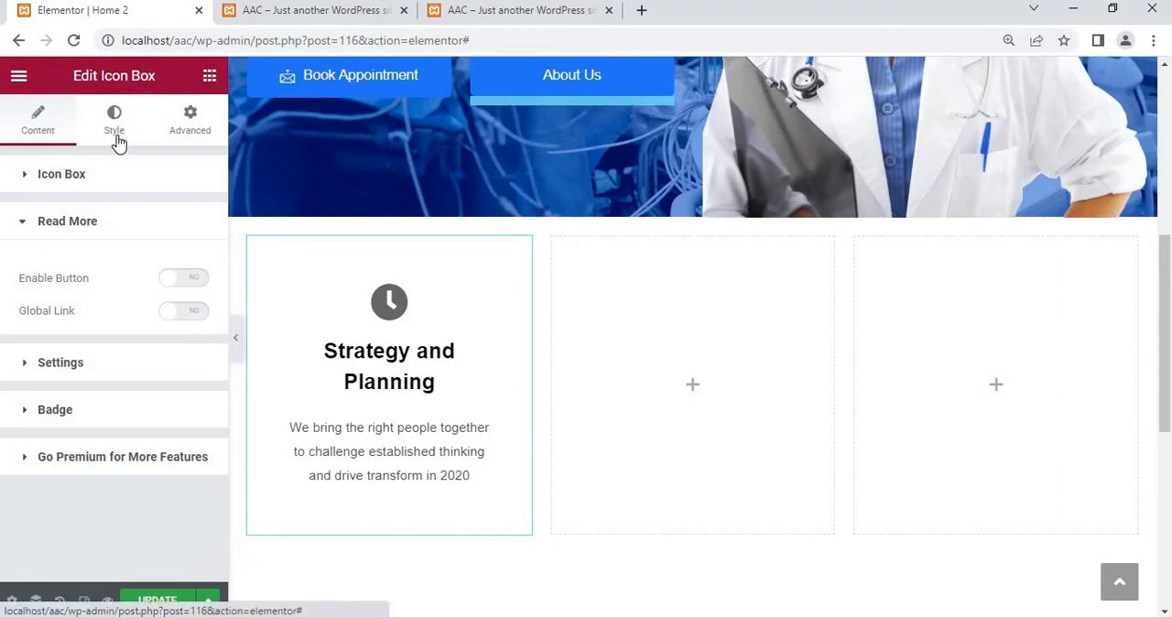
Give the icon box container a classic background in translucent purple, #2800D542, for its normal state
{"action": "left_click", "coordinate": [114, 137]}
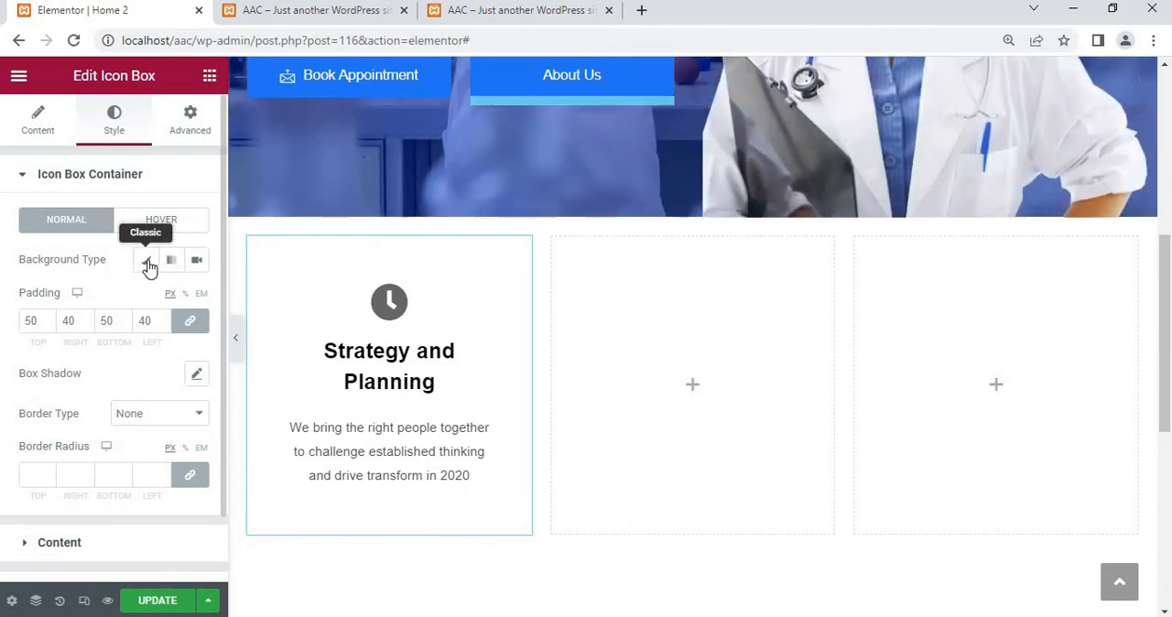
{"action": "left_click", "coordinate": [148, 266]}
{"action": "left_click", "coordinate": [196, 301]}
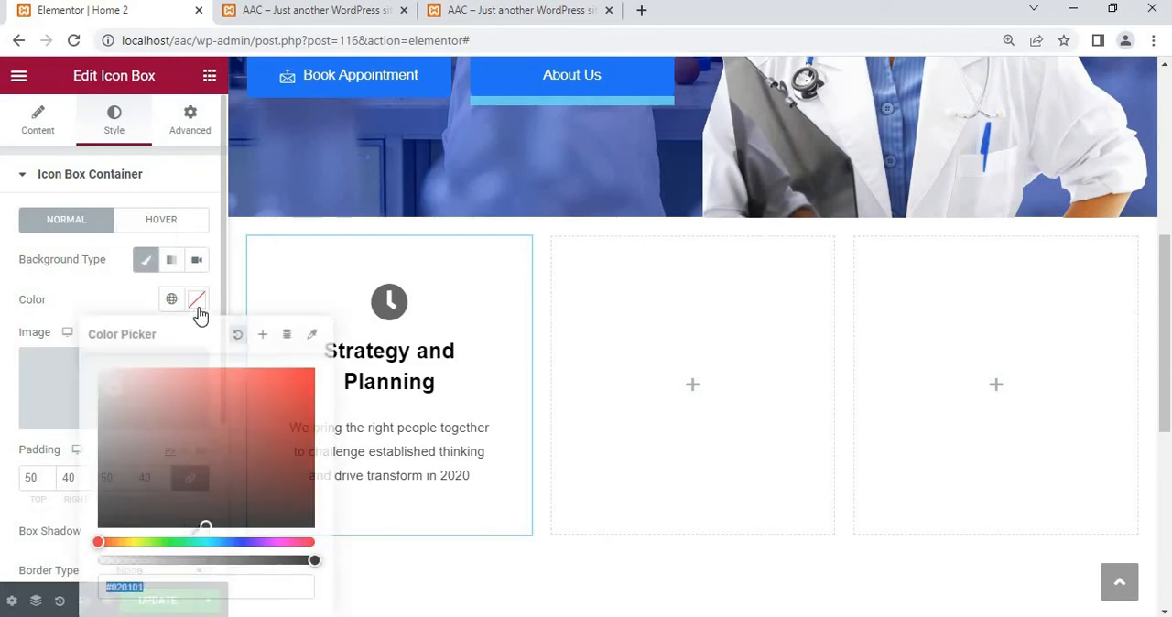
{"action": "left_click_drag", "start_coordinate": [235, 543], "coordinate": [259, 542]}
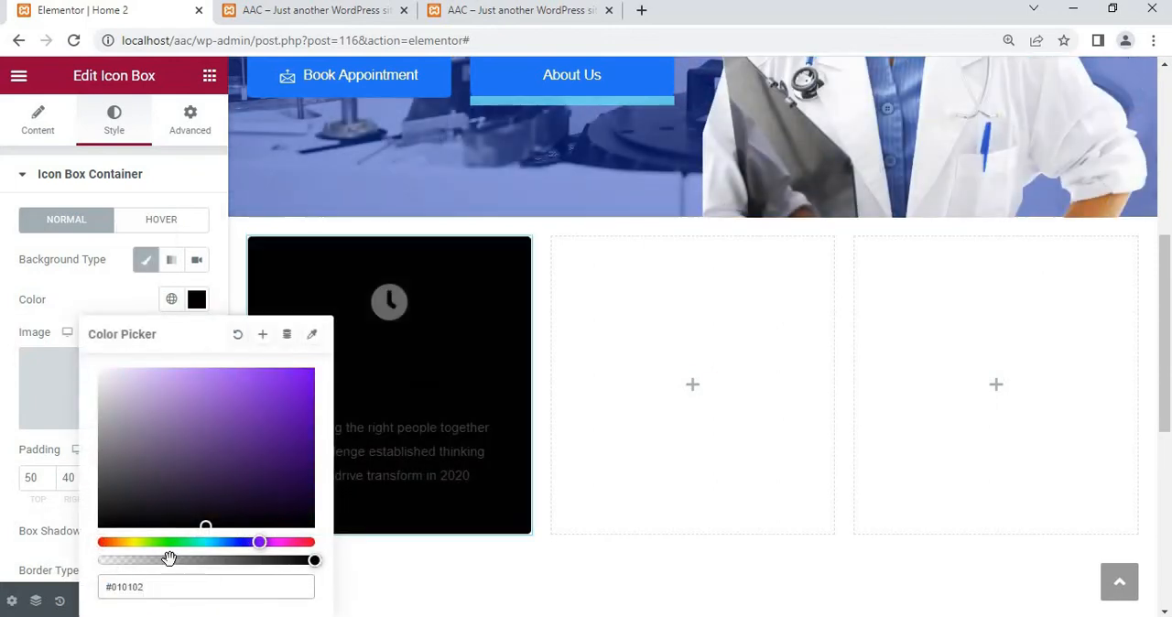
{"action": "left_click_drag", "start_coordinate": [170, 560], "coordinate": [154, 559]}
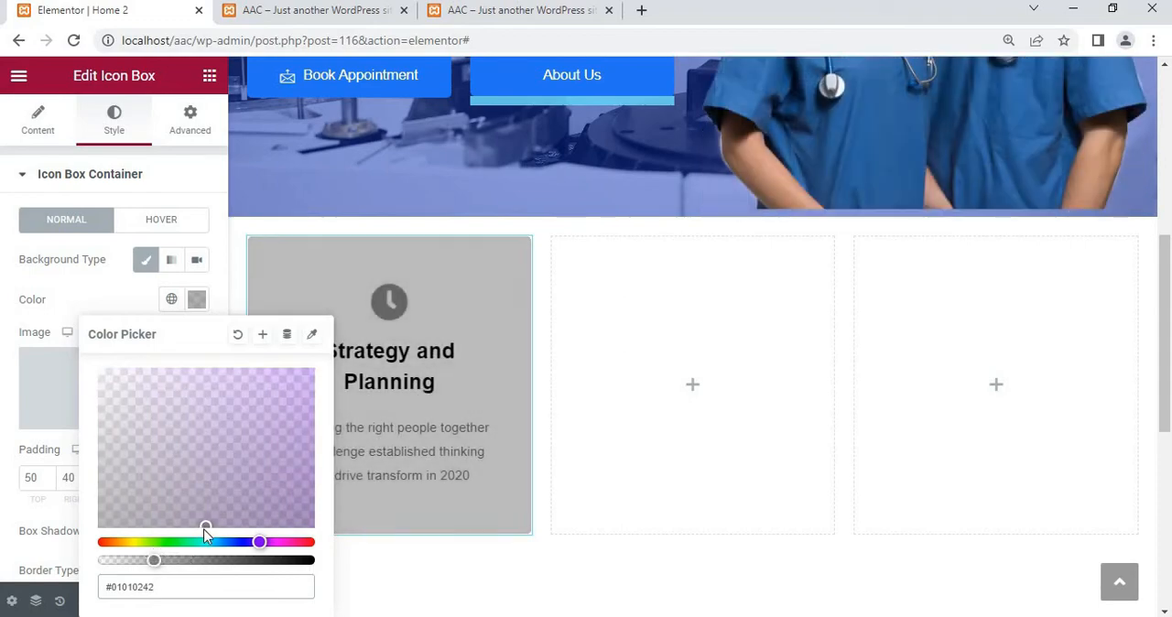
{"action": "mouse_move", "coordinate": [329, 510]}
{"action": "left_mouse_down"}
{"action": "mouse_move", "coordinate": [317, 440]}
{"action": "mouse_move", "coordinate": [210, 571]}
{"action": "mouse_move", "coordinate": [247, 543]}
{"action": "left_mouse_up"}
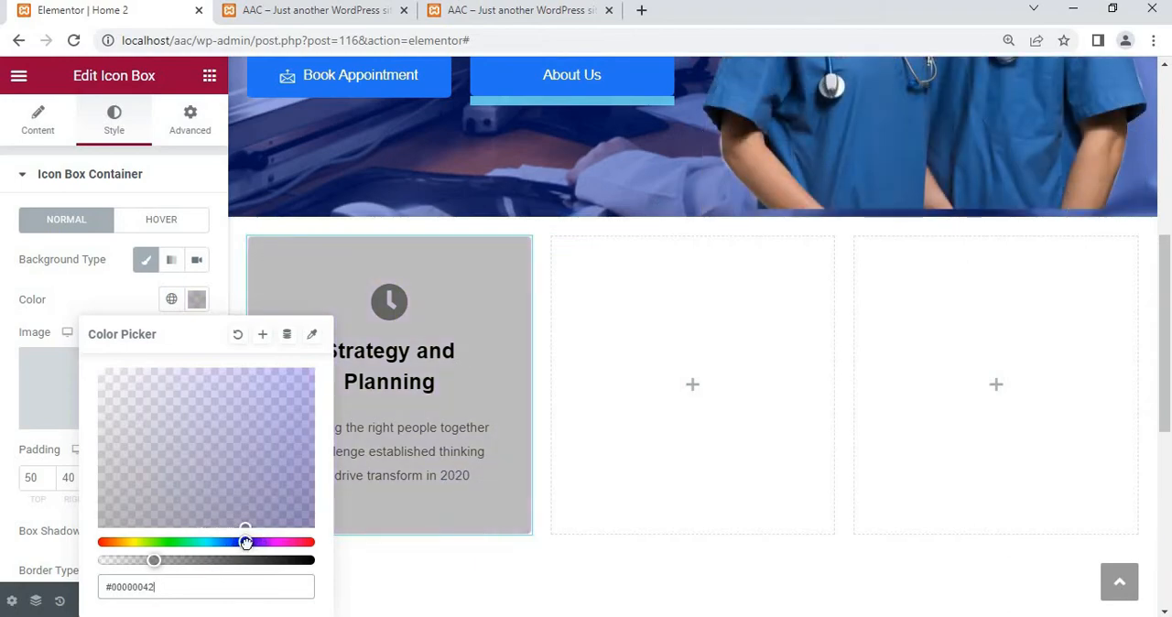
{"action": "left_click", "coordinate": [303, 412]}
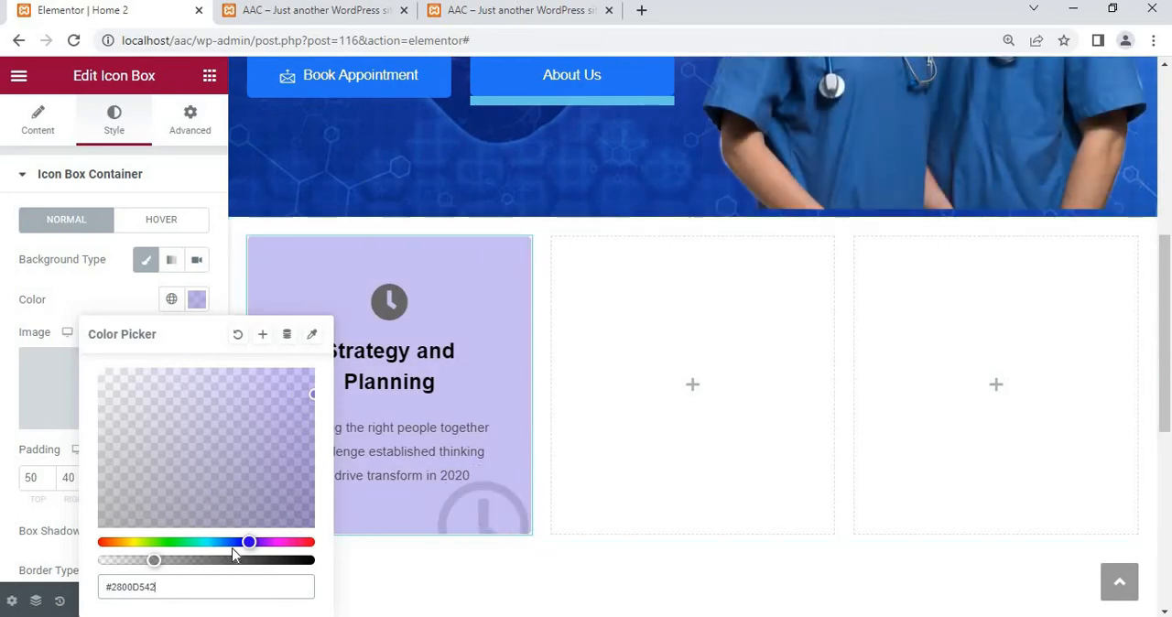
{"action": "left_click", "coordinate": [81, 303]}
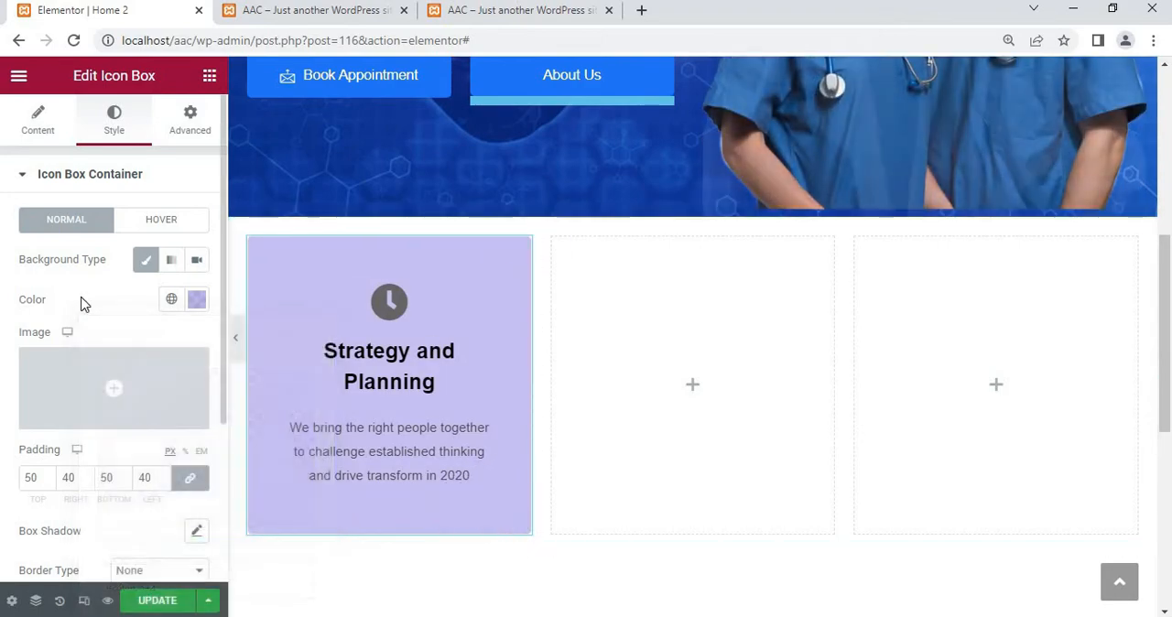
Look through the icon box's content style settings for the title, description and water mark
{"action": "scroll", "coordinate": [82, 303], "scroll_direction": "down", "scroll_amount": 3}
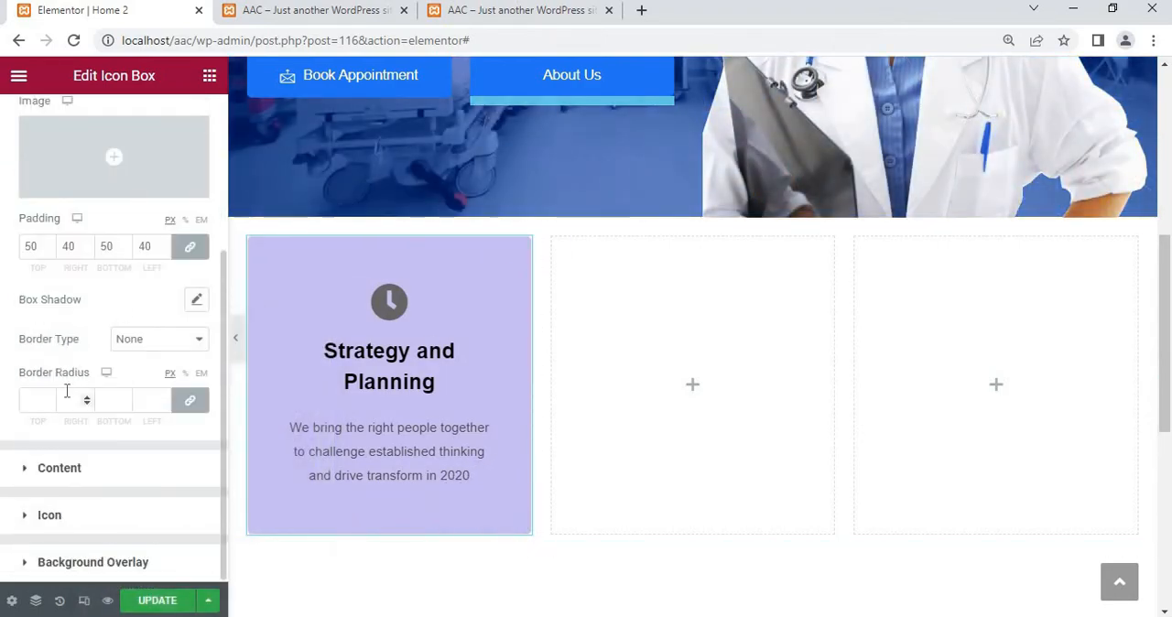
{"action": "left_click", "coordinate": [57, 472]}
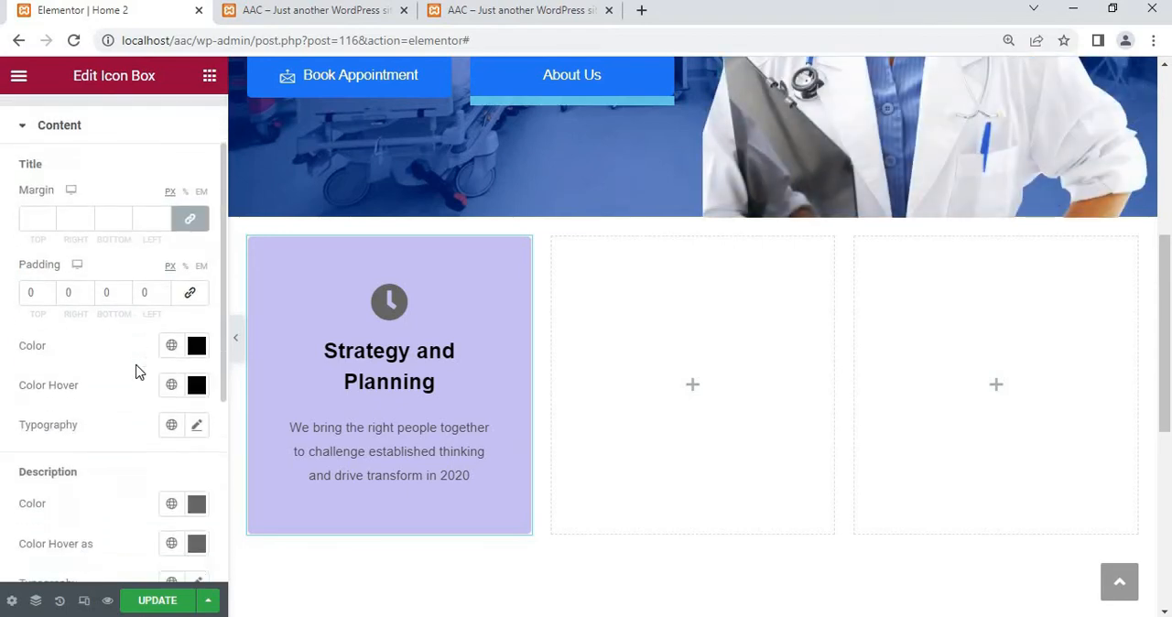
{"action": "scroll", "coordinate": [84, 289], "scroll_direction": "down", "scroll_amount": 1}
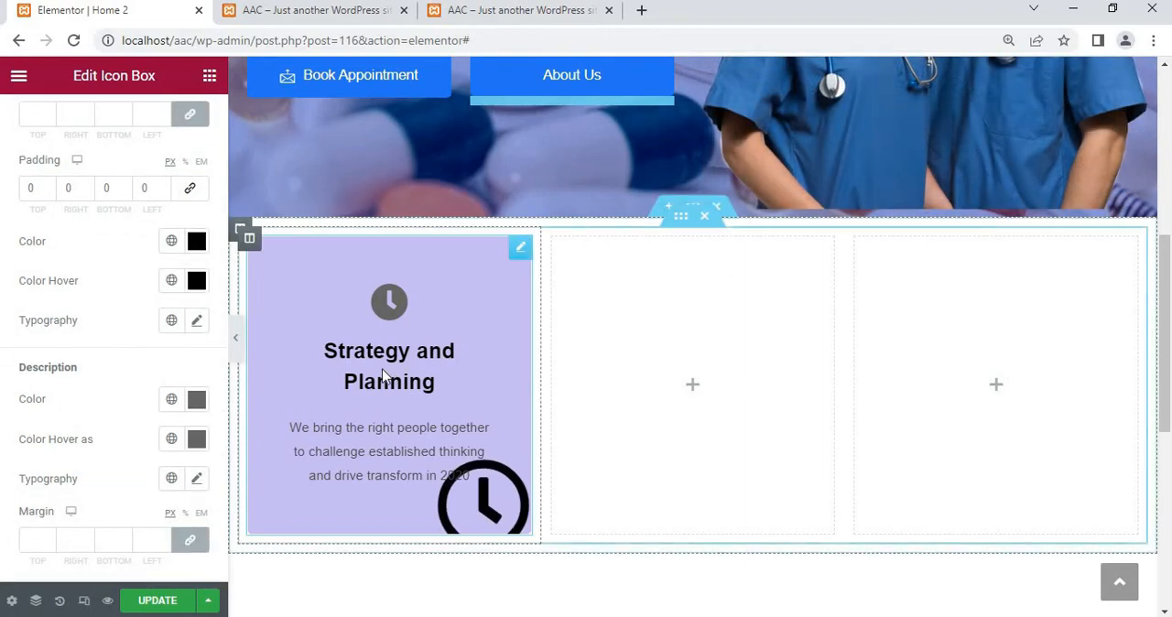
{"action": "scroll", "coordinate": [129, 325], "scroll_direction": "down", "scroll_amount": 1}
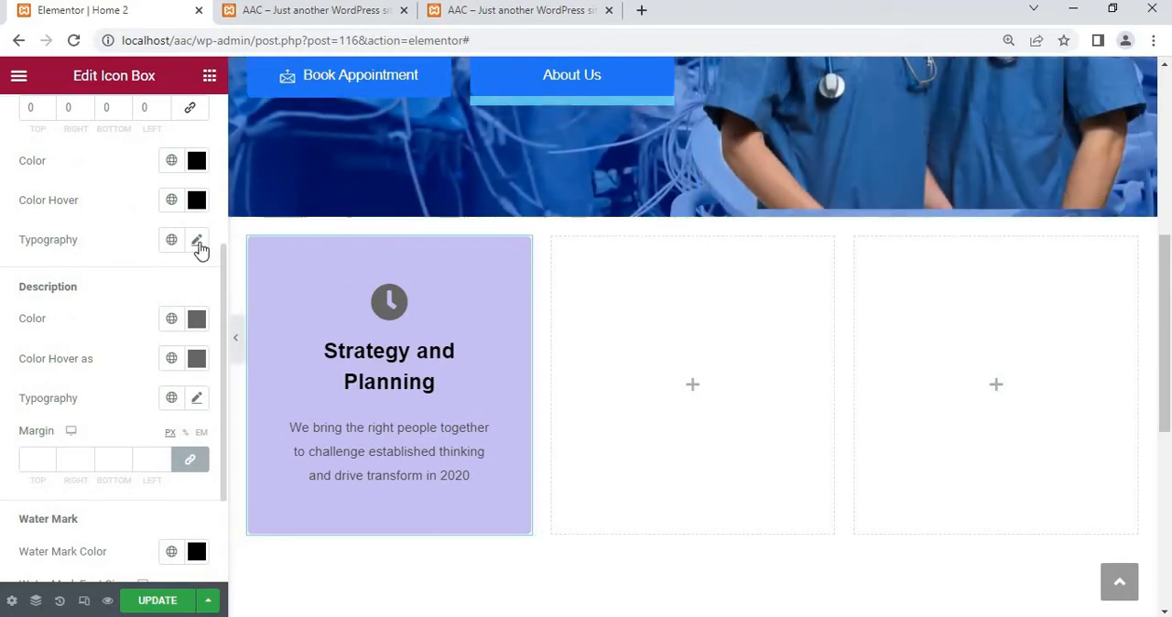
{"action": "scroll", "coordinate": [118, 339], "scroll_direction": "down", "scroll_amount": 3}
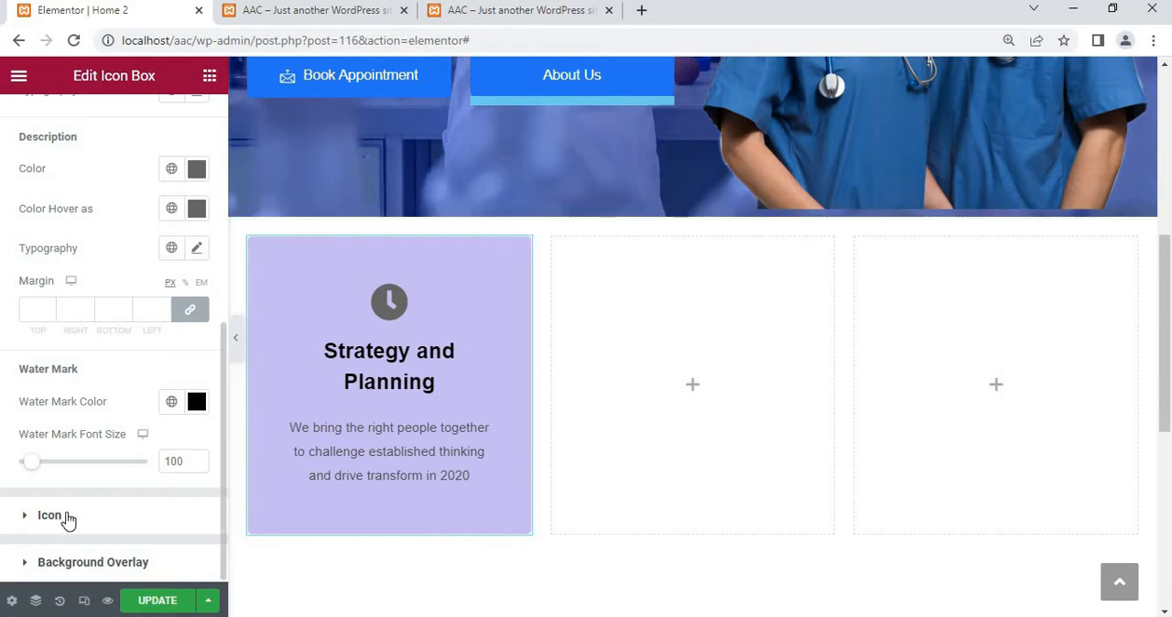
Try out the image overlay in the icon box's background overlay settings and turn it off again
{"action": "left_click", "coordinate": [66, 517]}
{"action": "scroll", "coordinate": [62, 345], "scroll_direction": "down", "scroll_amount": 5}
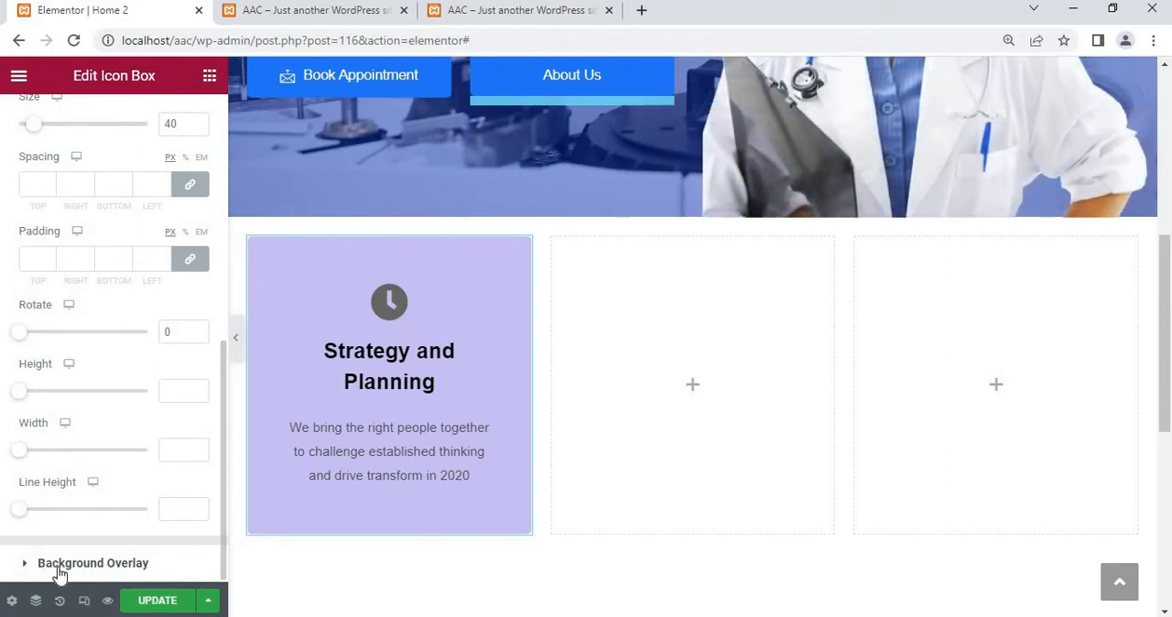
{"action": "left_click", "coordinate": [117, 562]}
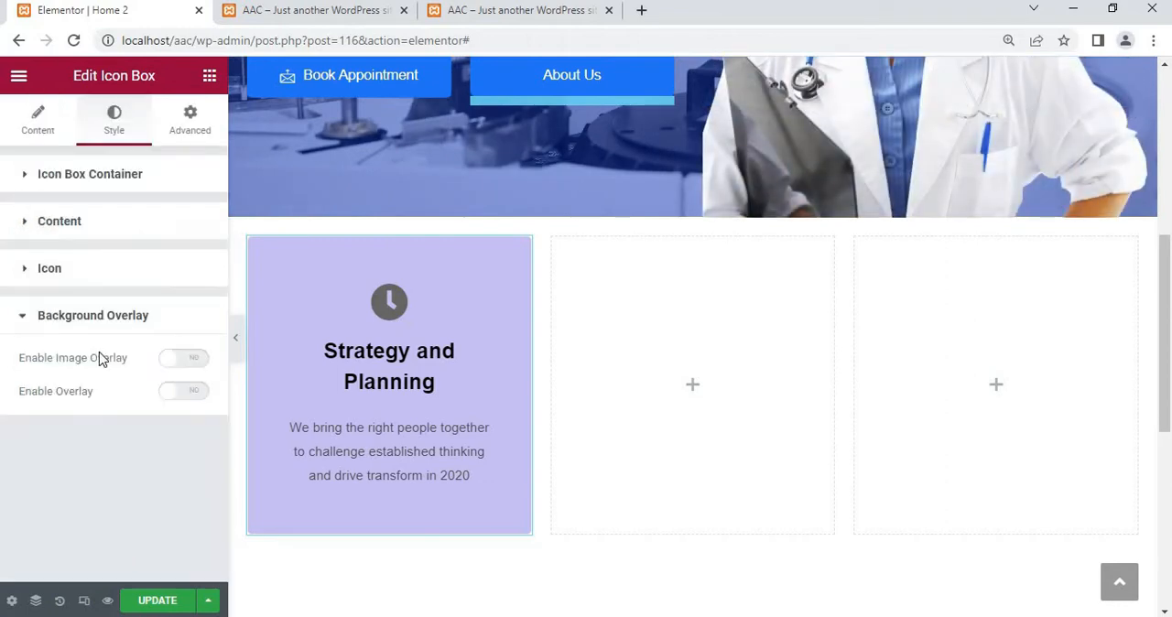
{"action": "left_click", "coordinate": [179, 360]}
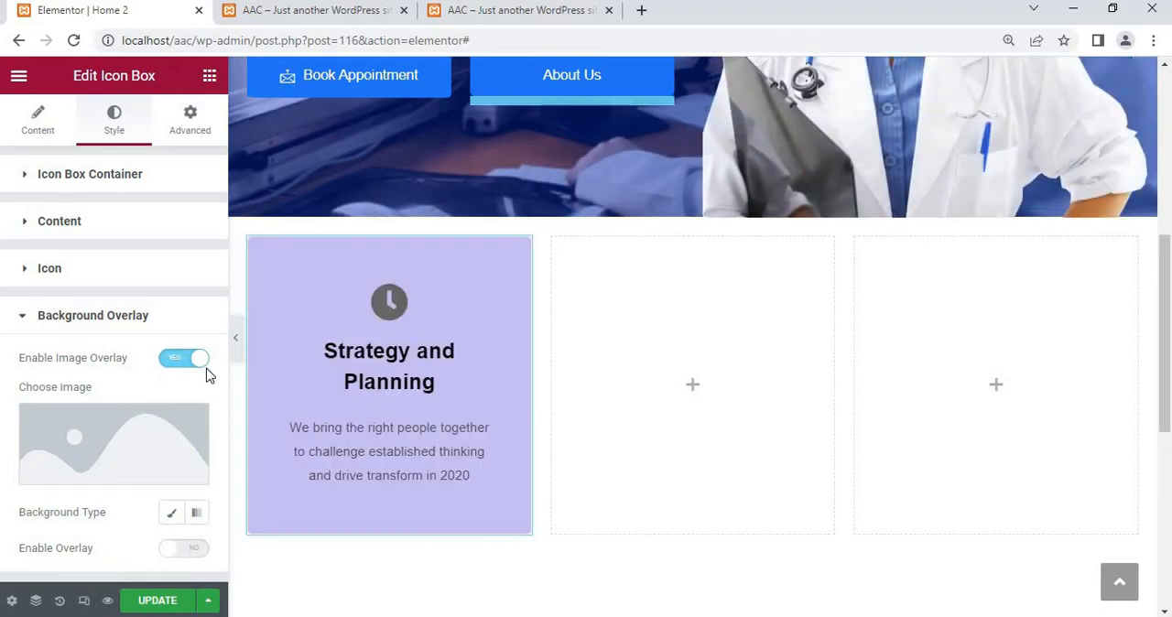
{"action": "left_click", "coordinate": [321, 10]}
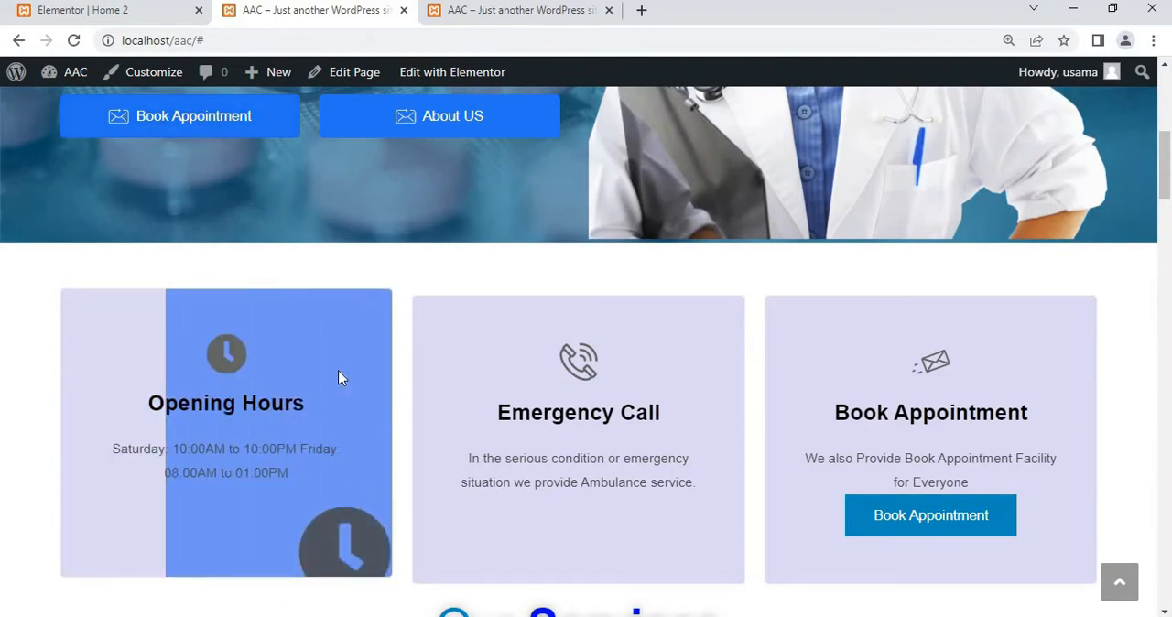
{"action": "left_click", "coordinate": [129, 13]}
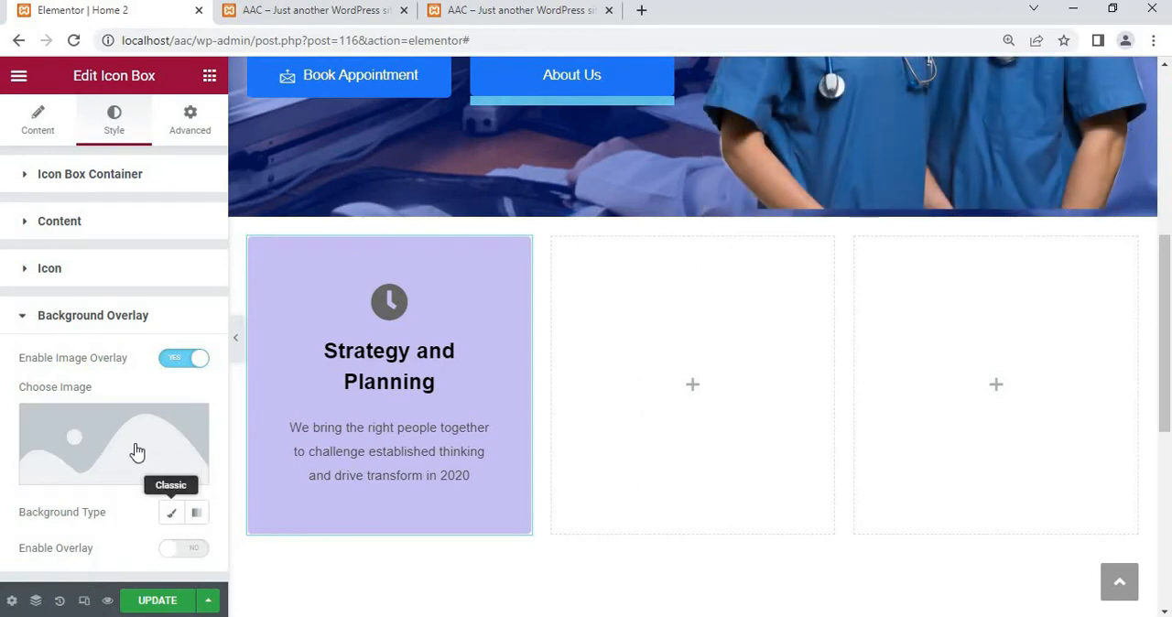
{"action": "left_click", "coordinate": [187, 362]}
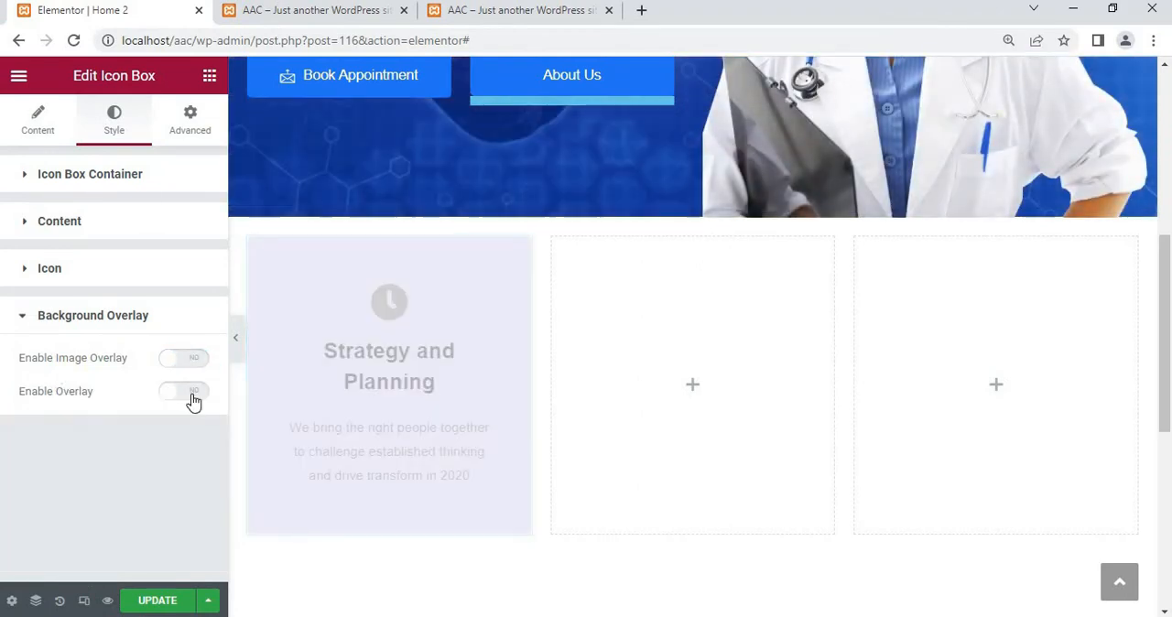
Enable the icon box's background overlay with a classic background in translucent purple, #A400E84A, for its normal state
{"action": "left_click", "coordinate": [192, 394]}
{"action": "left_click", "coordinate": [171, 468]}
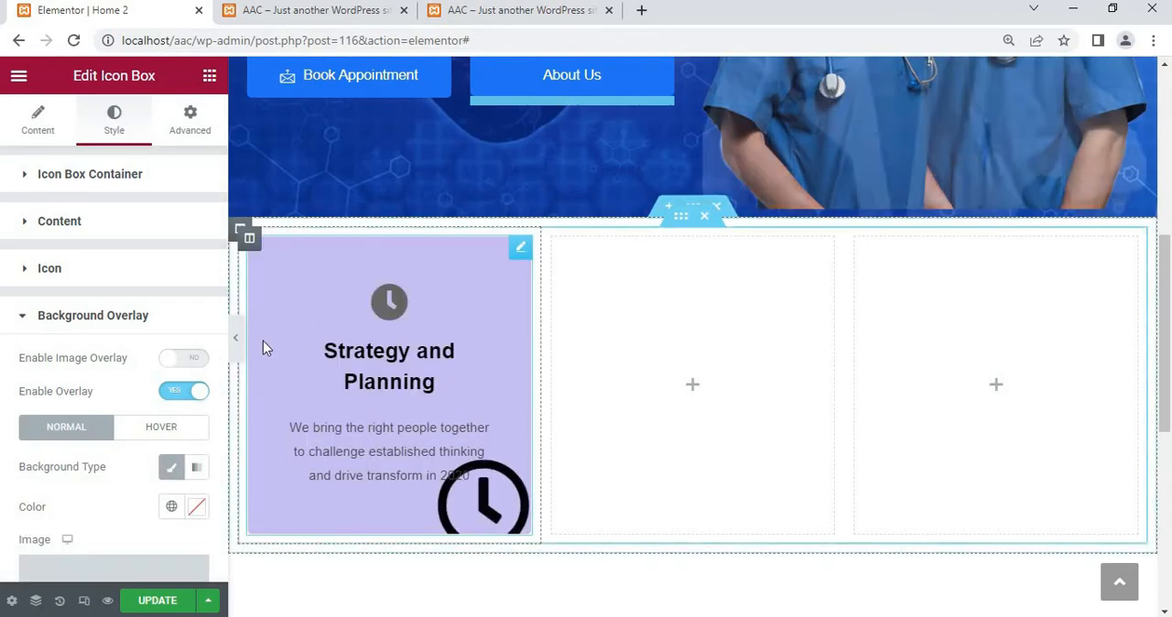
{"action": "left_click", "coordinate": [195, 508]}
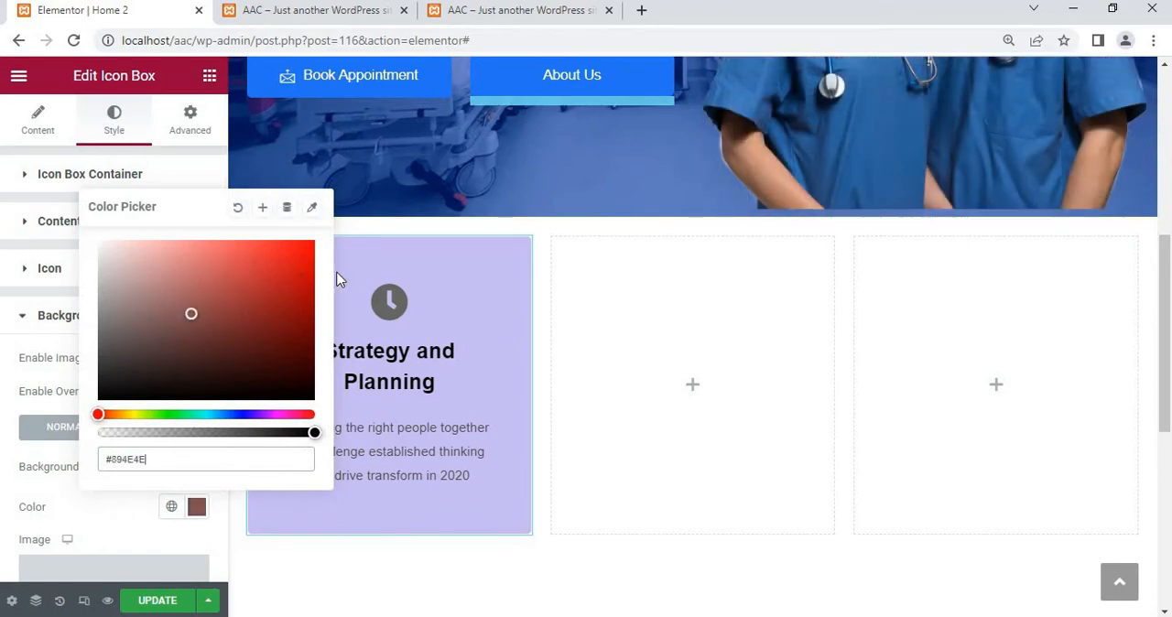
{"action": "mouse_move", "coordinate": [337, 273]}
{"action": "left_mouse_down"}
{"action": "mouse_move", "coordinate": [347, 279]}
{"action": "mouse_move", "coordinate": [149, 412]}
{"action": "mouse_move", "coordinate": [267, 414]}
{"action": "left_mouse_up"}
{"action": "left_click_drag", "start_coordinate": [320, 284], "coordinate": [325, 278]}
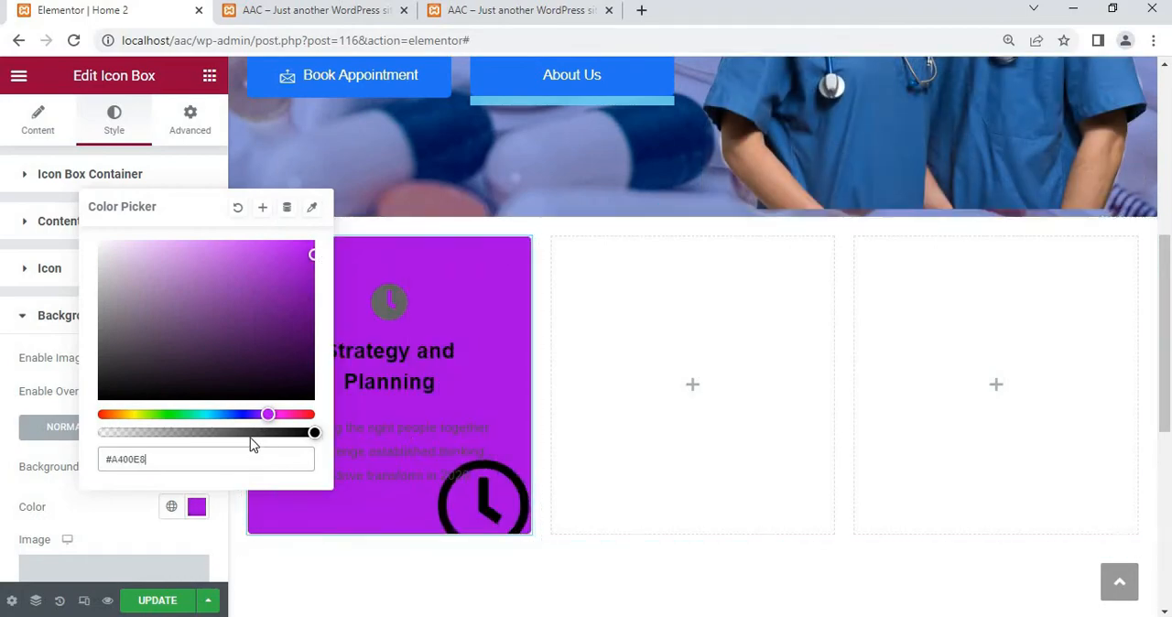
{"action": "left_click_drag", "start_coordinate": [265, 432], "coordinate": [223, 433]}
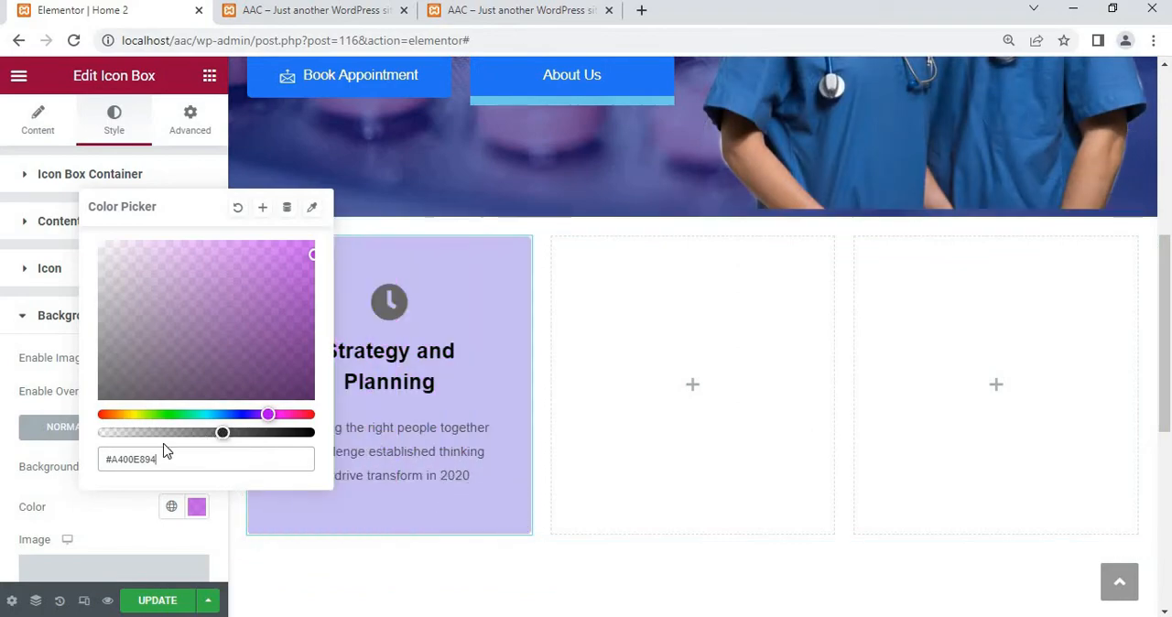
{"action": "left_click", "coordinate": [161, 432]}
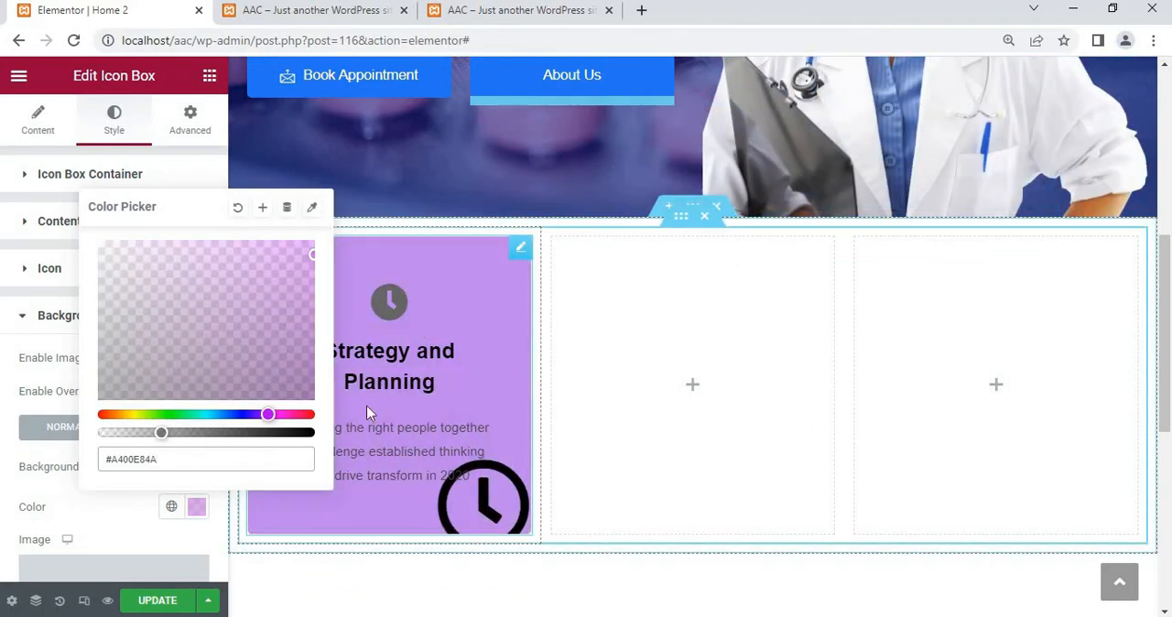
{"action": "left_click", "coordinate": [86, 518]}
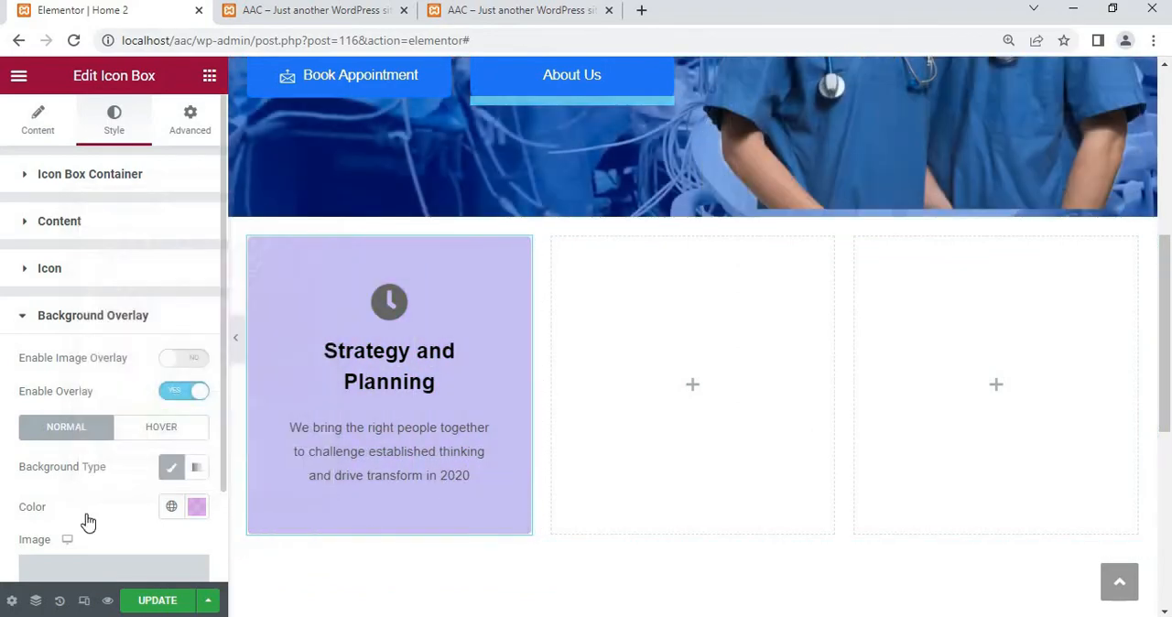
Set the background overlay's hover direction to the left-pointing arrow option
{"action": "scroll", "coordinate": [86, 521], "scroll_direction": "down", "scroll_amount": 1}
{"action": "left_click", "coordinate": [176, 558]}
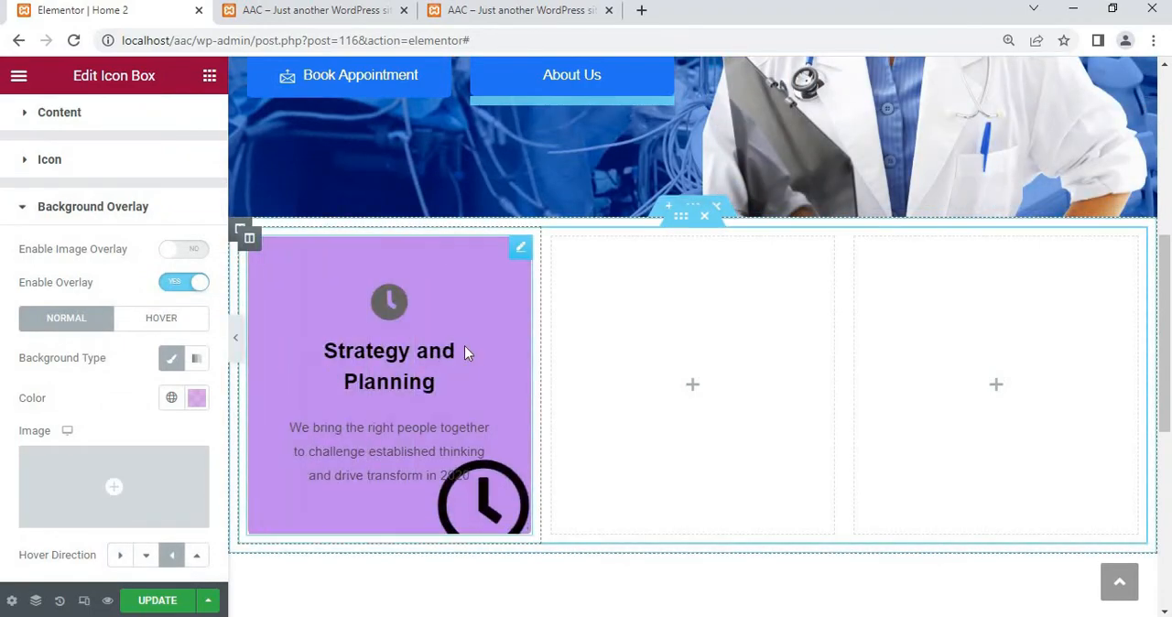
{"action": "scroll", "coordinate": [24, 371], "scroll_direction": "up", "scroll_amount": 1}
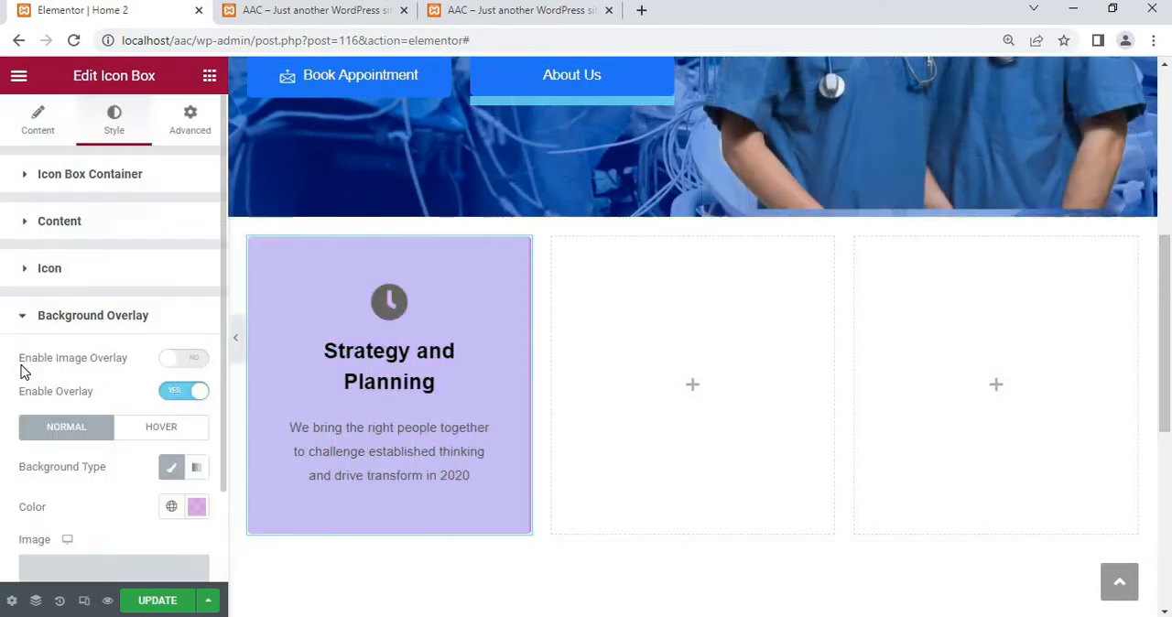
Give the icon box container a Bounce In hover animation after trying Pop
{"action": "left_click", "coordinate": [110, 183]}
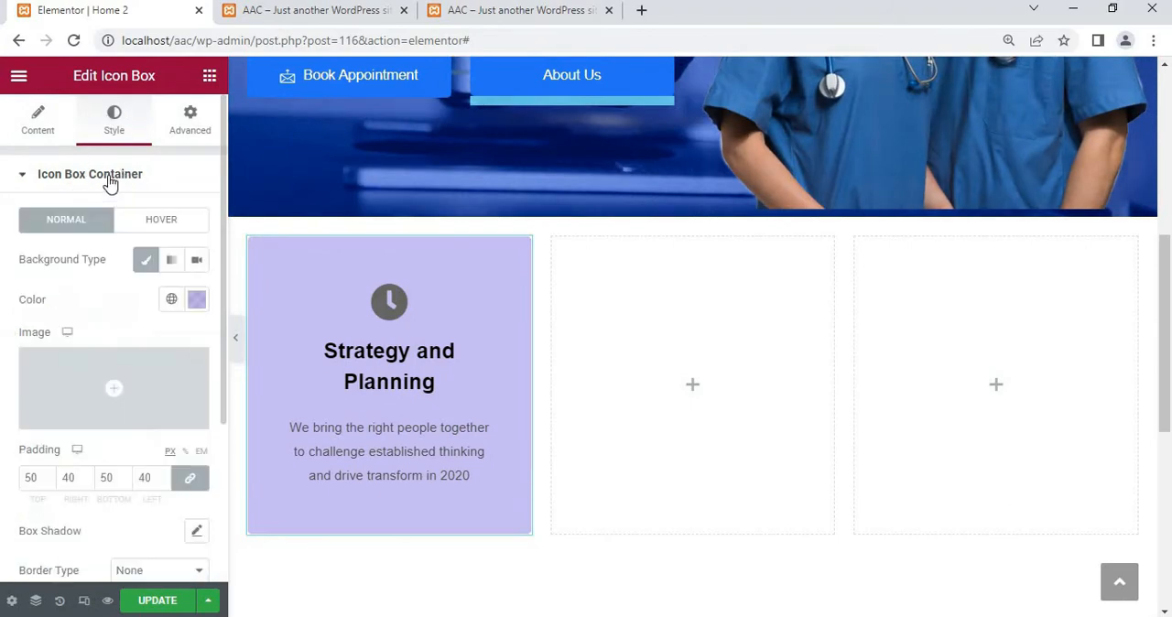
{"action": "left_click", "coordinate": [134, 189]}
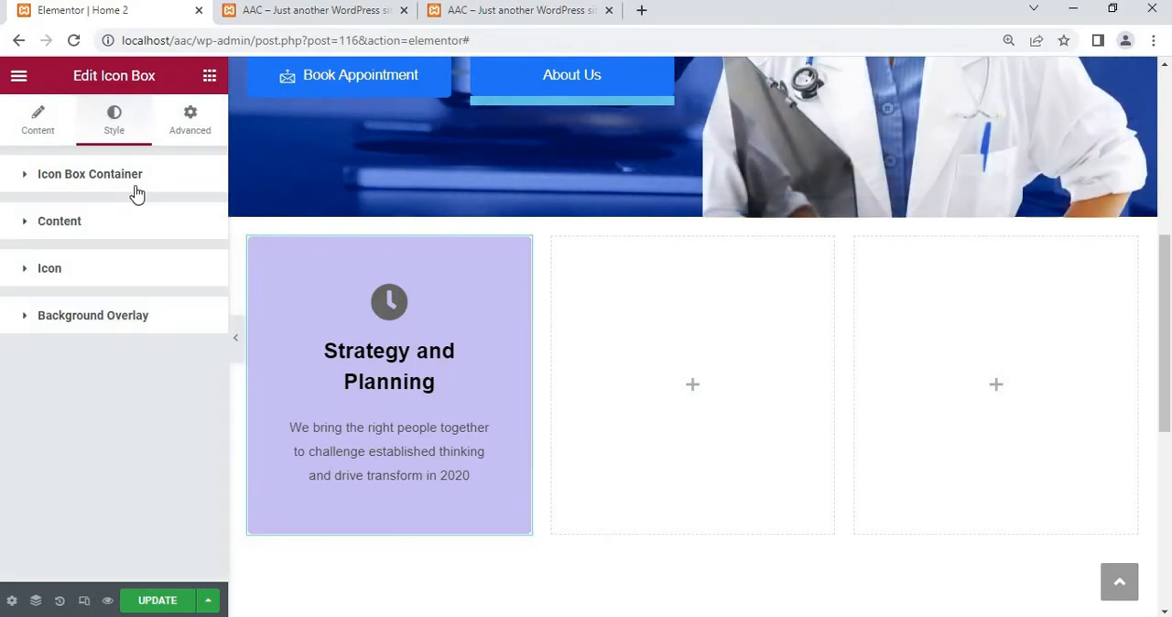
{"action": "left_click", "coordinate": [325, 242]}
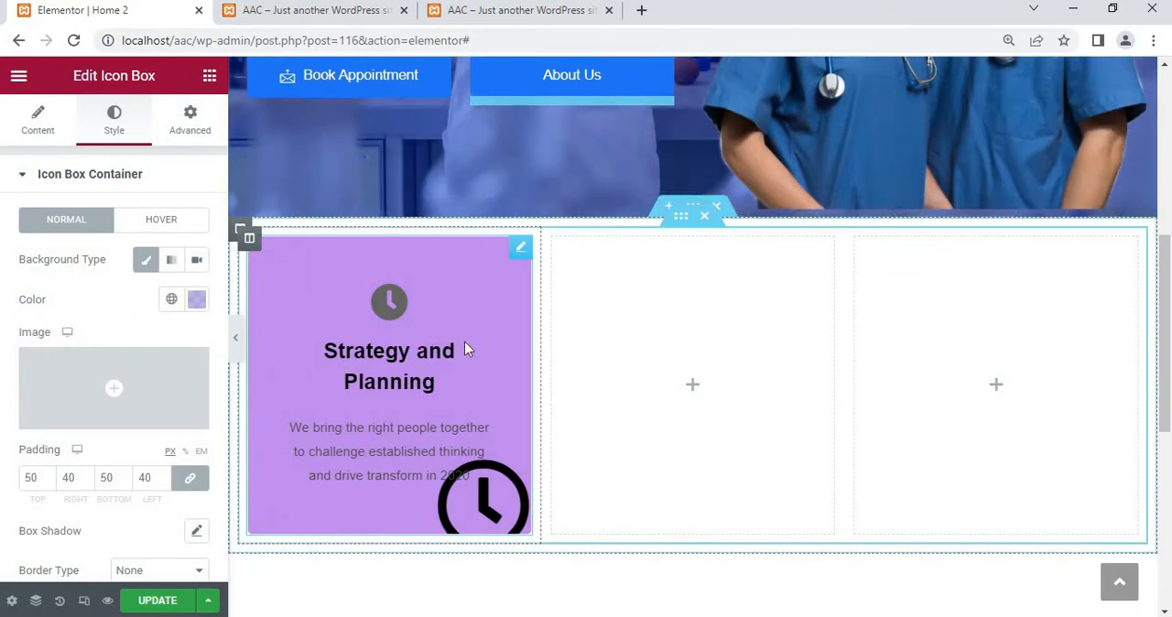
{"action": "left_click", "coordinate": [158, 221]}
{"action": "scroll", "coordinate": [158, 221], "scroll_direction": "down", "scroll_amount": 3}
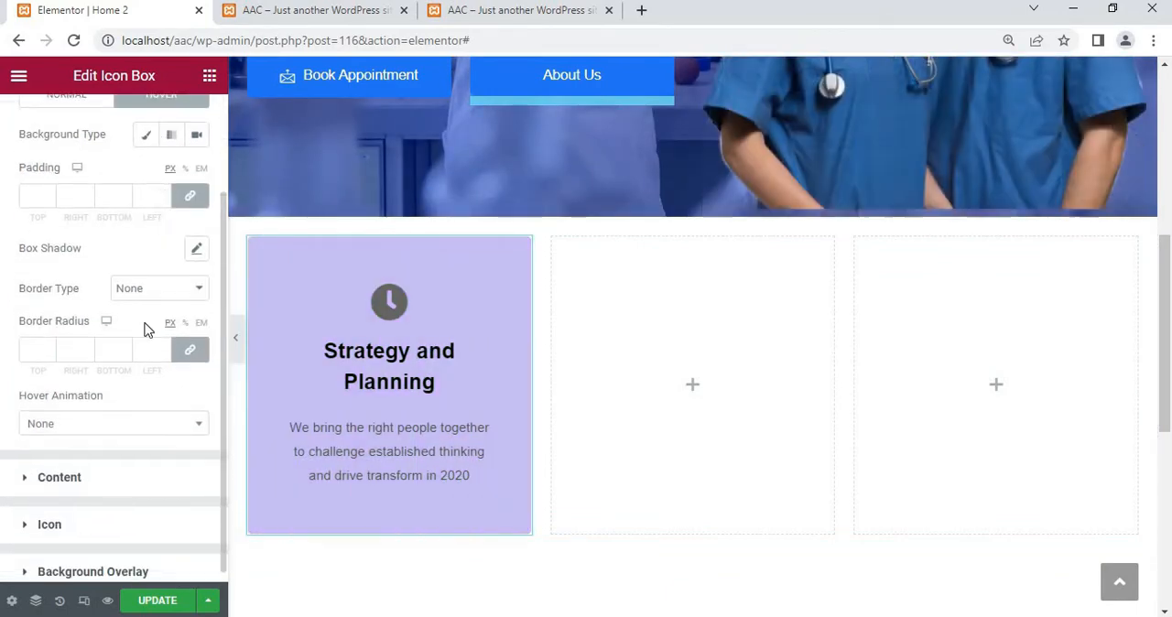
{"action": "left_click", "coordinate": [94, 419]}
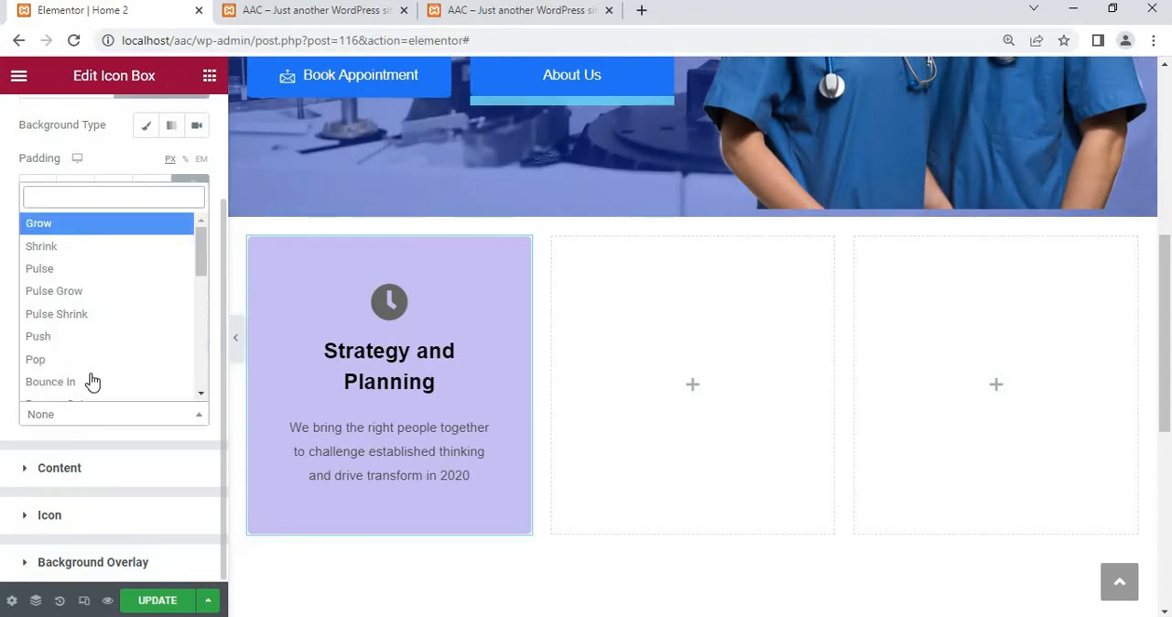
{"action": "left_click", "coordinate": [90, 360]}
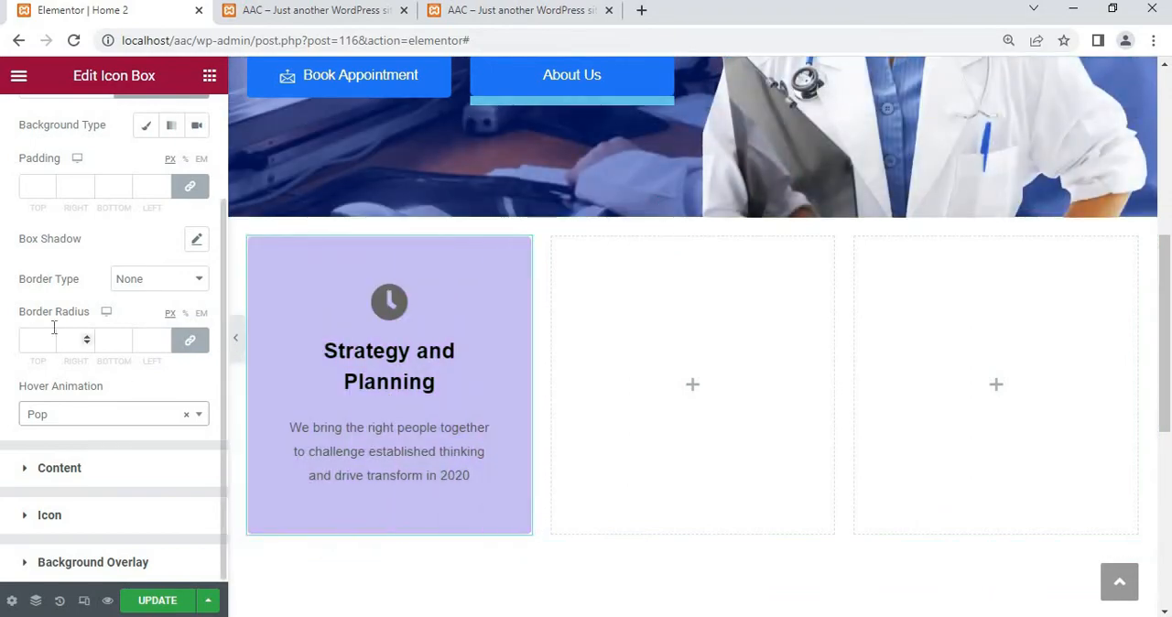
{"action": "left_click", "coordinate": [85, 423]}
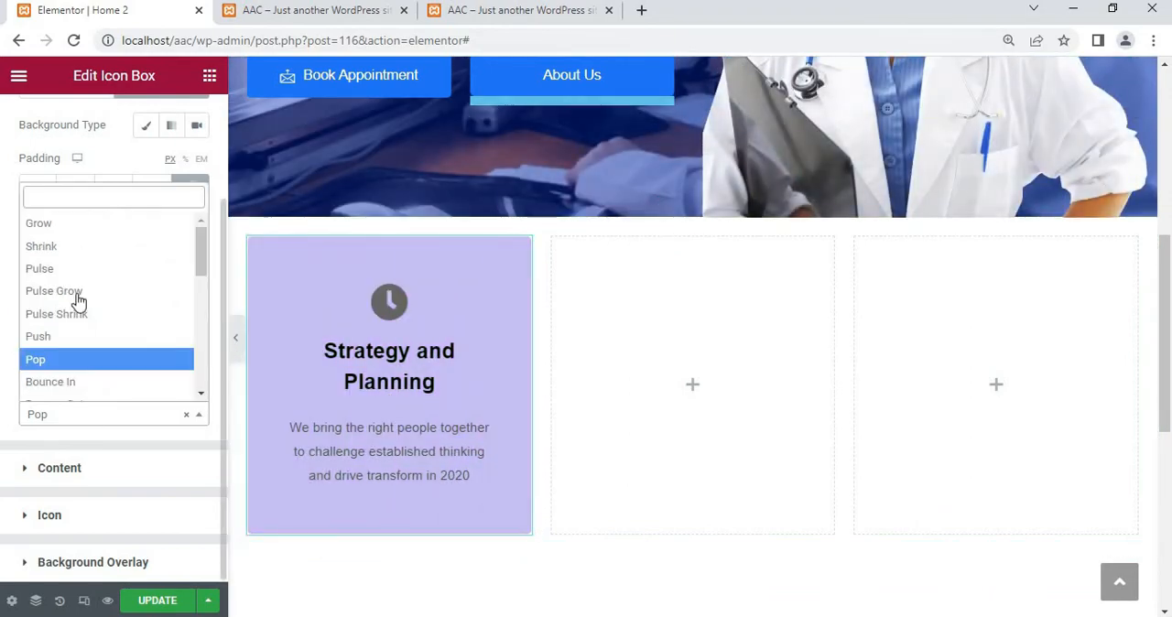
{"action": "left_click", "coordinate": [75, 382]}
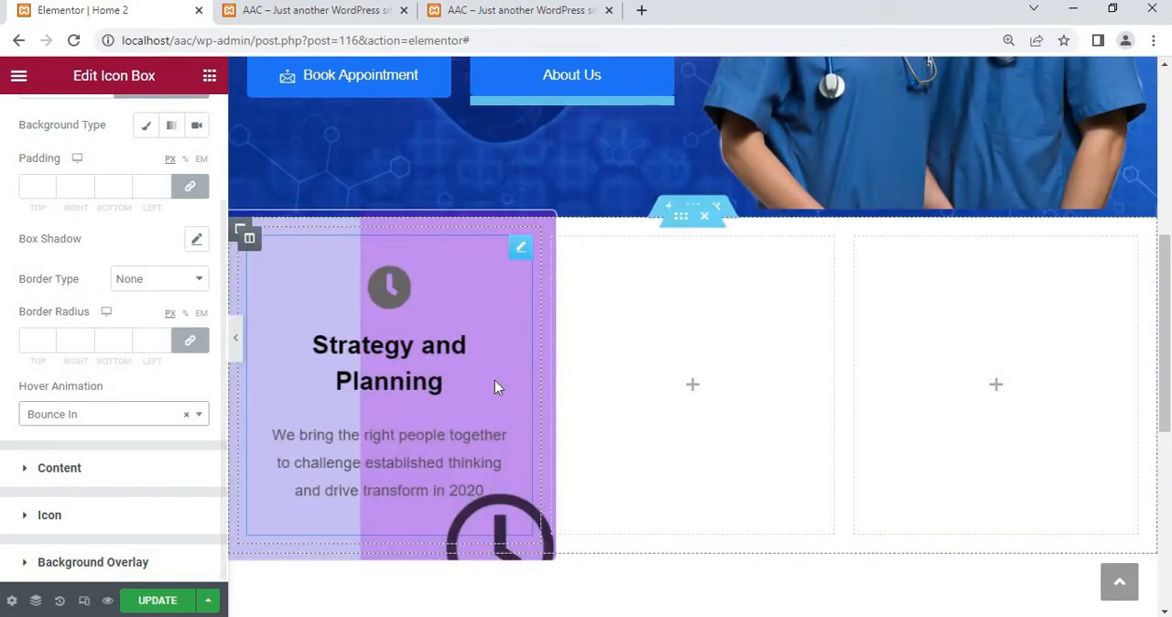
Change the icon box container's normal background color to translucent black, #00000042
{"action": "scroll", "coordinate": [75, 409], "scroll_direction": "up", "scroll_amount": 2}
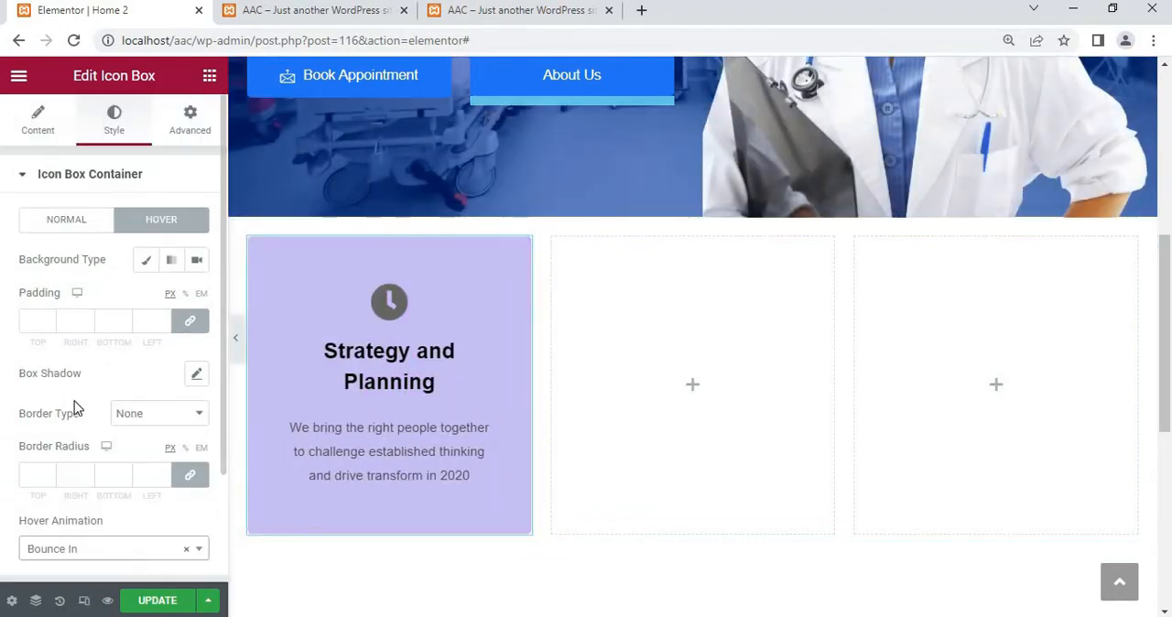
{"action": "left_click", "coordinate": [82, 224]}
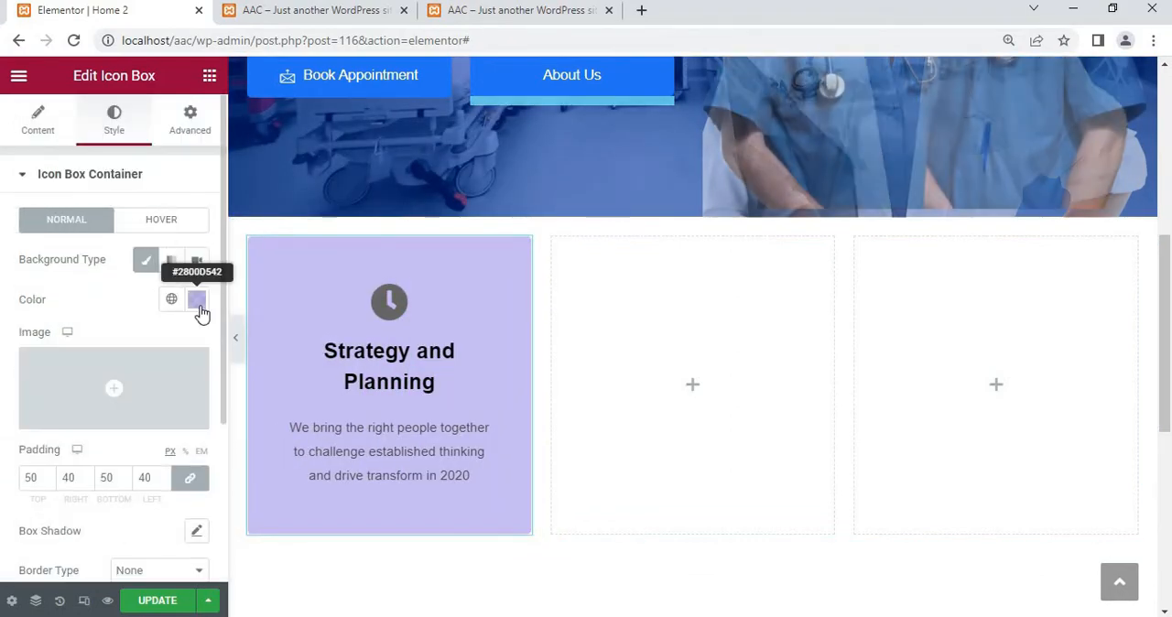
{"action": "left_click", "coordinate": [172, 301]}
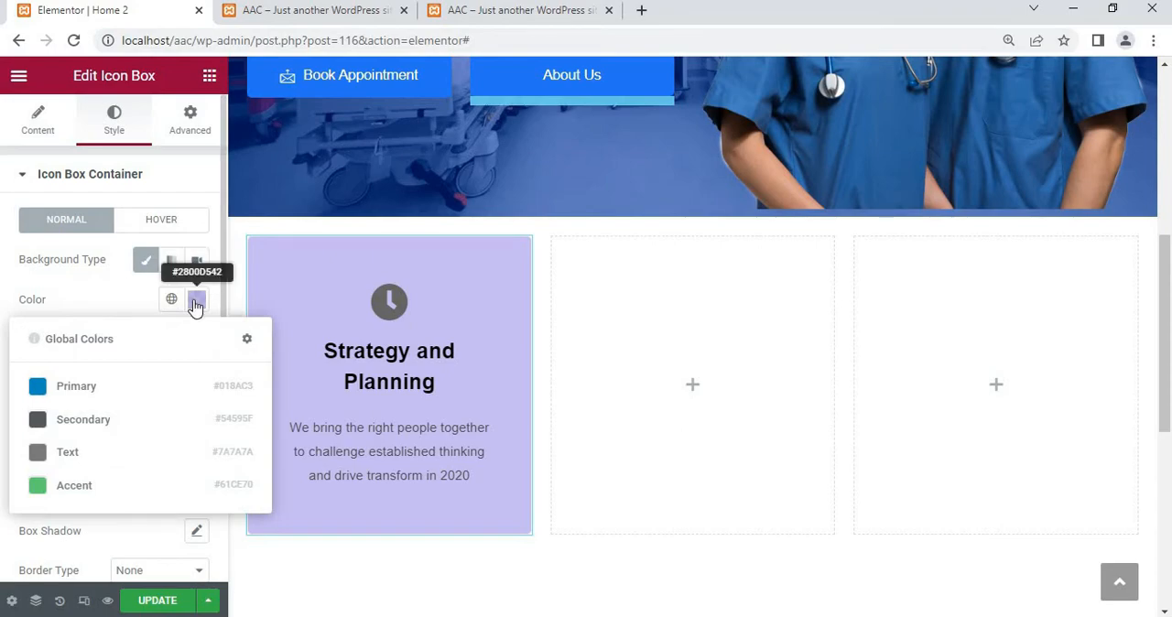
{"action": "left_click", "coordinate": [195, 302]}
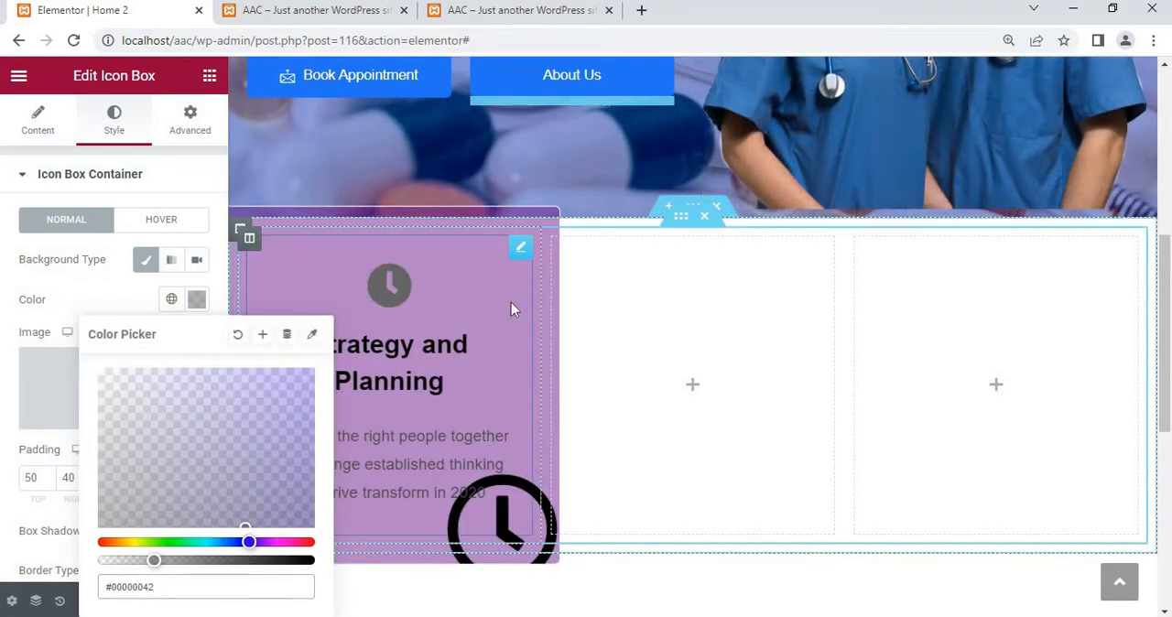
{"action": "left_click", "coordinate": [105, 298]}
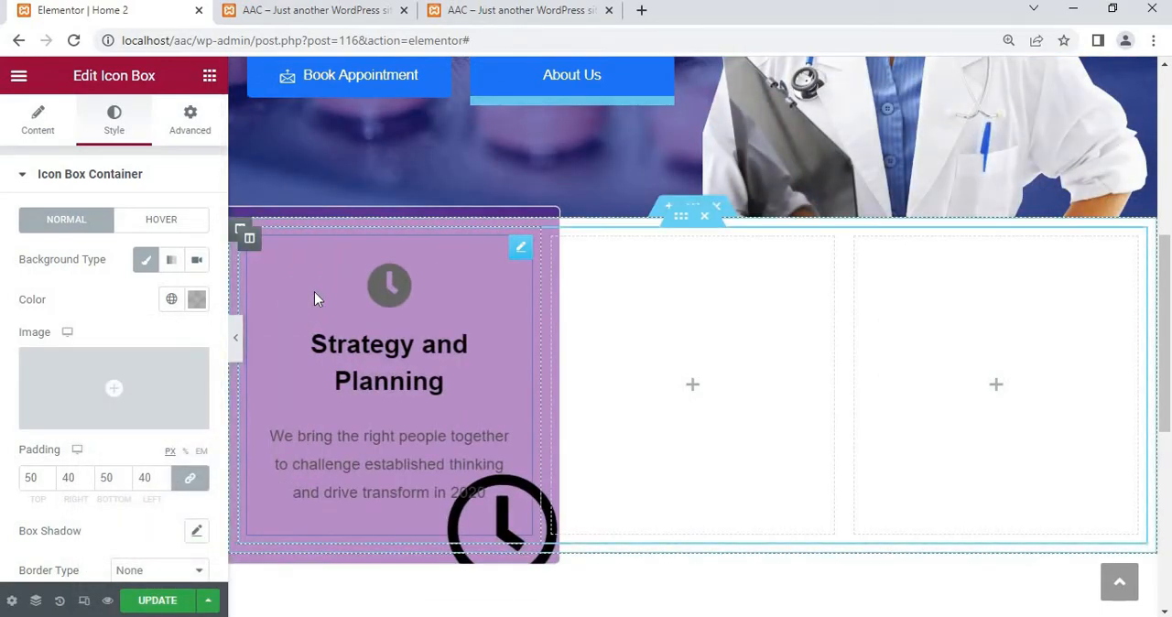
Copy the first icon box and paste it into the empty second and third columns
{"action": "right_click", "coordinate": [314, 291]}
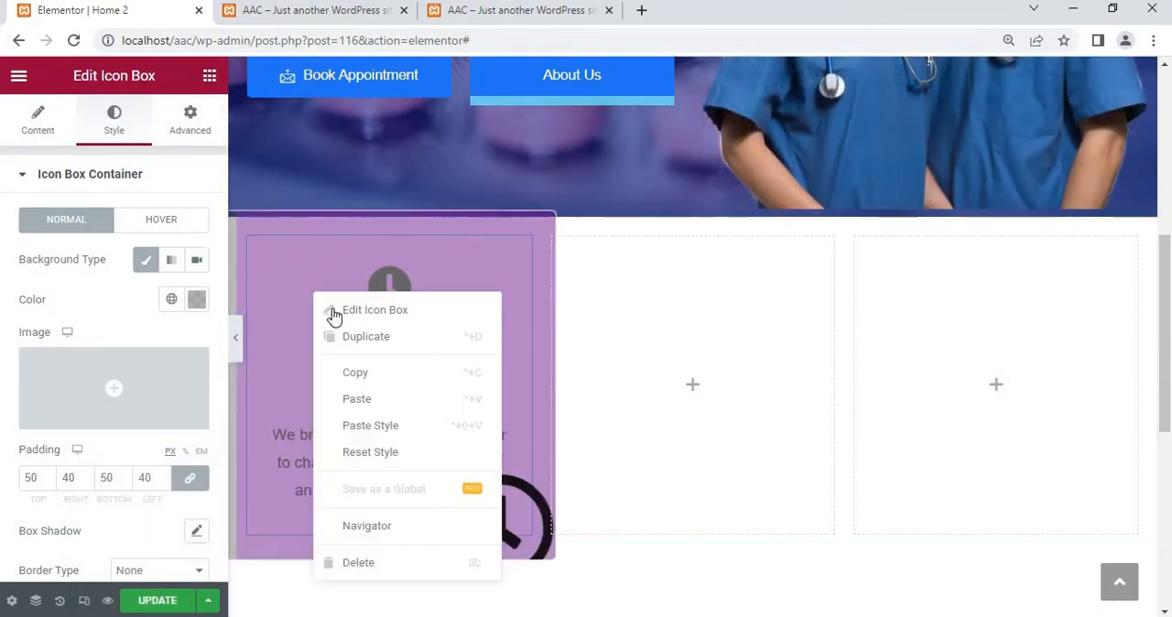
{"action": "left_click", "coordinate": [420, 371]}
{"action": "right_click", "coordinate": [651, 381]}
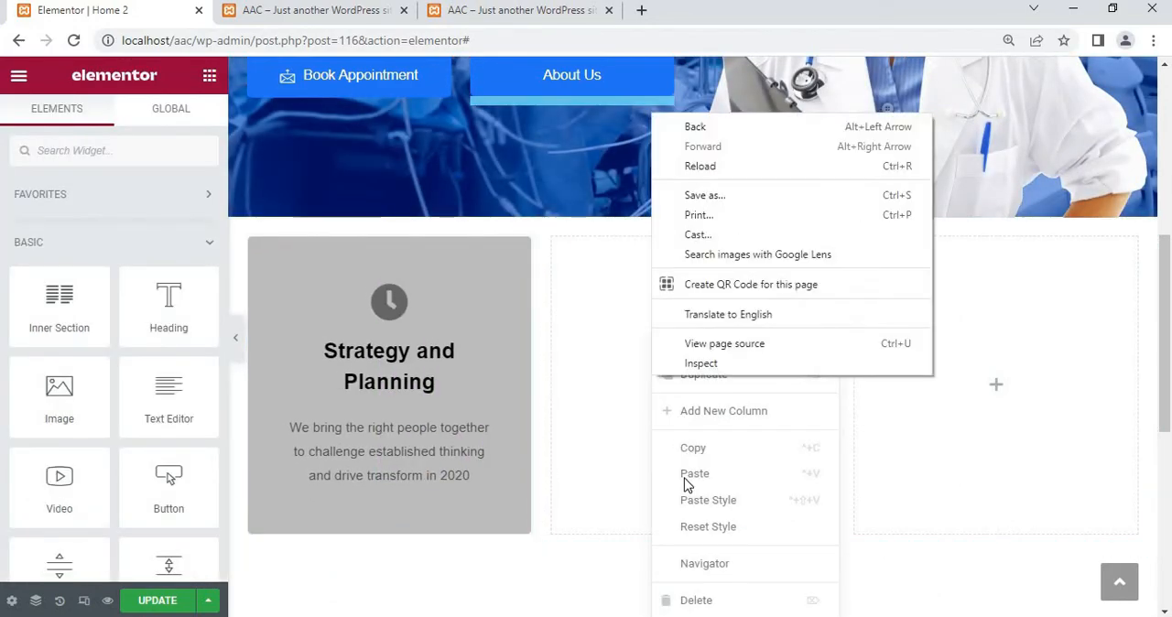
{"action": "left_click", "coordinate": [686, 485]}
{"action": "left_click", "coordinate": [732, 473]}
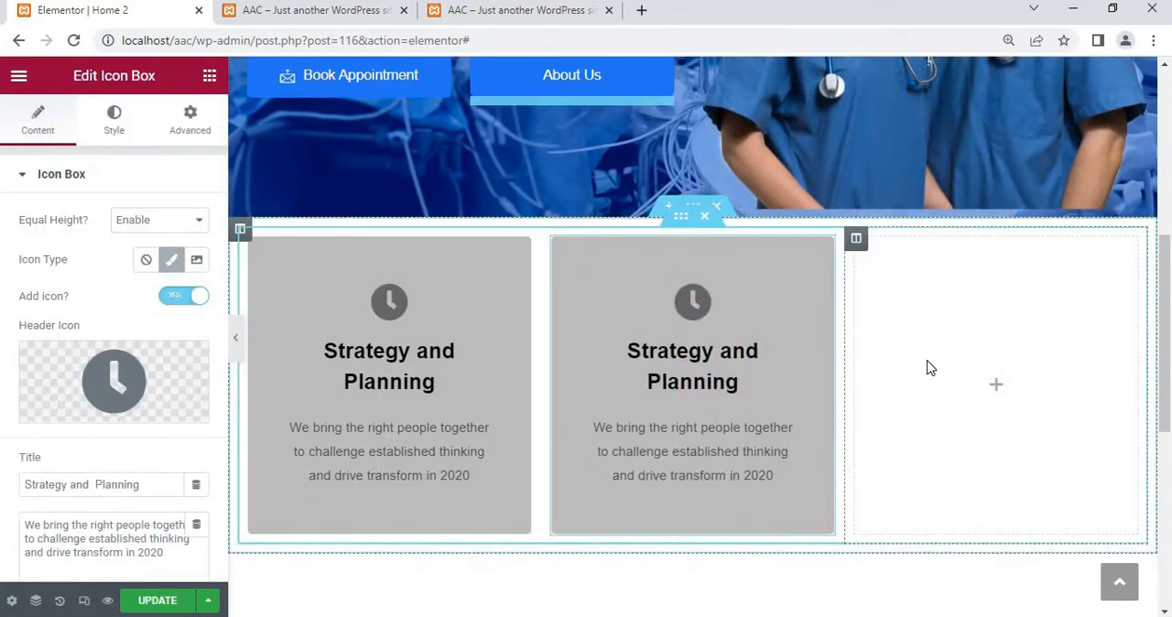
{"action": "right_click", "coordinate": [928, 366]}
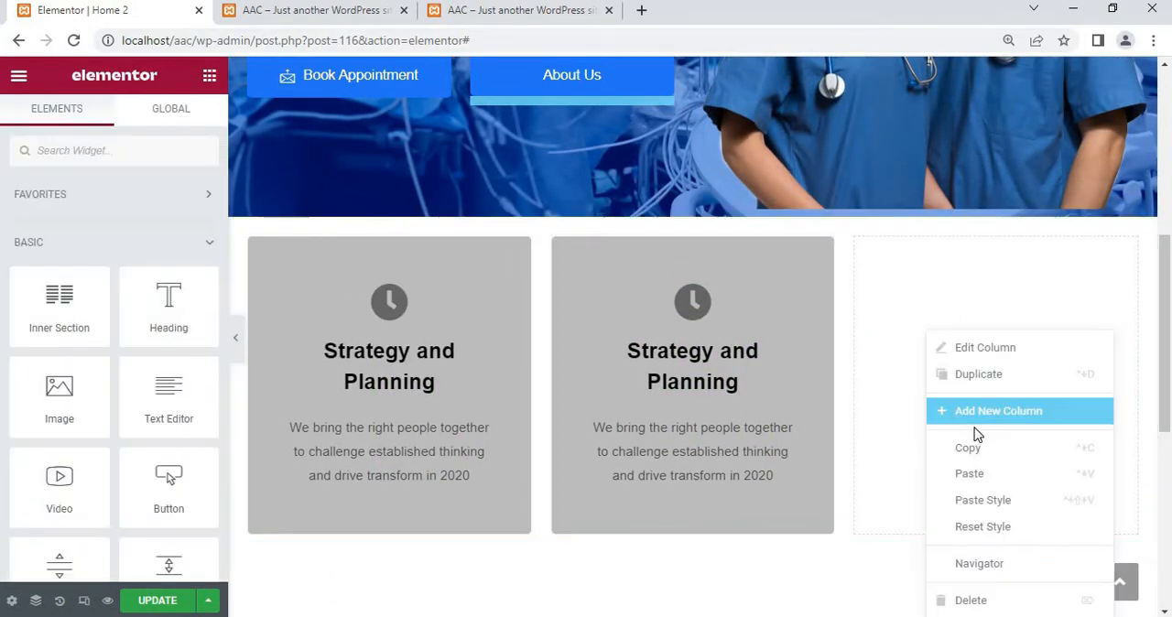
{"action": "left_click", "coordinate": [932, 471]}
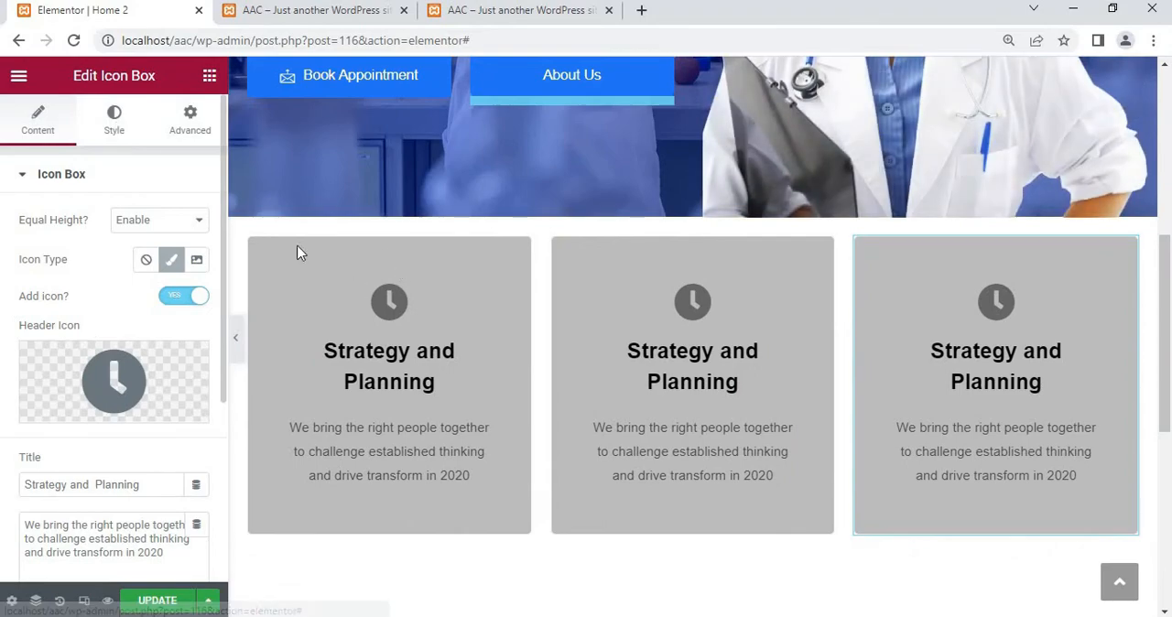
Set the first icon box container's normal background color to translucent blue, #1200D842
{"action": "left_click", "coordinate": [324, 277]}
{"action": "left_click", "coordinate": [133, 128]}
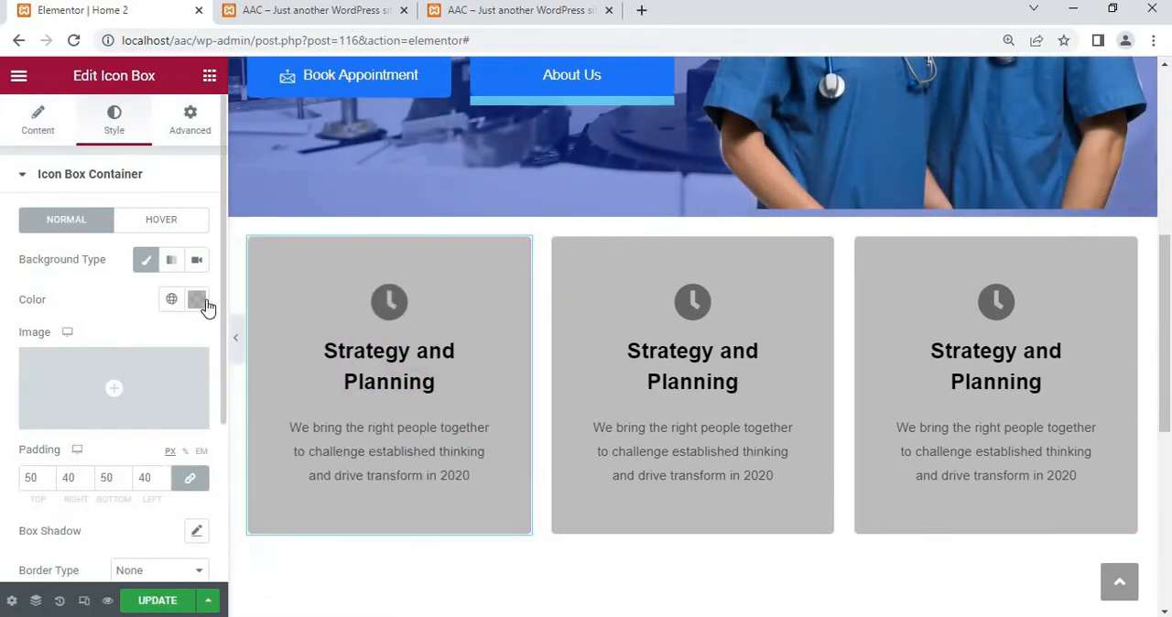
{"action": "left_click", "coordinate": [205, 305]}
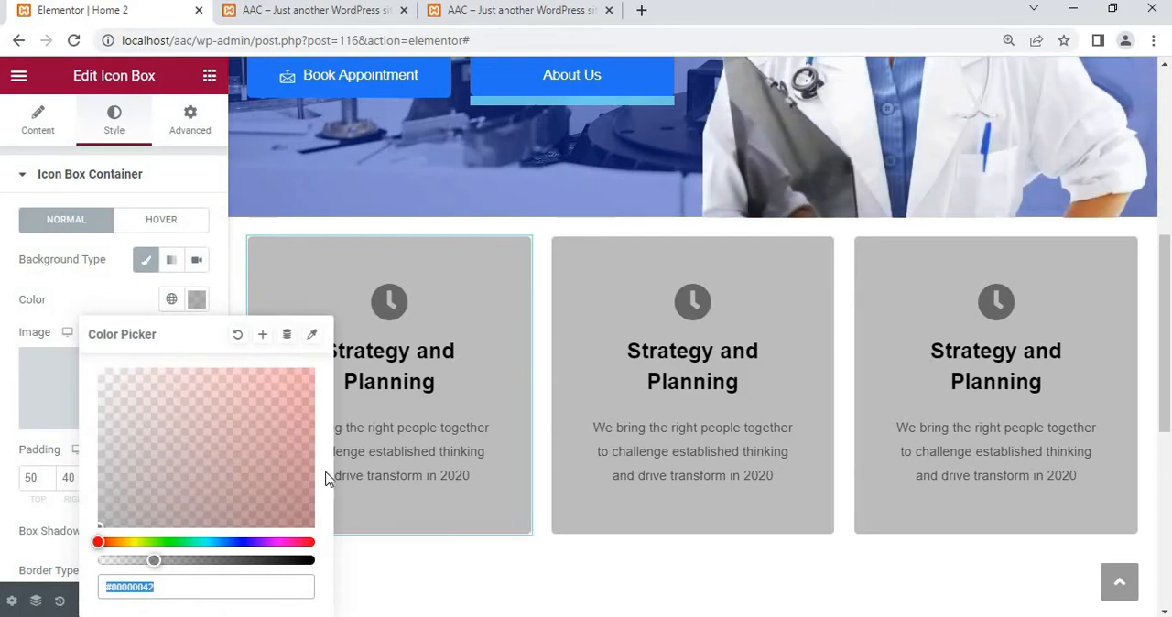
{"action": "left_click_drag", "start_coordinate": [307, 470], "coordinate": [310, 470]}
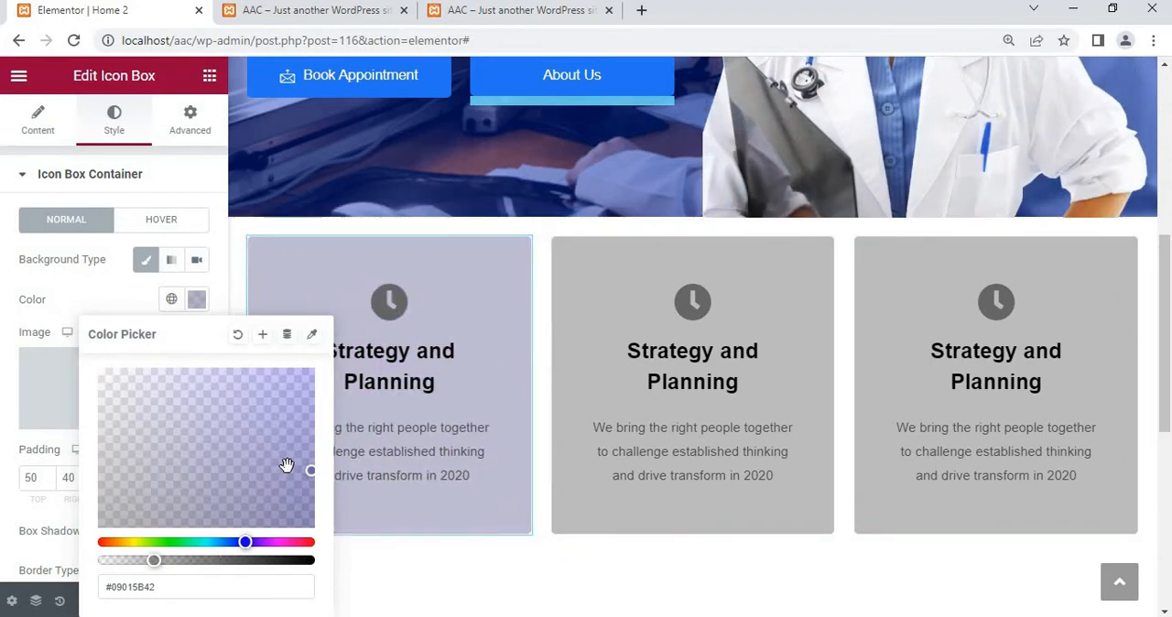
{"action": "left_click_drag", "start_coordinate": [328, 427], "coordinate": [327, 392]}
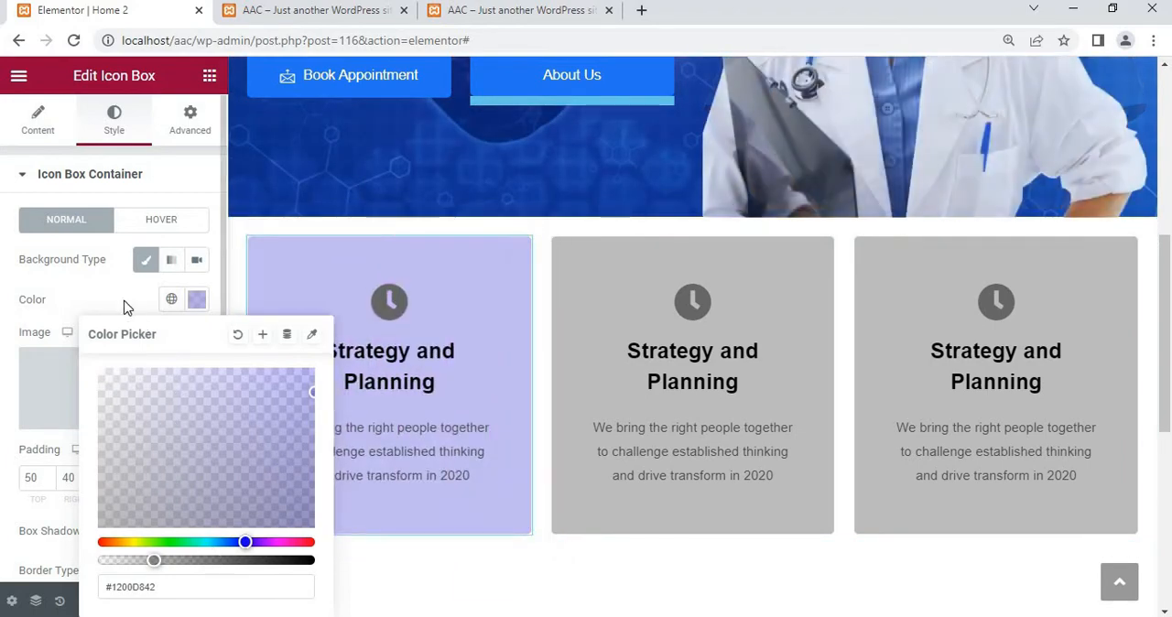
{"action": "left_click", "coordinate": [331, 324]}
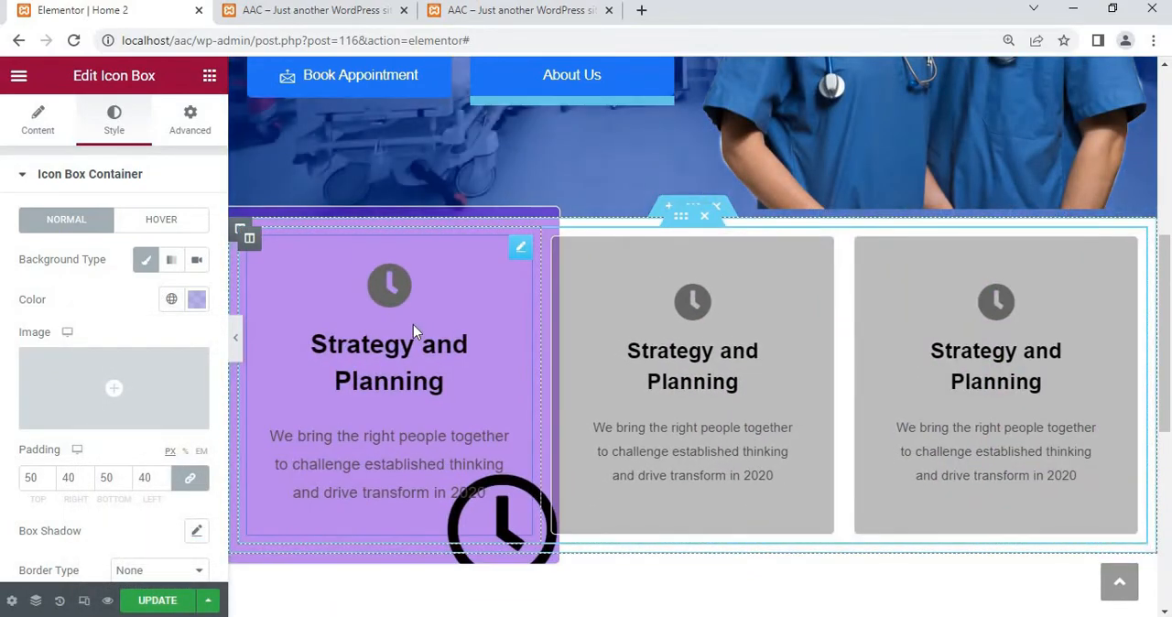
Copy the first icon box and paste its style onto the second and third icon boxes
{"action": "right_click", "coordinate": [412, 324]}
{"action": "left_click", "coordinate": [464, 414]}
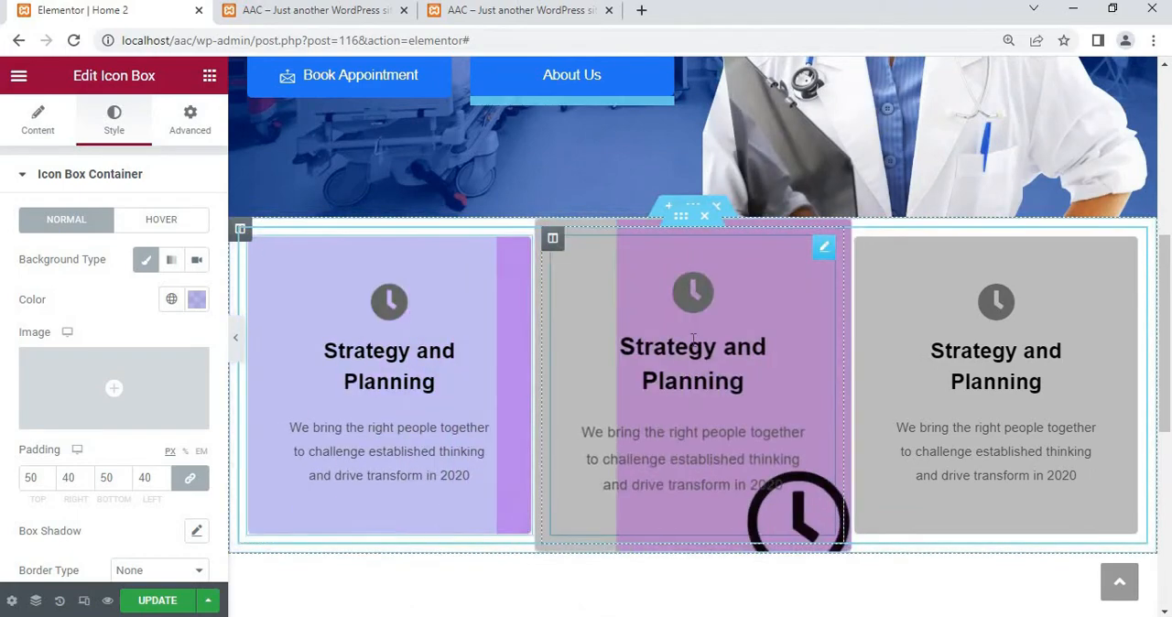
{"action": "right_click", "coordinate": [693, 437]}
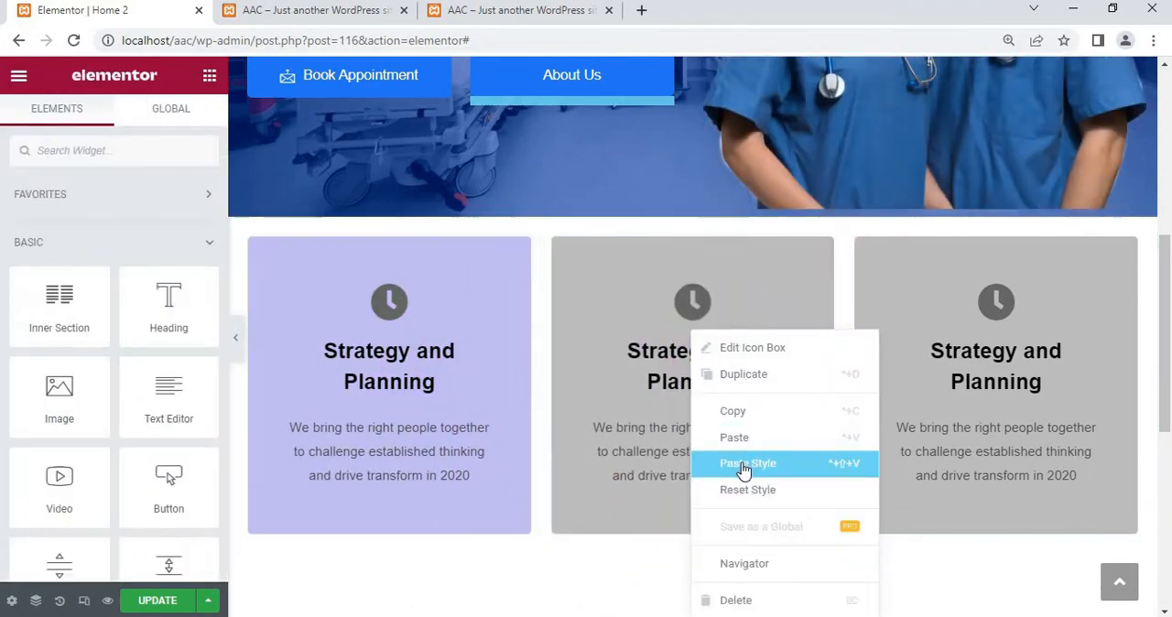
{"action": "left_click", "coordinate": [749, 464]}
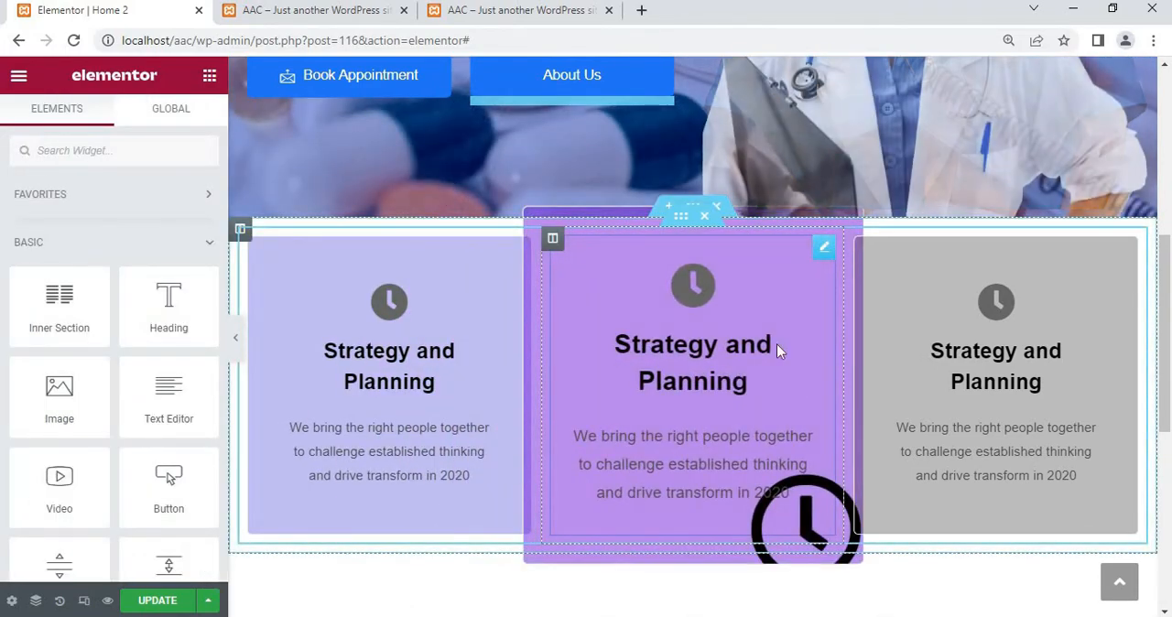
{"action": "right_click", "coordinate": [944, 389]}
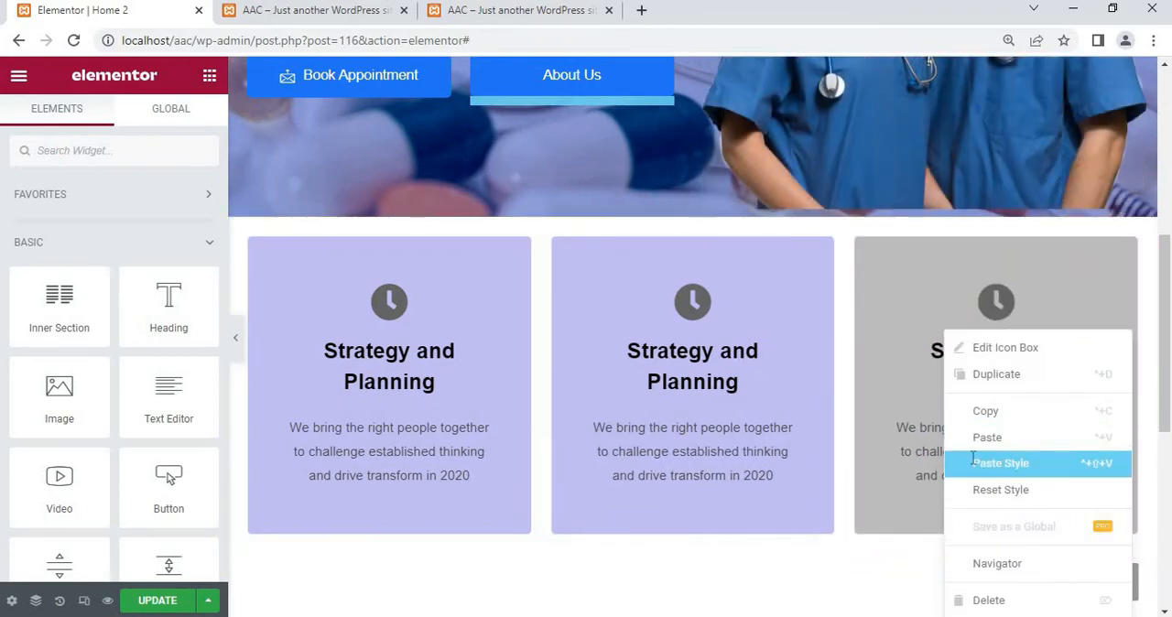
{"action": "left_click", "coordinate": [999, 462]}
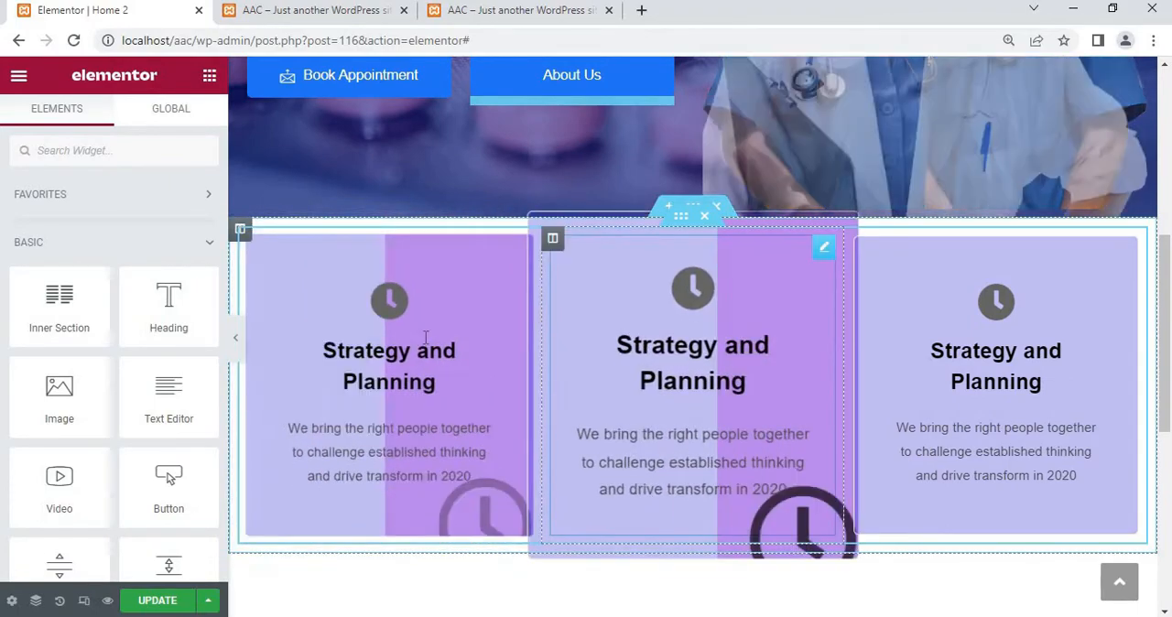
Add a new single-column section below the three icon boxes
{"action": "scroll", "coordinate": [425, 338], "scroll_direction": "down", "scroll_amount": 2}
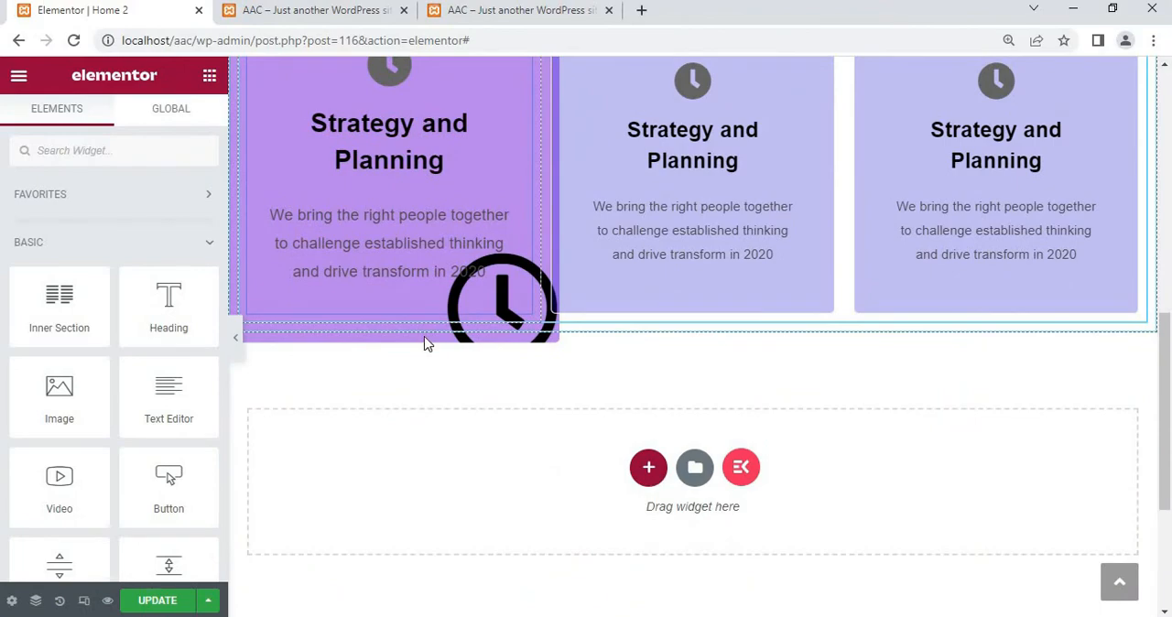
{"action": "scroll", "coordinate": [424, 344], "scroll_direction": "up", "scroll_amount": 2}
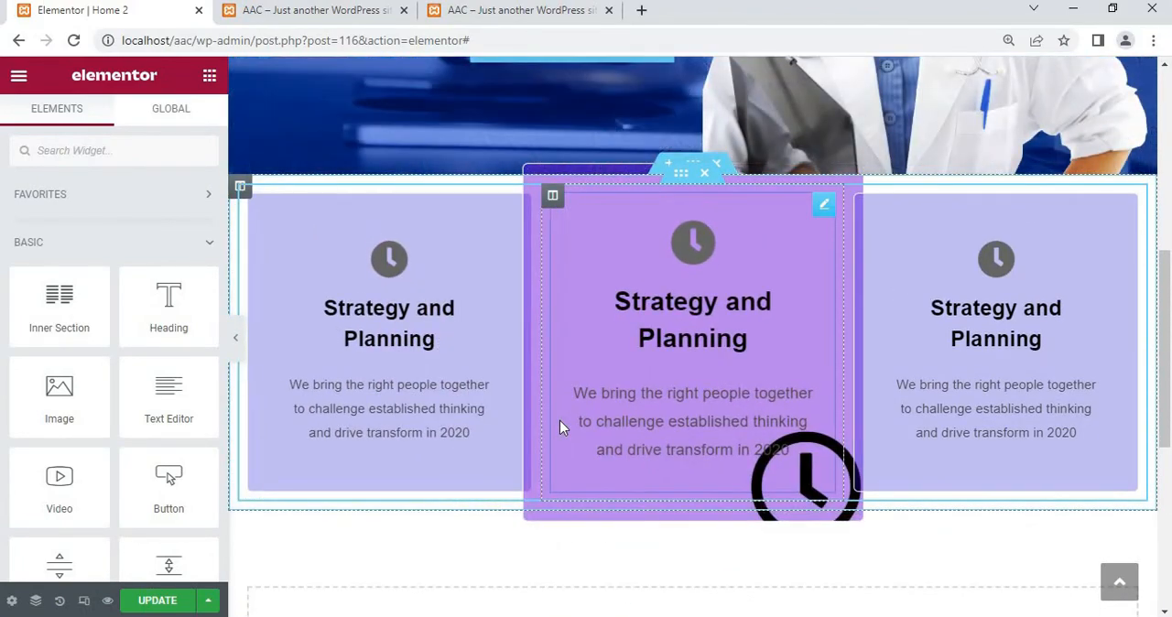
{"action": "scroll", "coordinate": [559, 420], "scroll_direction": "down", "scroll_amount": 3}
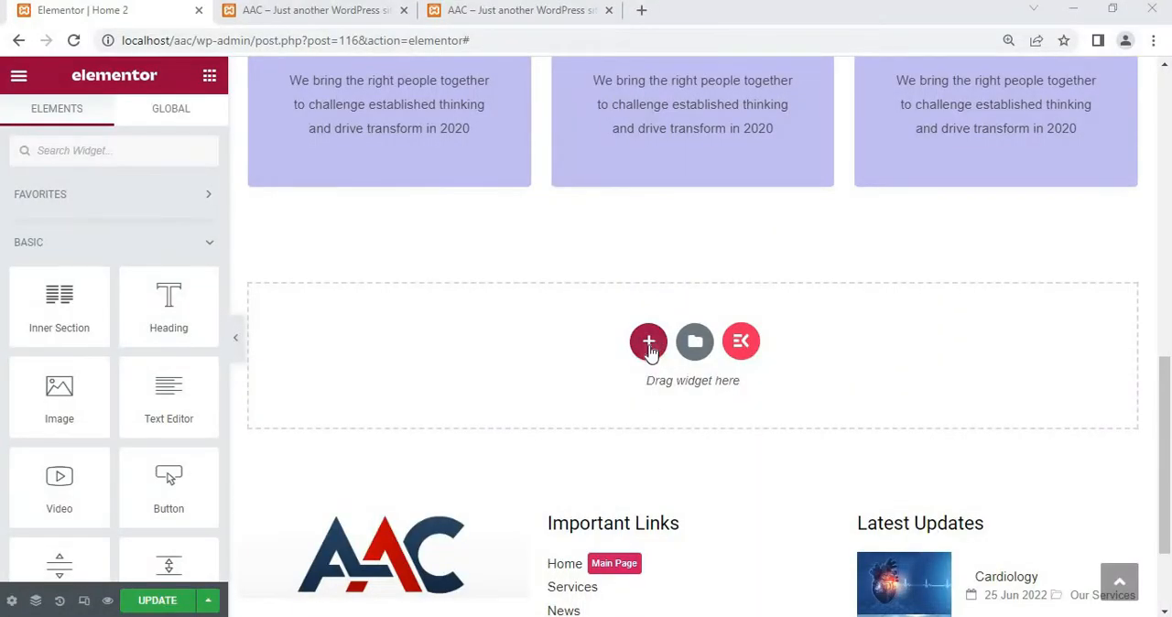
{"action": "left_click", "coordinate": [649, 343]}
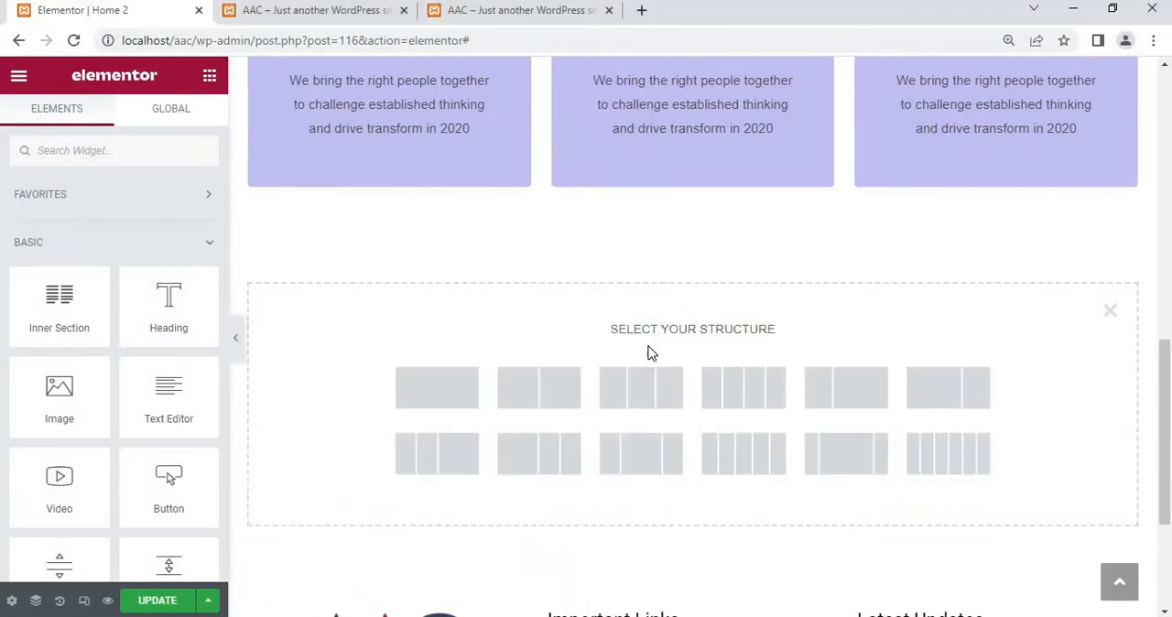
{"action": "left_click", "coordinate": [469, 396]}
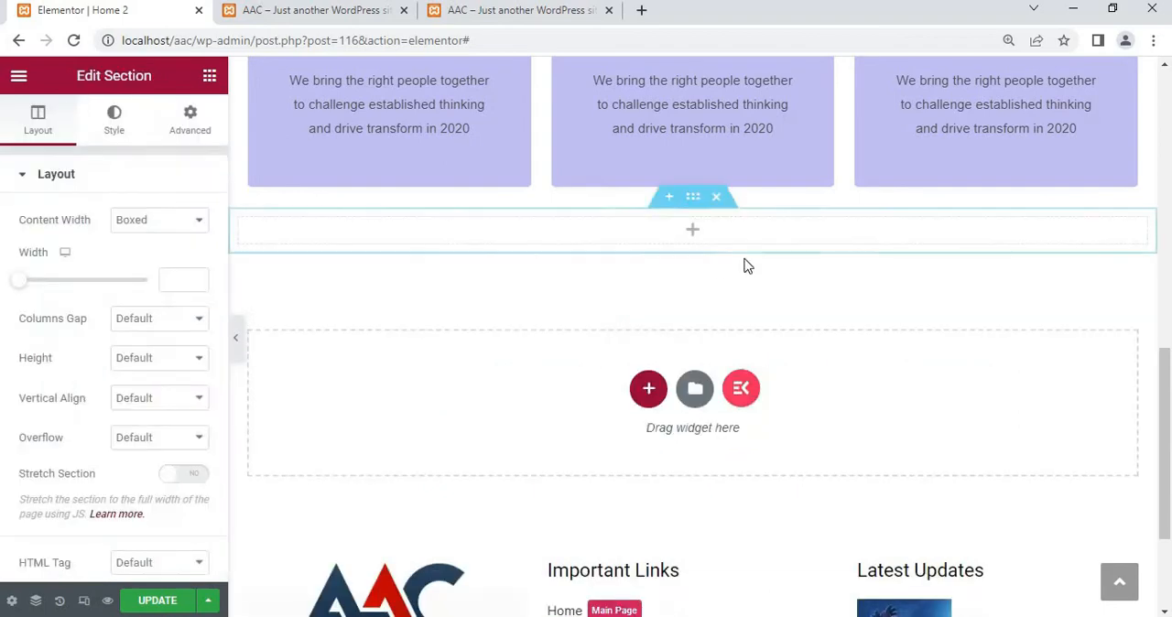
Find the ElementsKit Heading widget and place it in the new single-column section
{"action": "left_click", "coordinate": [209, 78]}
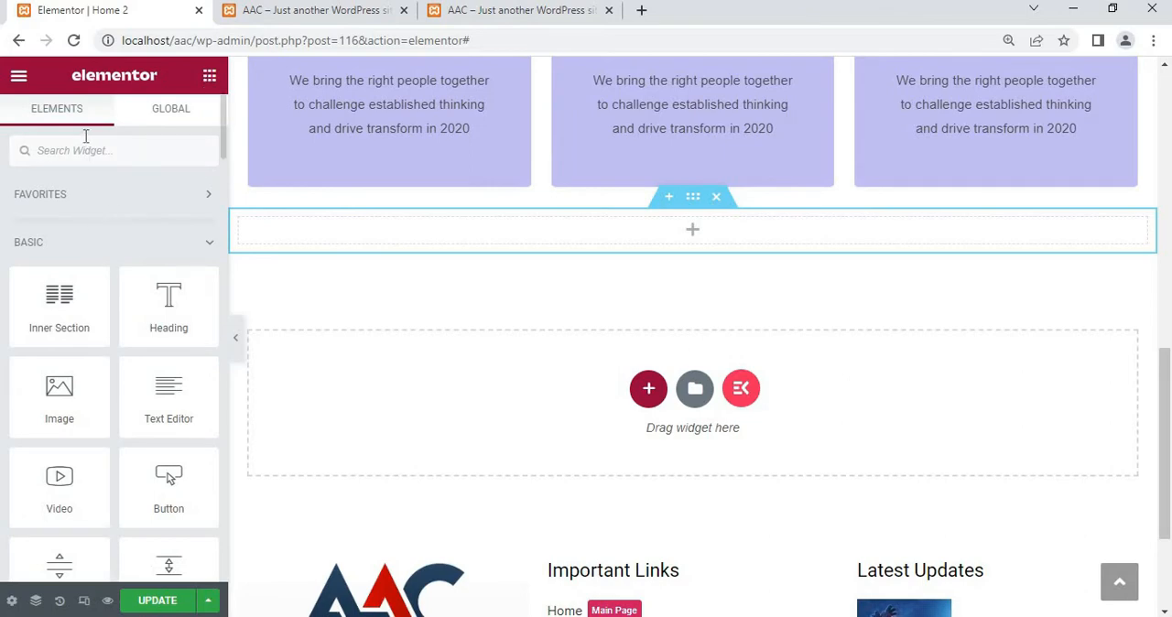
{"action": "type", "text": "head"}
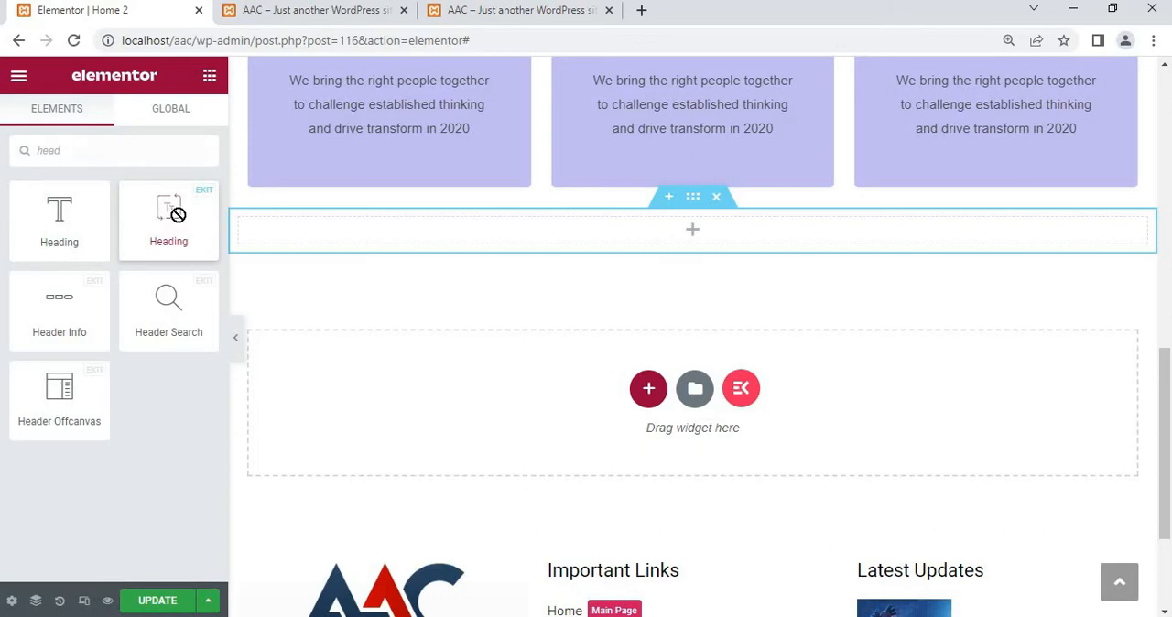
{"action": "left_click_drag", "start_coordinate": [177, 214], "coordinate": [438, 236]}
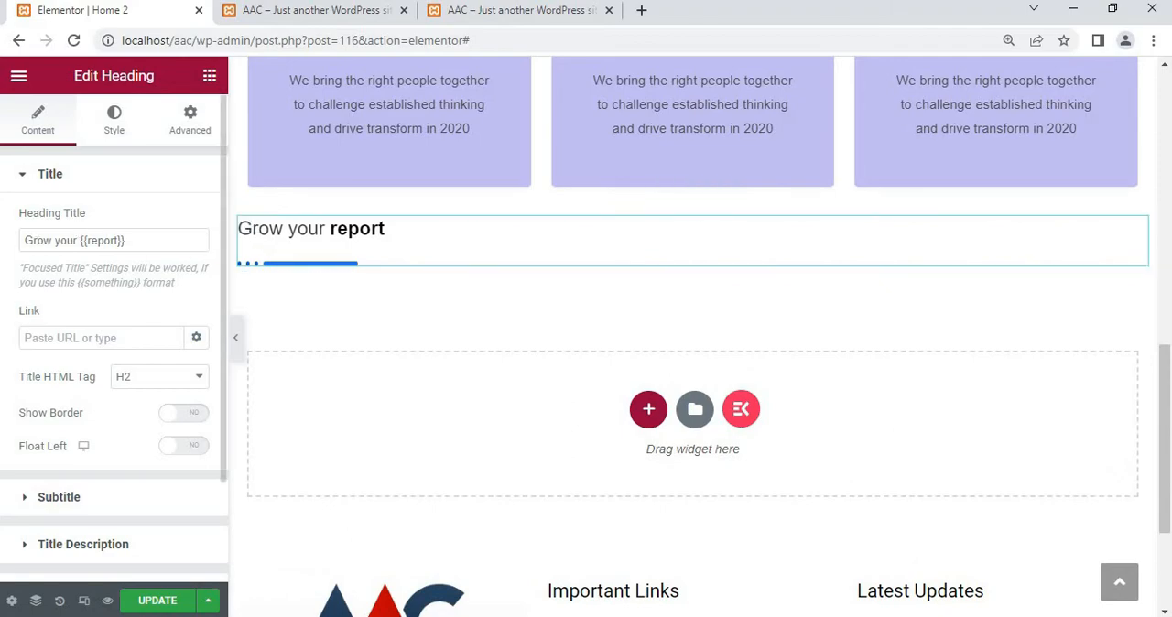
Check the services heading on the finished AAC page, then set the new heading's title to "Our {{Services}}"
{"action": "left_click", "coordinate": [287, 17]}
{"action": "scroll", "coordinate": [548, 352], "scroll_direction": "down", "scroll_amount": 3}
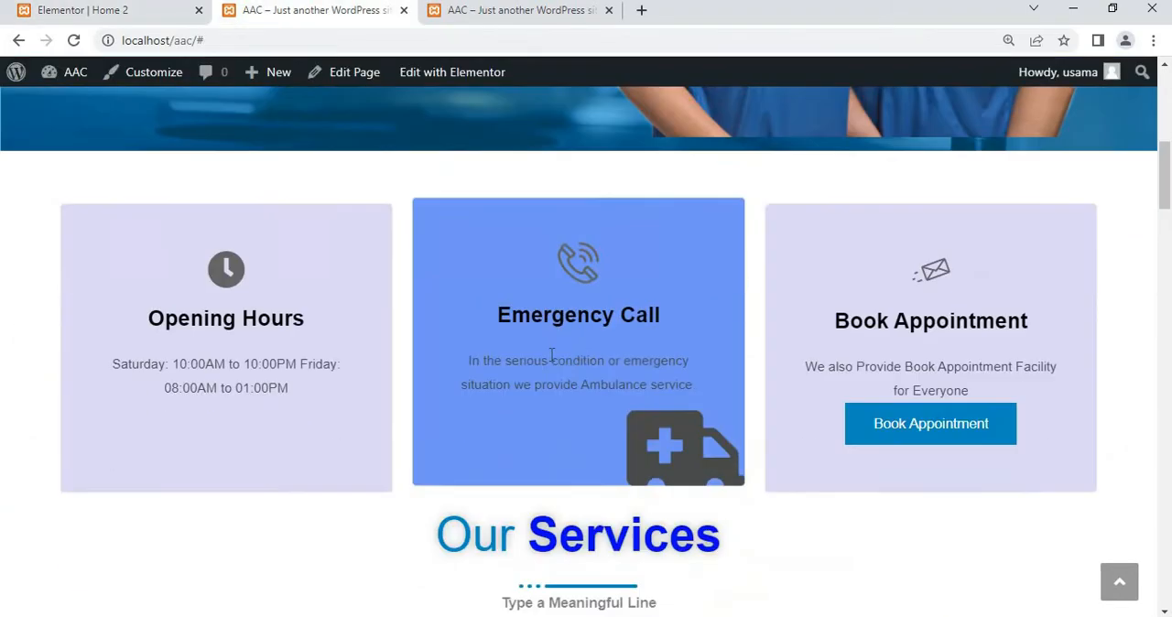
{"action": "left_click", "coordinate": [129, 14]}
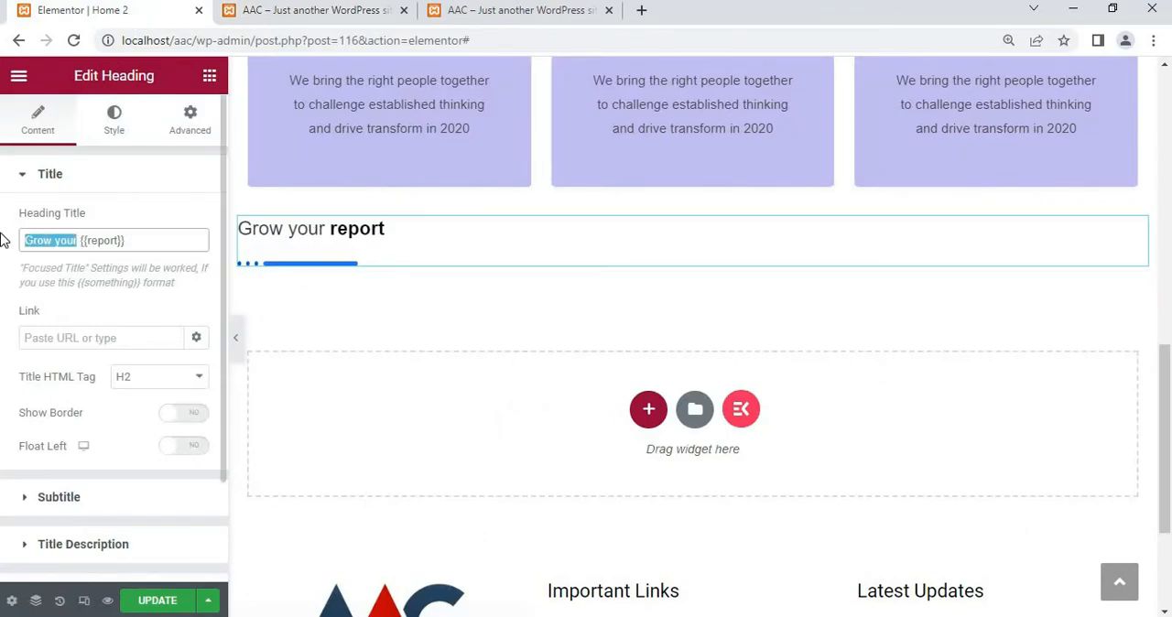
{"action": "type", "text": "o"}
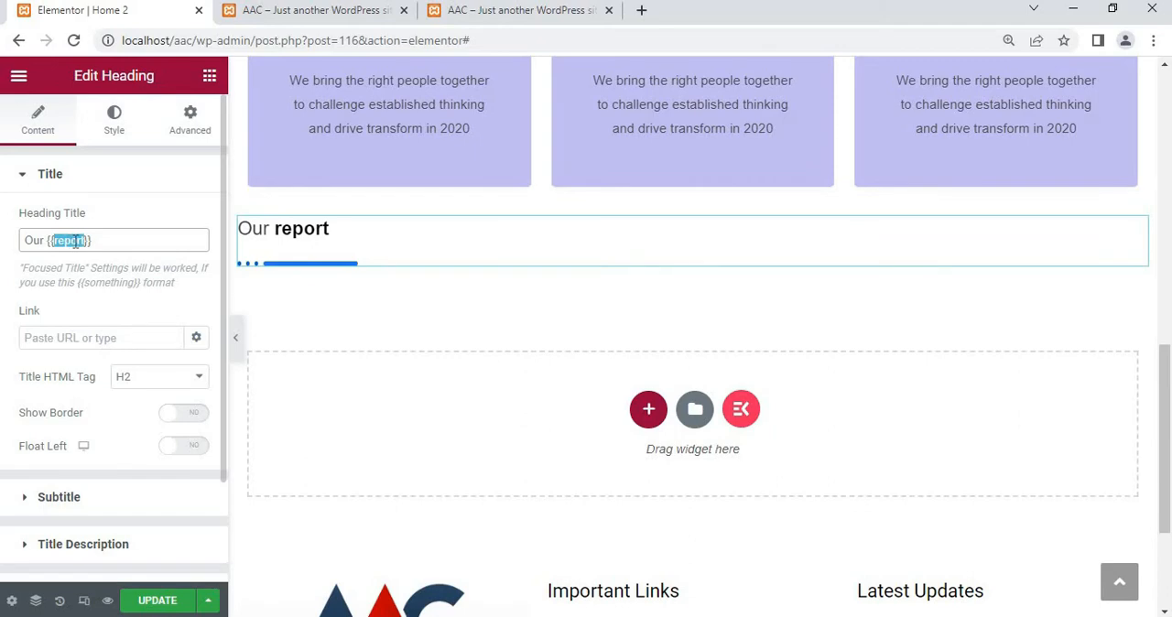
{"action": "type", "text": "Services"}
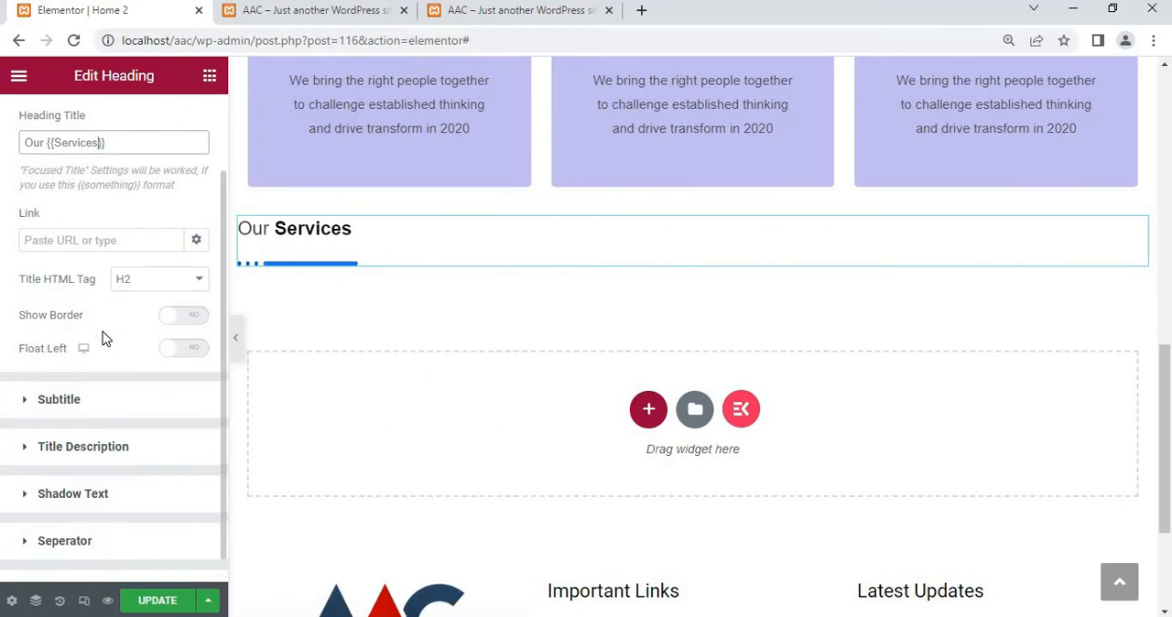
Try showing a border on the Our Services heading title
{"action": "scroll", "coordinate": [102, 332], "scroll_direction": "down", "scroll_amount": 1}
{"action": "left_click", "coordinate": [183, 291]}
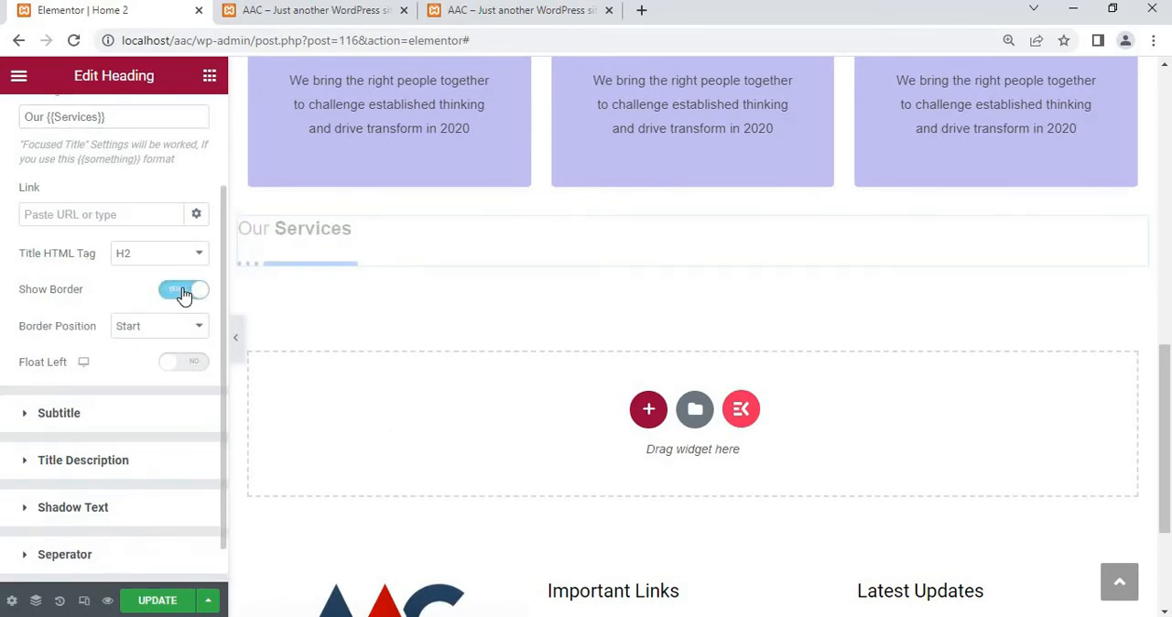
{"action": "left_click", "coordinate": [183, 291]}
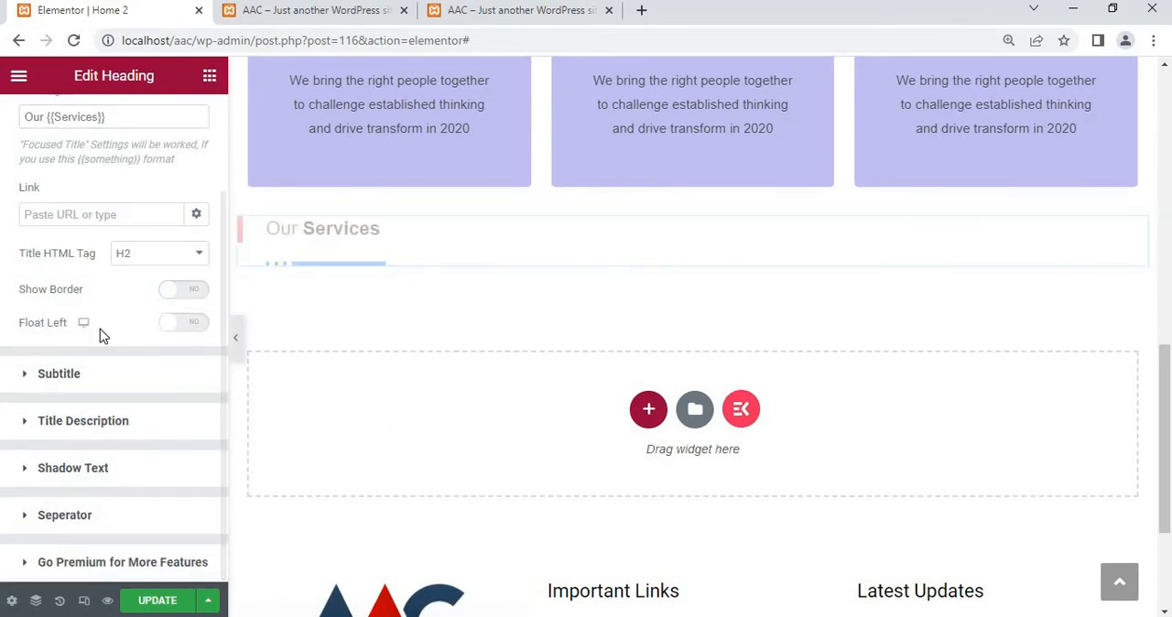
Enable the subtitle of the Our Services heading, leaving its border off after trying it
{"action": "left_click", "coordinate": [64, 375]}
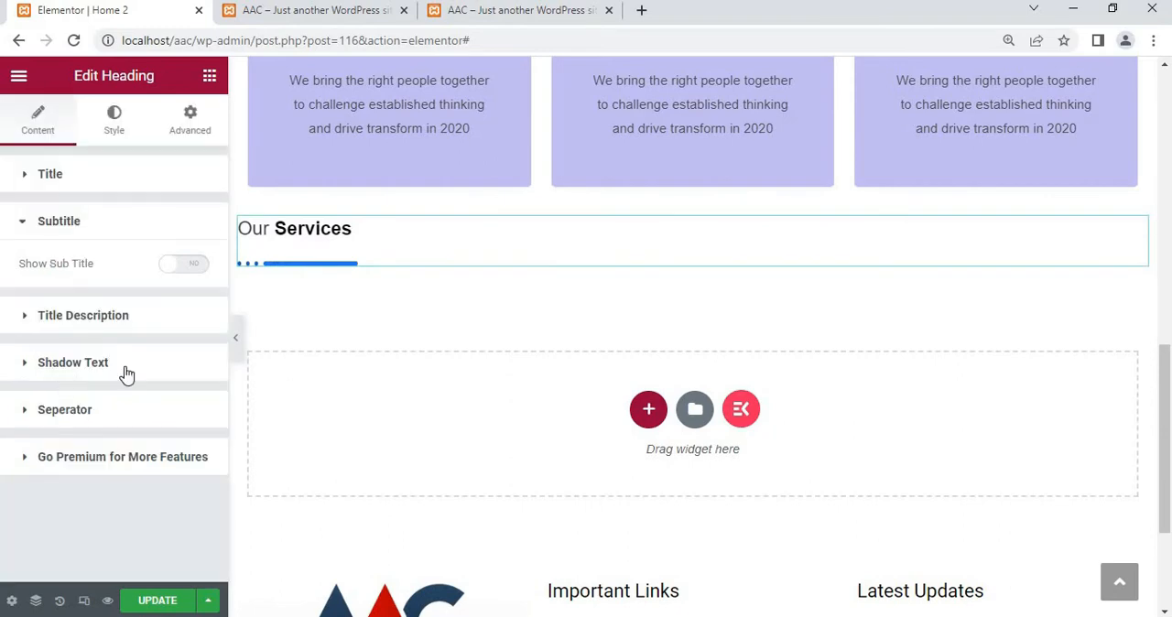
{"action": "left_click", "coordinate": [189, 270]}
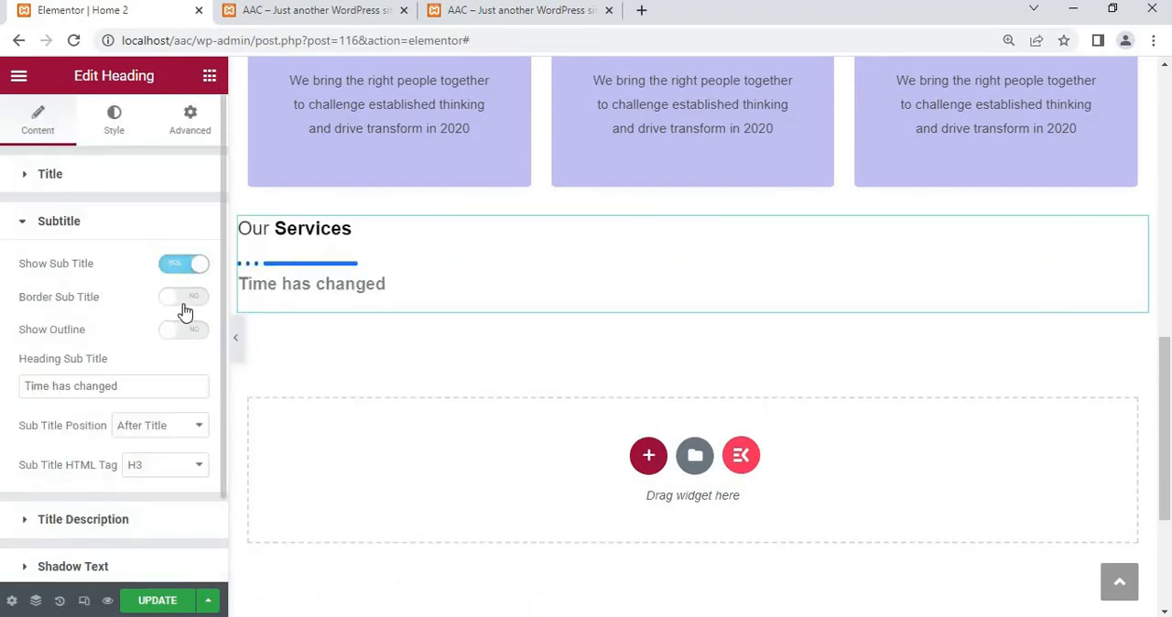
{"action": "left_click", "coordinate": [183, 298]}
{"action": "left_click", "coordinate": [183, 302]}
Change the heading's subtitle text to "Type a Meaningful line", correcting the misspelled capitals in "Meaningful"
{"action": "left_click", "coordinate": [108, 385]}
{"action": "left_click_drag", "start_coordinate": [132, 392], "coordinate": [38, 369]}
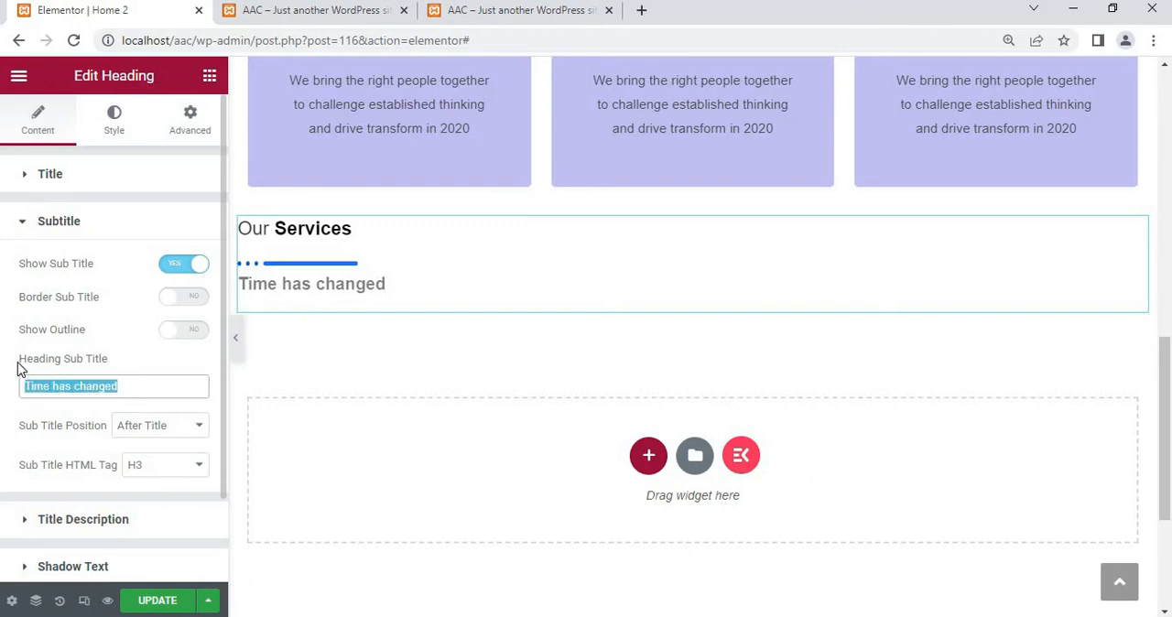
{"action": "type", "text": "T"}
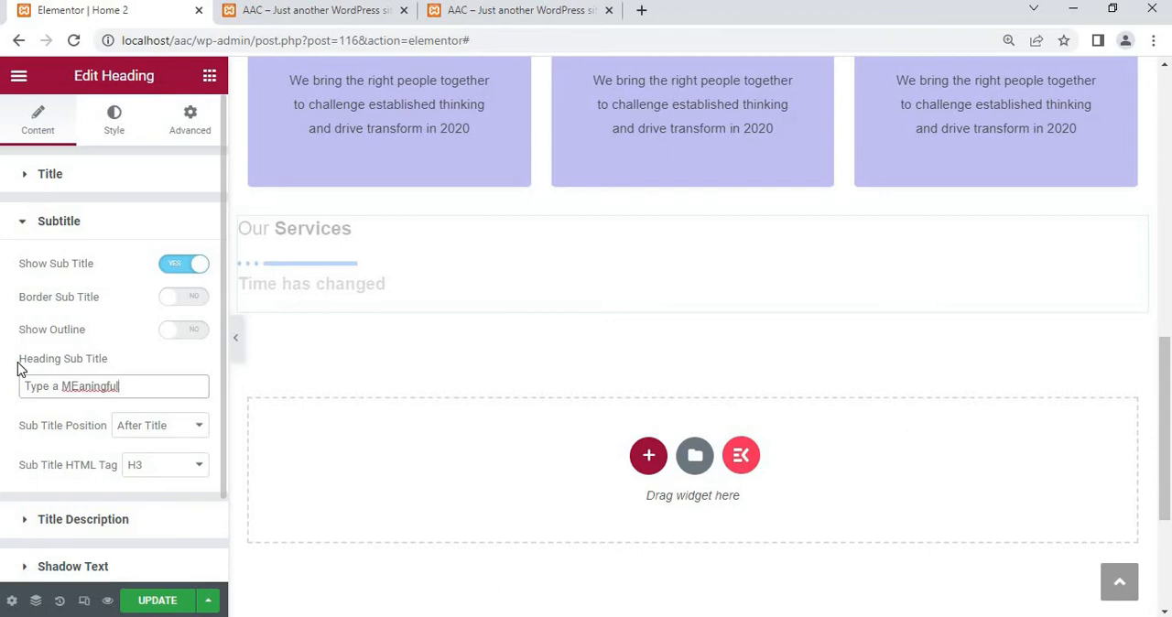
{"action": "type", "text": "ype a MEaningful"}
{"action": "right_click", "coordinate": [66, 393]}
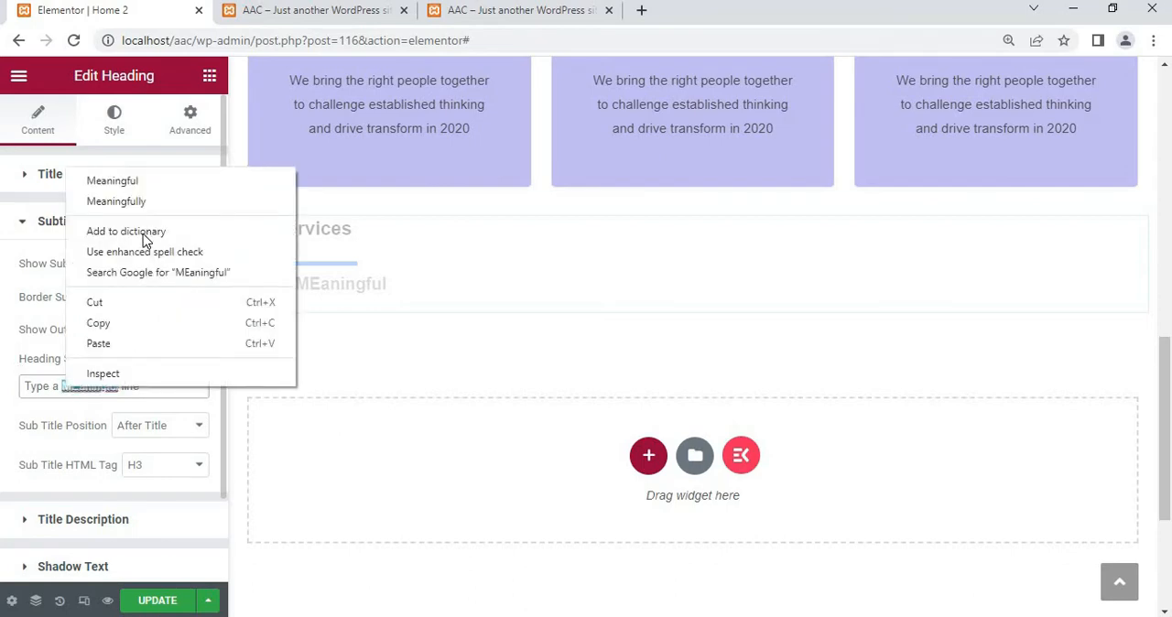
{"action": "left_click", "coordinate": [119, 186]}
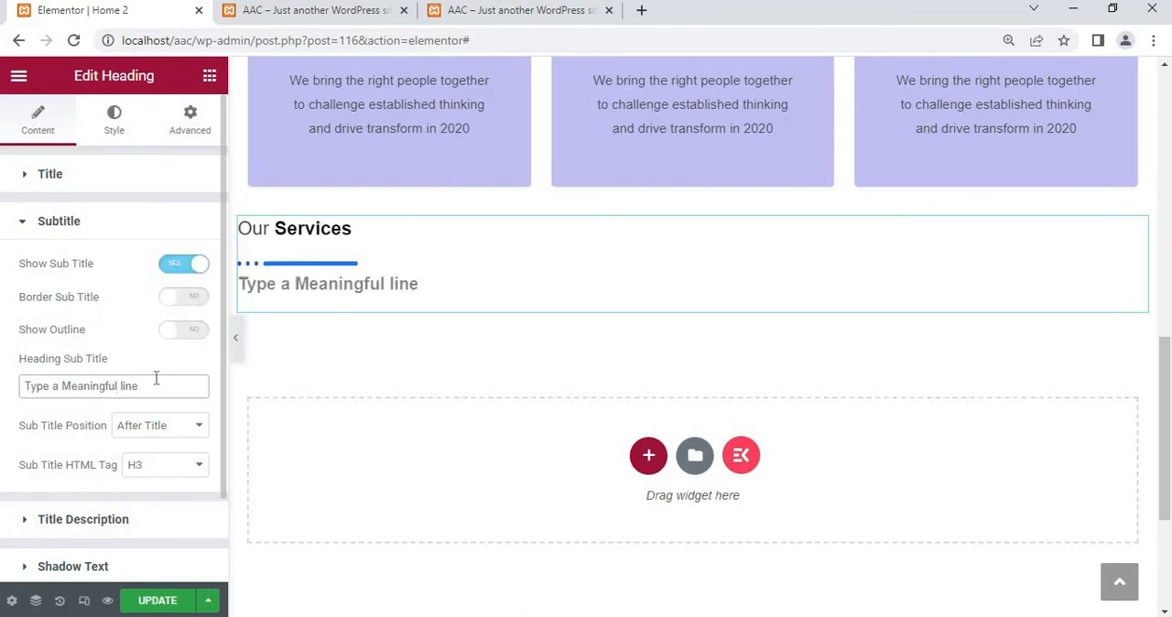
Check the heading's title description settings and enable its shadow text
{"action": "scroll", "coordinate": [99, 344], "scroll_direction": "down", "scroll_amount": 1}
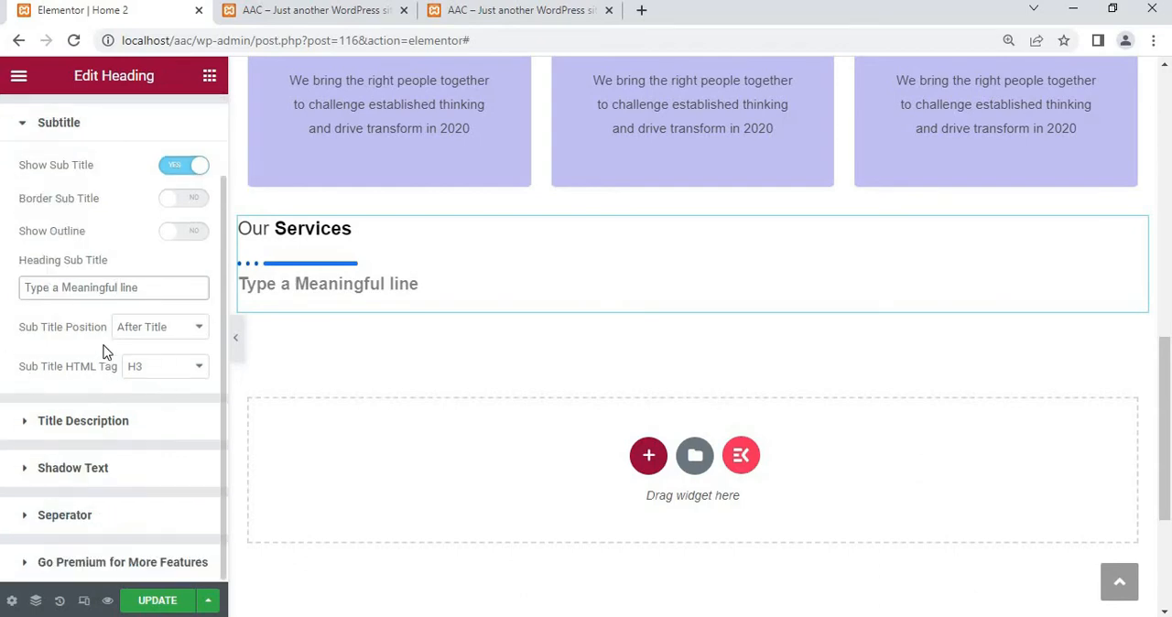
{"action": "left_click", "coordinate": [55, 423]}
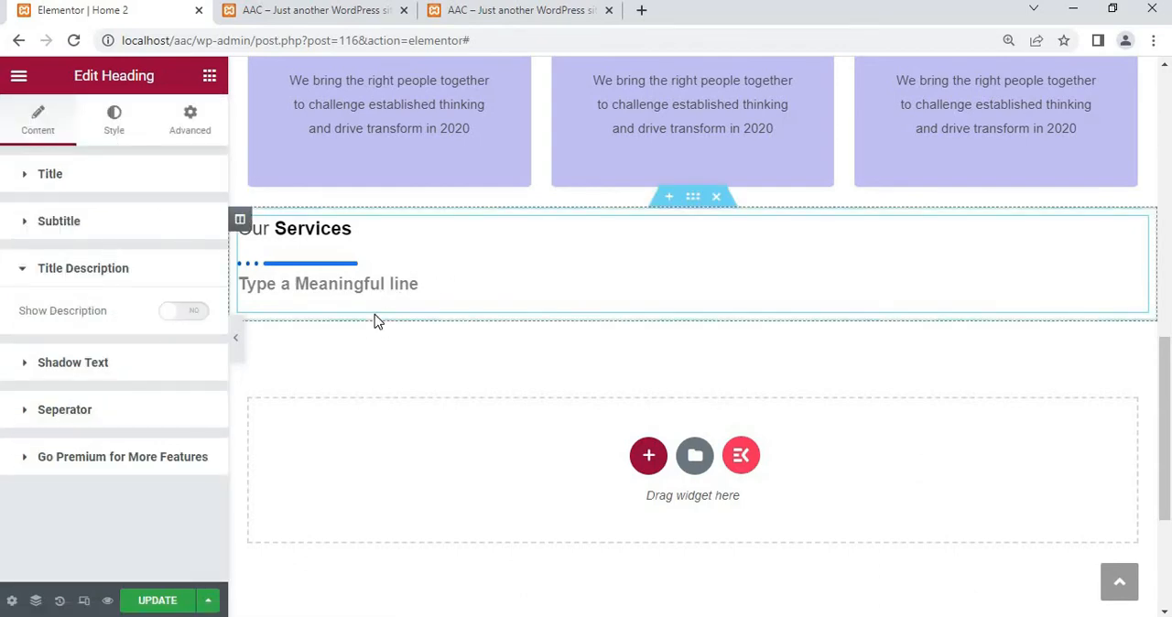
{"action": "left_click", "coordinate": [43, 369]}
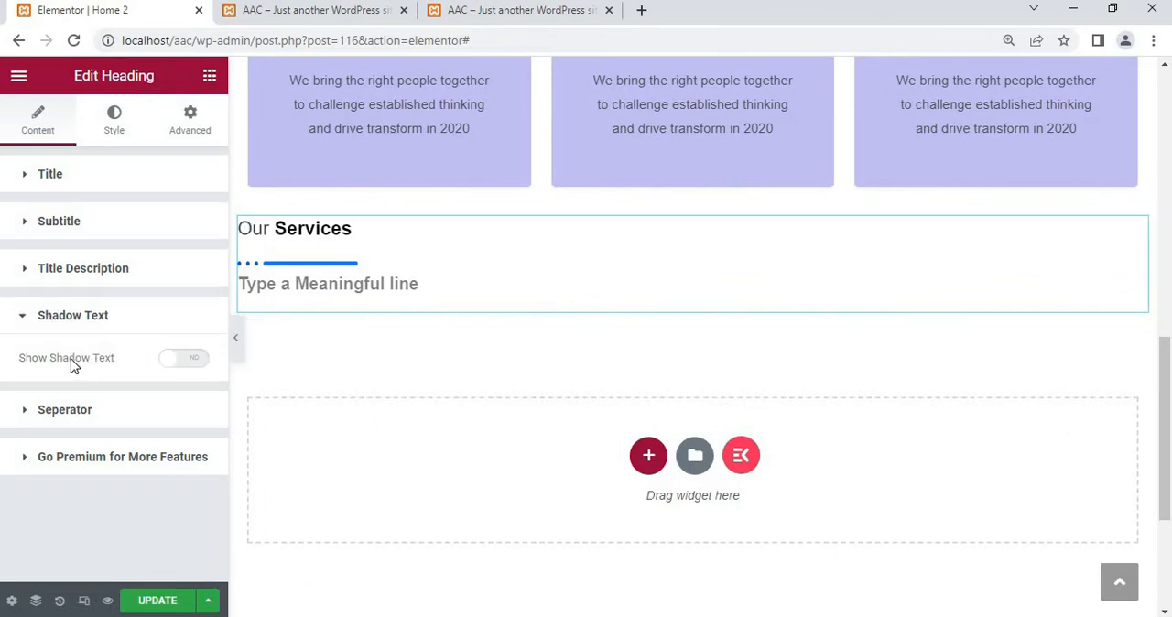
{"action": "left_click", "coordinate": [183, 363]}
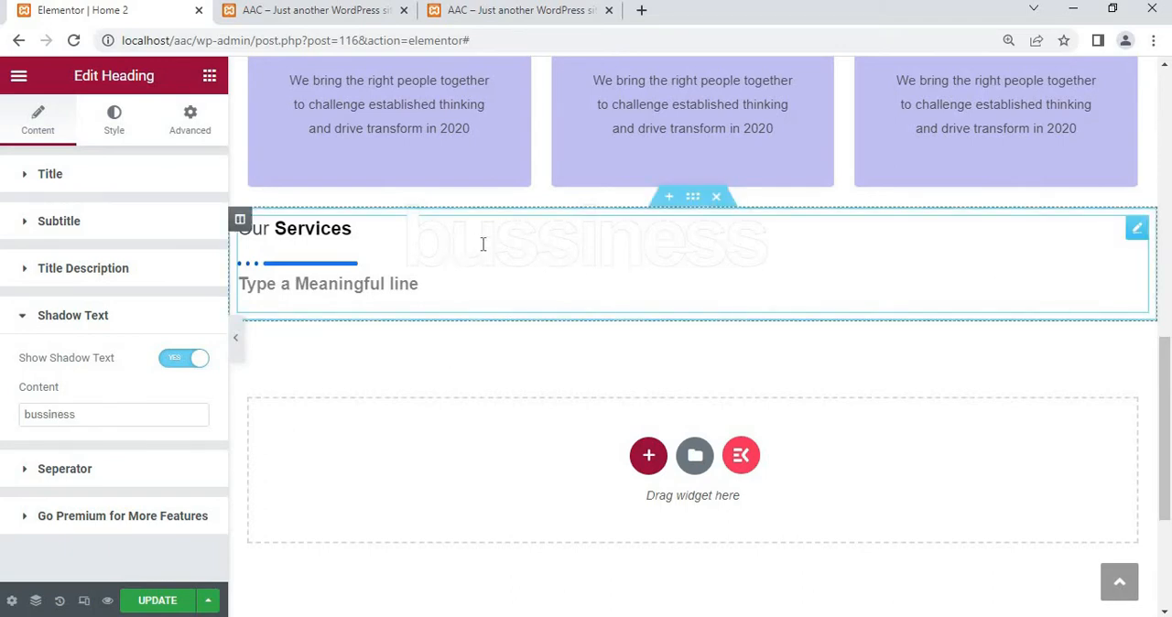
Disable the heading's shadow text and set its separator style to Dotted after trying Solid, keeping the position After Title
{"action": "left_click", "coordinate": [177, 360]}
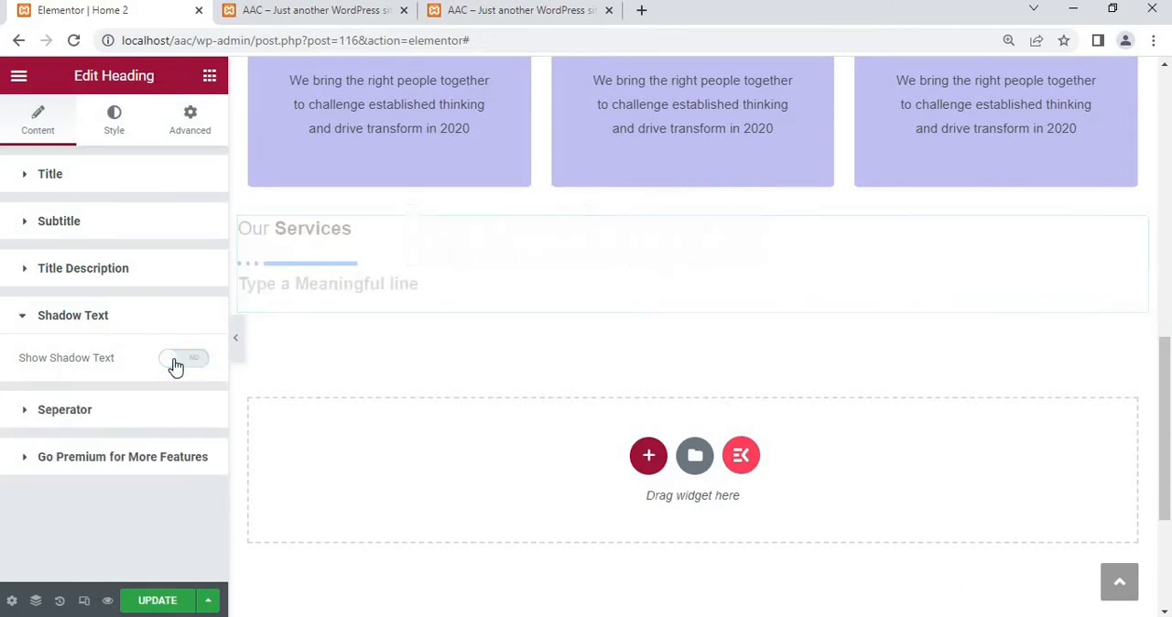
{"action": "left_click", "coordinate": [60, 420]}
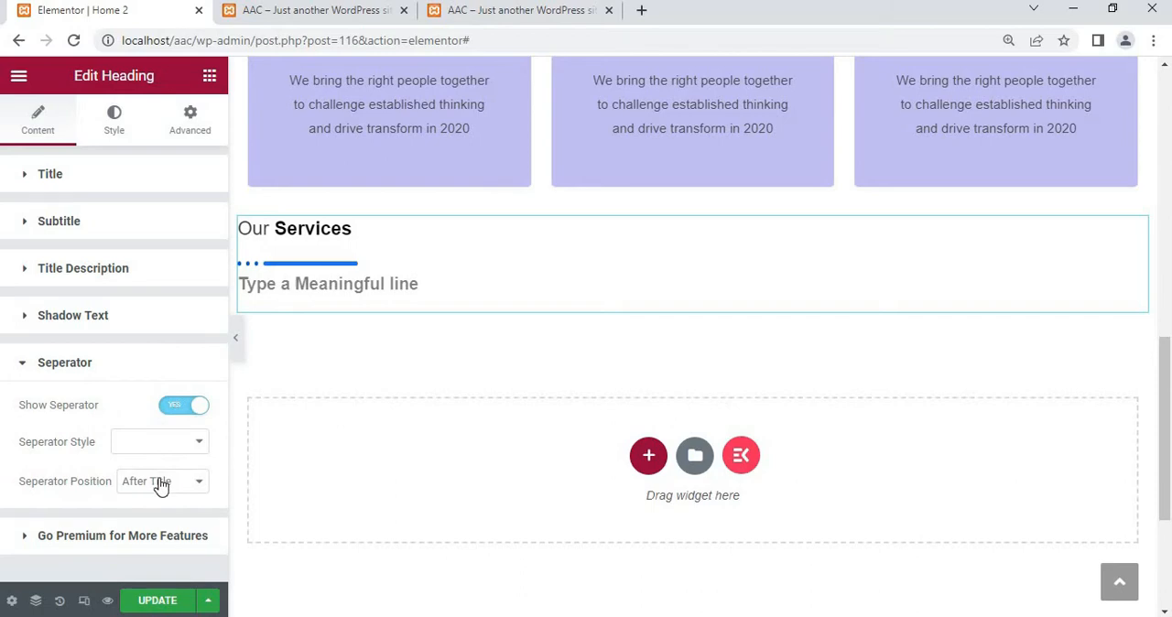
{"action": "left_click", "coordinate": [155, 449]}
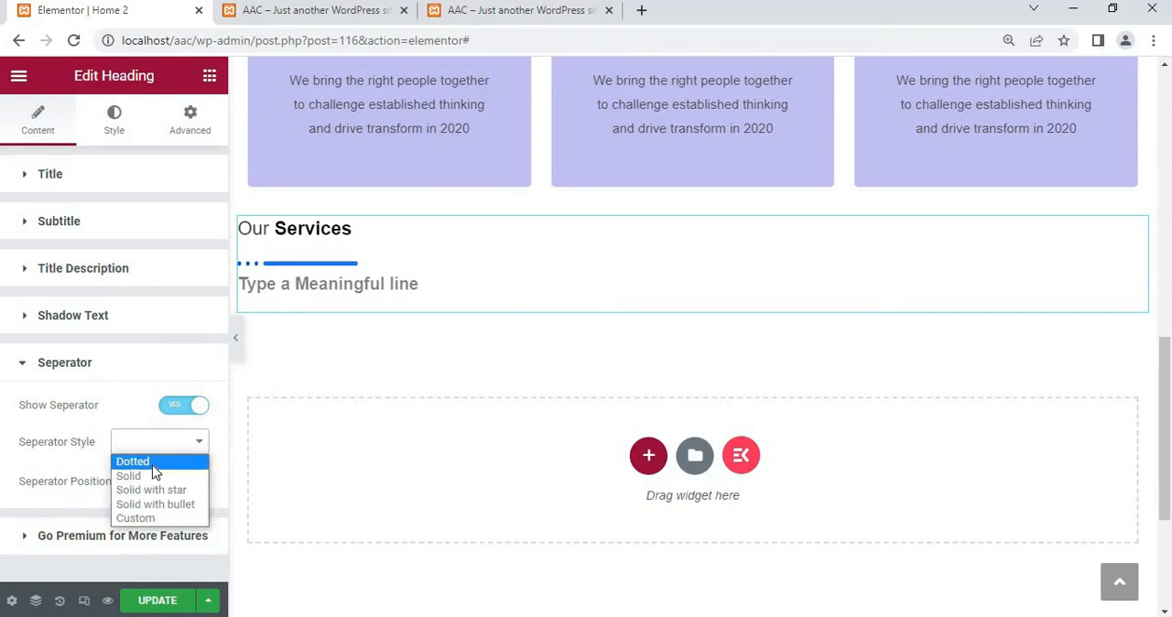
{"action": "left_click", "coordinate": [154, 465]}
{"action": "left_click", "coordinate": [157, 447]}
{"action": "left_click", "coordinate": [146, 476]}
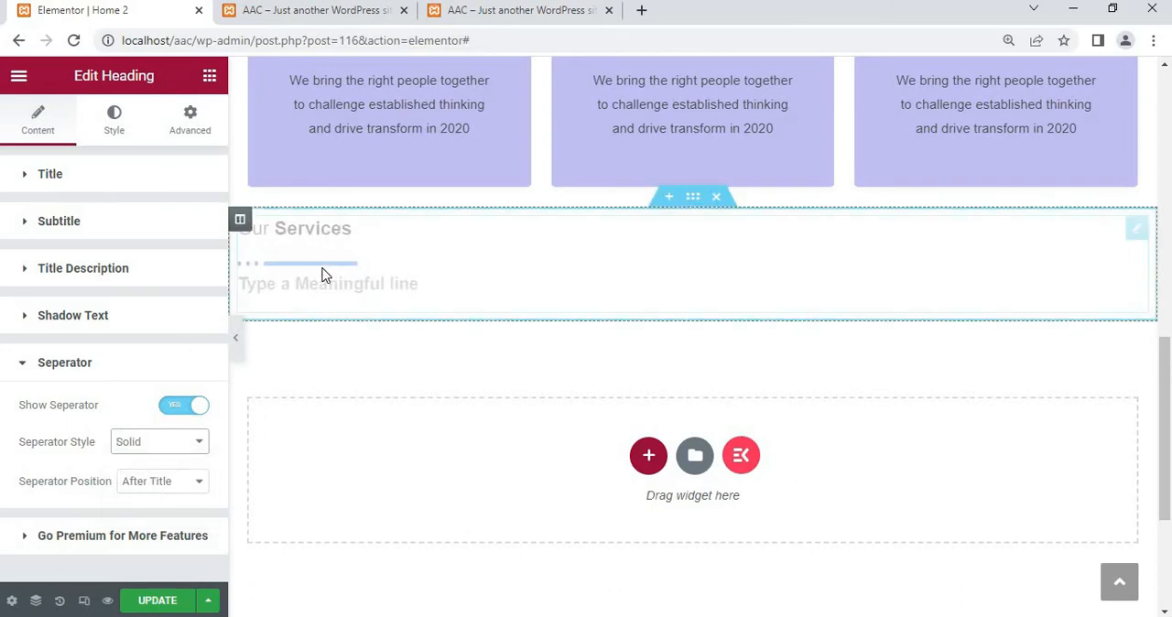
{"action": "left_click", "coordinate": [188, 442]}
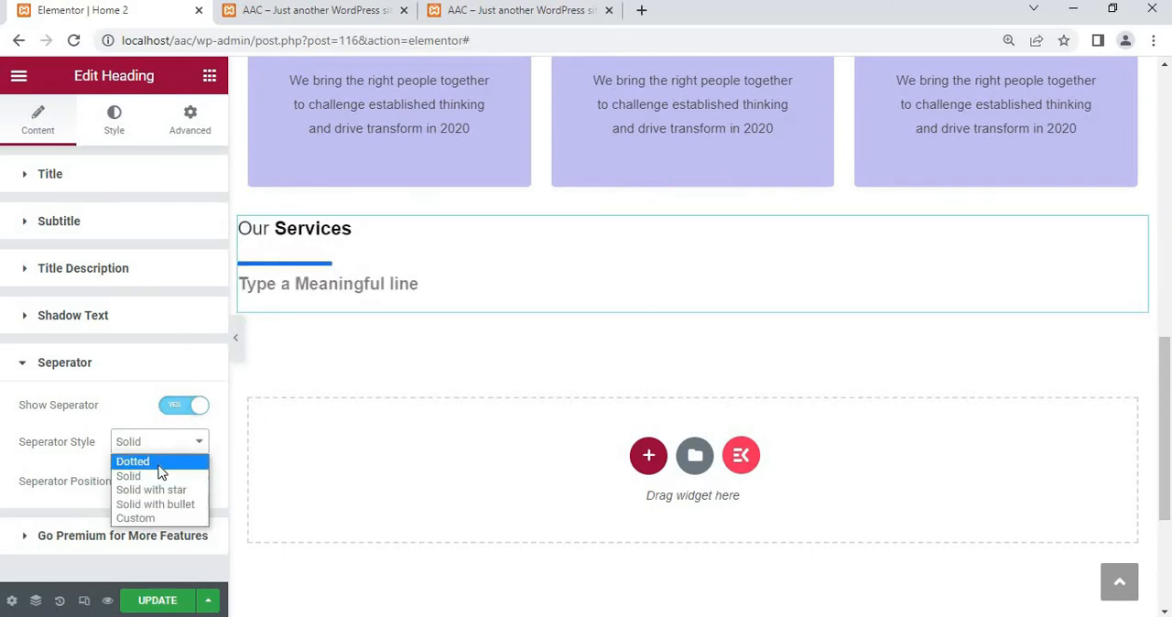
{"action": "left_click", "coordinate": [158, 465]}
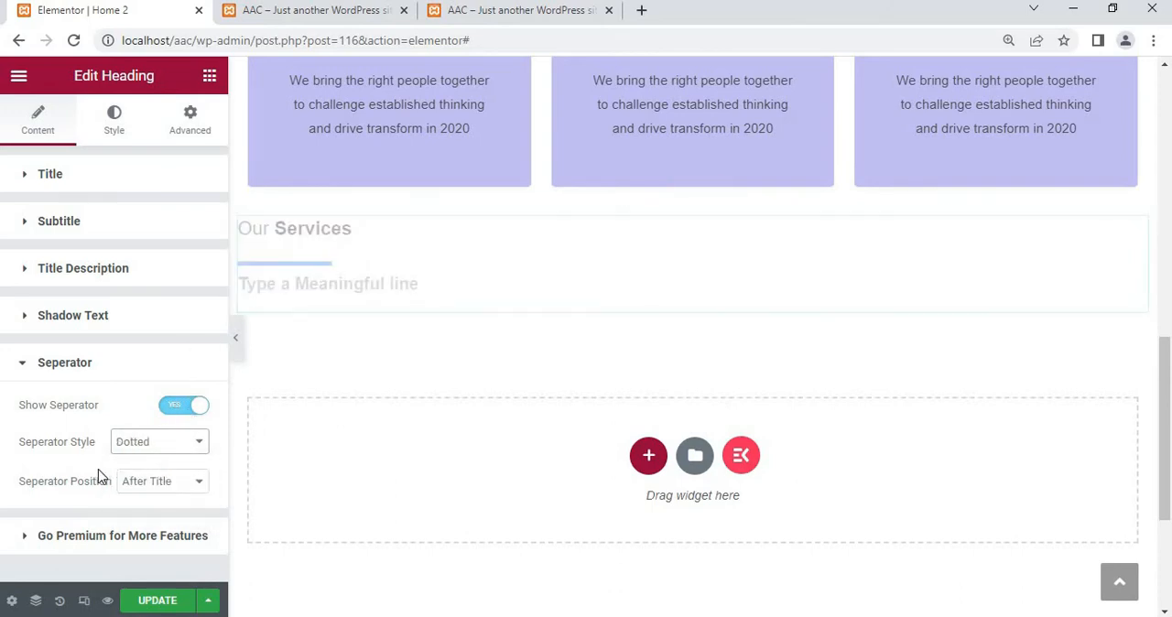
{"action": "left_click", "coordinate": [183, 481]}
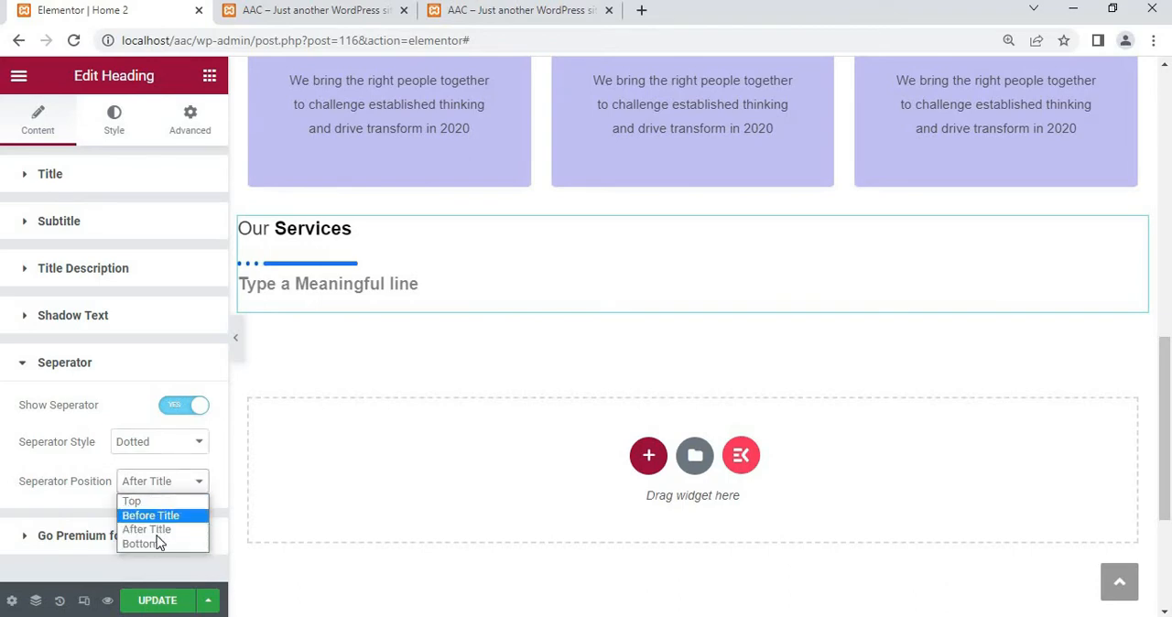
{"action": "left_click", "coordinate": [144, 419]}
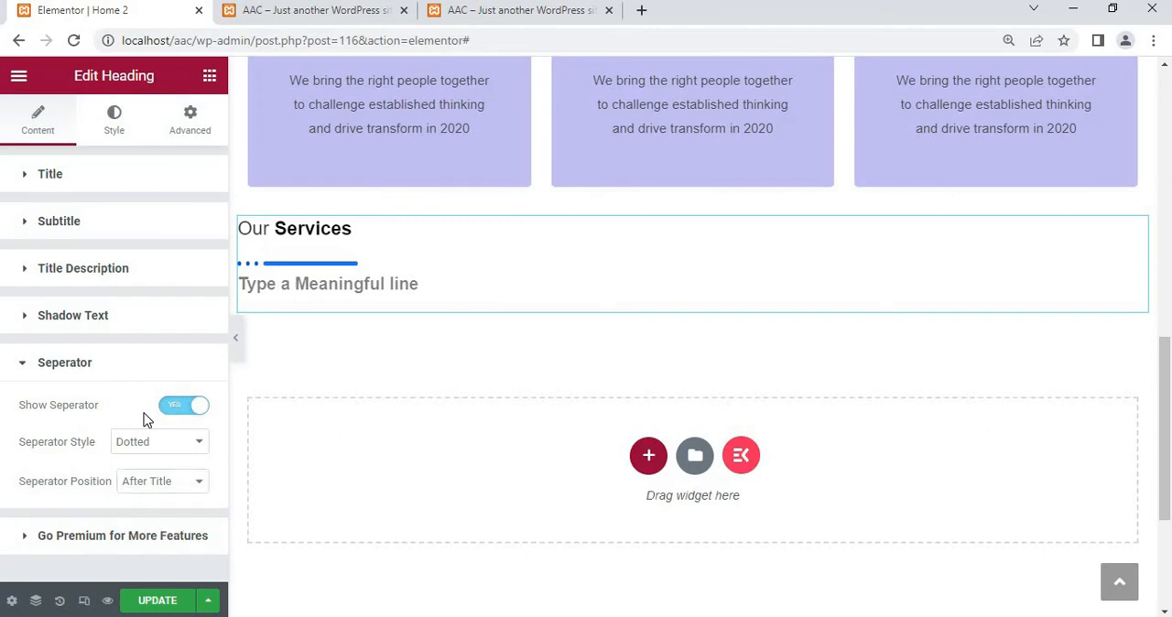
Center-align the Our Services heading and open its title style settings
{"action": "left_click", "coordinate": [113, 136]}
{"action": "left_click", "coordinate": [173, 224]}
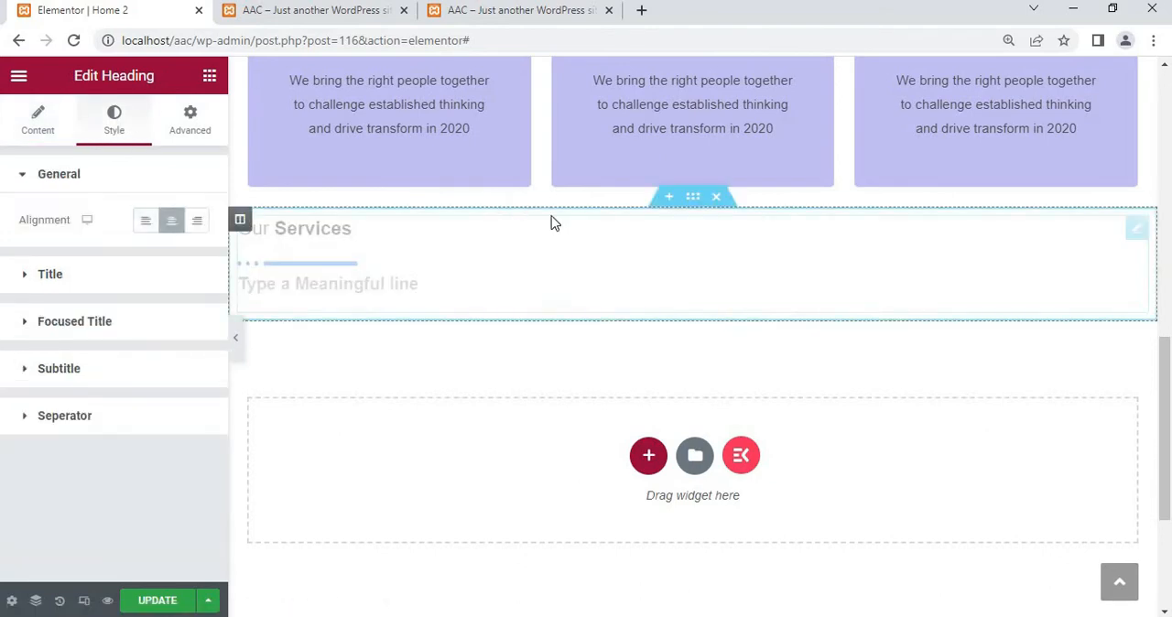
{"action": "left_click", "coordinate": [49, 276]}
{"action": "scroll", "coordinate": [181, 288], "scroll_direction": "down", "scroll_amount": 1}
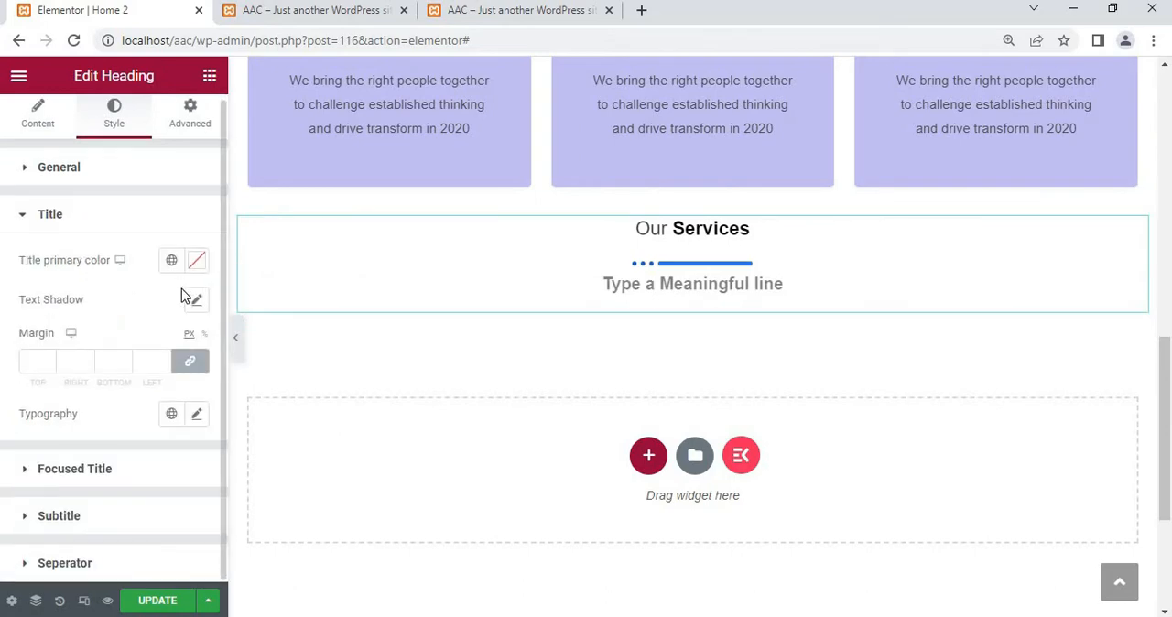
Try red and blue custom colors for the title's primary color, and clear the custom color
{"action": "left_click", "coordinate": [197, 263]}
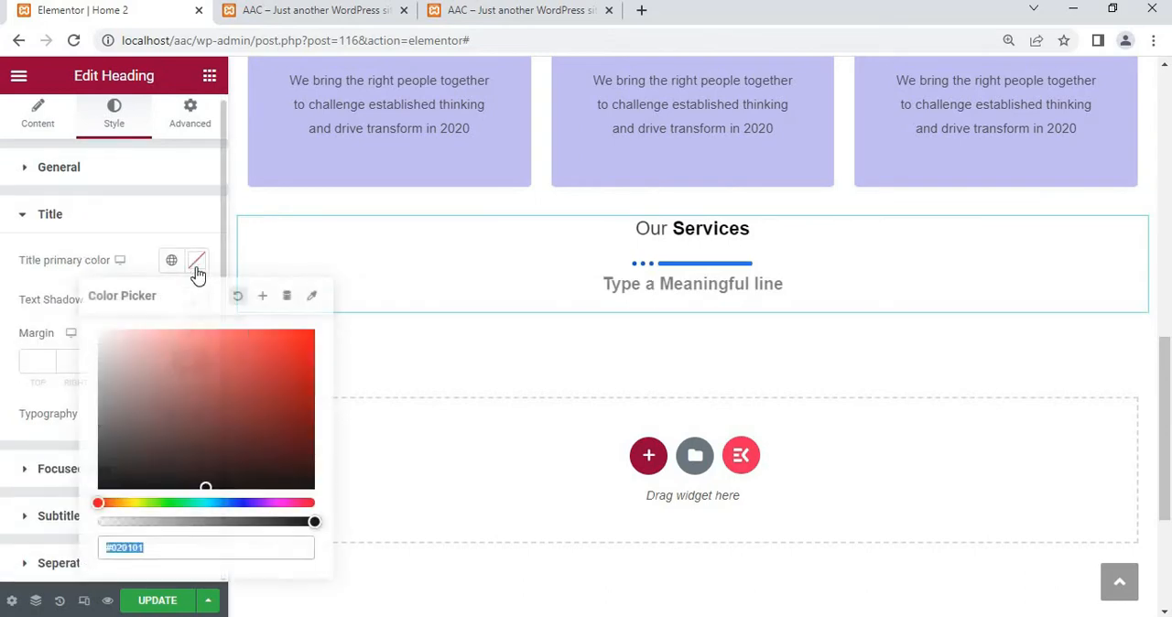
{"action": "left_click", "coordinate": [293, 350]}
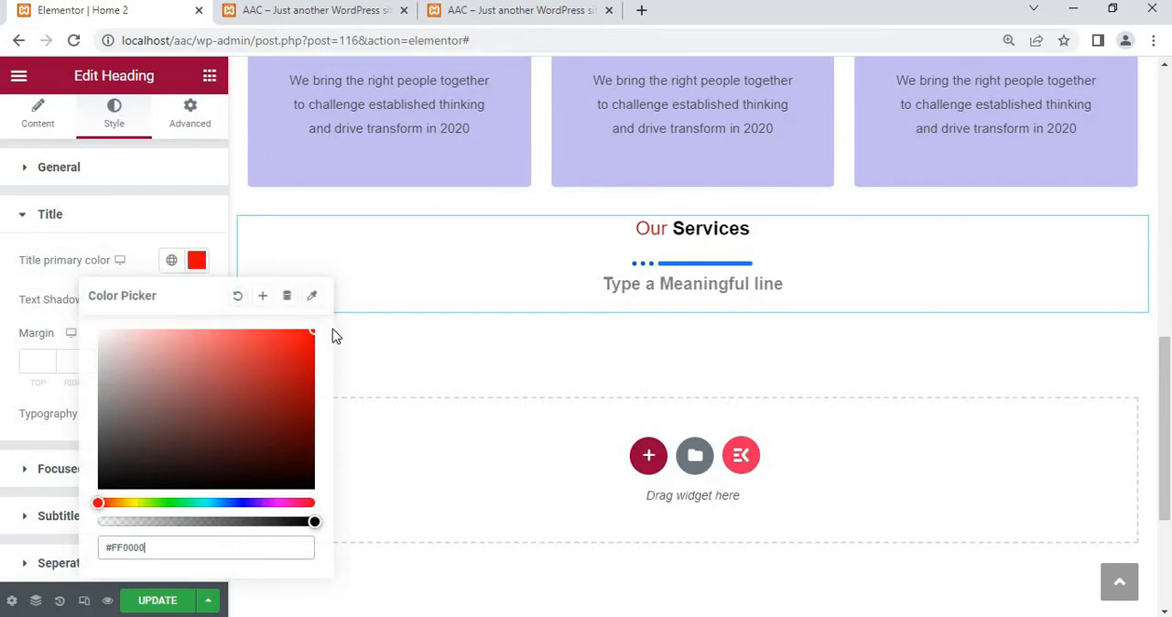
{"action": "left_click", "coordinate": [242, 502]}
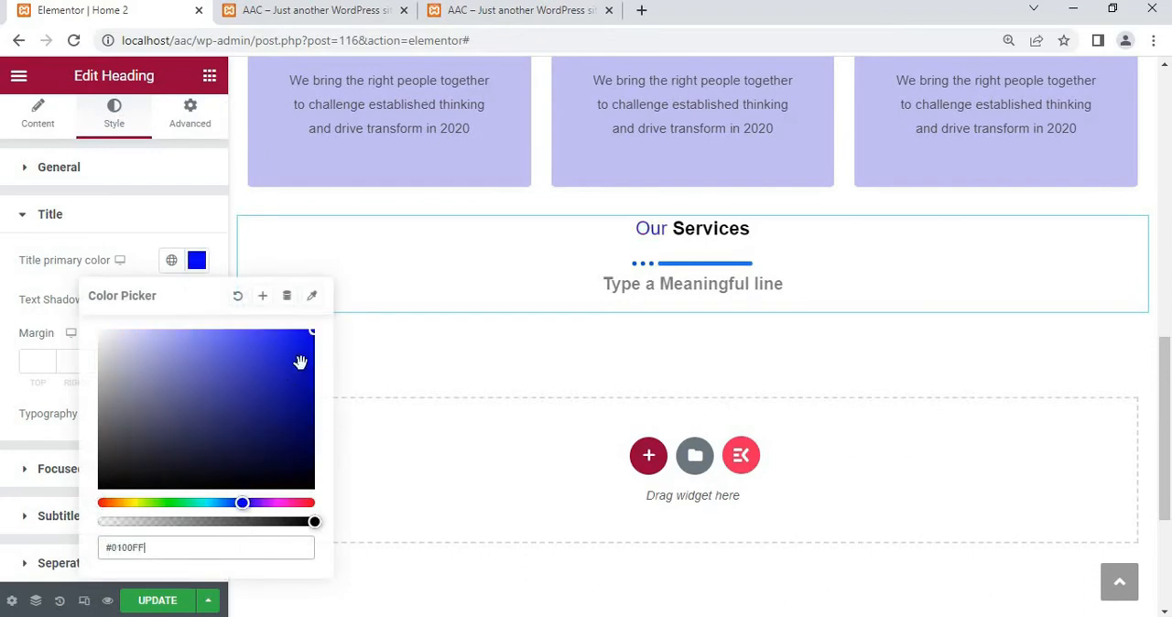
{"action": "left_click_drag", "start_coordinate": [301, 358], "coordinate": [340, 327]}
{"action": "left_click", "coordinate": [311, 331]}
{"action": "left_click", "coordinate": [237, 296]}
Apply the global Primary color to the heading title and set its font size to 70 px
{"action": "left_click", "coordinate": [172, 262]}
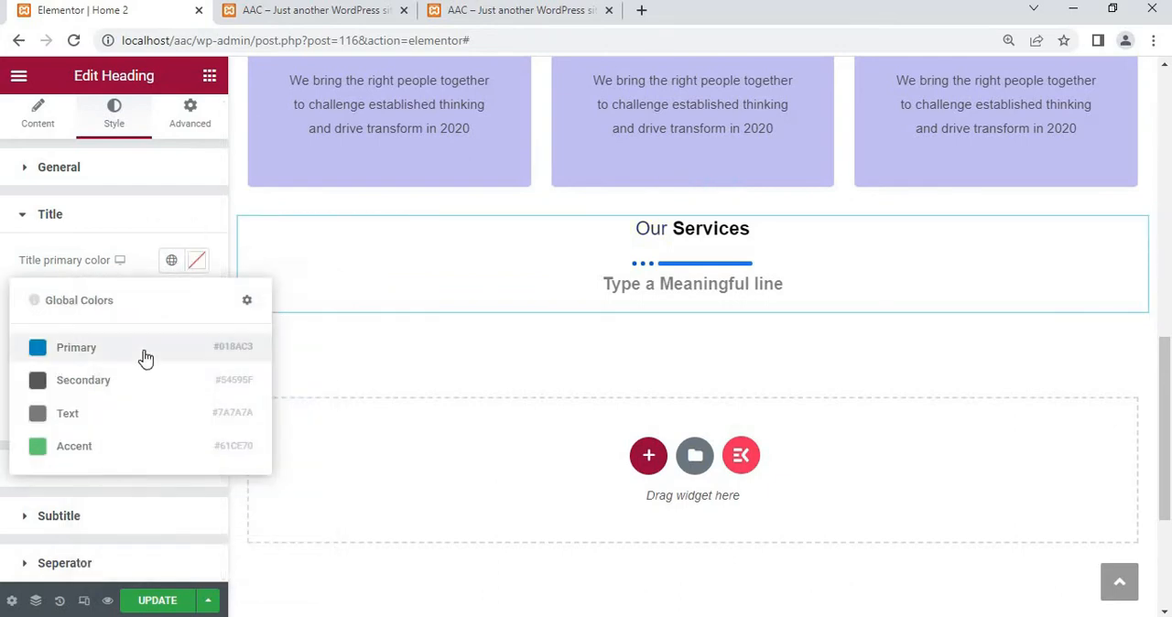
{"action": "left_click", "coordinate": [77, 349]}
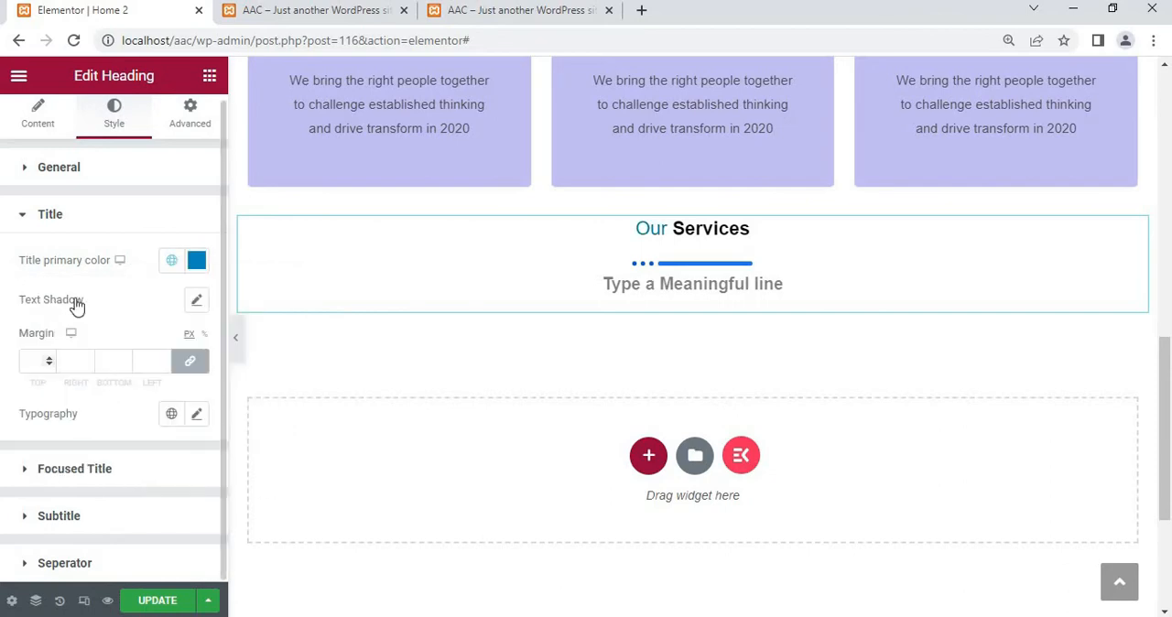
{"action": "left_click", "coordinate": [197, 416]}
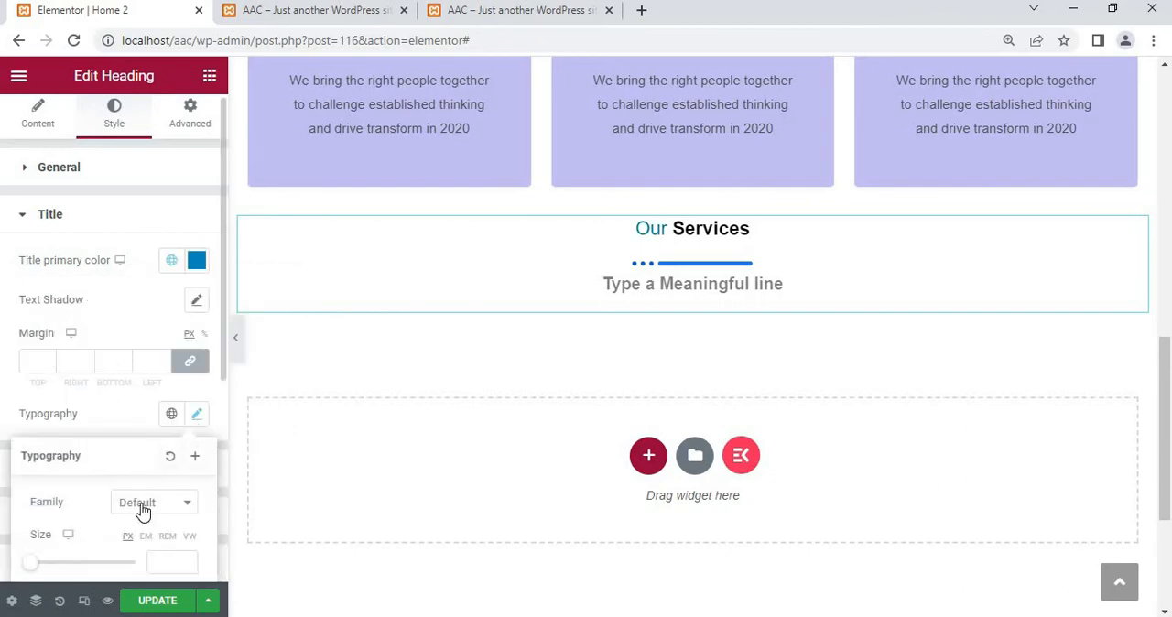
{"action": "scroll", "coordinate": [126, 518], "scroll_direction": "down", "scroll_amount": 3}
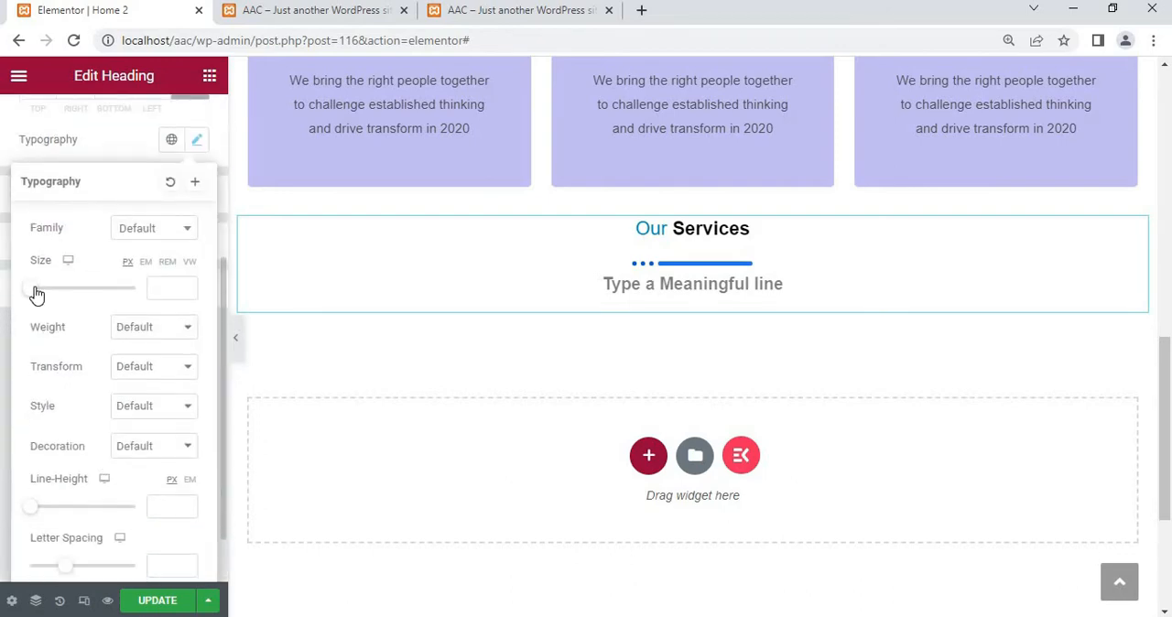
{"action": "left_click_drag", "start_coordinate": [37, 293], "coordinate": [73, 298]}
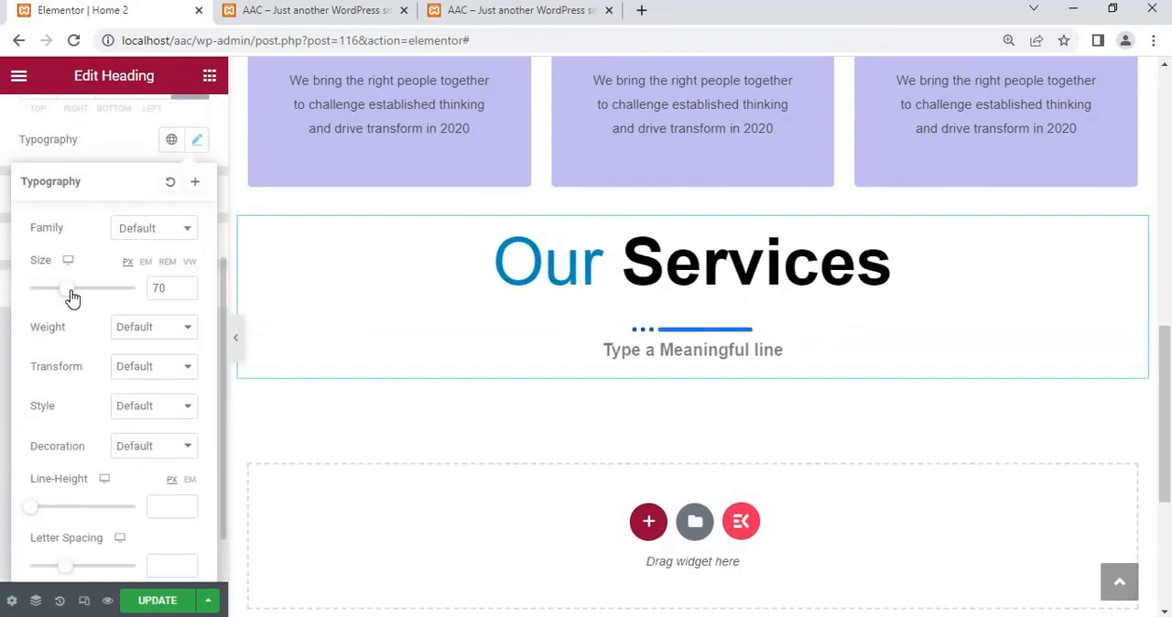
{"action": "left_click", "coordinate": [104, 152]}
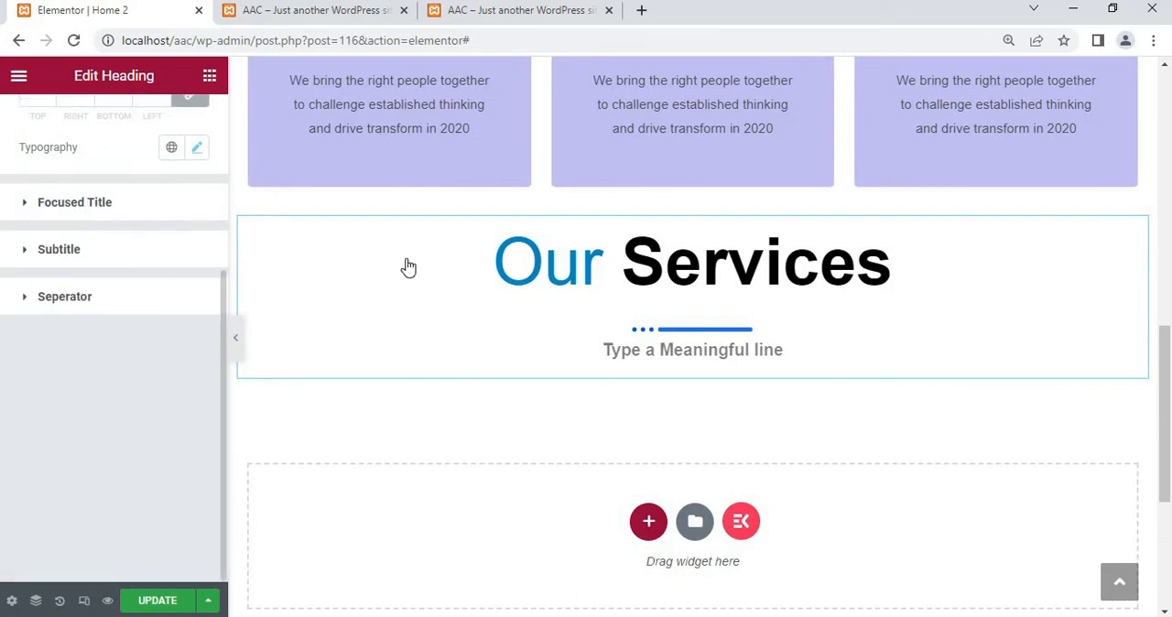
Set the primary color of the focused title word "Services" to dark navy #010051
{"action": "left_click", "coordinate": [786, 276]}
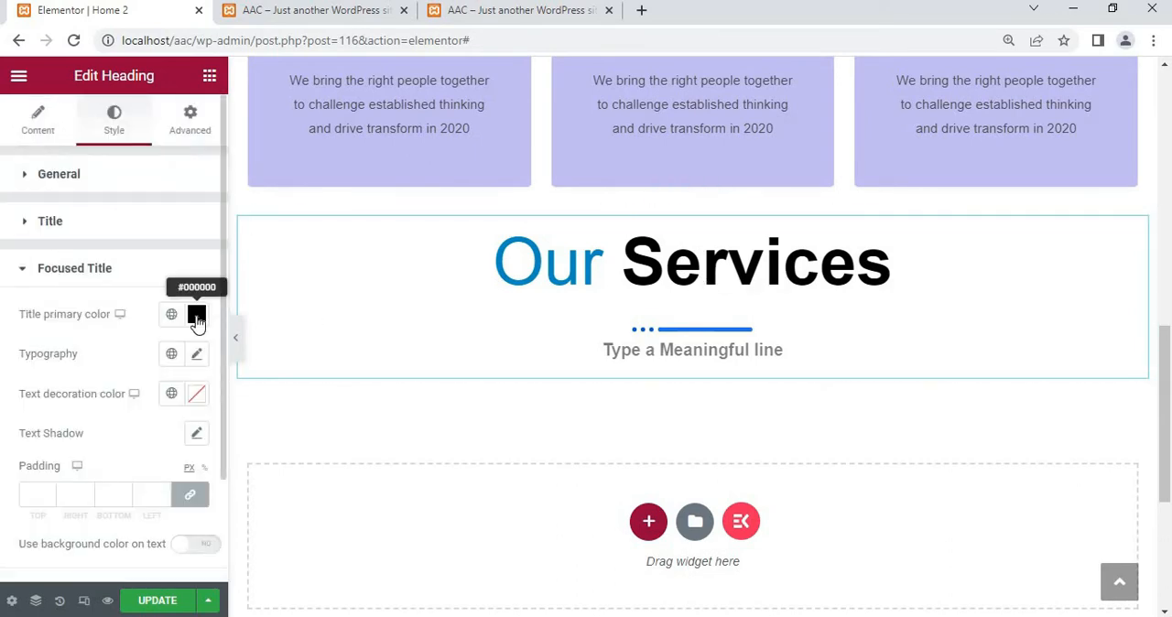
{"action": "left_click", "coordinate": [196, 316]}
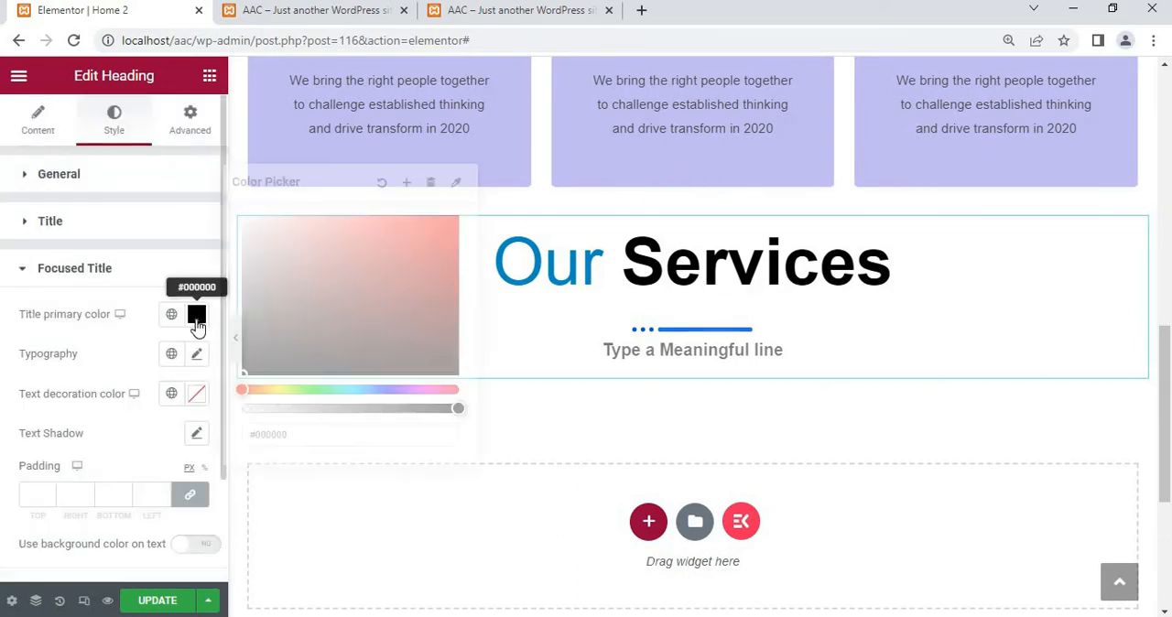
{"action": "left_click", "coordinate": [386, 391]}
{"action": "left_click", "coordinate": [421, 309]}
{"action": "left_click", "coordinate": [457, 248]}
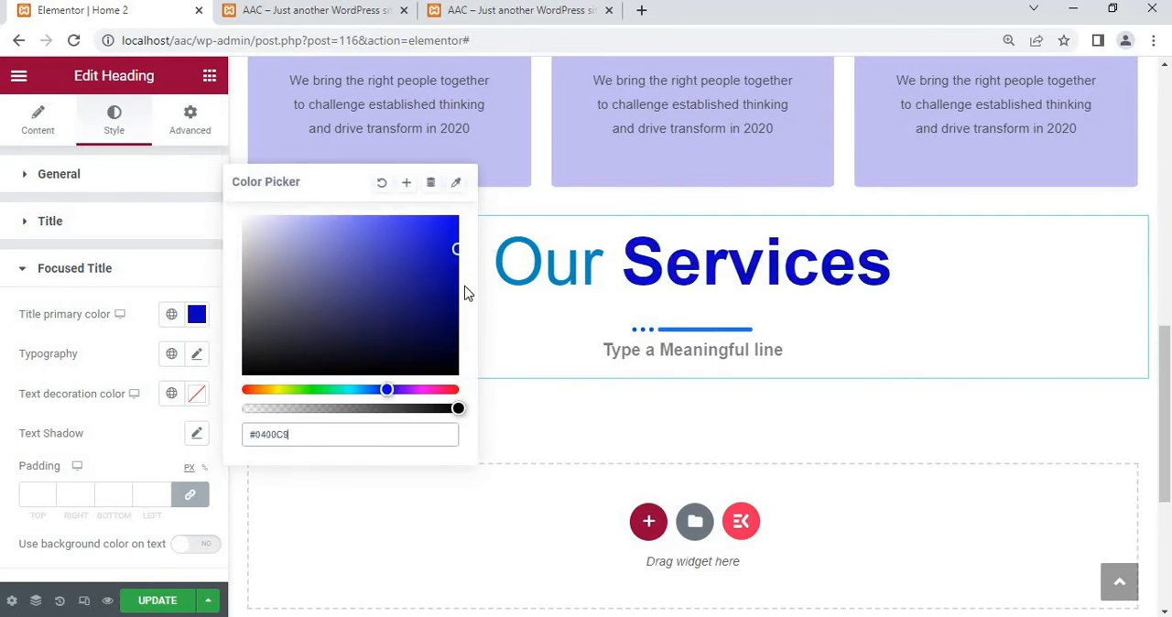
{"action": "left_click_drag", "start_coordinate": [464, 291], "coordinate": [463, 326]}
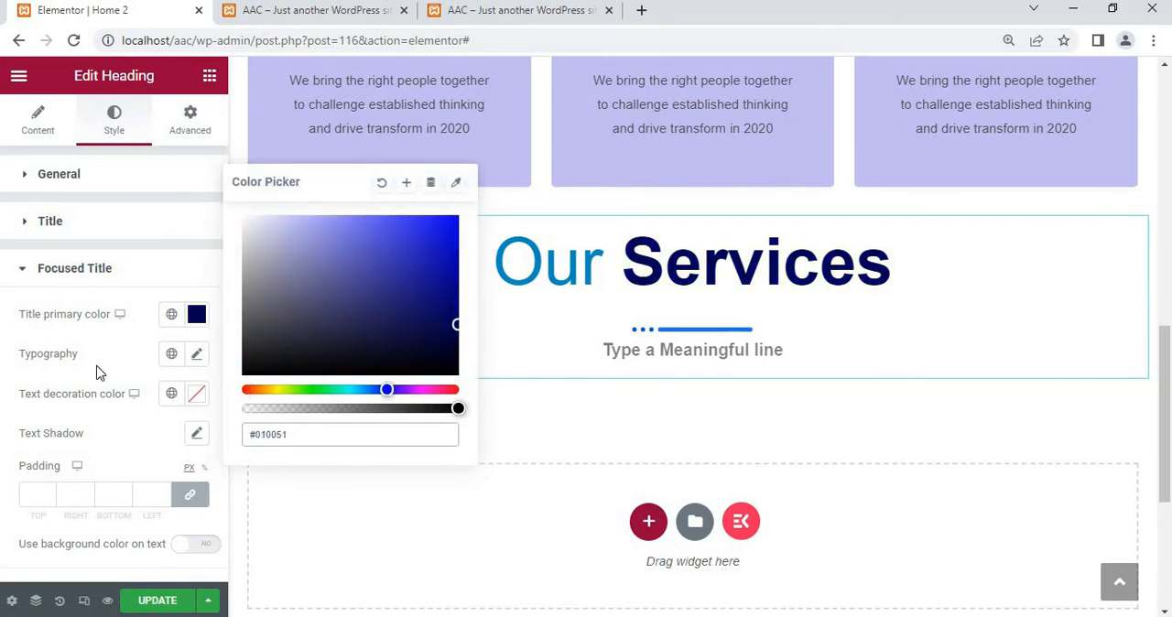
{"action": "left_click", "coordinate": [155, 462]}
Try dark red, blue and near-black colors on the heading's subtitle, and clear the subtitle color
{"action": "scroll", "coordinate": [155, 463], "scroll_direction": "down", "scroll_amount": 1}
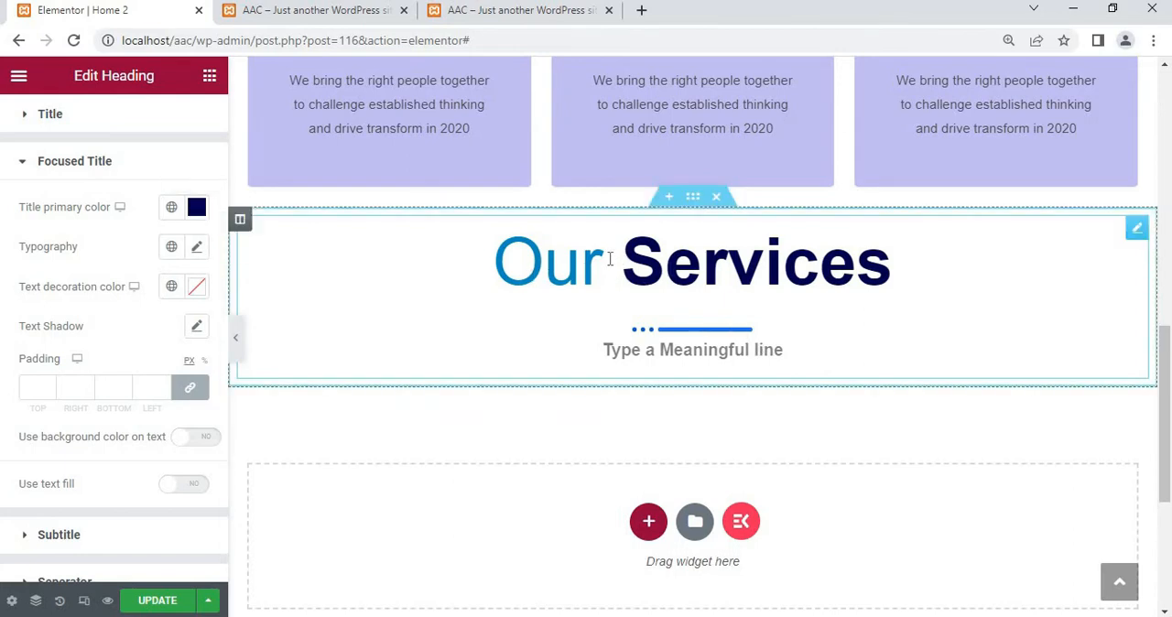
{"action": "scroll", "coordinate": [82, 439], "scroll_direction": "down", "scroll_amount": 1}
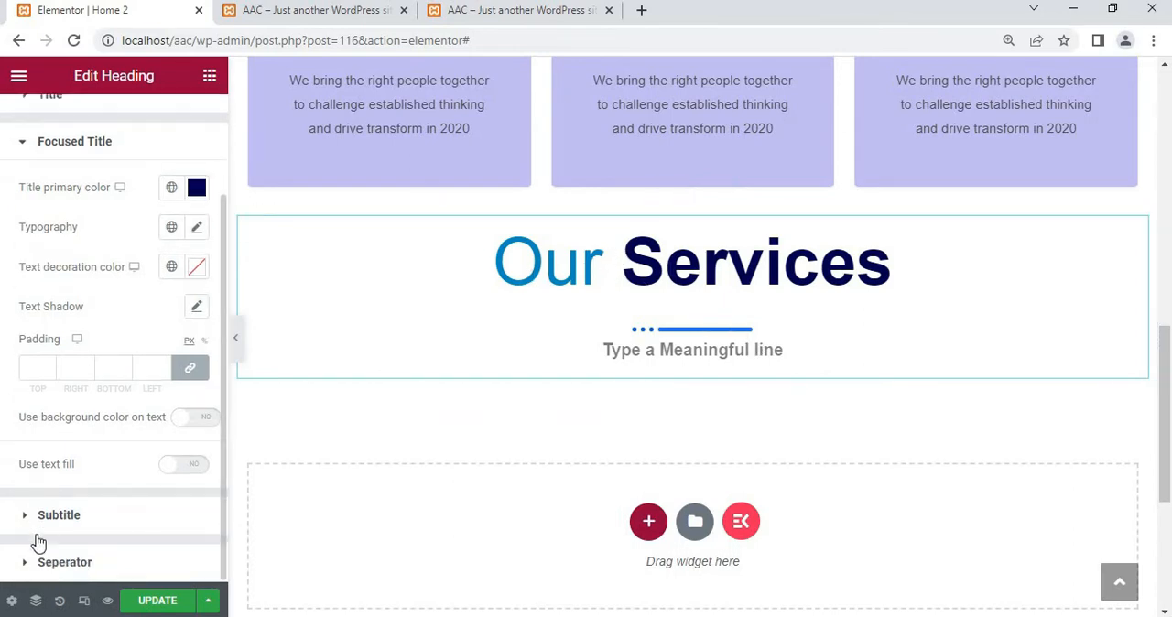
{"action": "left_click", "coordinate": [60, 526]}
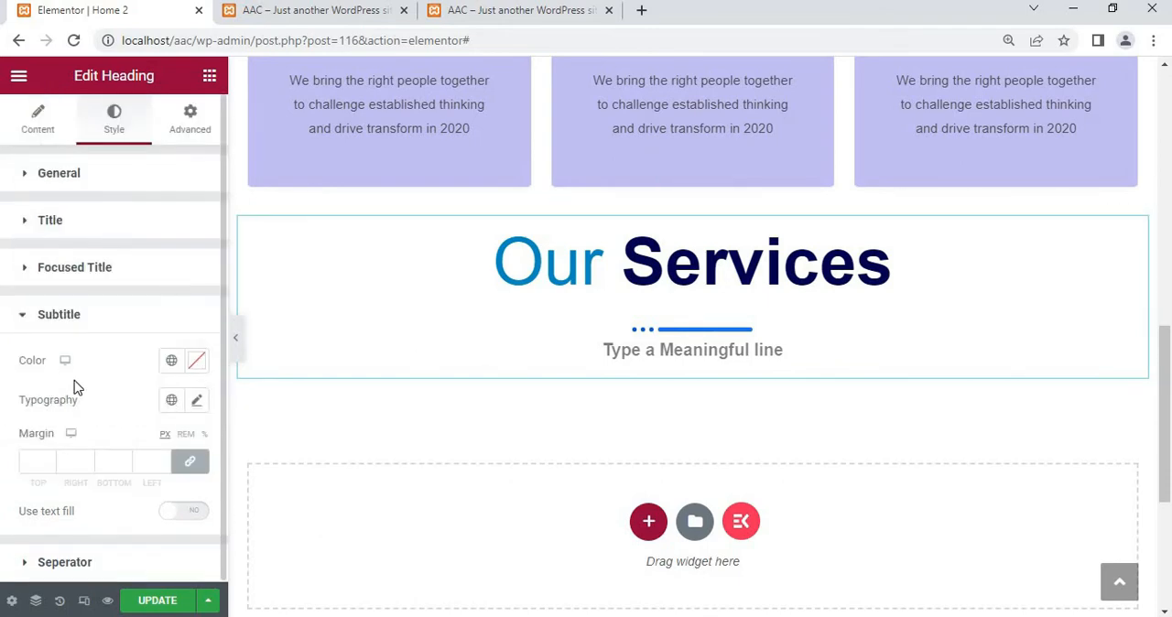
{"action": "left_click", "coordinate": [198, 361]}
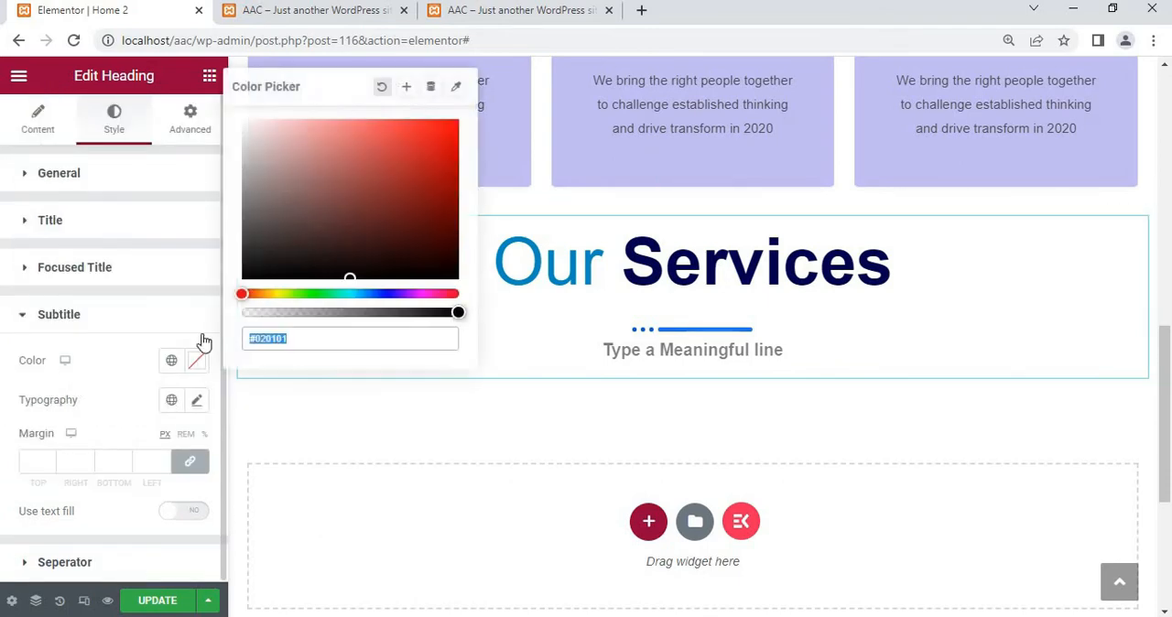
{"action": "left_click", "coordinate": [402, 189]}
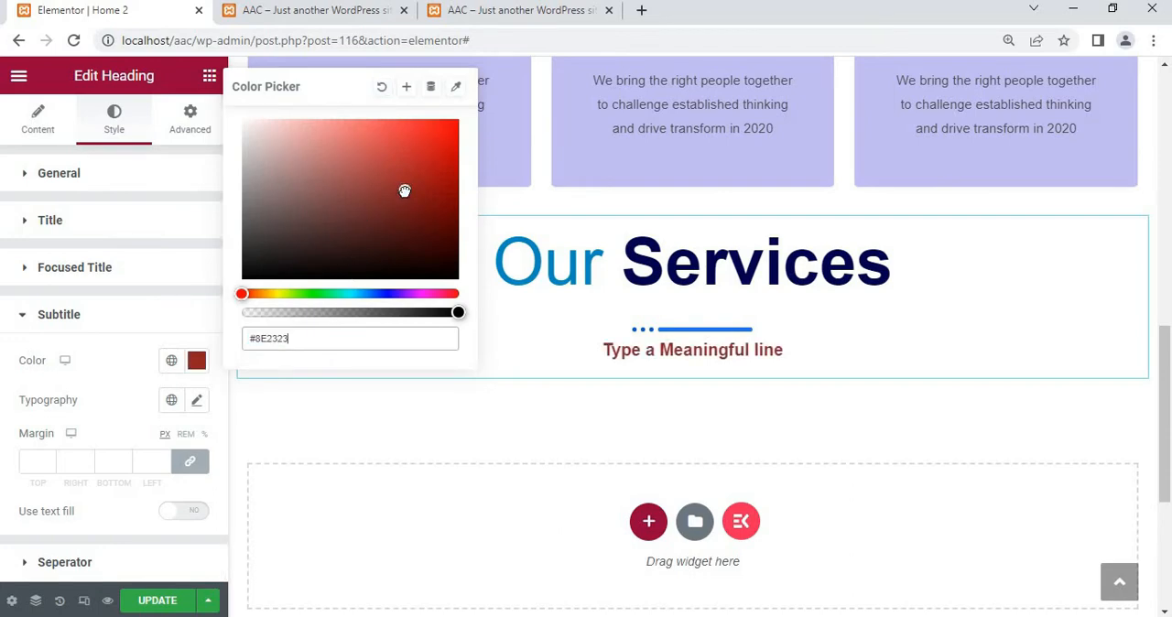
{"action": "left_click", "coordinate": [458, 143]}
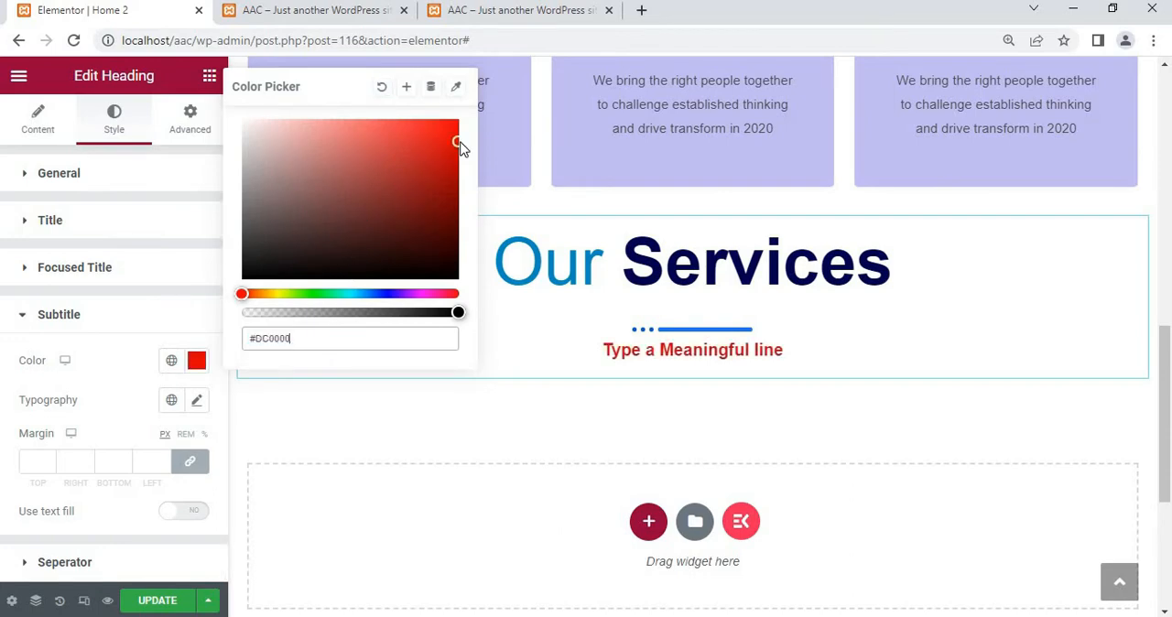
{"action": "left_click", "coordinate": [386, 293]}
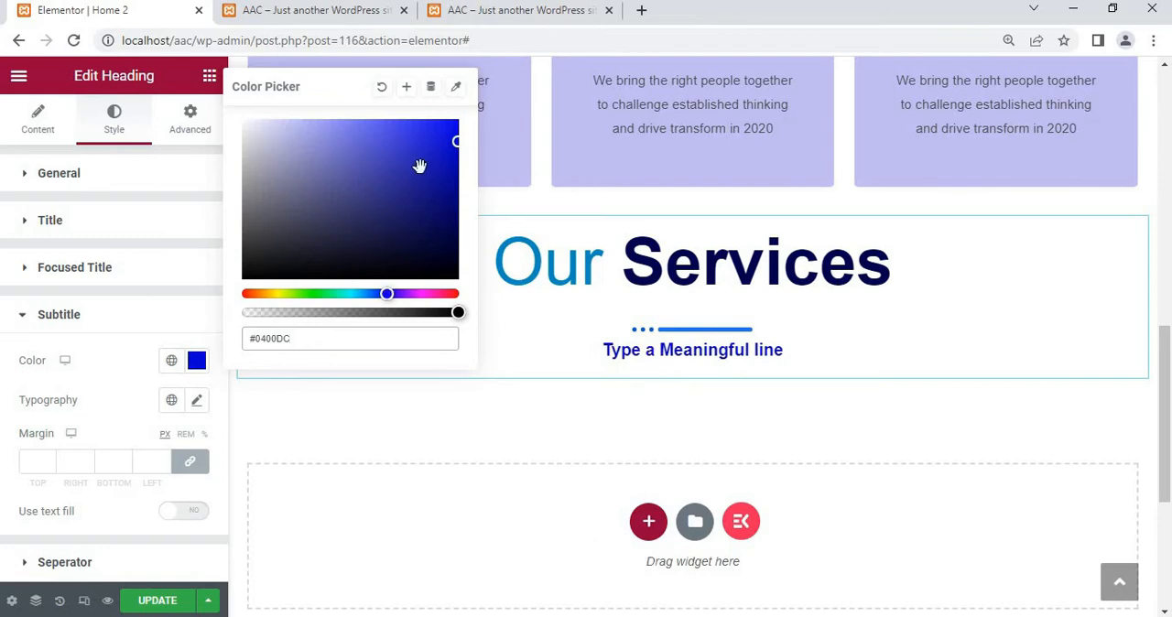
{"action": "left_click_drag", "start_coordinate": [453, 228], "coordinate": [451, 273]}
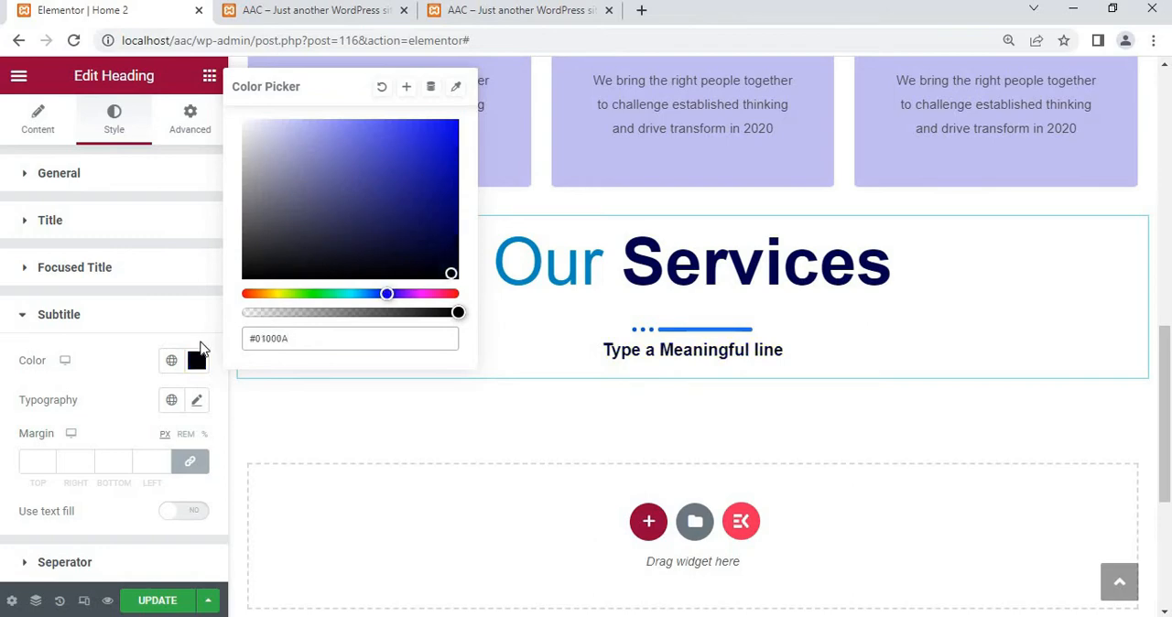
{"action": "left_click", "coordinate": [381, 88]}
{"action": "left_click", "coordinate": [114, 399]}
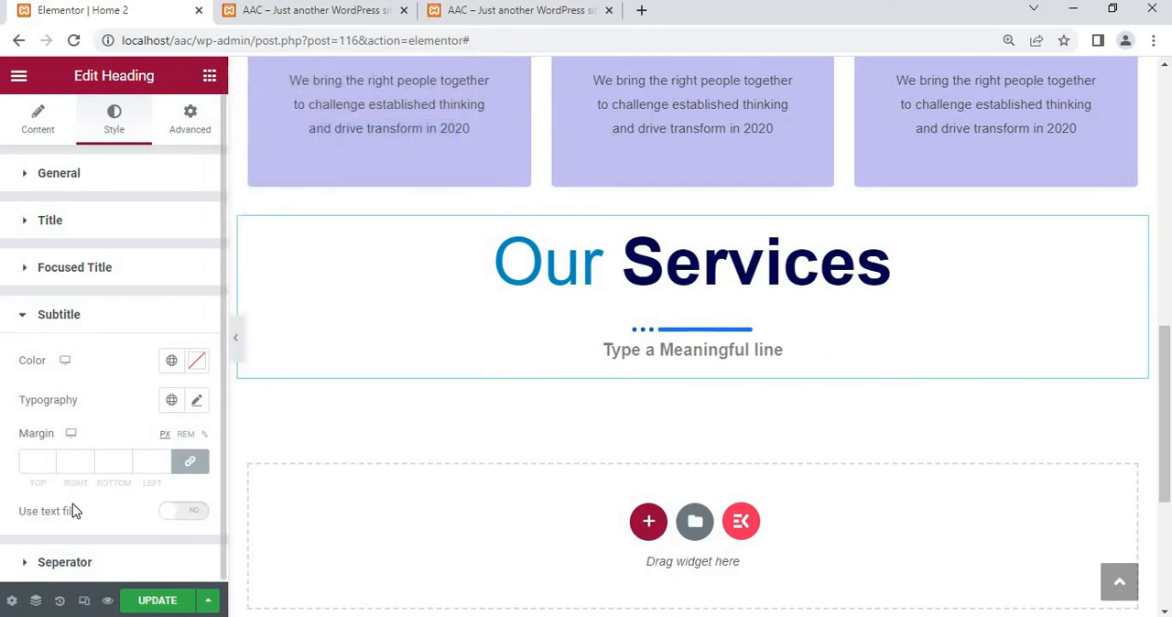
Set the heading separator's width to 387 and clear its height value
{"action": "left_click", "coordinate": [52, 569]}
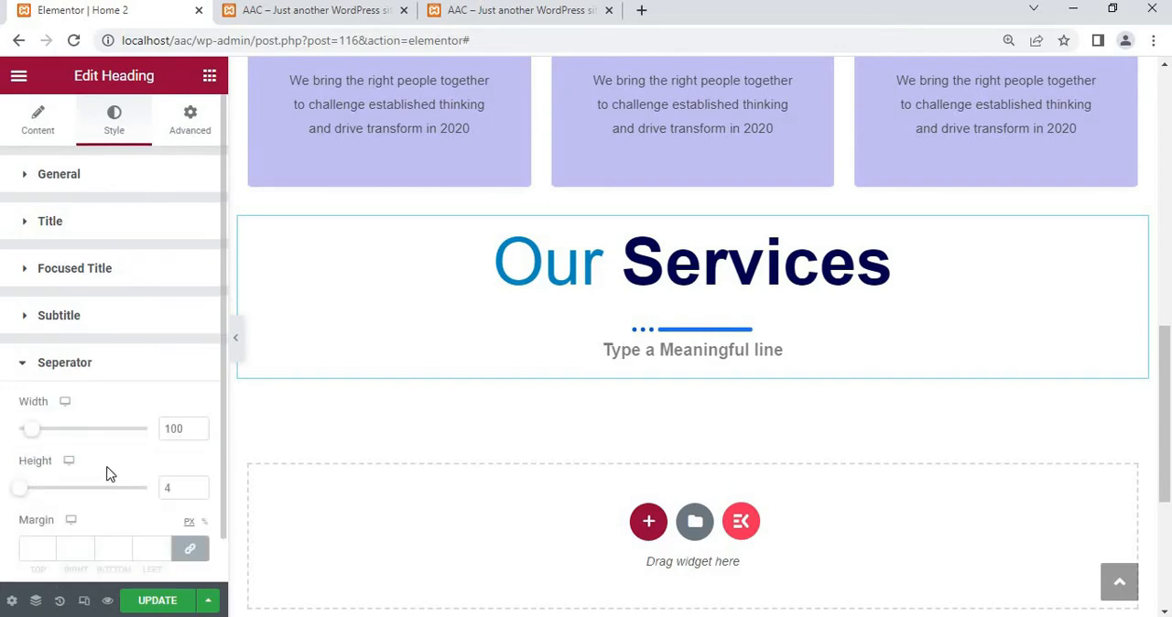
{"action": "left_click_drag", "start_coordinate": [49, 438], "coordinate": [76, 440]}
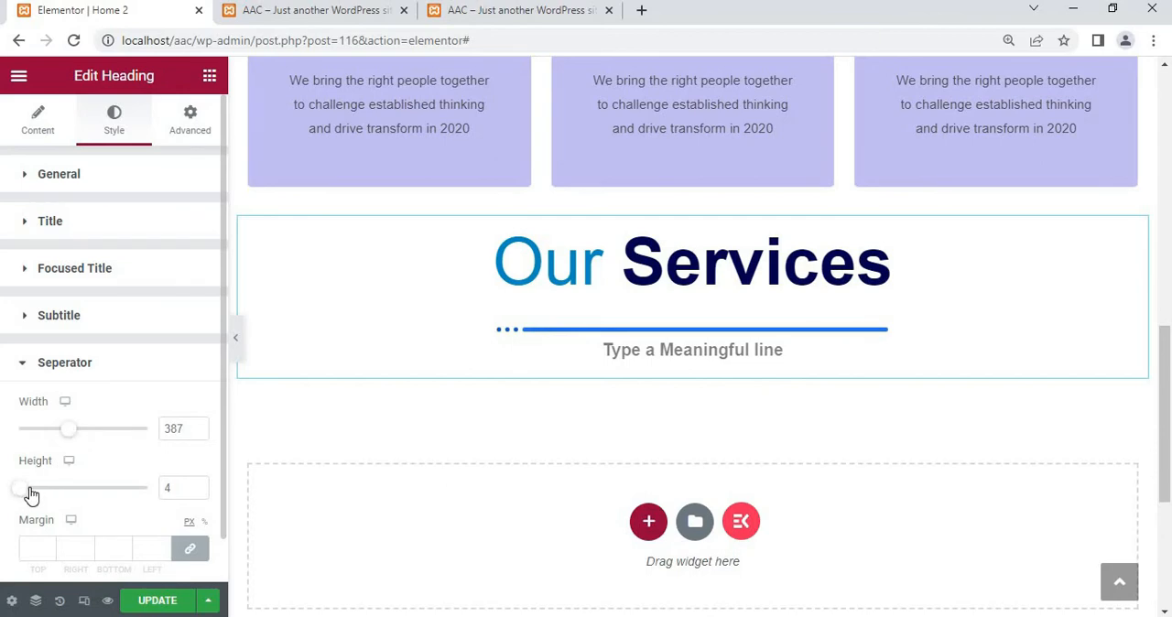
{"action": "left_click_drag", "start_coordinate": [31, 496], "coordinate": [18, 492]}
{"action": "key", "text": "Tab"}
{"action": "scroll", "coordinate": [72, 546], "scroll_direction": "down", "scroll_amount": 1}
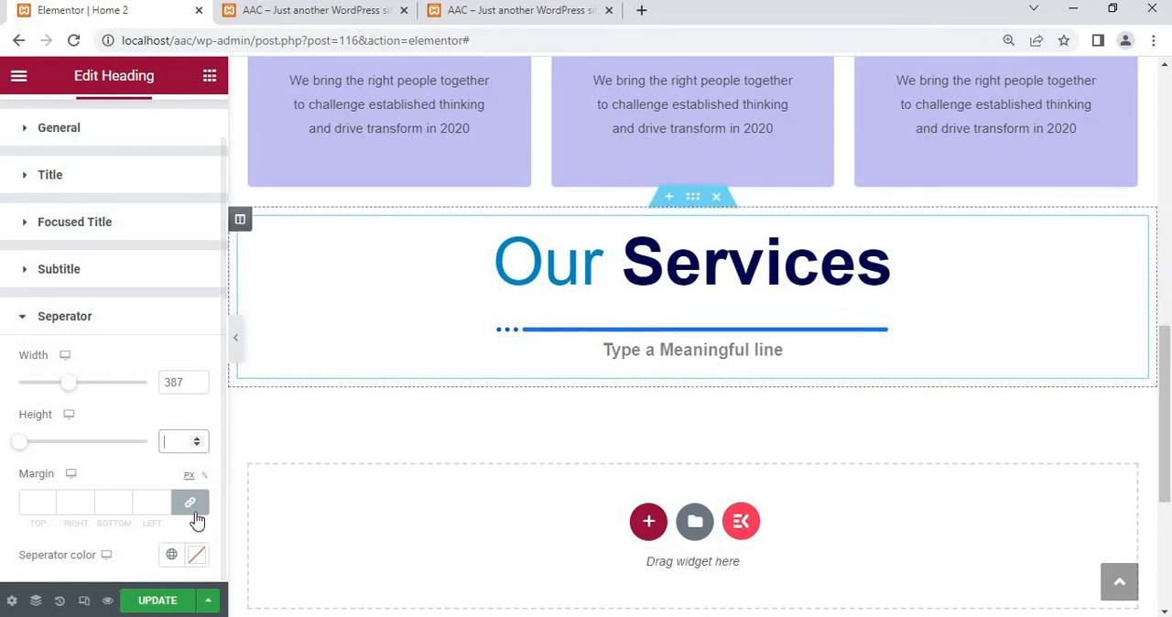
Try the global Primary color on the heading separator, and clear the separator color
{"action": "left_click", "coordinate": [171, 556]}
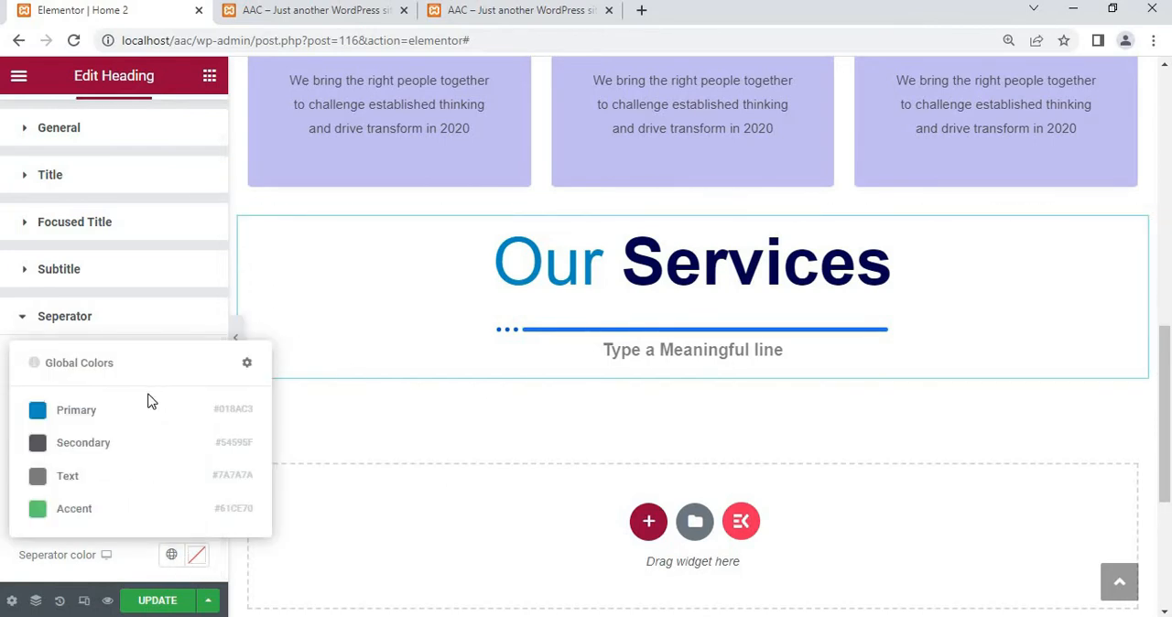
{"action": "left_click", "coordinate": [111, 416]}
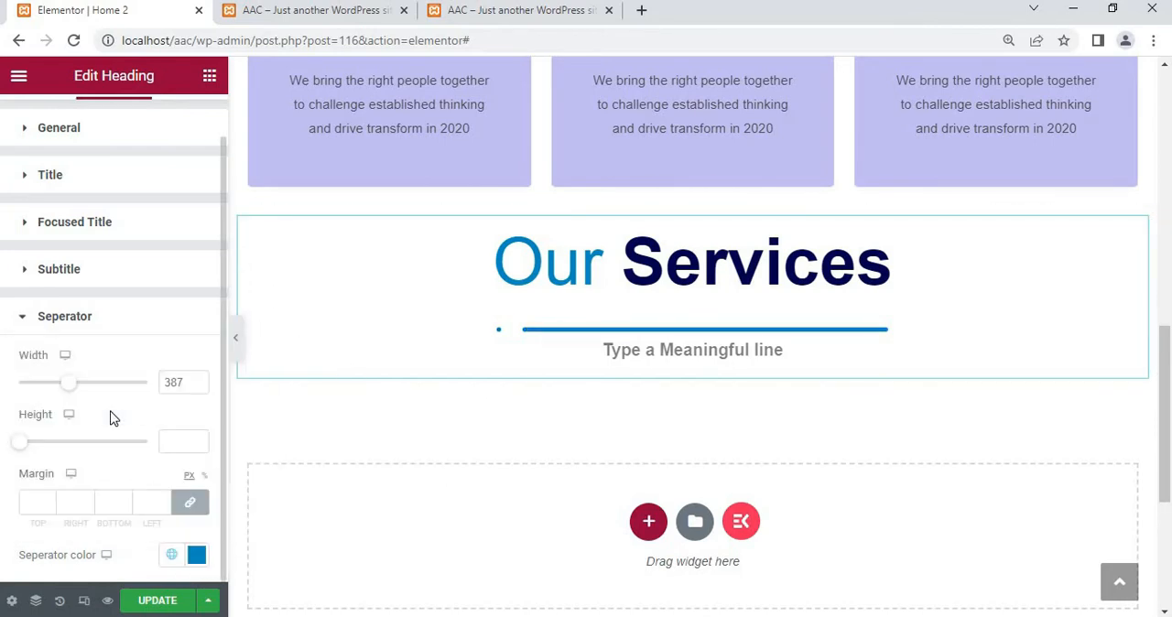
{"action": "left_click", "coordinate": [171, 555]}
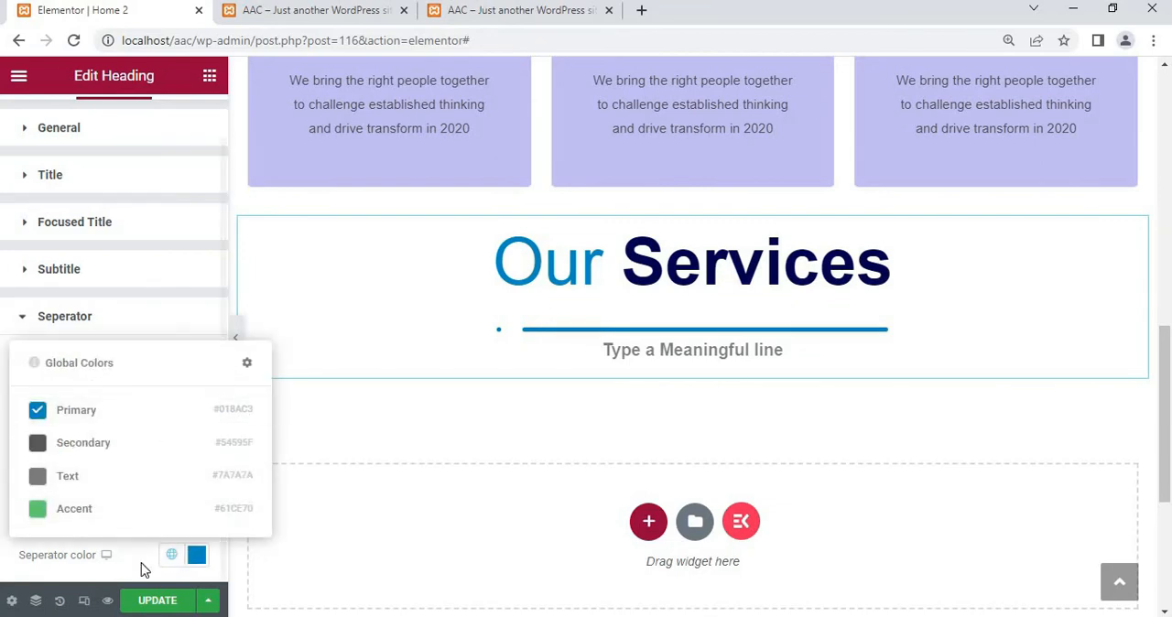
{"action": "left_click", "coordinate": [170, 558]}
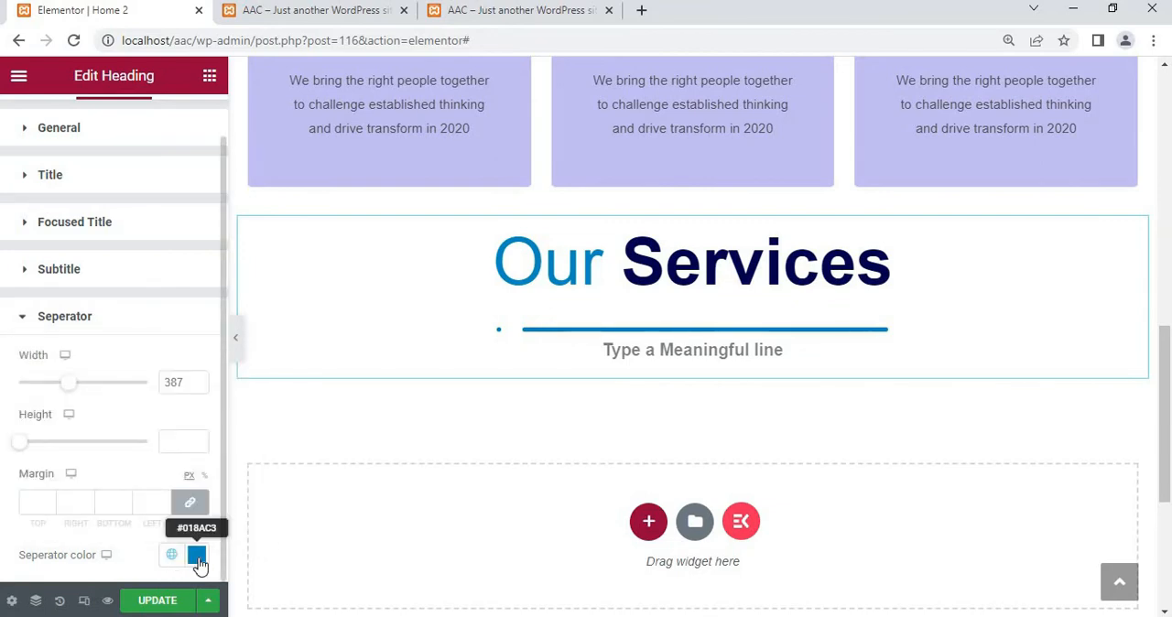
{"action": "left_click", "coordinate": [197, 555]}
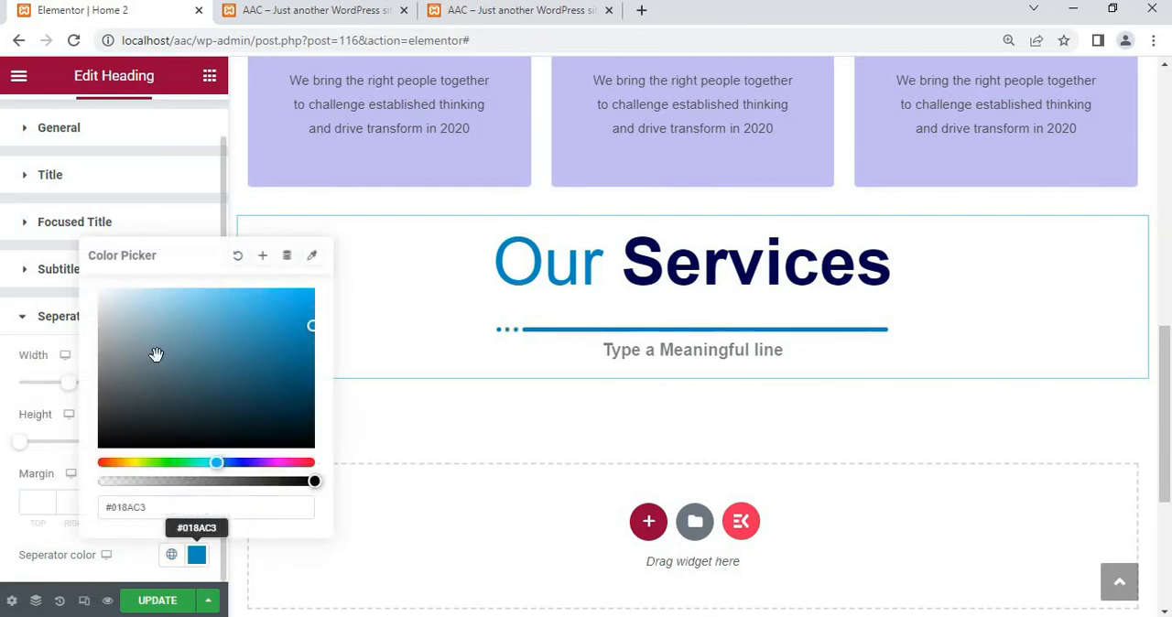
{"action": "left_click", "coordinate": [238, 261]}
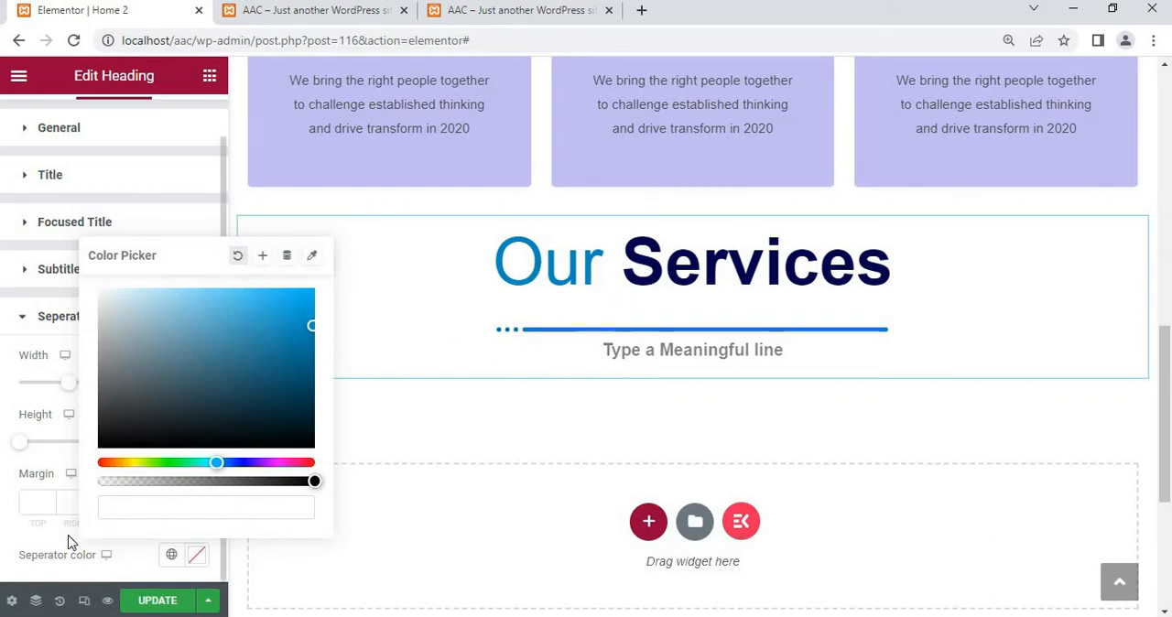
{"action": "left_click", "coordinate": [164, 143]}
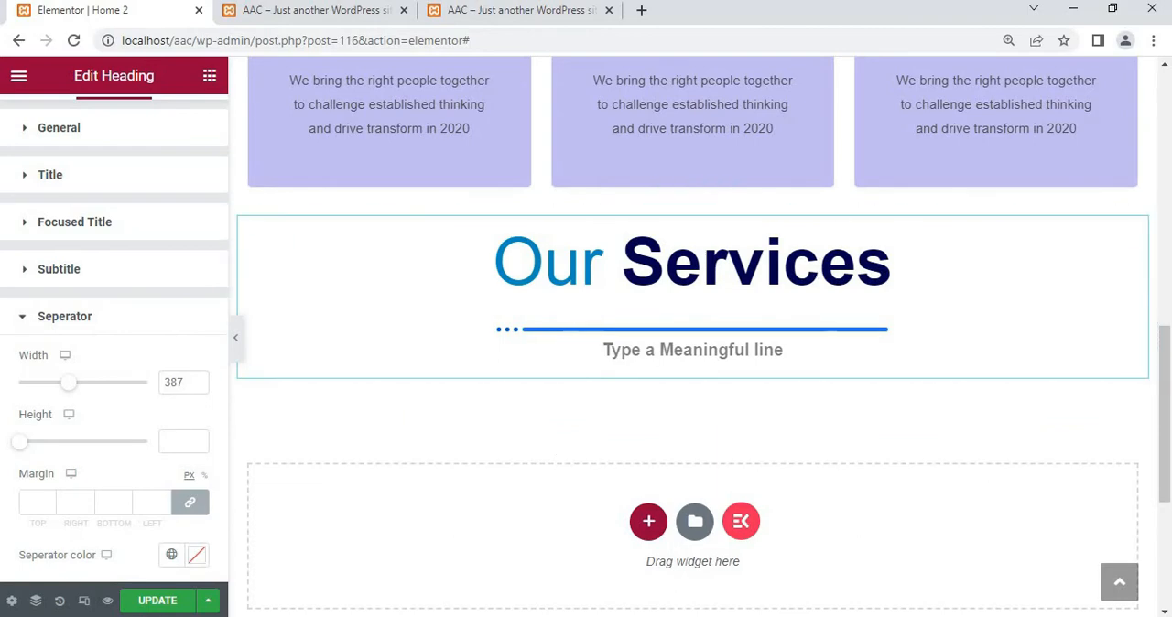
Try to insert an Inner Section widget directly below the Our Services heading
{"action": "mouse_move", "coordinate": [439, 616]}
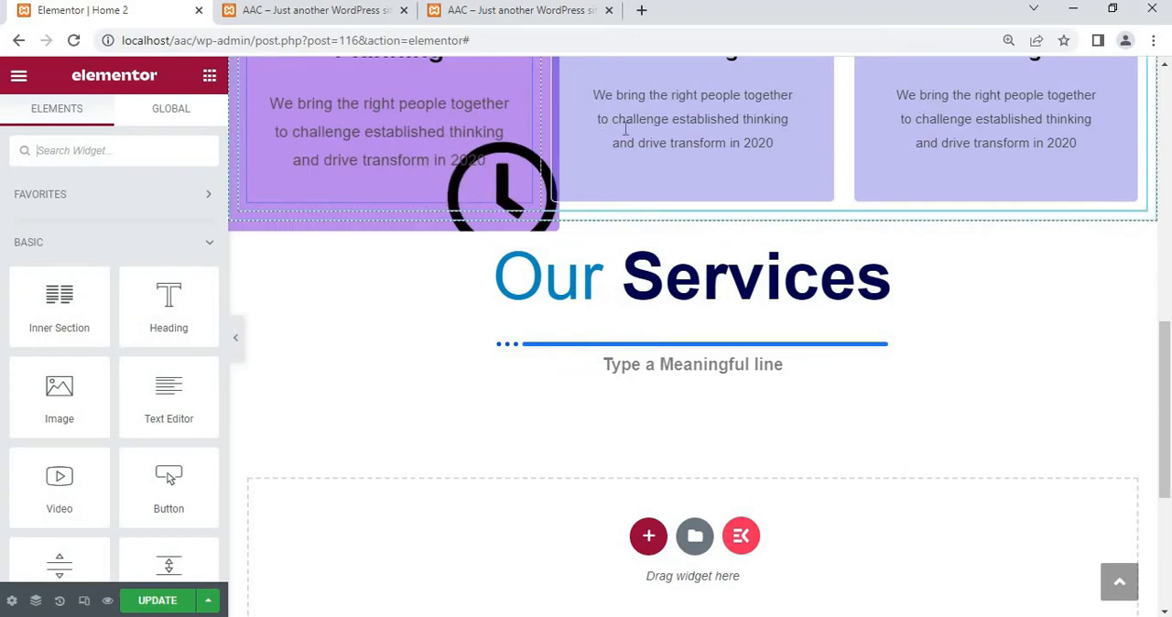
{"action": "scroll", "coordinate": [528, 157], "scroll_direction": "up", "scroll_amount": 3}
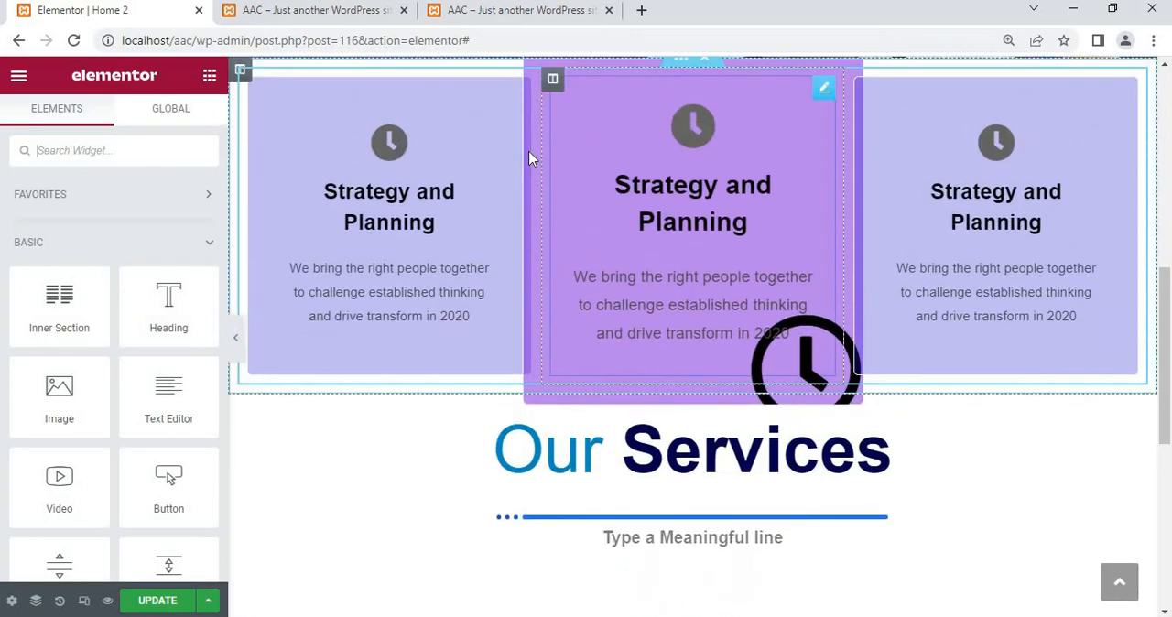
{"action": "scroll", "coordinate": [528, 151], "scroll_direction": "down", "scroll_amount": 1}
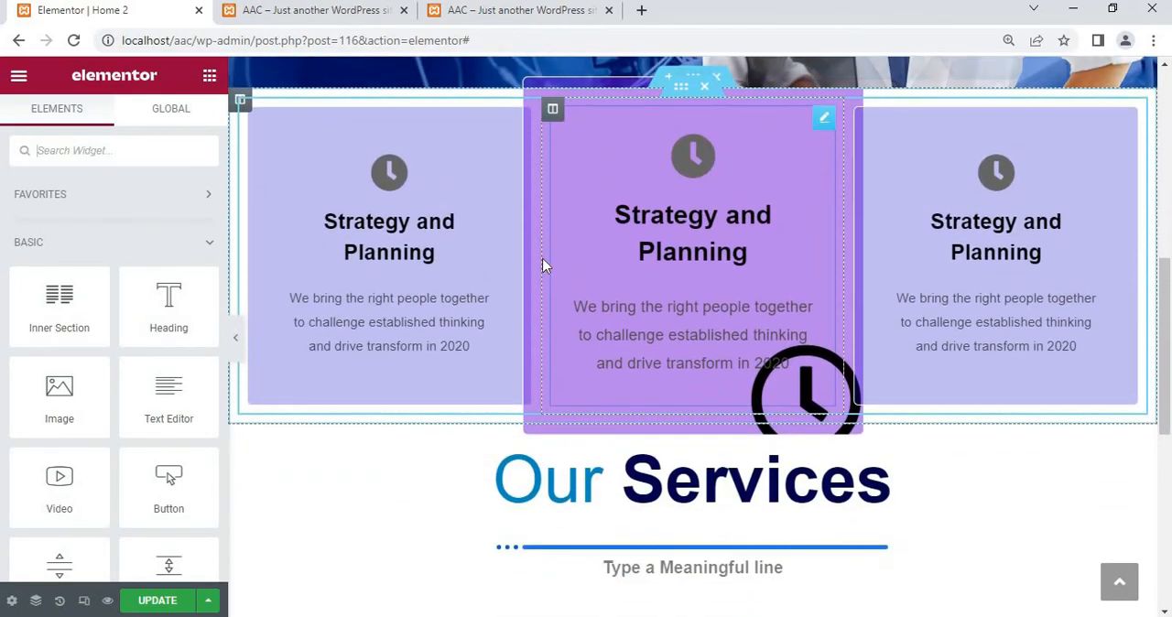
{"action": "scroll", "coordinate": [545, 366], "scroll_direction": "down", "scroll_amount": 2}
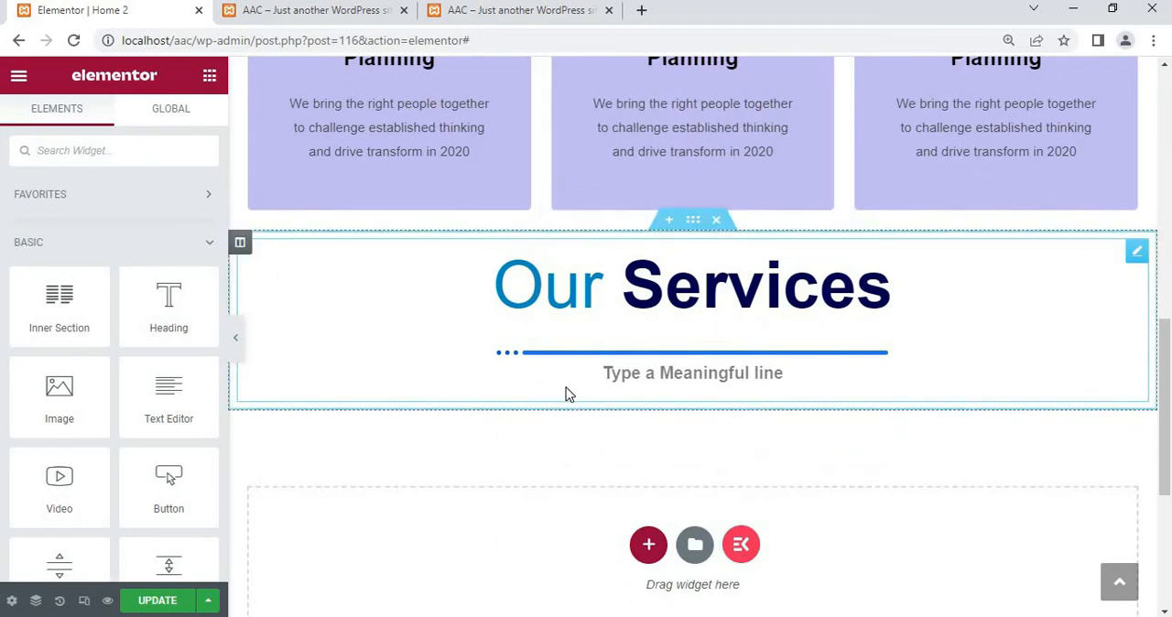
{"action": "left_click", "coordinate": [565, 393]}
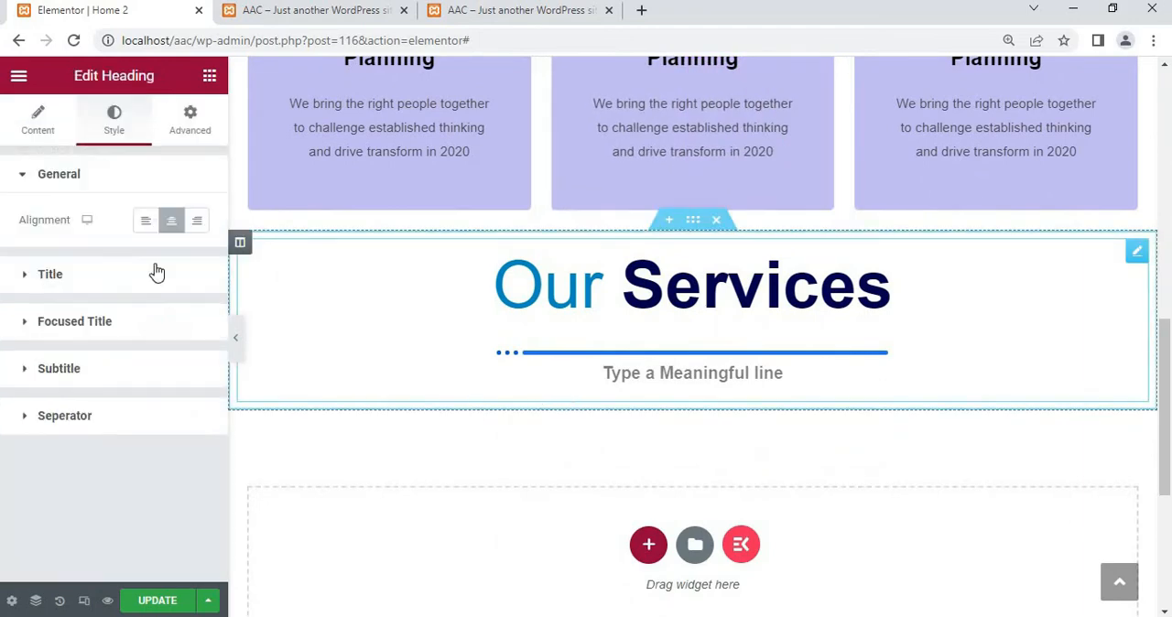
{"action": "left_click", "coordinate": [210, 77]}
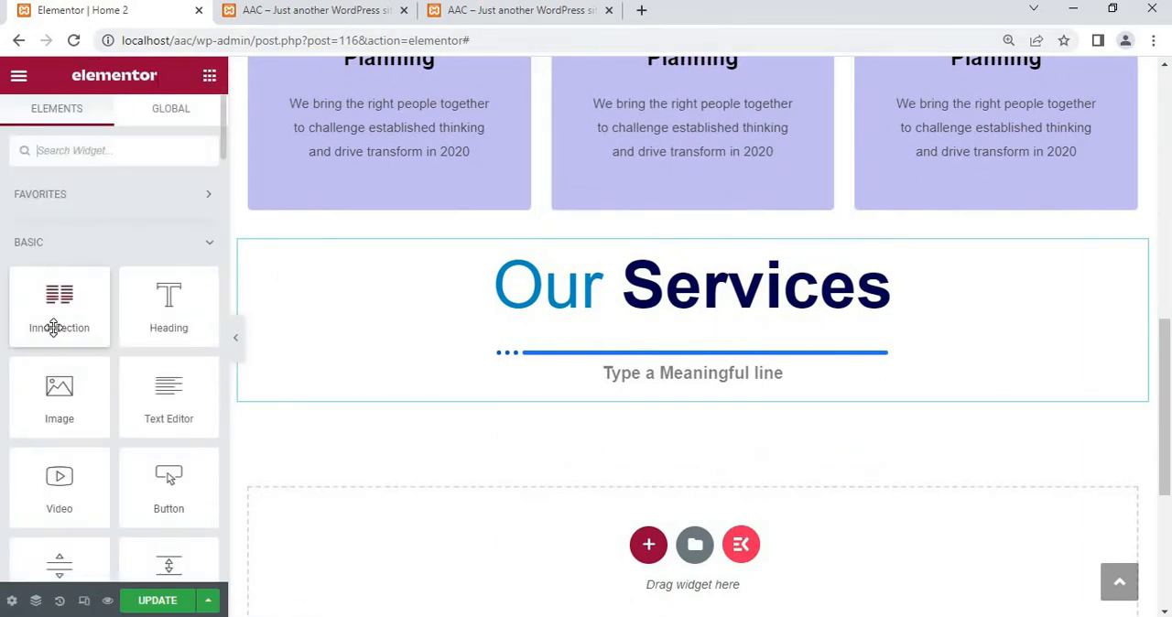
{"action": "left_click_drag", "start_coordinate": [54, 328], "coordinate": [719, 454]}
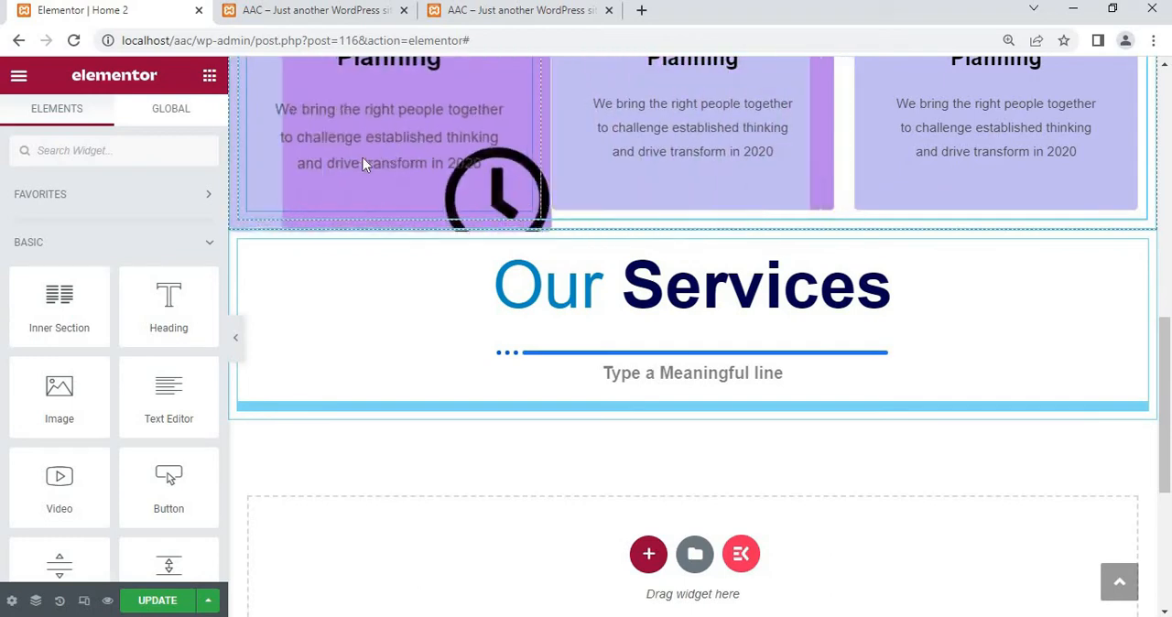
Copy the first Strategy and Planning icon box above the Our Services heading
{"action": "right_click", "coordinate": [408, 158]}
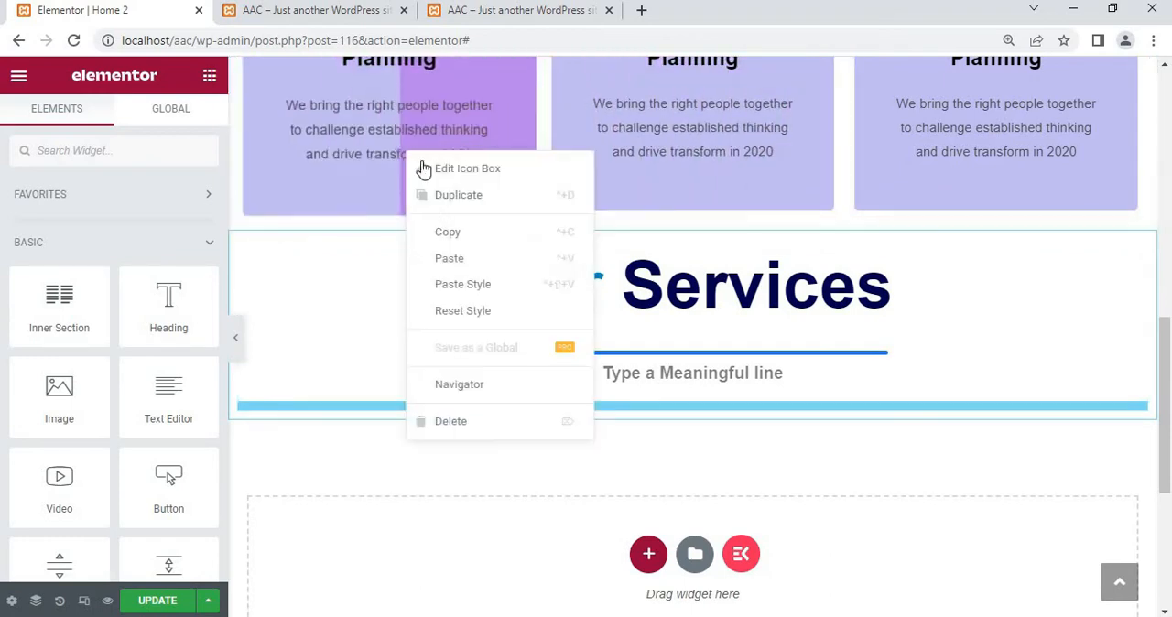
{"action": "left_click", "coordinate": [443, 236]}
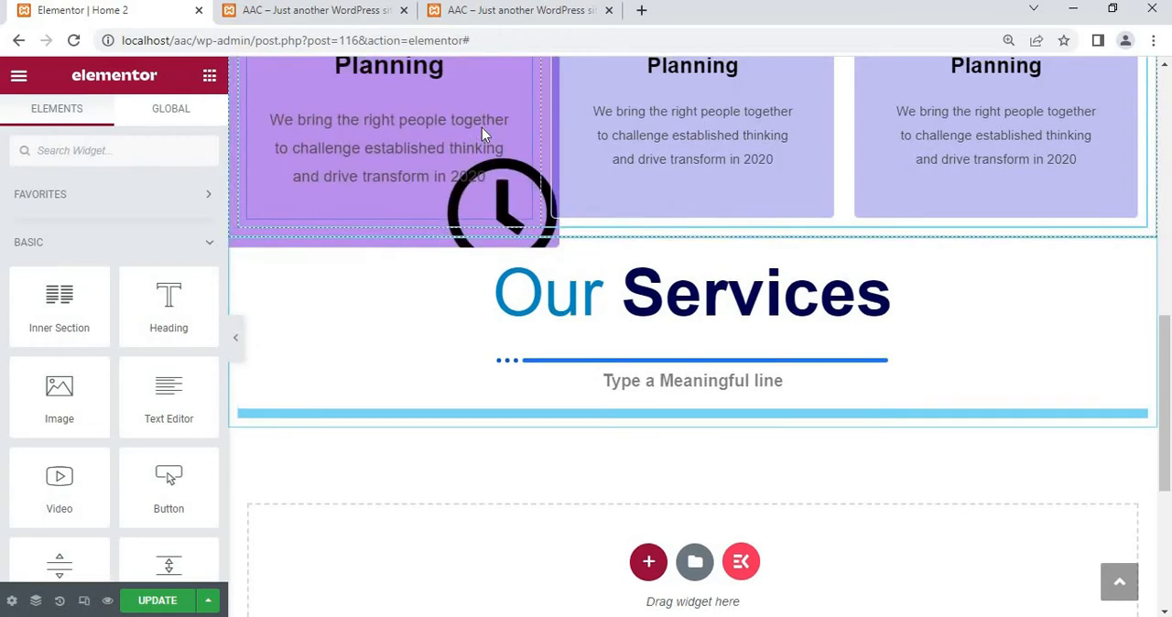
{"action": "scroll", "coordinate": [482, 128], "scroll_direction": "up", "scroll_amount": 2}
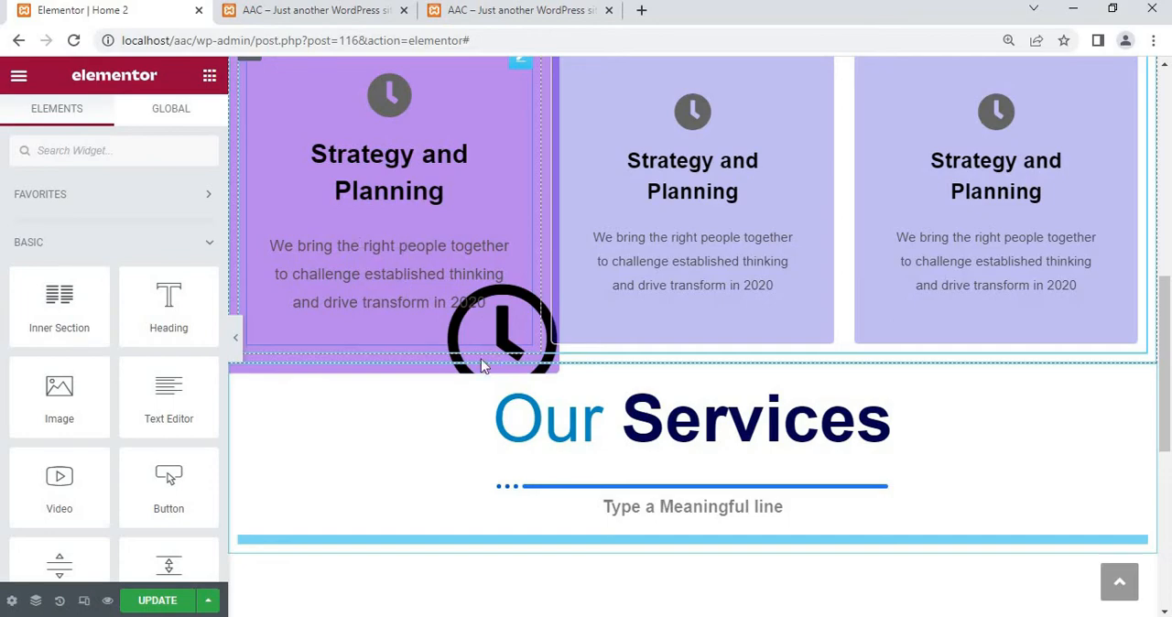
Switch to the finished AAC home page and examine the service cards and their buttons under Our Services
{"action": "left_click", "coordinate": [275, 13]}
{"action": "scroll", "coordinate": [359, 400], "scroll_direction": "down", "scroll_amount": 2}
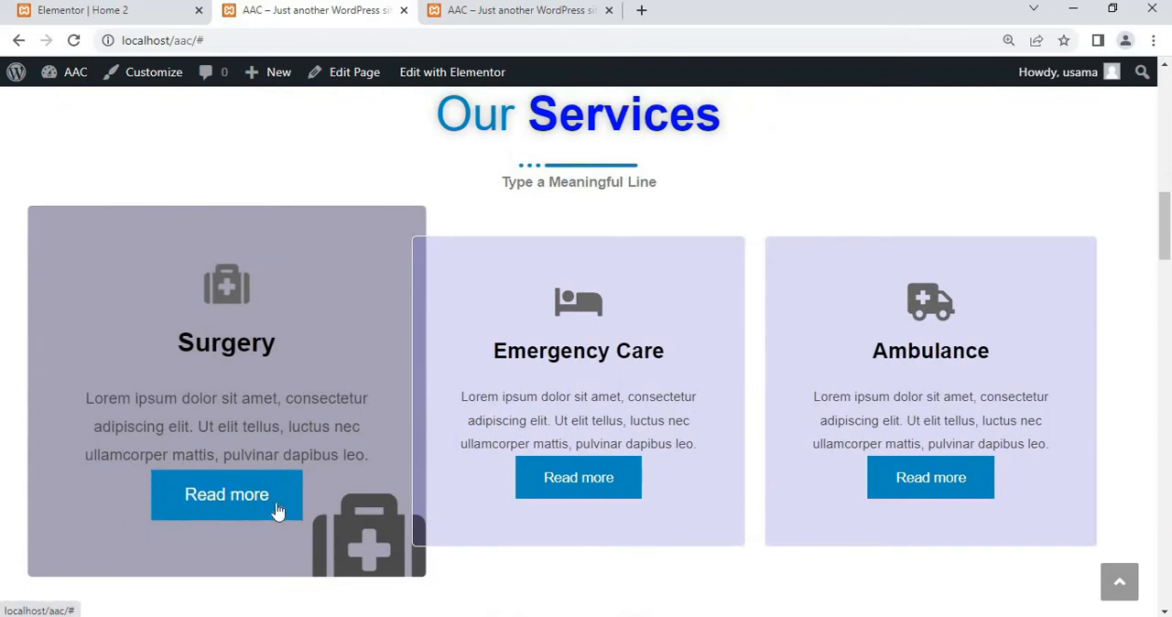
{"action": "scroll", "coordinate": [277, 511], "scroll_direction": "down", "scroll_amount": 1}
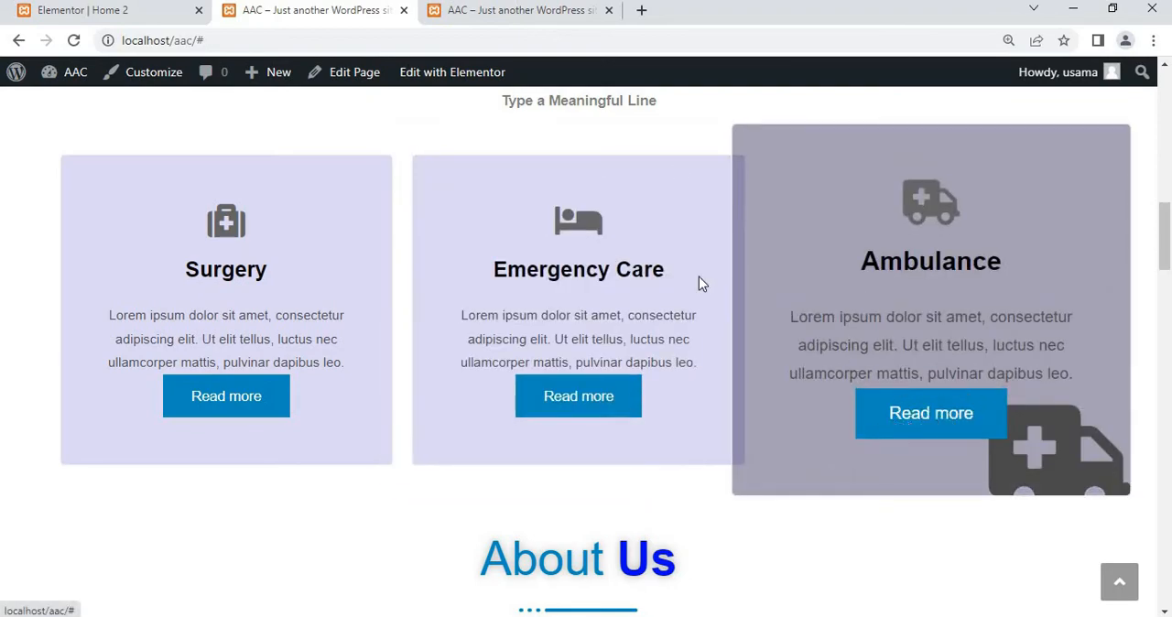
Return to the Home 2 editor and enable the Read More button on the first Strategy and Planning icon box
{"action": "left_click", "coordinate": [101, 17]}
{"action": "scroll", "coordinate": [507, 233], "scroll_direction": "up", "scroll_amount": 1}
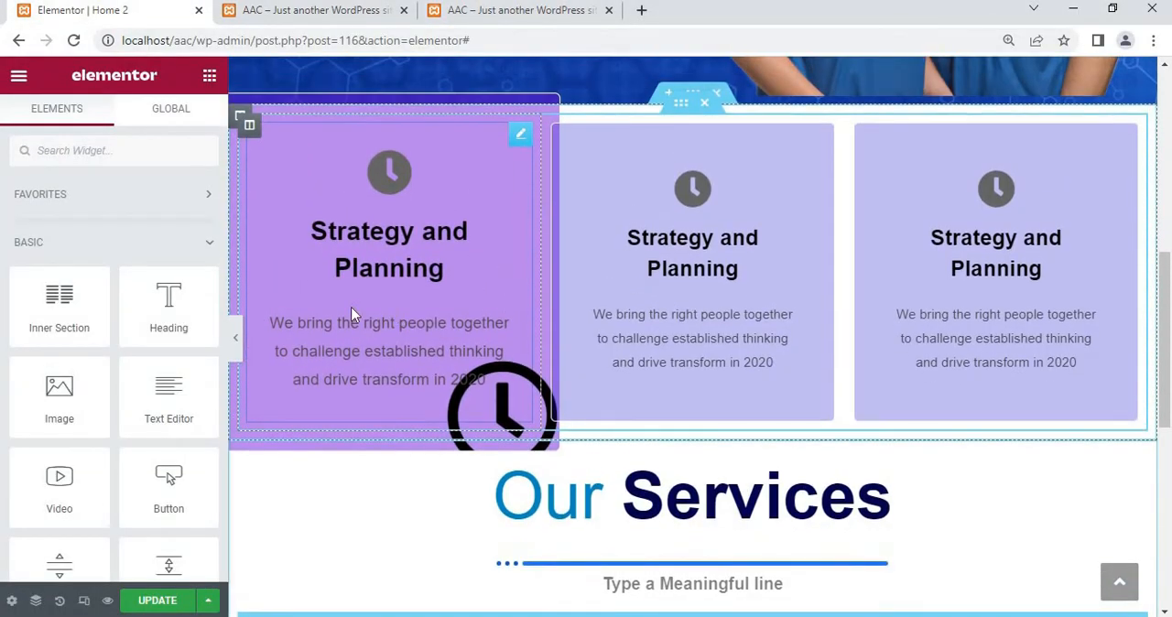
{"action": "left_click", "coordinate": [395, 240]}
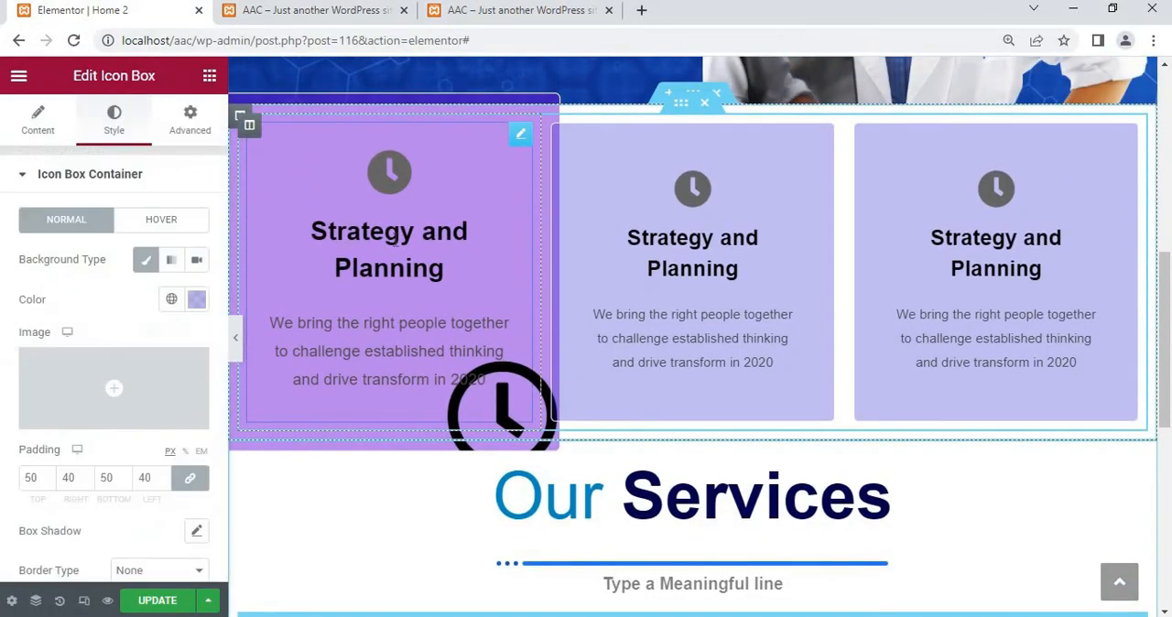
{"action": "left_click", "coordinate": [90, 179]}
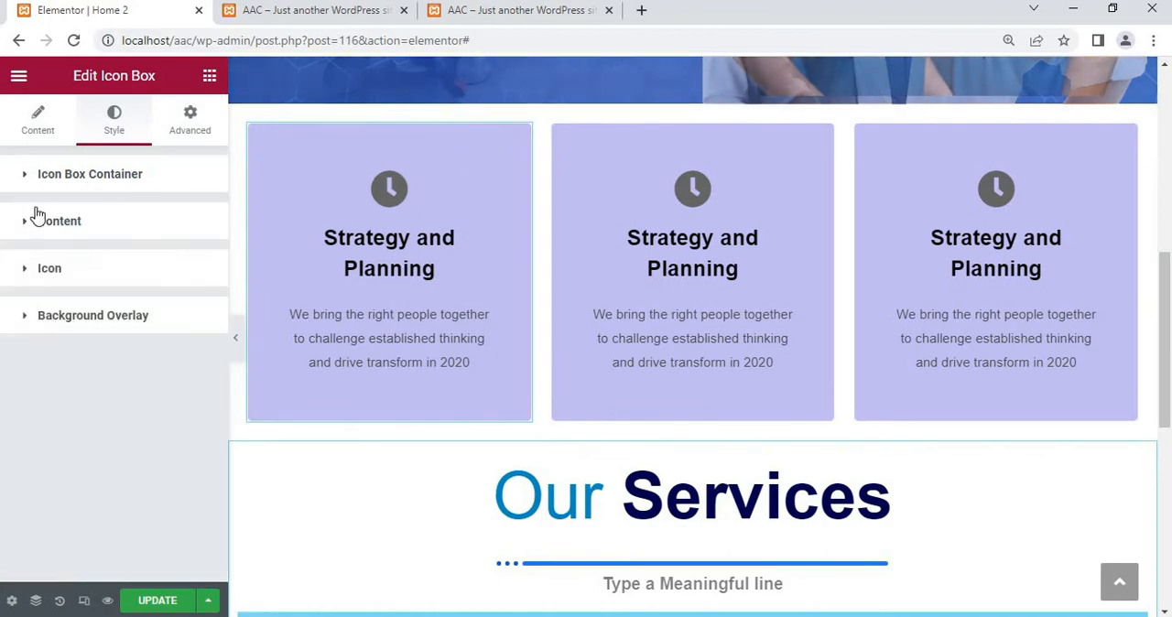
{"action": "left_click", "coordinate": [67, 235]}
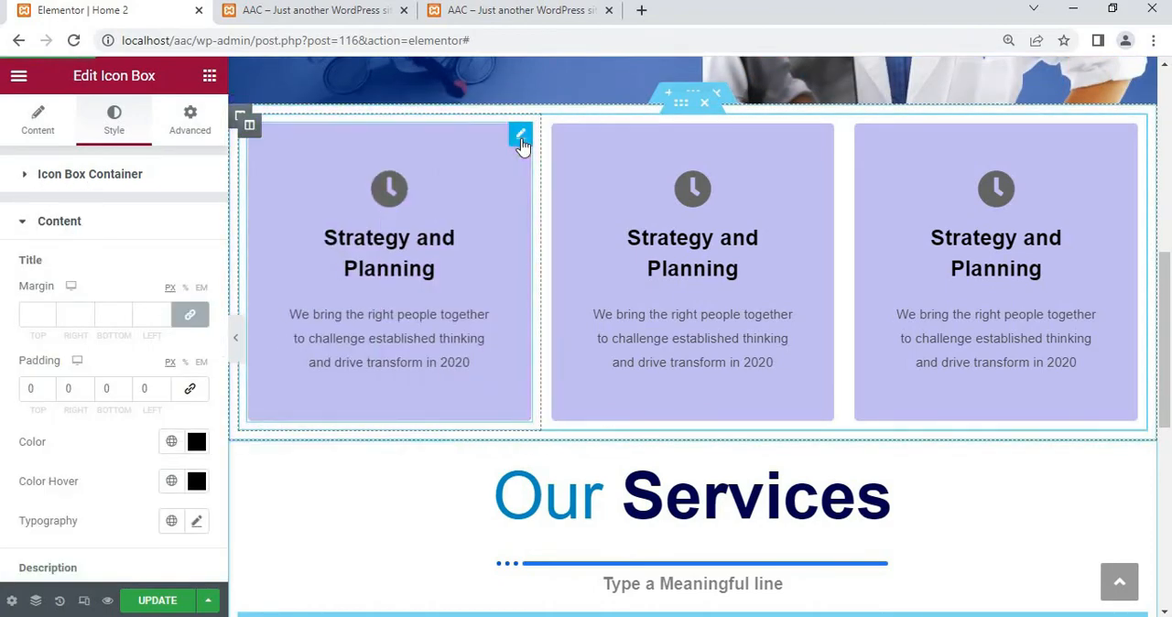
{"action": "left_click", "coordinate": [37, 128]}
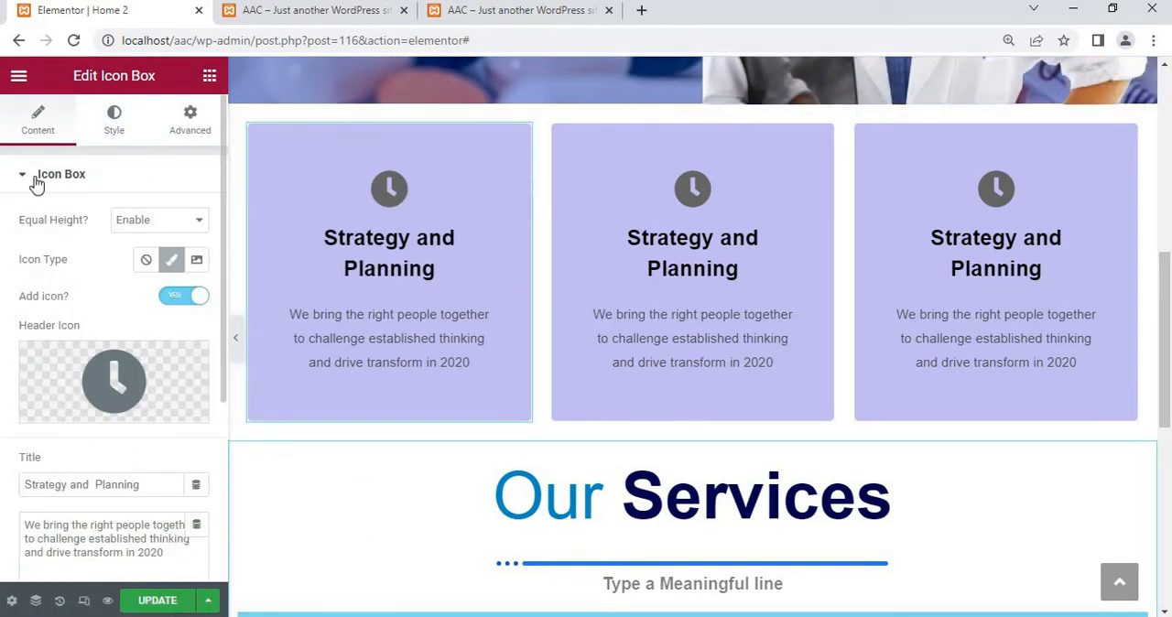
{"action": "left_click", "coordinate": [78, 183]}
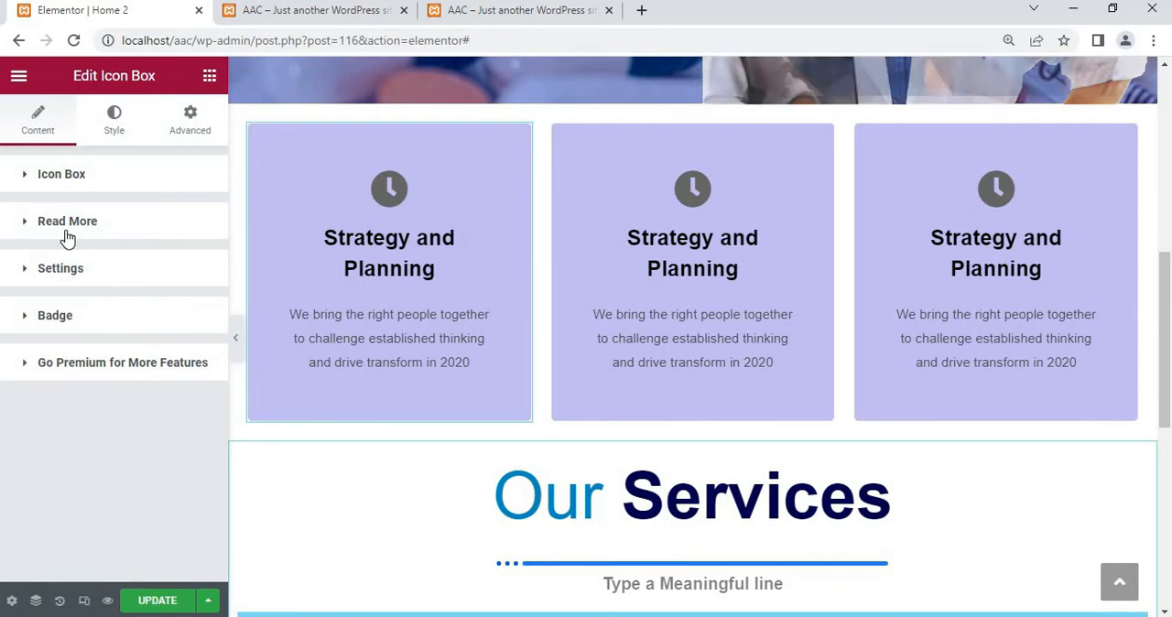
{"action": "left_click", "coordinate": [66, 230]}
{"action": "left_click", "coordinate": [180, 280]}
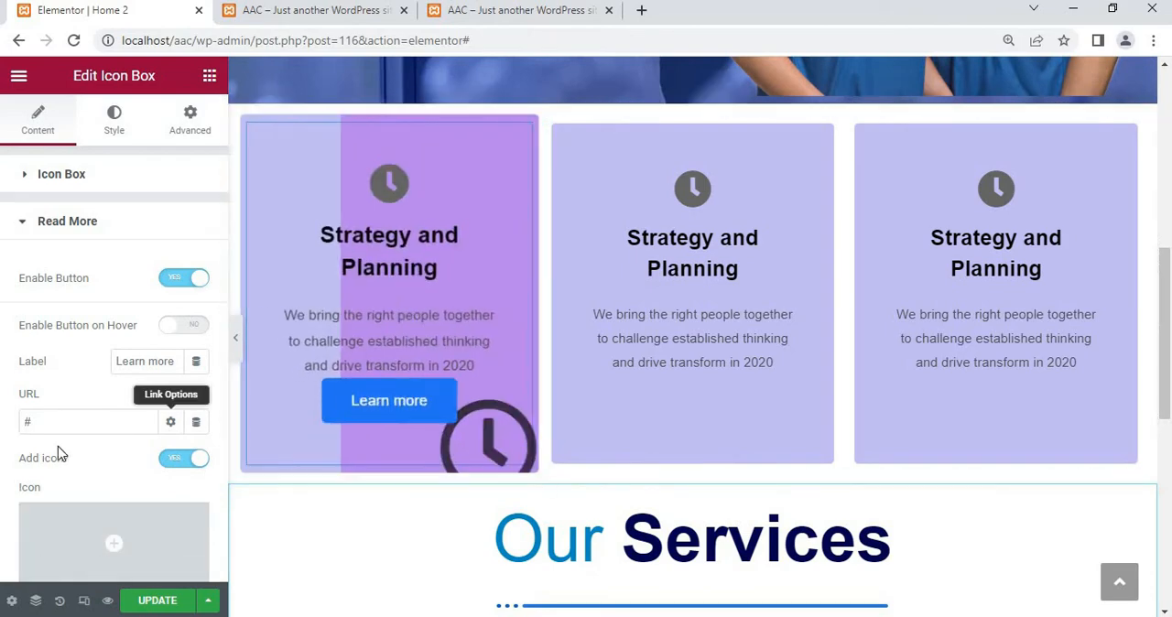
{"action": "scroll", "coordinate": [284, 412], "scroll_direction": "down", "scroll_amount": 5}
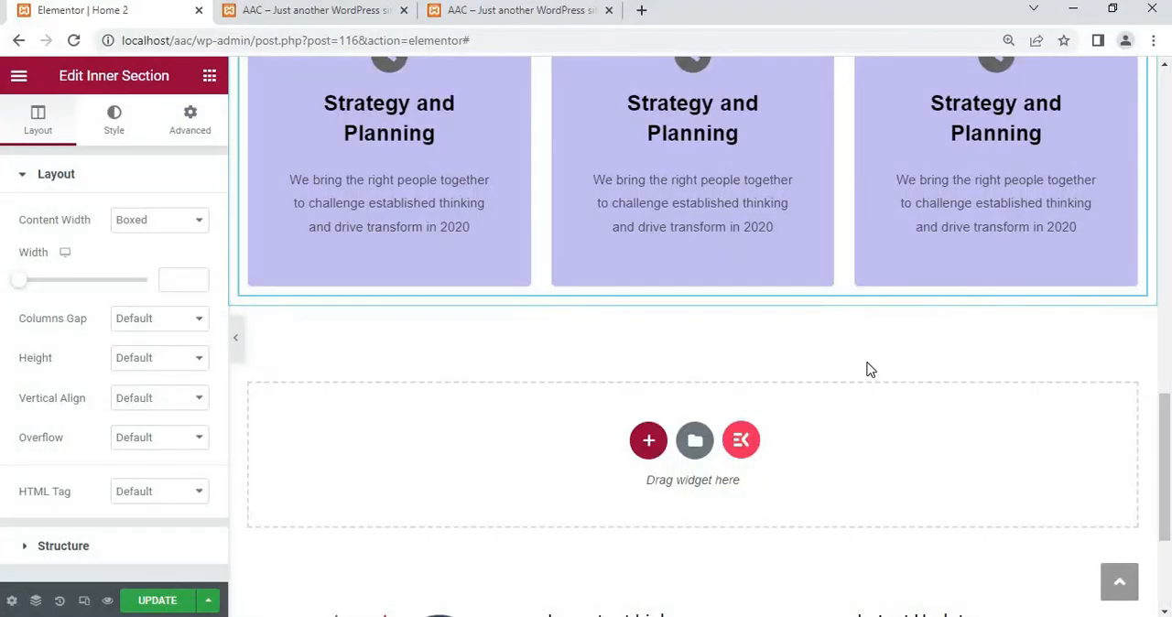
Copy the Our Services heading widget above the lower row of icon boxes
{"action": "scroll", "coordinate": [866, 369], "scroll_direction": "down", "scroll_amount": 2}
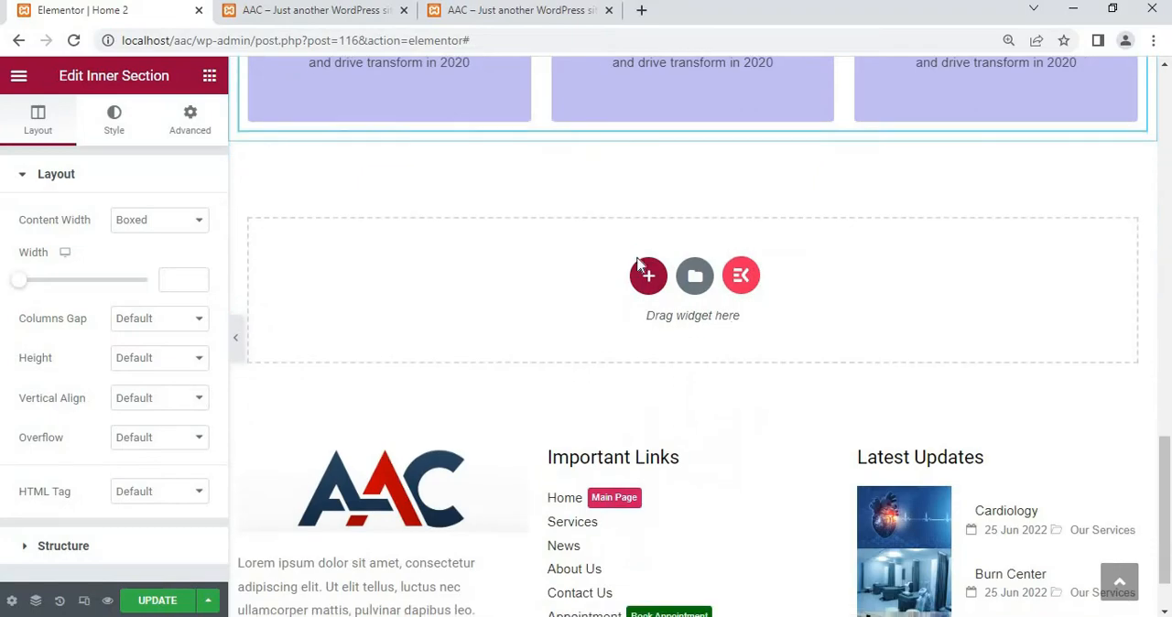
{"action": "scroll", "coordinate": [663, 207], "scroll_direction": "up", "scroll_amount": 4}
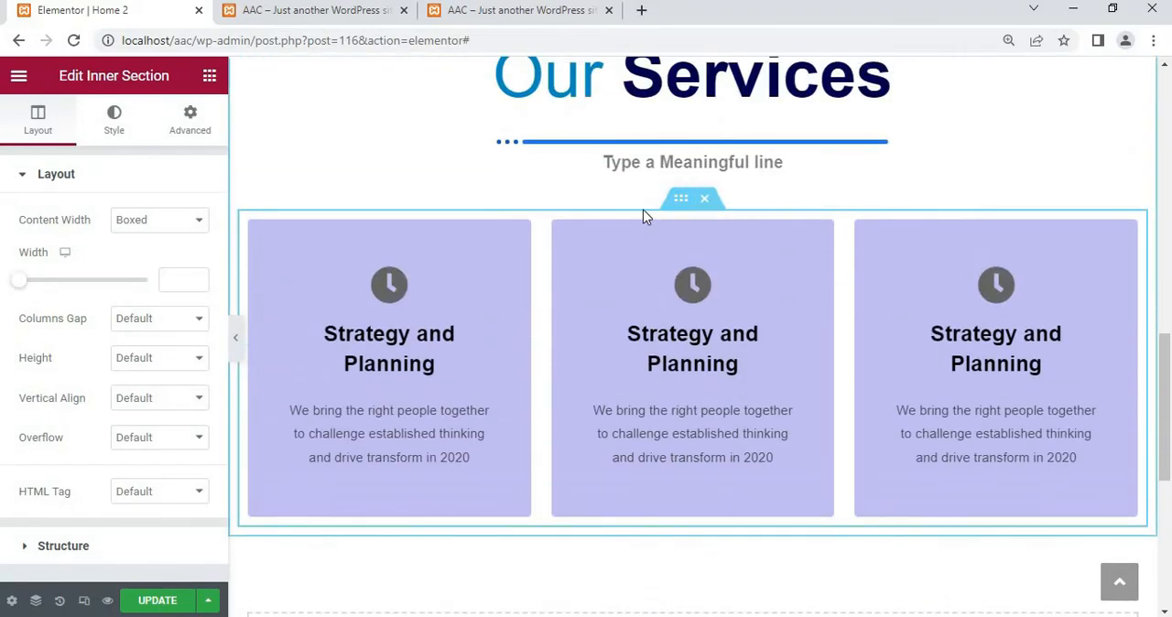
{"action": "scroll", "coordinate": [643, 214], "scroll_direction": "up", "scroll_amount": 1}
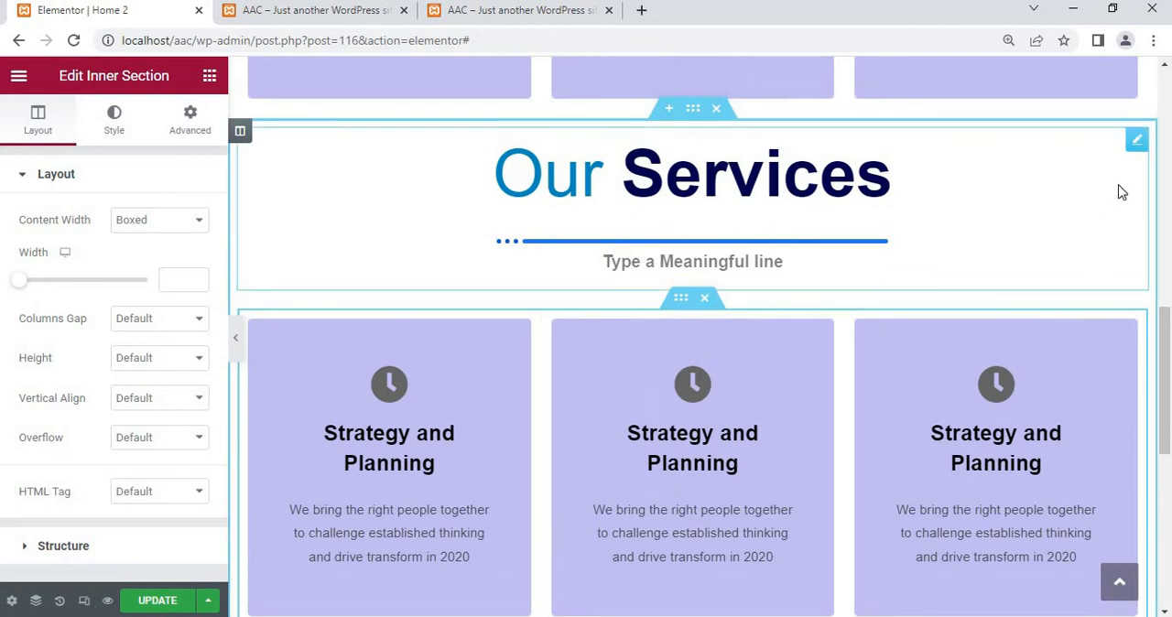
{"action": "left_click", "coordinate": [1134, 144]}
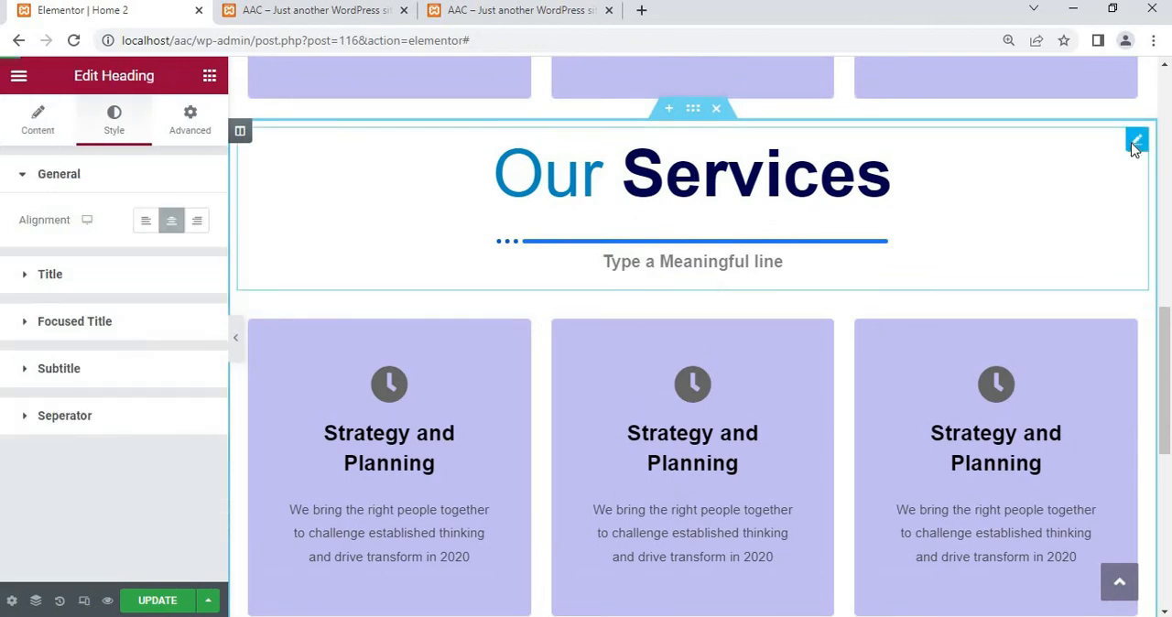
{"action": "right_click", "coordinate": [1134, 149]}
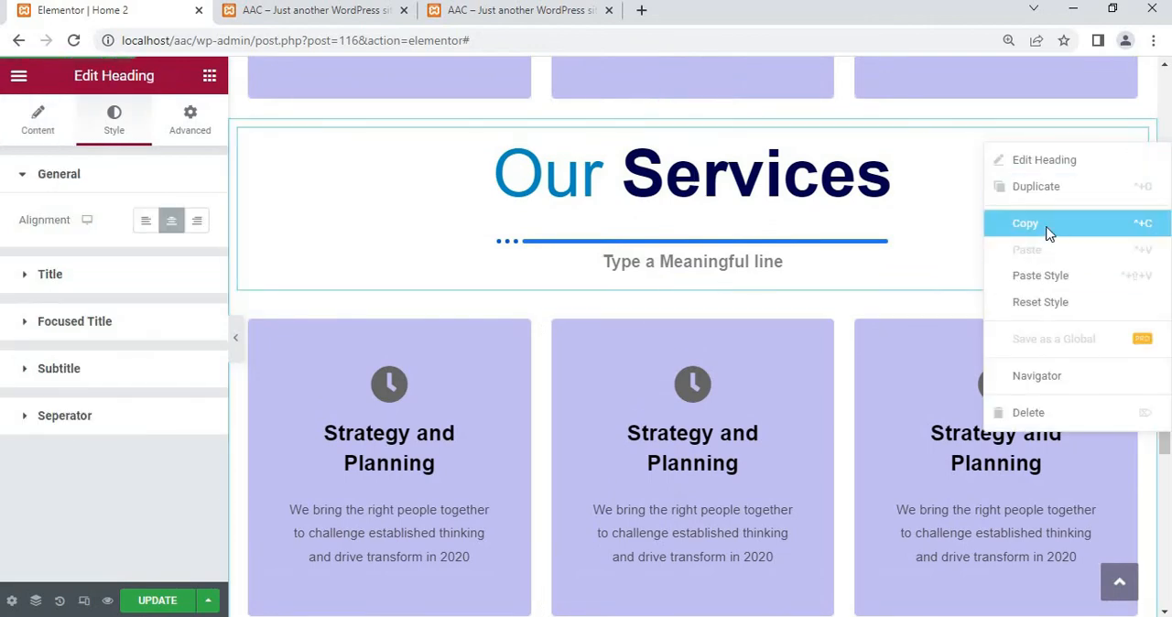
{"action": "left_click", "coordinate": [1049, 233]}
Add a new single-column section below the Our Services icon boxes
{"action": "scroll", "coordinate": [879, 308], "scroll_direction": "down", "scroll_amount": 4}
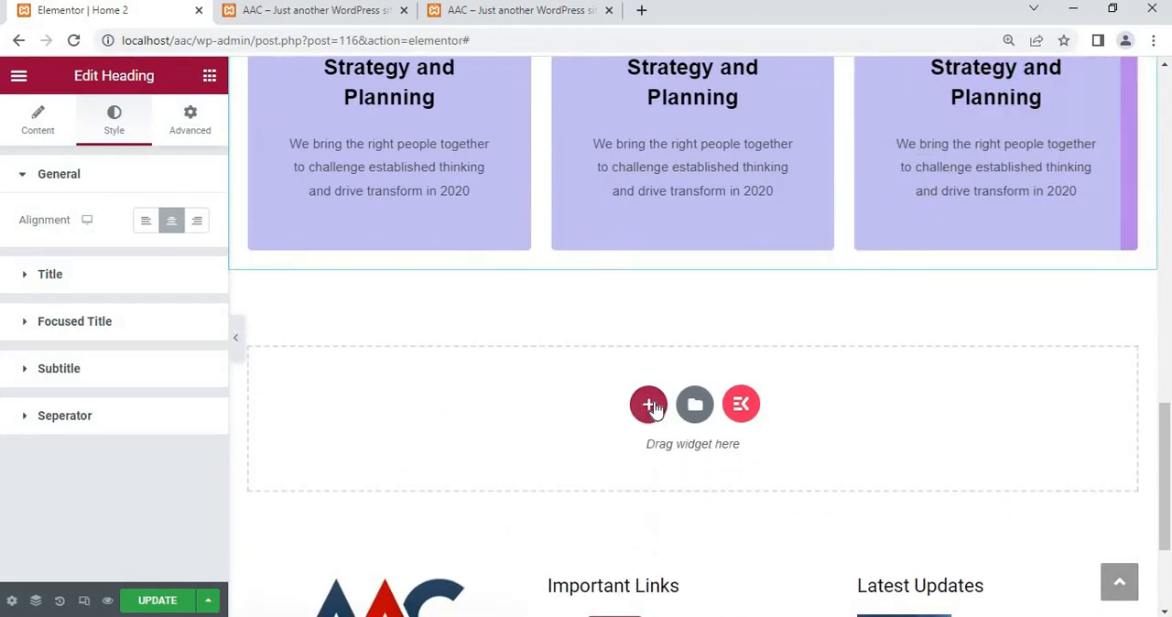
{"action": "left_click", "coordinate": [650, 406]}
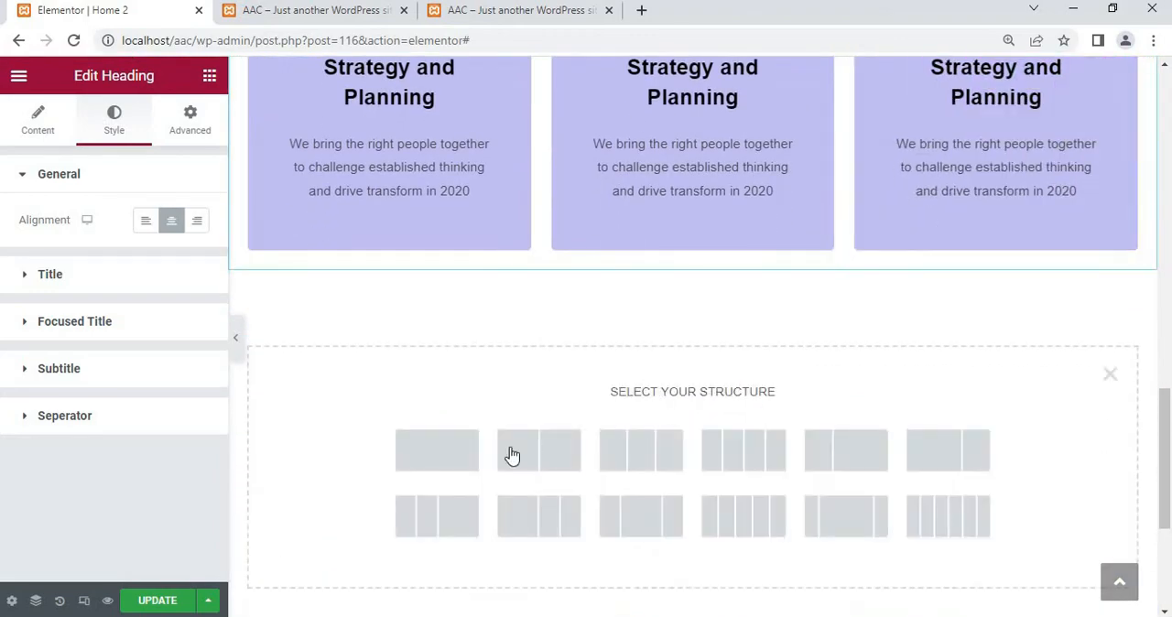
{"action": "left_click", "coordinate": [451, 447]}
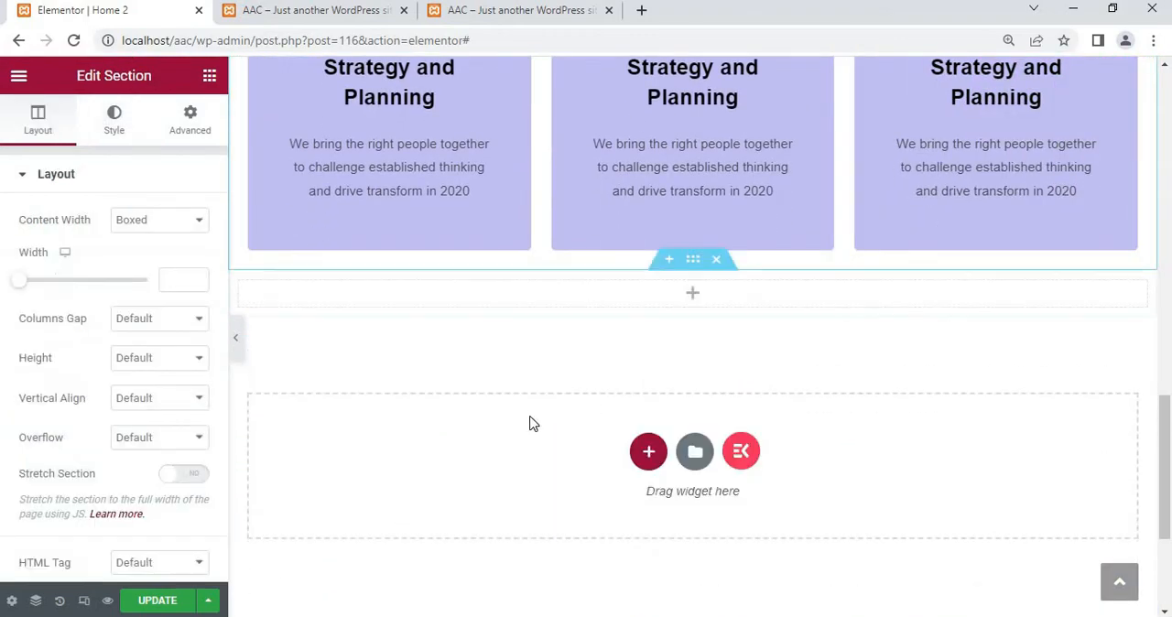
Paste the copied heading into the new empty section and change its title to "About {{Us}}"
{"action": "right_click", "coordinate": [684, 298]}
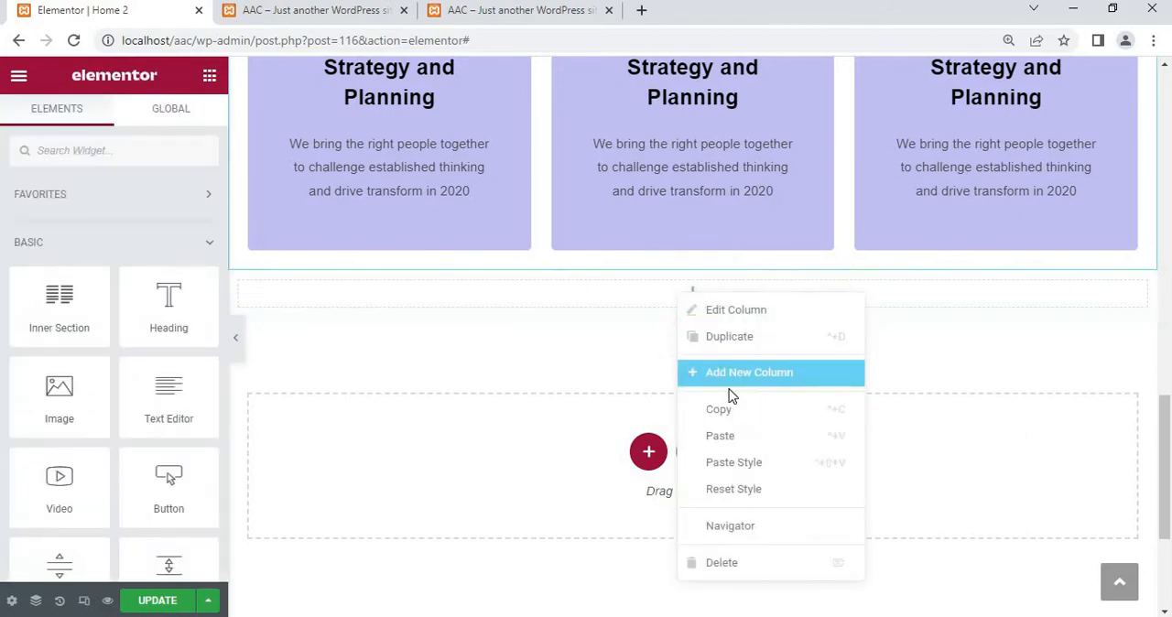
{"action": "left_click", "coordinate": [729, 437]}
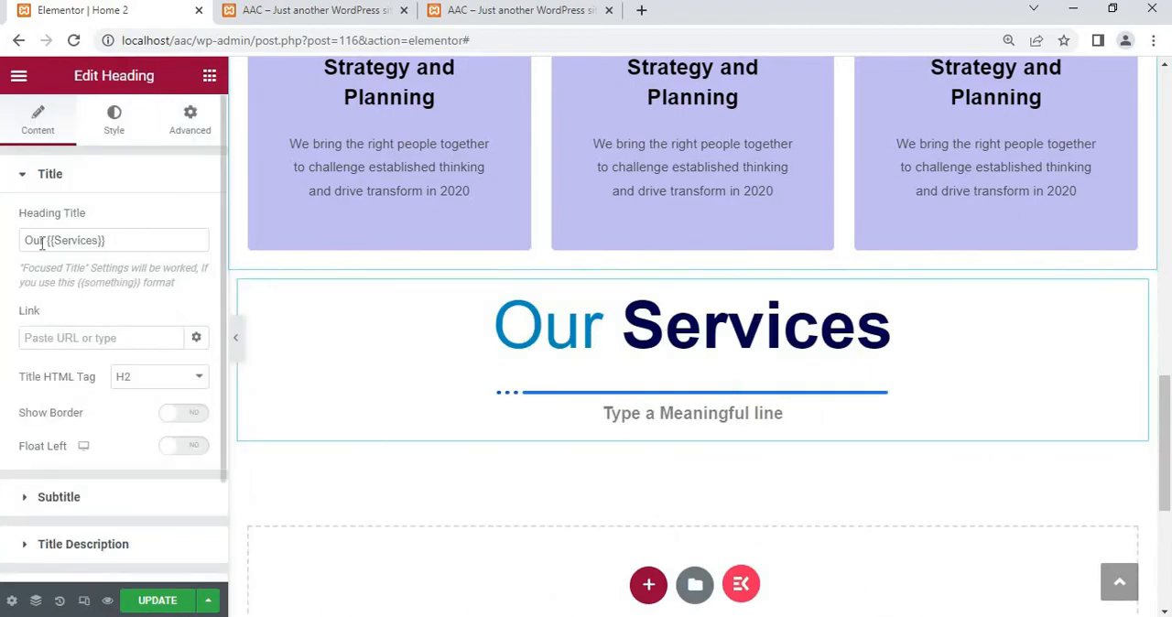
{"action": "left_click_drag", "start_coordinate": [46, 242], "coordinate": [3, 249]}
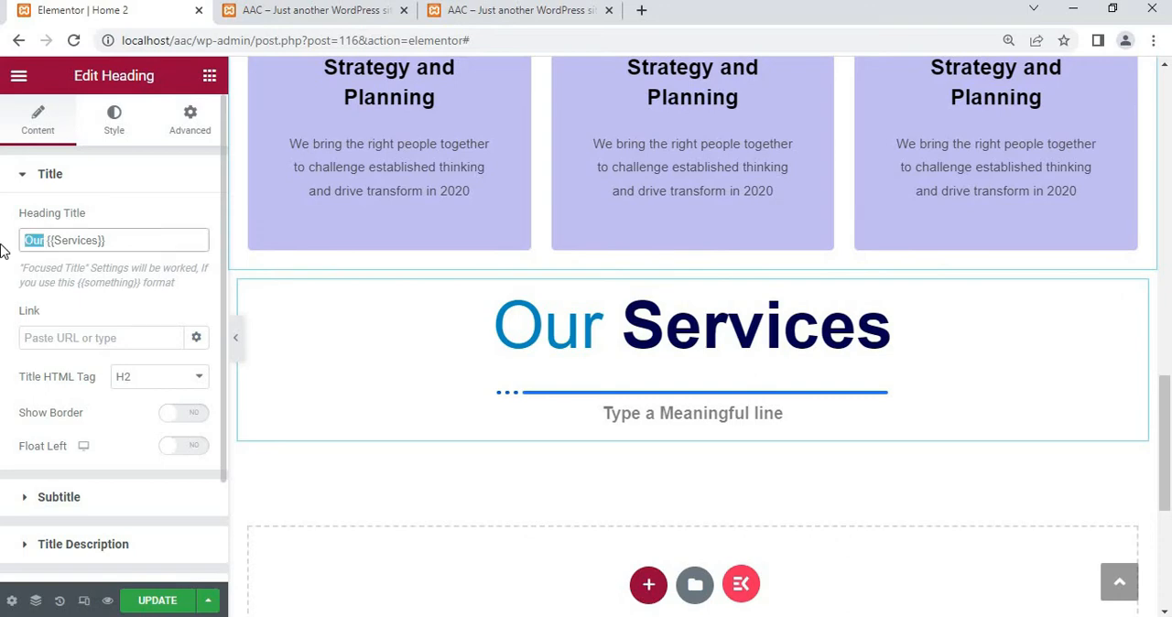
{"action": "type", "text": "About"}
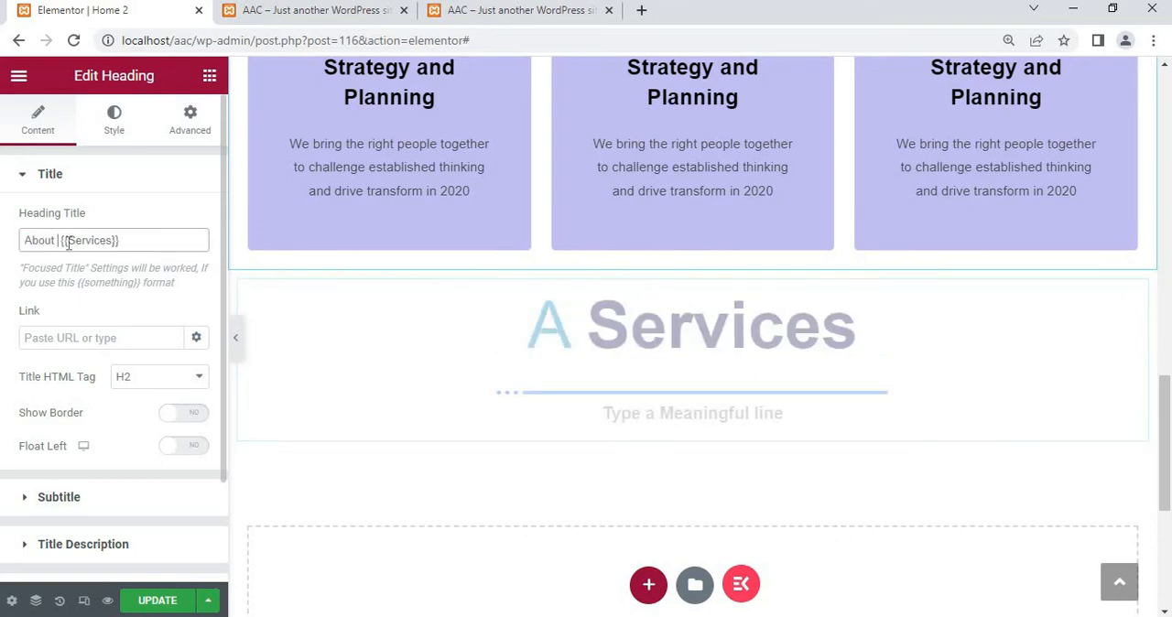
{"action": "left_click_drag", "start_coordinate": [66, 241], "coordinate": [114, 242]}
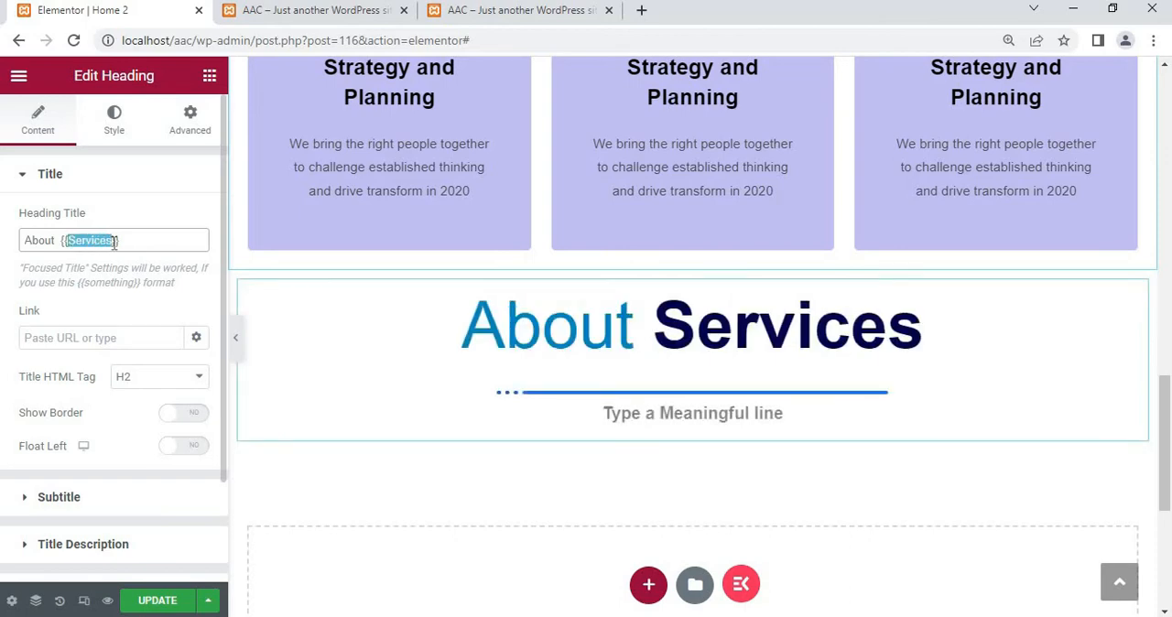
{"action": "type", "text": "Us"}
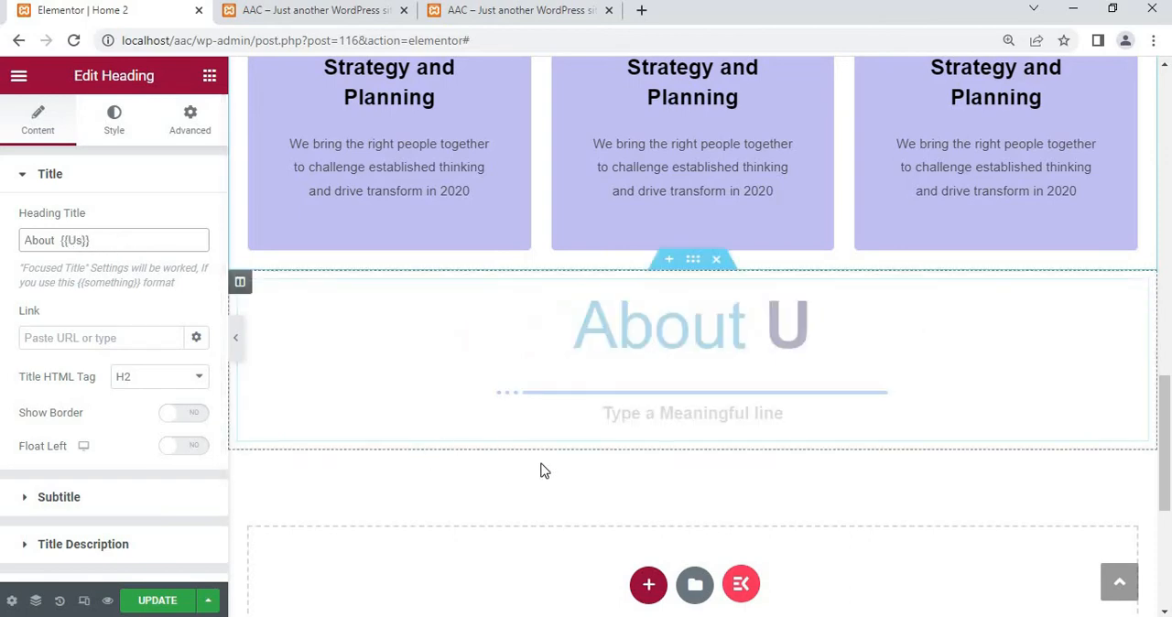
Add a two-column inner section directly below the About Us heading
{"action": "scroll", "coordinate": [381, 462], "scroll_direction": "down", "scroll_amount": 2}
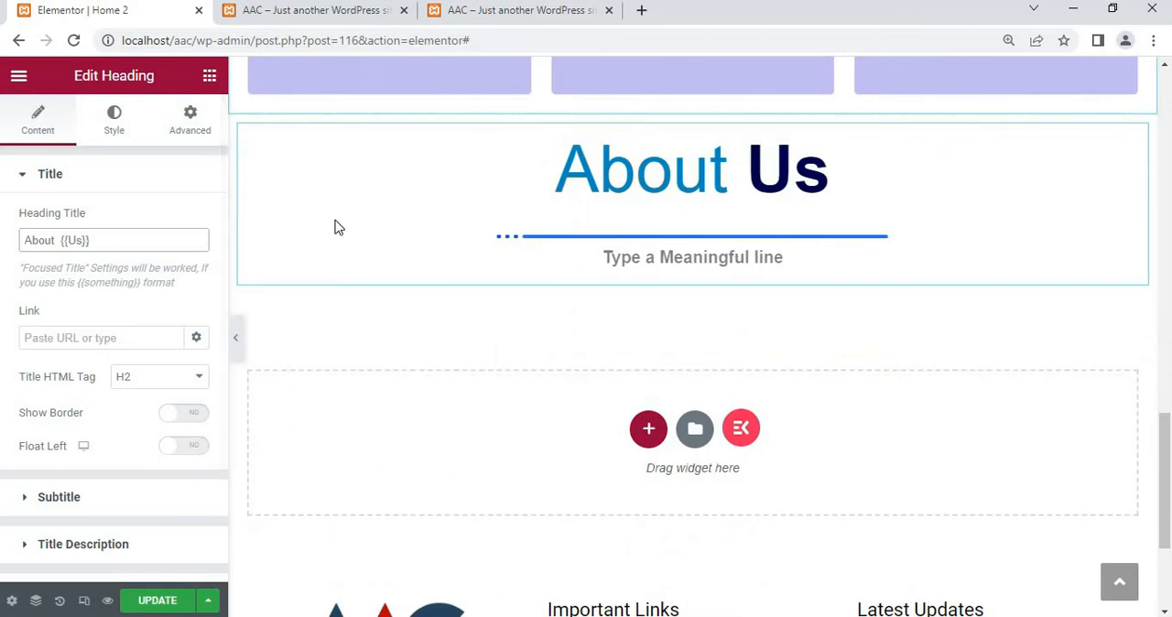
{"action": "left_click", "coordinate": [207, 74]}
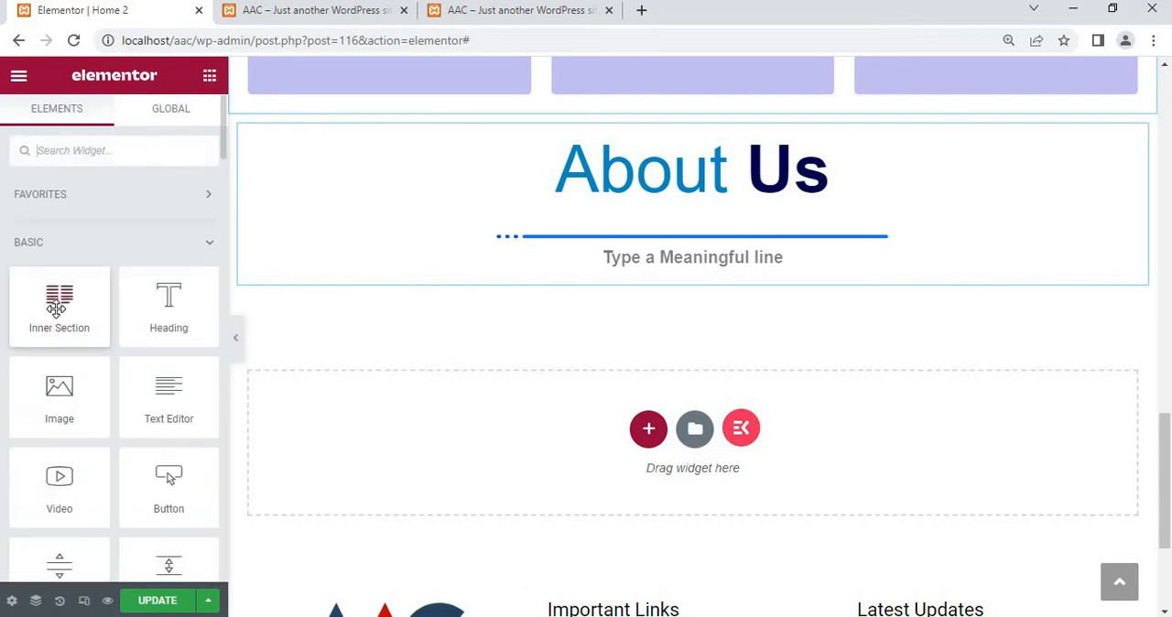
{"action": "left_click_drag", "start_coordinate": [399, 276], "coordinate": [466, 282]}
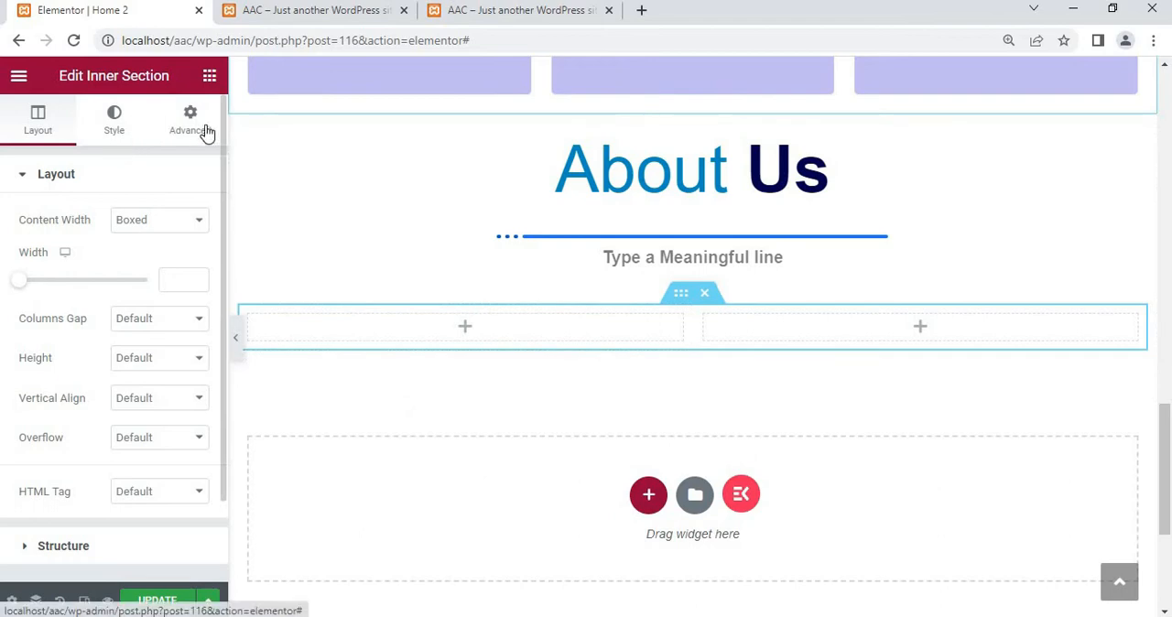
Search the widgets for "slide" and place an Image Carousel in the first column of the About Us inner section
{"action": "left_click", "coordinate": [209, 77]}
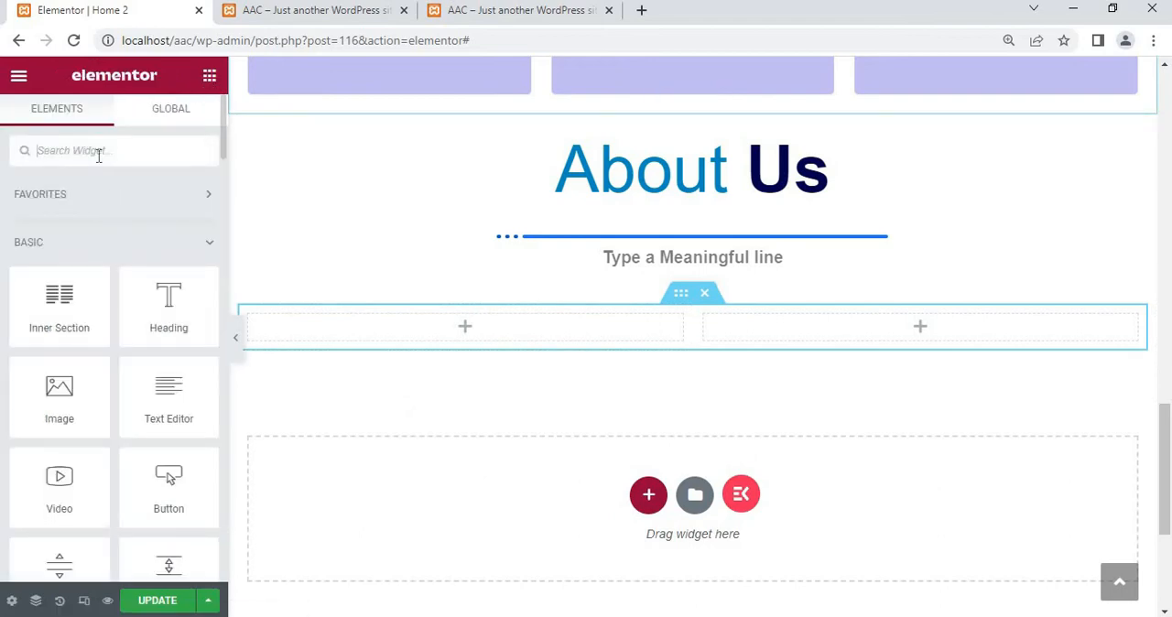
{"action": "type", "text": "slide"}
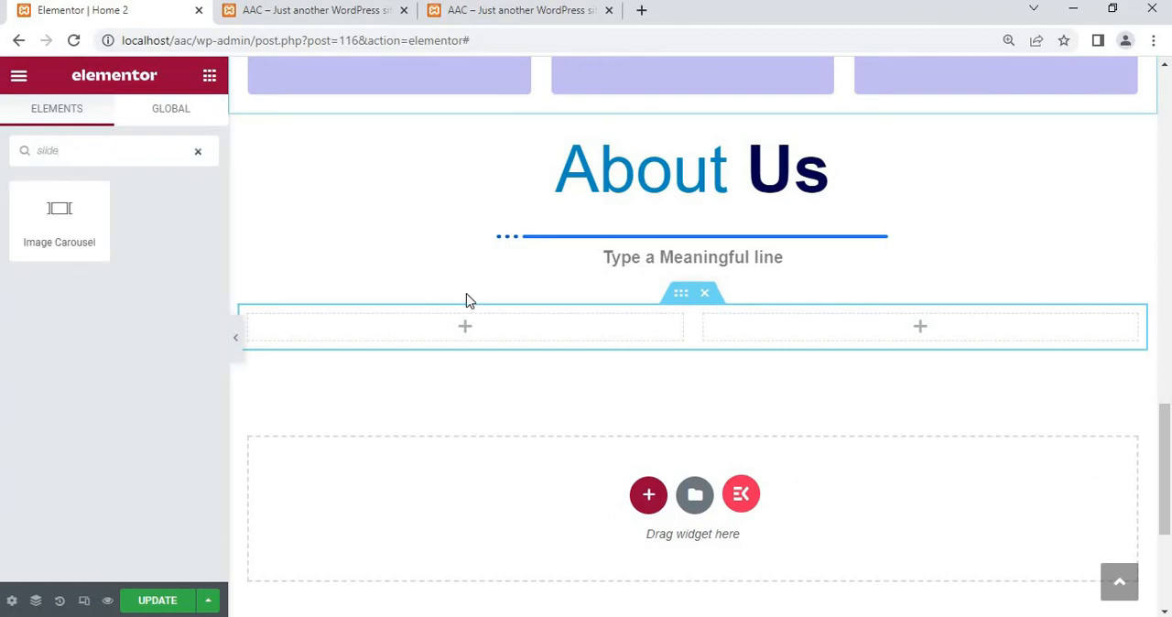
{"action": "scroll", "coordinate": [466, 300], "scroll_direction": "up", "scroll_amount": 15}
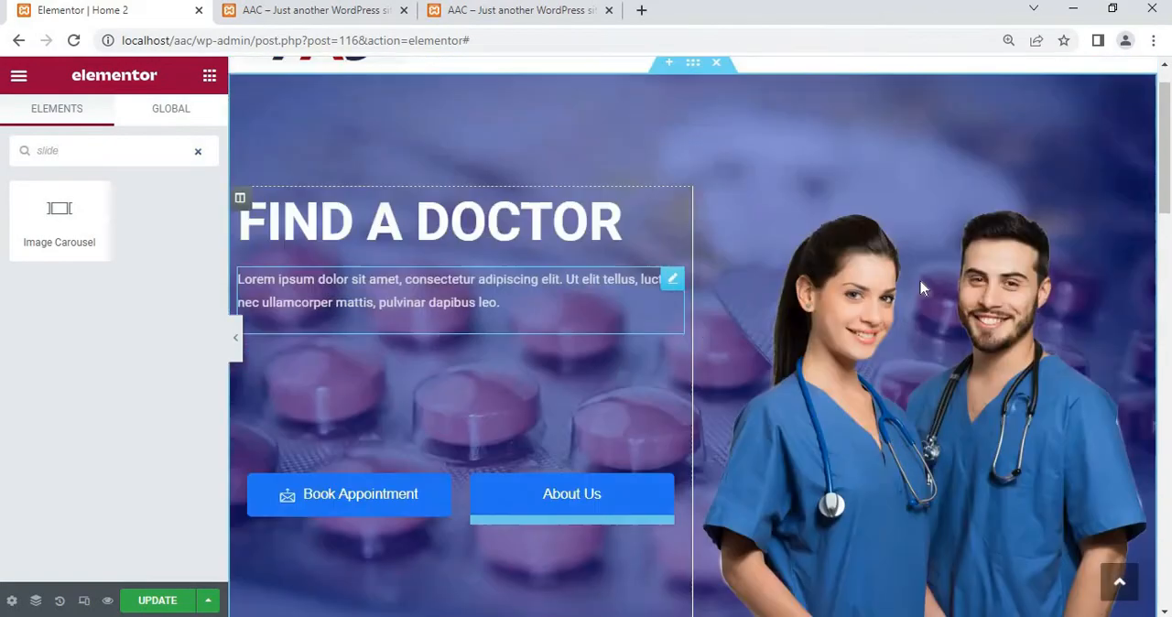
{"action": "scroll", "coordinate": [824, 366], "scroll_direction": "down", "scroll_amount": 15}
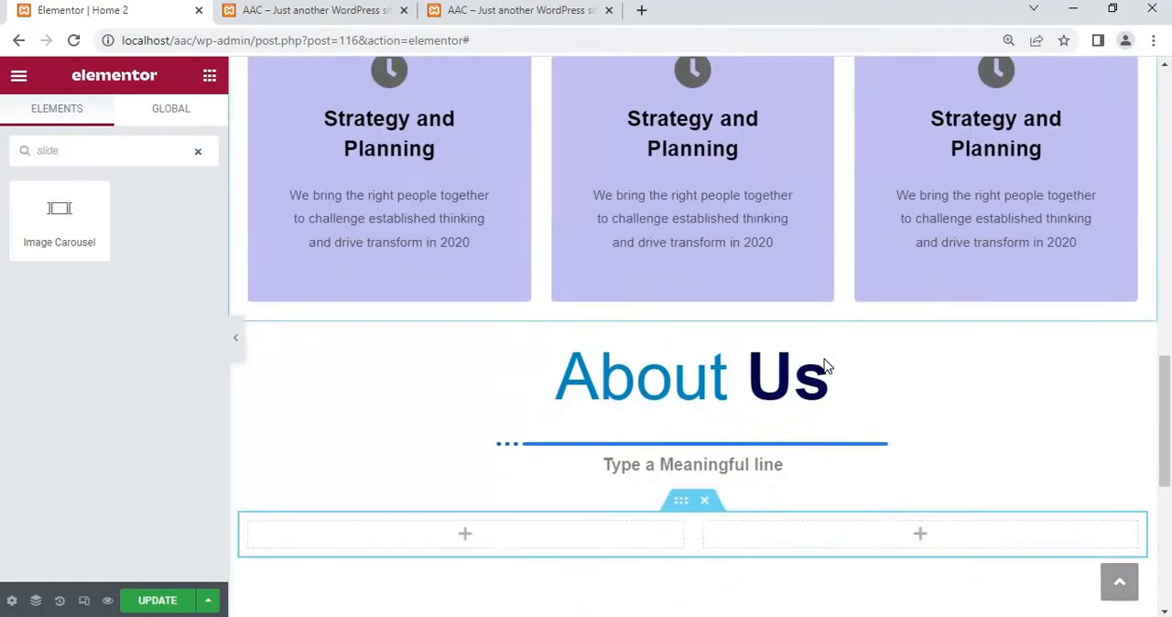
{"action": "scroll", "coordinate": [824, 366], "scroll_direction": "down", "scroll_amount": 5}
{"action": "scroll", "coordinate": [426, 316], "scroll_direction": "up", "scroll_amount": 2}
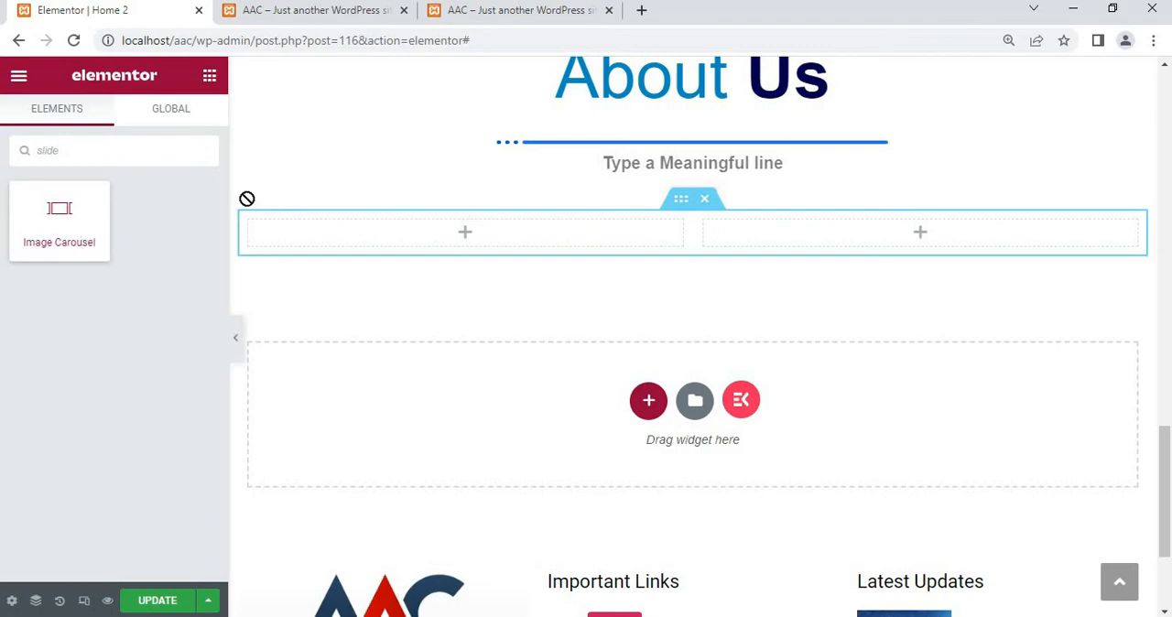
{"action": "left_click_drag", "start_coordinate": [247, 199], "coordinate": [340, 230]}
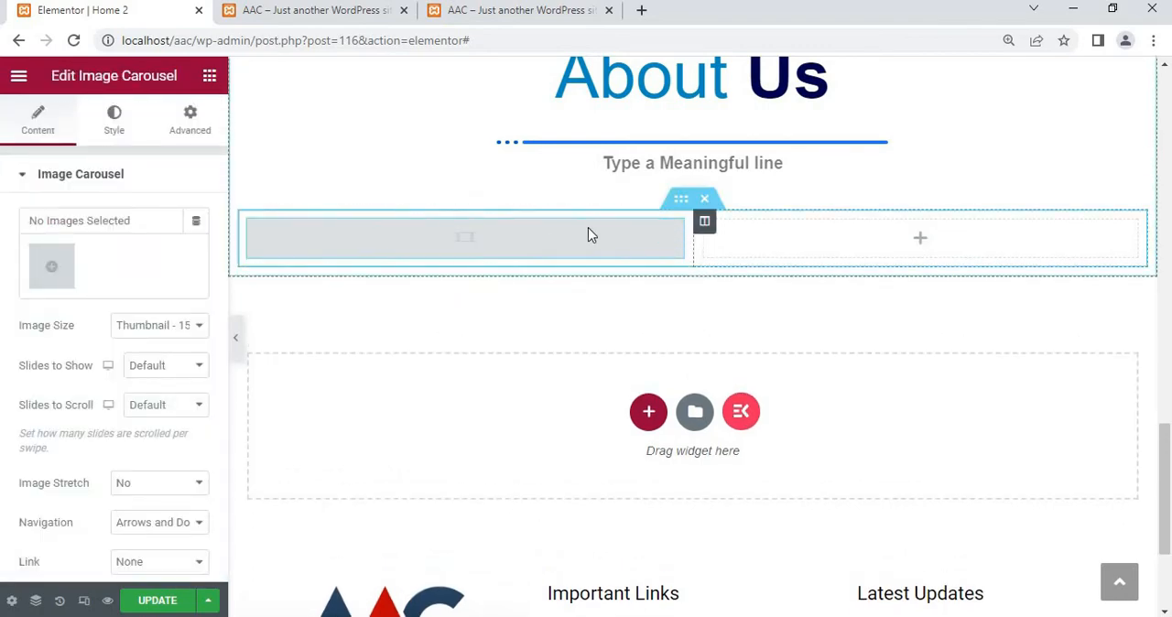
Start the carousel's gallery from the media library, selecting three female doctors, the grey-haired male doctor with folded arms and the slider-3.png nurse
{"action": "left_click", "coordinate": [48, 267]}
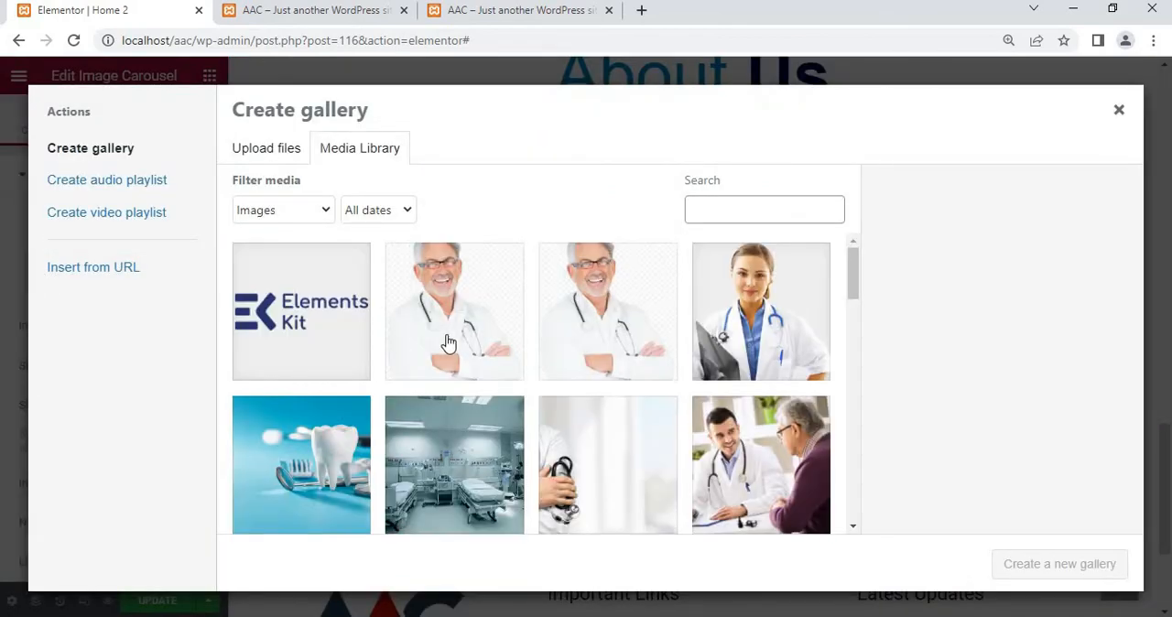
{"action": "scroll", "coordinate": [684, 317], "scroll_direction": "down", "scroll_amount": 1}
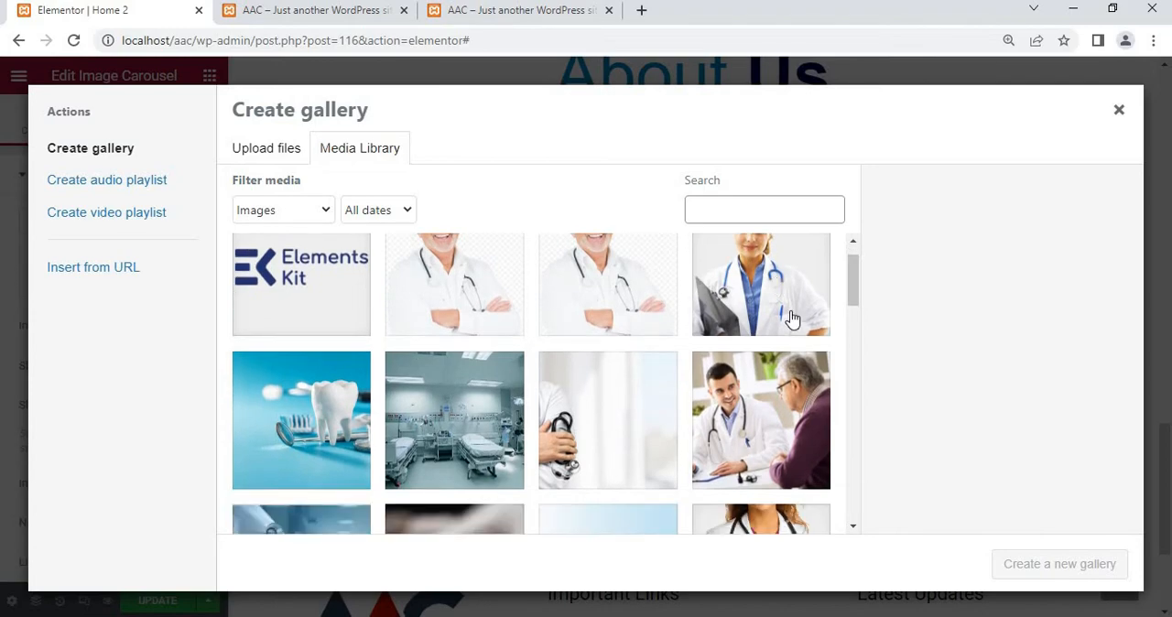
{"action": "left_click", "coordinate": [732, 293]}
{"action": "scroll", "coordinate": [615, 450], "scroll_direction": "down", "scroll_amount": 3}
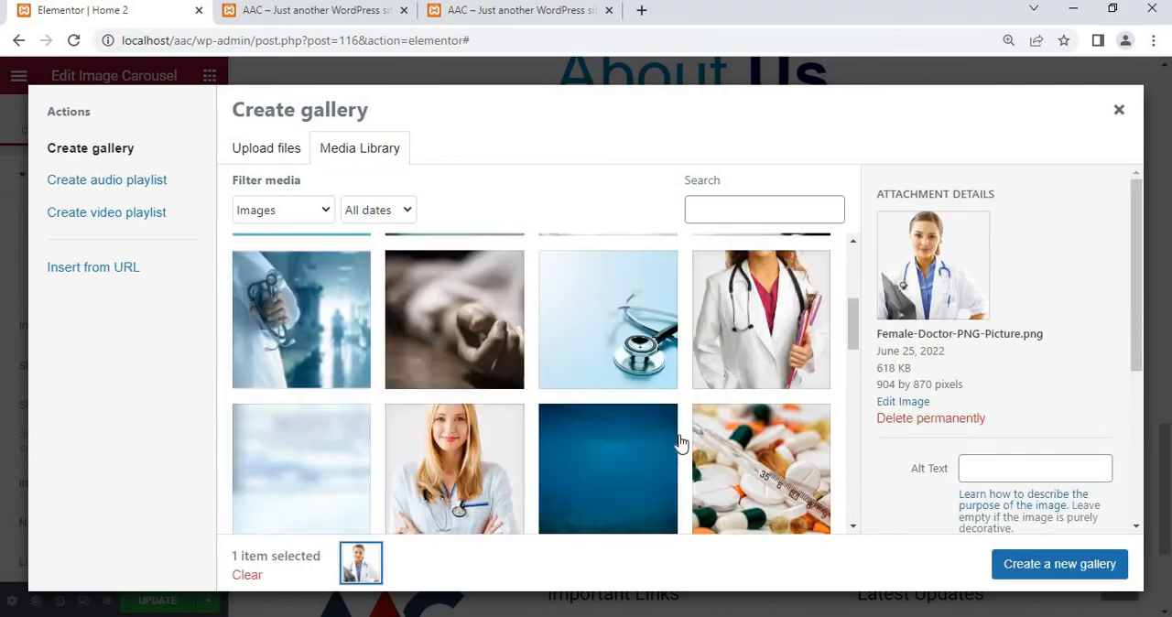
{"action": "left_click", "coordinate": [483, 449]}
{"action": "scroll", "coordinate": [512, 430], "scroll_direction": "down", "scroll_amount": 4}
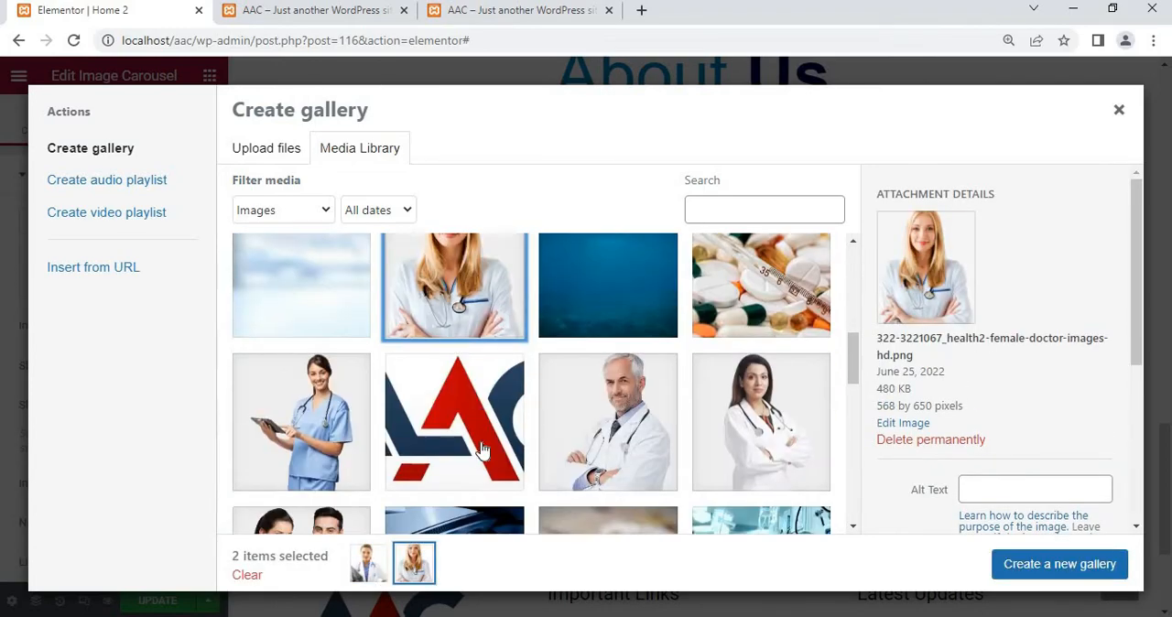
{"action": "left_click", "coordinate": [641, 380]}
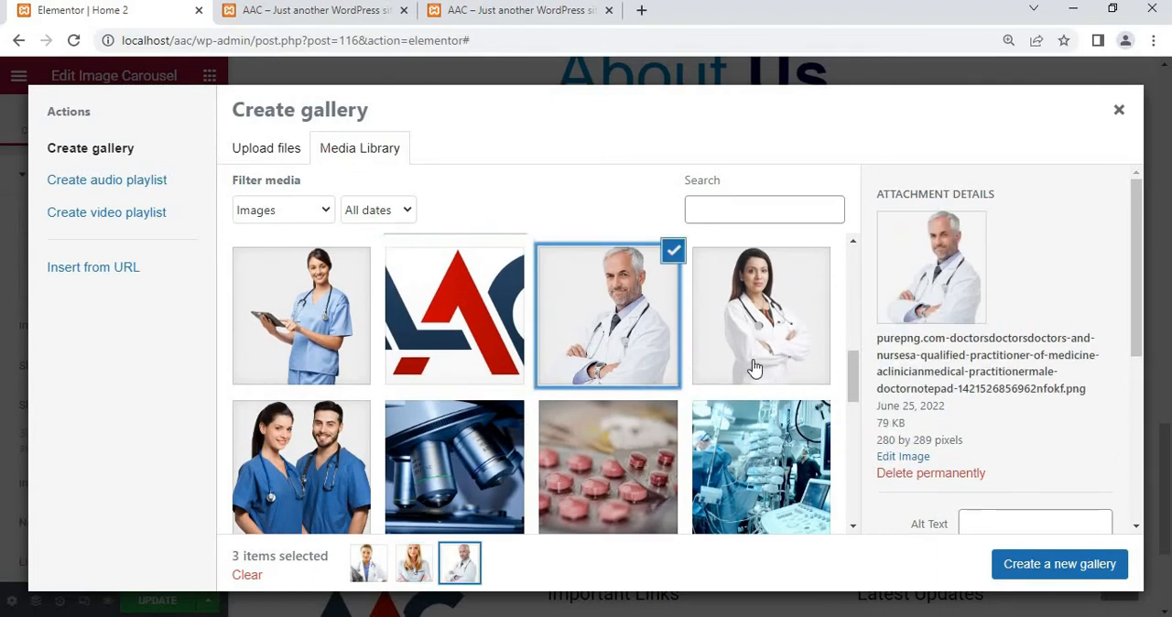
{"action": "left_click", "coordinate": [753, 366]}
{"action": "left_click", "coordinate": [298, 334]}
Add the three male doctor portraits above the Elements Kit logos to the selection, create the gallery and insert it into the carousel
{"action": "scroll", "coordinate": [296, 332], "scroll_direction": "down", "scroll_amount": 1}
{"action": "scroll", "coordinate": [296, 331], "scroll_direction": "down", "scroll_amount": 2}
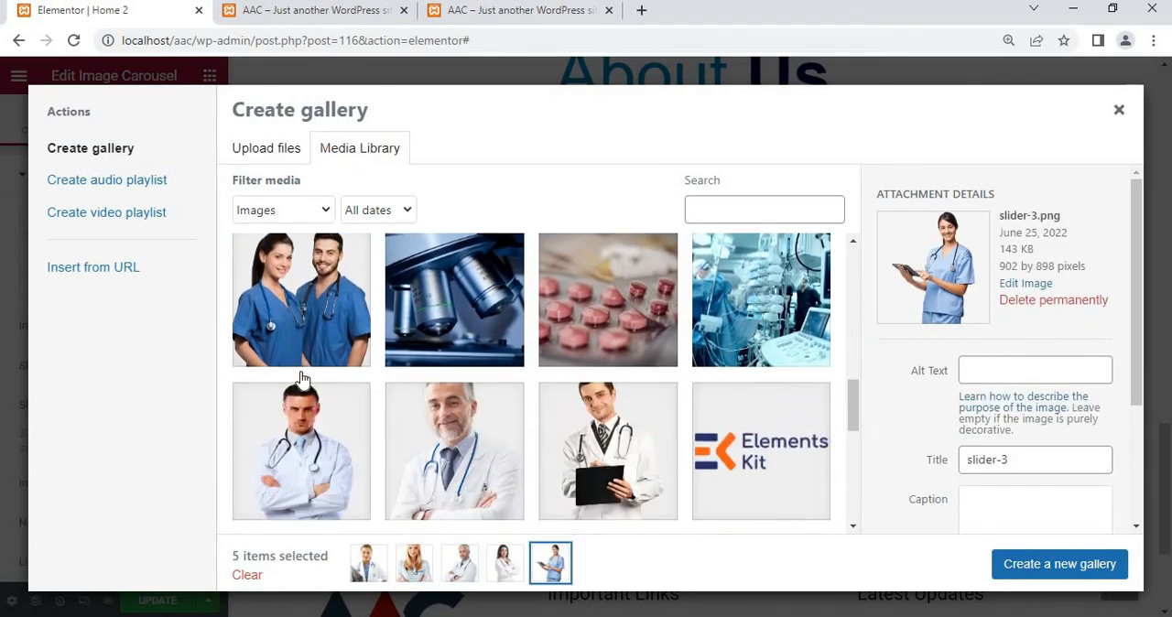
{"action": "left_click", "coordinate": [302, 379]}
{"action": "left_click", "coordinate": [455, 379]}
{"action": "left_click", "coordinate": [619, 398]}
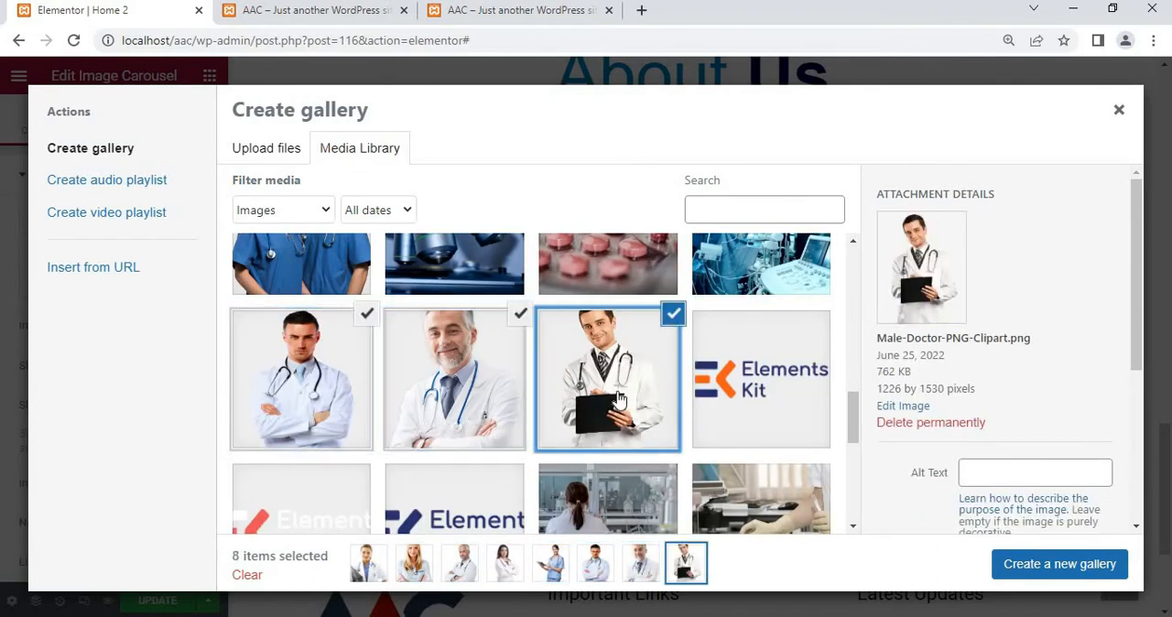
{"action": "scroll", "coordinate": [618, 398], "scroll_direction": "down", "scroll_amount": 2}
{"action": "scroll", "coordinate": [619, 398], "scroll_direction": "down", "scroll_amount": 3}
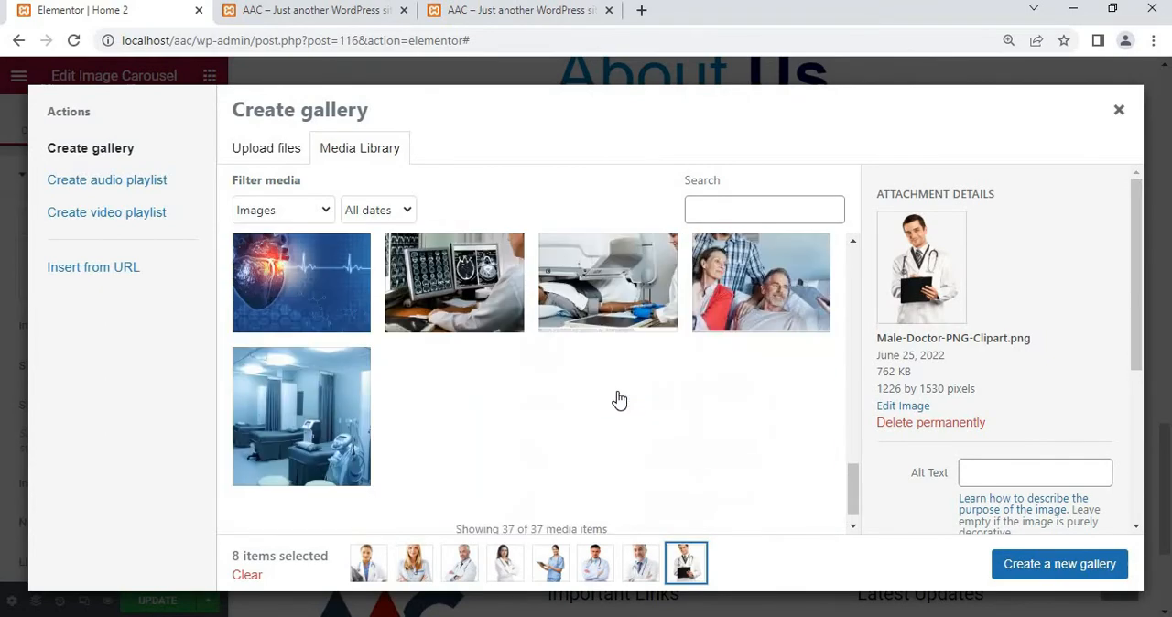
{"action": "left_click", "coordinate": [1030, 559]}
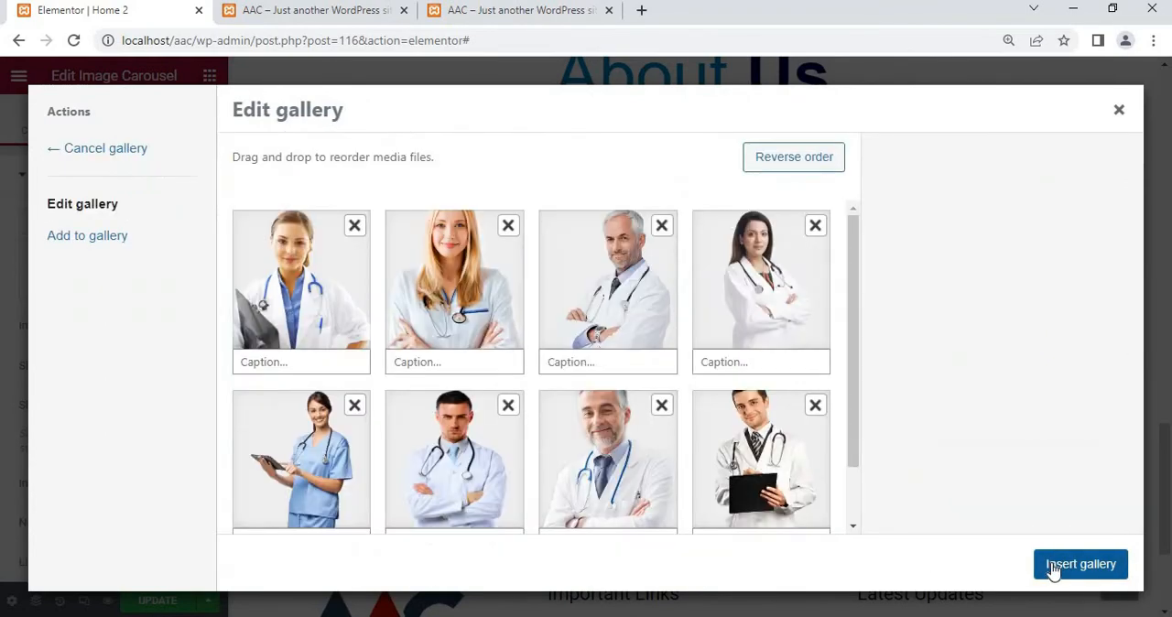
{"action": "left_click", "coordinate": [1052, 567]}
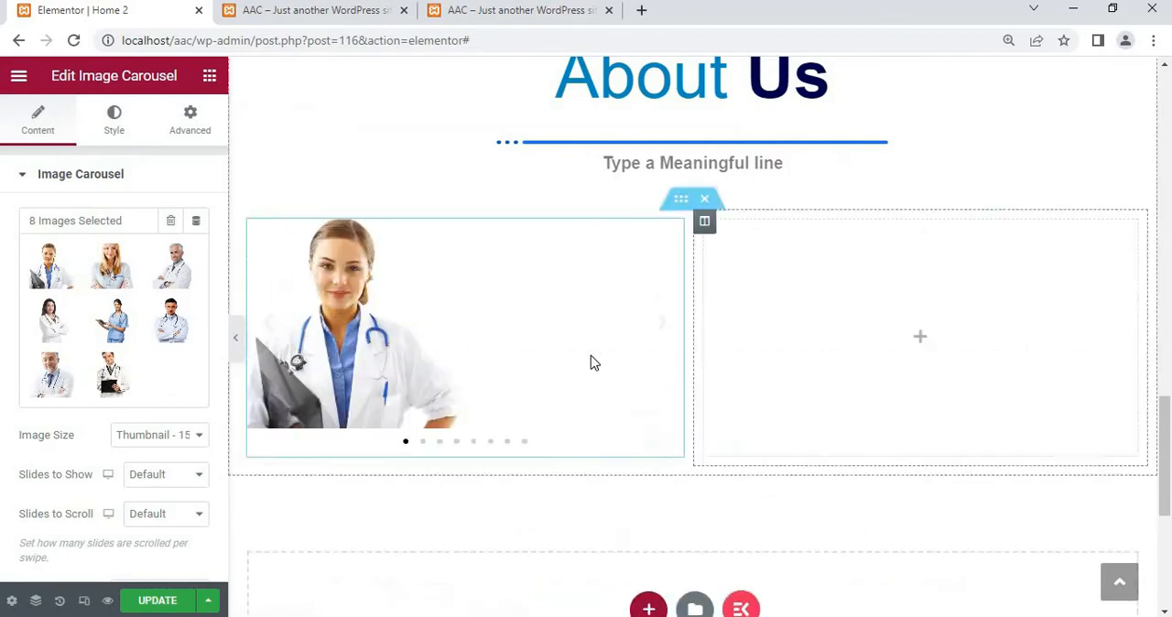
Set the carousel's image size to Full and its slides to show to 1
{"action": "scroll", "coordinate": [57, 408], "scroll_direction": "down", "scroll_amount": 1}
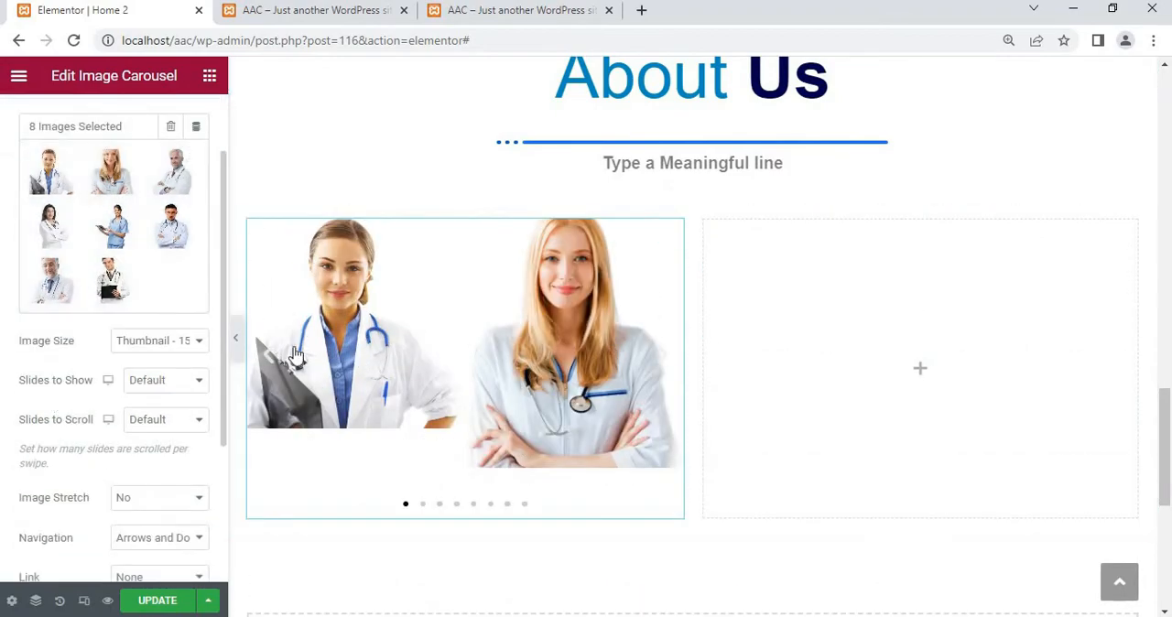
{"action": "left_click", "coordinate": [200, 345]}
{"action": "left_click", "coordinate": [133, 488]}
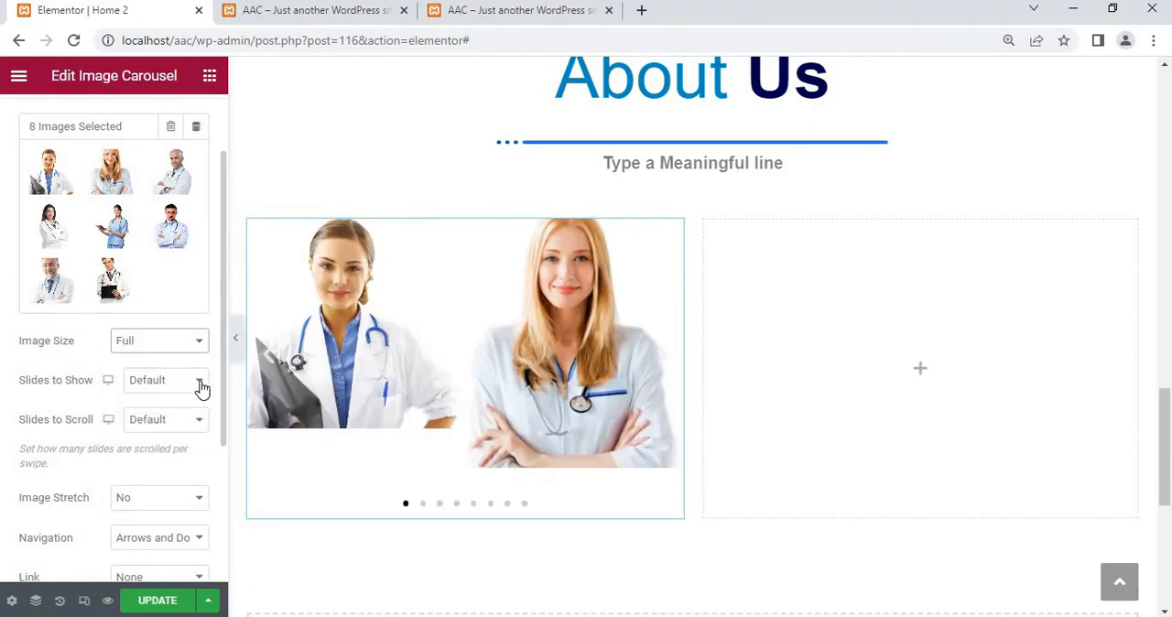
{"action": "left_click", "coordinate": [174, 380]}
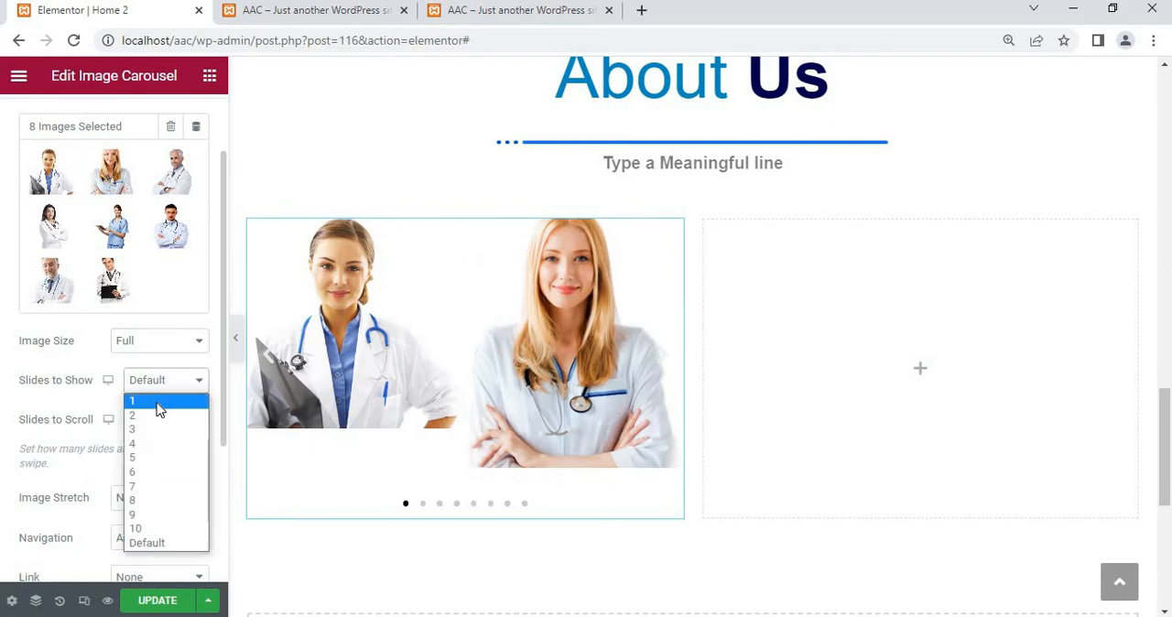
{"action": "left_click", "coordinate": [157, 403]}
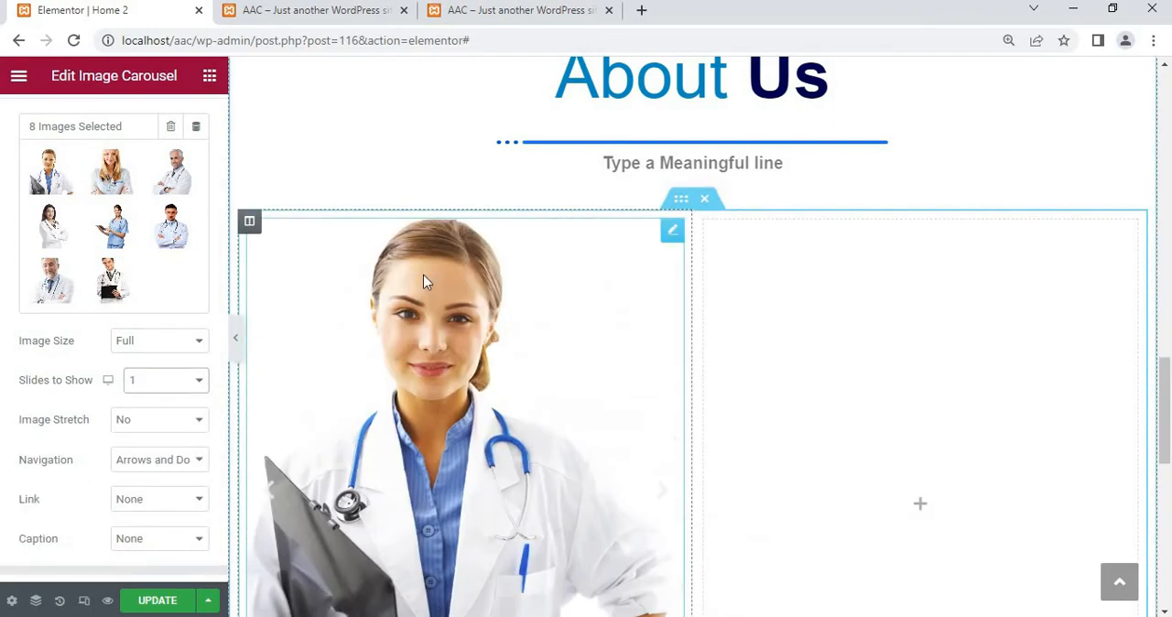
Keep the carousel's image stretch at No and set its navigation to Dots
{"action": "scroll", "coordinate": [339, 379], "scroll_direction": "down", "scroll_amount": 2}
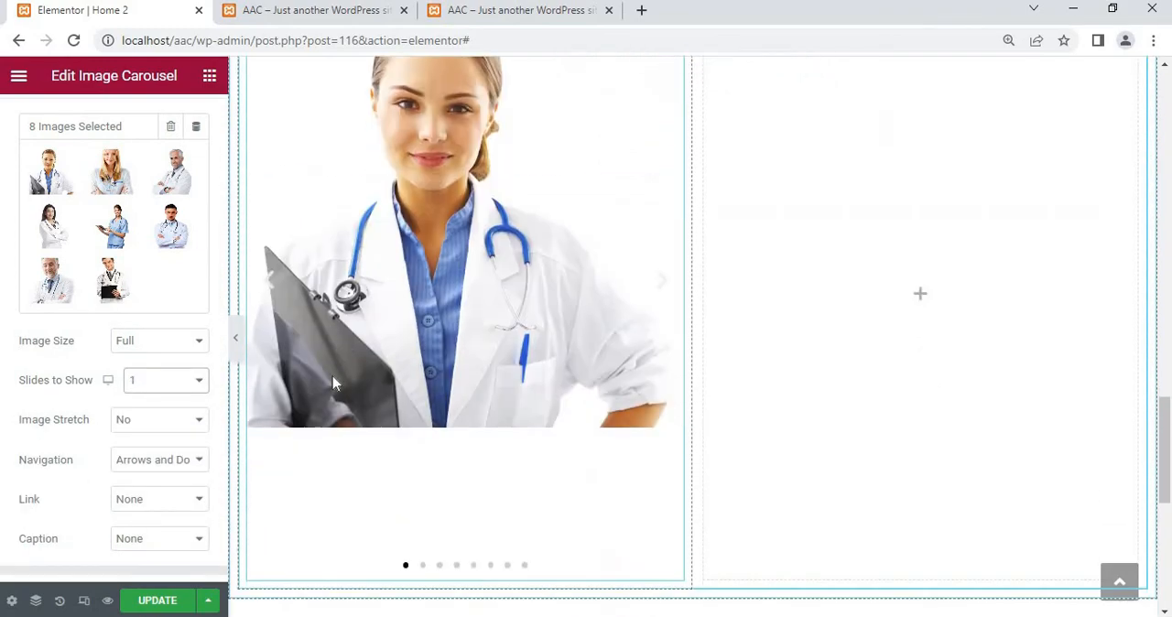
{"action": "left_click", "coordinate": [152, 423]}
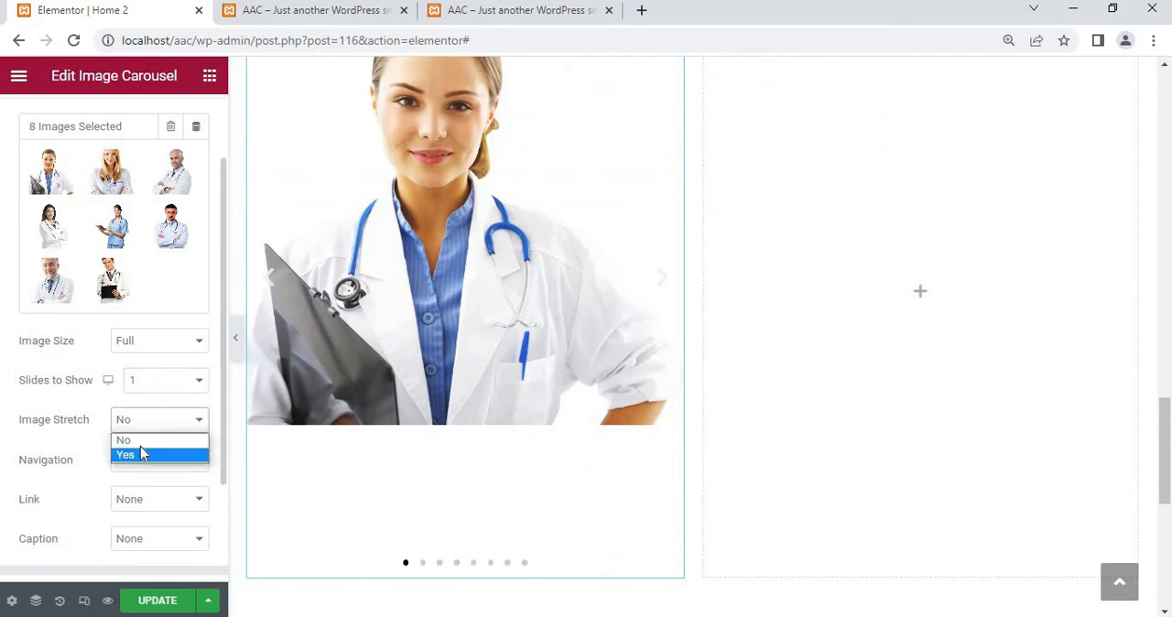
{"action": "left_click", "coordinate": [128, 441]}
{"action": "scroll", "coordinate": [126, 453], "scroll_direction": "down", "scroll_amount": 2}
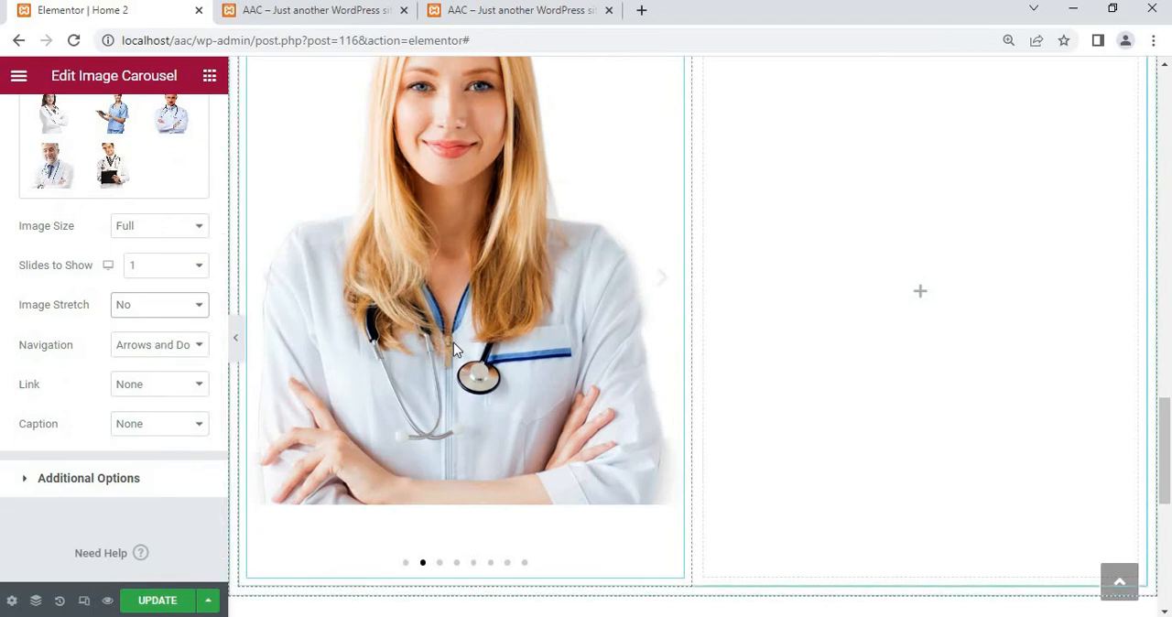
{"action": "left_click", "coordinate": [183, 346]}
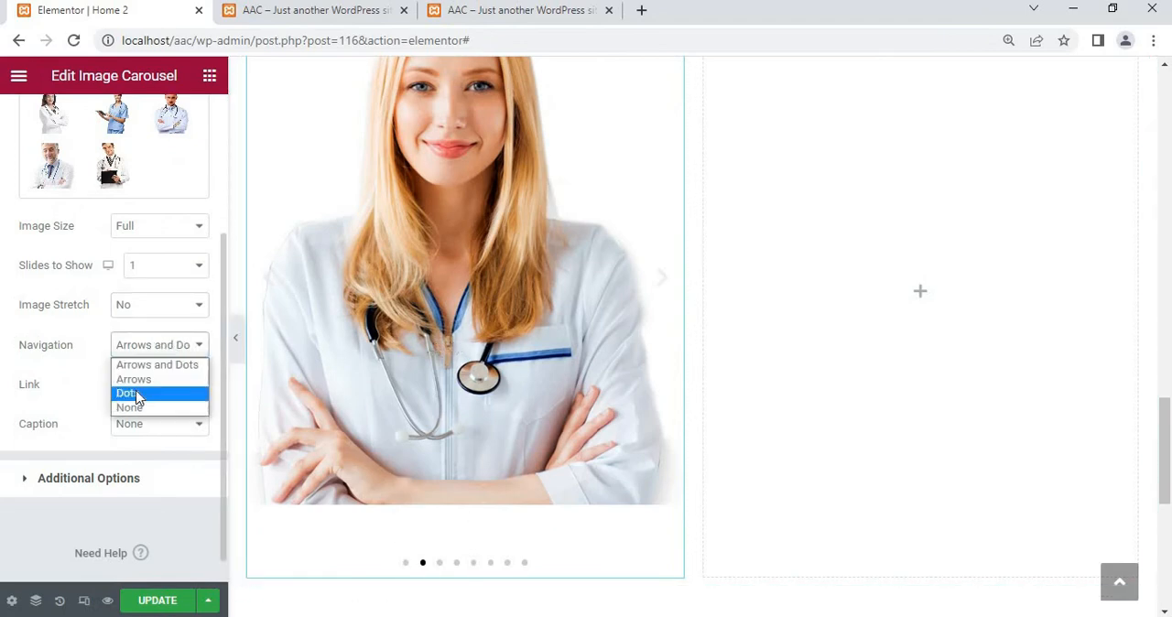
{"action": "left_click", "coordinate": [139, 398]}
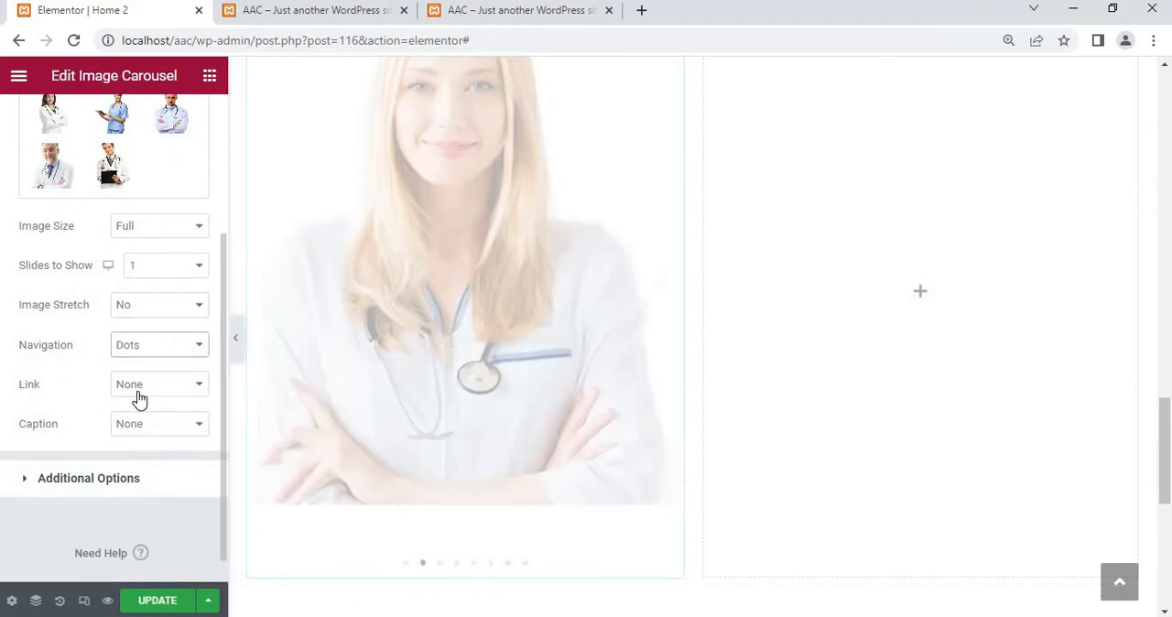
{"action": "scroll", "coordinate": [136, 398], "scroll_direction": "down", "scroll_amount": 1}
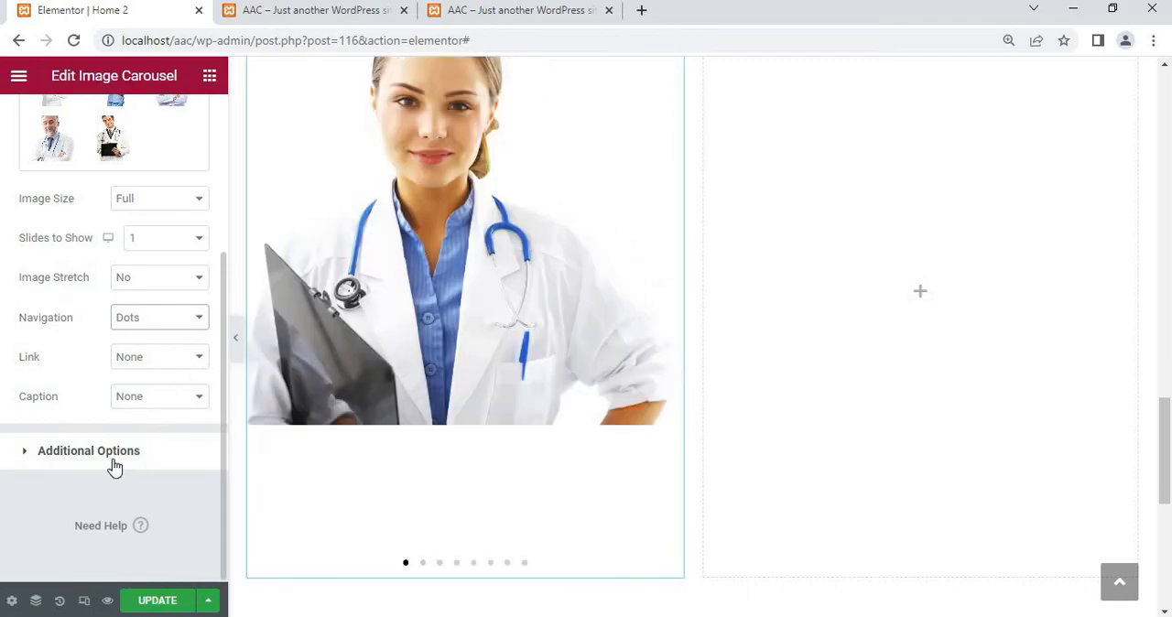
Turn on Lazyload for the image carousel, keep Autoplay at Yes and set the autoplay speed to 3000
{"action": "left_click", "coordinate": [113, 465]}
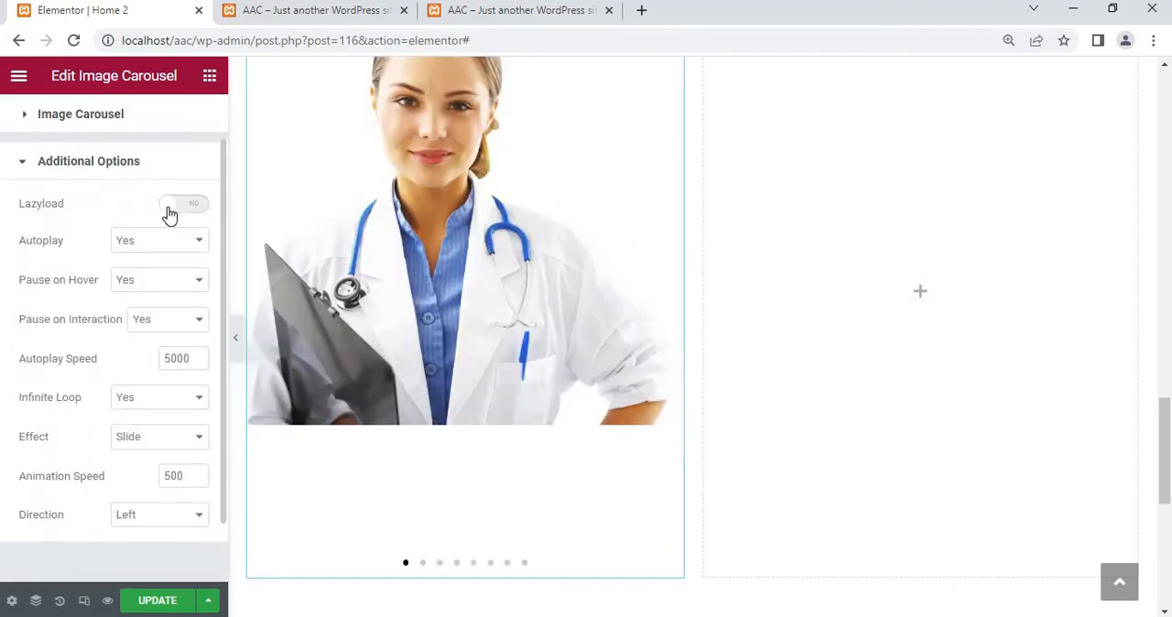
{"action": "left_click", "coordinate": [170, 210]}
{"action": "left_click", "coordinate": [158, 247]}
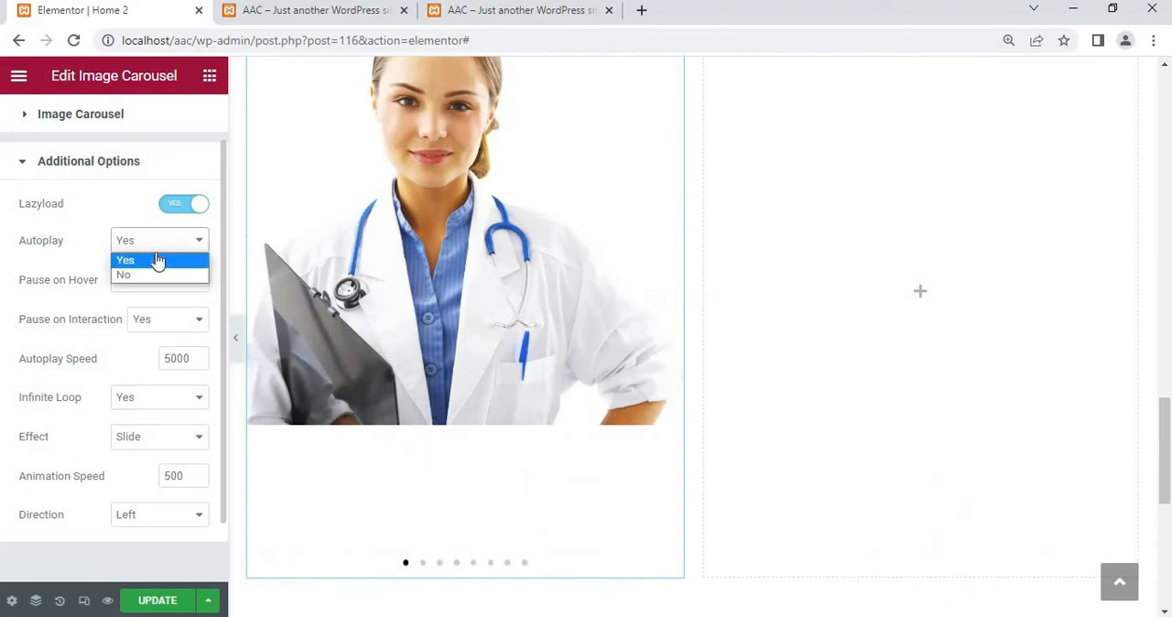
{"action": "left_click", "coordinate": [71, 265]}
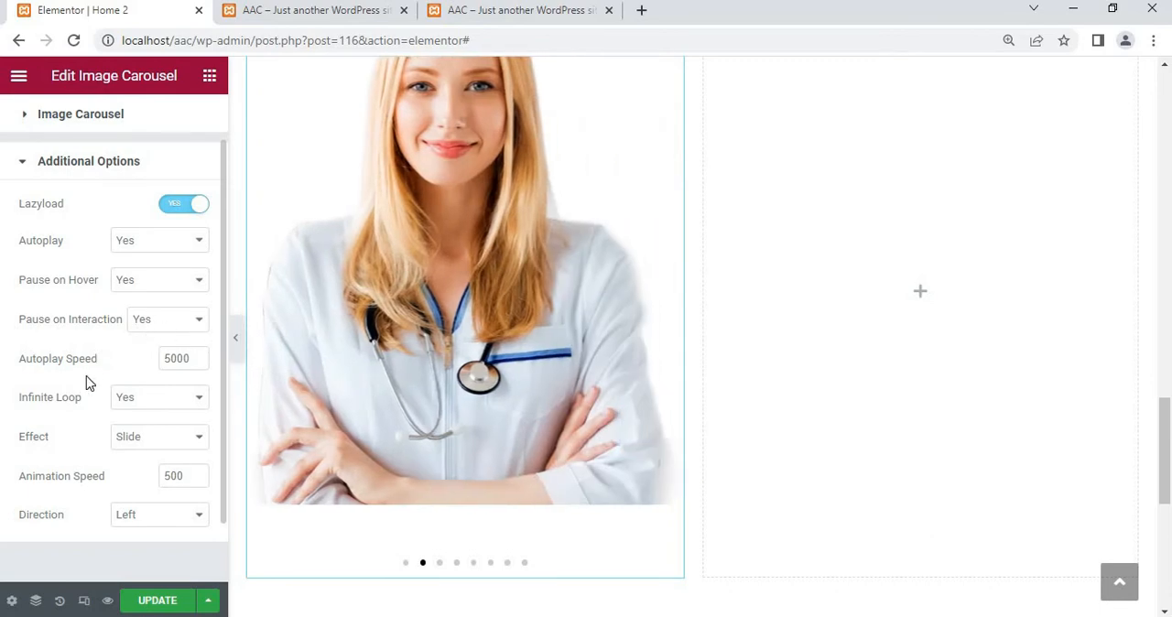
{"action": "scroll", "coordinate": [106, 366], "scroll_direction": "down", "scroll_amount": 2}
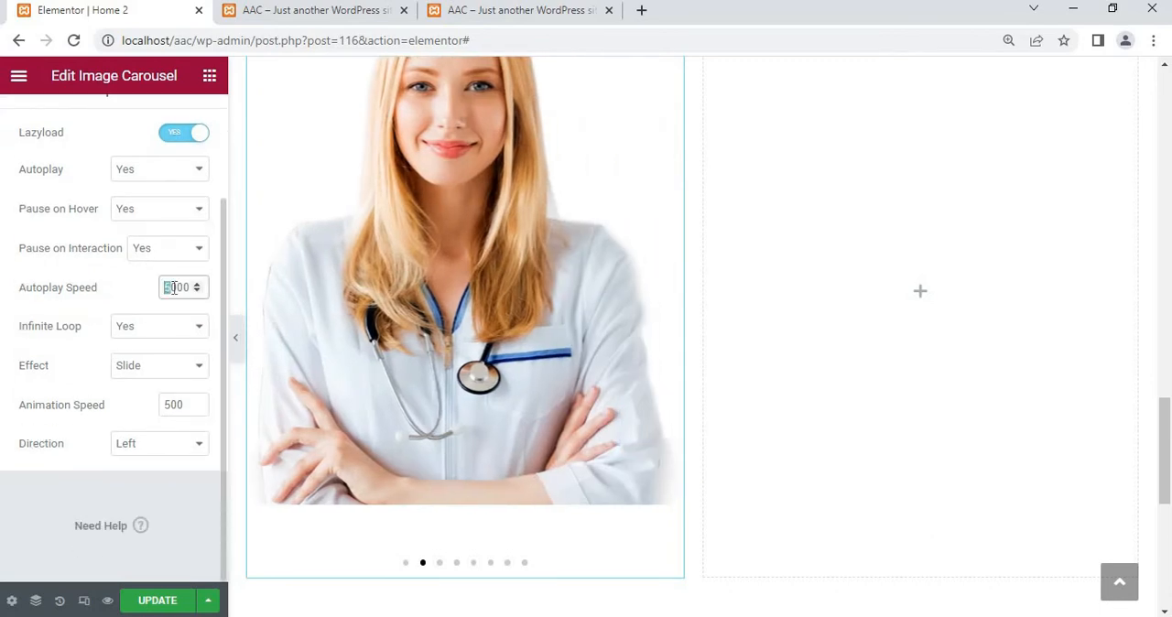
Keep the carousel's effect at Slide and its direction at Left
{"action": "left_click", "coordinate": [144, 374]}
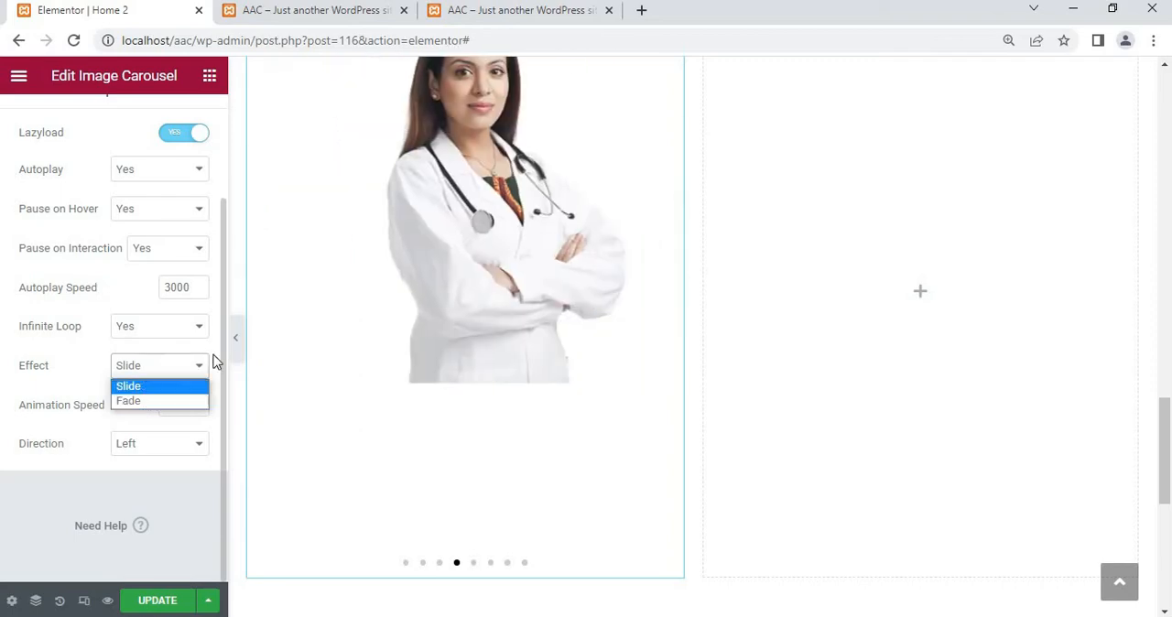
{"action": "left_click", "coordinate": [81, 365]}
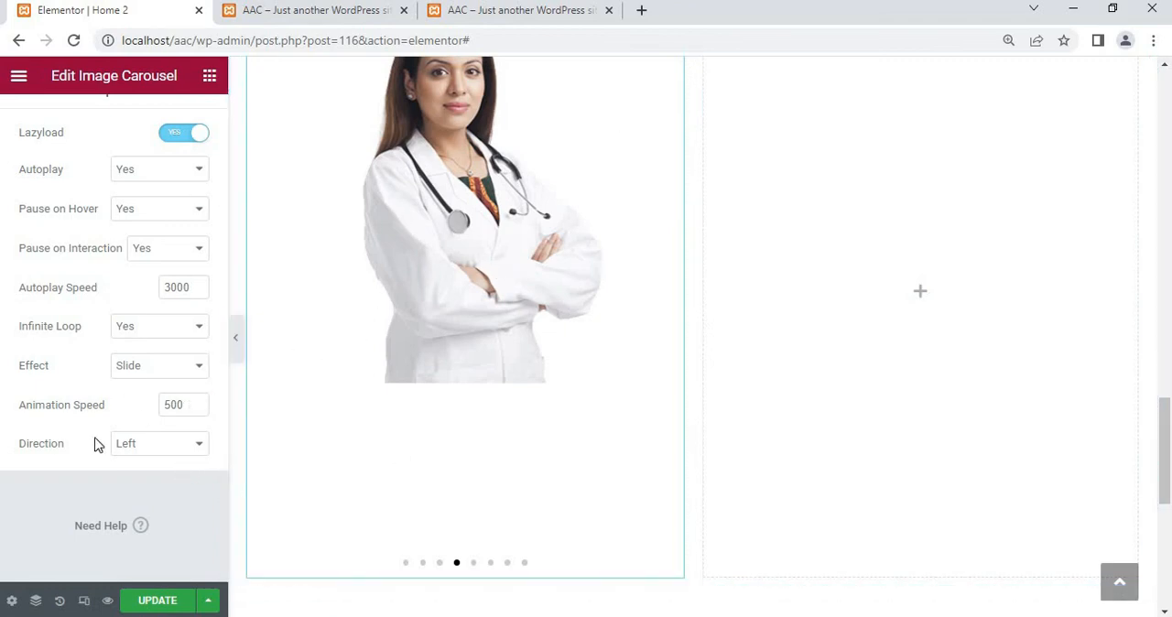
{"action": "left_click", "coordinate": [152, 444]}
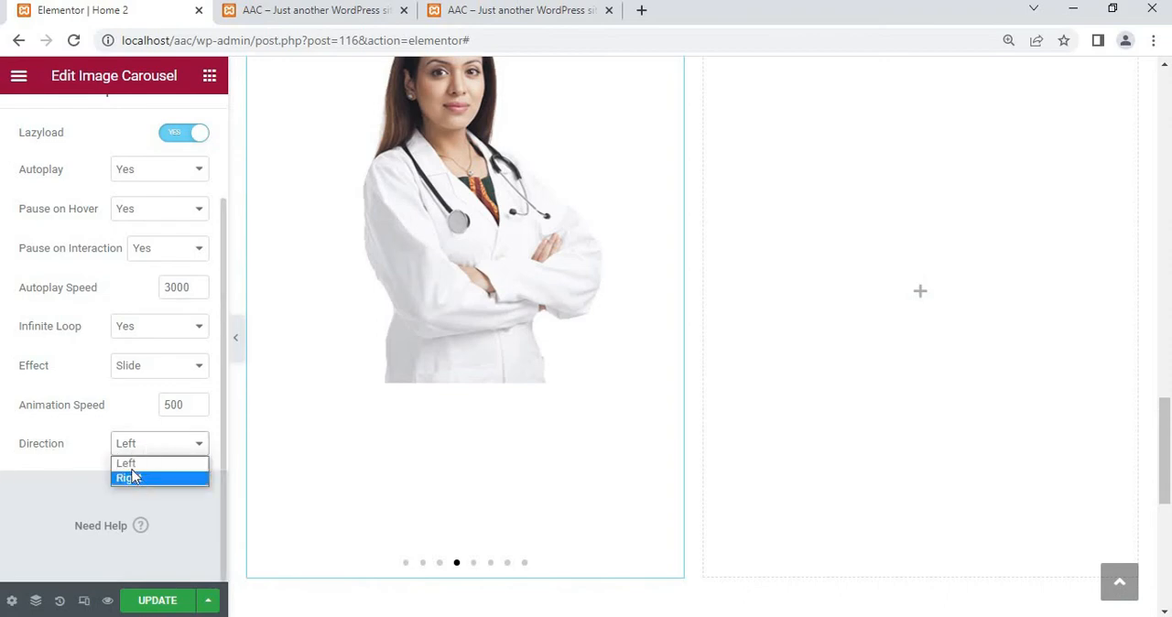
{"action": "left_click", "coordinate": [83, 464]}
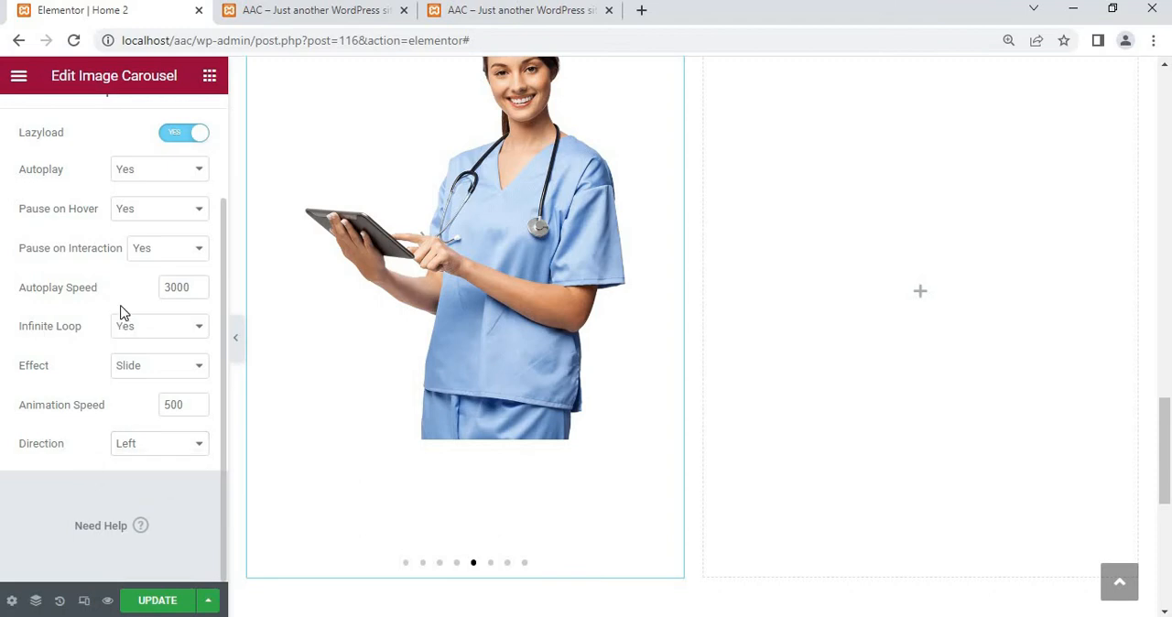
Try the Inside position for the carousel's pagination dots, return it to Outside and set the dot size to 10
{"action": "scroll", "coordinate": [120, 311], "scroll_direction": "up", "scroll_amount": 3}
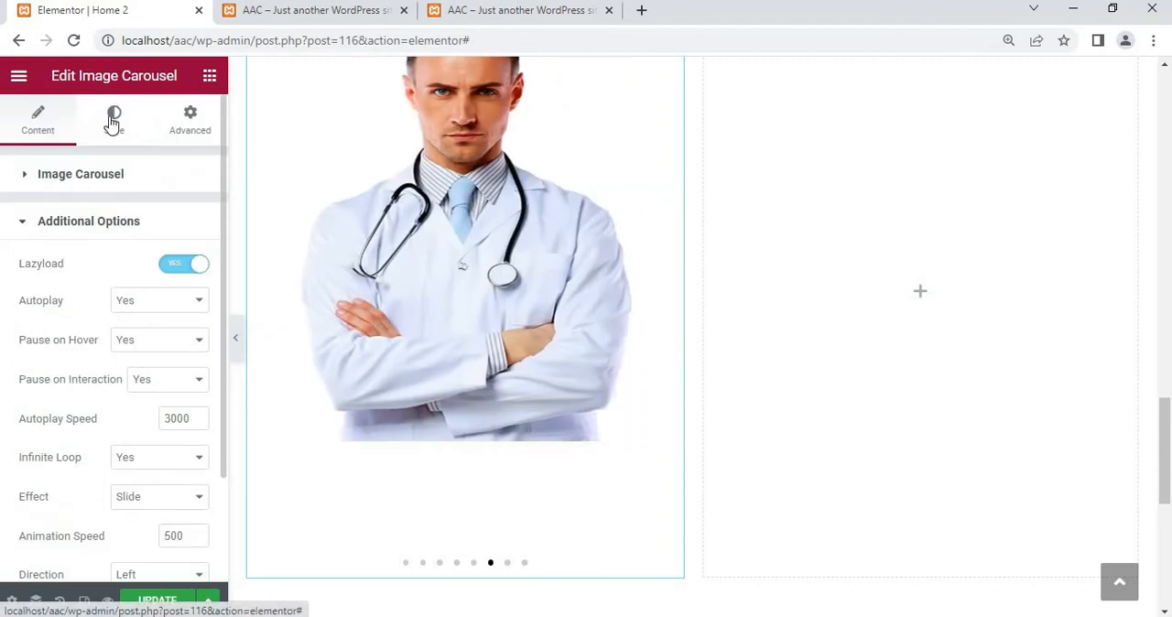
{"action": "left_click", "coordinate": [114, 121]}
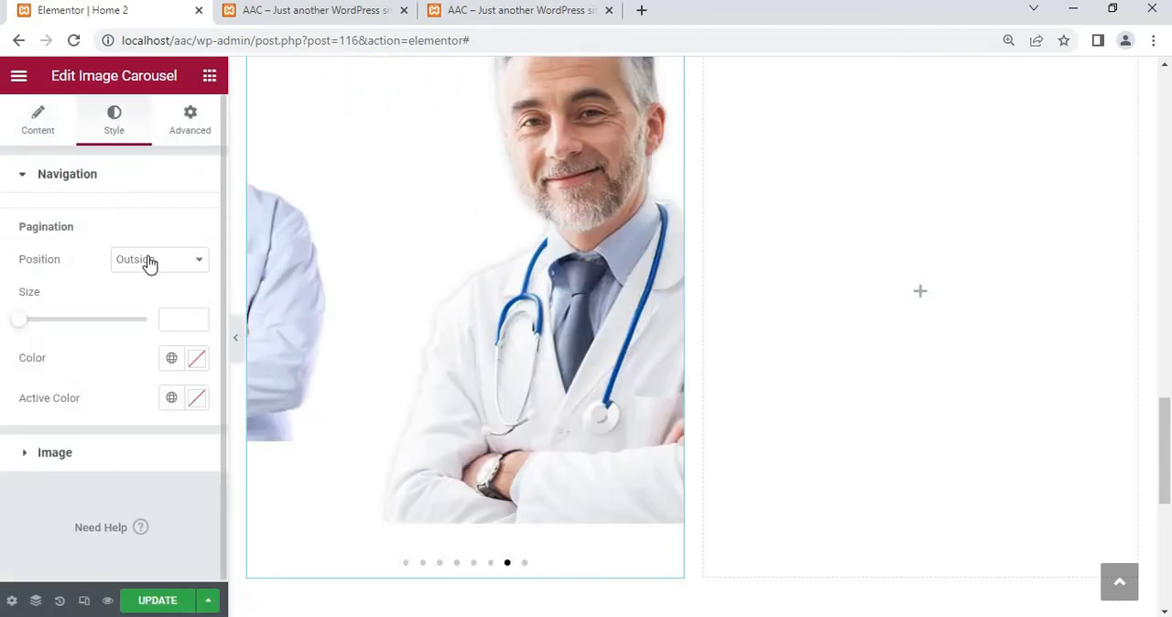
{"action": "left_click", "coordinate": [150, 263]}
{"action": "left_click", "coordinate": [155, 295]}
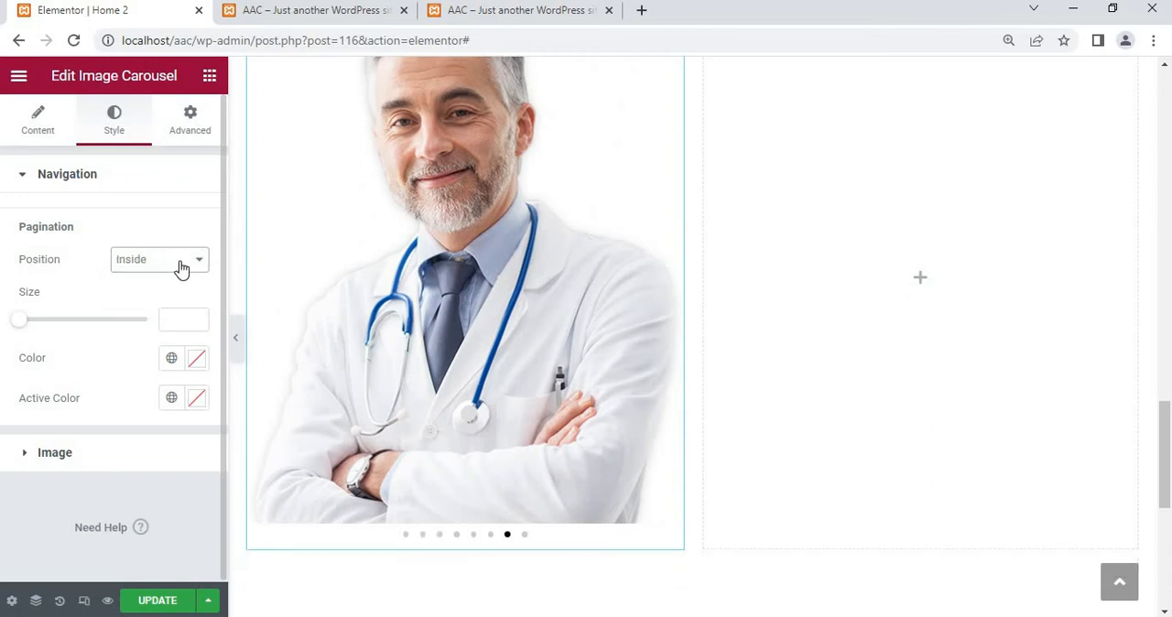
{"action": "left_click", "coordinate": [183, 264]}
{"action": "left_click", "coordinate": [149, 279]}
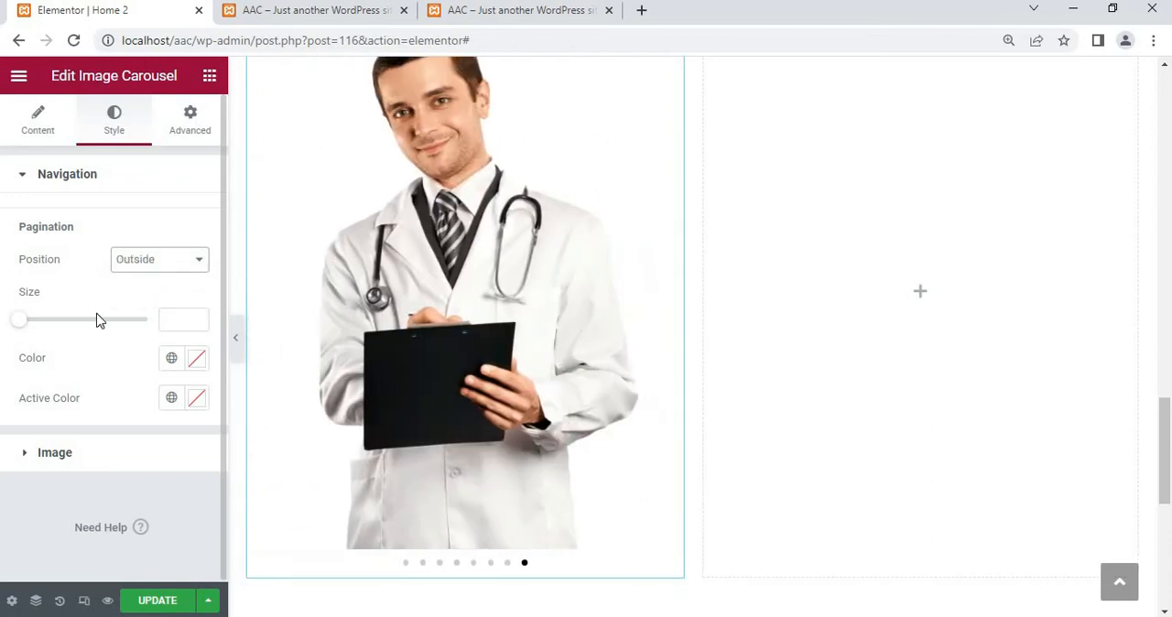
{"action": "left_click_drag", "start_coordinate": [47, 327], "coordinate": [191, 356]}
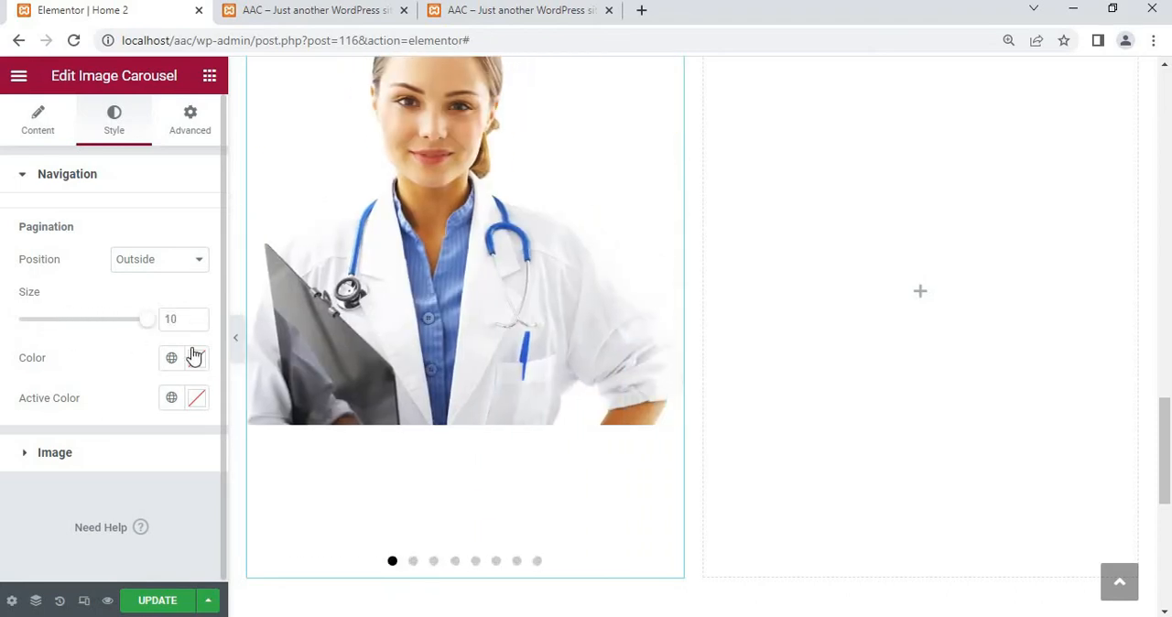
{"action": "left_click", "coordinate": [413, 560]}
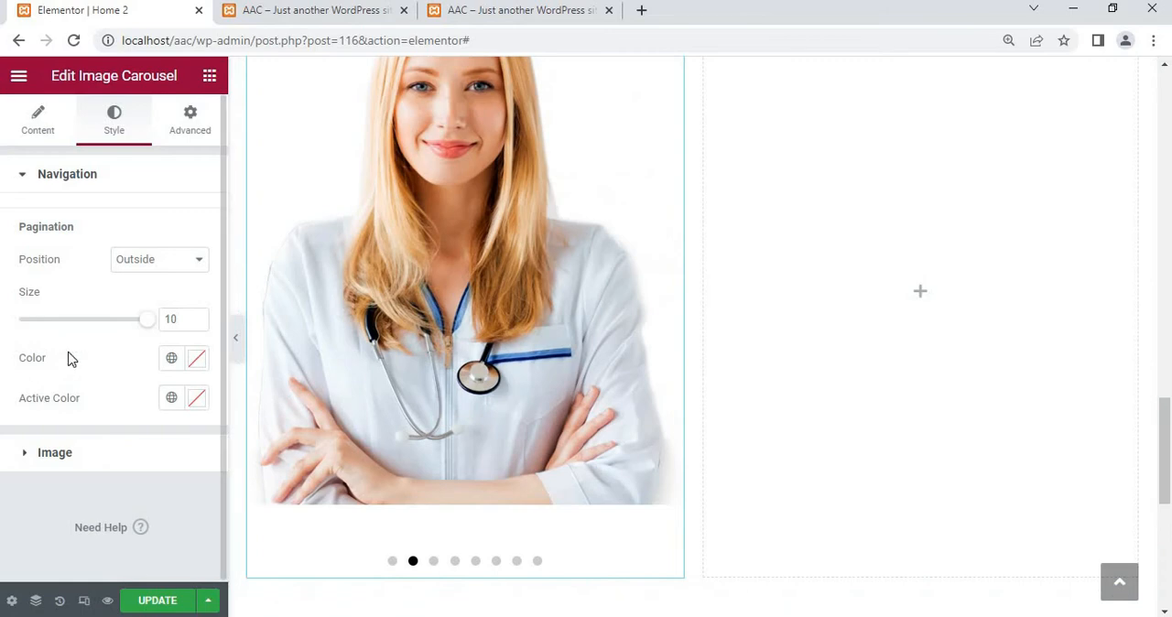
Set the color of the carousel's inactive pagination dots to a very light lavender
{"action": "left_click", "coordinate": [197, 359]}
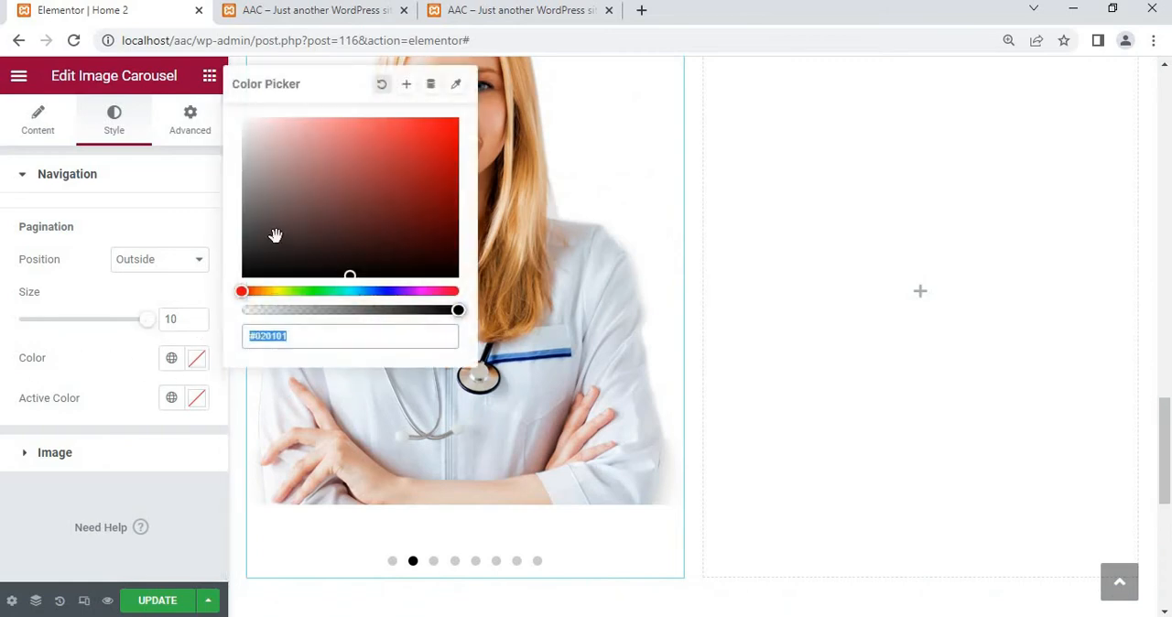
{"action": "left_click", "coordinate": [424, 190]}
{"action": "left_click", "coordinate": [444, 136]}
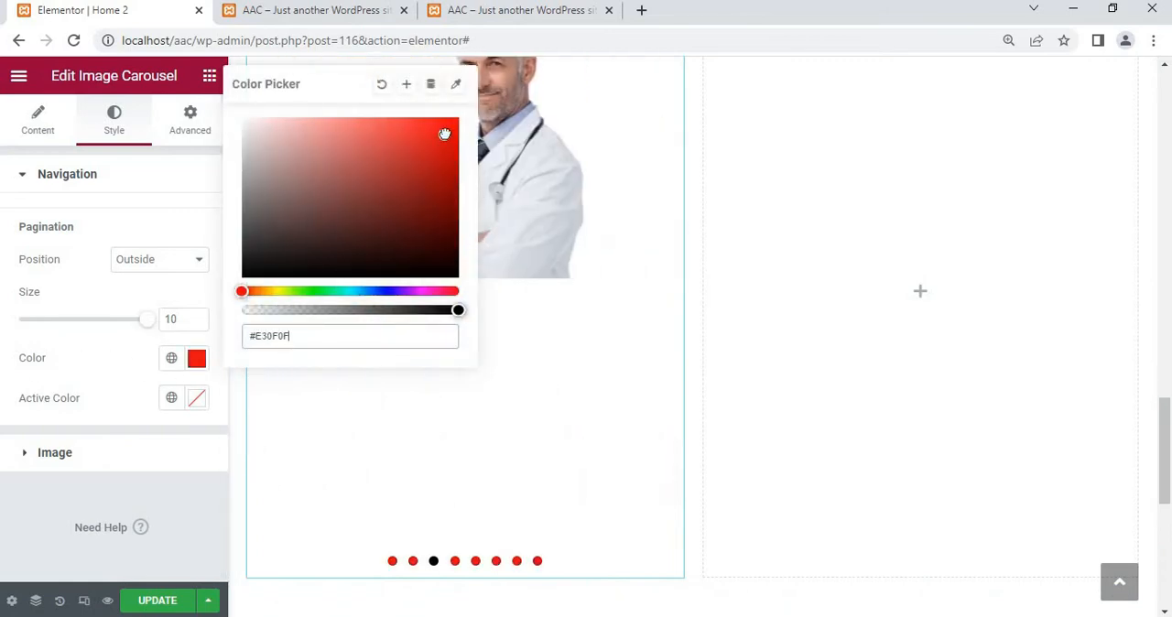
{"action": "left_click", "coordinate": [384, 291]}
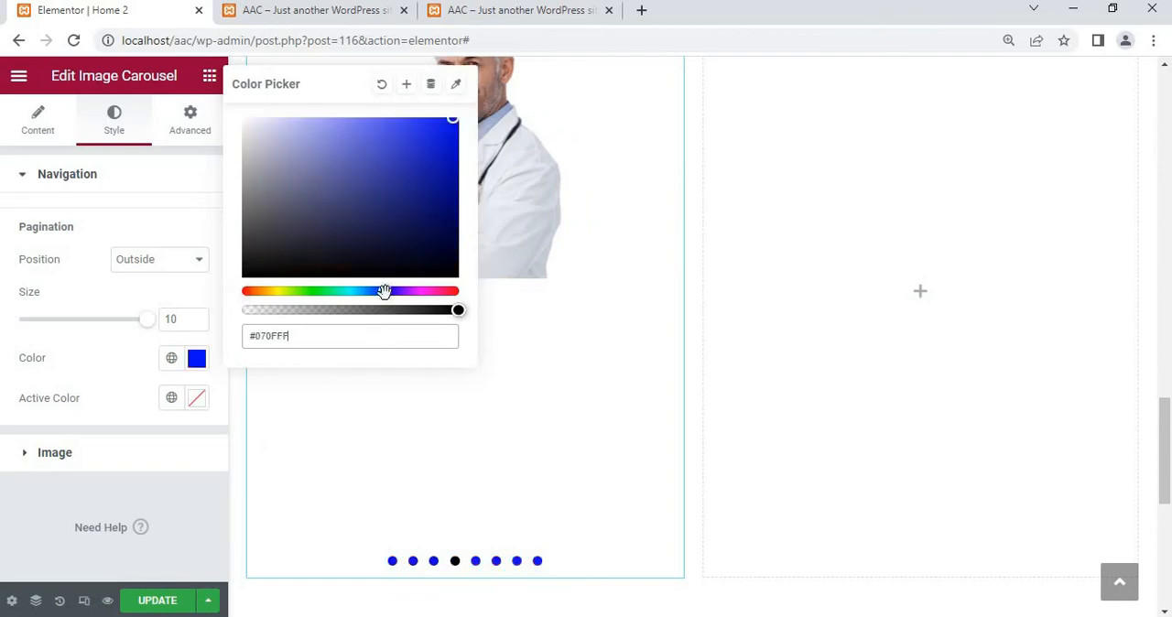
{"action": "left_click_drag", "start_coordinate": [274, 124], "coordinate": [247, 123]}
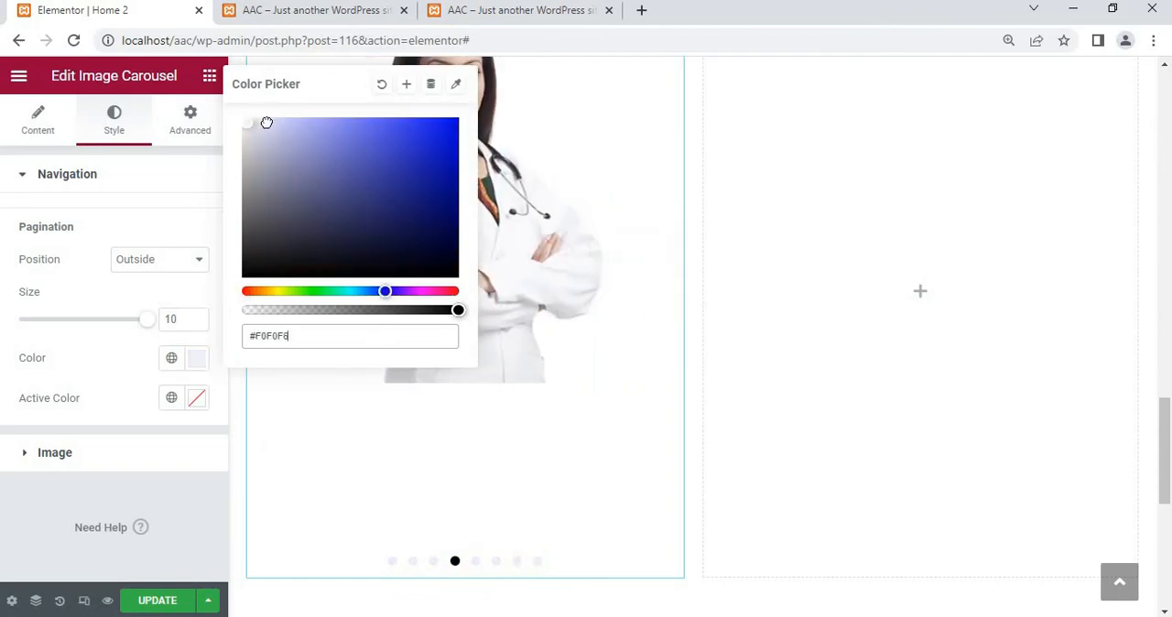
{"action": "left_click", "coordinate": [266, 122]}
{"action": "left_click", "coordinate": [116, 347]}
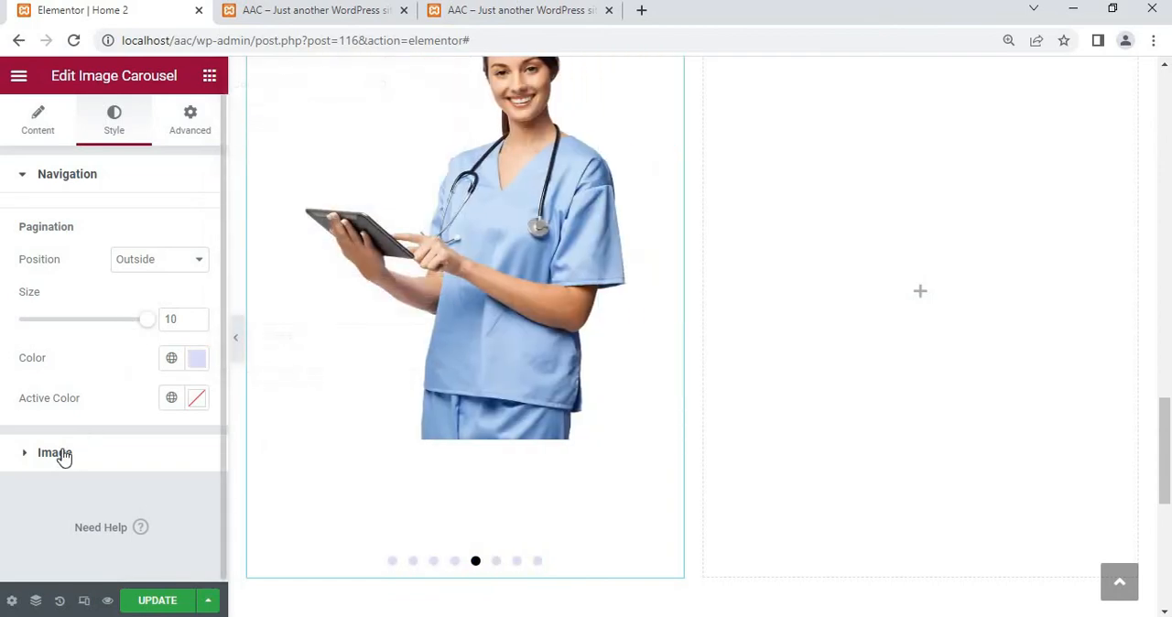
Check the carousel's image border options, keep the border type at None, and view its advanced layout settings
{"action": "left_click", "coordinate": [57, 453]}
{"action": "left_click", "coordinate": [145, 274]}
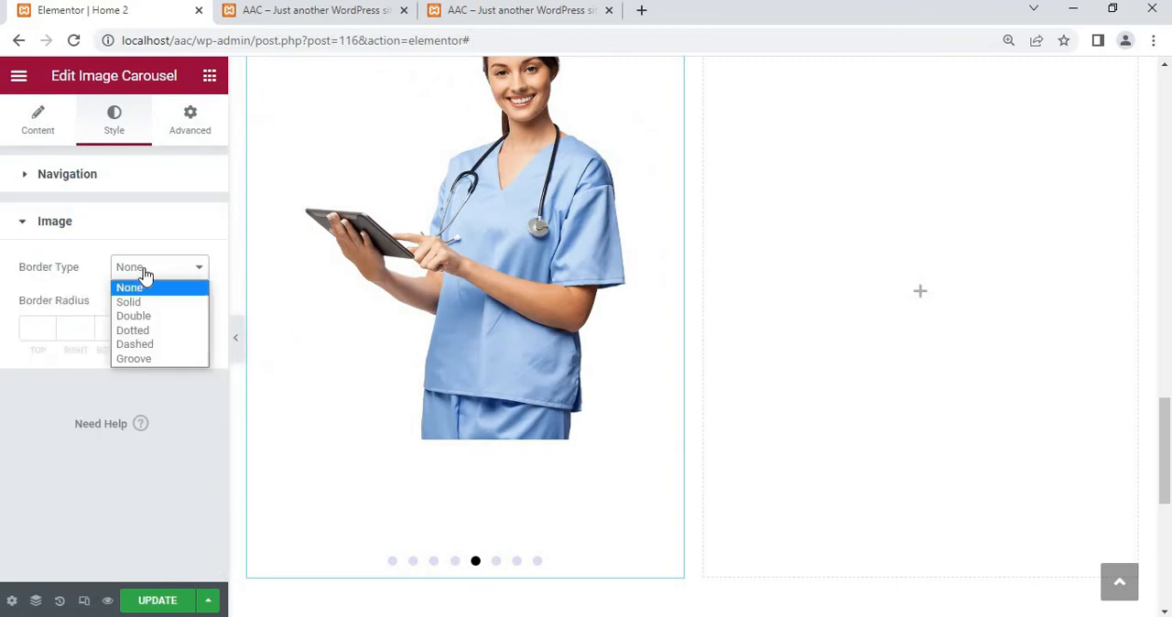
{"action": "left_click", "coordinate": [70, 286]}
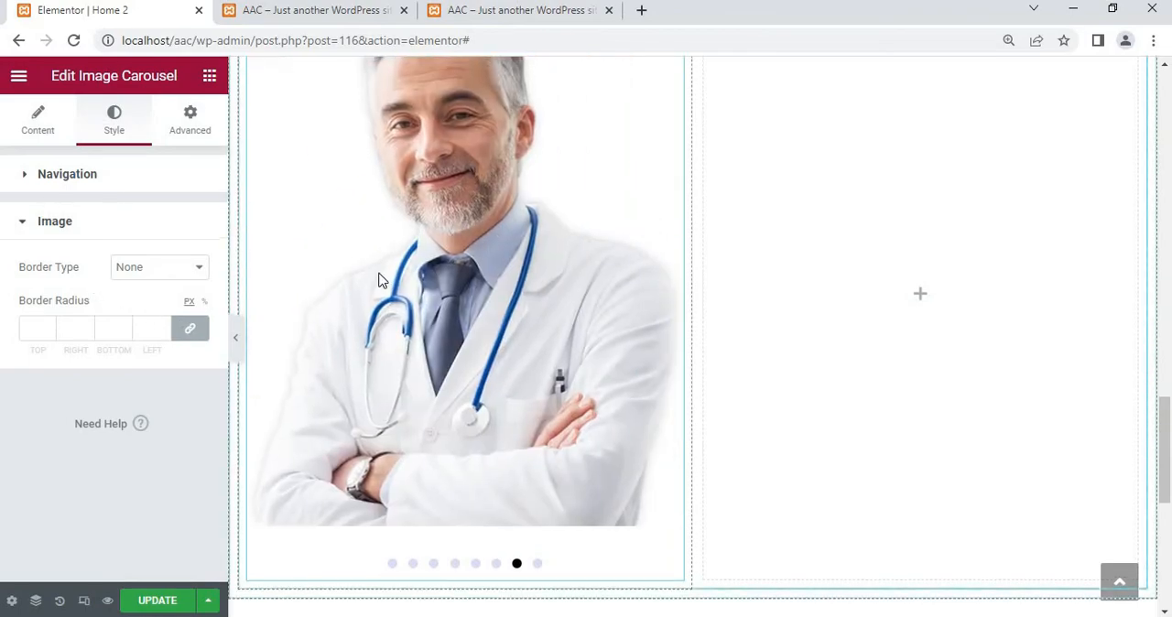
{"action": "scroll", "coordinate": [379, 274], "scroll_direction": "up", "scroll_amount": 1}
{"action": "scroll", "coordinate": [379, 279], "scroll_direction": "down", "scroll_amount": 1}
{"action": "scroll", "coordinate": [915, 295], "scroll_direction": "up", "scroll_amount": 2}
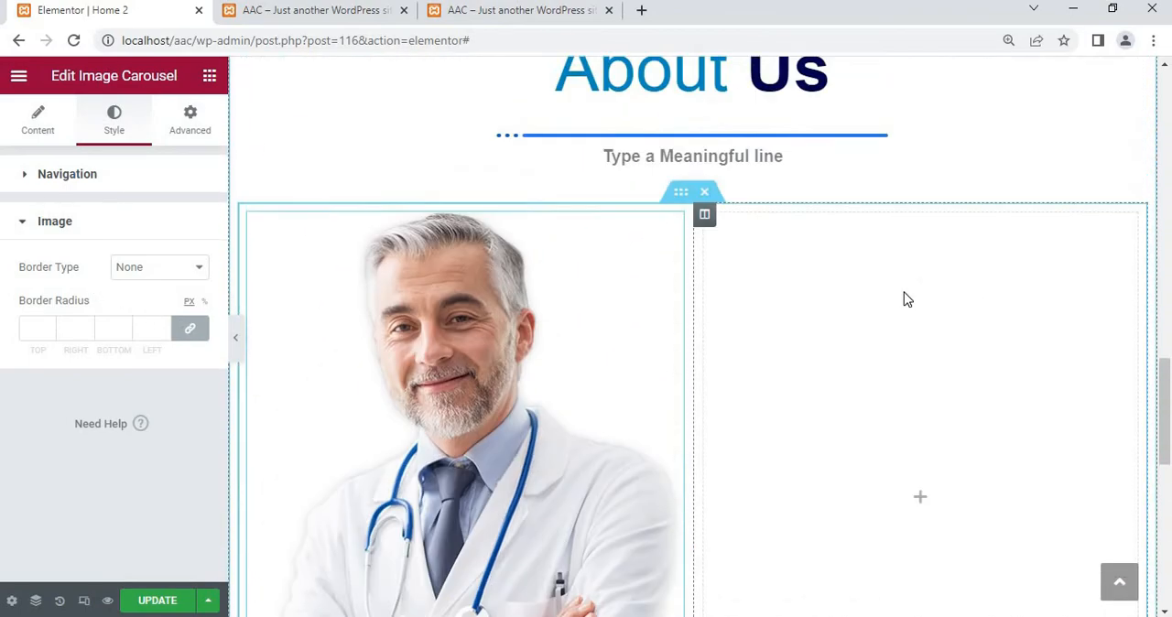
{"action": "left_click", "coordinate": [189, 117]}
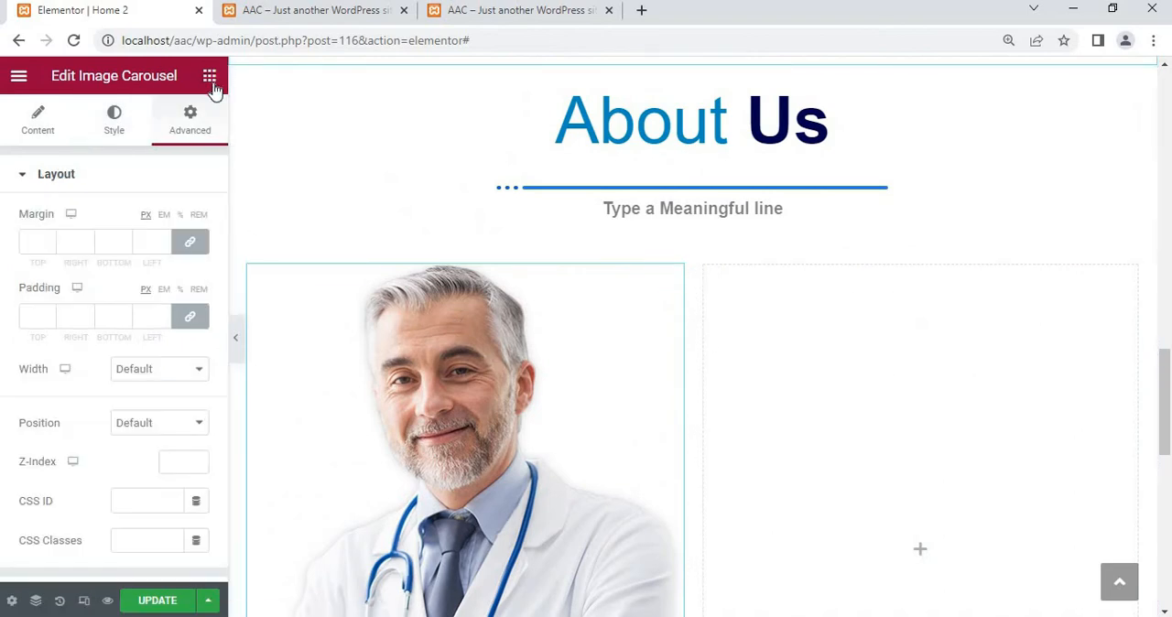
Add a Text Editor widget to the empty column beside the doctor carousel
{"action": "left_click", "coordinate": [210, 77]}
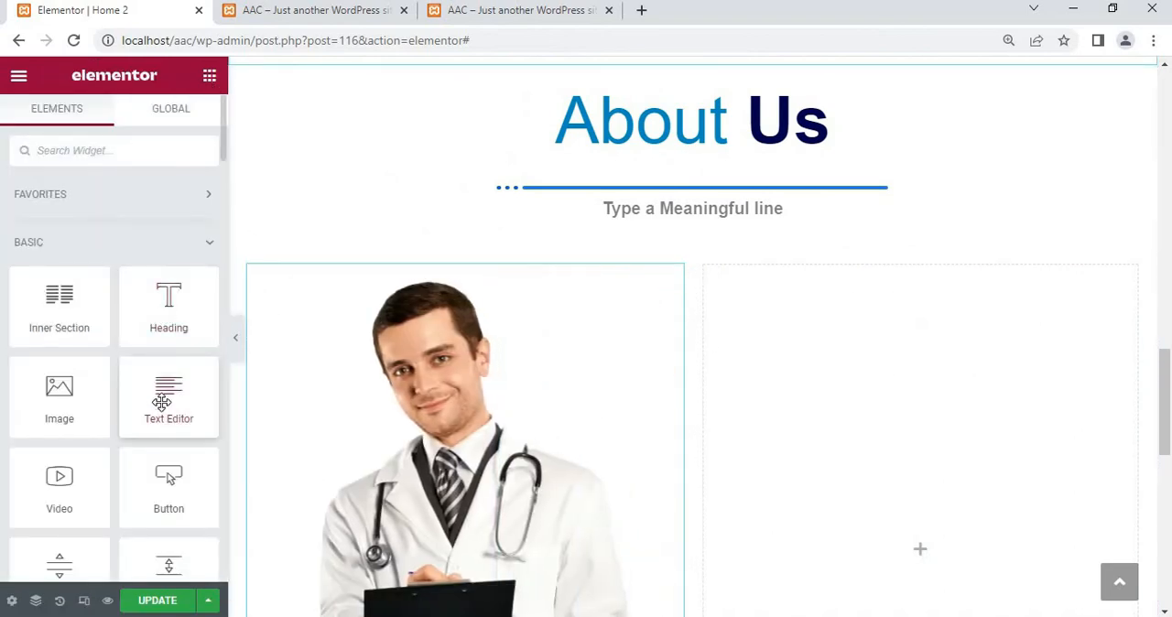
{"action": "left_click_drag", "start_coordinate": [161, 403], "coordinate": [766, 388]}
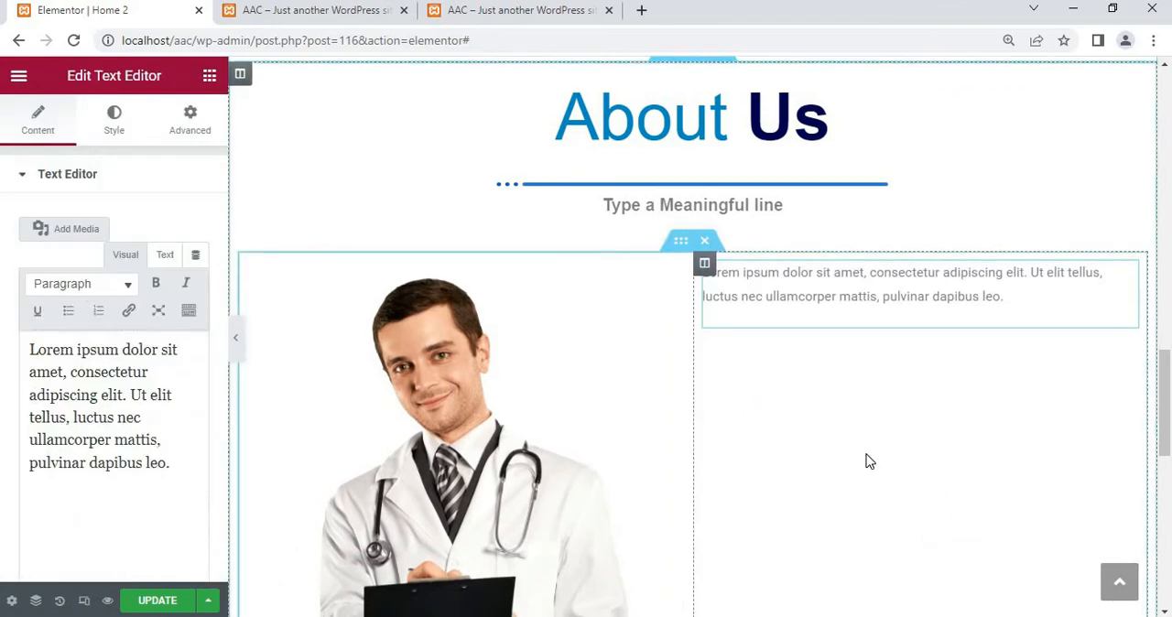
{"action": "scroll", "coordinate": [870, 462], "scroll_direction": "down", "scroll_amount": 1}
Lengthen the About Us text by copying its Lorem ipsum paragraph and pasting it repeatedly in the text editor
{"action": "left_click_drag", "start_coordinate": [203, 464], "coordinate": [4, 311]}
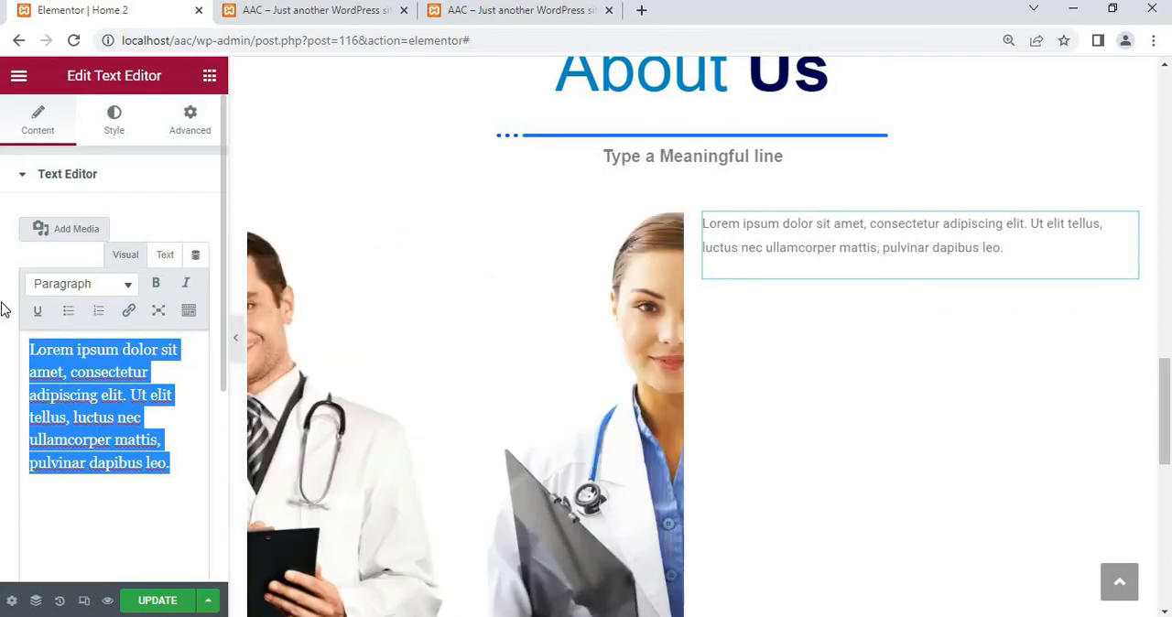
{"action": "key", "text": "ctrl+c"}
{"action": "key", "text": "ctrl+v"}
{"action": "key", "text": "ctrl+v"}
{"action": "key", "text": "ctrl+v"}
{"action": "key", "text": "ctrl+v"}
{"action": "key", "text": "ctrl+v"}
{"action": "key", "text": "ctrl+v"}
{"action": "key", "text": "ctrl+v"}
{"action": "key", "text": "ctrl+v"}
{"action": "key", "text": "ctrl+v"}
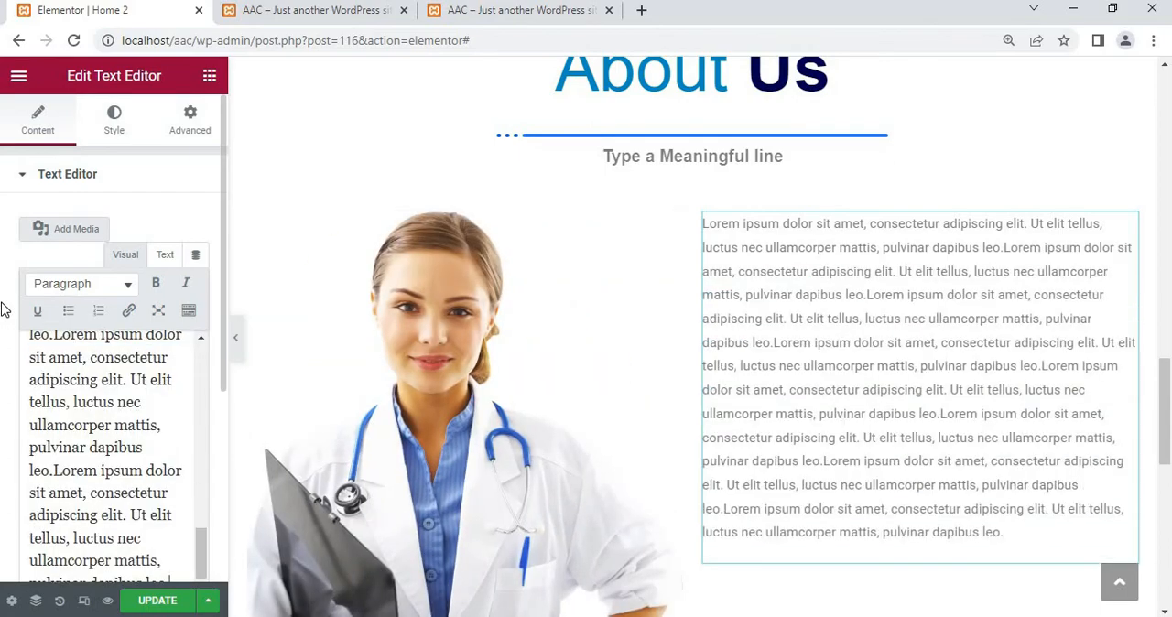
{"action": "scroll", "coordinate": [202, 423], "scroll_direction": "down", "scroll_amount": 1}
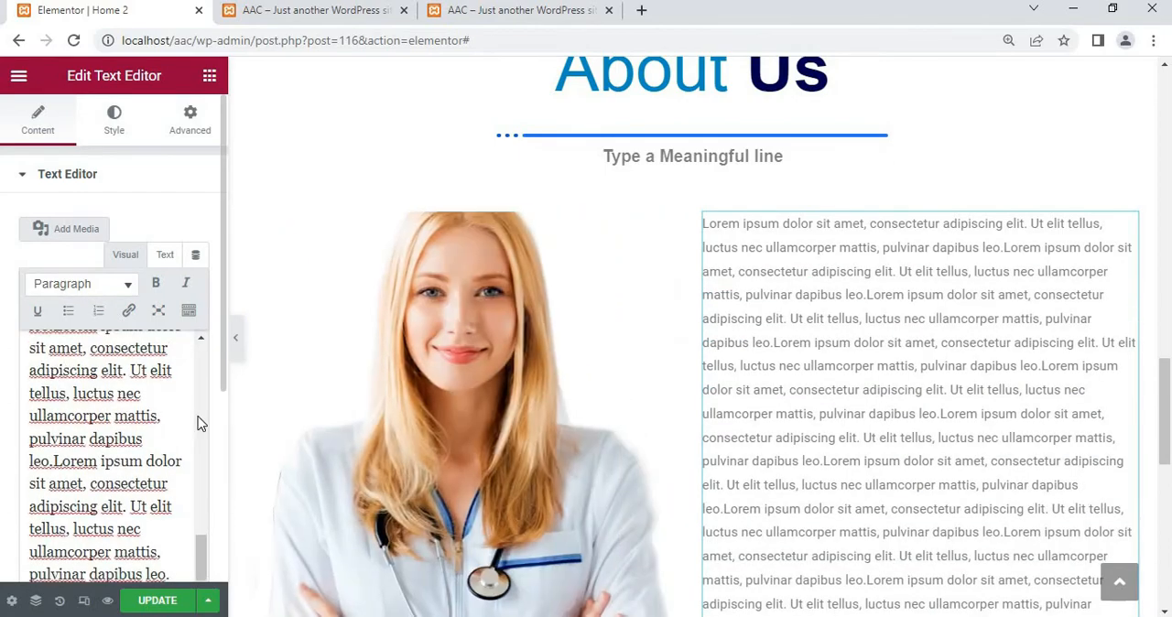
Examine the About Us section, comparing the length of the text with the height of the carousel beside it
{"action": "scroll", "coordinate": [631, 410], "scroll_direction": "down", "scroll_amount": 3}
{"action": "scroll", "coordinate": [631, 418], "scroll_direction": "up", "scroll_amount": 3}
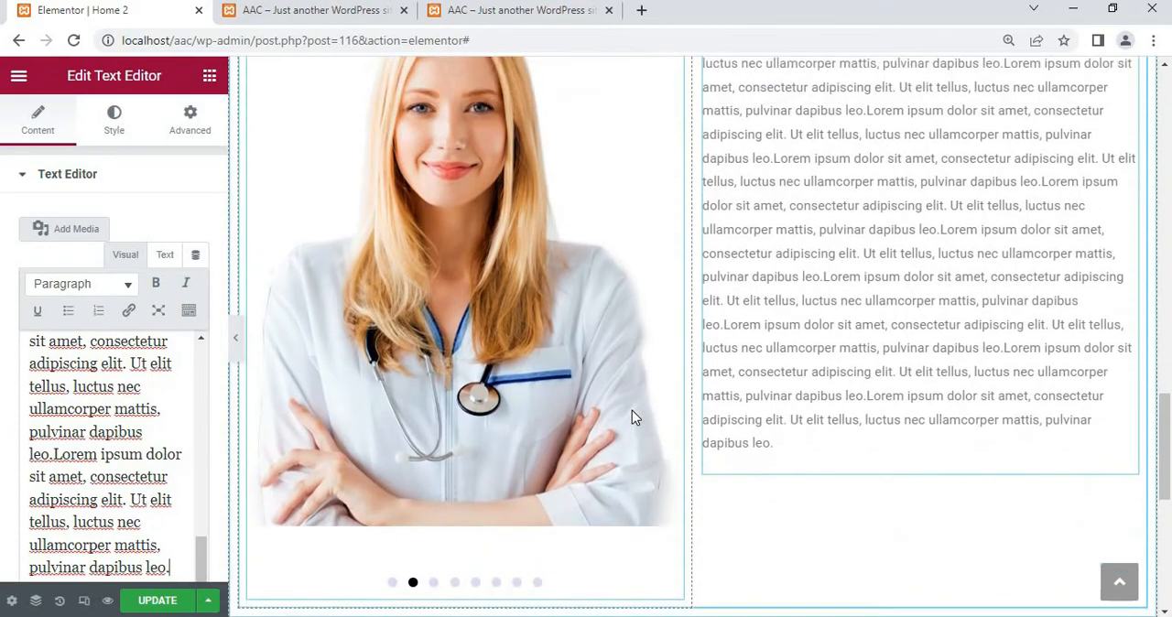
{"action": "scroll", "coordinate": [632, 417], "scroll_direction": "down", "scroll_amount": 2}
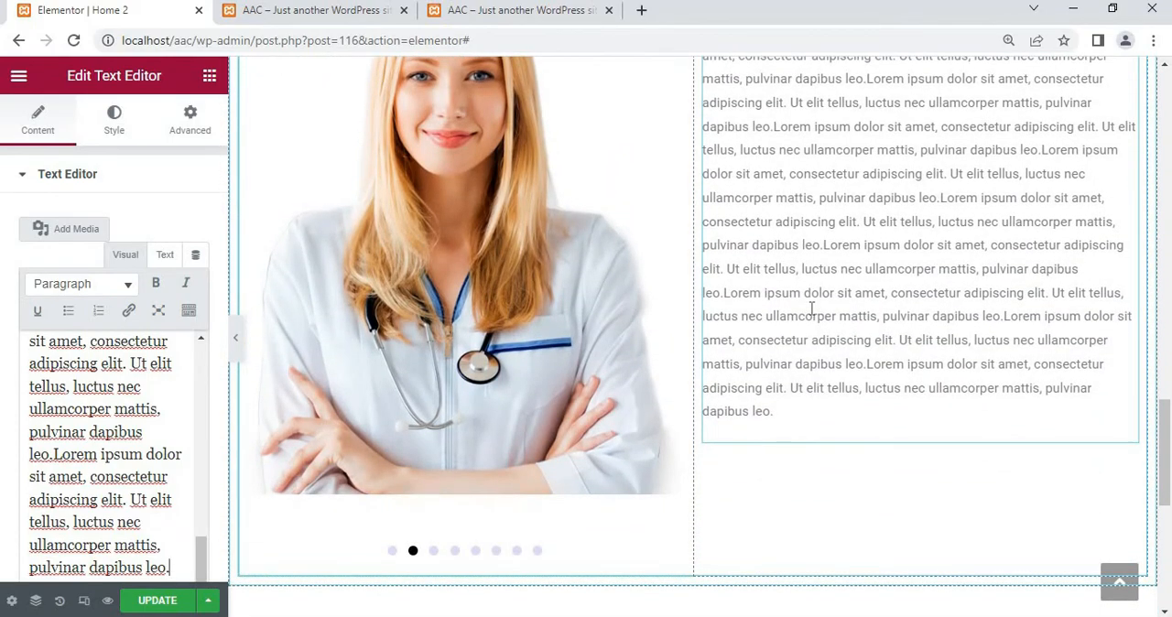
{"action": "scroll", "coordinate": [811, 309], "scroll_direction": "up", "scroll_amount": 2}
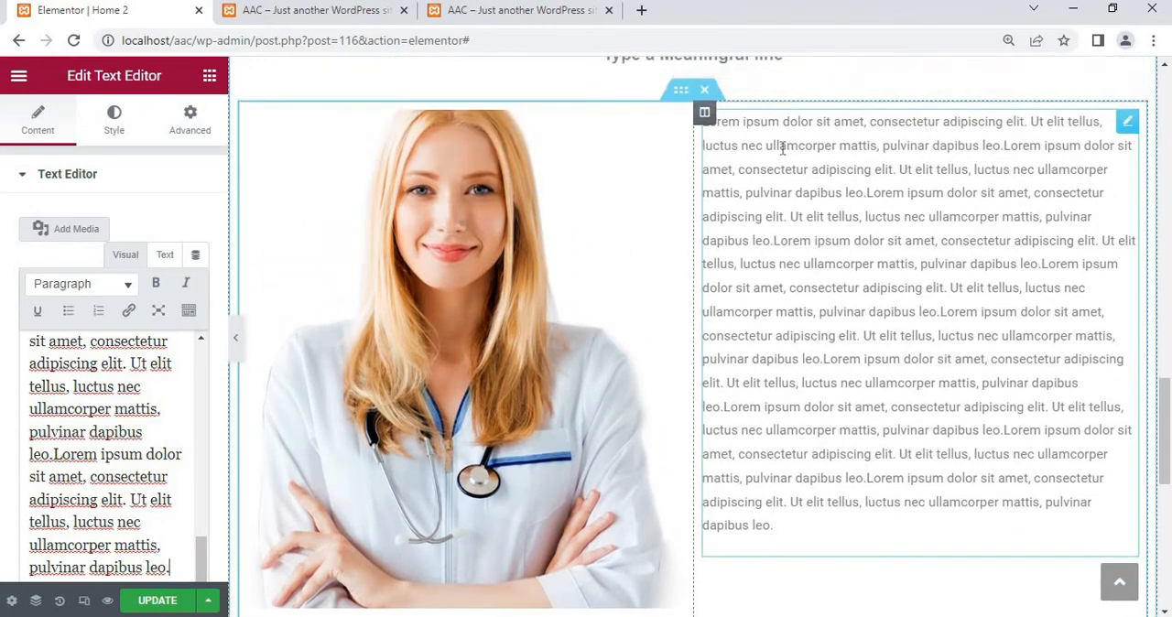
{"action": "scroll", "coordinate": [753, 147], "scroll_direction": "up", "scroll_amount": 3}
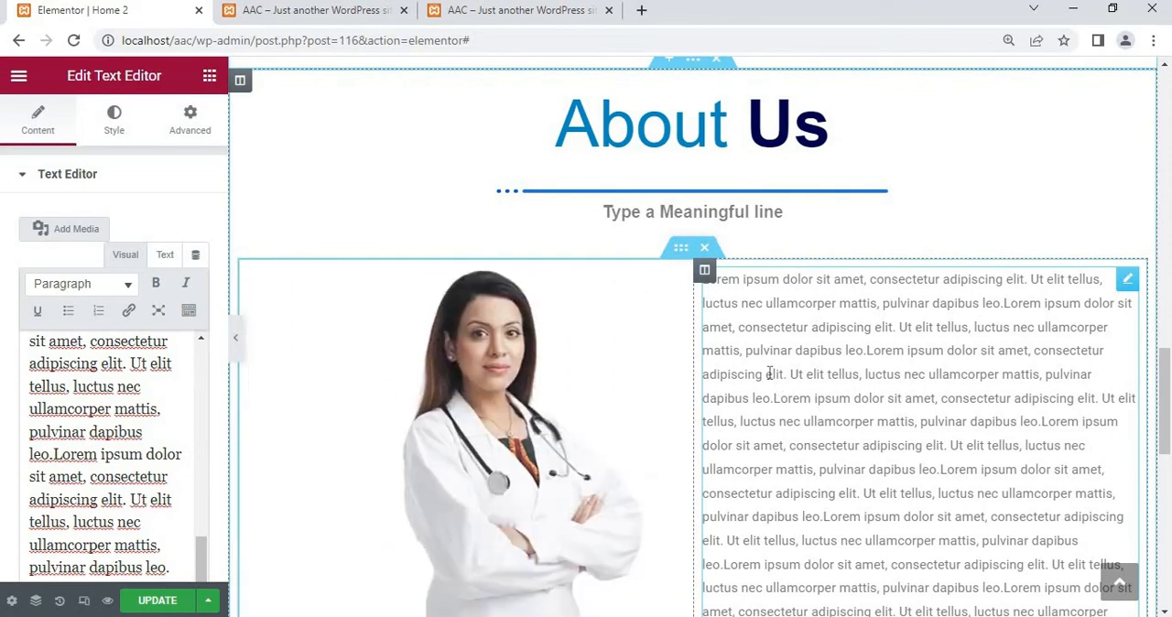
{"action": "scroll", "coordinate": [769, 374], "scroll_direction": "down", "scroll_amount": 4}
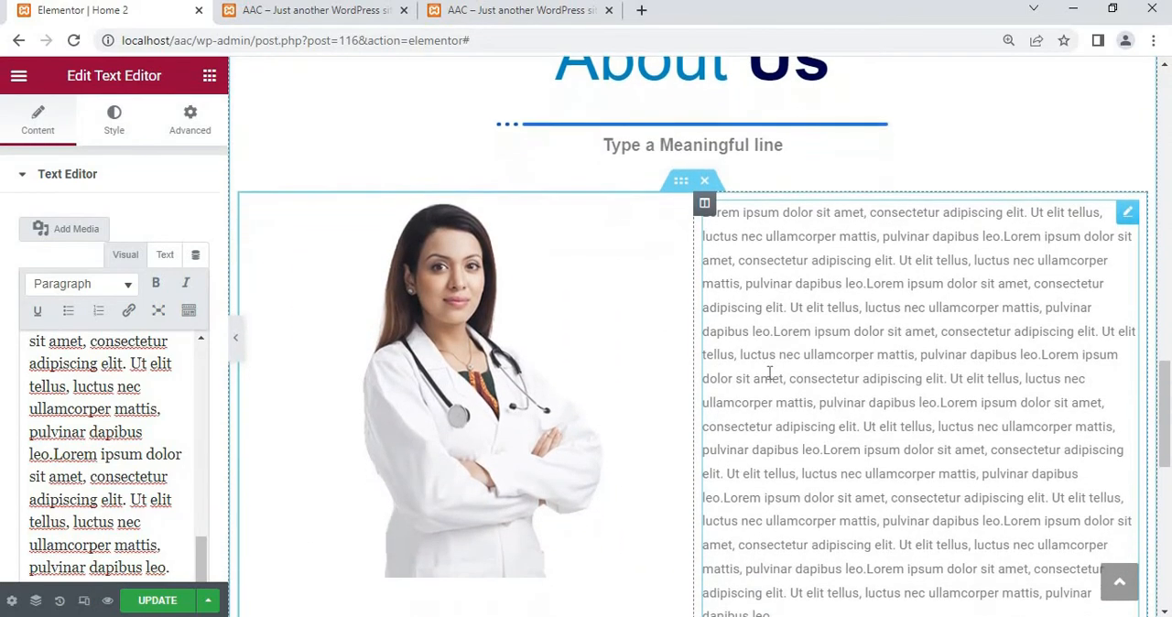
{"action": "scroll", "coordinate": [769, 374], "scroll_direction": "down", "scroll_amount": 2}
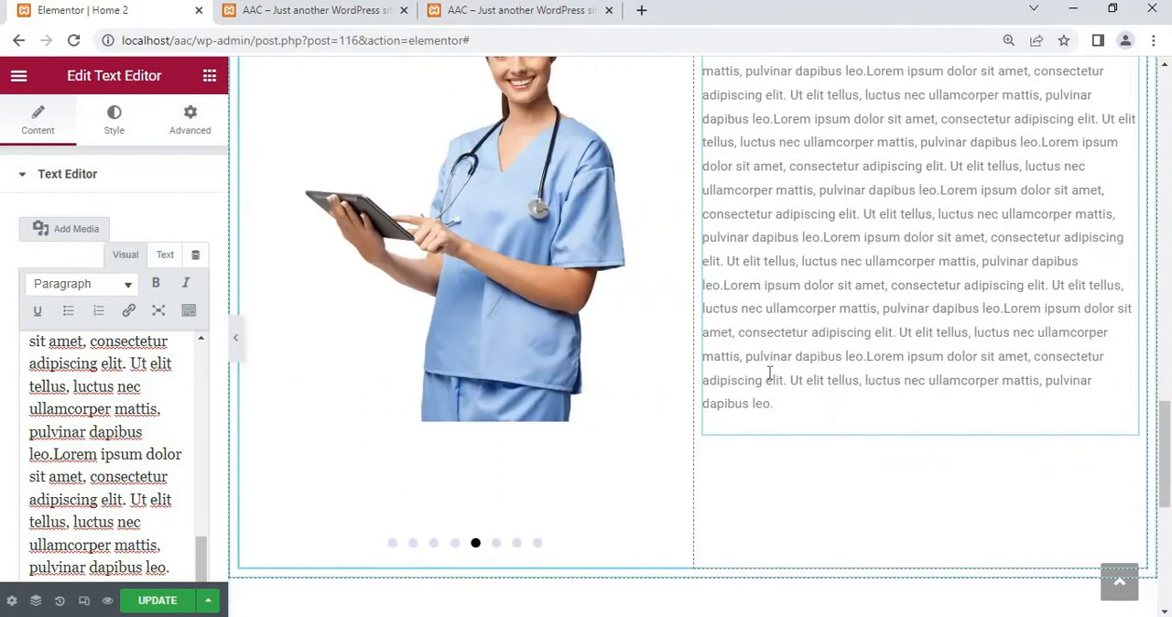
{"action": "scroll", "coordinate": [768, 373], "scroll_direction": "down", "scroll_amount": 3}
{"action": "scroll", "coordinate": [769, 372], "scroll_direction": "down", "scroll_amount": 1}
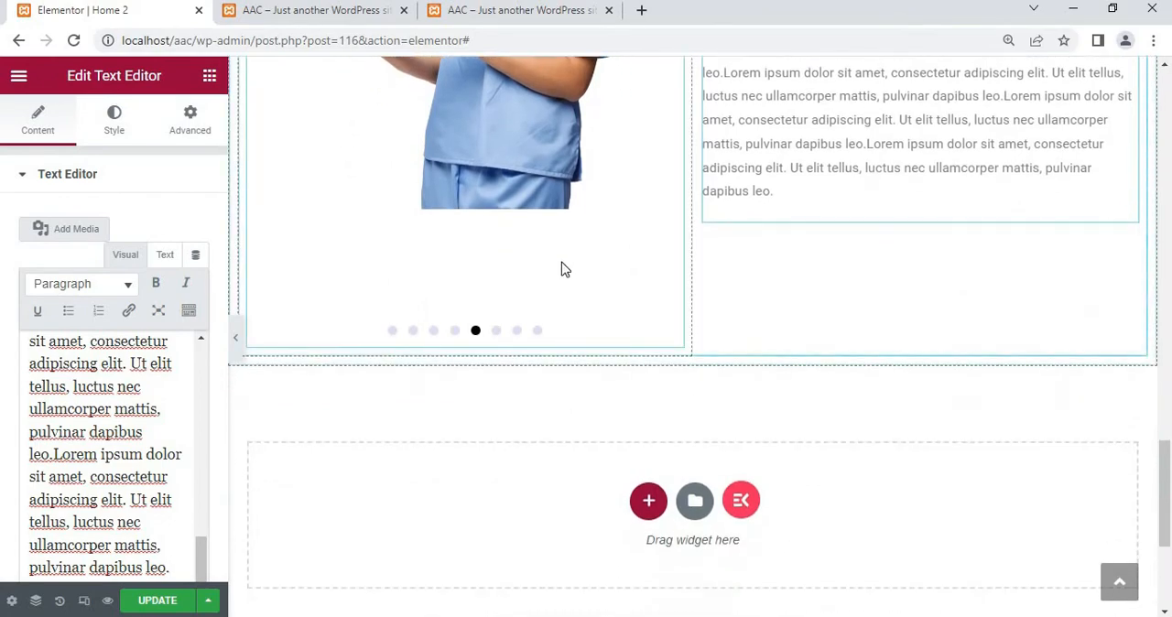
{"action": "scroll", "coordinate": [595, 253], "scroll_direction": "up", "scroll_amount": 5}
{"action": "scroll", "coordinate": [595, 254], "scroll_direction": "down", "scroll_amount": 1}
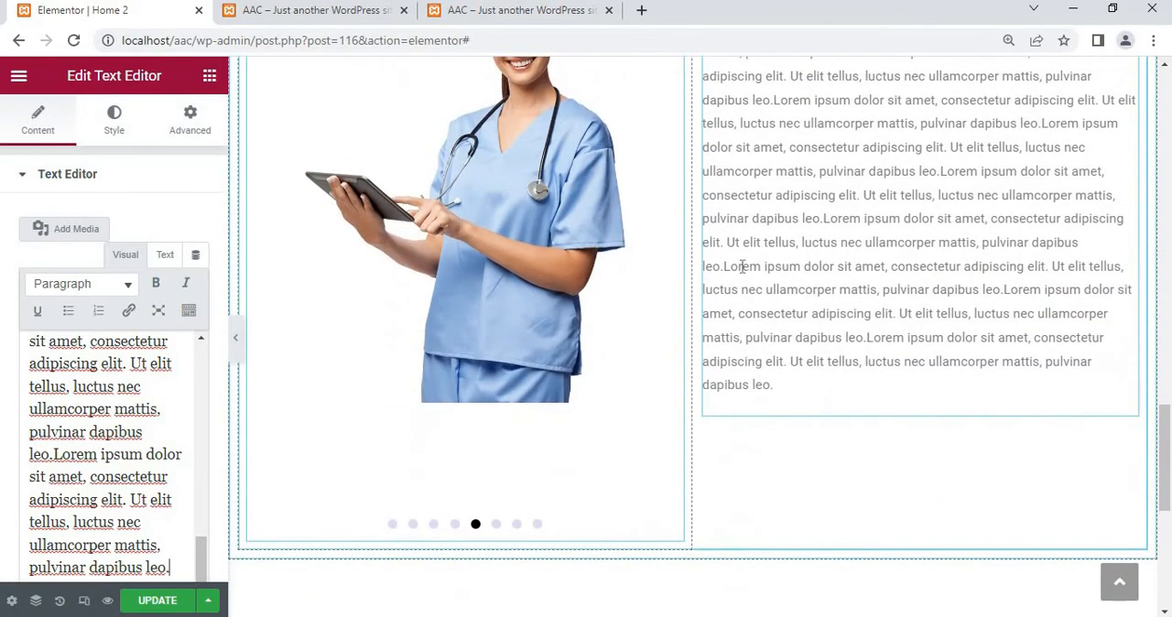
Open the style settings of the About Us text
{"action": "left_click", "coordinate": [114, 128]}
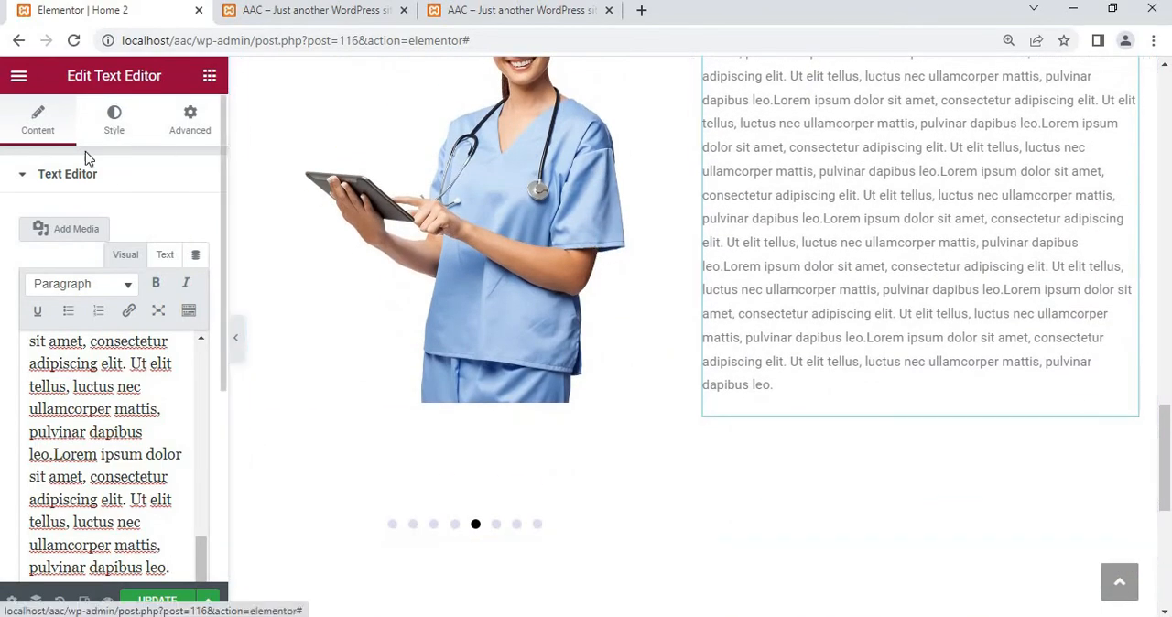
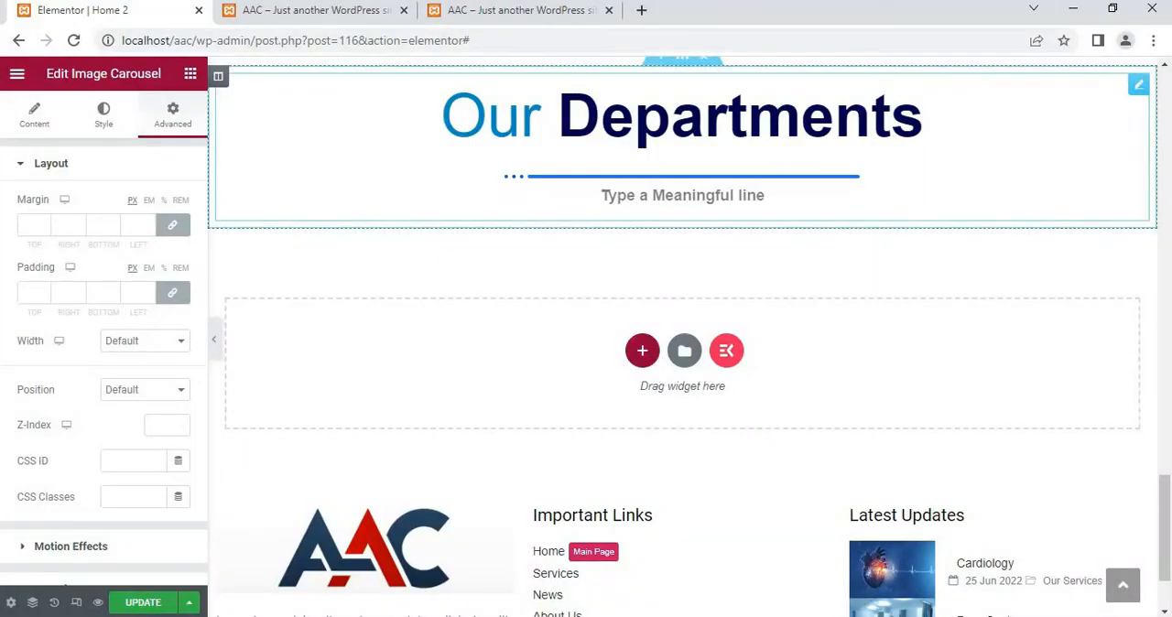
Find the Blog Posts widget and place it directly beneath the "Our Departments" heading's subtitle line
{"action": "scroll", "coordinate": [705, 166], "scroll_direction": "down", "scroll_amount": 1}
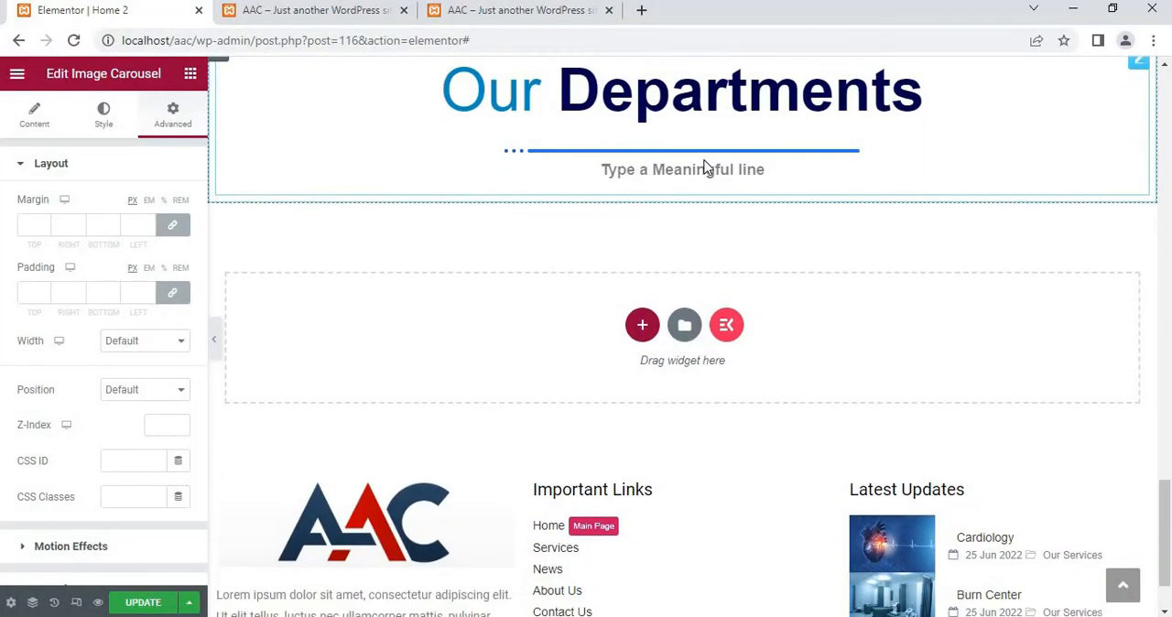
{"action": "scroll", "coordinate": [705, 167], "scroll_direction": "up", "scroll_amount": 2}
{"action": "scroll", "coordinate": [705, 167], "scroll_direction": "down", "scroll_amount": 1}
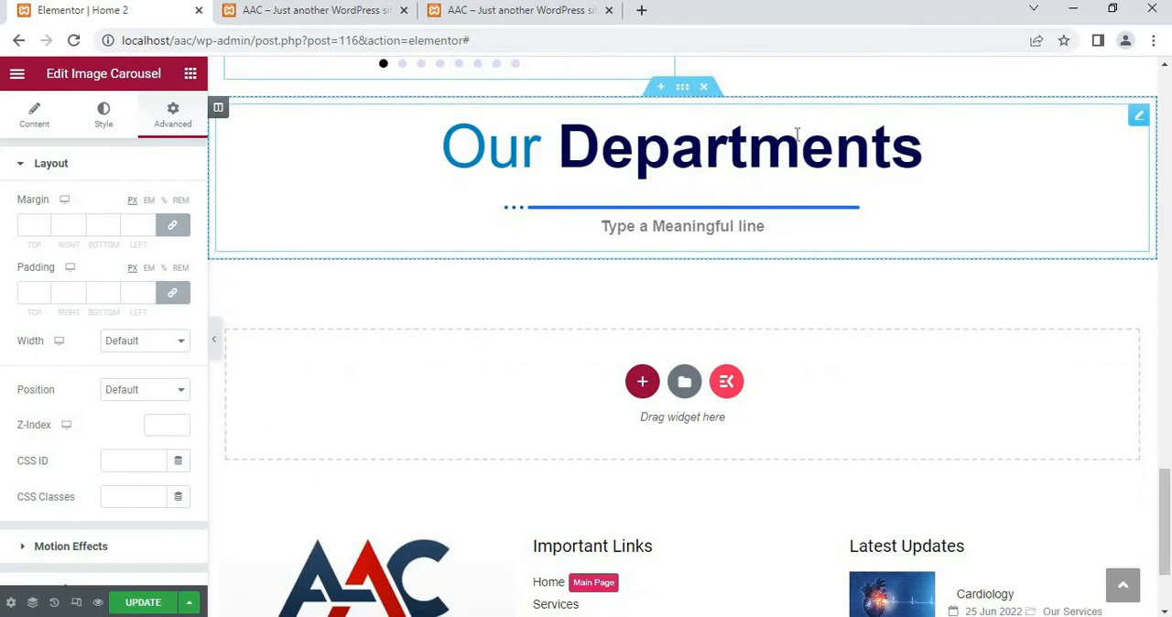
{"action": "scroll", "coordinate": [796, 135], "scroll_direction": "up", "scroll_amount": 1}
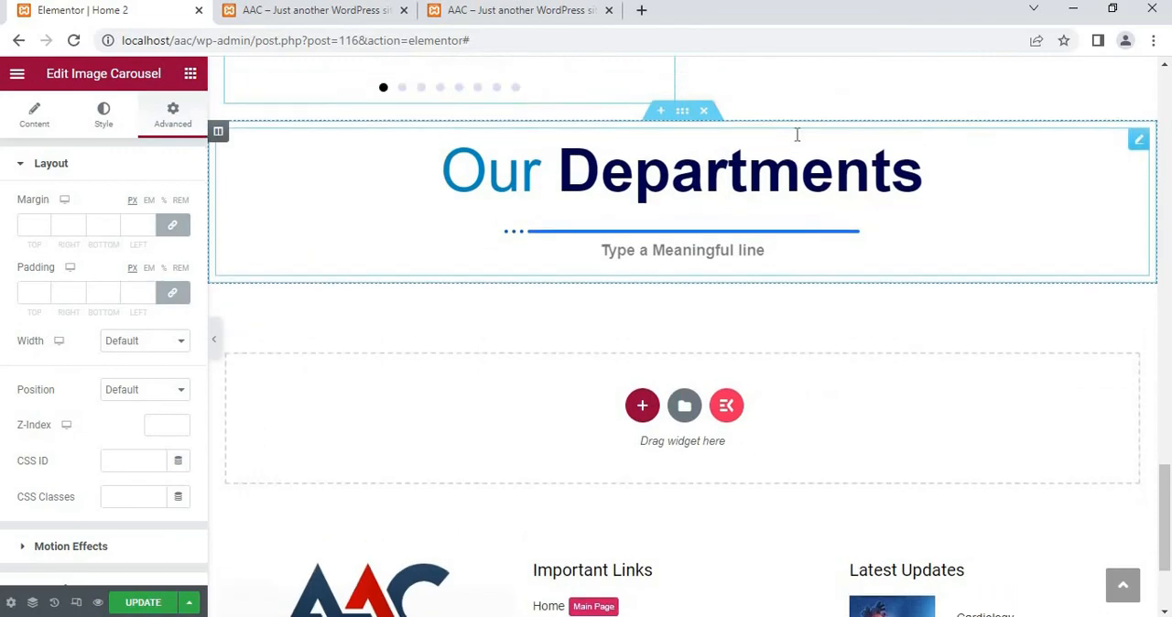
{"action": "scroll", "coordinate": [680, 290], "scroll_direction": "down", "scroll_amount": 3}
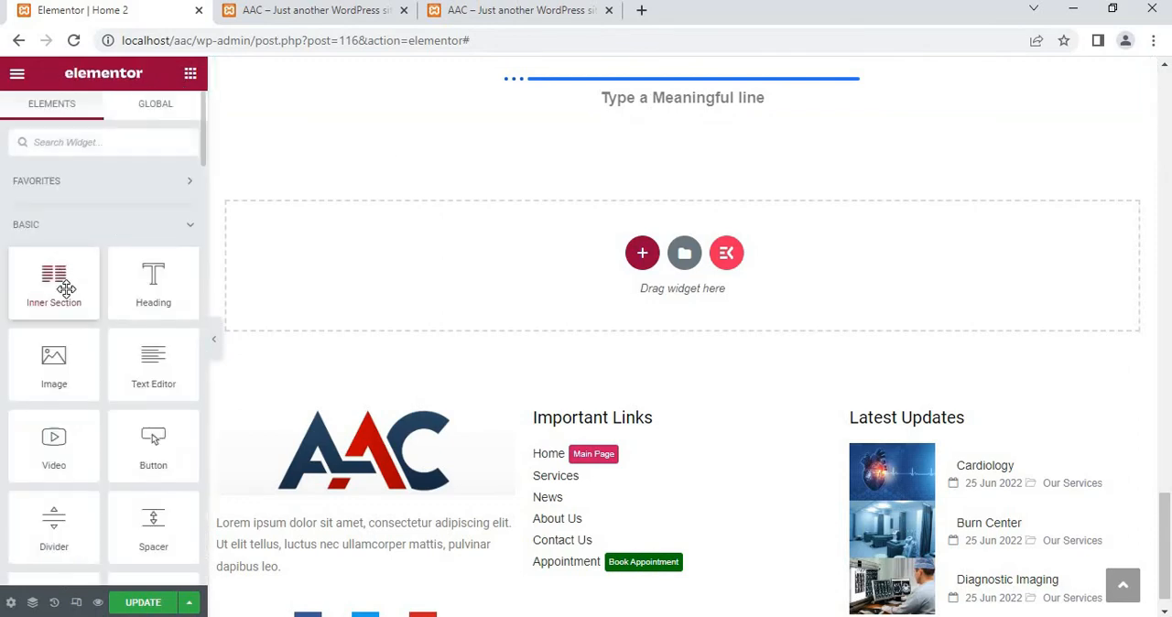
{"action": "left_click", "coordinate": [56, 143]}
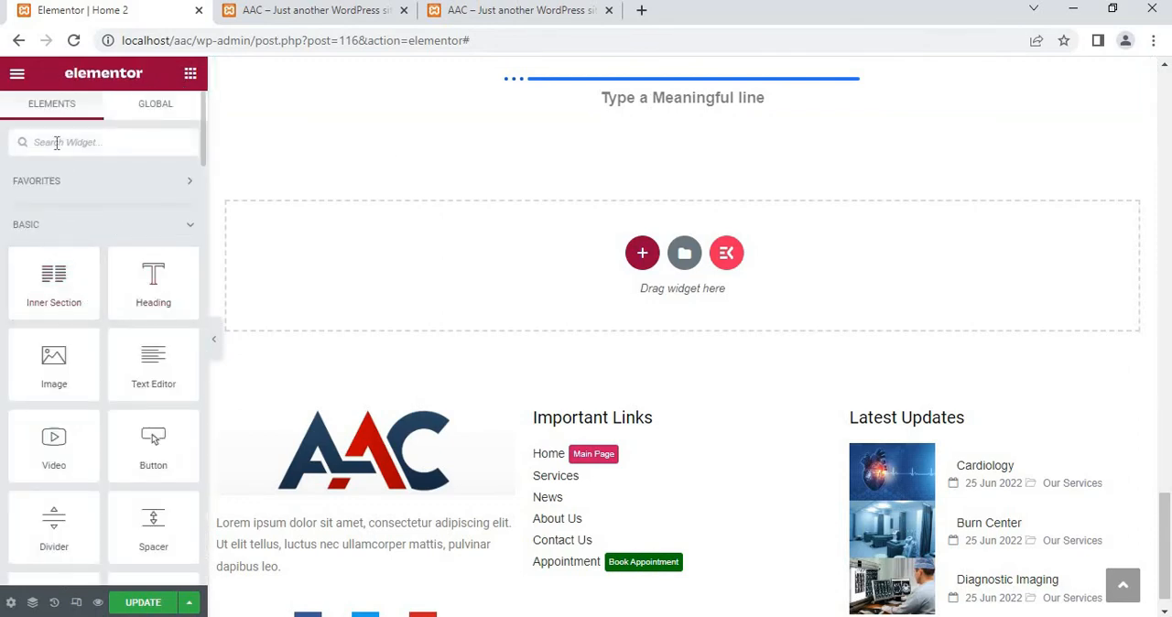
{"action": "type", "text": "post"}
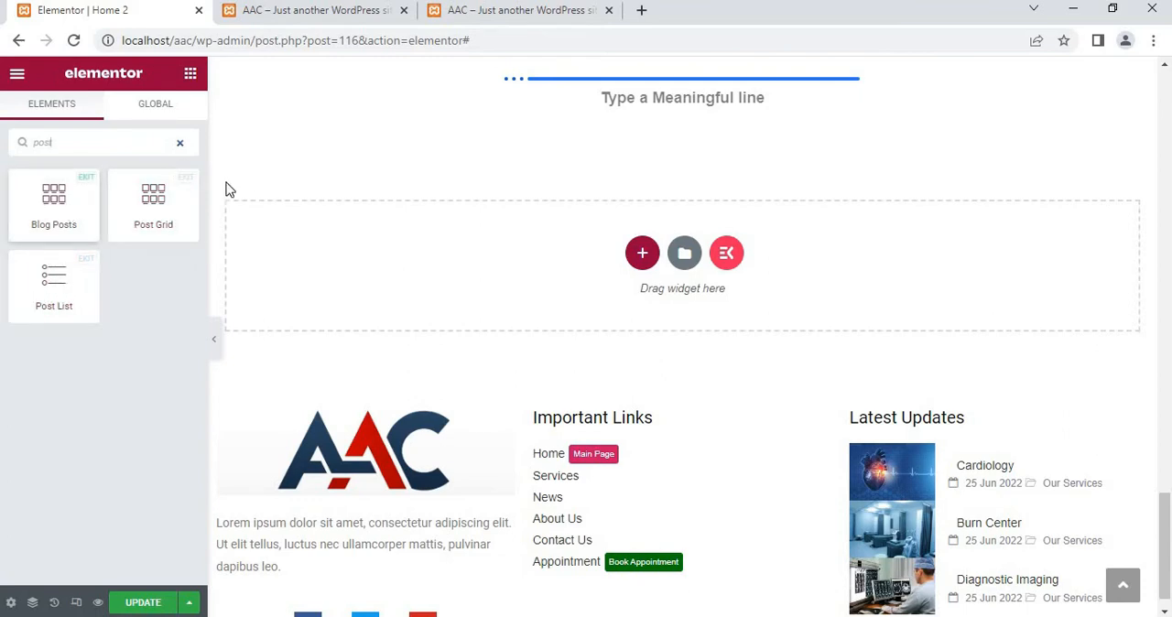
{"action": "left_click_drag", "start_coordinate": [72, 209], "coordinate": [658, 117]}
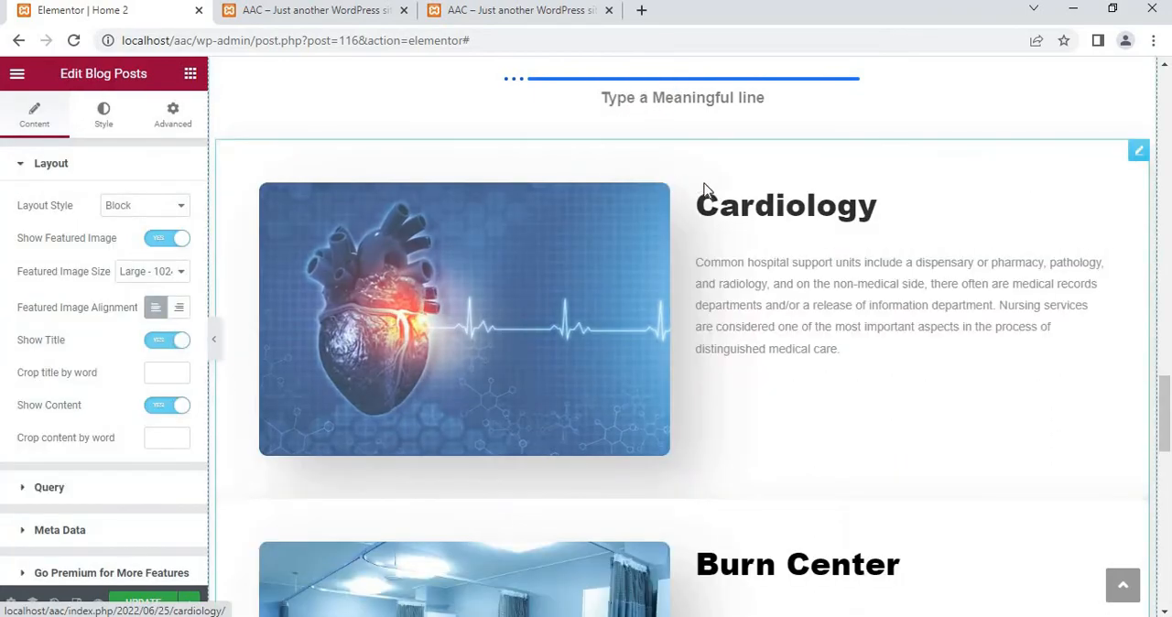
Look over the department posts in the Blog Posts widget and view the site's post categories in a second browser tab
{"action": "scroll", "coordinate": [684, 352], "scroll_direction": "down", "scroll_amount": 3}
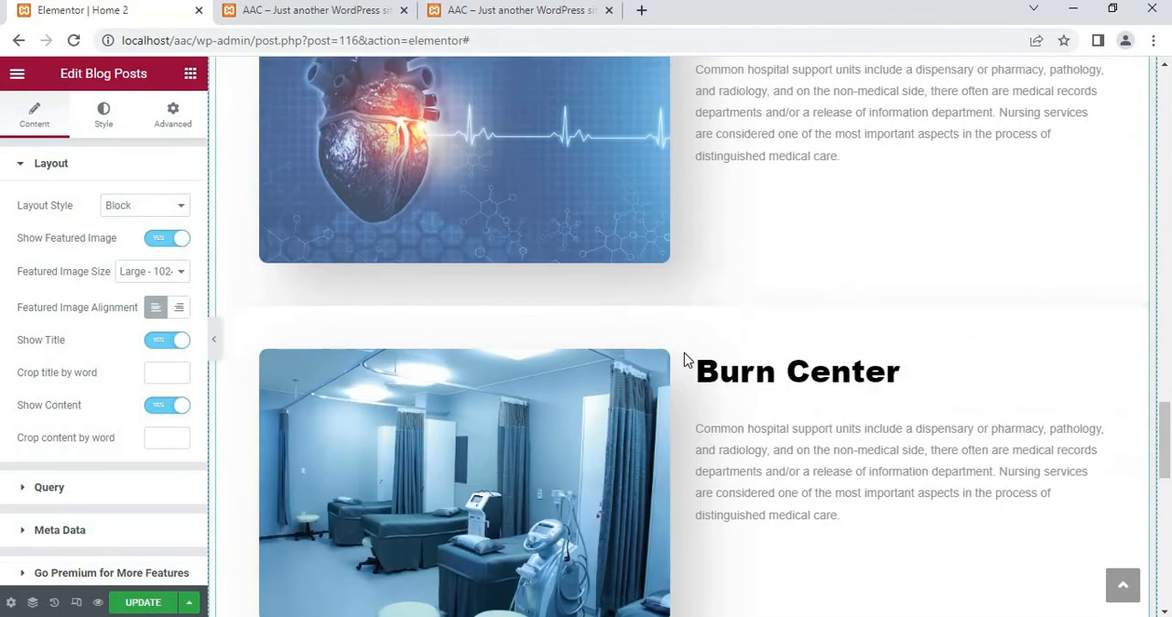
{"action": "scroll", "coordinate": [683, 352], "scroll_direction": "down", "scroll_amount": 2}
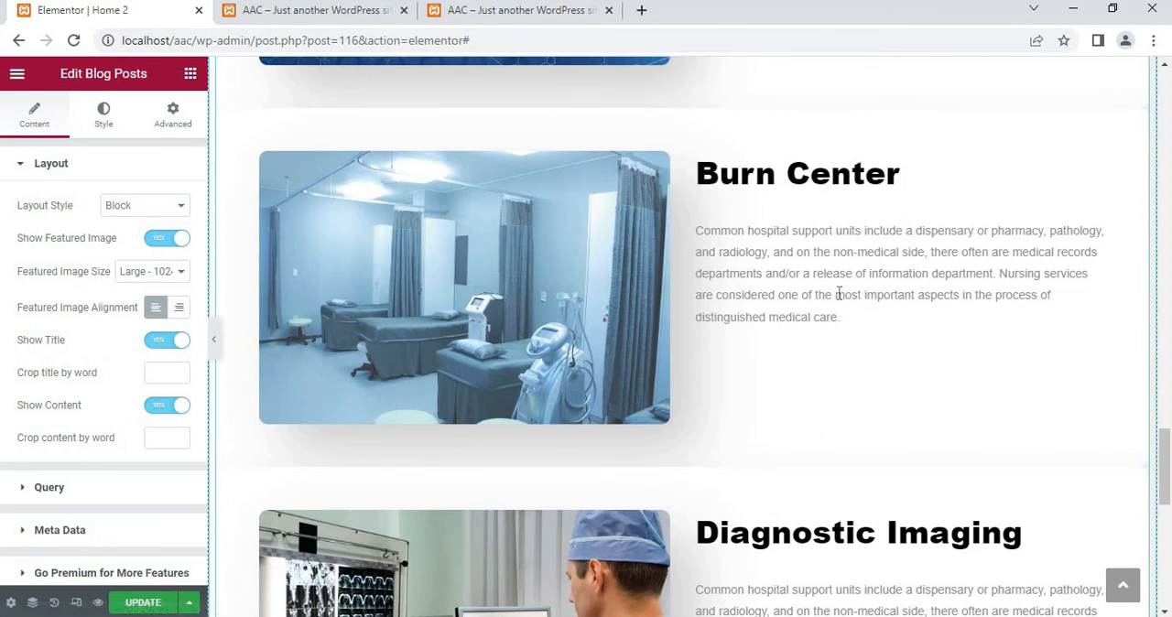
{"action": "scroll", "coordinate": [635, 332], "scroll_direction": "down", "scroll_amount": 3}
{"action": "scroll", "coordinate": [635, 332], "scroll_direction": "up", "scroll_amount": 3}
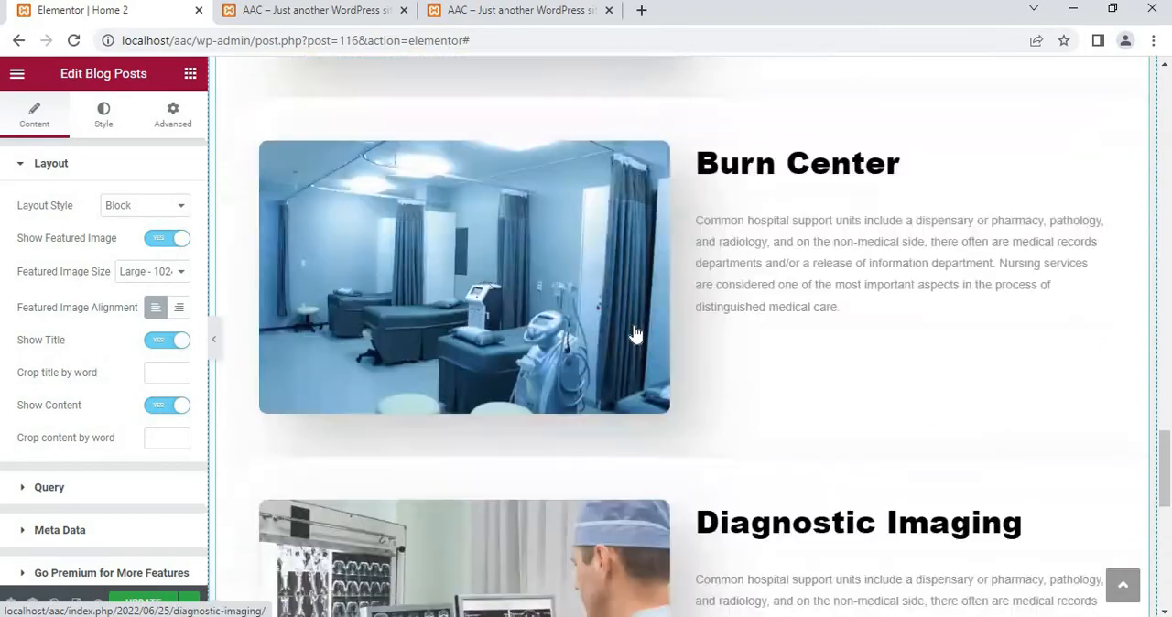
{"action": "scroll", "coordinate": [635, 333], "scroll_direction": "up", "scroll_amount": 5}
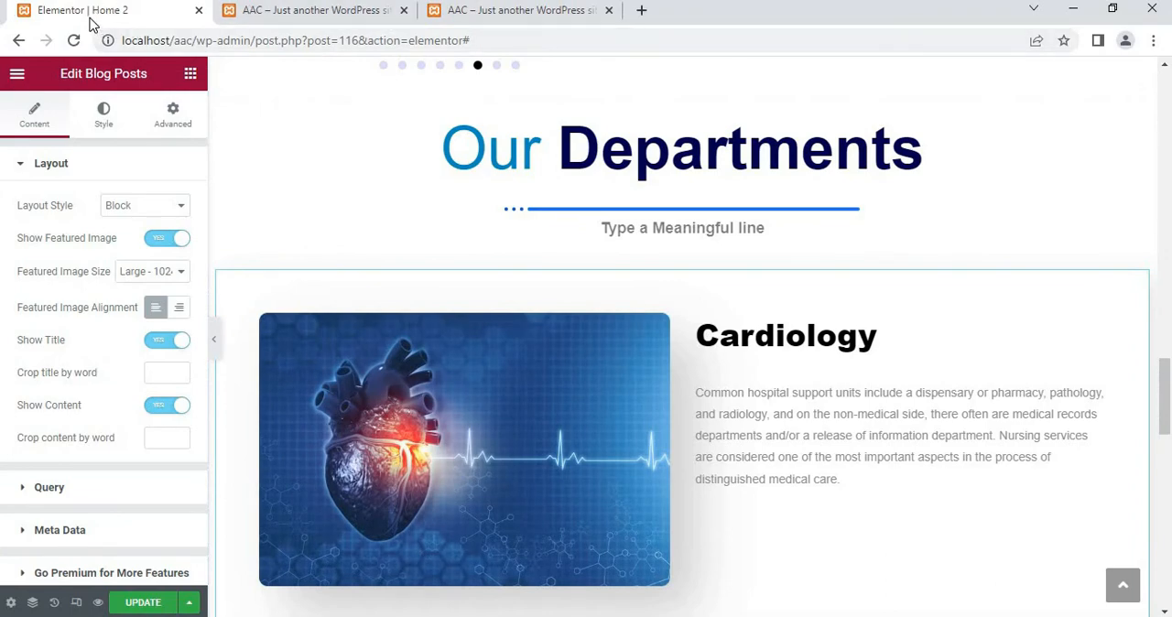
{"action": "right_click", "coordinate": [90, 19]}
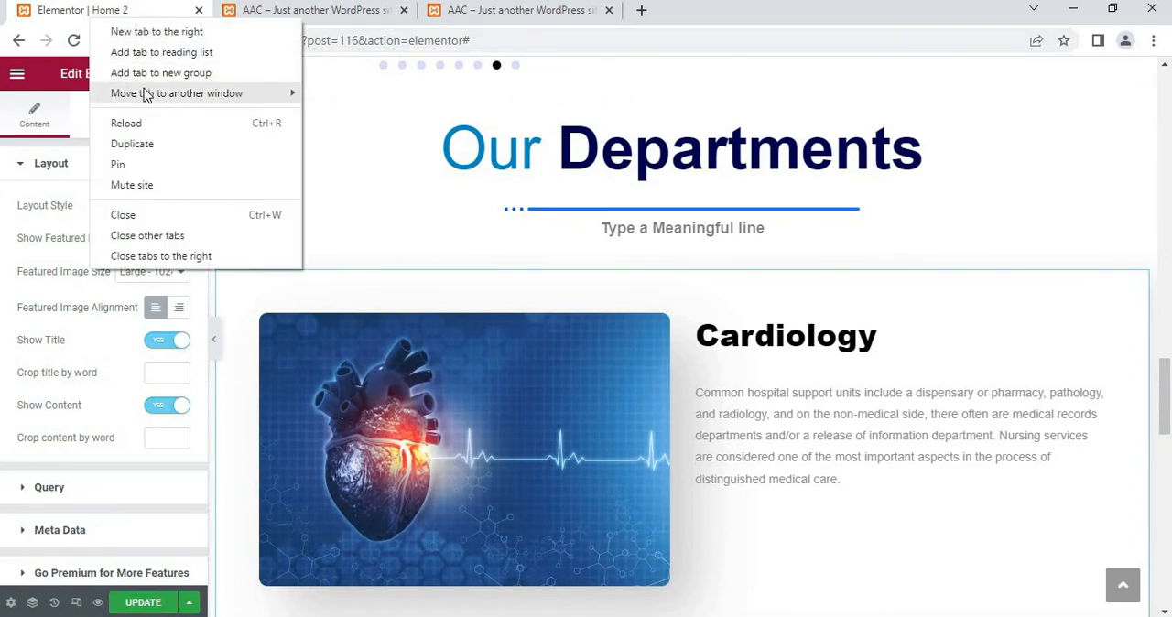
{"action": "left_click", "coordinate": [146, 145]}
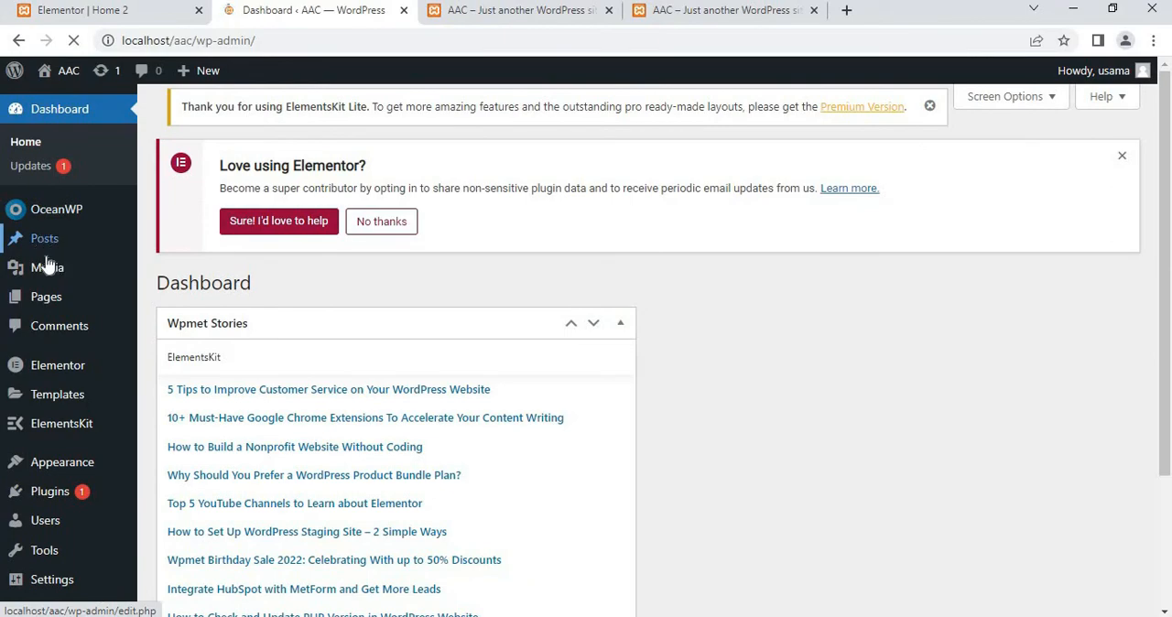
{"action": "mouse_move", "coordinate": [43, 247]}
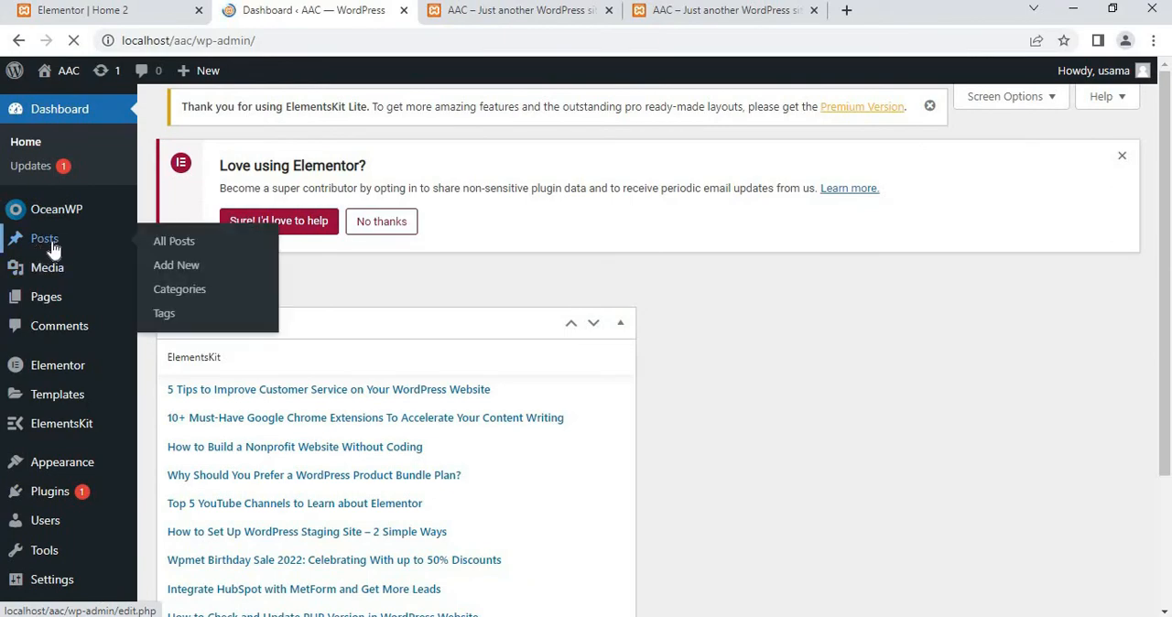
{"action": "left_click", "coordinate": [62, 249]}
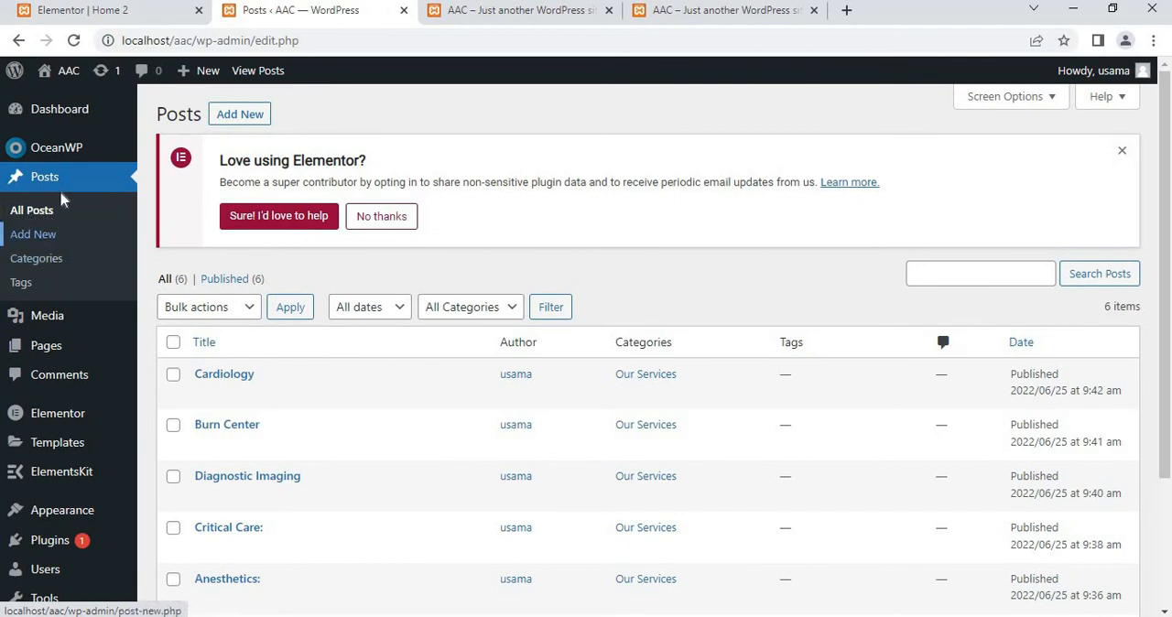
{"action": "left_click", "coordinate": [29, 260]}
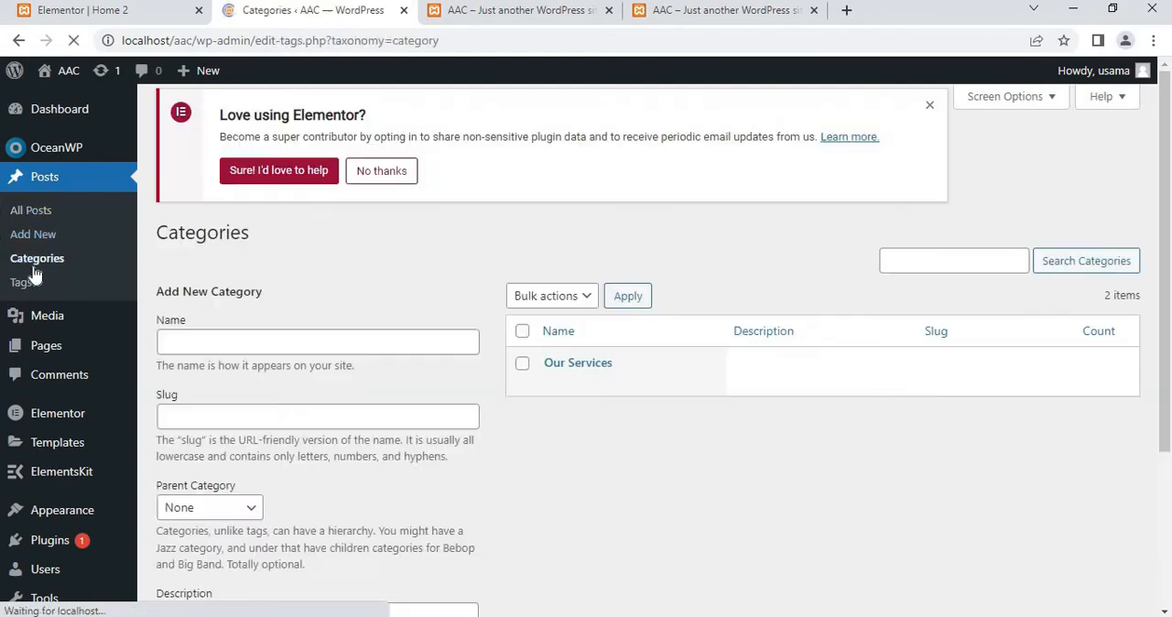
{"action": "scroll", "coordinate": [577, 385], "scroll_direction": "down", "scroll_amount": 2}
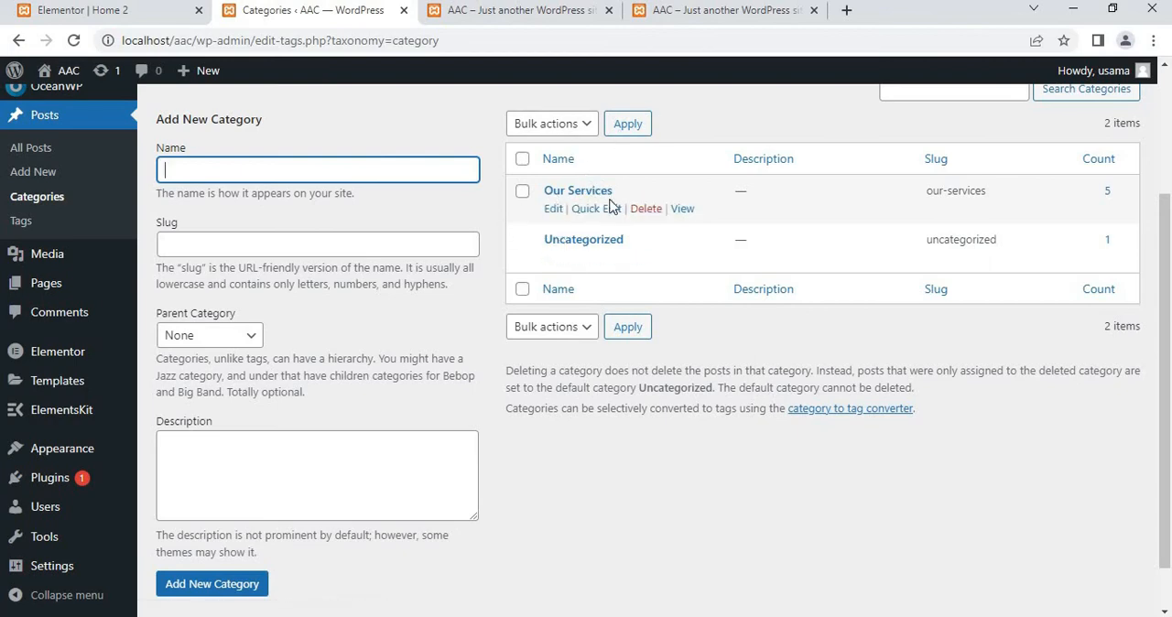
Quick-edit the Cardiology post in the full posts list, try the Uncategorized category, and update it with only Our Services selected
{"action": "left_click", "coordinate": [25, 155]}
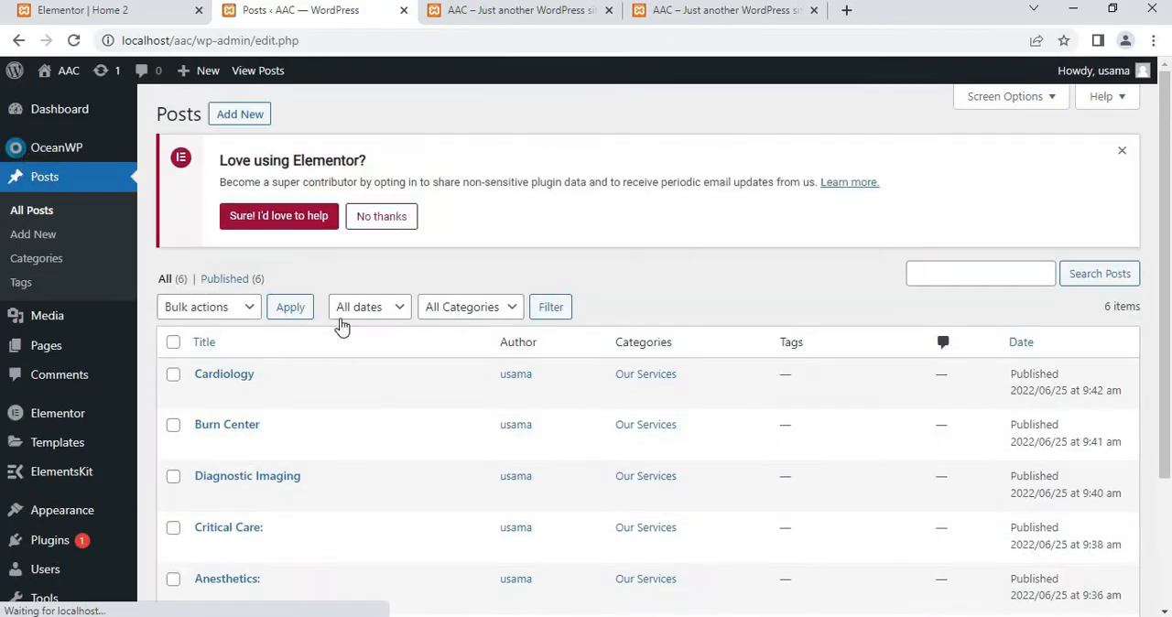
{"action": "scroll", "coordinate": [259, 429], "scroll_direction": "down", "scroll_amount": 4}
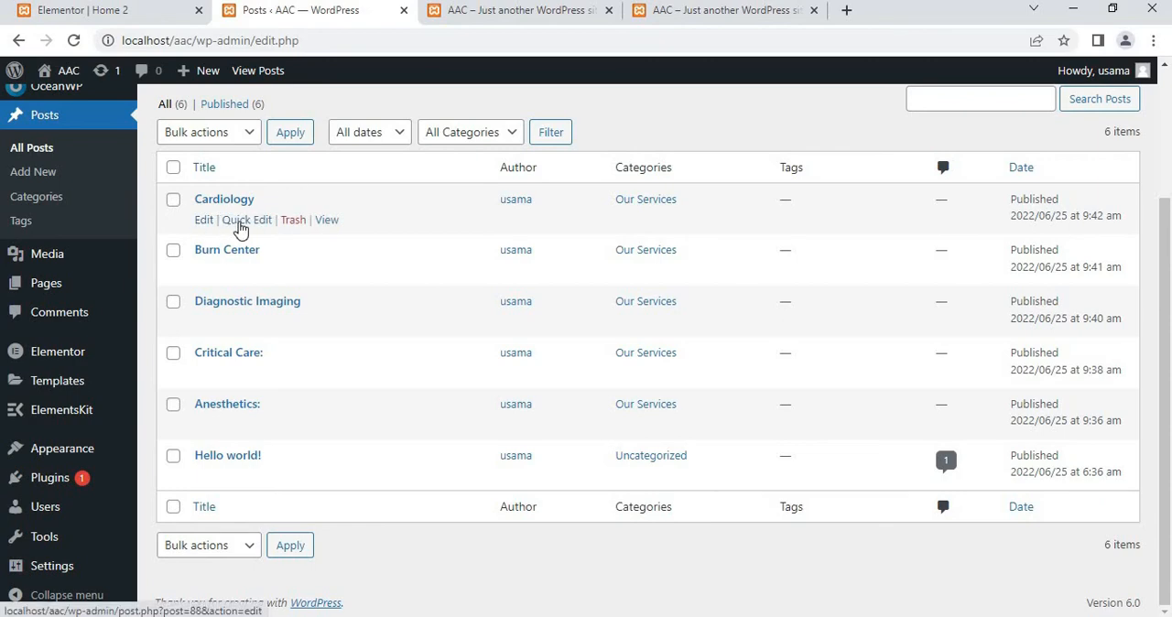
{"action": "left_click", "coordinate": [240, 221]}
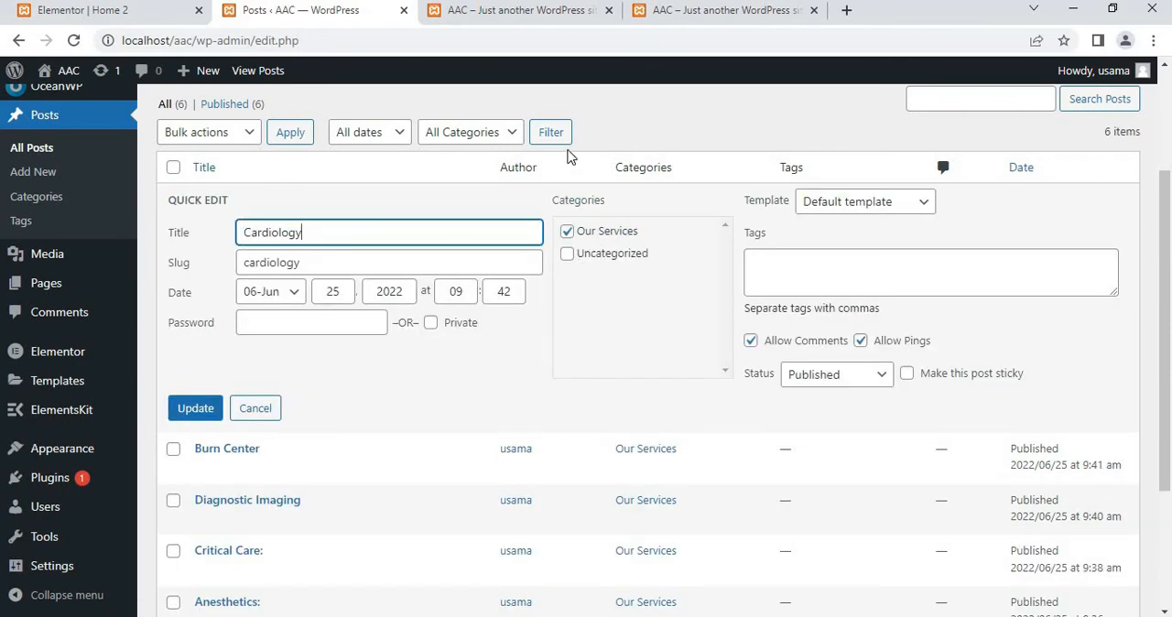
{"action": "left_click", "coordinate": [568, 254]}
{"action": "left_click", "coordinate": [568, 254]}
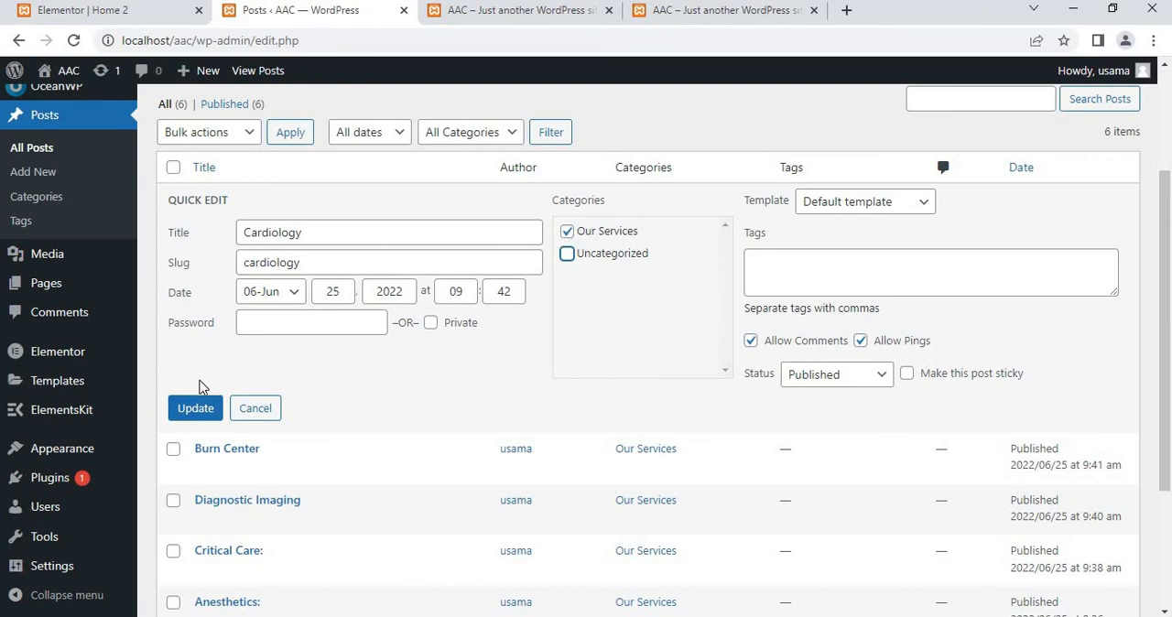
{"action": "left_click", "coordinate": [193, 409]}
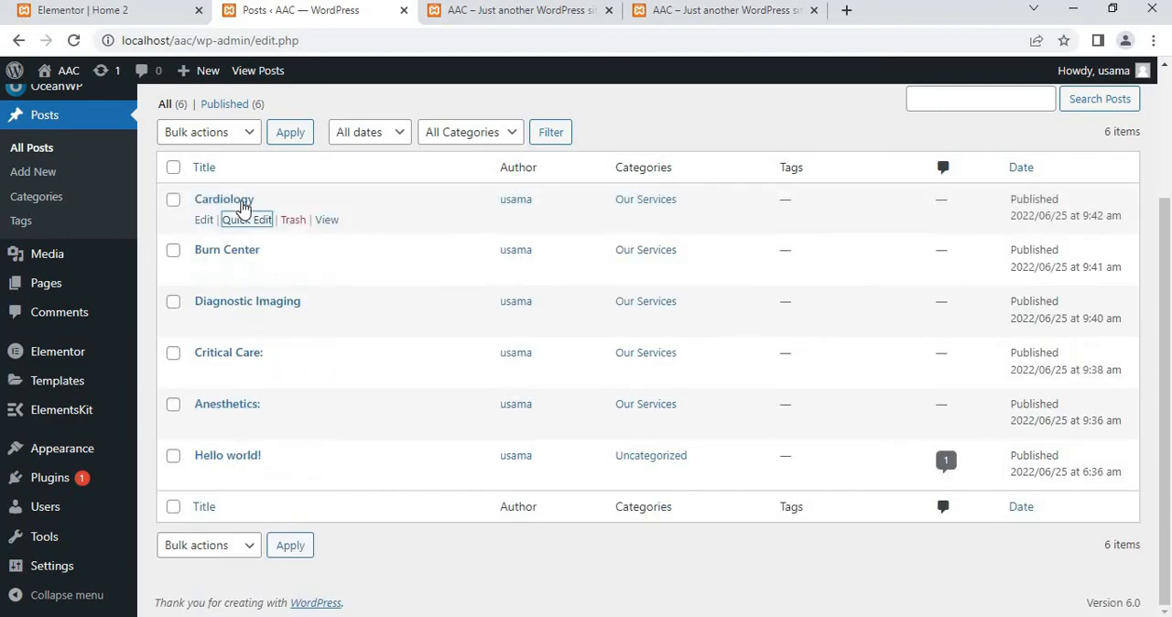
Back in the Elementor page editor, try the Grid With Thumb and Grid Without Thumb layouts for the blog posts and return to Block
{"action": "left_click", "coordinate": [142, 20]}
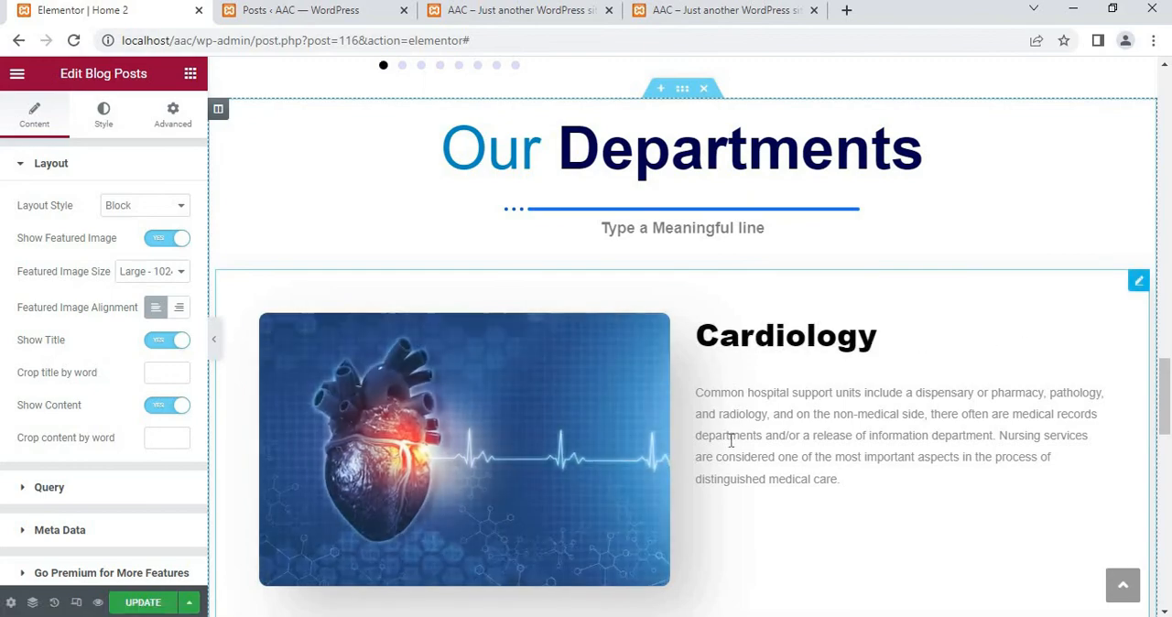
{"action": "scroll", "coordinate": [731, 441], "scroll_direction": "down", "scroll_amount": 8}
{"action": "scroll", "coordinate": [730, 440], "scroll_direction": "up", "scroll_amount": 10}
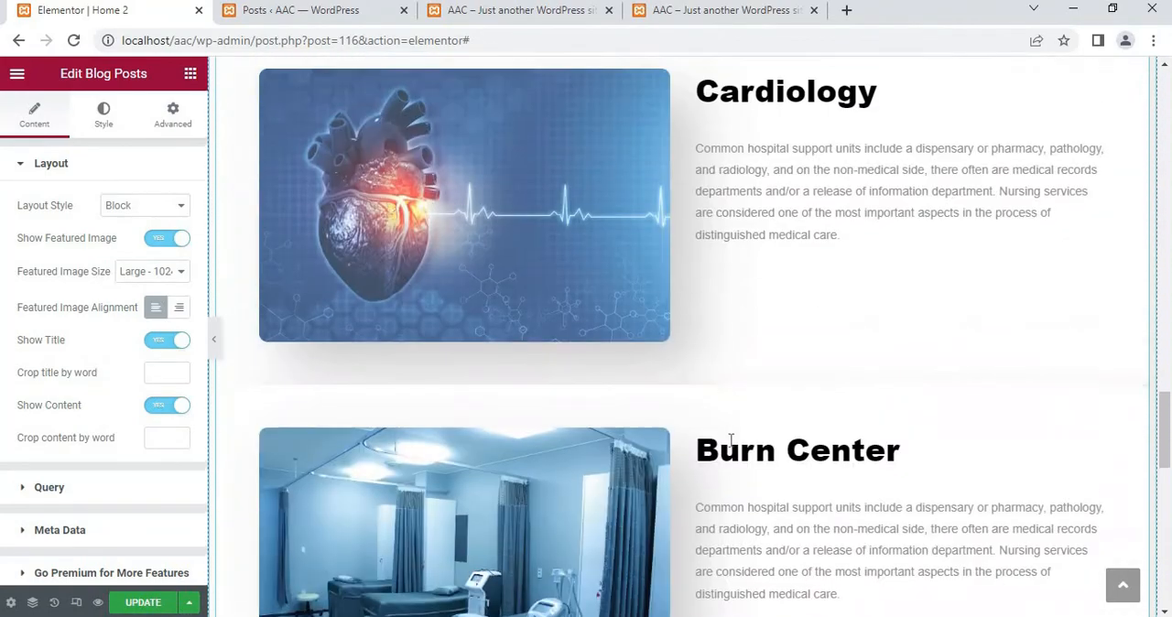
{"action": "scroll", "coordinate": [557, 523], "scroll_direction": "down", "scroll_amount": 2}
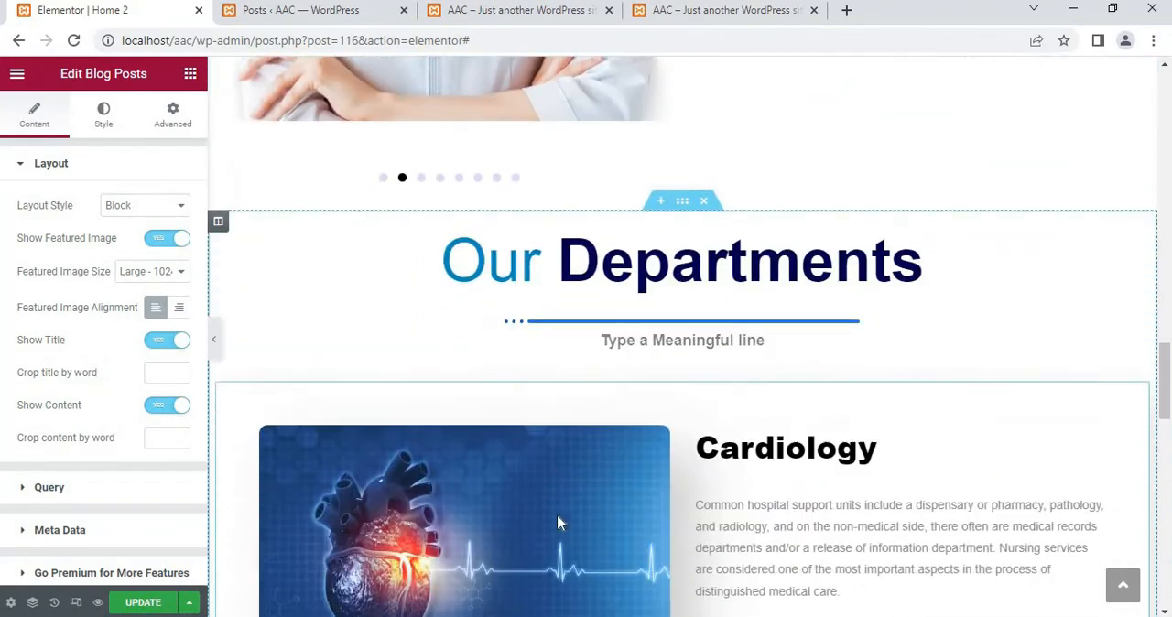
{"action": "scroll", "coordinate": [557, 525], "scroll_direction": "down", "scroll_amount": 2}
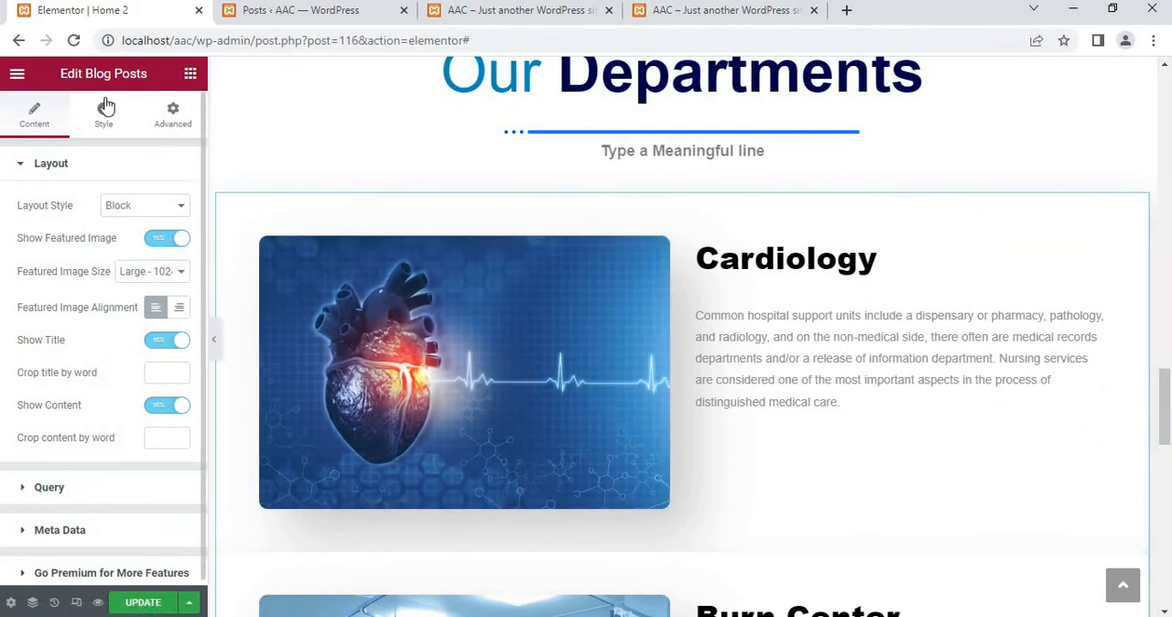
{"action": "left_click", "coordinate": [130, 208]}
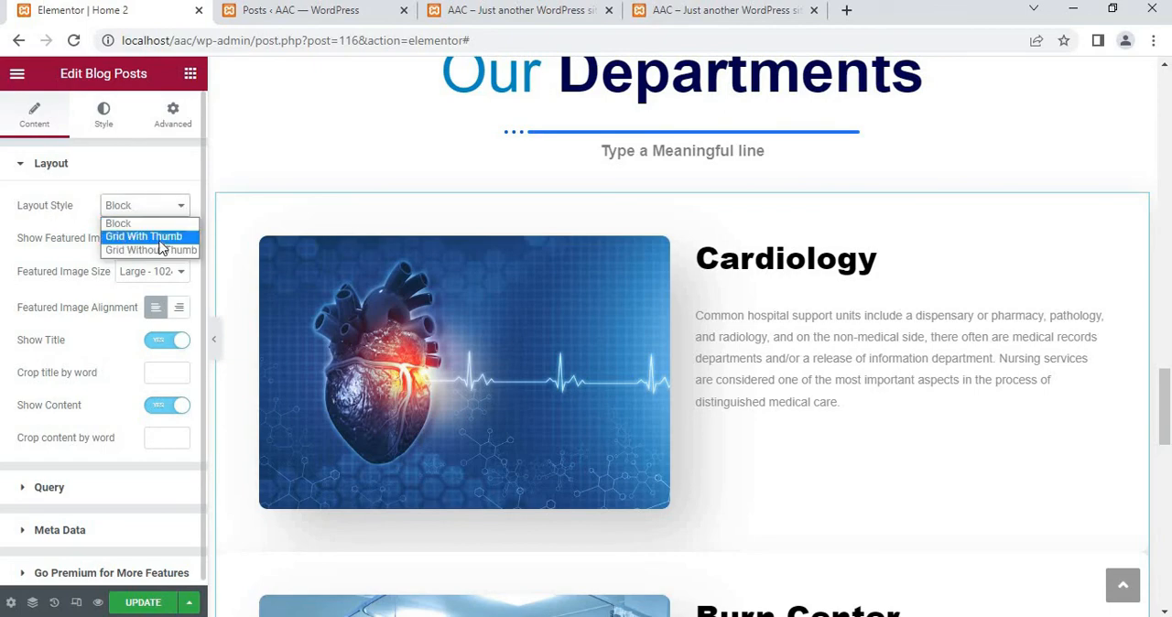
{"action": "left_click", "coordinate": [142, 238]}
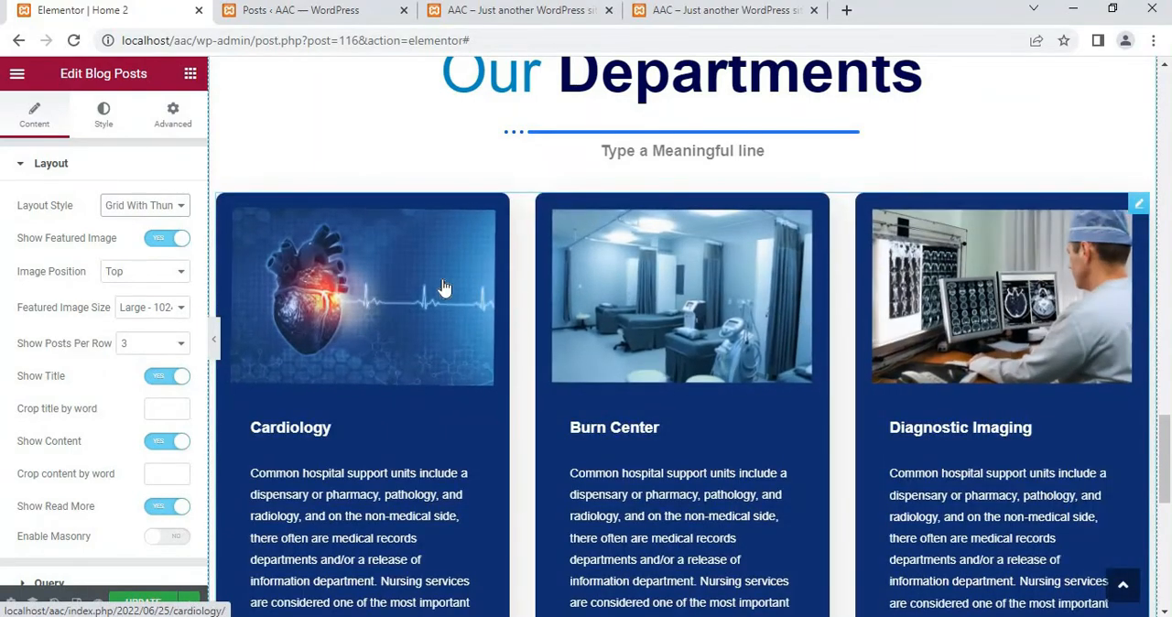
{"action": "left_click", "coordinate": [162, 203]}
{"action": "left_click", "coordinate": [144, 250]}
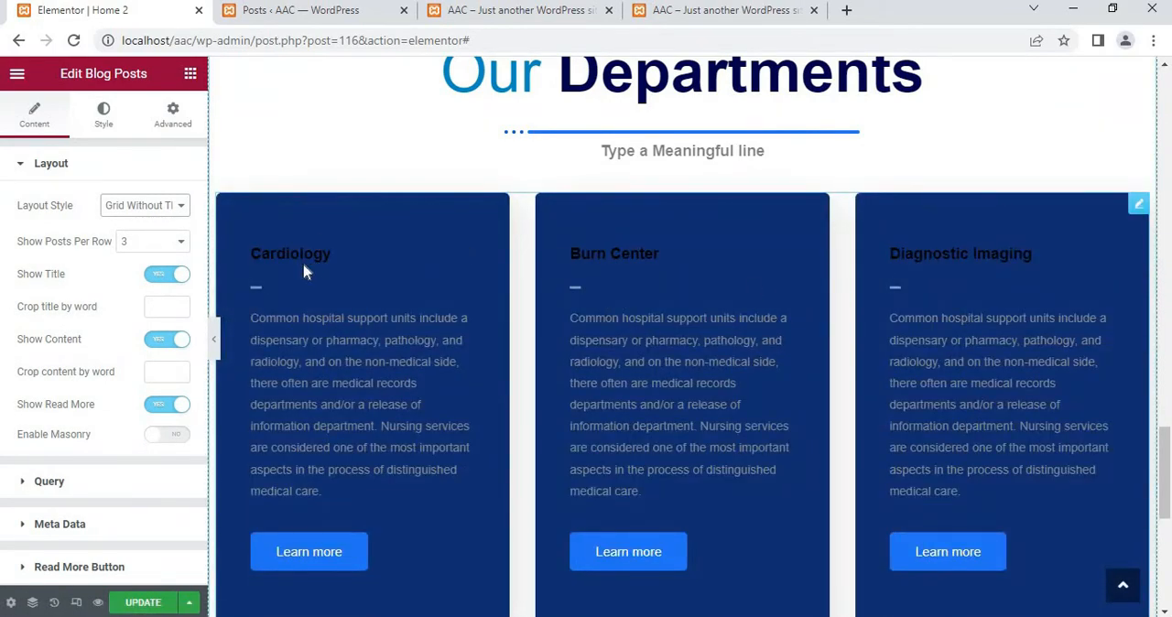
{"action": "left_click", "coordinate": [156, 205]}
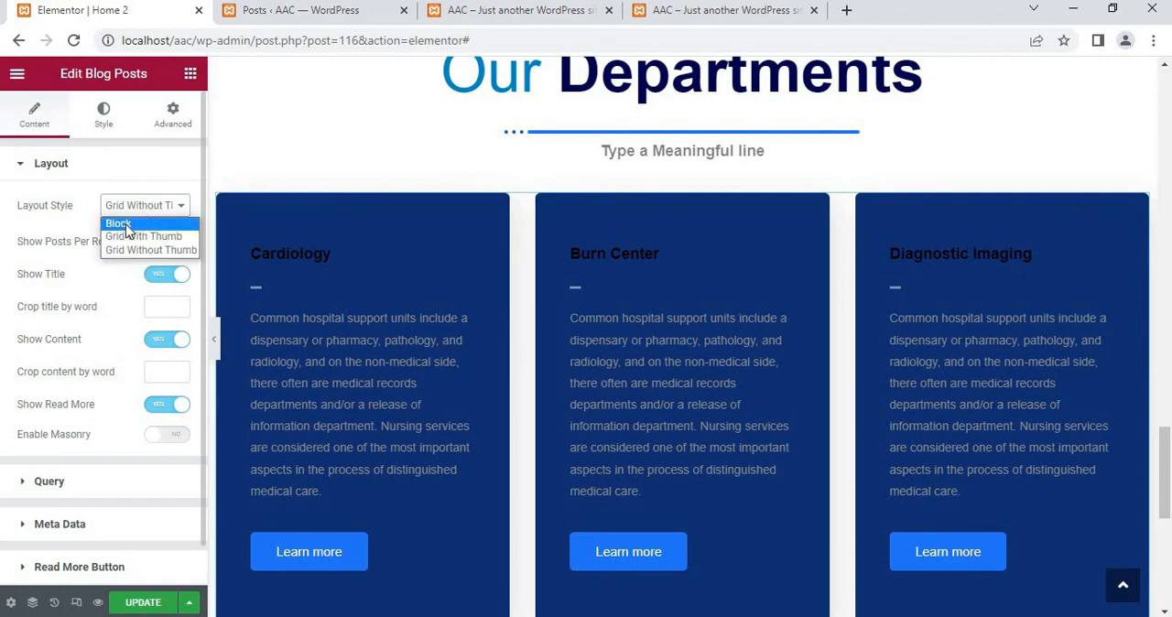
{"action": "left_click", "coordinate": [118, 224]}
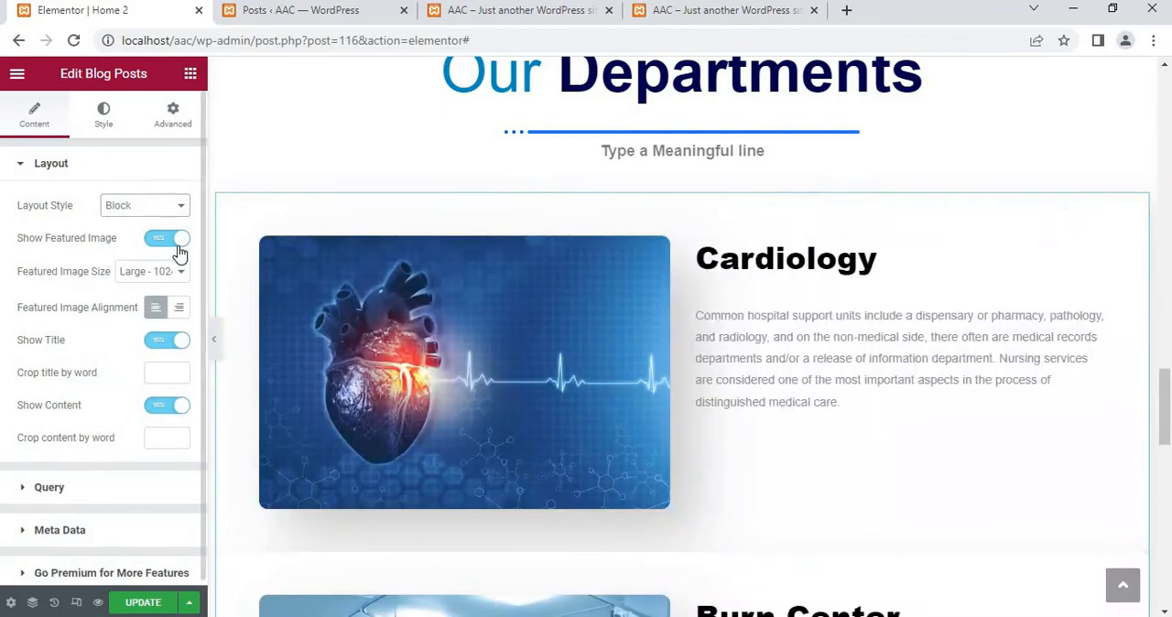
Try right alignment for the blog posts' featured images, review the available image sizes, and restore left alignment
{"action": "left_click", "coordinate": [178, 309]}
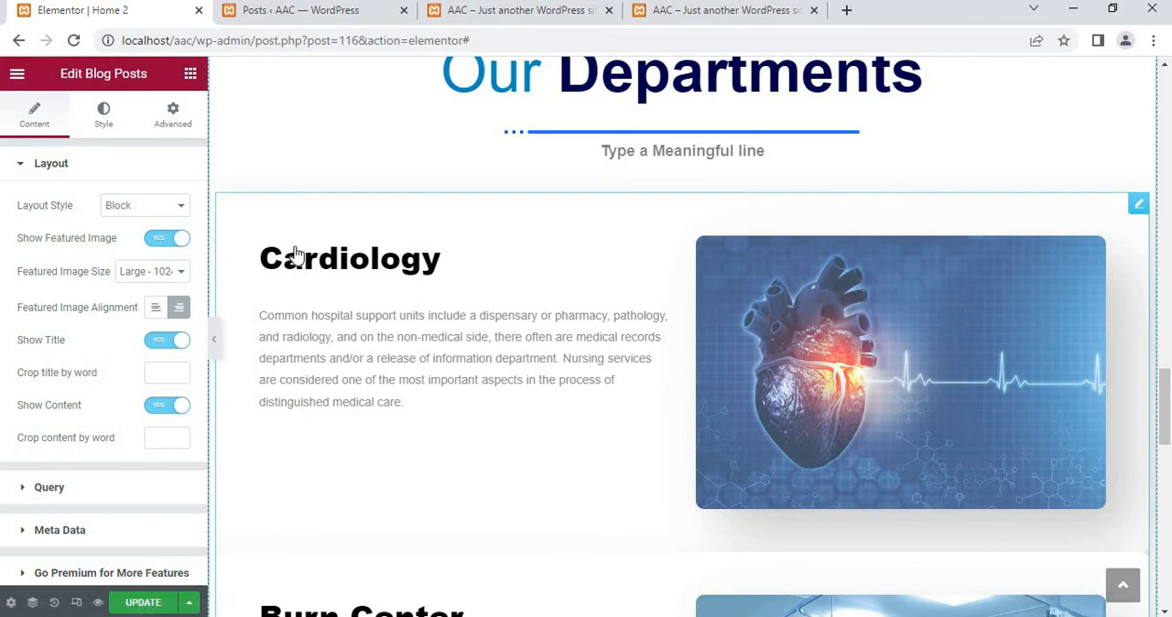
{"action": "left_click", "coordinate": [170, 271]}
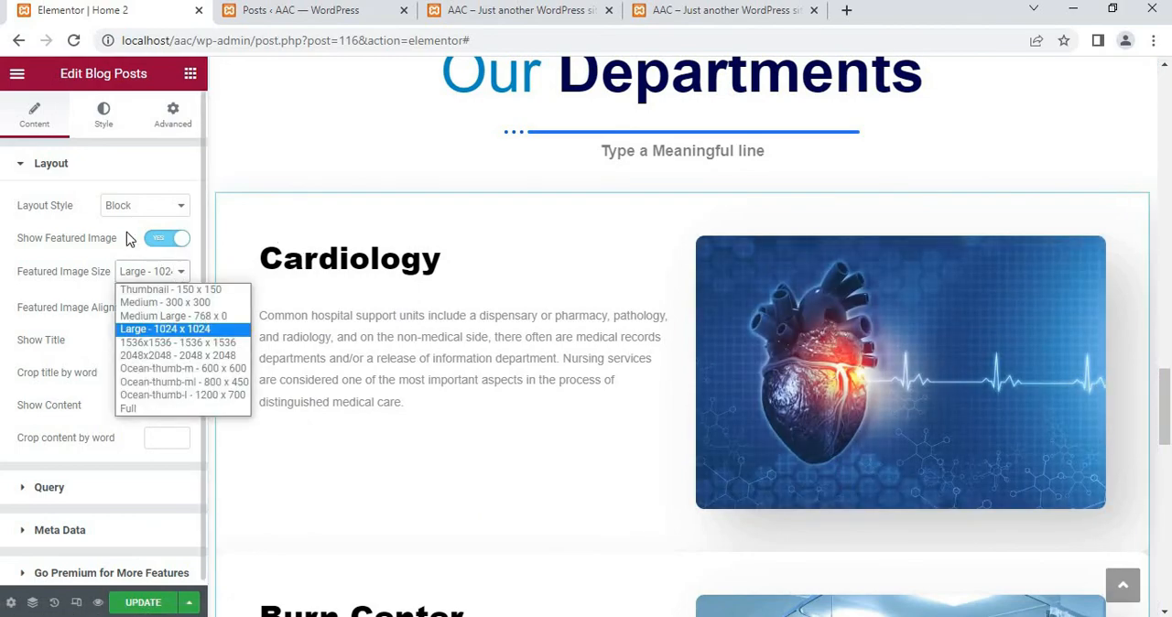
{"action": "left_click", "coordinate": [126, 232]}
{"action": "left_click", "coordinate": [162, 311]}
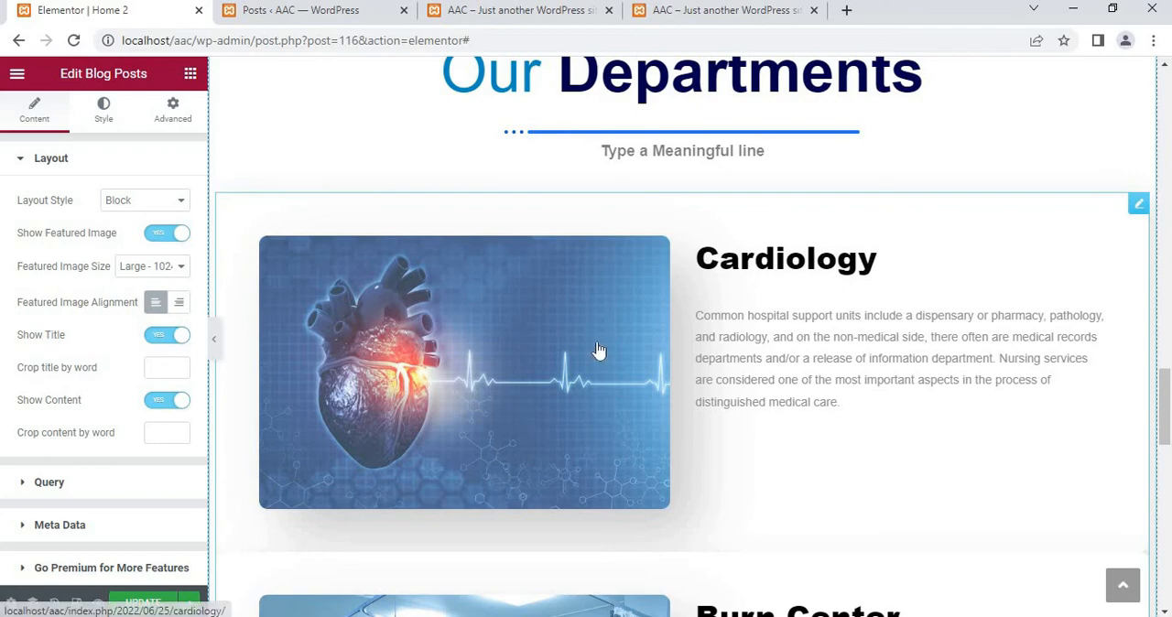
{"action": "scroll", "coordinate": [596, 351], "scroll_direction": "down", "scroll_amount": 2}
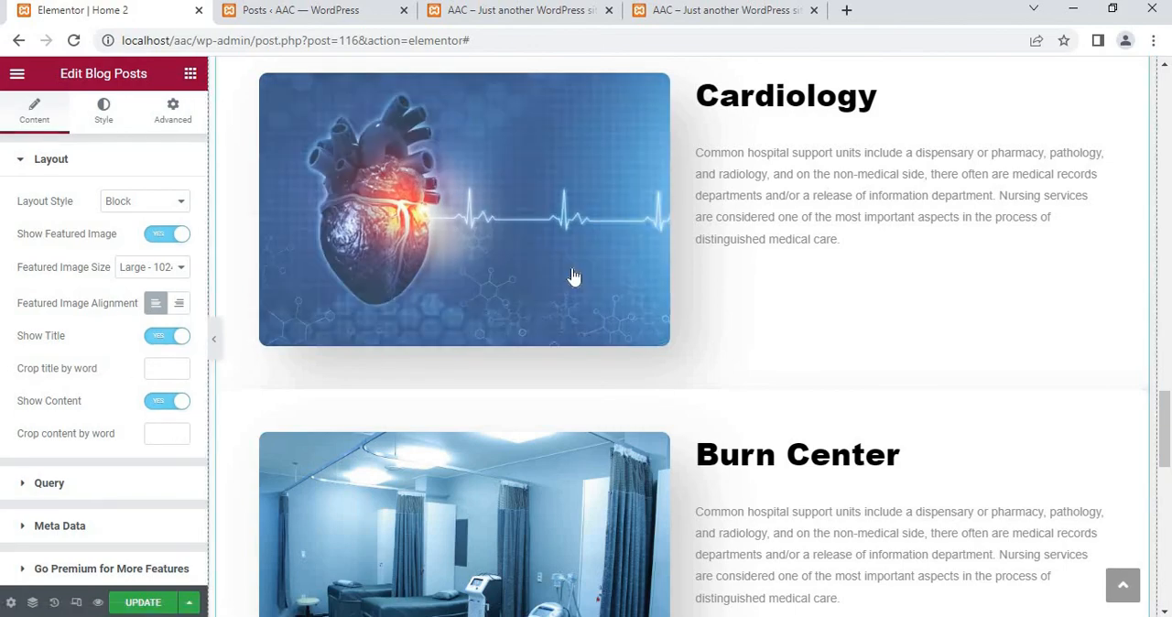
Try a content crop value of -14 words for the blog posts, look over the posts, and clear the crop value
{"action": "left_click", "coordinate": [167, 435]}
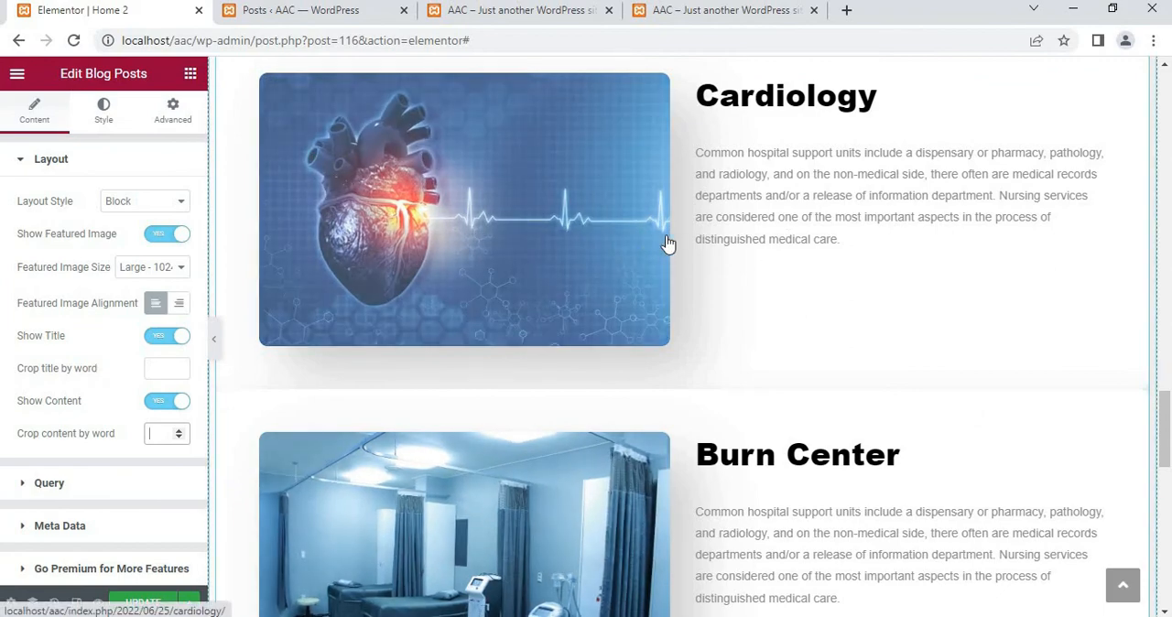
{"action": "type", "text": "2"}
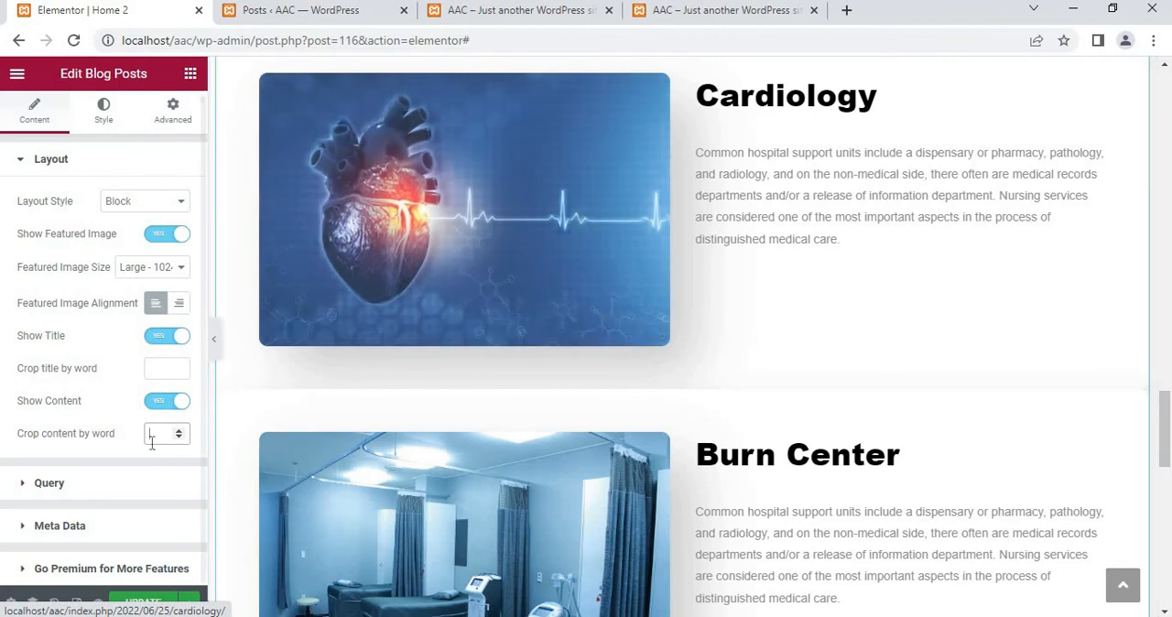
{"action": "left_click", "coordinate": [42, 494]}
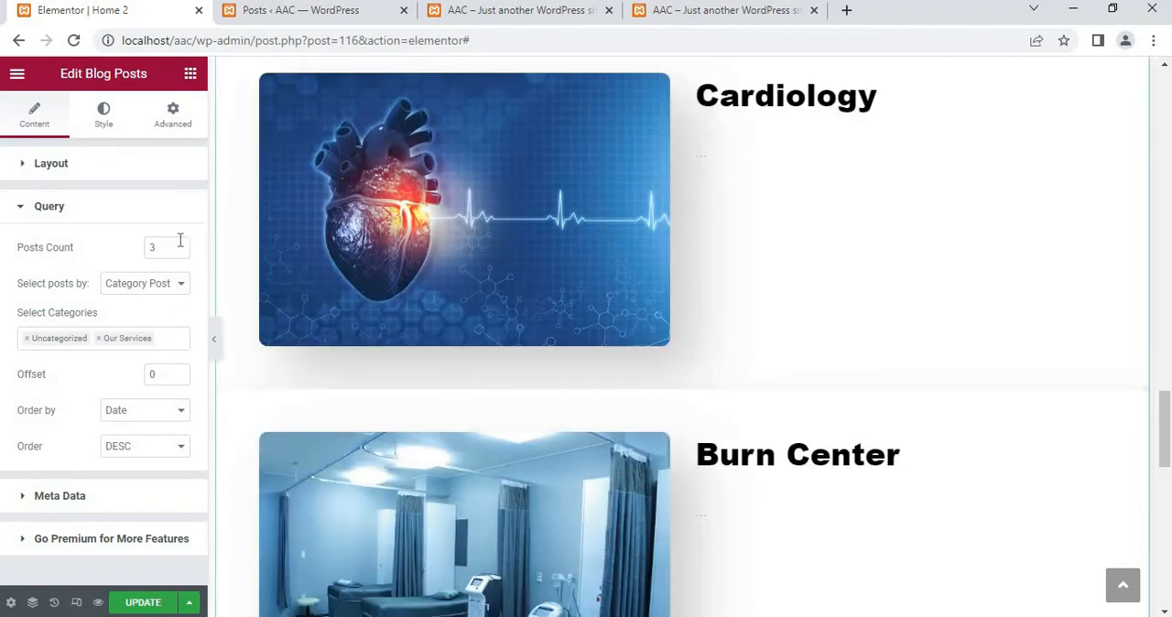
{"action": "scroll", "coordinate": [539, 398], "scroll_direction": "down", "scroll_amount": 7}
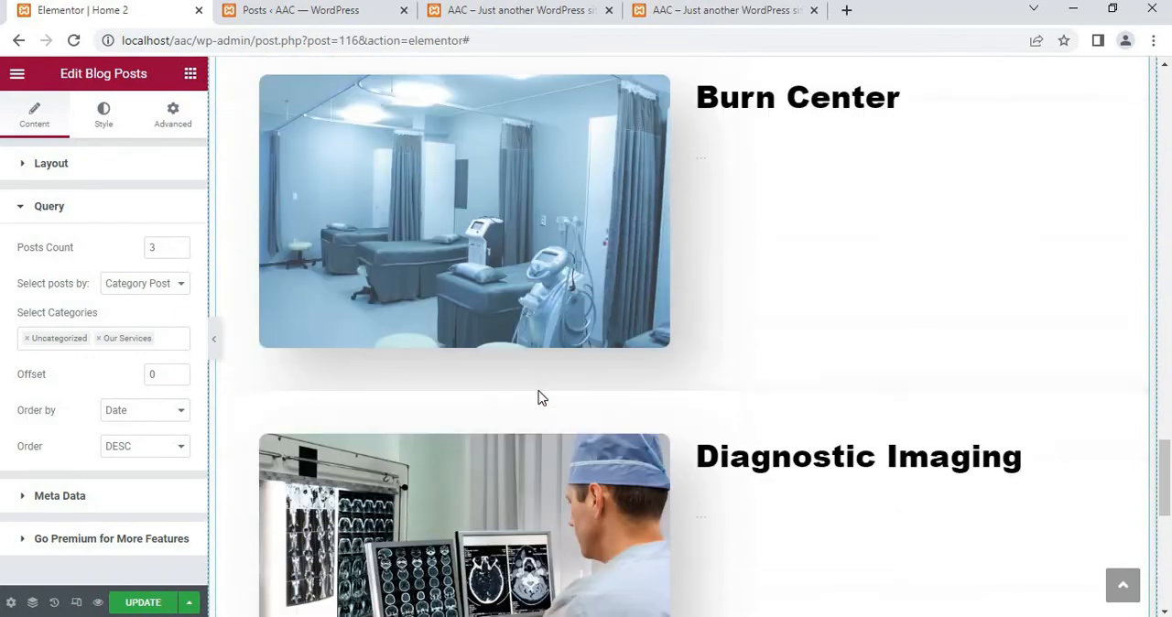
{"action": "scroll", "coordinate": [539, 393], "scroll_direction": "up", "scroll_amount": 8}
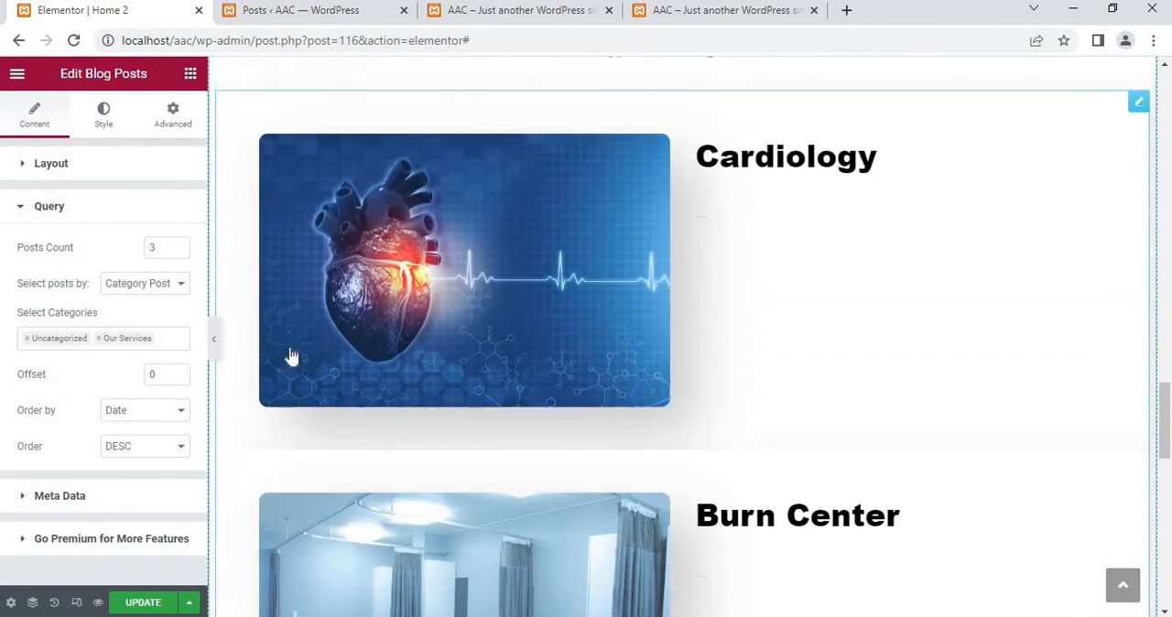
{"action": "left_click", "coordinate": [92, 162]}
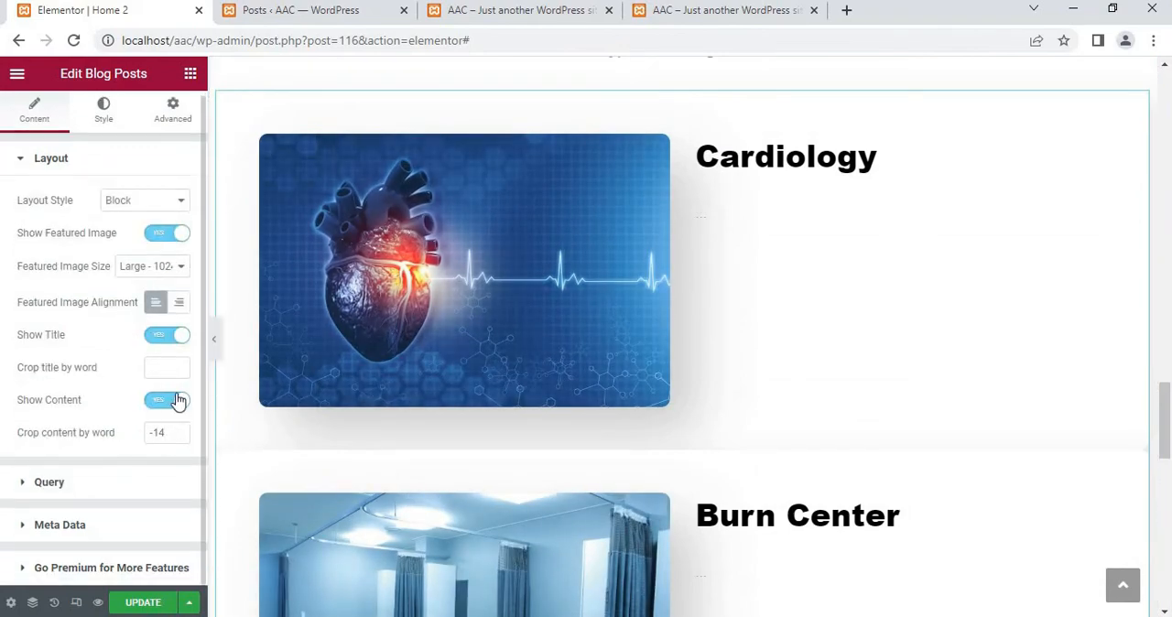
{"action": "left_click", "coordinate": [166, 404]}
{"action": "left_click", "coordinate": [166, 405]}
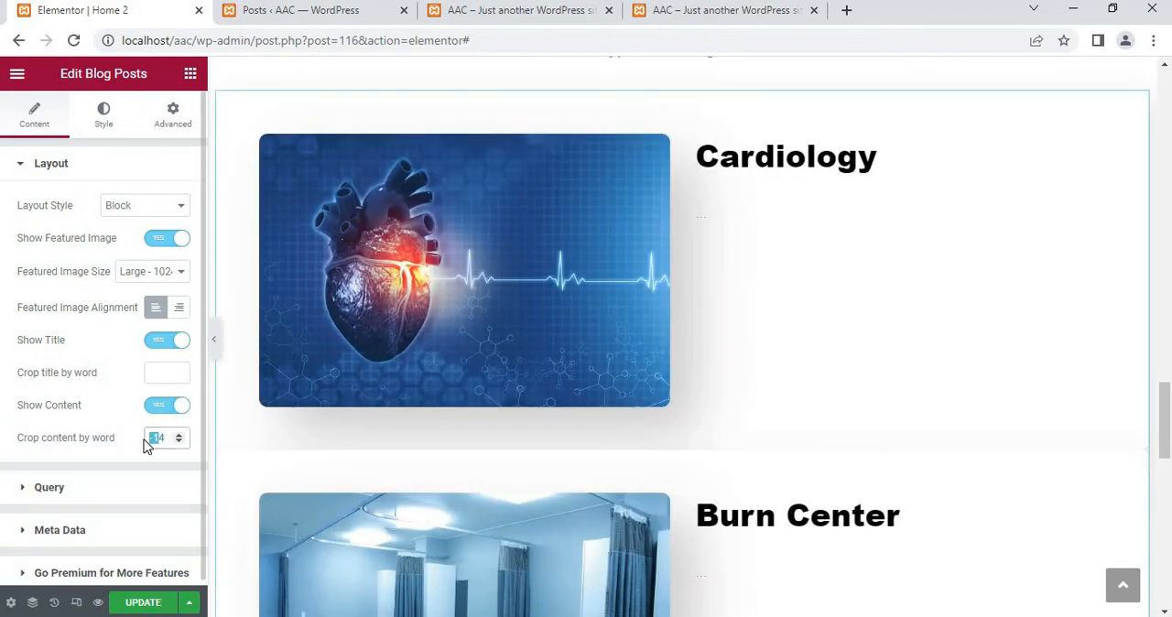
{"action": "type", "text": "4"}
{"action": "key", "text": "BackSpace"}
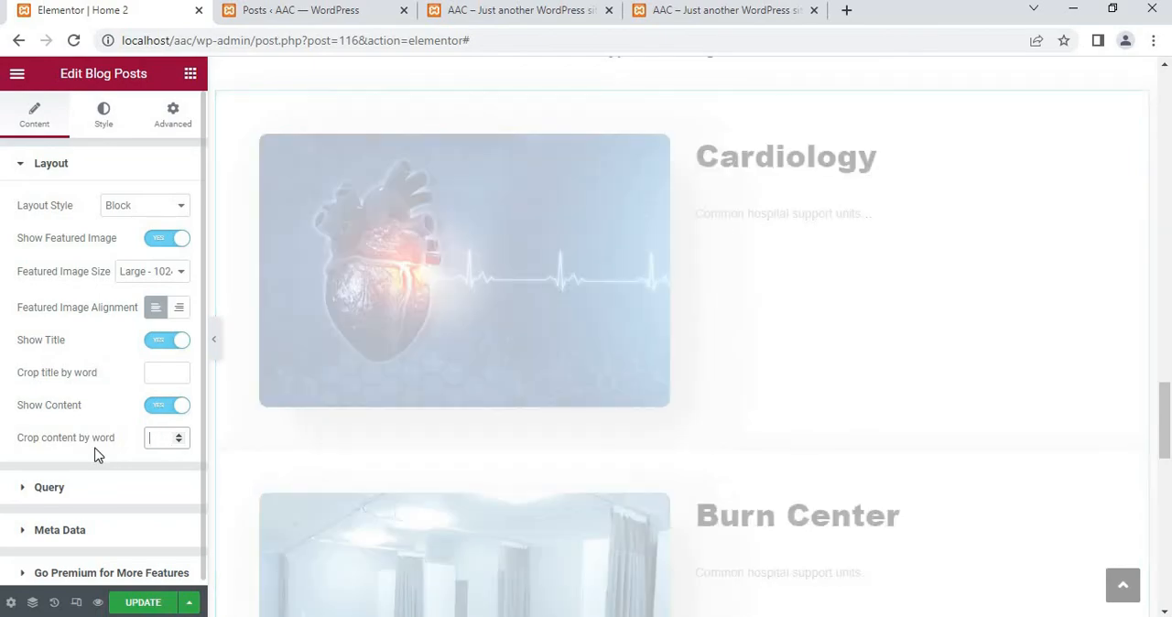
Set the blog posts query to a posts count of 6 and look through the listed posts
{"action": "left_click", "coordinate": [33, 488]}
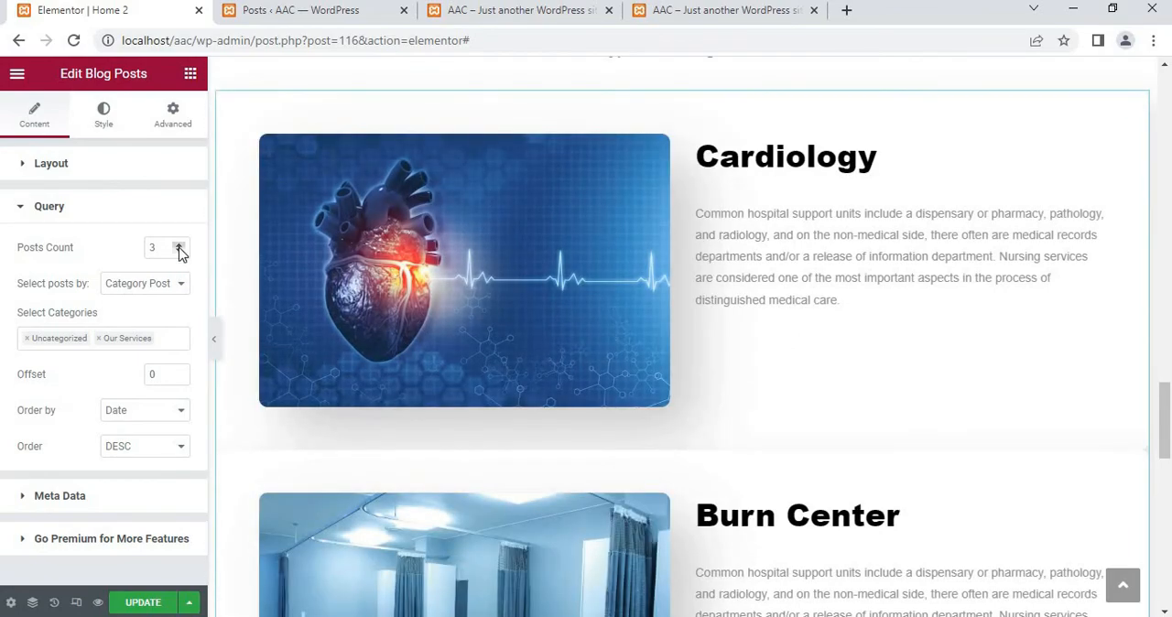
{"action": "left_click", "coordinate": [179, 244]}
{"action": "left_click", "coordinate": [179, 243]}
{"action": "left_click", "coordinate": [180, 243]}
{"action": "scroll", "coordinate": [423, 392], "scroll_direction": "down", "scroll_amount": 2}
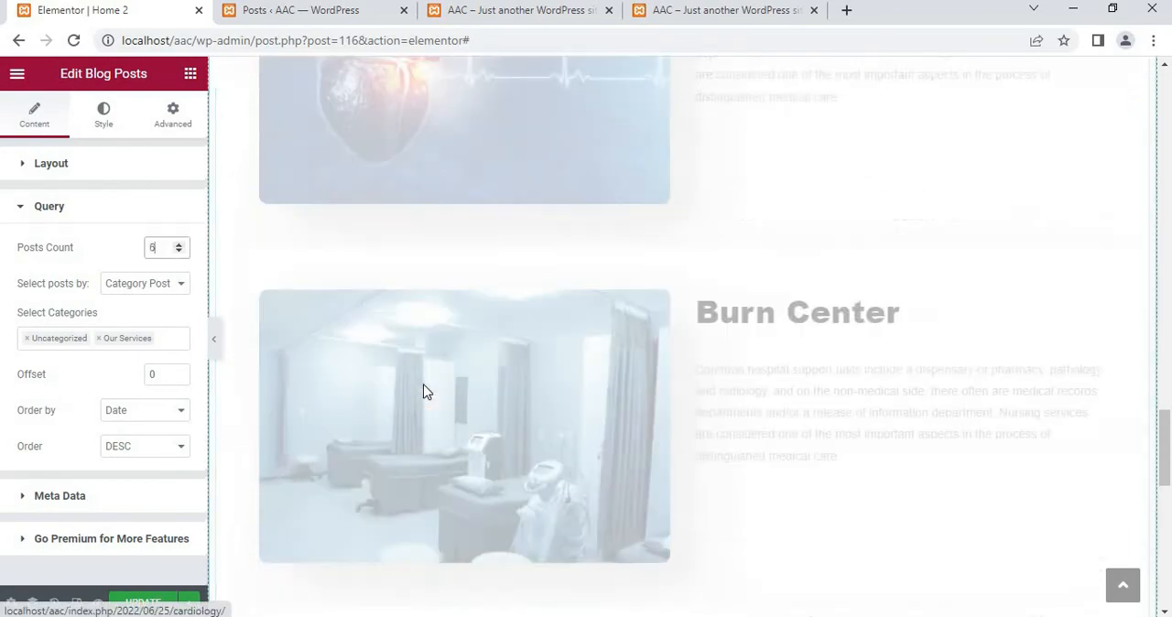
{"action": "scroll", "coordinate": [423, 392], "scroll_direction": "down", "scroll_amount": 12}
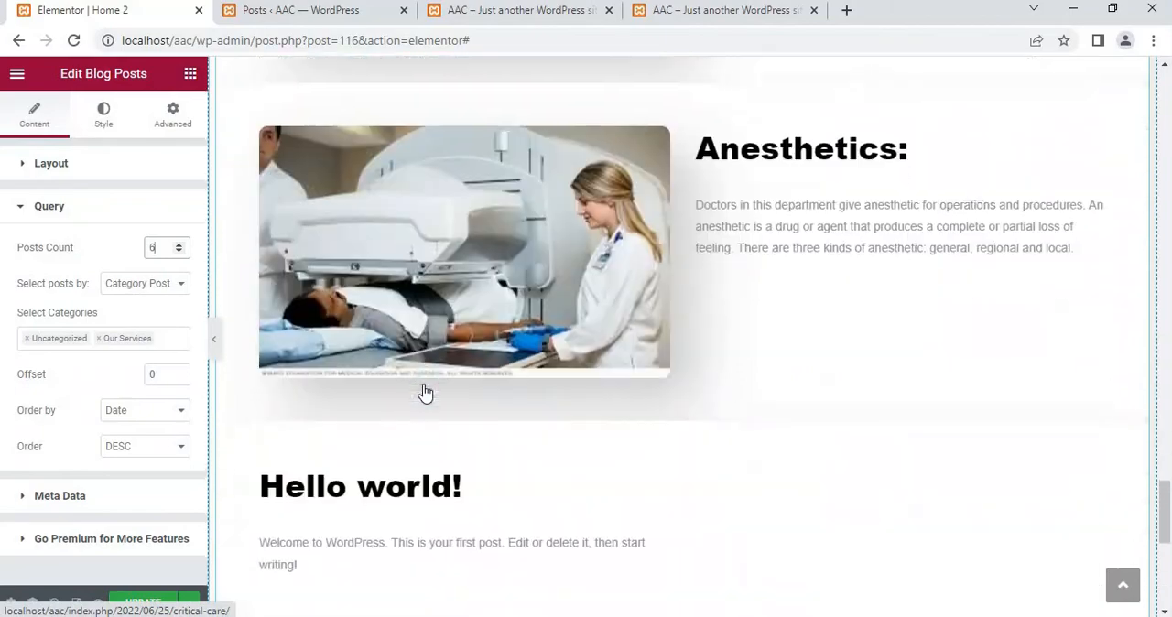
{"action": "scroll", "coordinate": [424, 393], "scroll_direction": "down", "scroll_amount": 2}
{"action": "scroll", "coordinate": [425, 392], "scroll_direction": "up", "scroll_amount": 6}
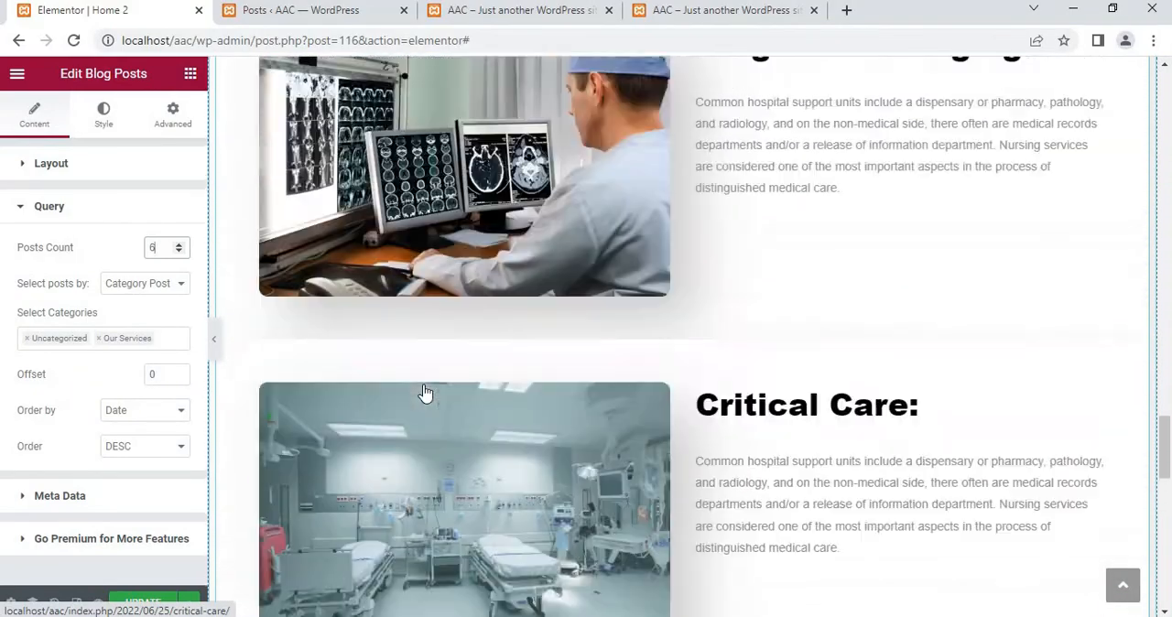
{"action": "scroll", "coordinate": [425, 392], "scroll_direction": "up", "scroll_amount": 7}
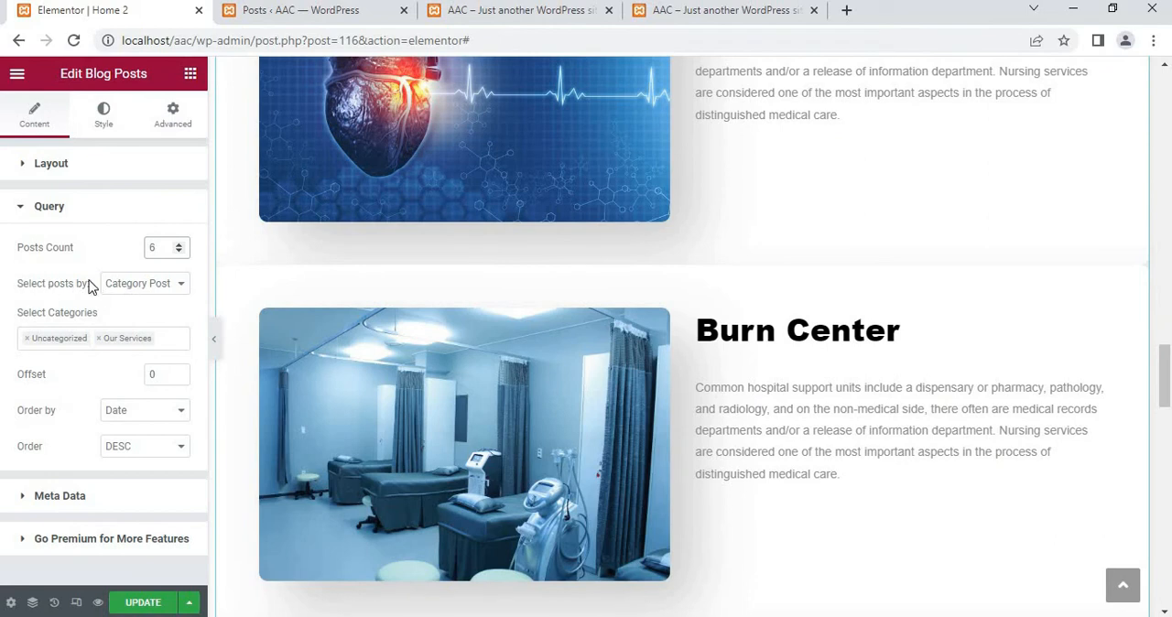
Try selecting the blog posts by Selected Post and return to Category Post
{"action": "left_click", "coordinate": [153, 284]}
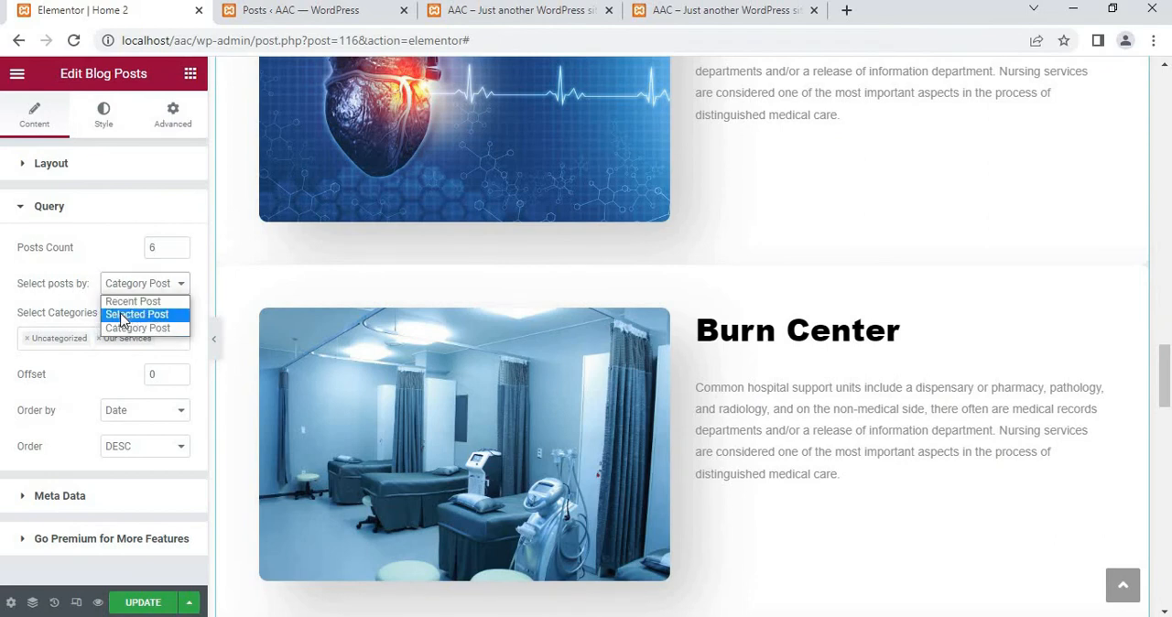
{"action": "left_click", "coordinate": [124, 314]}
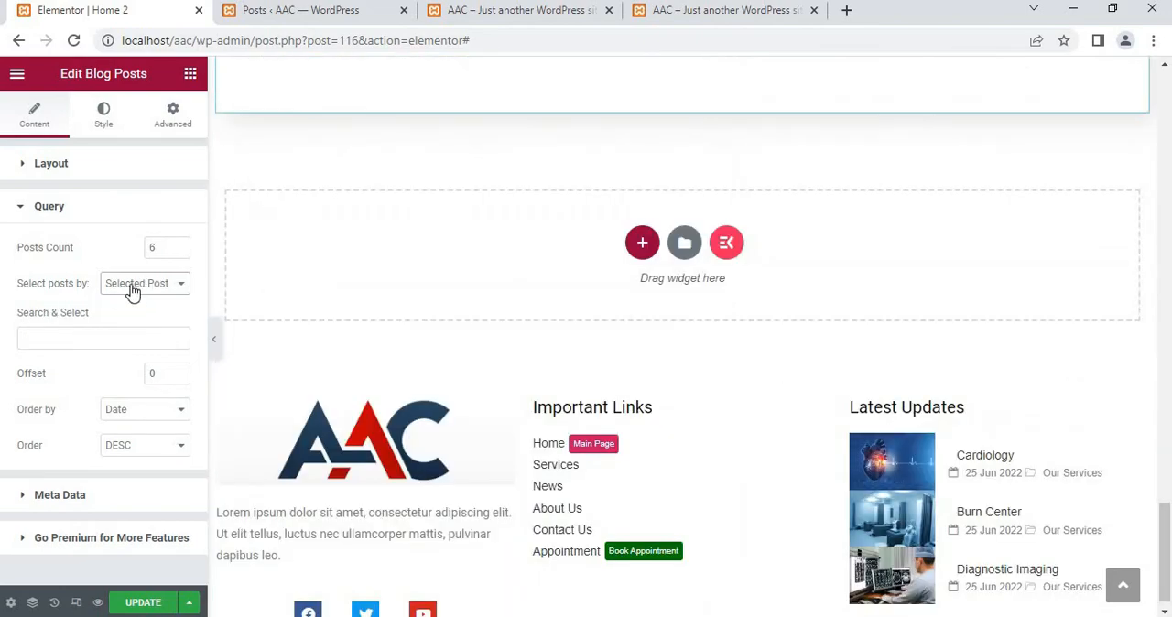
{"action": "left_click", "coordinate": [134, 287]}
{"action": "left_click", "coordinate": [132, 328]}
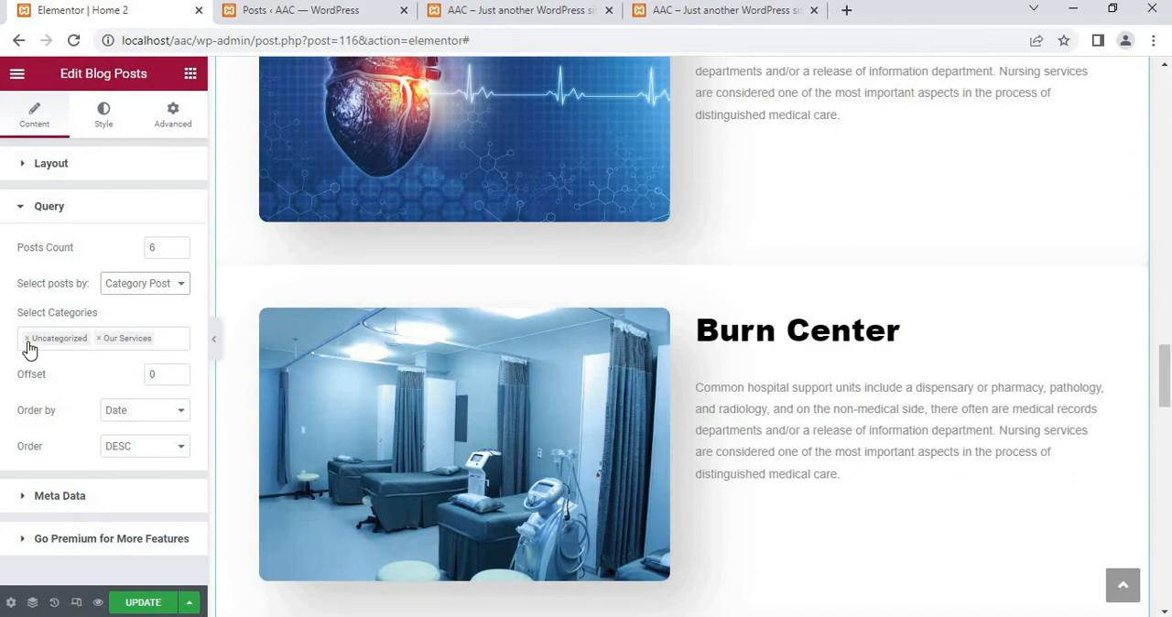
Remove the Uncategorized category from the blog posts query, keeping only Our Services, and check the listed posts
{"action": "left_click", "coordinate": [27, 338]}
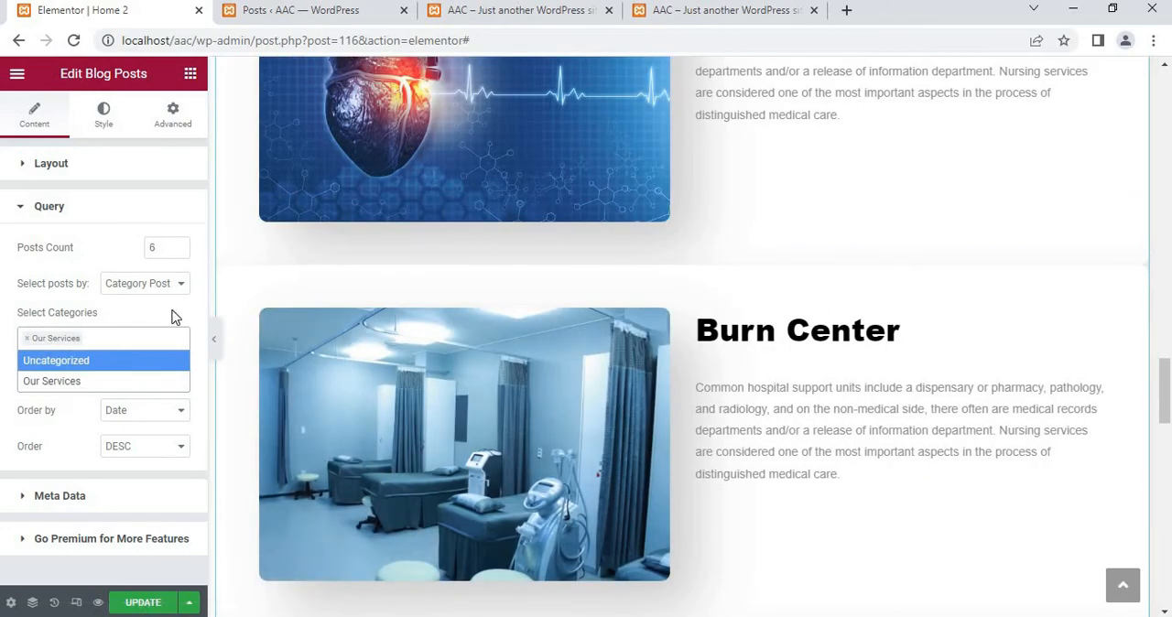
{"action": "left_click", "coordinate": [172, 310]}
{"action": "scroll", "coordinate": [522, 409], "scroll_direction": "up", "scroll_amount": 4}
{"action": "scroll", "coordinate": [521, 408], "scroll_direction": "down", "scroll_amount": 2}
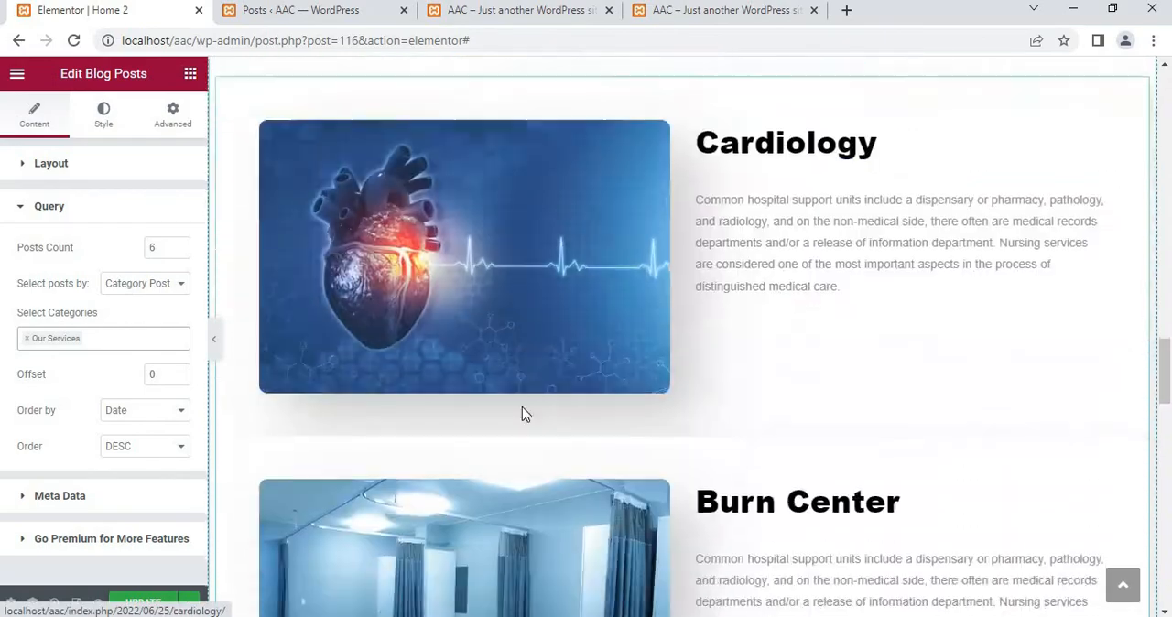
{"action": "scroll", "coordinate": [522, 408], "scroll_direction": "down", "scroll_amount": 15}
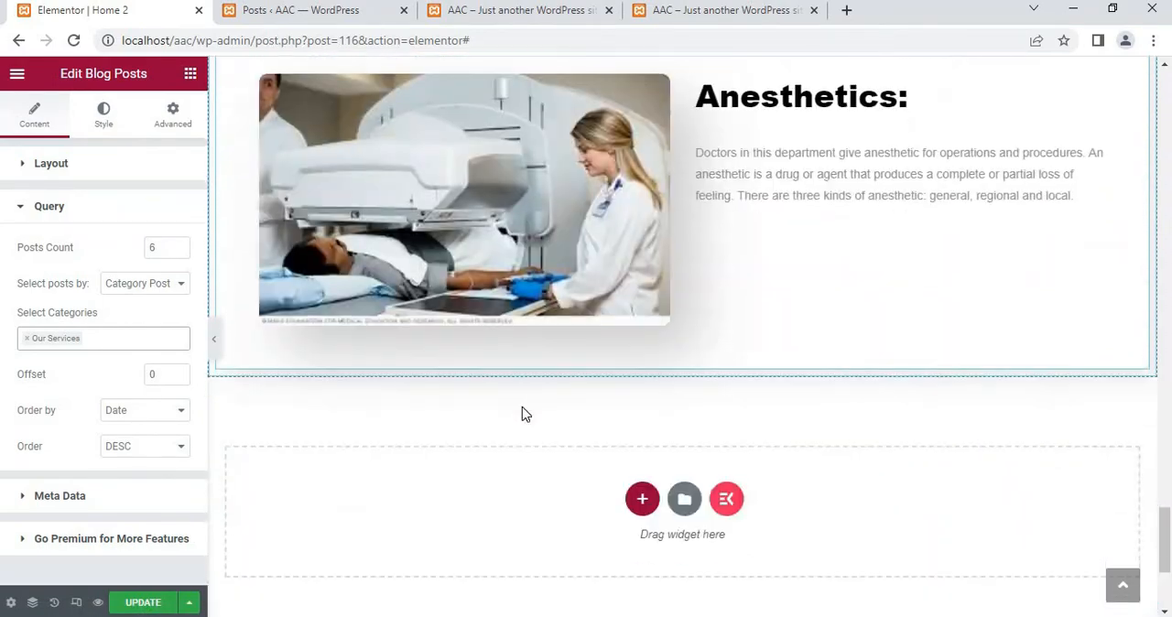
{"action": "scroll", "coordinate": [522, 408], "scroll_direction": "down", "scroll_amount": 2}
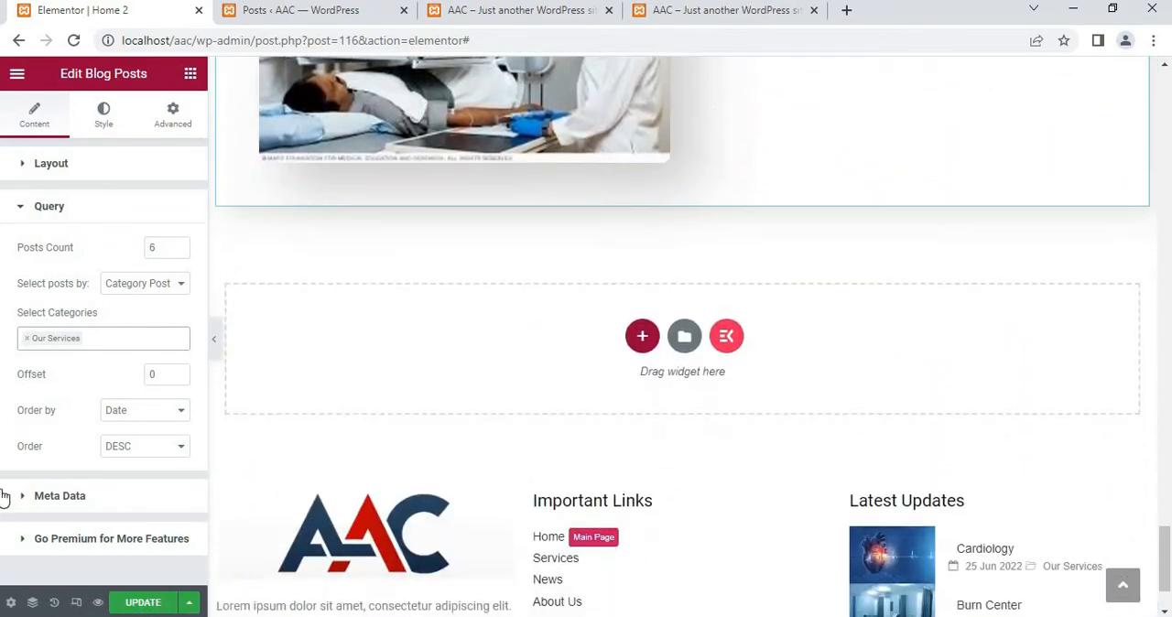
Try an offset of 2 for the blog posts query and clear the offset value
{"action": "left_click", "coordinate": [163, 377]}
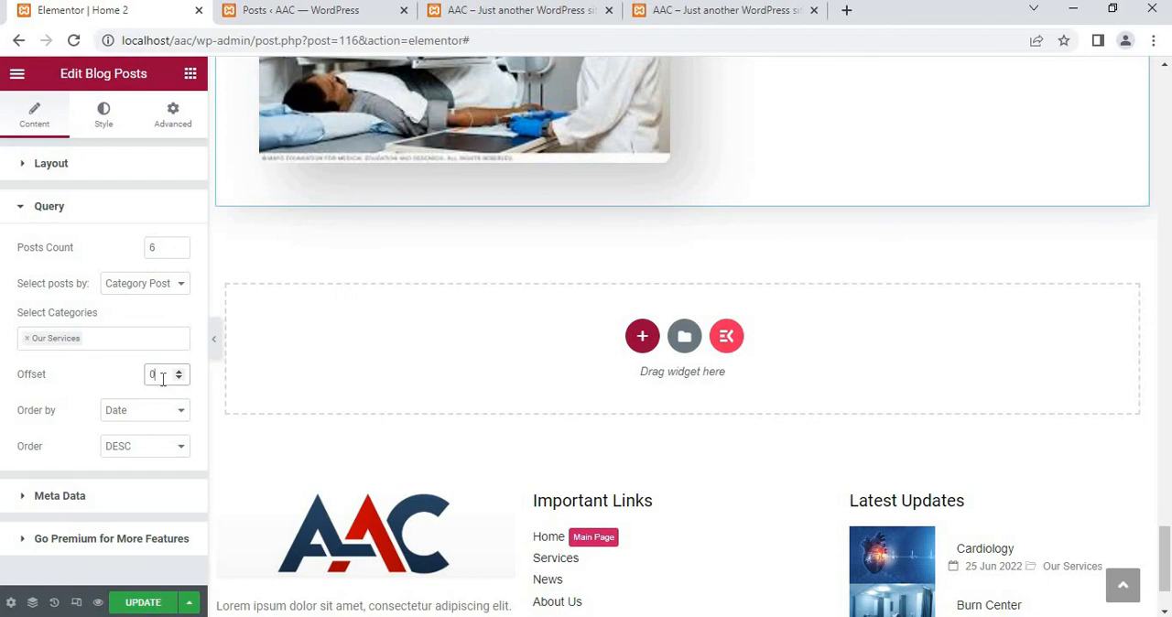
{"action": "key", "text": "BackSpace"}
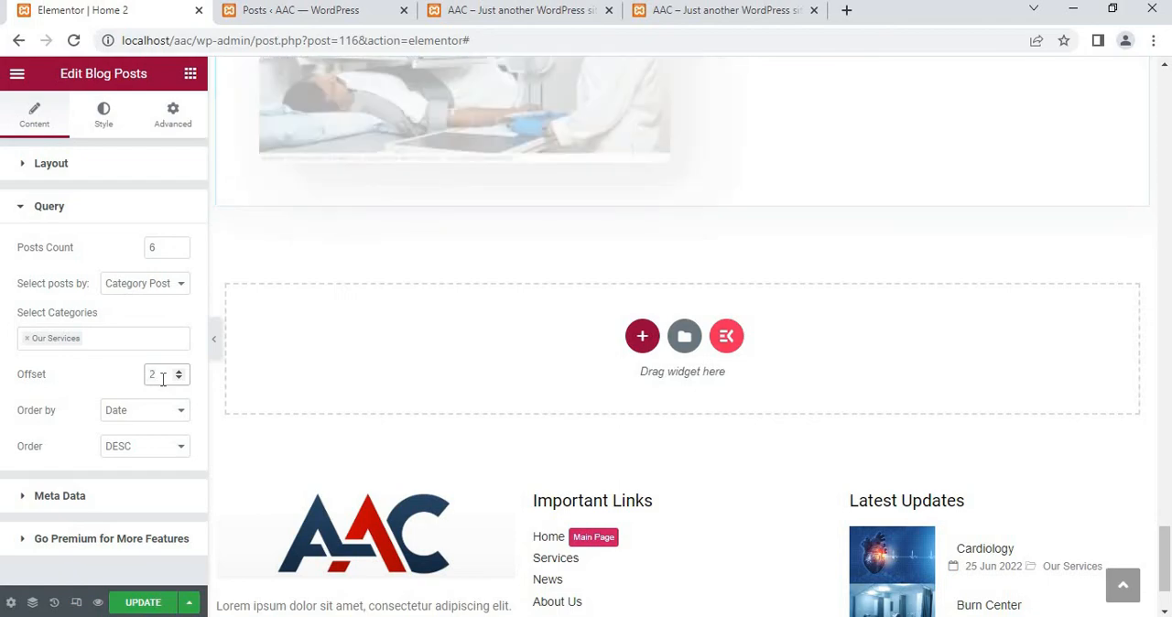
{"action": "key", "text": "BackSpace"}
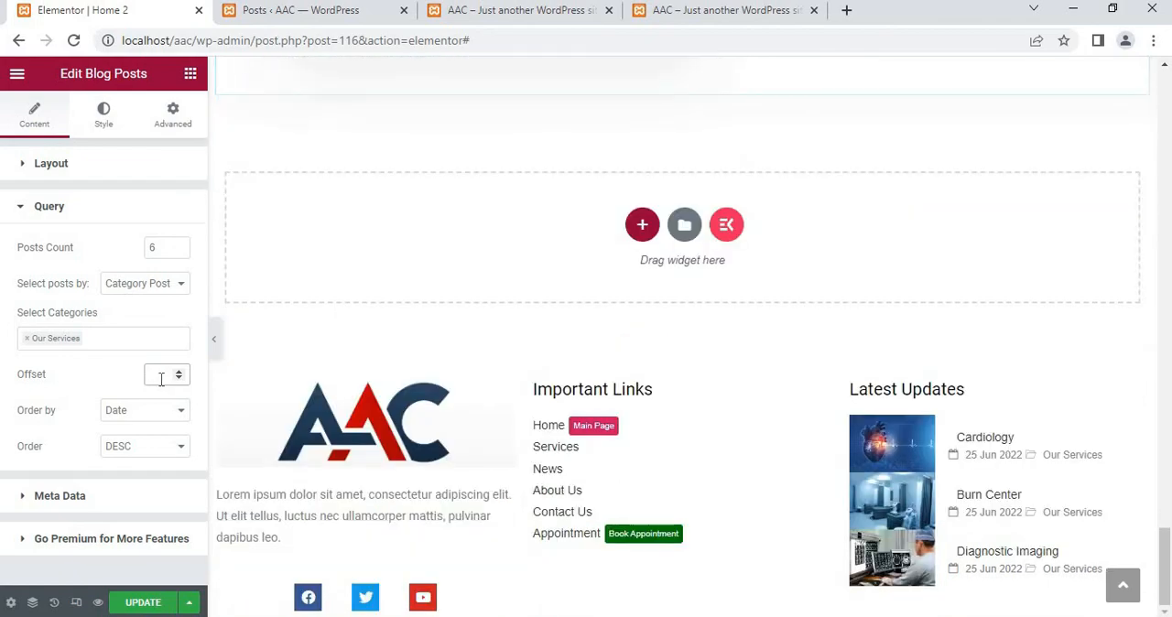
Review the sorting criteria and sort direction options for the blog posts, keeping Date and DESC
{"action": "left_click", "coordinate": [125, 419]}
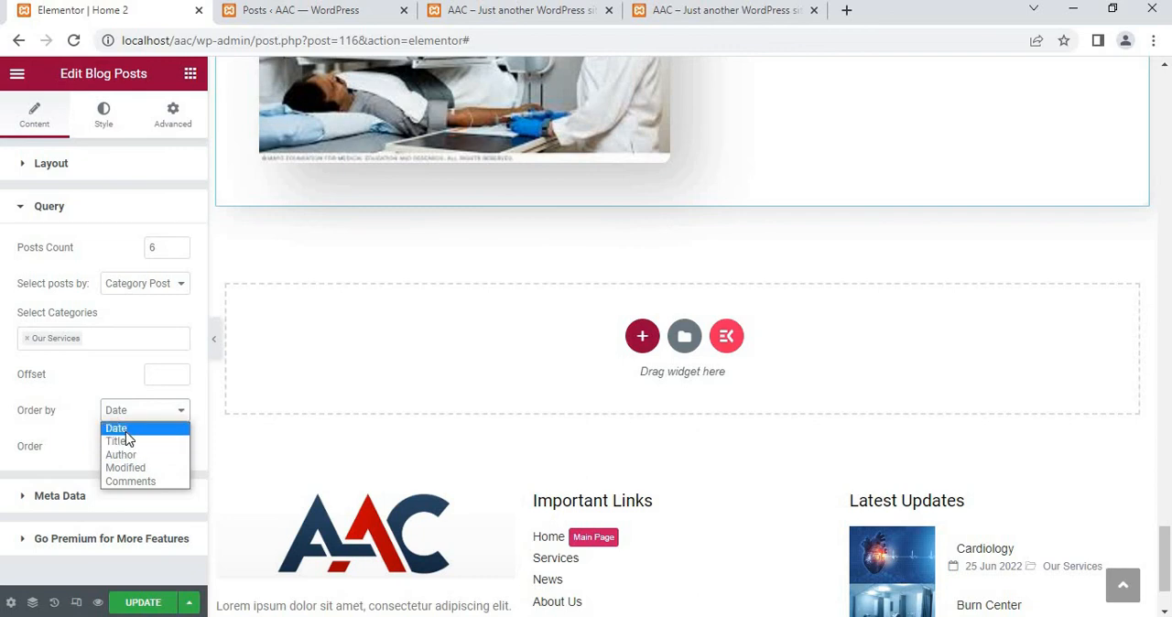
{"action": "left_click", "coordinate": [126, 432]}
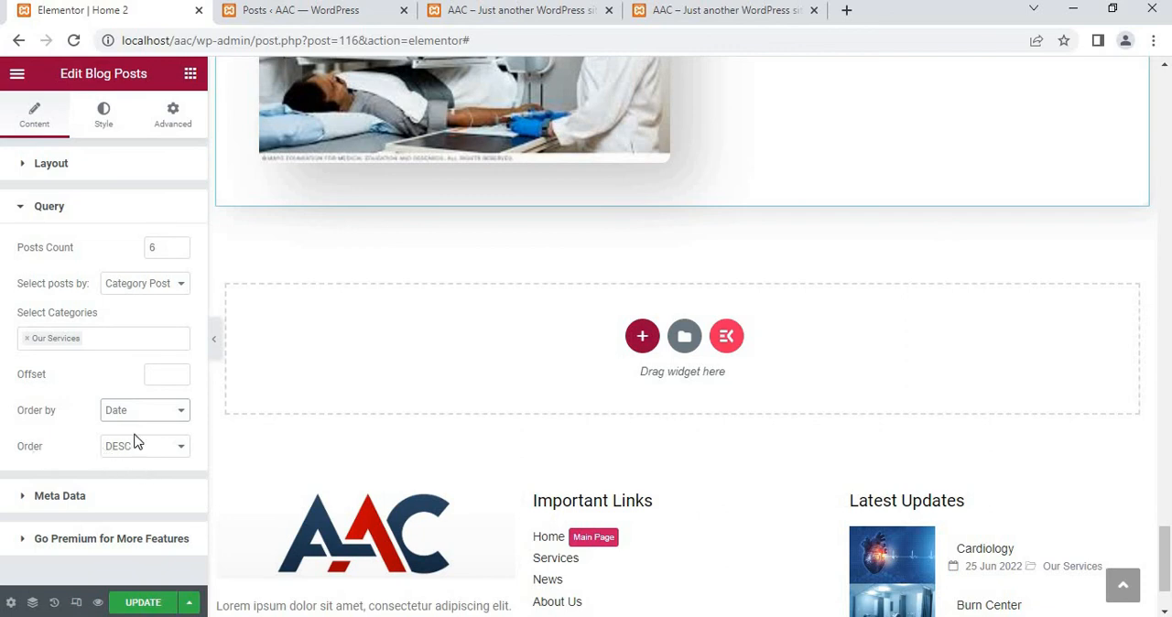
{"action": "left_click", "coordinate": [133, 449]}
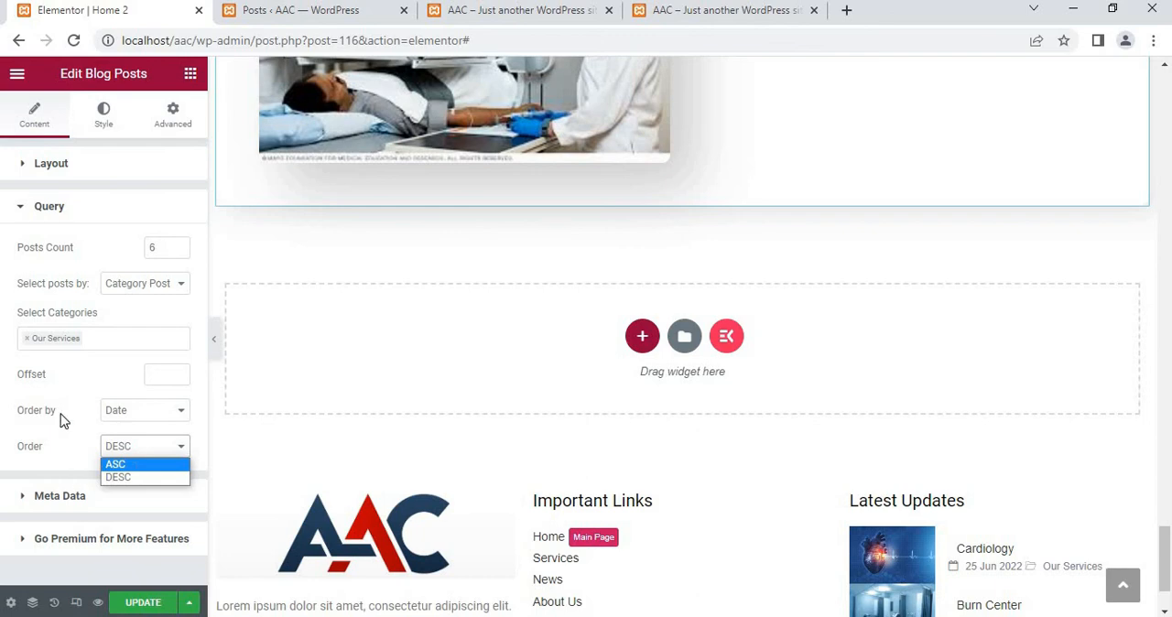
{"action": "left_click", "coordinate": [73, 493]}
Add Date and Category to the meta data shown with the blog posts
{"action": "left_click", "coordinate": [56, 503]}
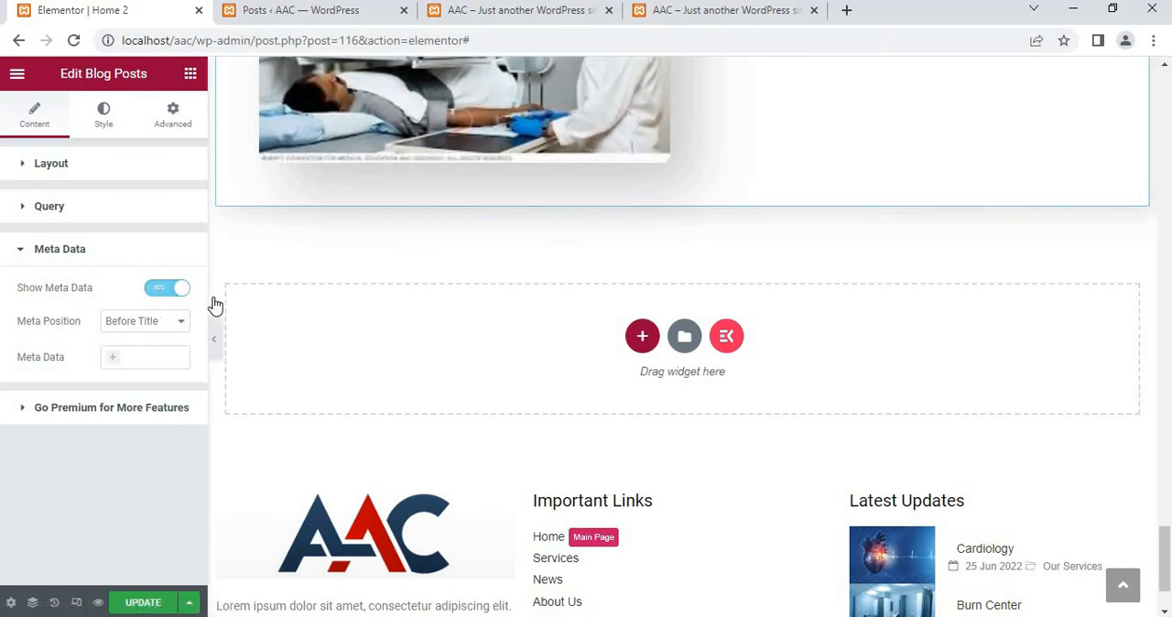
{"action": "left_click", "coordinate": [113, 366]}
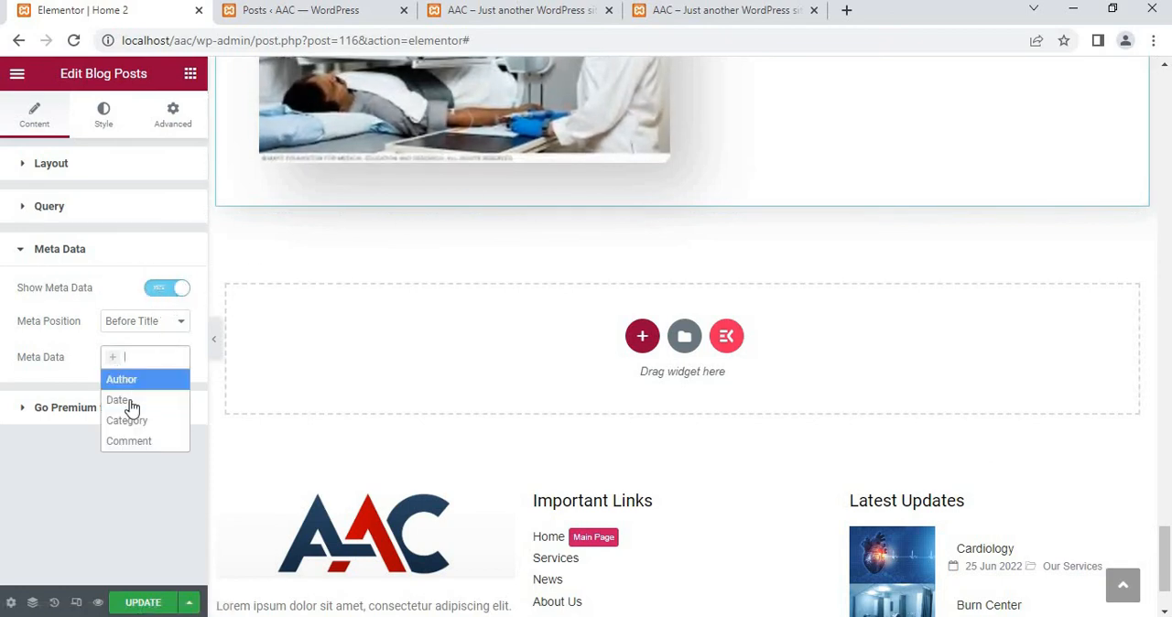
{"action": "left_click", "coordinate": [125, 403]}
{"action": "scroll", "coordinate": [648, 209], "scroll_direction": "up", "scroll_amount": 4}
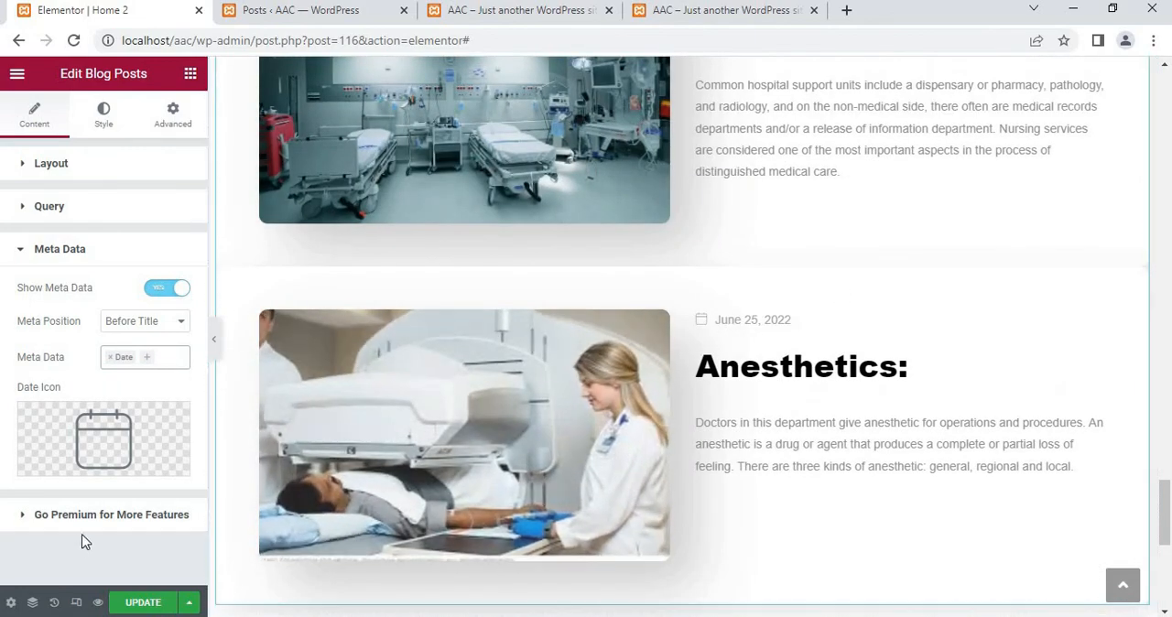
{"action": "left_click", "coordinate": [148, 366]}
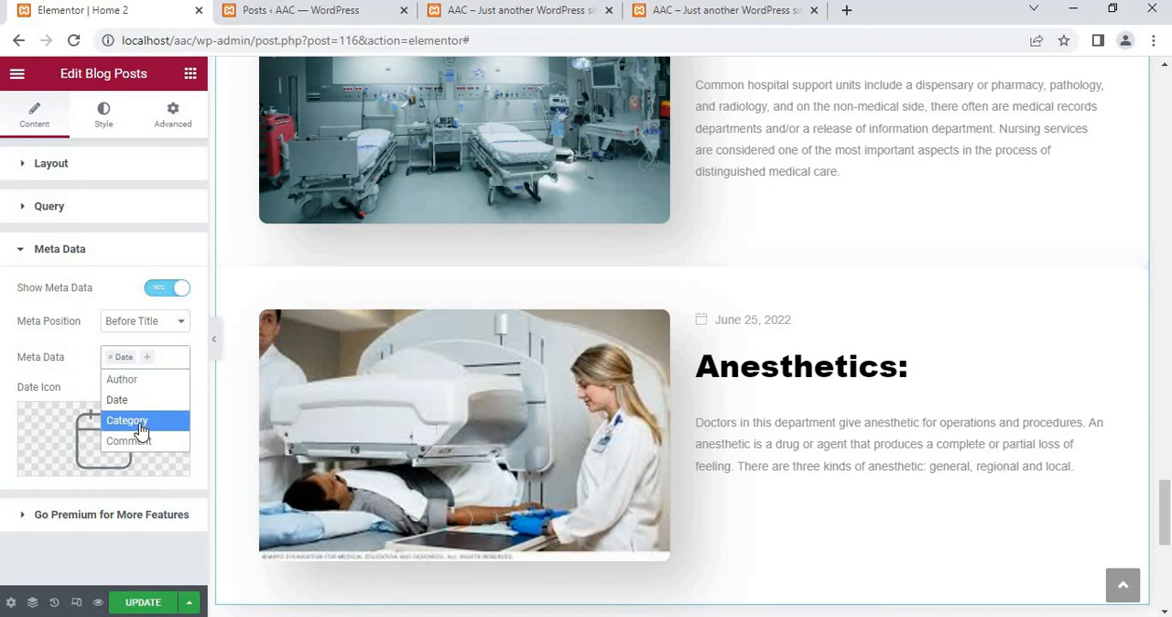
{"action": "left_click", "coordinate": [140, 424]}
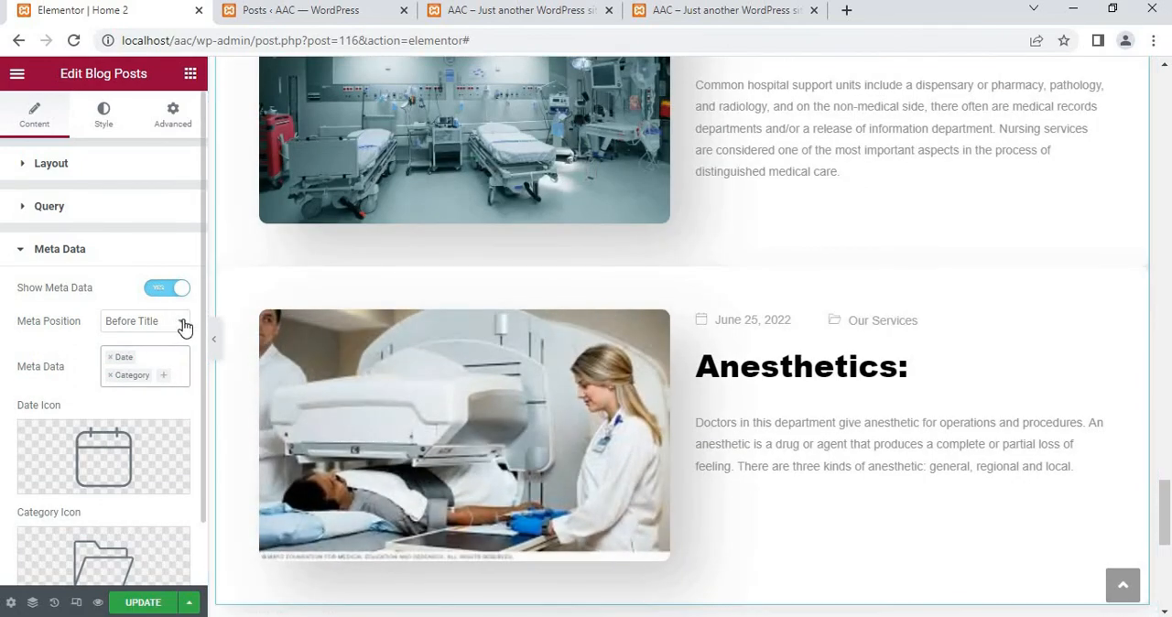
Set the blog posts' meta position to After Title and look over the Anesthetics post and the remaining meta data settings
{"action": "left_click", "coordinate": [183, 327]}
{"action": "left_click", "coordinate": [149, 360]}
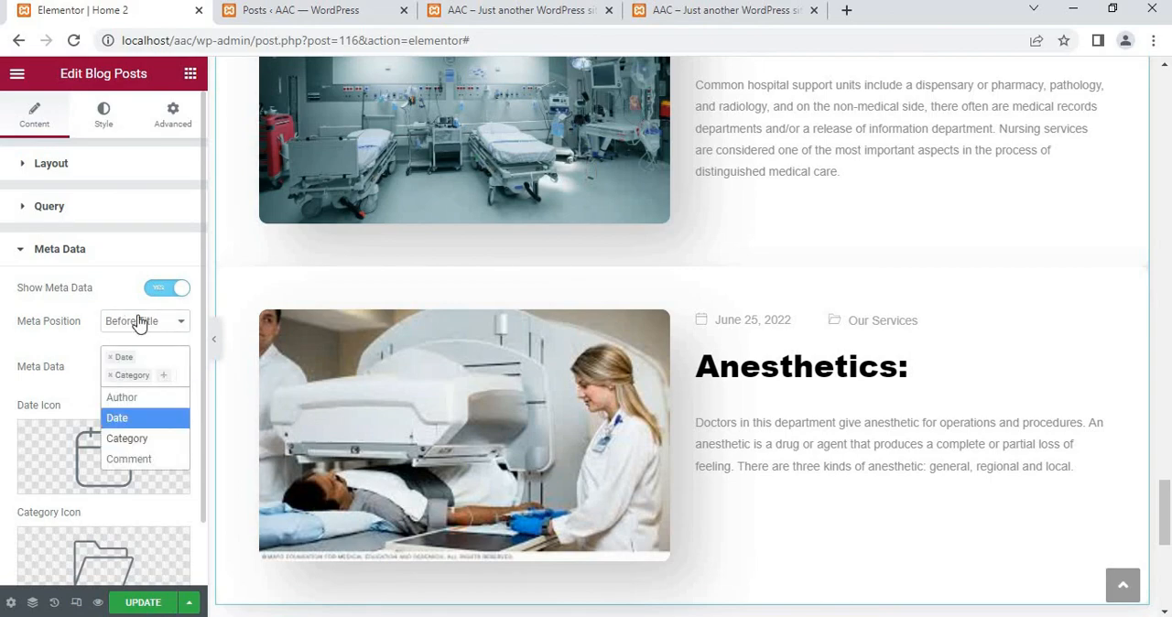
{"action": "left_click", "coordinate": [147, 328]}
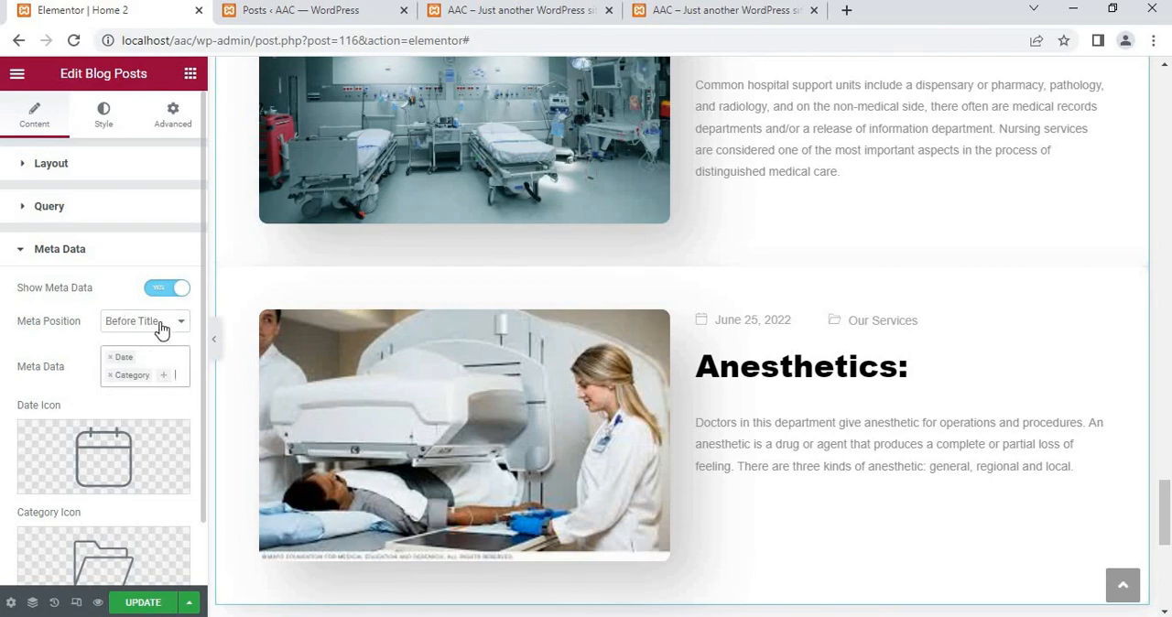
{"action": "left_click", "coordinate": [160, 327]}
{"action": "left_click", "coordinate": [147, 352]}
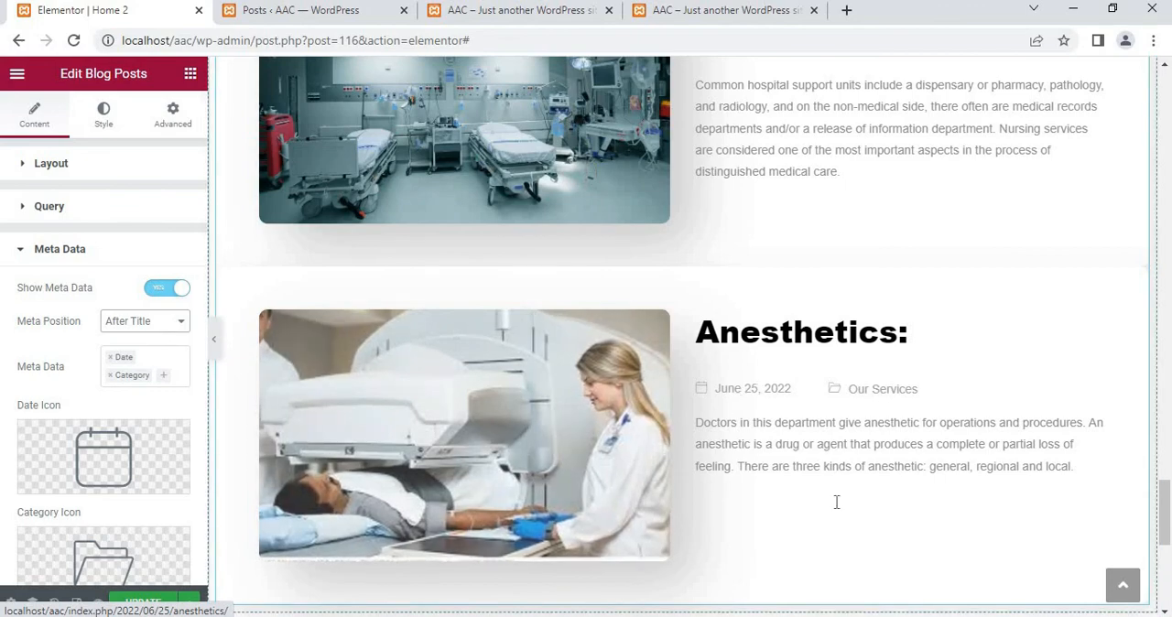
{"action": "scroll", "coordinate": [544, 465], "scroll_direction": "down", "scroll_amount": 2}
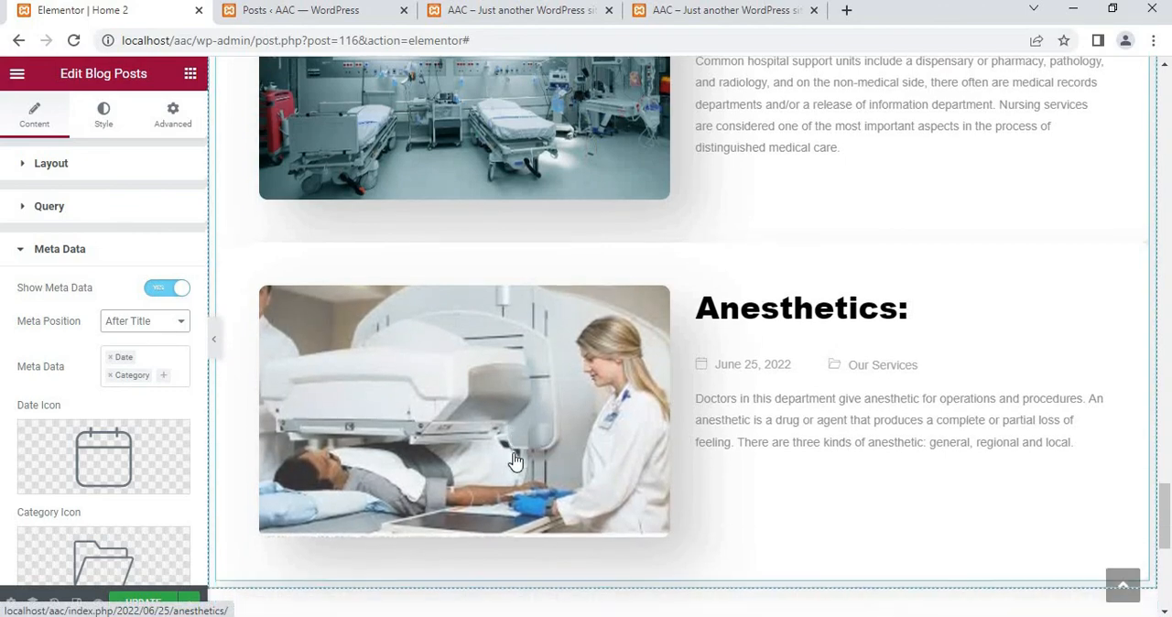
{"action": "scroll", "coordinate": [137, 465], "scroll_direction": "down", "scroll_amount": 1}
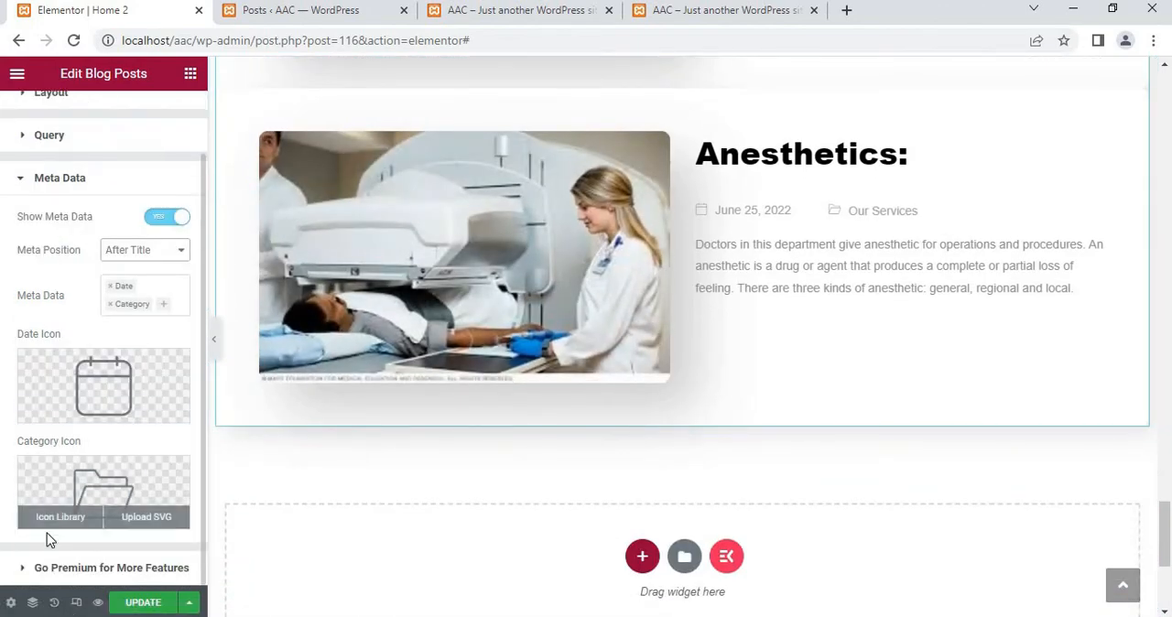
Open the Blog Posts widget's style settings and look over the container alignment, radius, padding, margin and border options
{"action": "scroll", "coordinate": [118, 254], "scroll_direction": "up", "scroll_amount": 1}
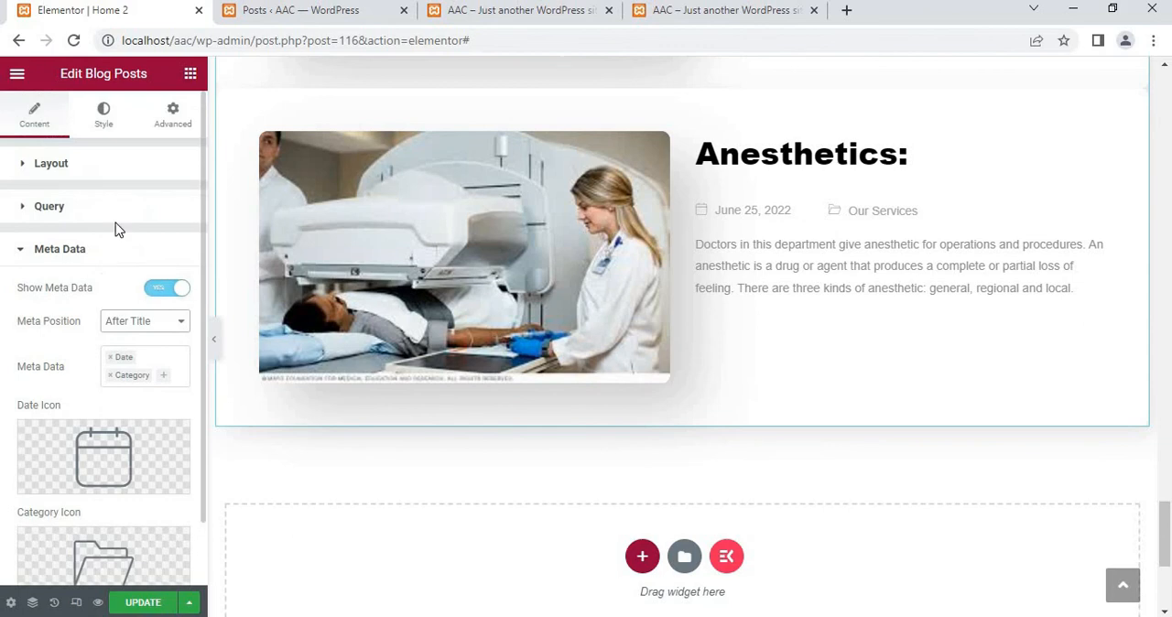
{"action": "left_click", "coordinate": [104, 130]}
{"action": "scroll", "coordinate": [122, 396], "scroll_direction": "down", "scroll_amount": 2}
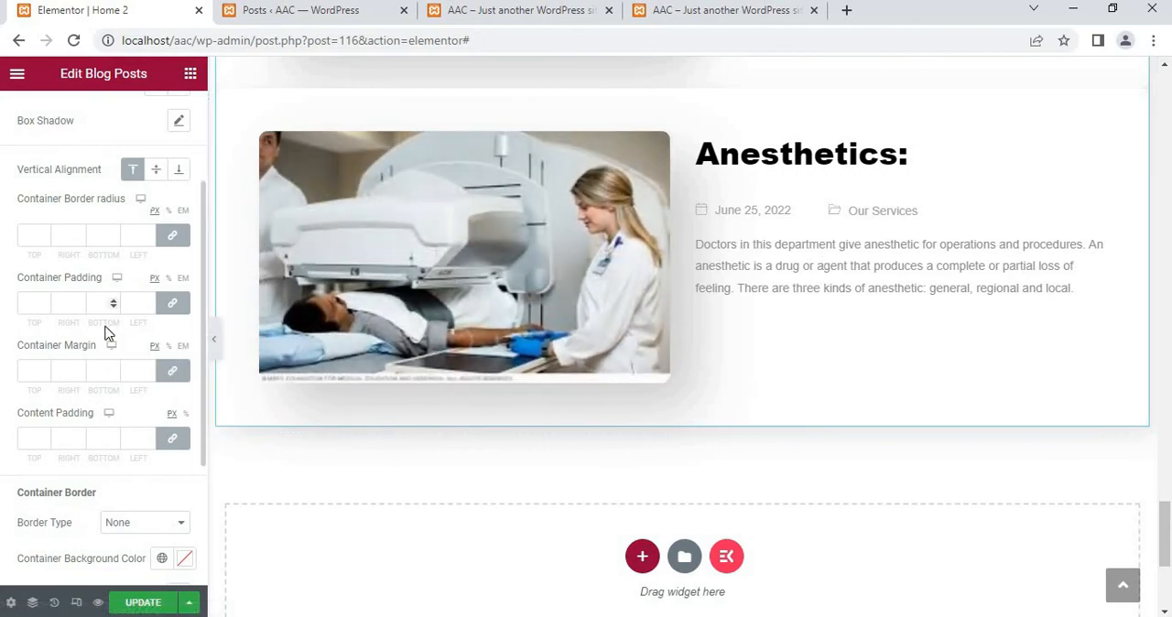
Review the department posts with their date and category meta under Our Departments, and update the page
{"action": "scroll", "coordinate": [594, 199], "scroll_direction": "up", "scroll_amount": 3}
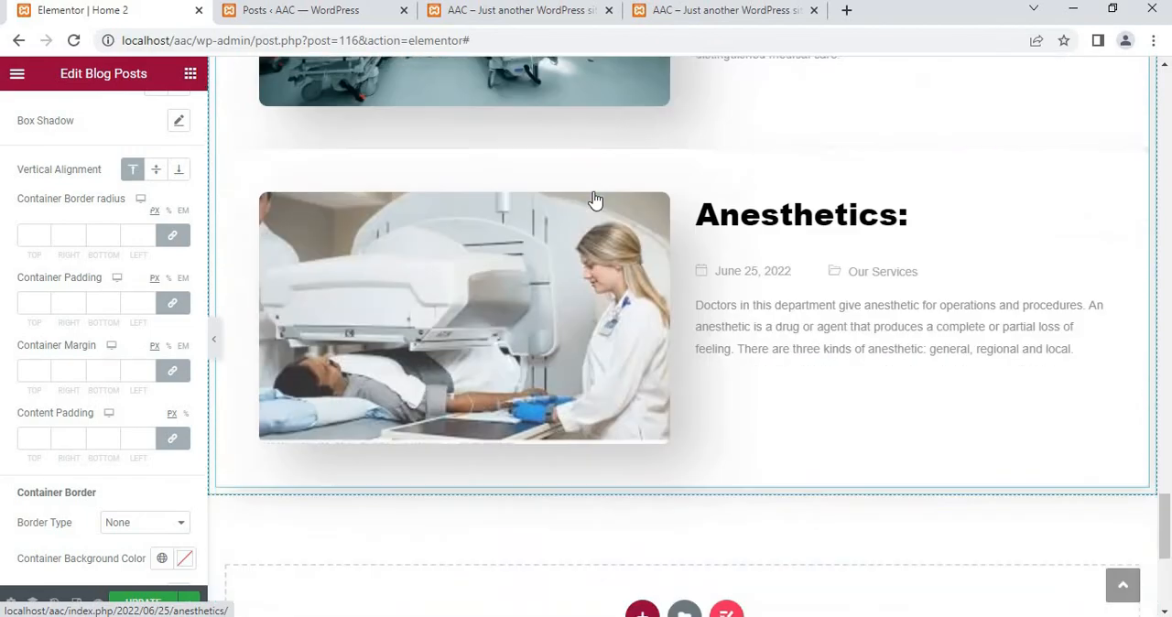
{"action": "scroll", "coordinate": [595, 199], "scroll_direction": "up", "scroll_amount": 12}
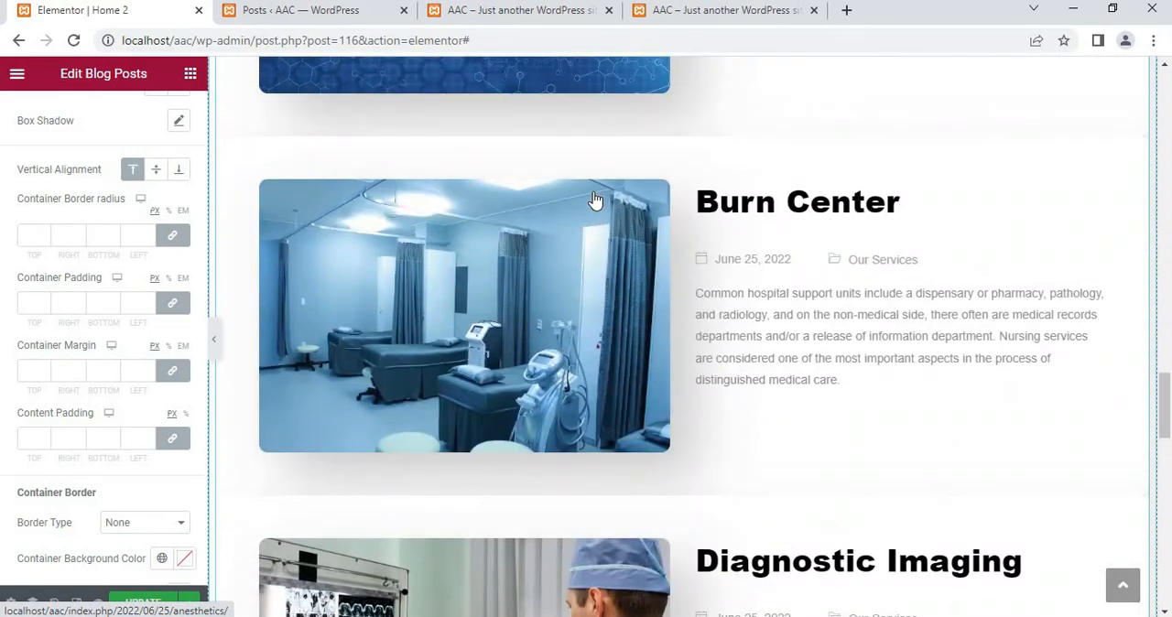
{"action": "scroll", "coordinate": [595, 200], "scroll_direction": "up", "scroll_amount": 5}
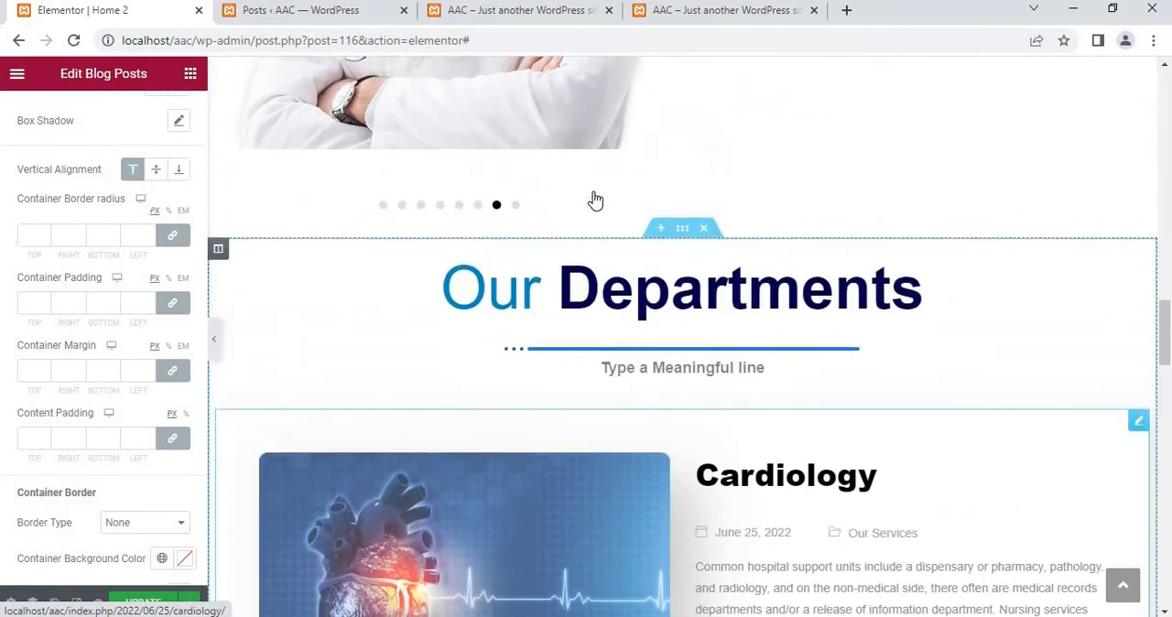
{"action": "scroll", "coordinate": [595, 200], "scroll_direction": "down", "scroll_amount": 14}
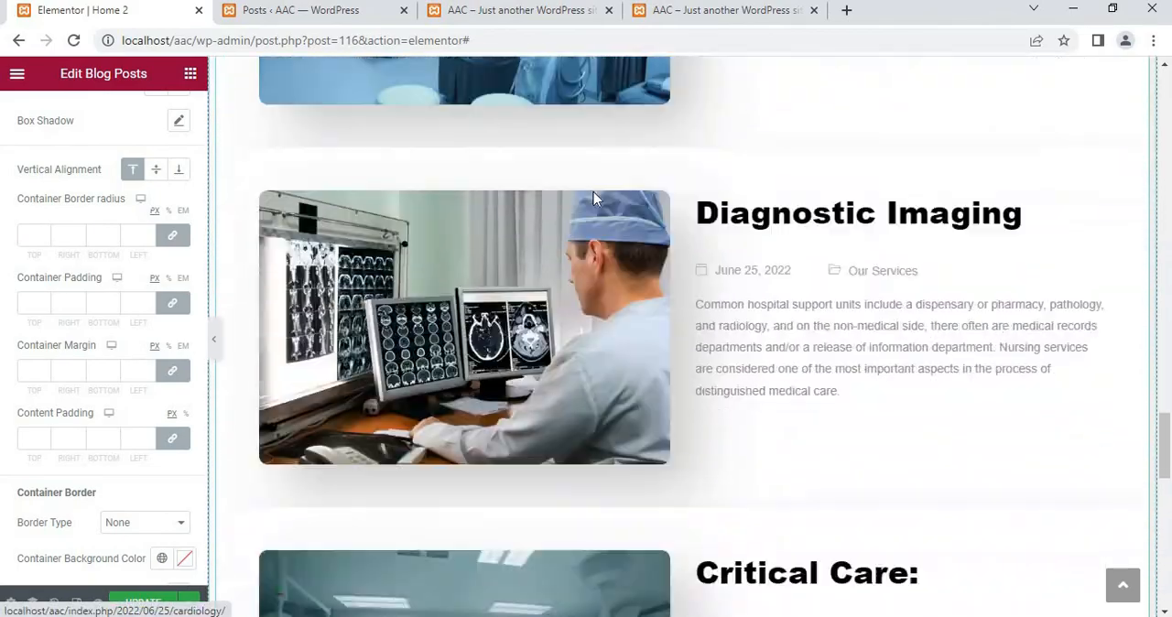
{"action": "scroll", "coordinate": [595, 200], "scroll_direction": "down", "scroll_amount": 8}
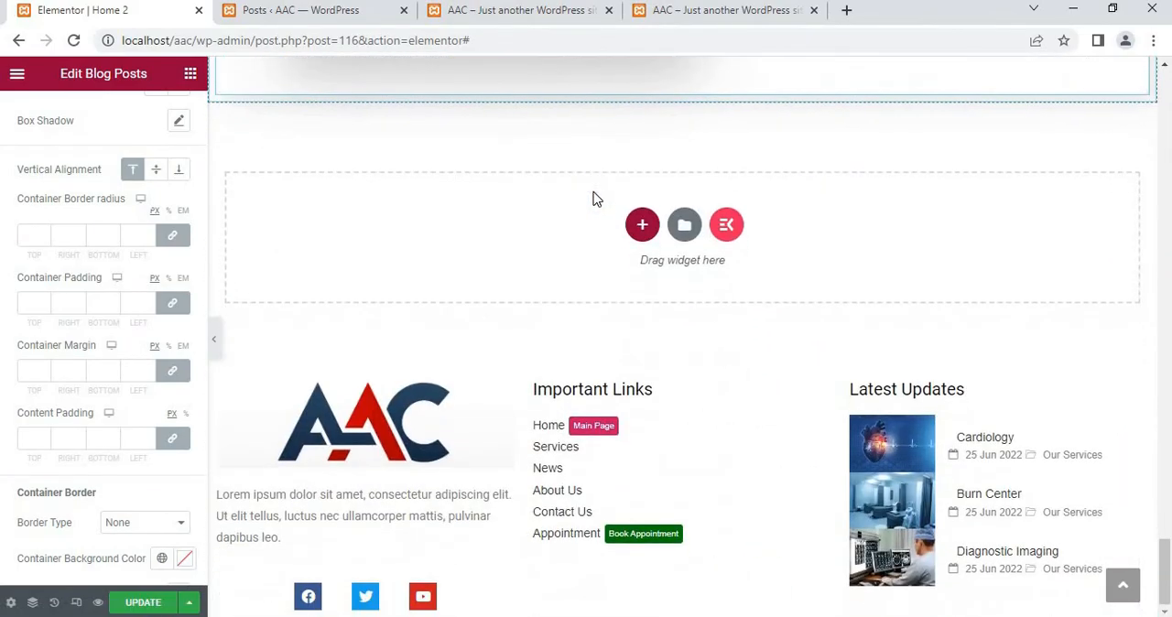
{"action": "scroll", "coordinate": [595, 199], "scroll_direction": "up", "scroll_amount": 3}
{"action": "scroll", "coordinate": [593, 200], "scroll_direction": "up", "scroll_amount": 10}
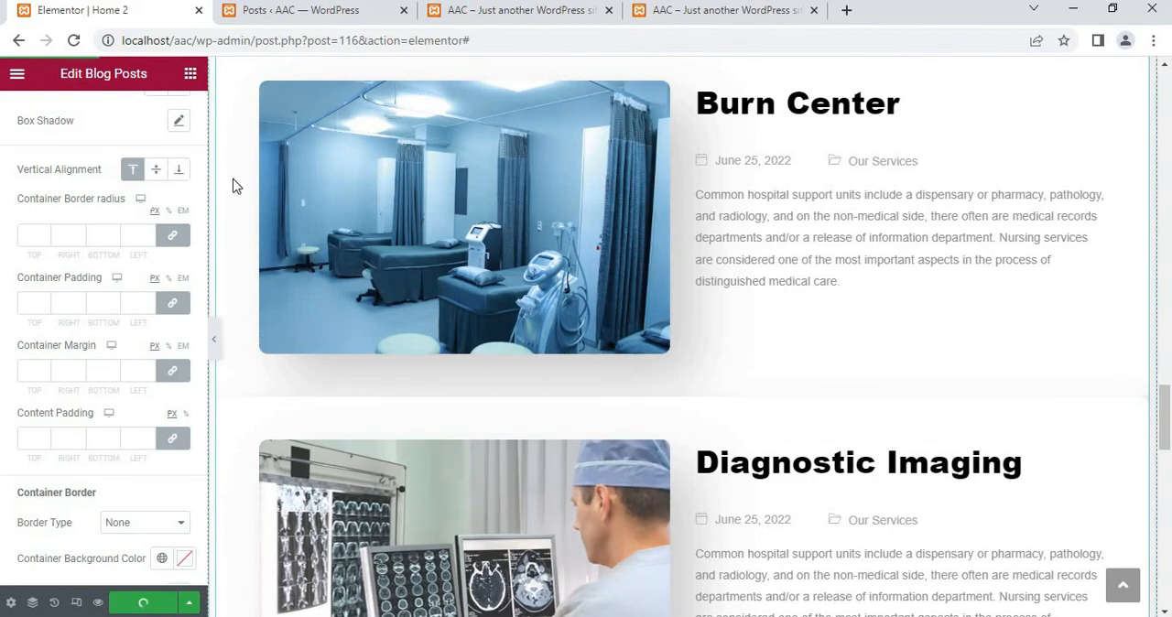
Look through the published AAC home page in the other browser tab, from the Critical Care post up to the hero banner
{"action": "left_click", "coordinate": [536, 17]}
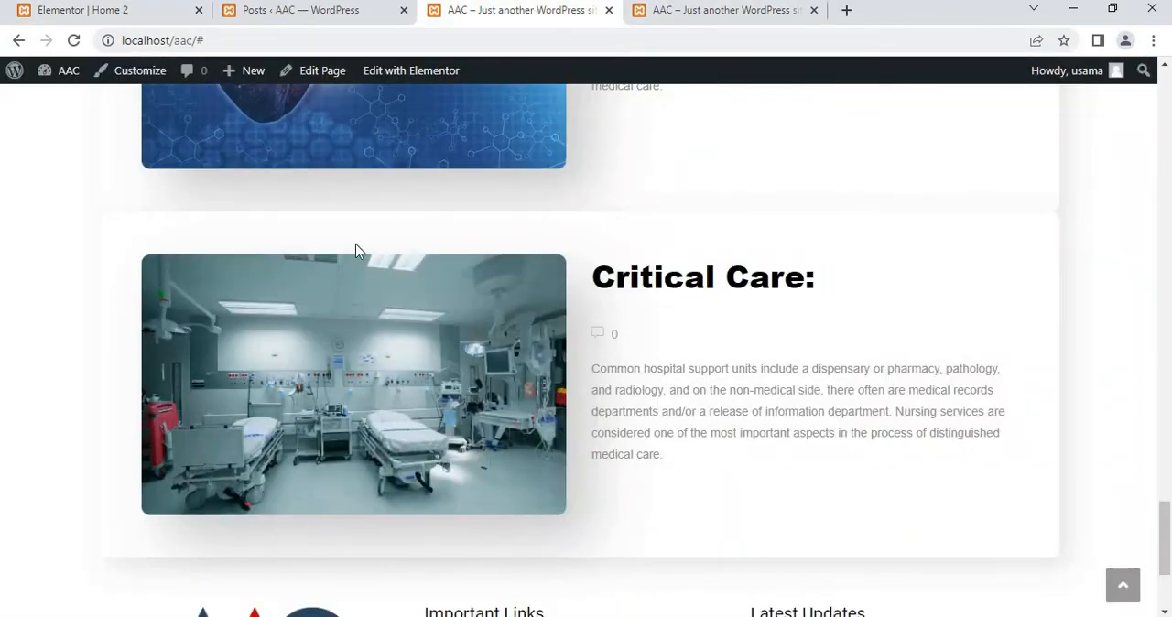
{"action": "scroll", "coordinate": [357, 251], "scroll_direction": "up", "scroll_amount": 4}
{"action": "scroll", "coordinate": [378, 214], "scroll_direction": "up", "scroll_amount": 5}
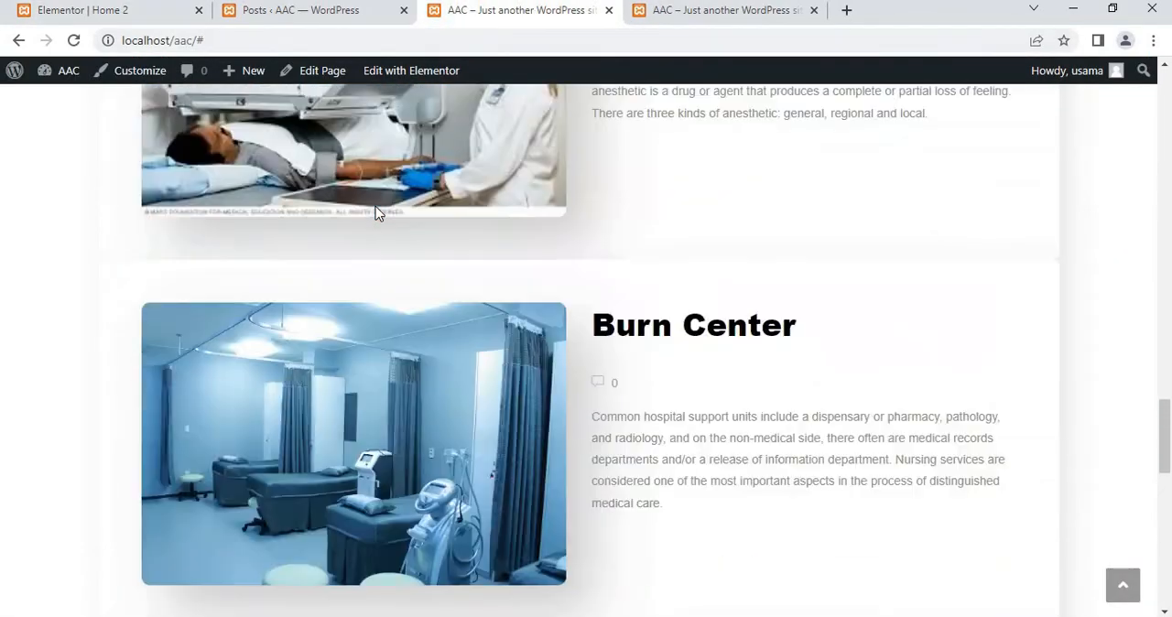
{"action": "scroll", "coordinate": [375, 212], "scroll_direction": "up", "scroll_amount": 10}
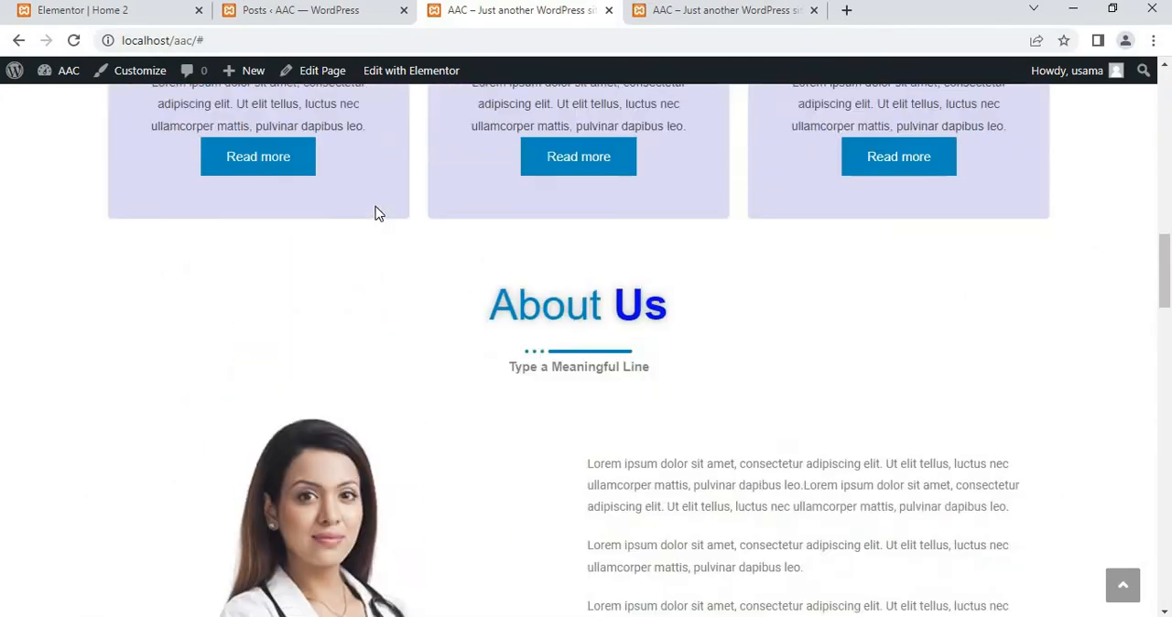
{"action": "scroll", "coordinate": [376, 212], "scroll_direction": "up", "scroll_amount": 9}
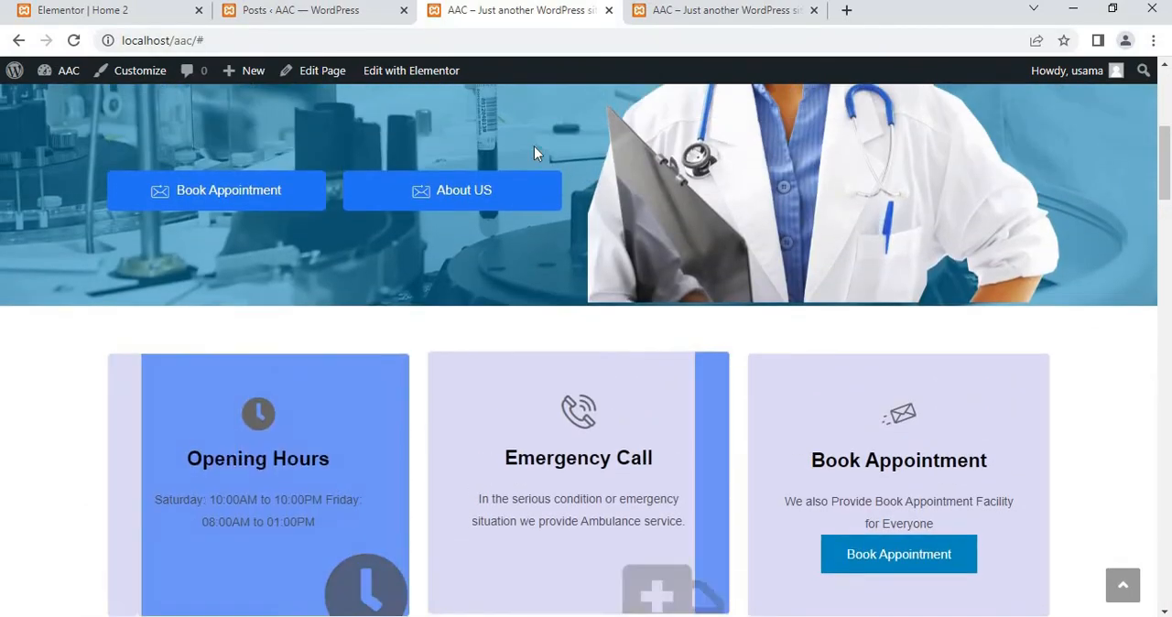
{"action": "scroll", "coordinate": [540, 152], "scroll_direction": "up", "scroll_amount": 5}
Reload the AAC home page in the second preview tab and check its sections below the Find a Doctor banner
{"action": "left_click", "coordinate": [692, 13]}
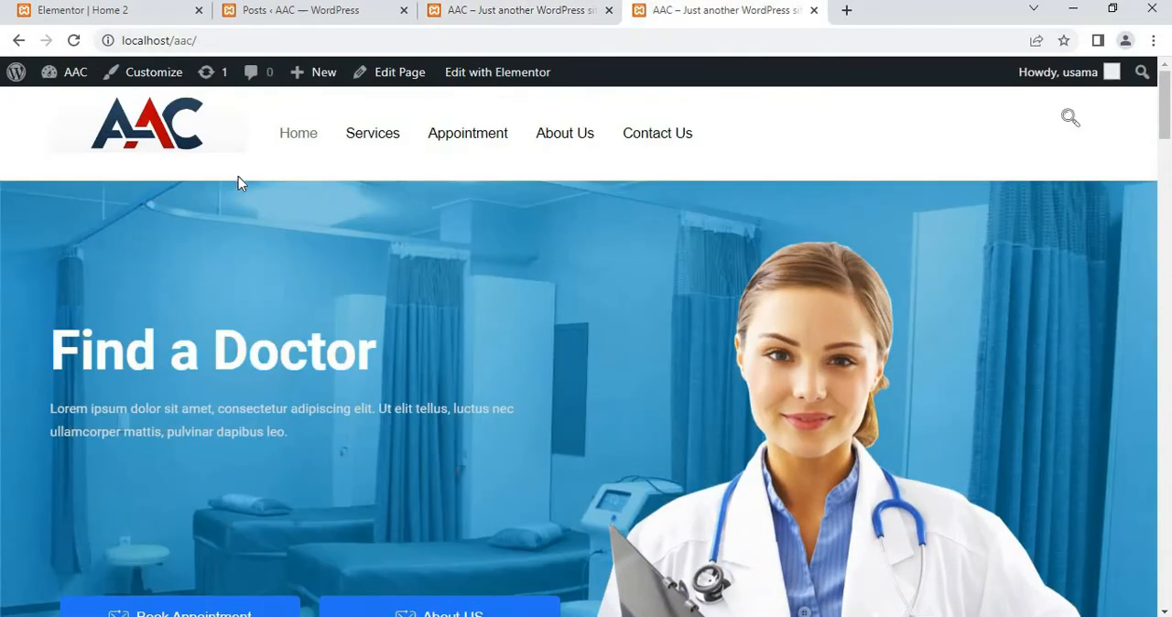
{"action": "left_click", "coordinate": [75, 40]}
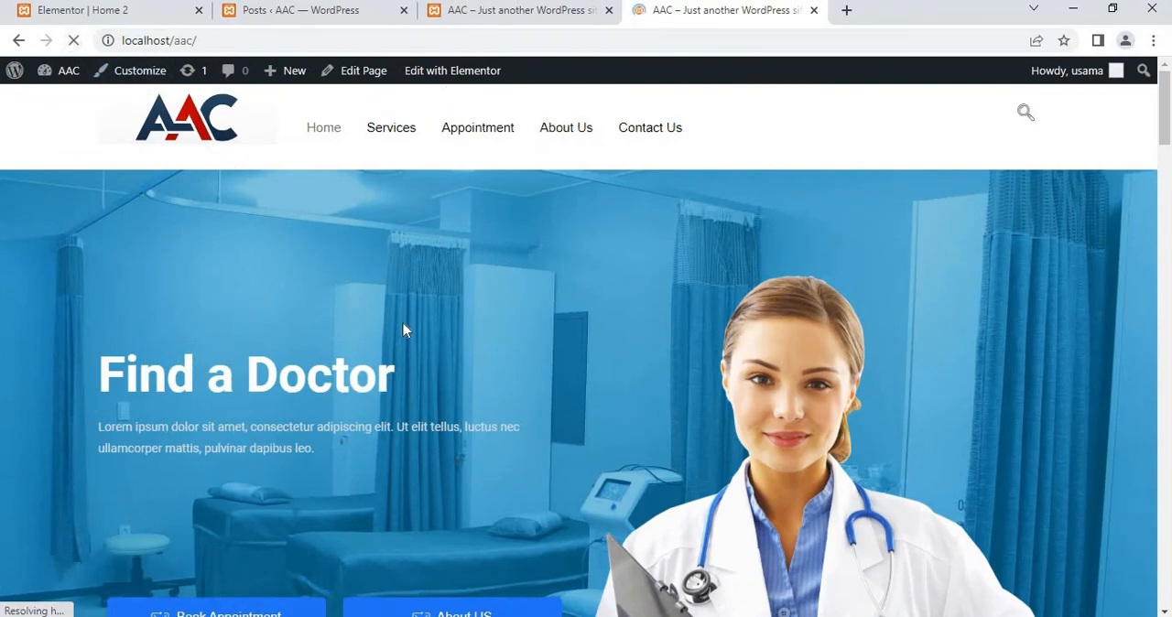
{"action": "scroll", "coordinate": [403, 330], "scroll_direction": "down", "scroll_amount": 7}
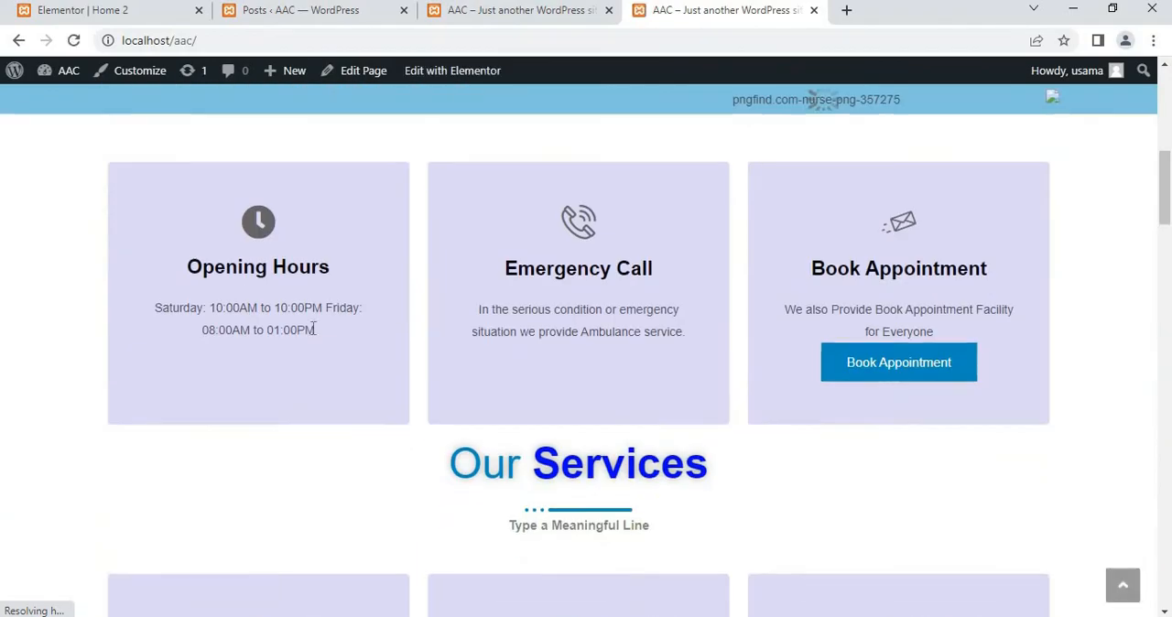